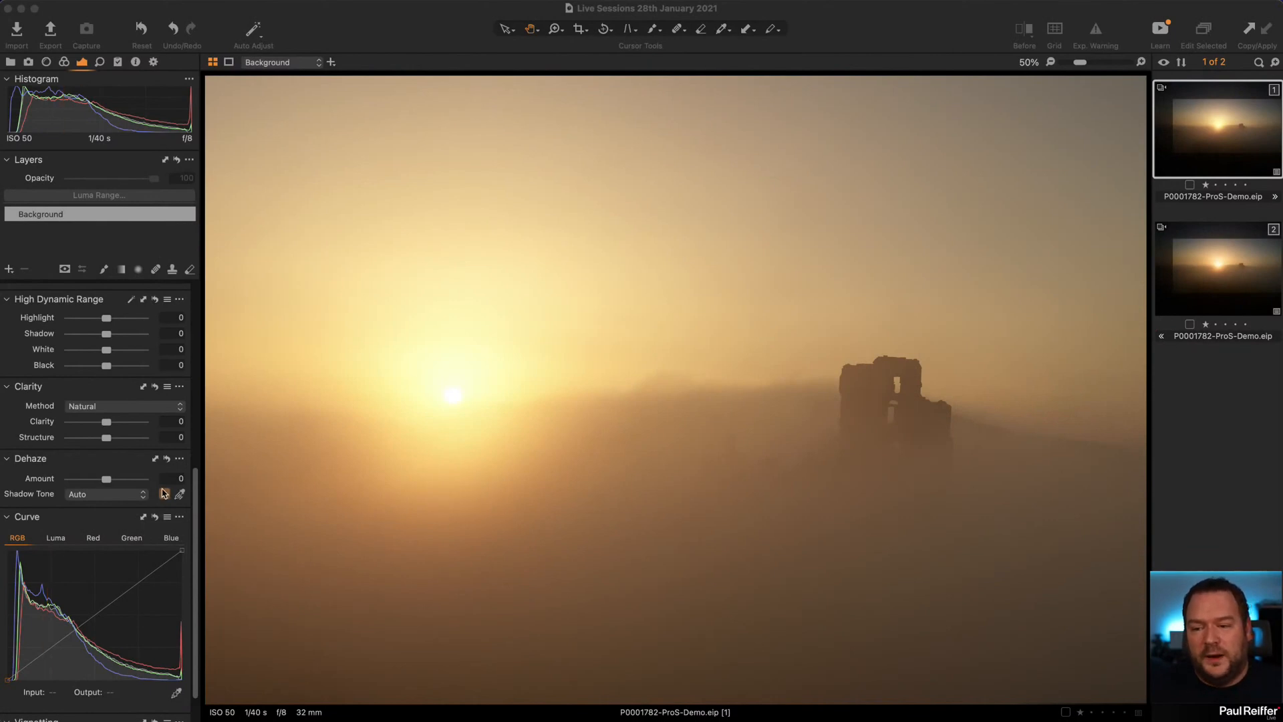
Look through the available ICC profiles for variant 1, including the Leica list and ProStandard, without changing the current profile.
scroll(153, 479, "up", 5)
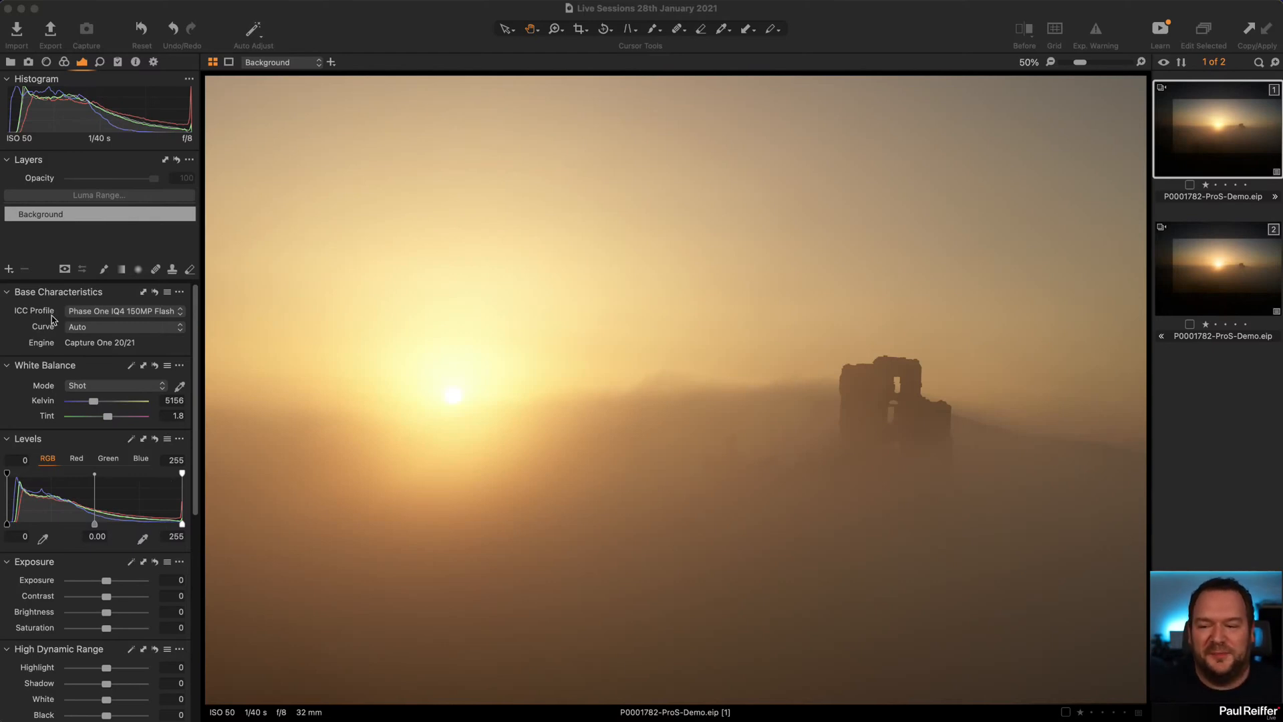
left_click(111, 312)
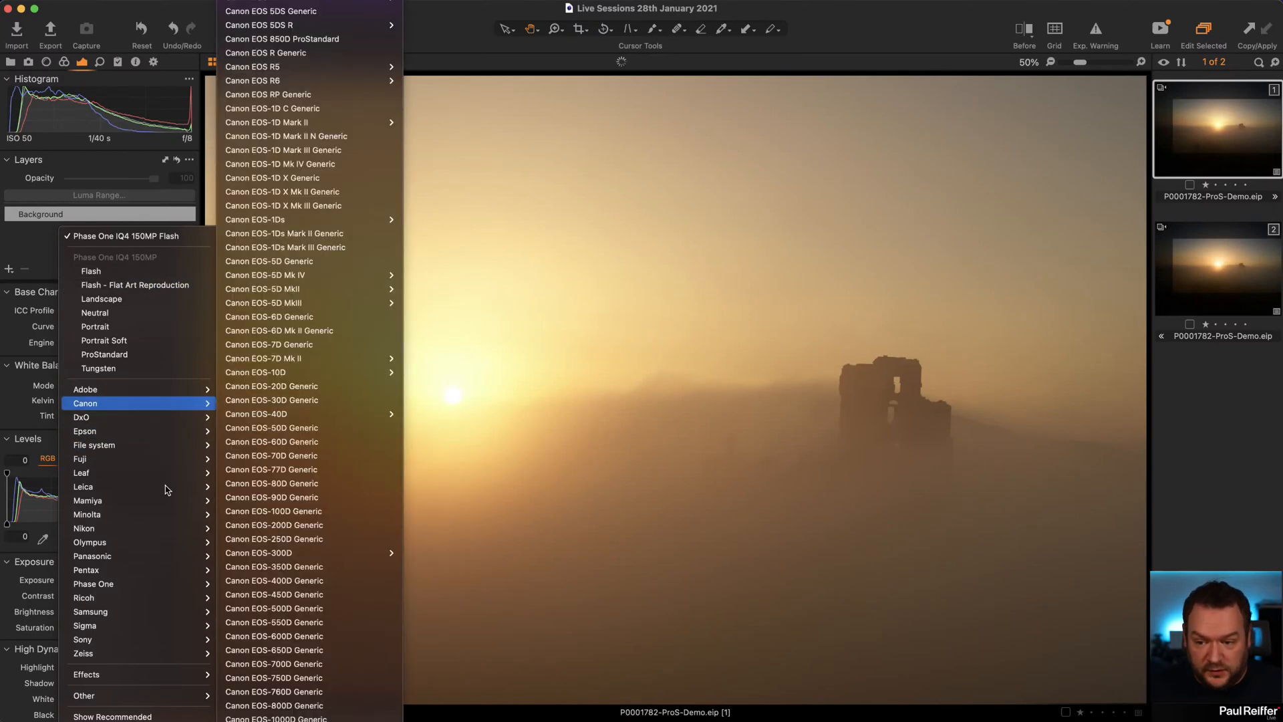
mouse_move(167, 488)
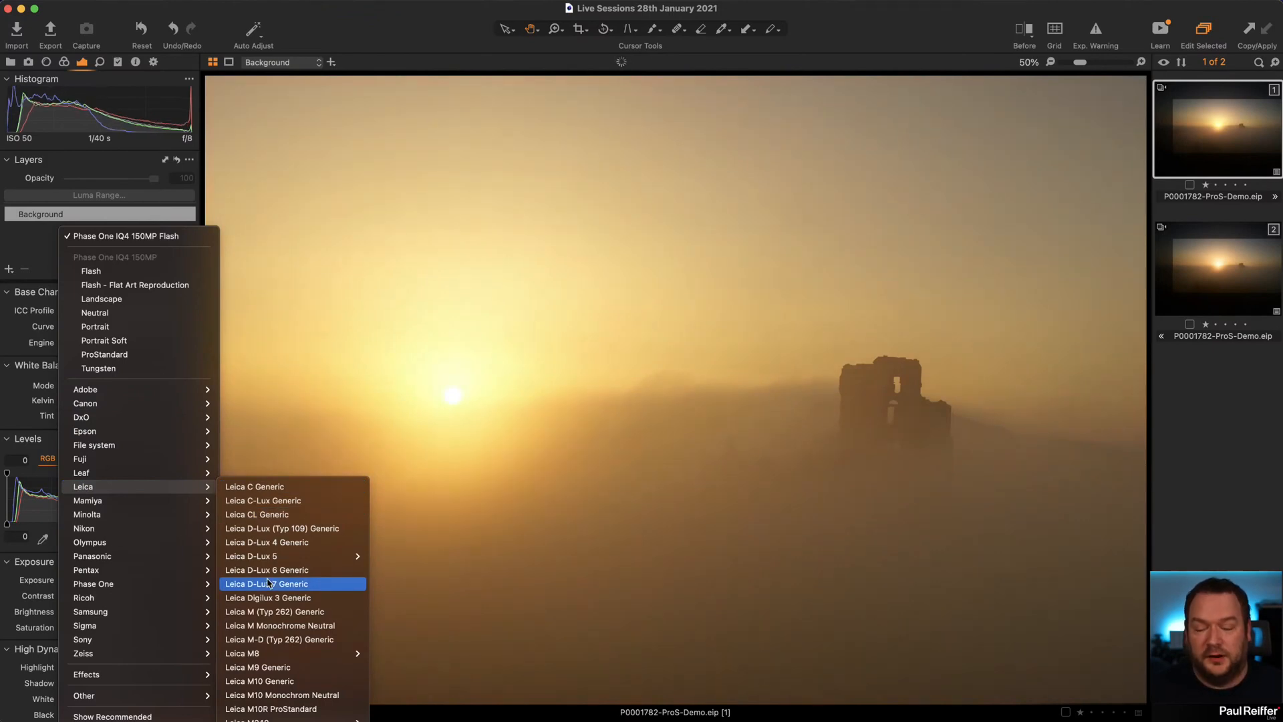
left_click(21, 342)
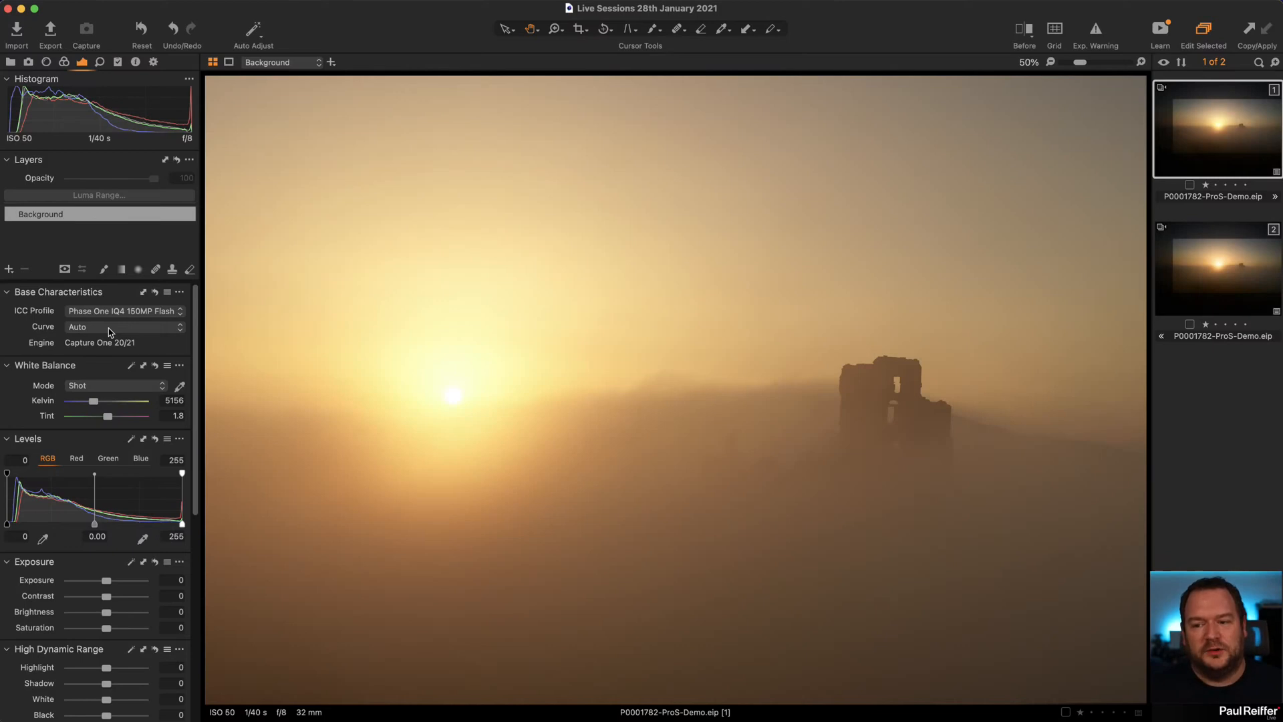
left_click(113, 312)
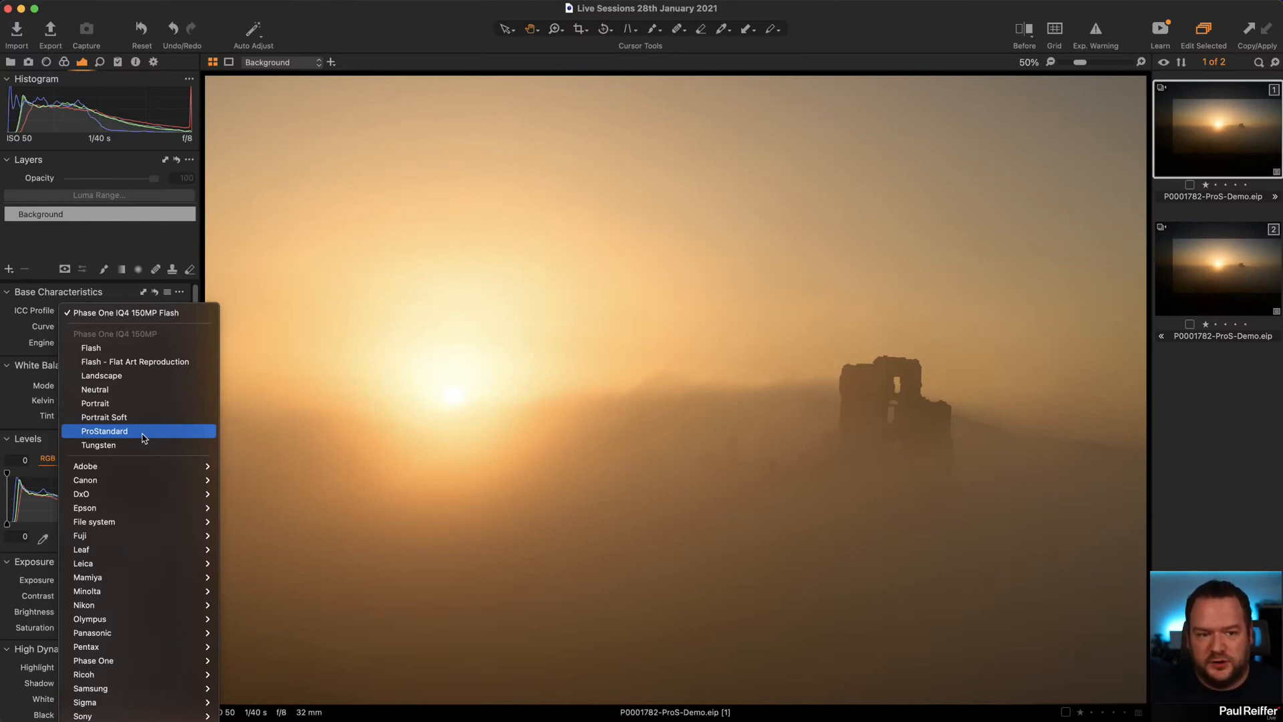
left_click(9, 321)
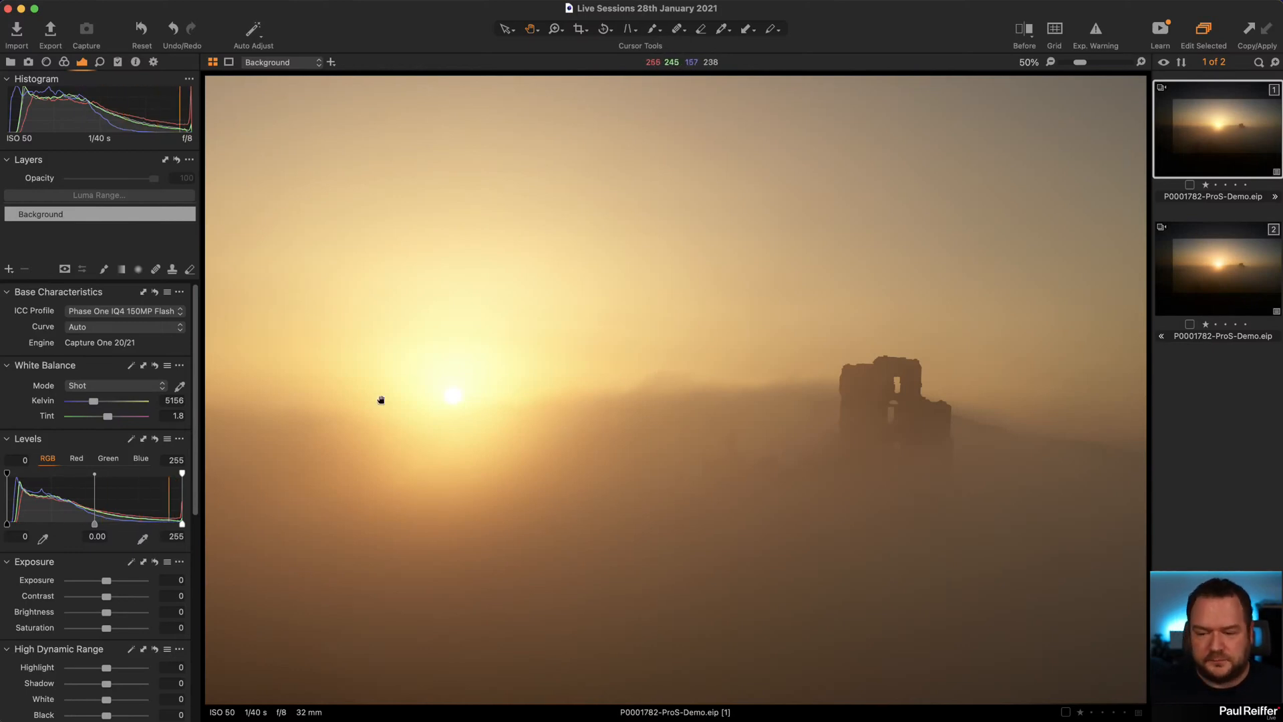
Try a Dehaze amount of 12 on variant 1 and return the amount to 0.
scroll(60, 404, "down", 7)
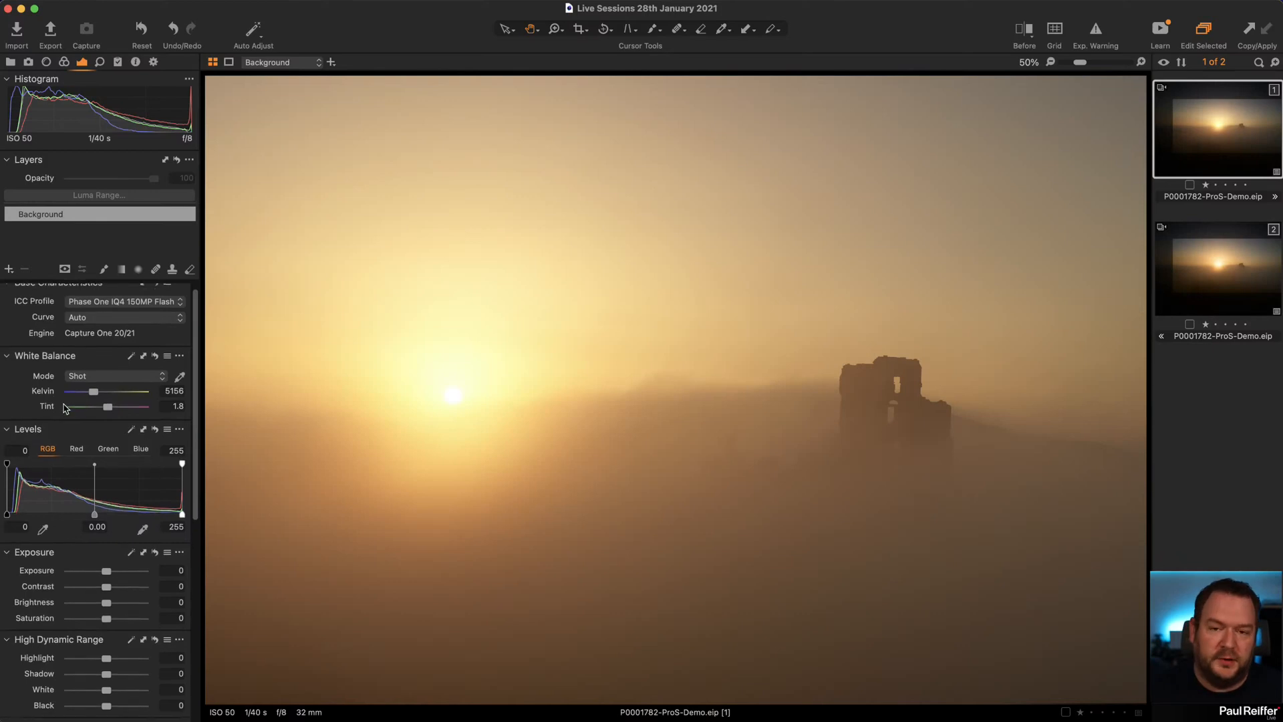
scroll(118, 555, "down", 1)
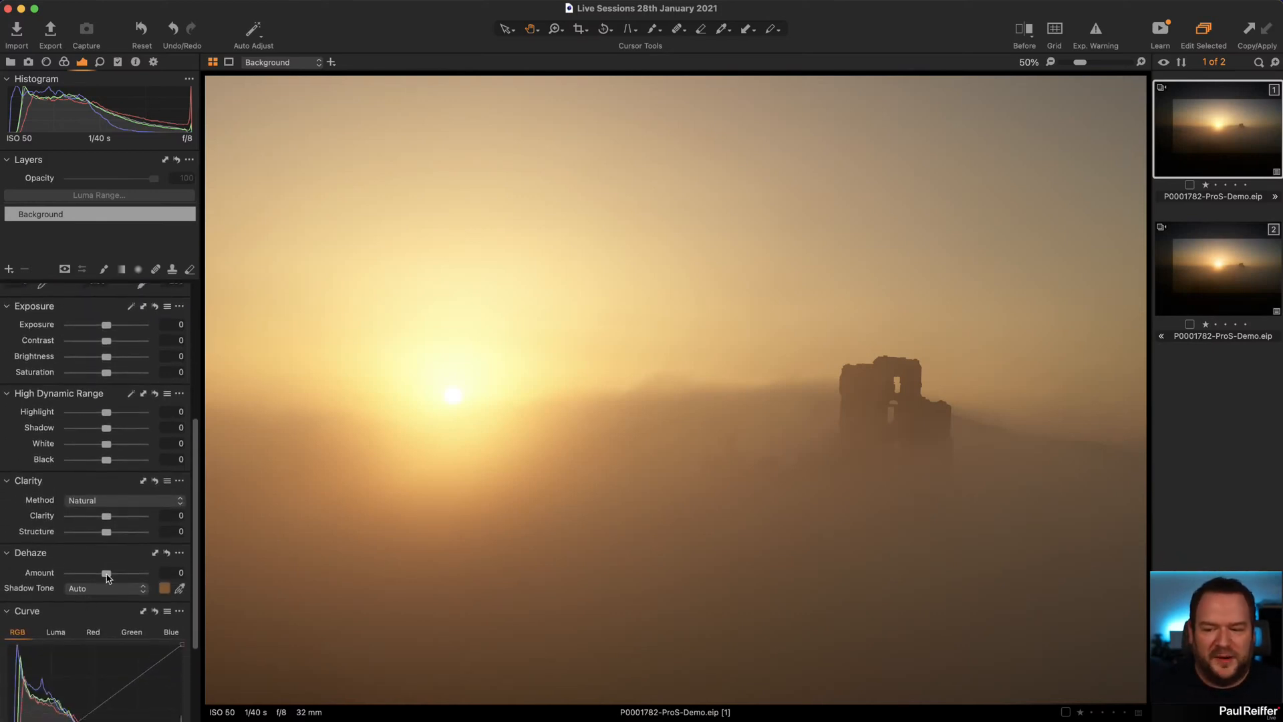
mouse_move(106, 573)
left_mouse_down()
mouse_move(143, 573)
mouse_move(110, 573)
left_mouse_up()
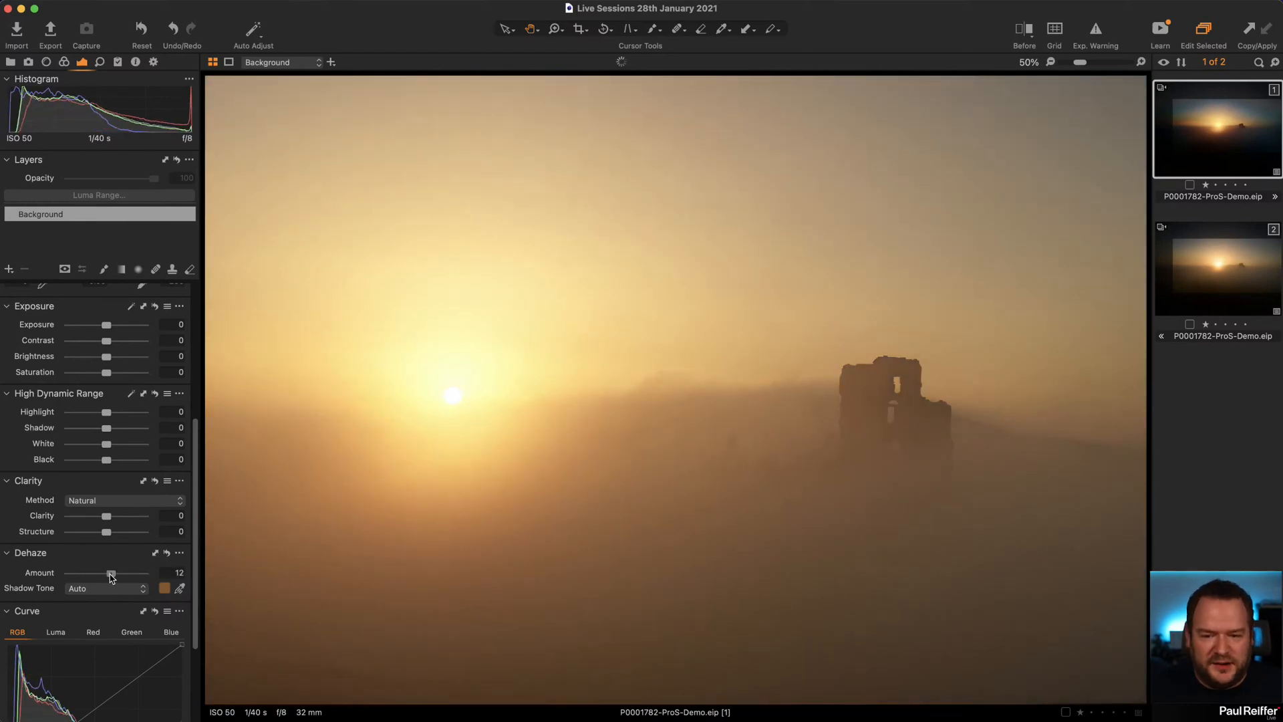
left_click_drag(109, 575, 105, 575)
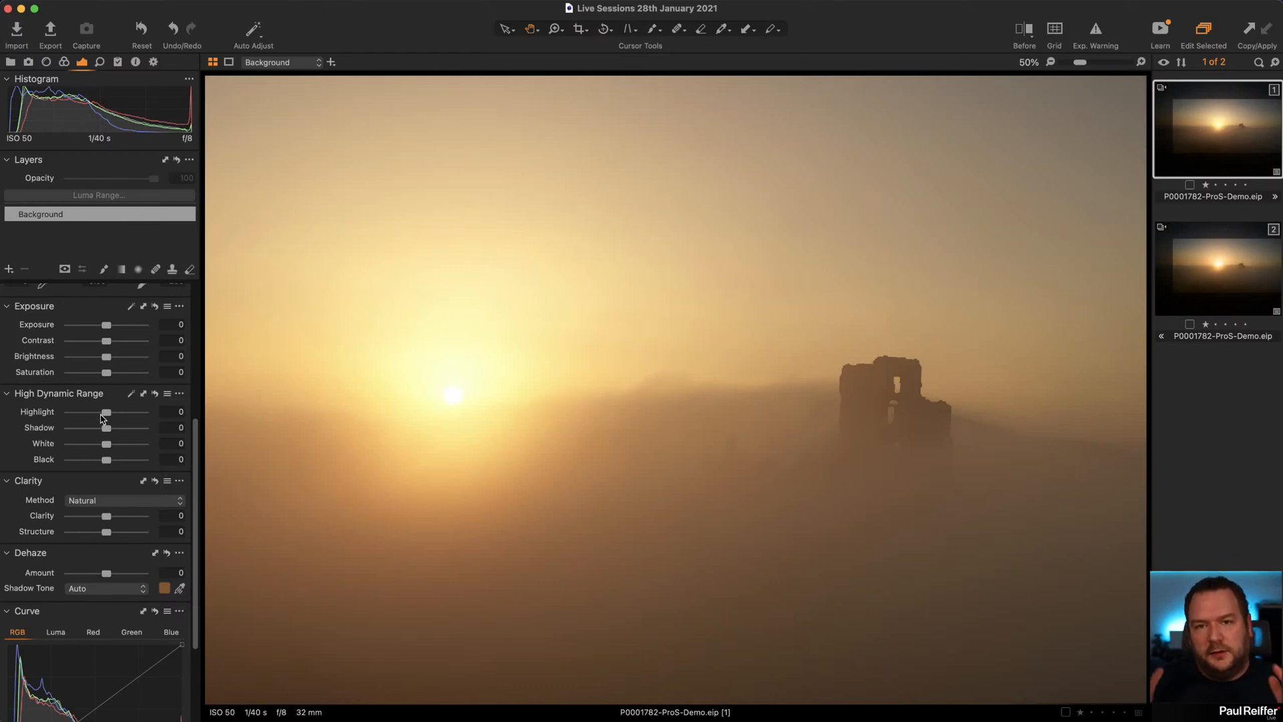
Try Highlight and White at -100 with Clarity at 75, and reset the High Dynamic Range and Clarity adjustments.
left_click_drag(101, 418, 69, 444)
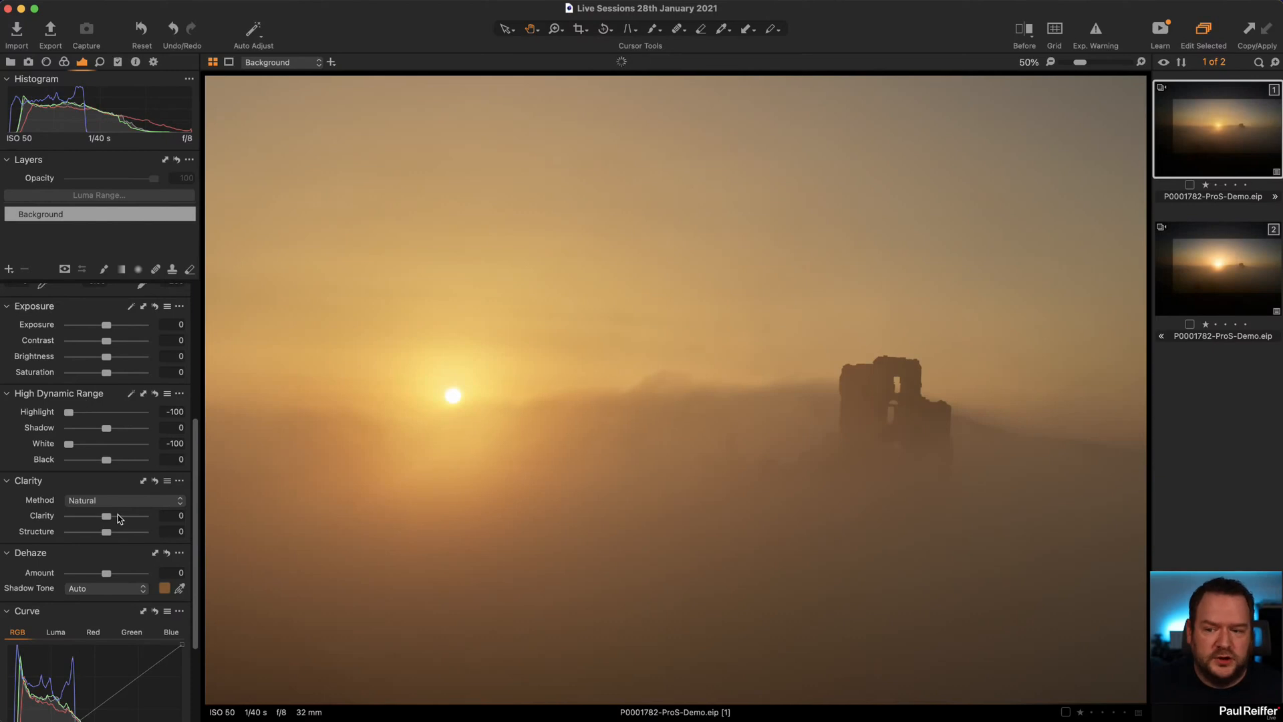
left_click_drag(107, 516, 134, 518)
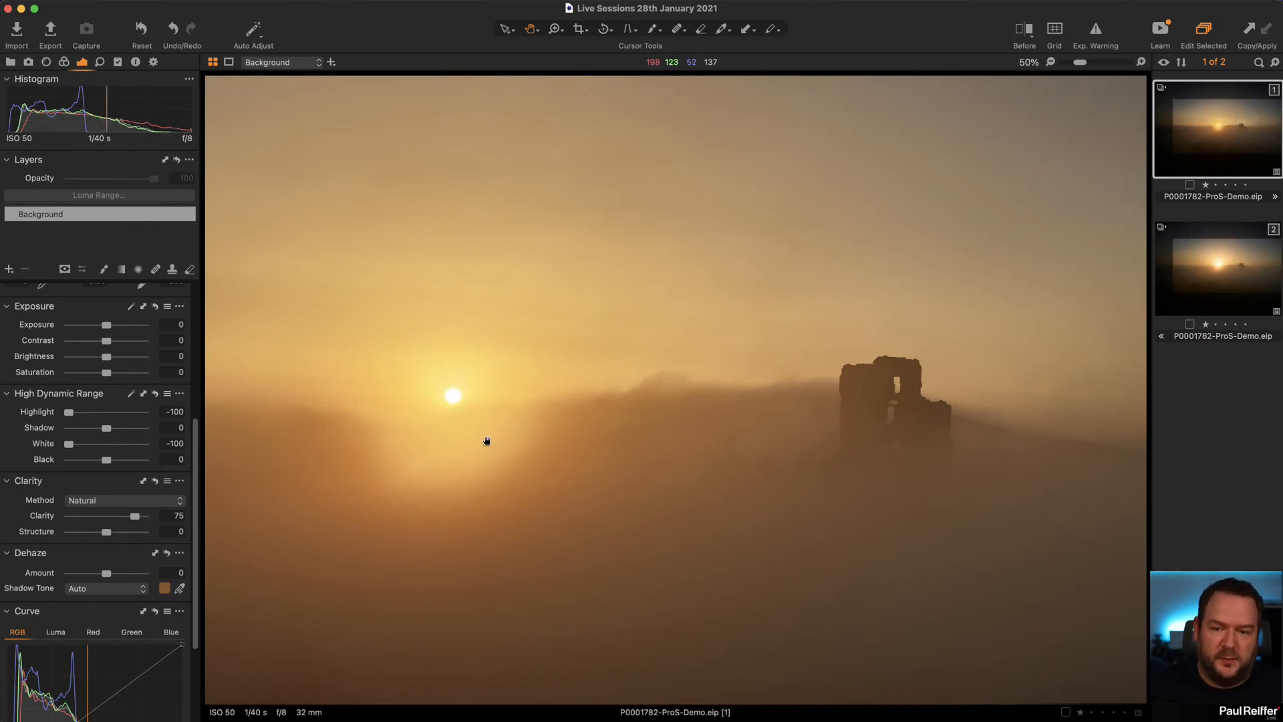
left_click(155, 394)
left_click(155, 480)
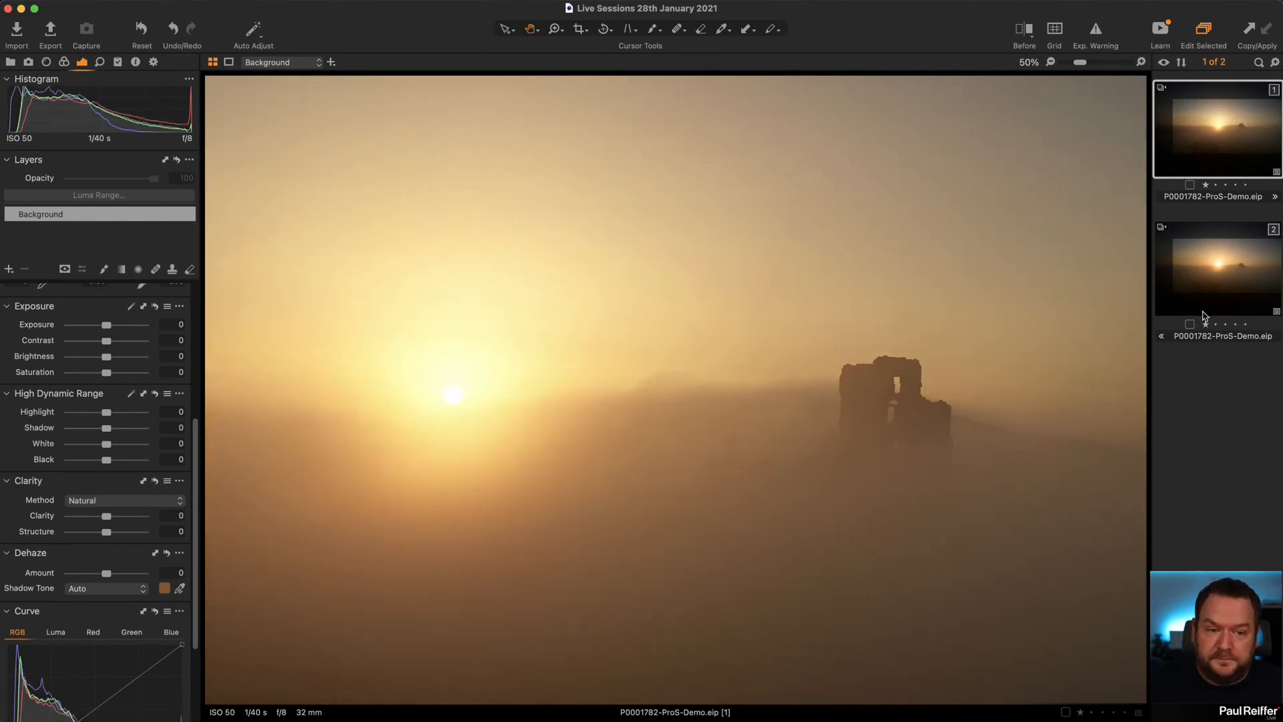
Show both variants of P0001782-ProS-Demo.eip side by side and check the second variant's base characteristics.
left_click(1233, 276)
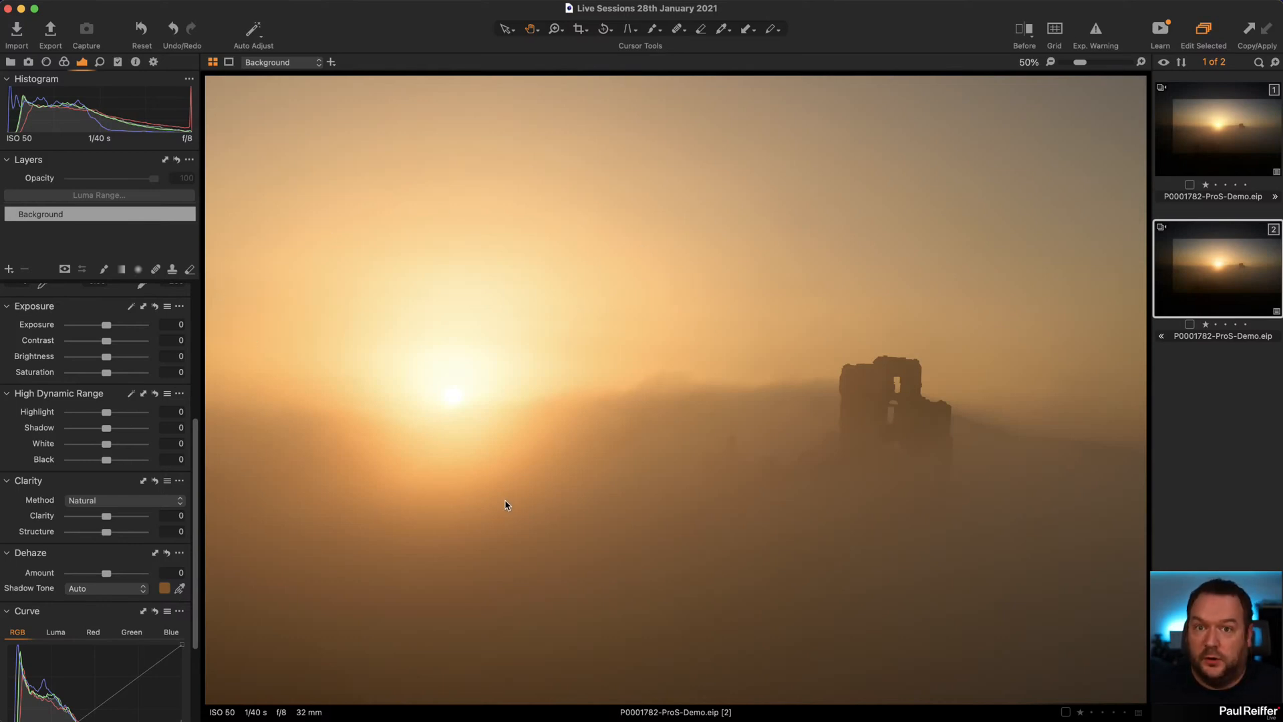
left_click(1195, 148, "super")
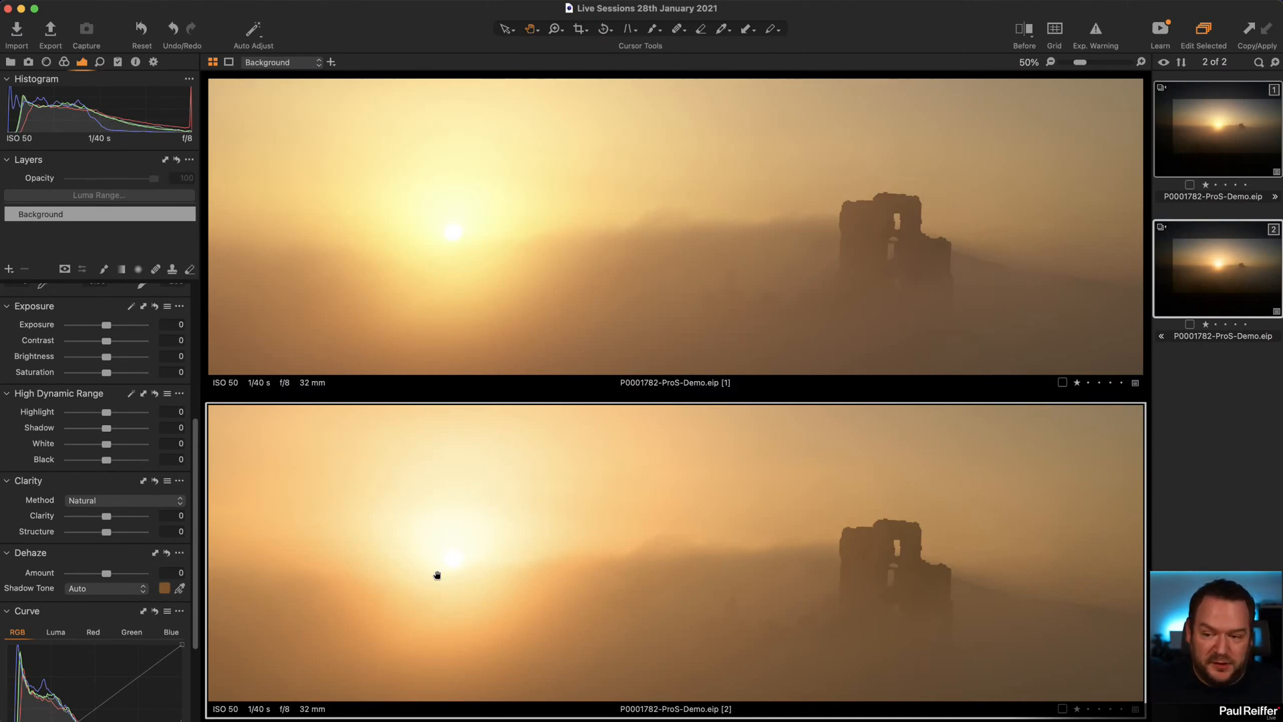
scroll(88, 532, "up", 3)
scroll(87, 531, "up", 5)
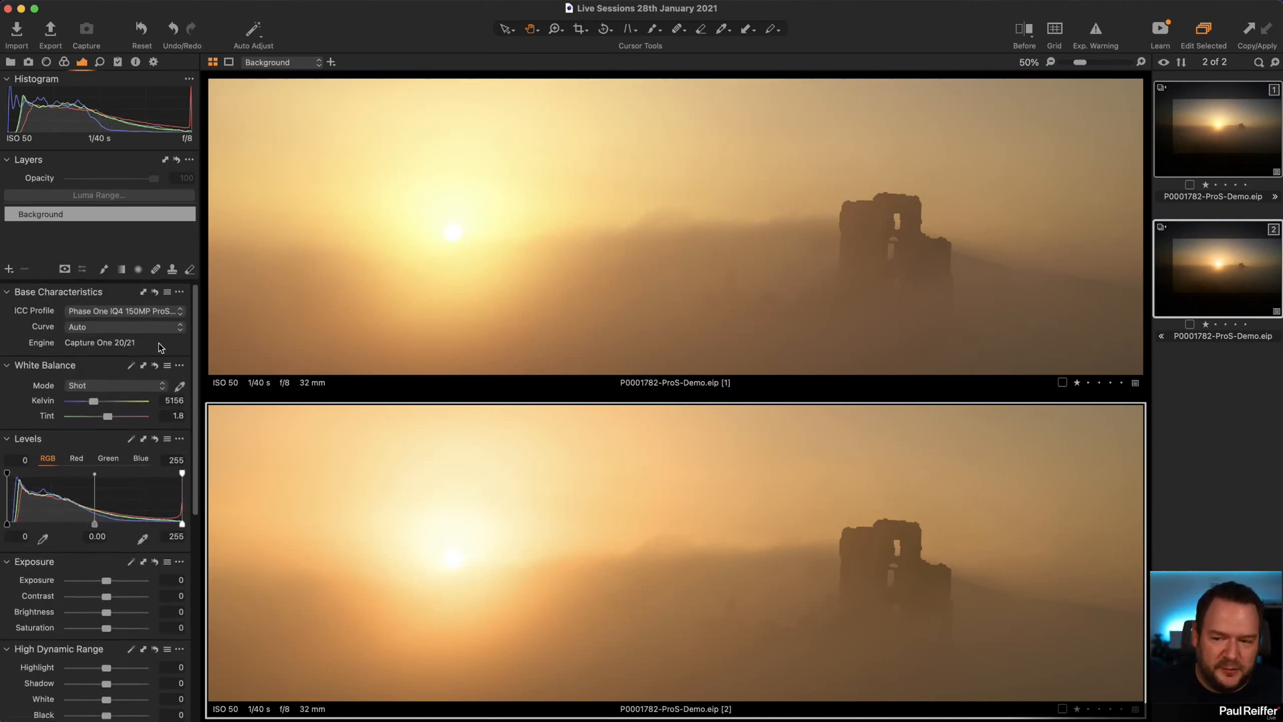
Examine the ICC profile choices and the camera-default options of Base Characteristics for variant 2, leaving both unchanged.
left_click(162, 317)
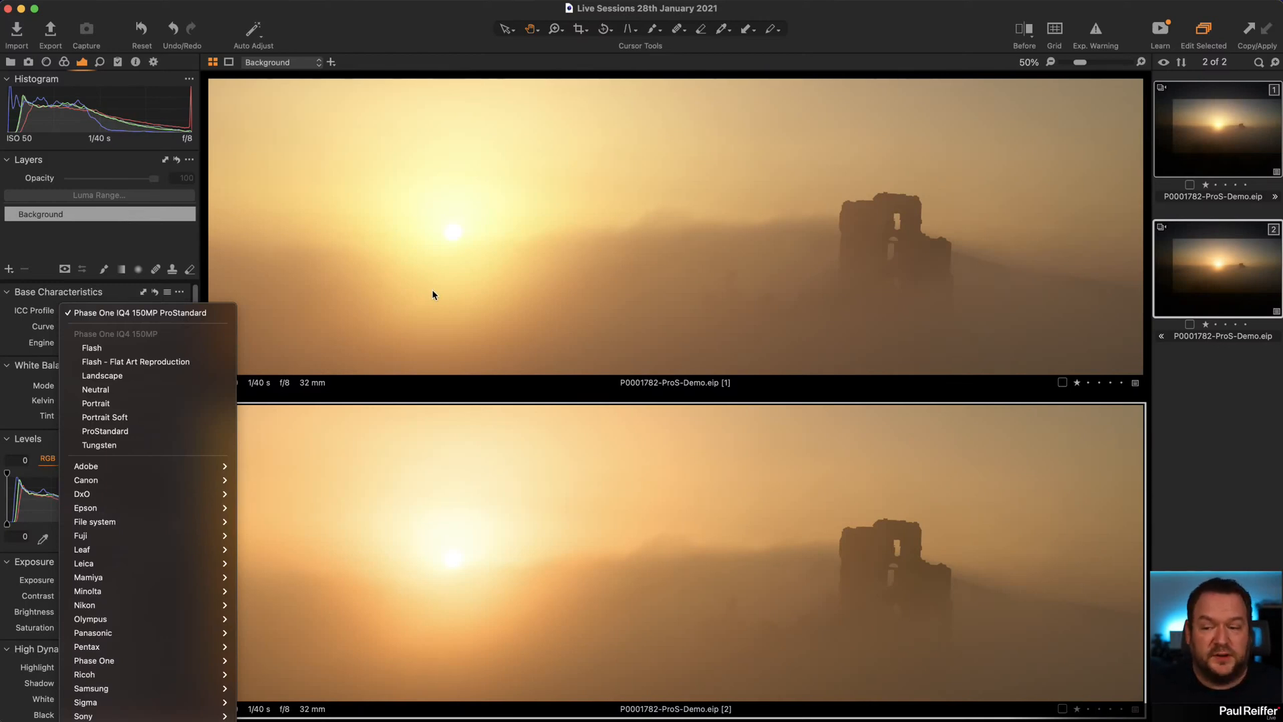
left_click(22, 312)
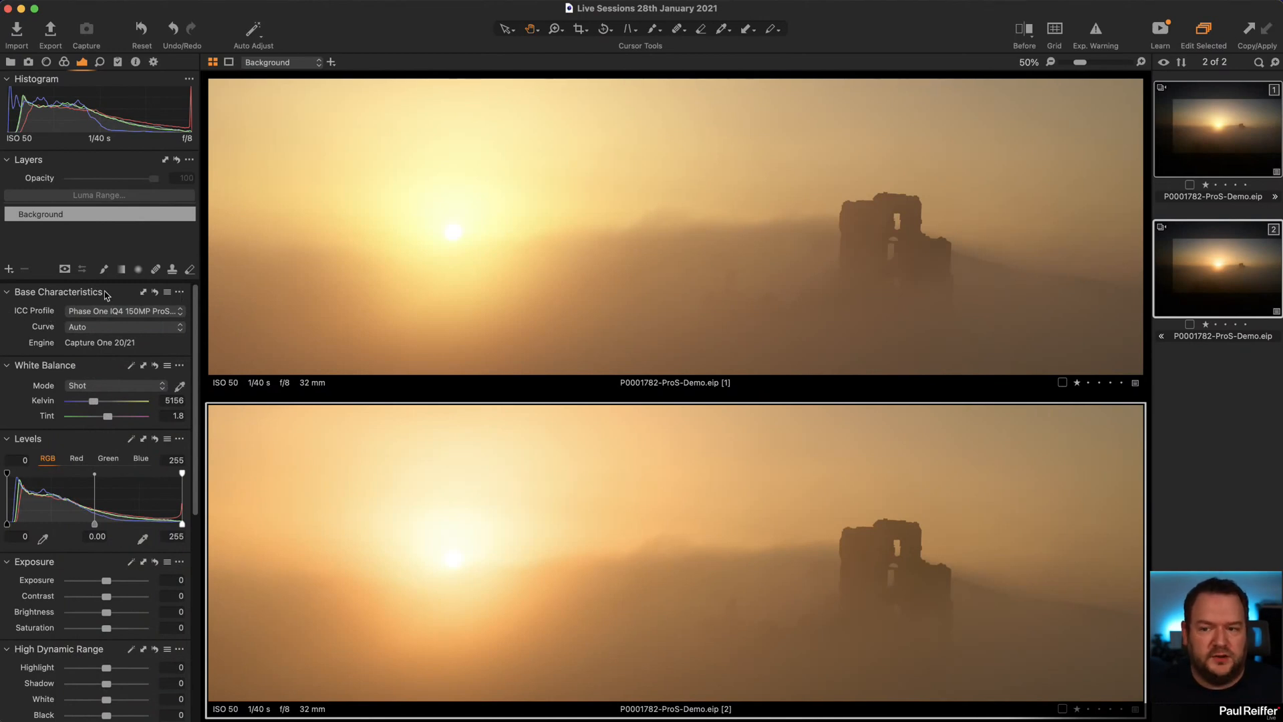
left_click(180, 293)
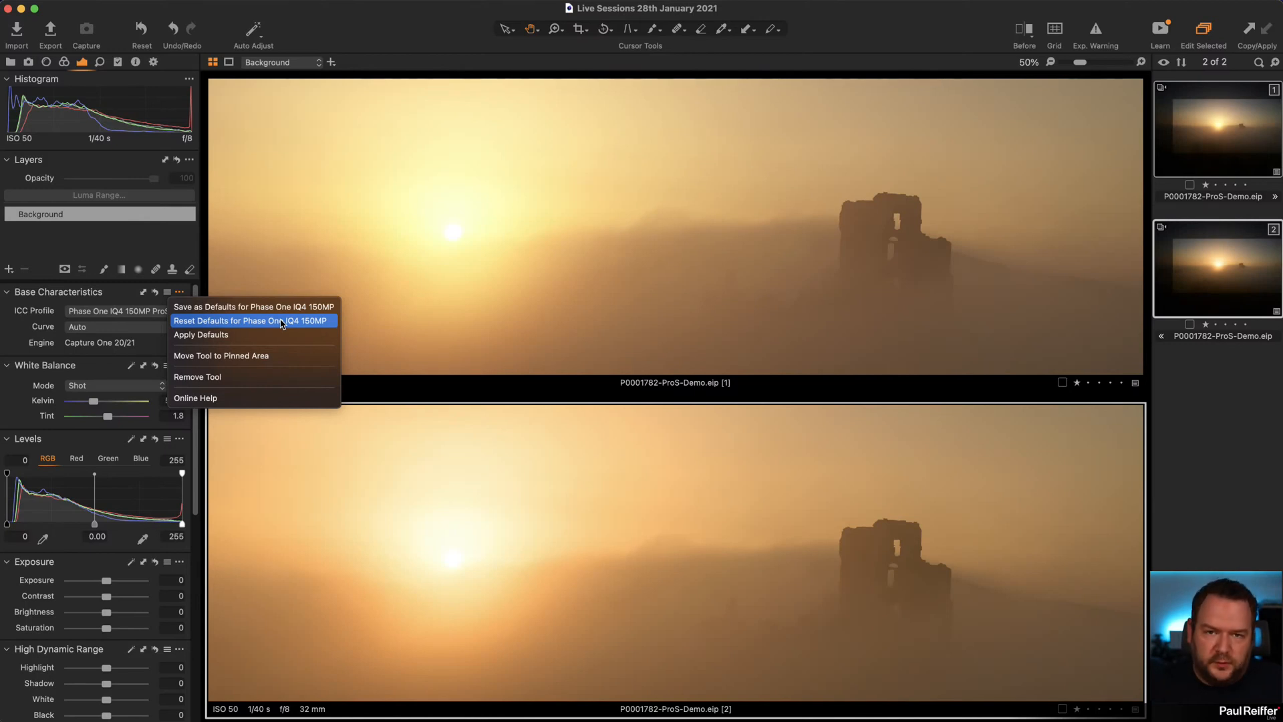
left_click(621, 487)
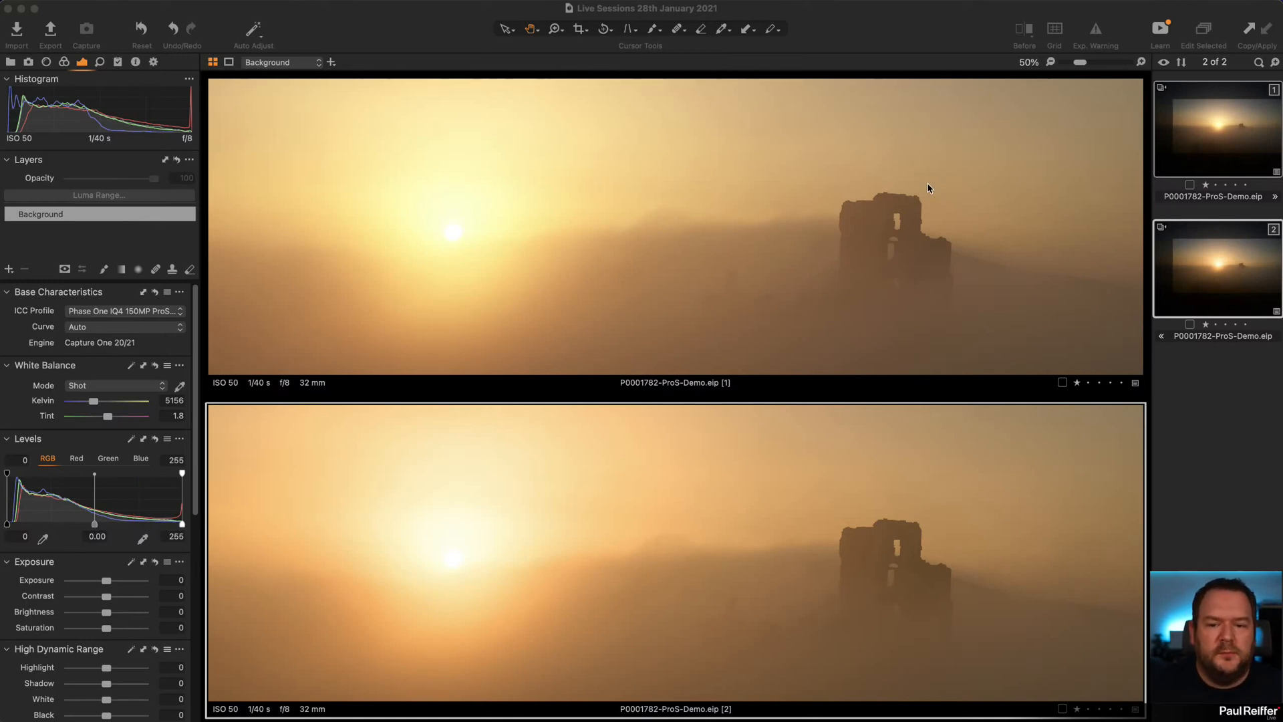
Bring up the color tools and view the two variants one at a time, ending on variant 1.
left_click(1213, 143)
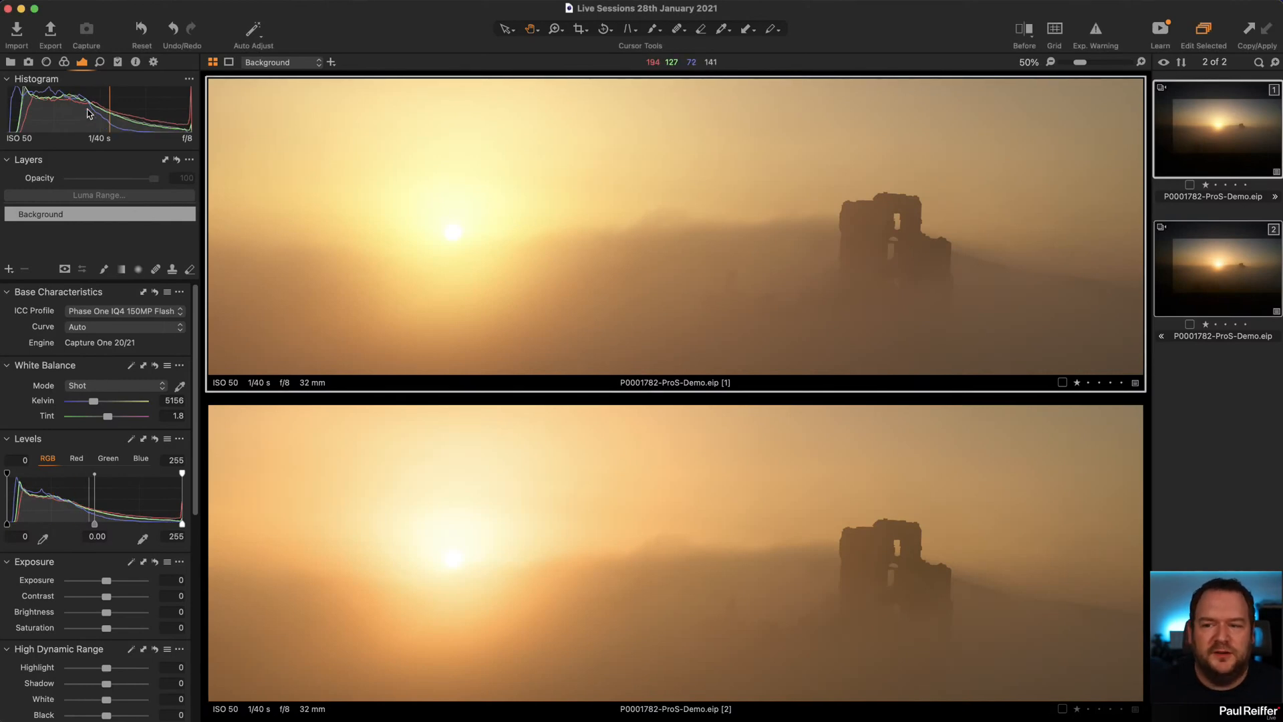
left_click(64, 62)
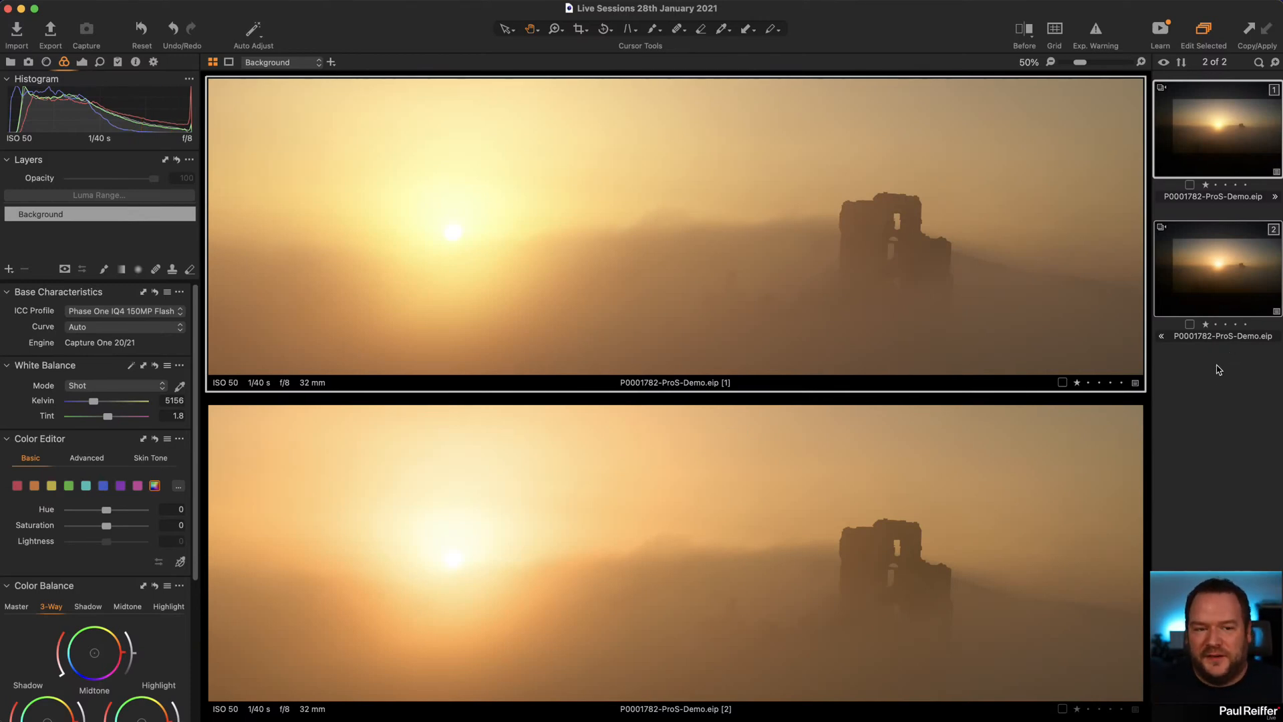
left_click(1194, 211)
left_click(1209, 267)
left_click(1225, 102)
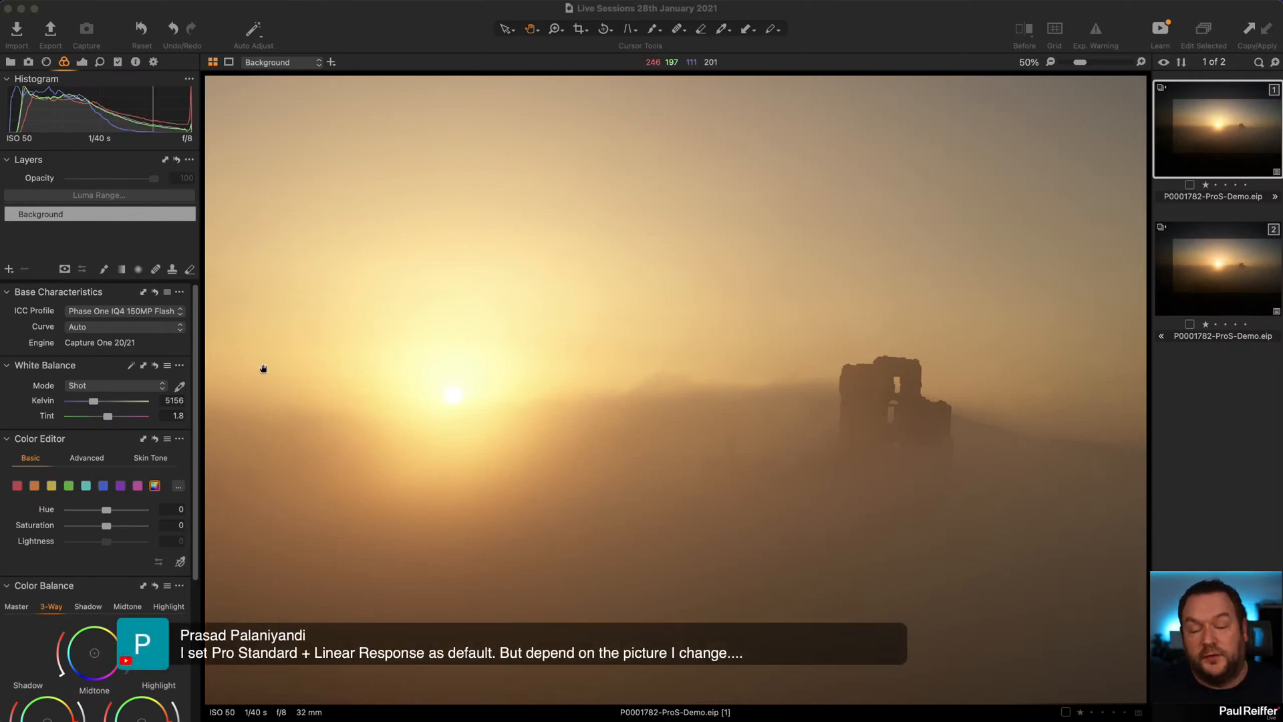
Set the base curve of variant 2 to Linear Response.
left_click(1199, 289)
left_click(1200, 290)
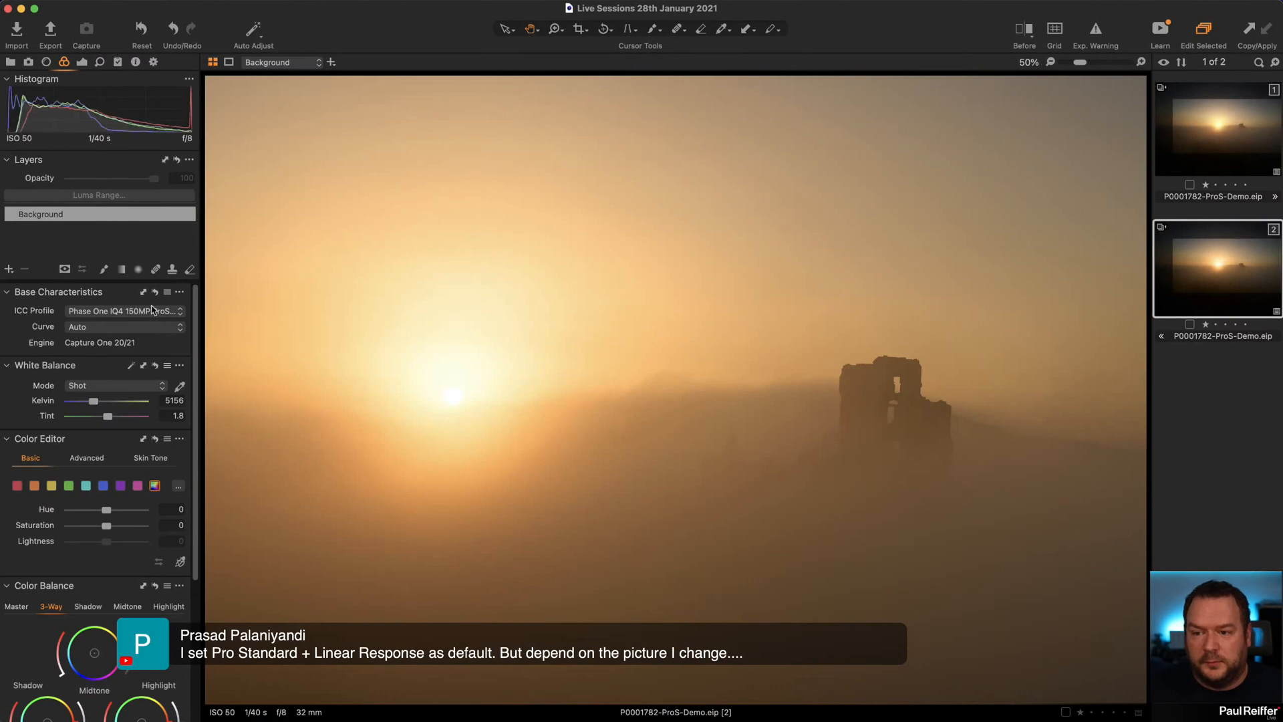
left_click(74, 327)
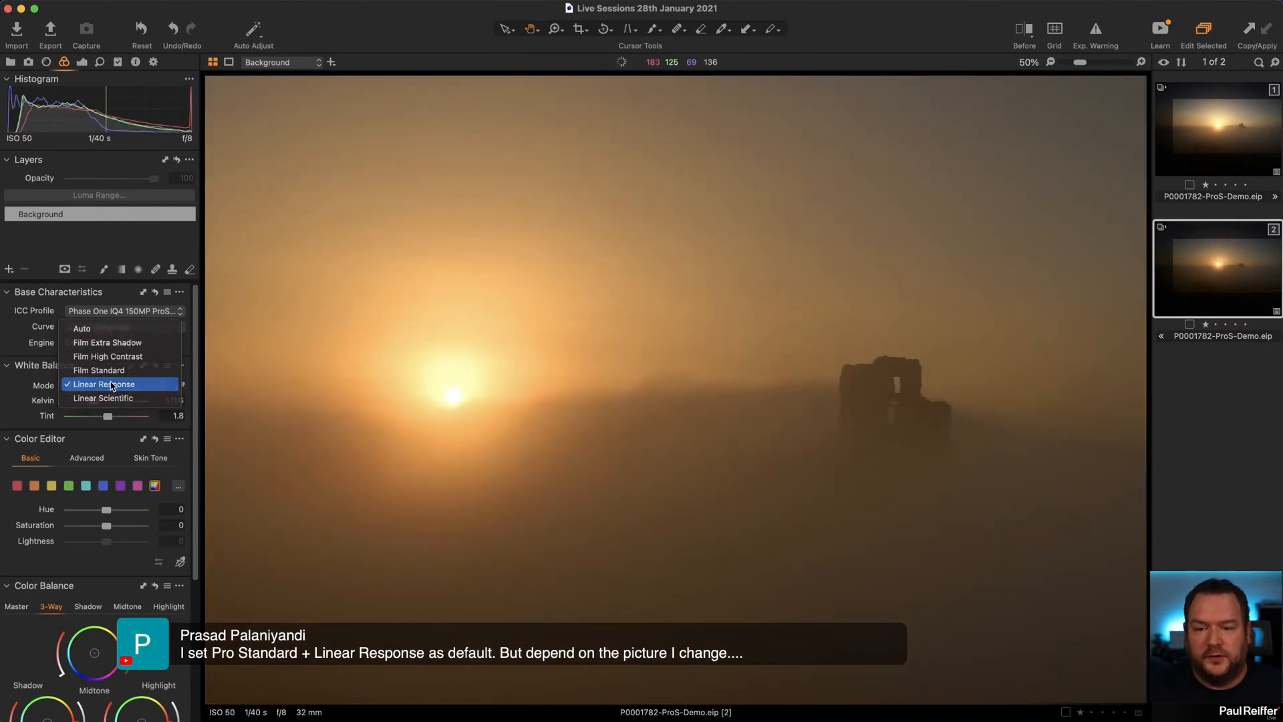
left_click(102, 385)
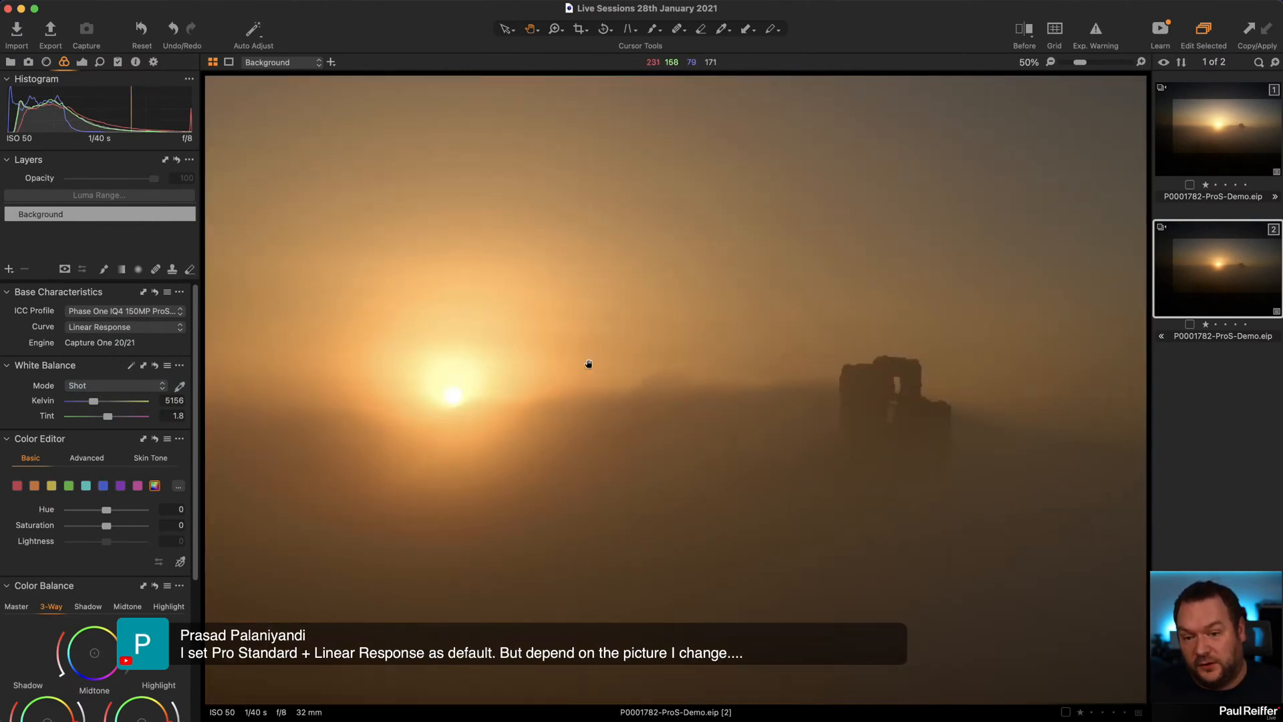
Set the base curve of variant 1 to Linear Response and compare it with variant 2.
key("Left")
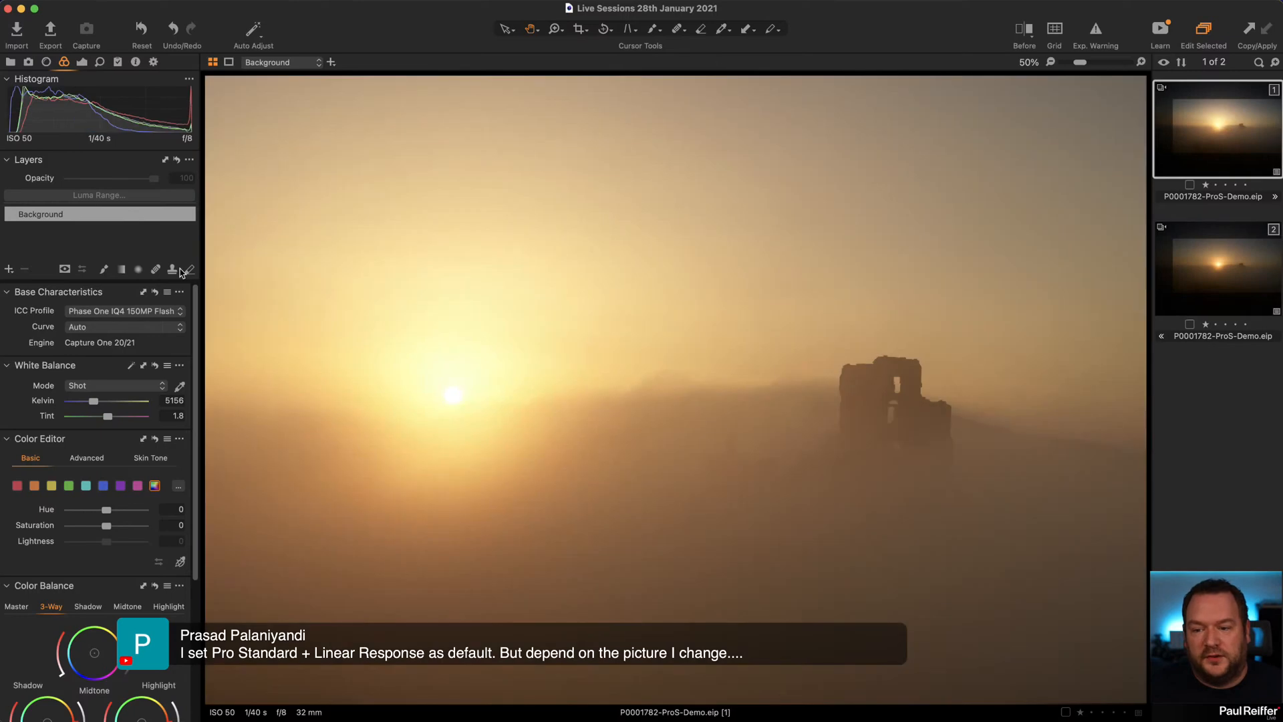
left_click(87, 327)
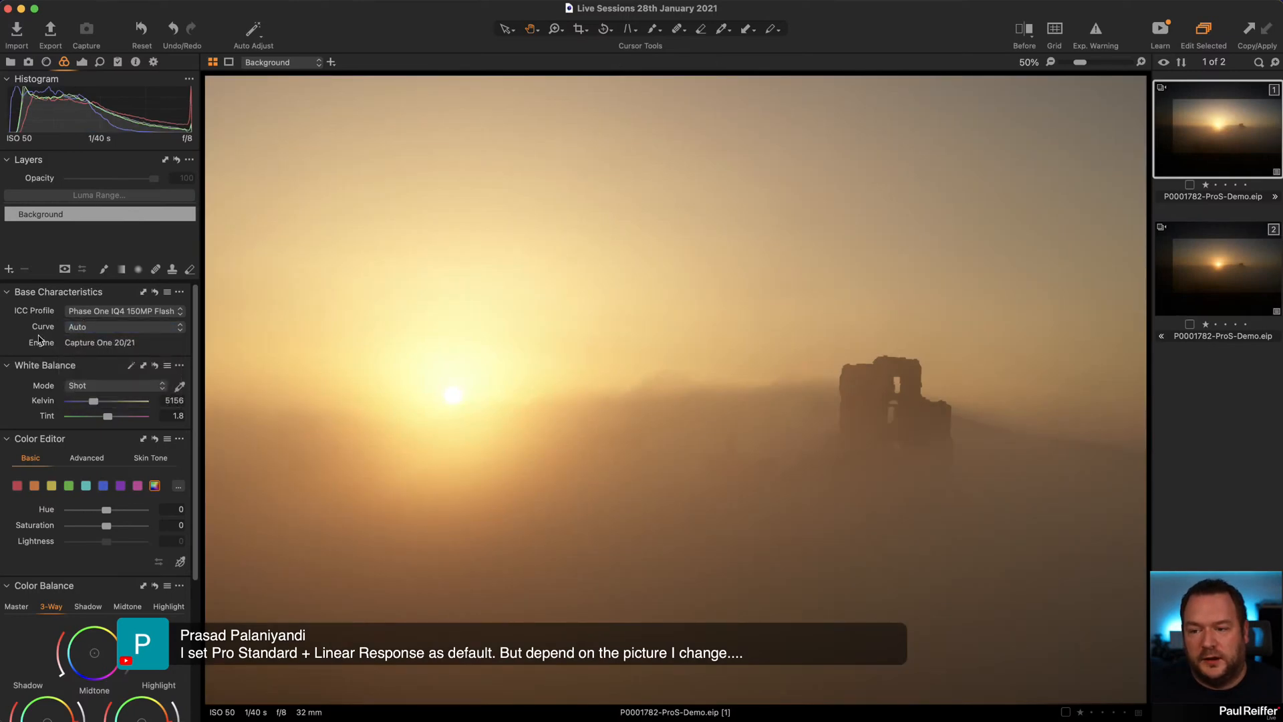
left_click(87, 327)
left_click(103, 384)
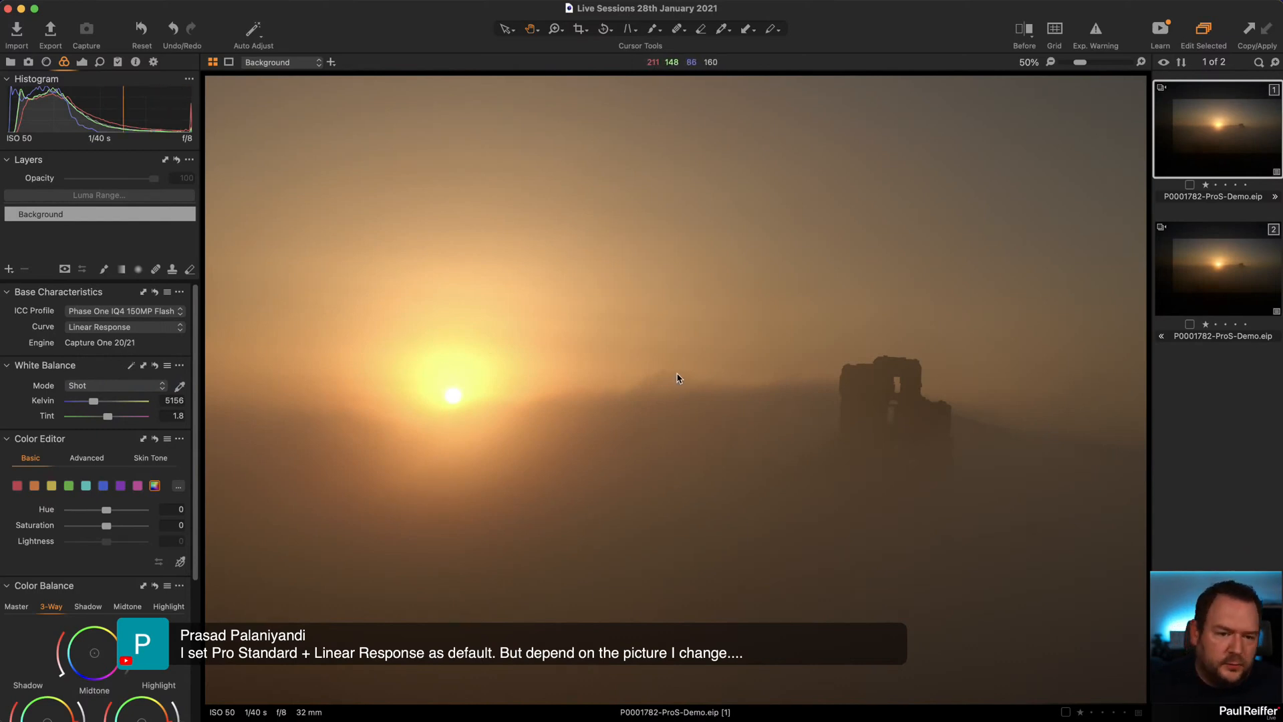
left_click(1222, 274)
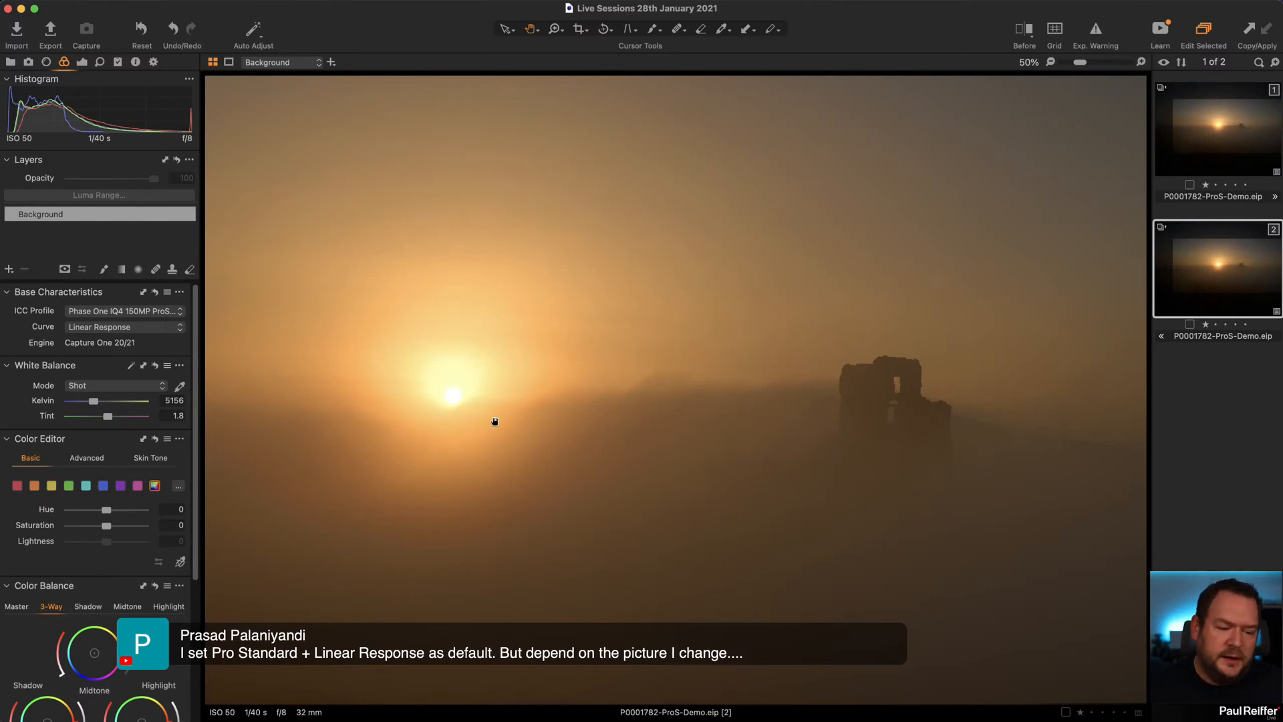
Set the base curve back to Auto on variant 1 and on variant 2.
left_click(1216, 151)
left_click(106, 326)
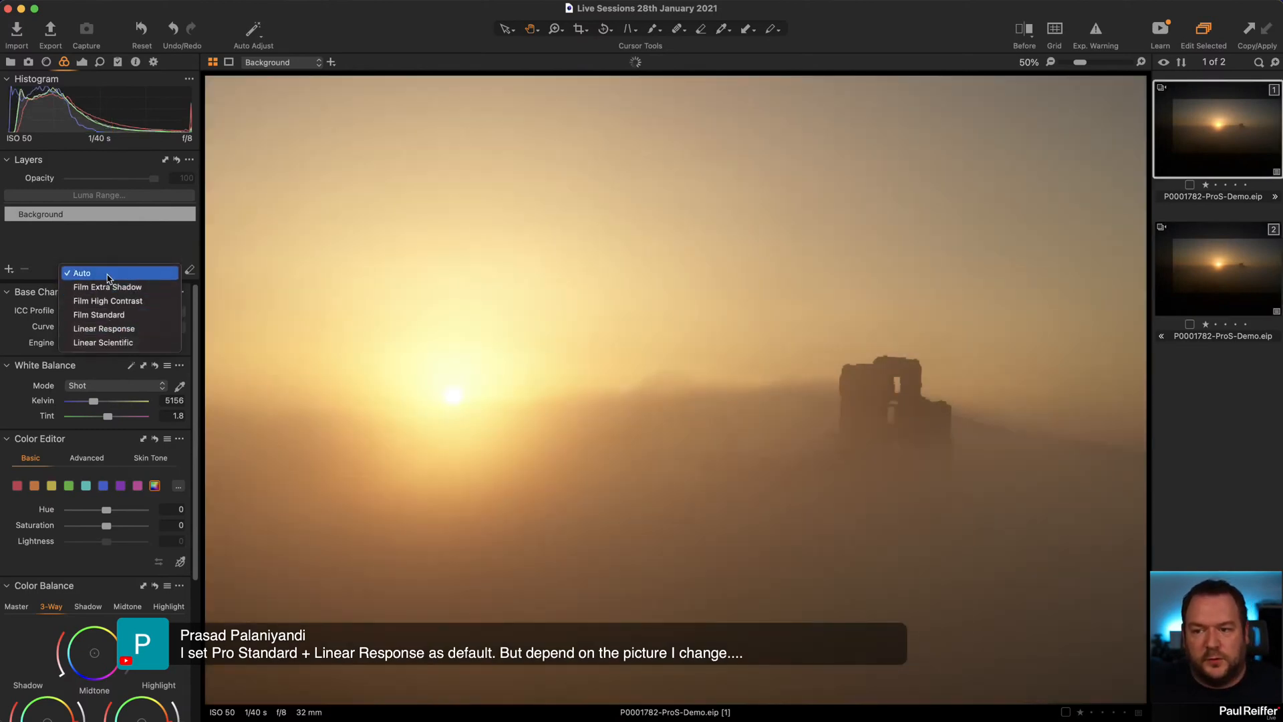
left_click(79, 269)
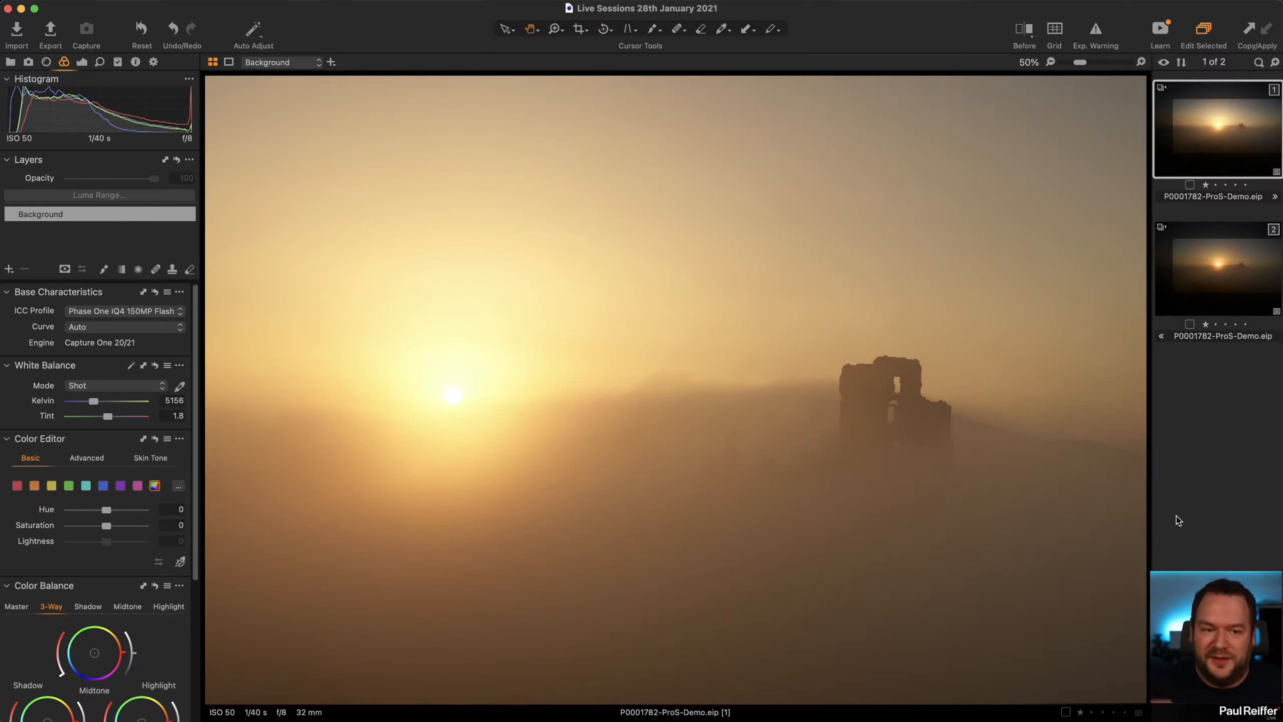
left_click(1191, 289)
left_click(107, 327)
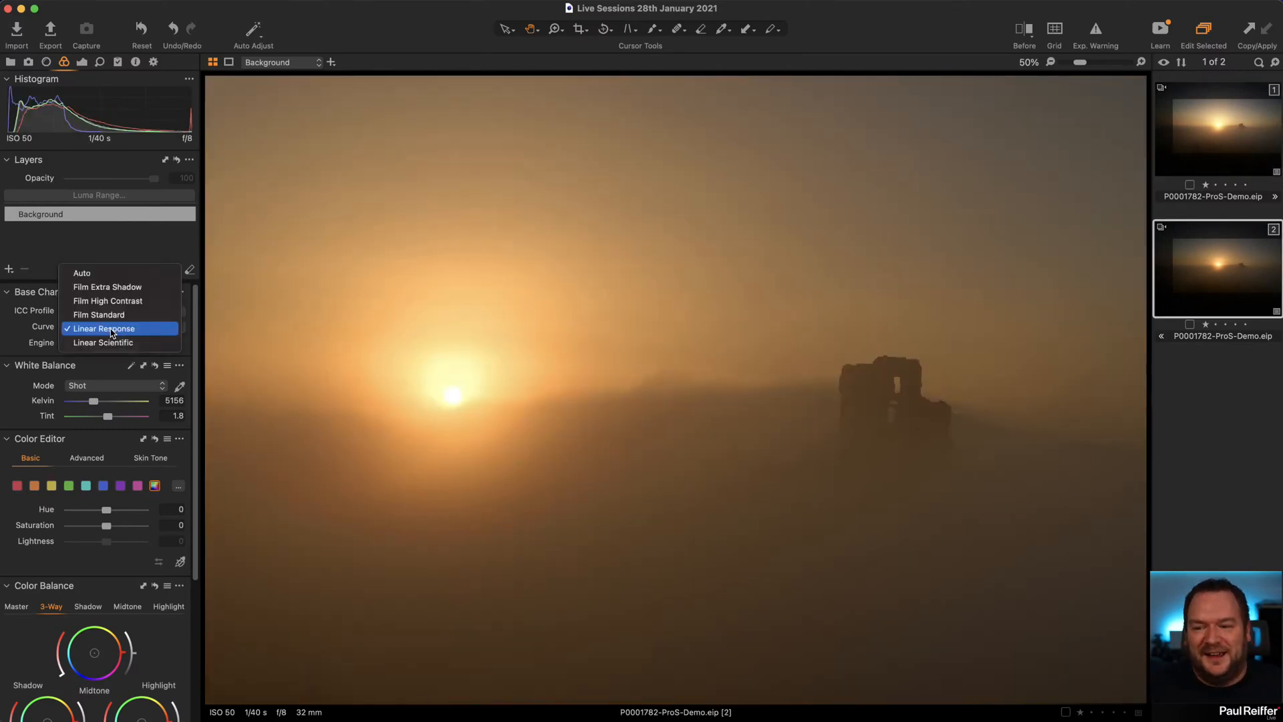
left_click(95, 274)
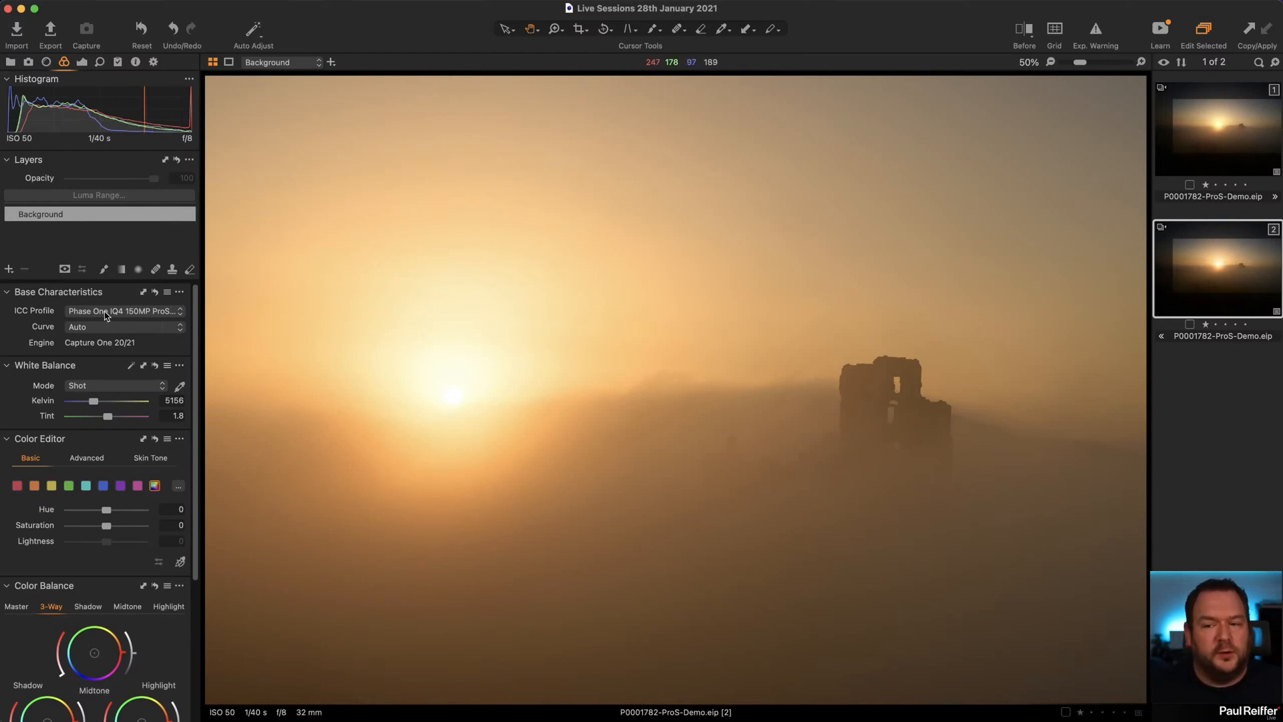
Set the ICC profile of variant 2 to Phase One IQ4 150MP Flash.
left_click(131, 313)
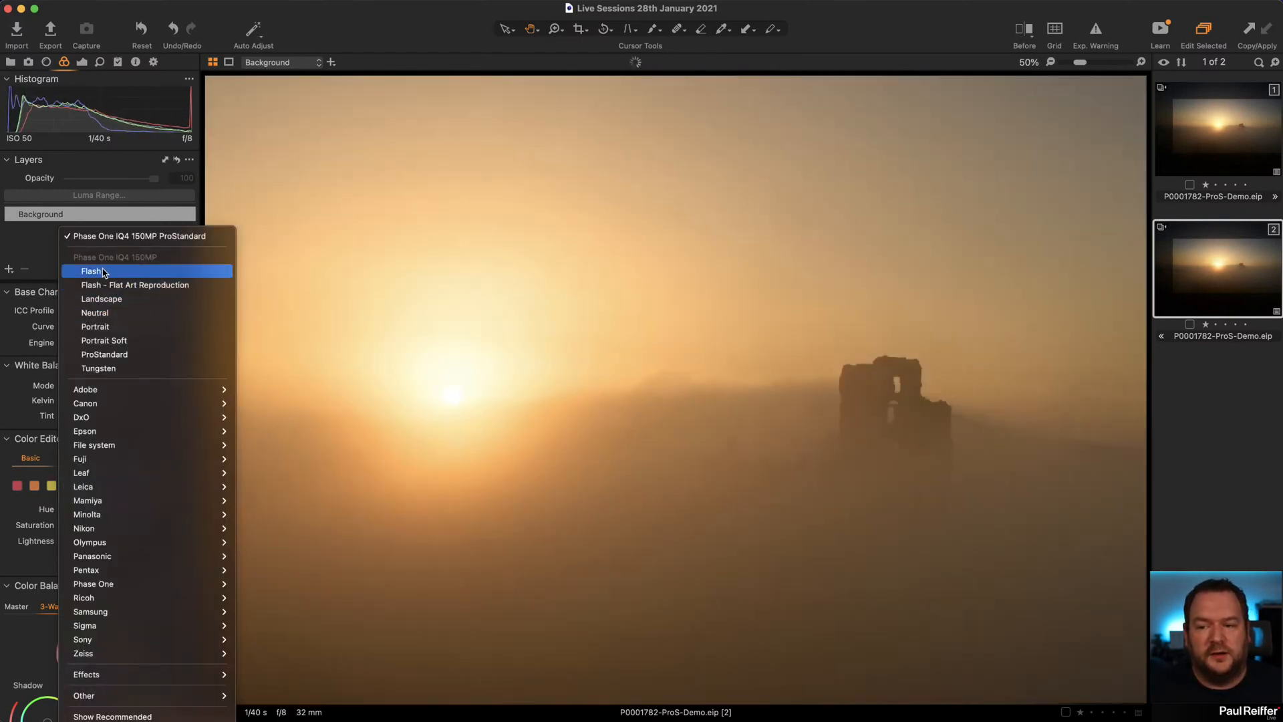
key("Return")
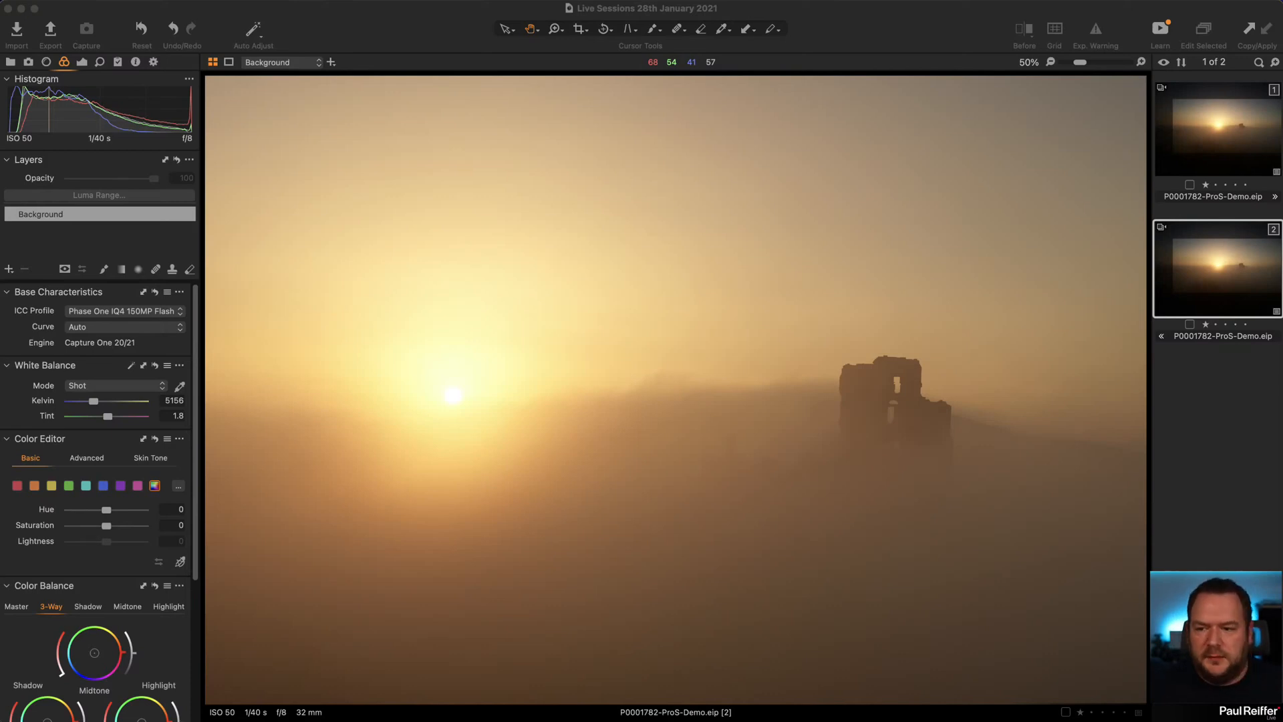
Open the user collection listed below ProStandard and zoom in on the pale ceiling above the inner archway.
left_click(10, 63)
left_click(90, 222)
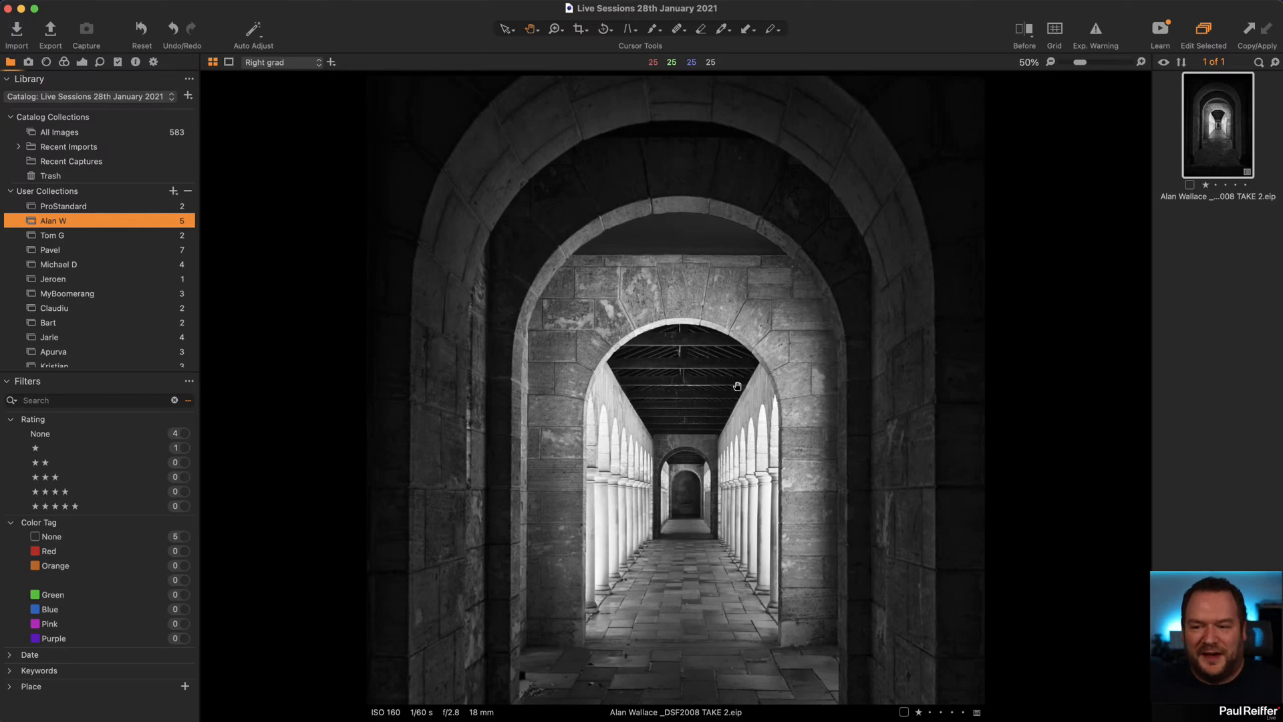
key("z")
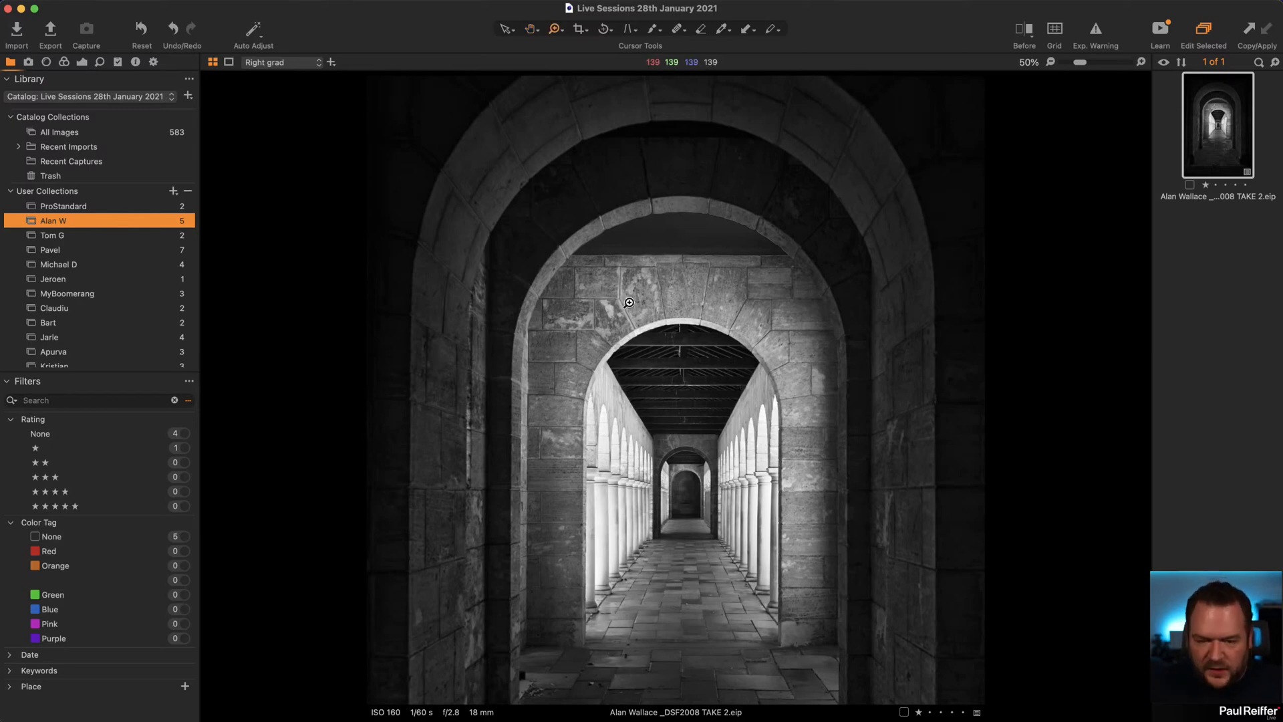
left_click_drag(526, 165, 853, 300)
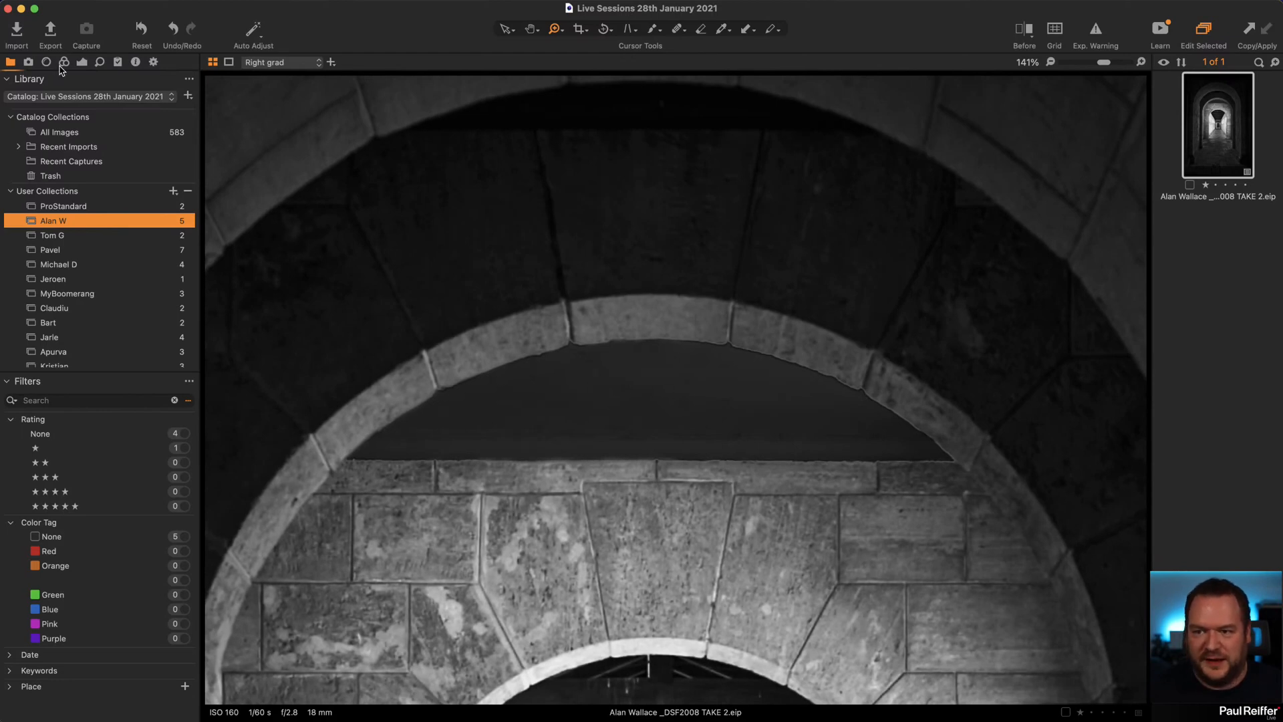
Bring up the exposure tools and compare the arch ceiling with the Lighten D ceiling layer off and on.
left_click(83, 62)
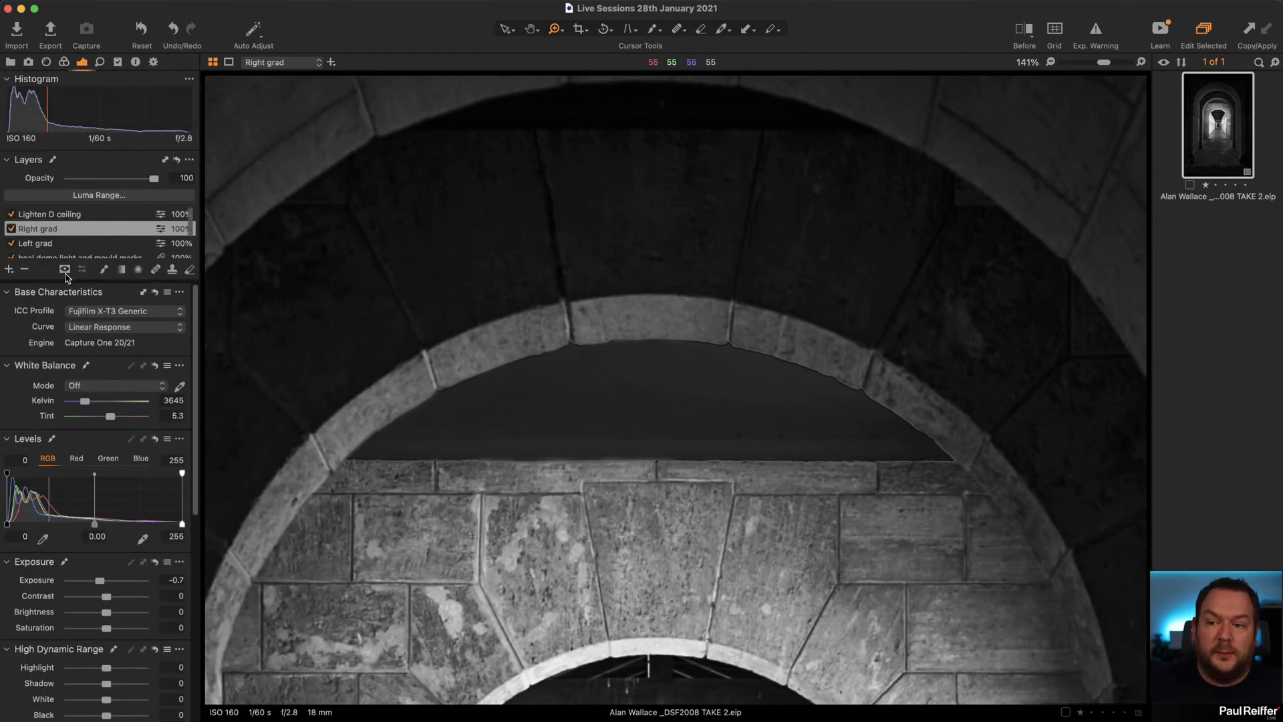
left_click(10, 214)
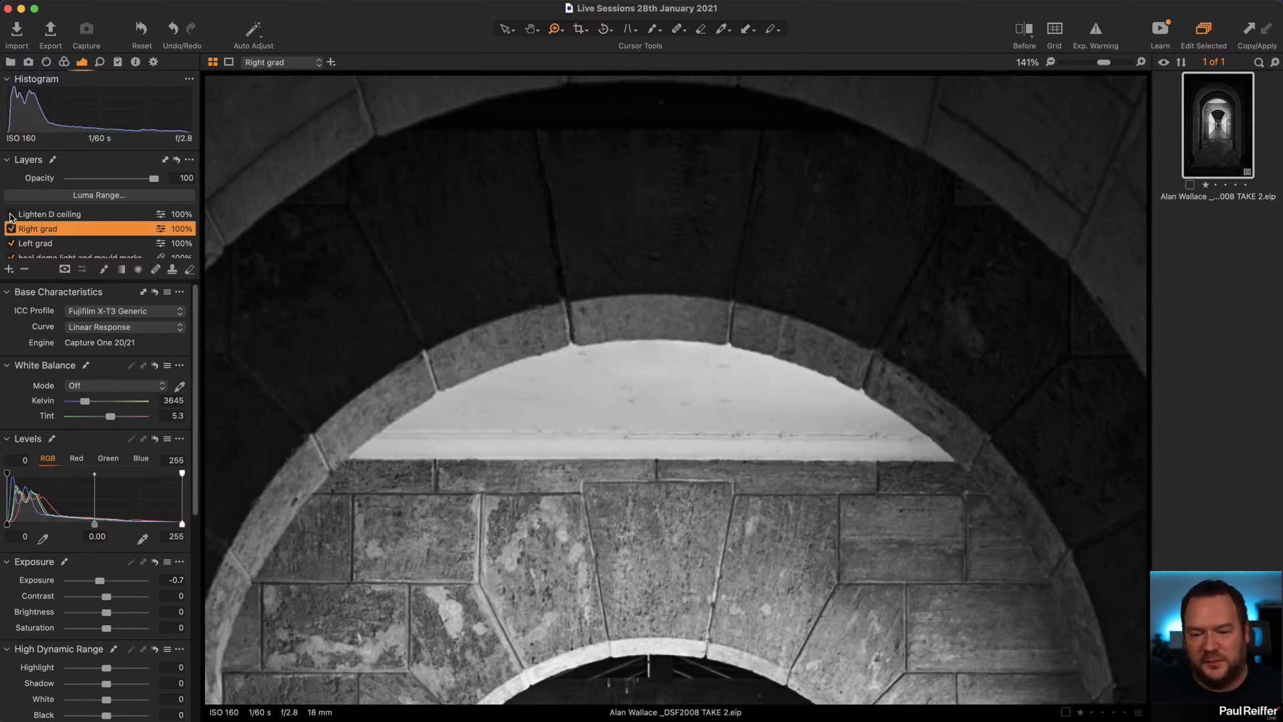
left_click(796, 491, "alt")
left_click(795, 491, "alt")
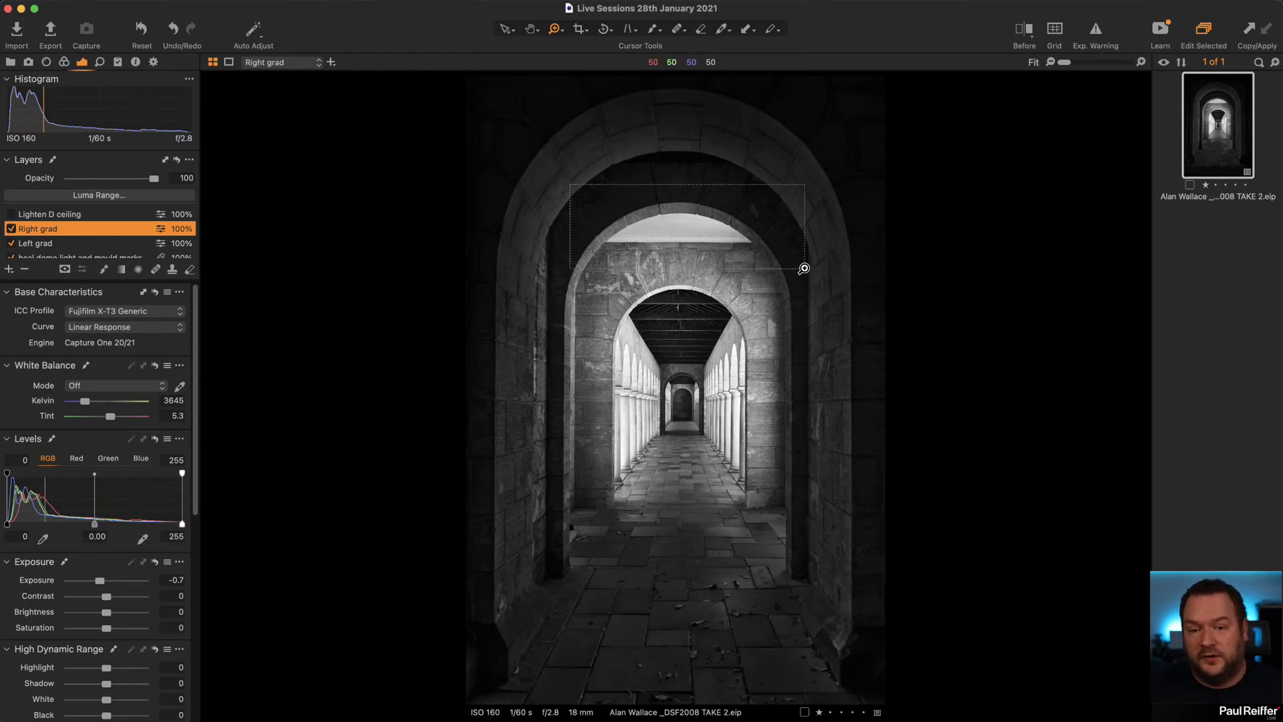
left_click(676, 227)
left_click(643, 391)
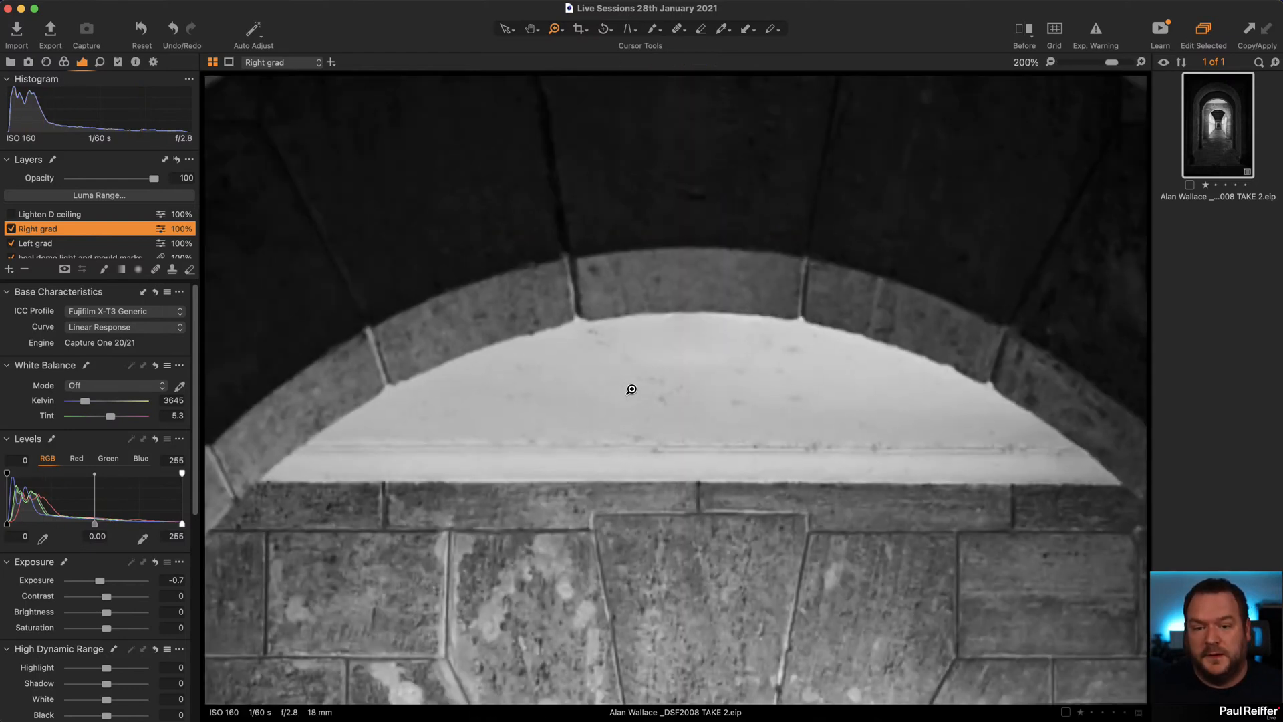
left_click(11, 214)
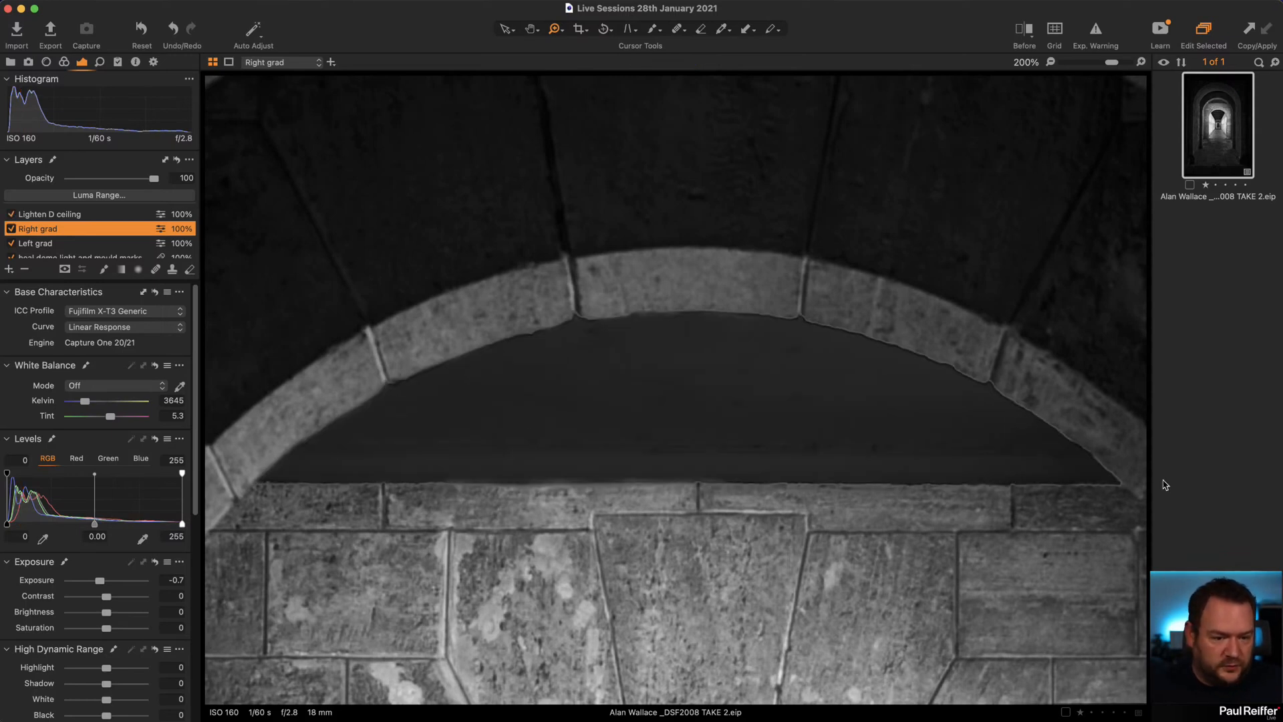
Select the Lighten D ceiling layer and examine the edge along the arch up close, briefly showing the layer's mask.
left_click(75, 213)
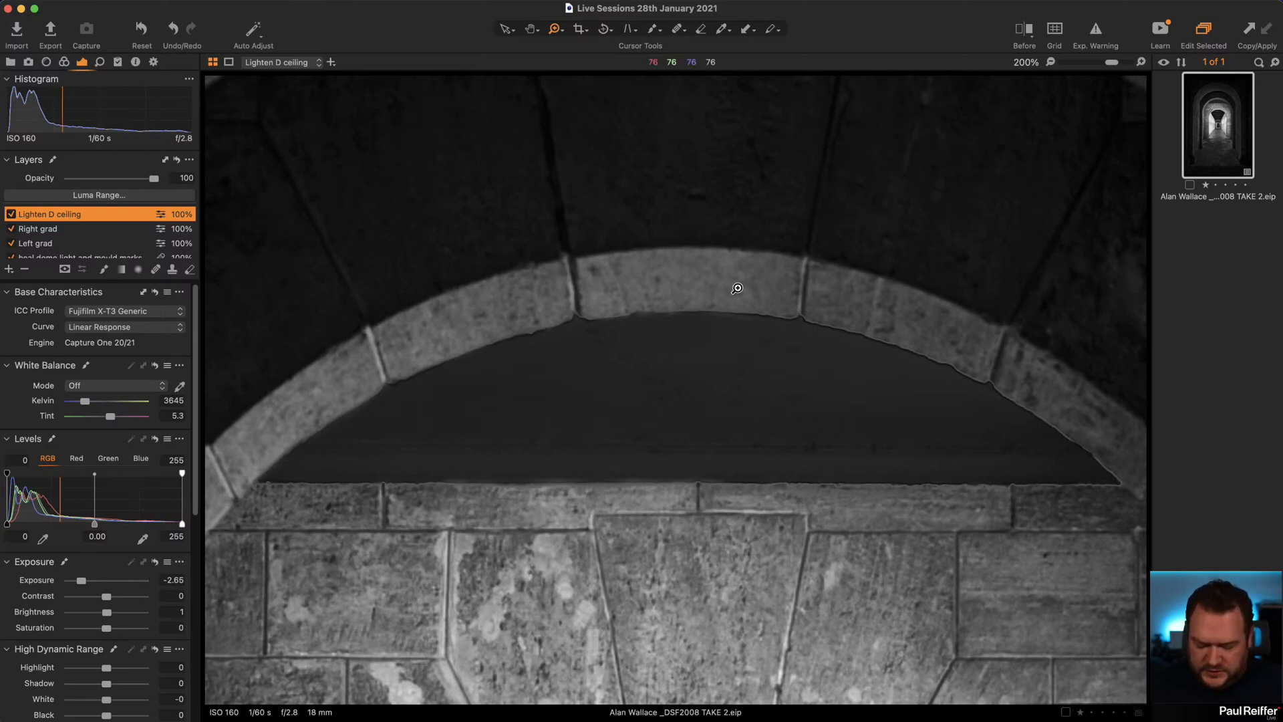
scroll(737, 288, "down", 10)
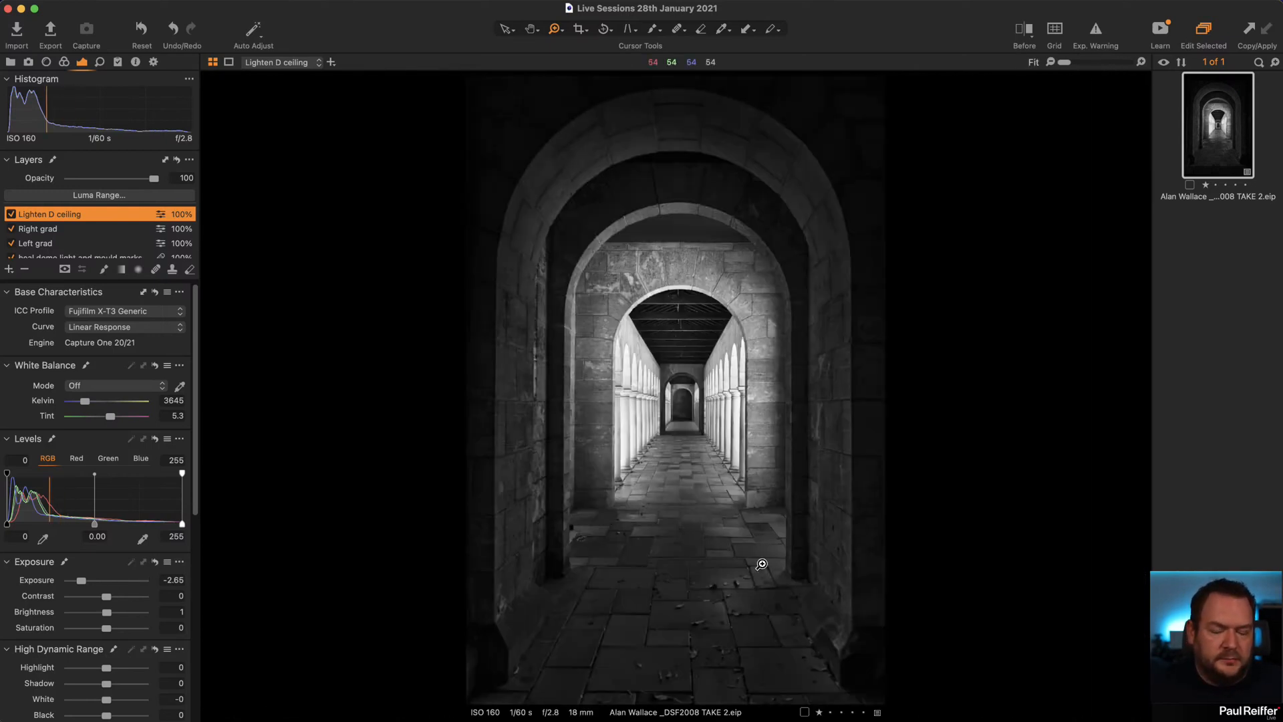
left_click_drag(662, 191, 729, 248)
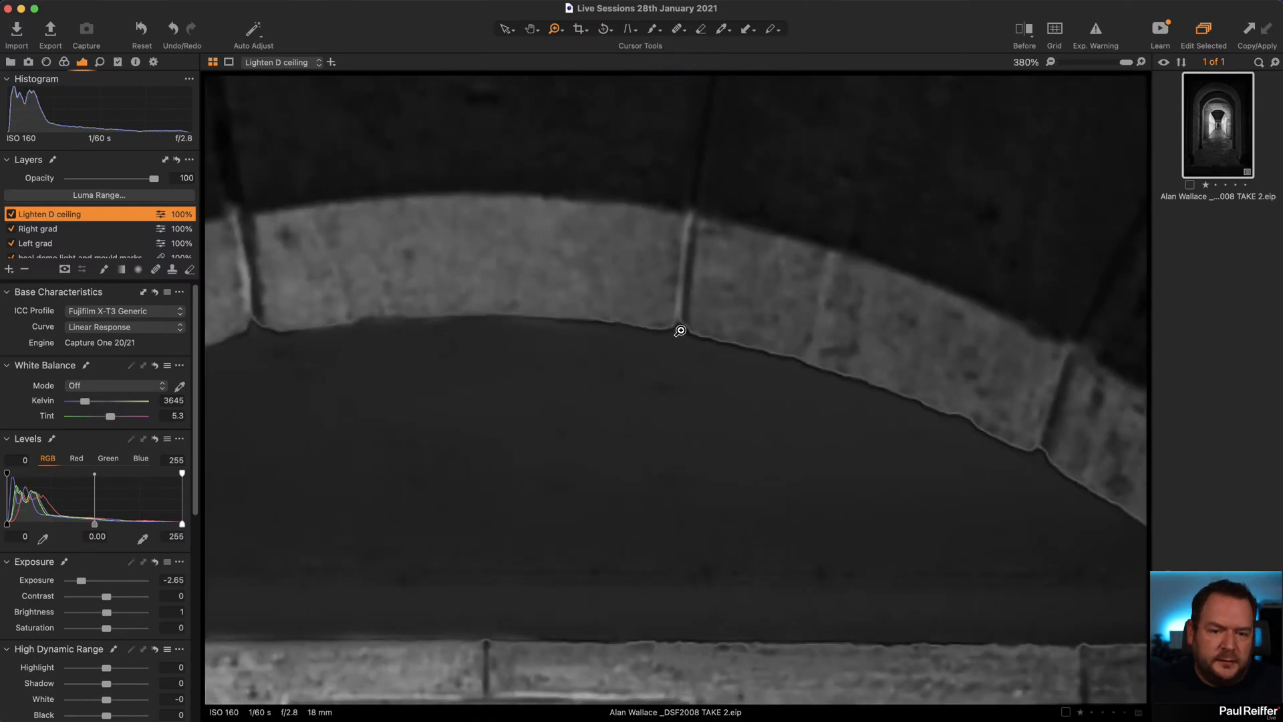
left_click(859, 386)
left_click_drag(854, 475, 704, 358)
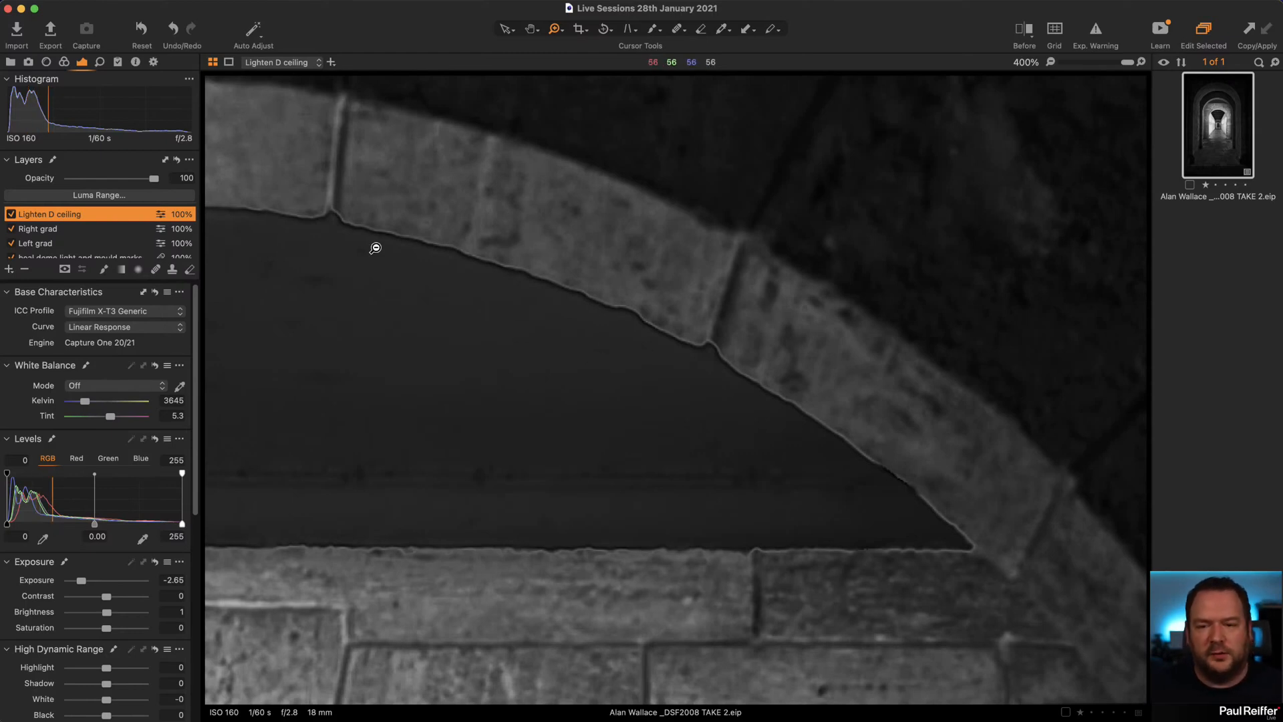
left_click(544, 286, "alt")
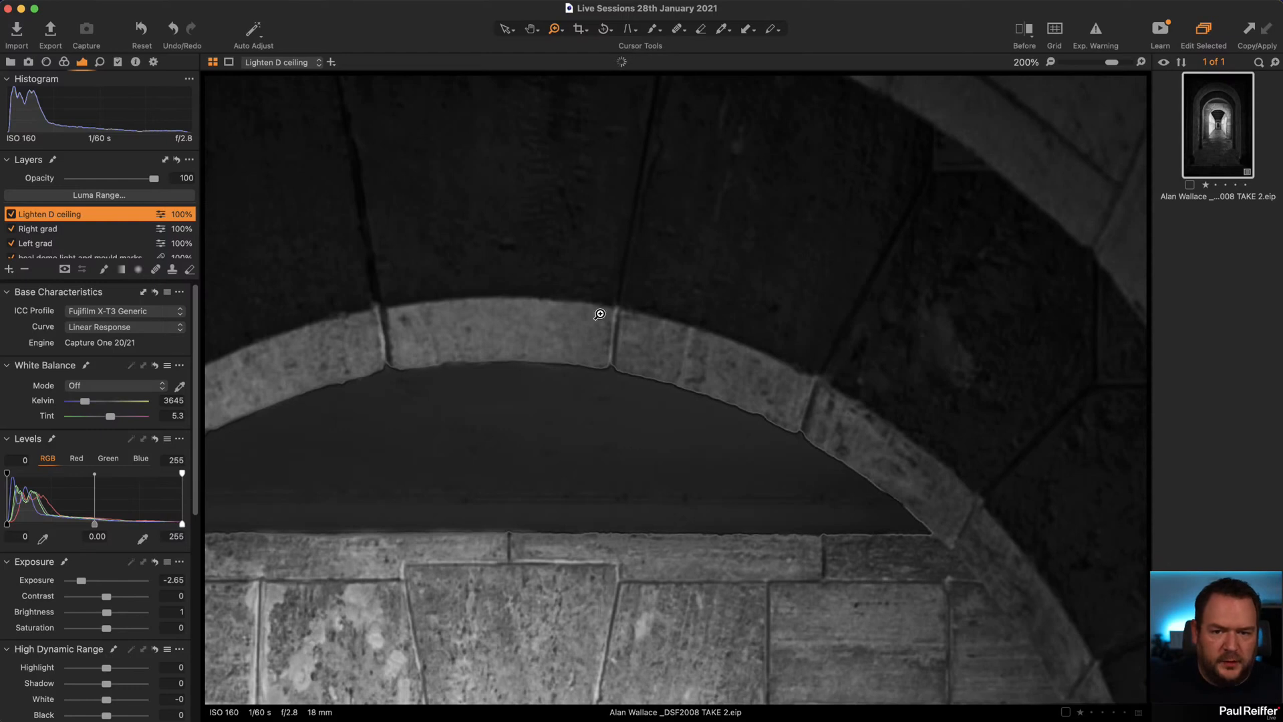
key("m")
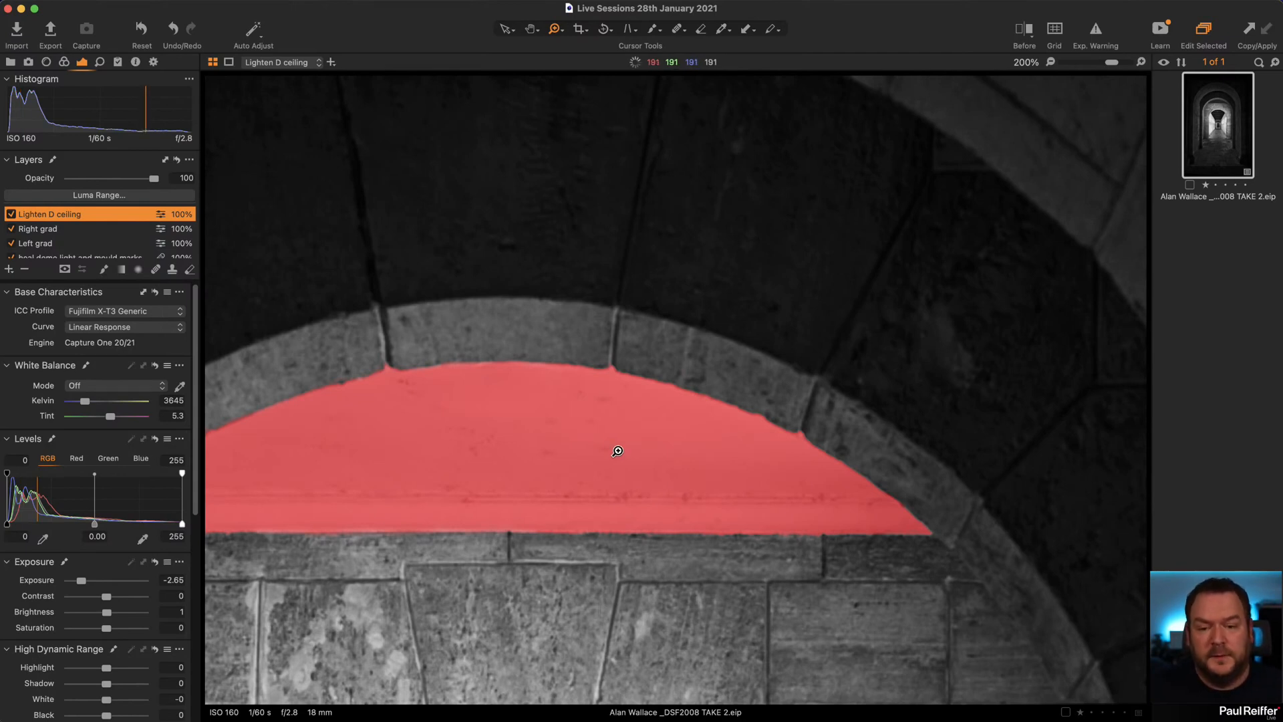
key("m")
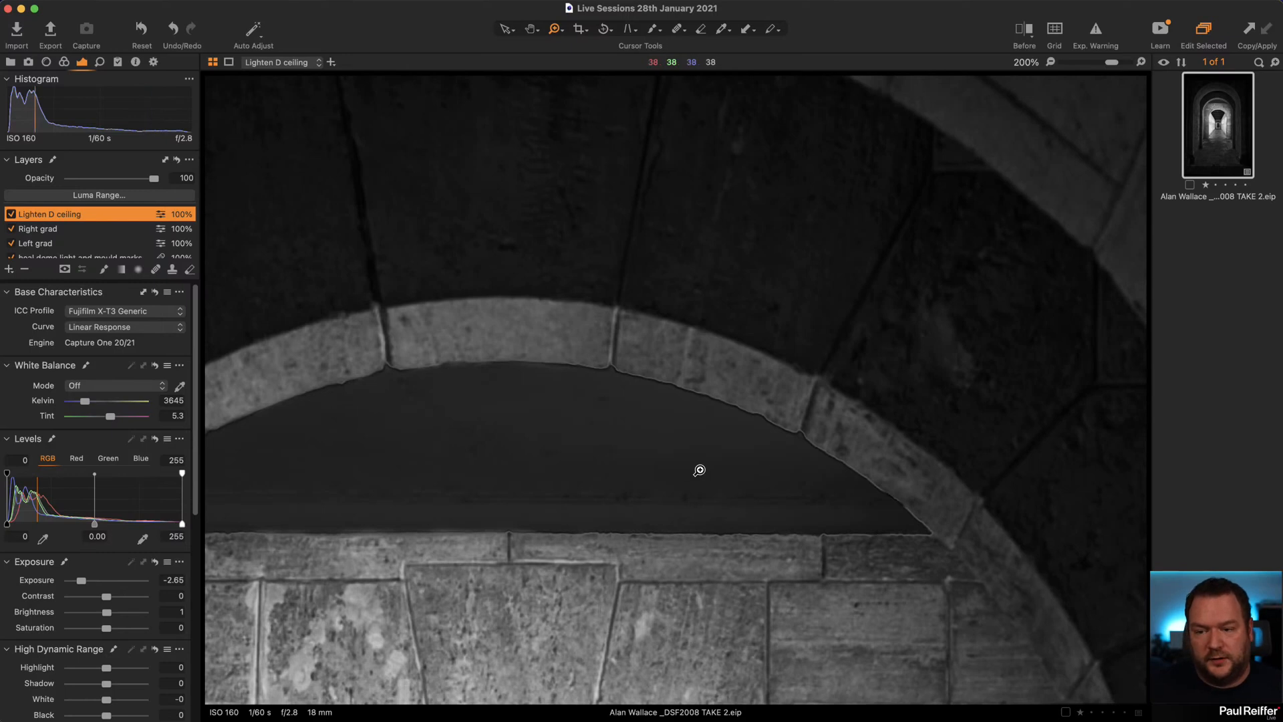
Disable the Lighten D ceiling layer and add a new adjustment layer named "Option 1".
left_click(11, 214)
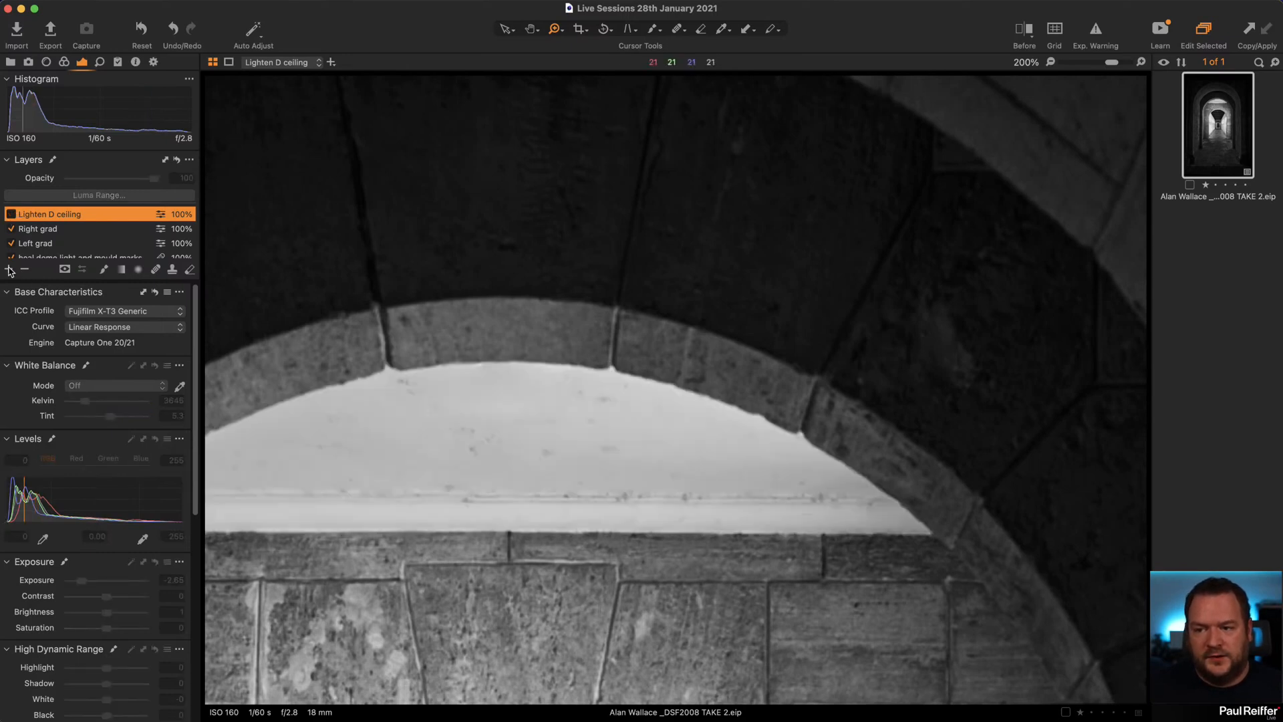
left_click(9, 269)
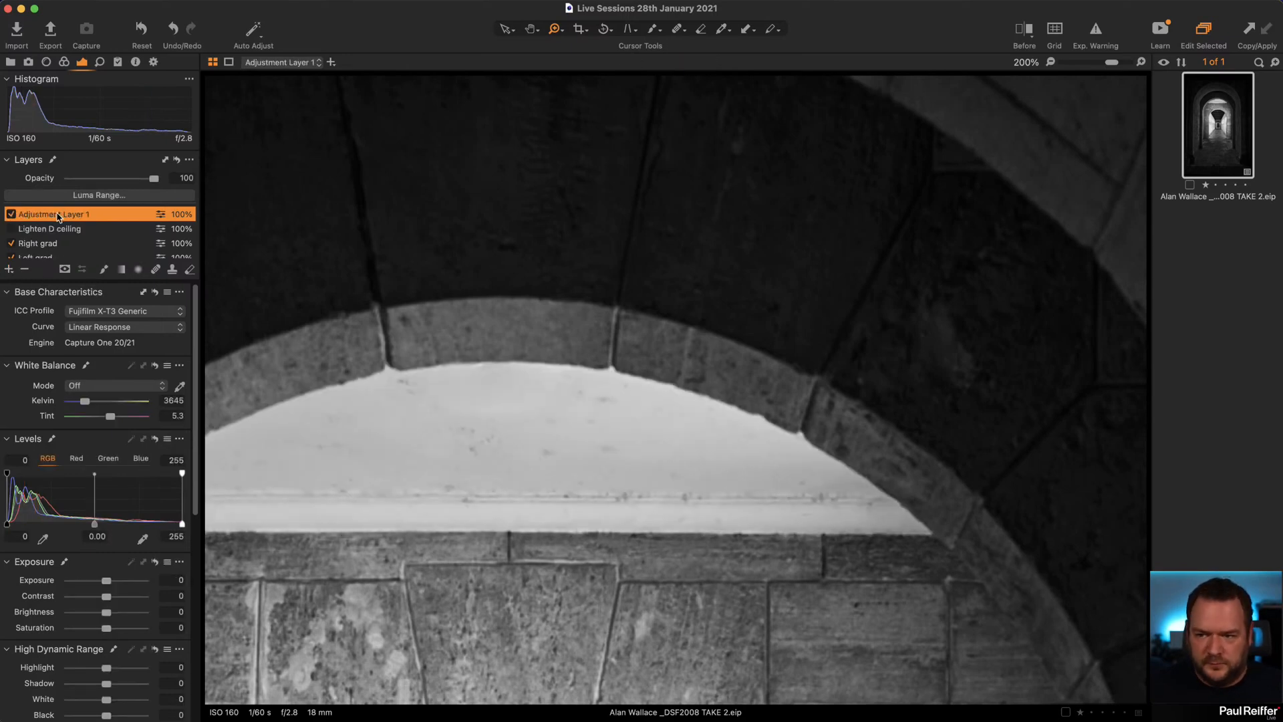
double_click(53, 214)
type("Optio")
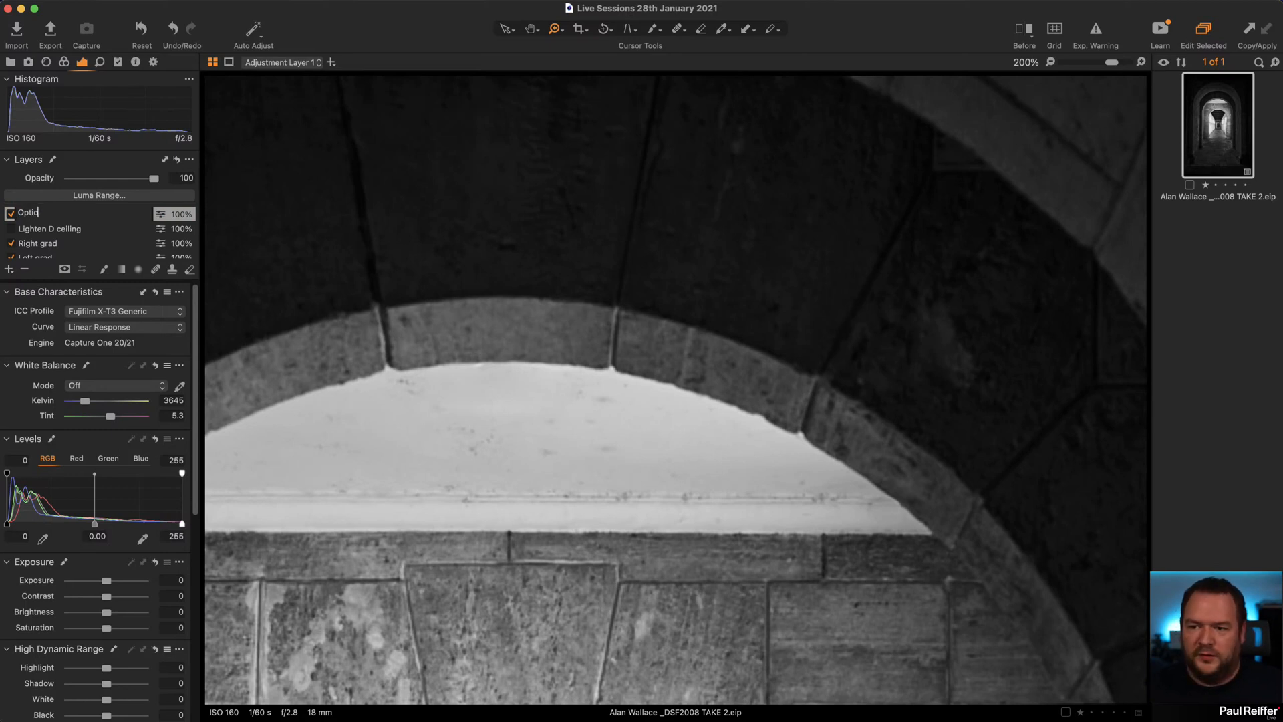
type("n 1")
key("Return")
Brush a mask outline on the Option 1 layer around the pale ceiling, along the arch curve and the straight stone ledge.
left_click_drag(592, 419, 735, 349)
key("b")
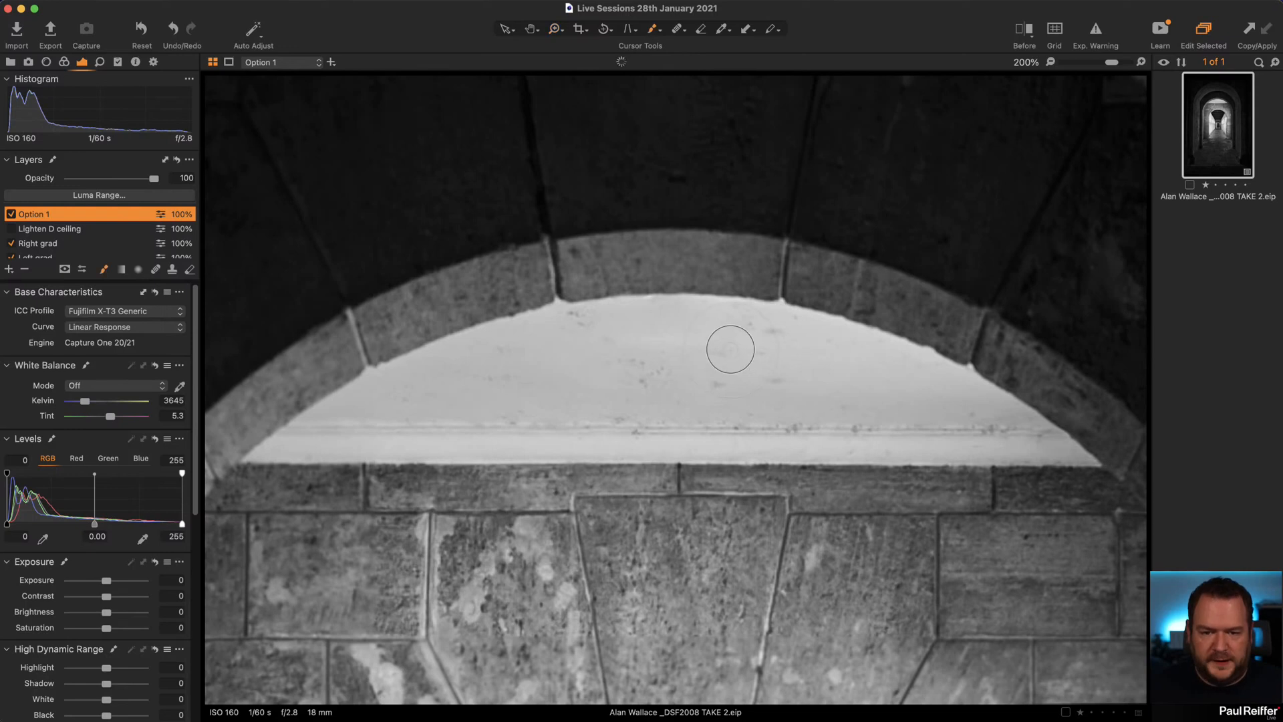
right_click(557, 334)
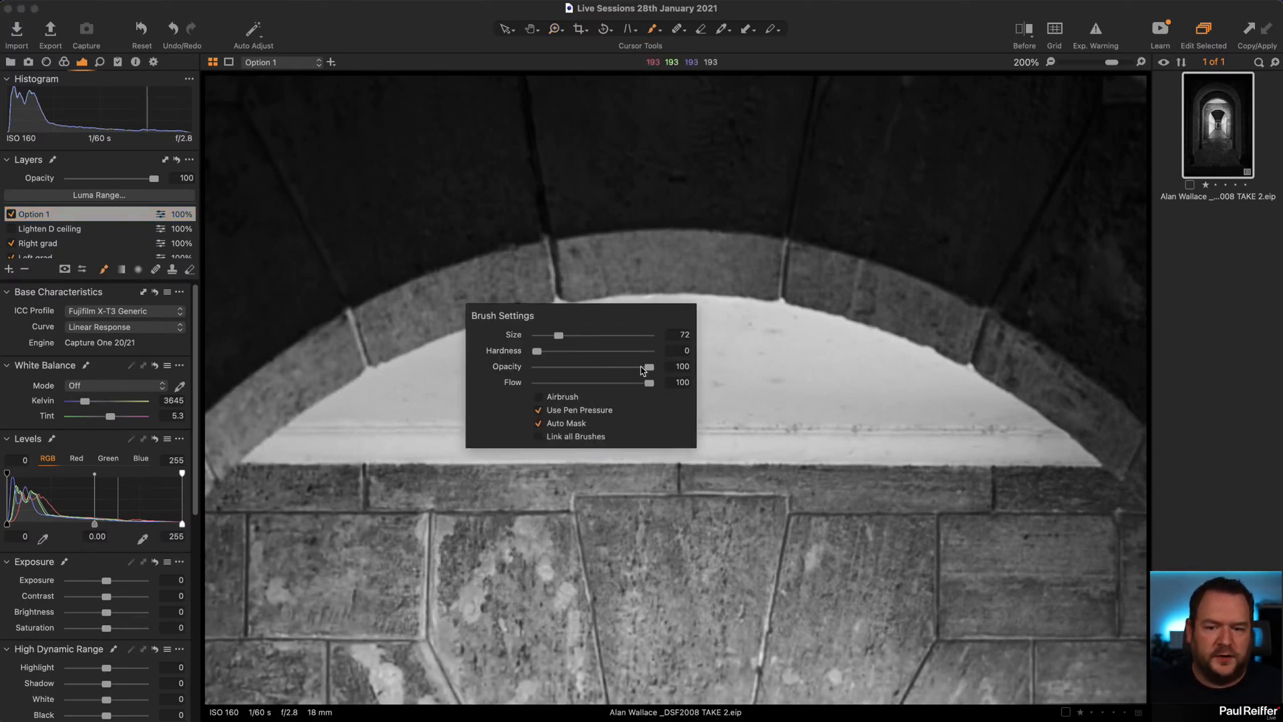
mouse_move(815, 345)
left_mouse_down()
mouse_move(710, 315)
mouse_move(424, 366)
mouse_move(301, 434)
mouse_move(567, 431)
left_mouse_up()
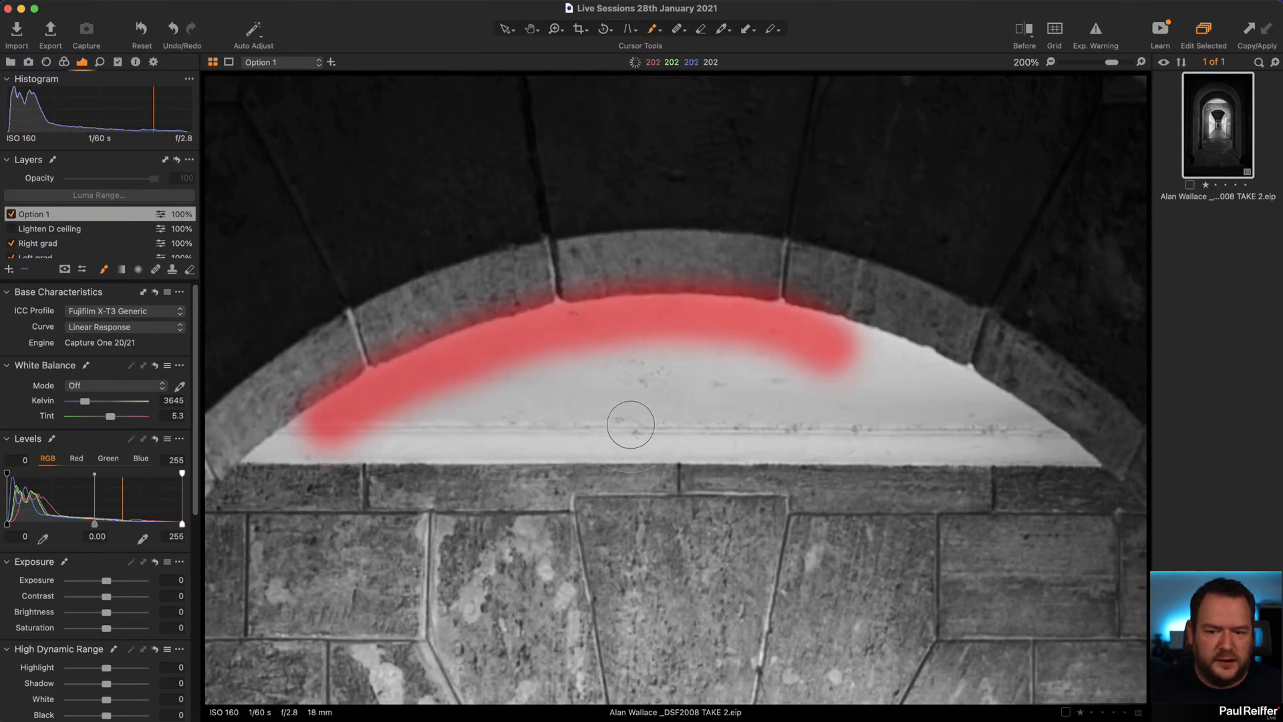
mouse_move(906, 378)
left_mouse_down()
mouse_move(825, 327)
mouse_move(869, 334)
mouse_move(1009, 421)
left_mouse_up()
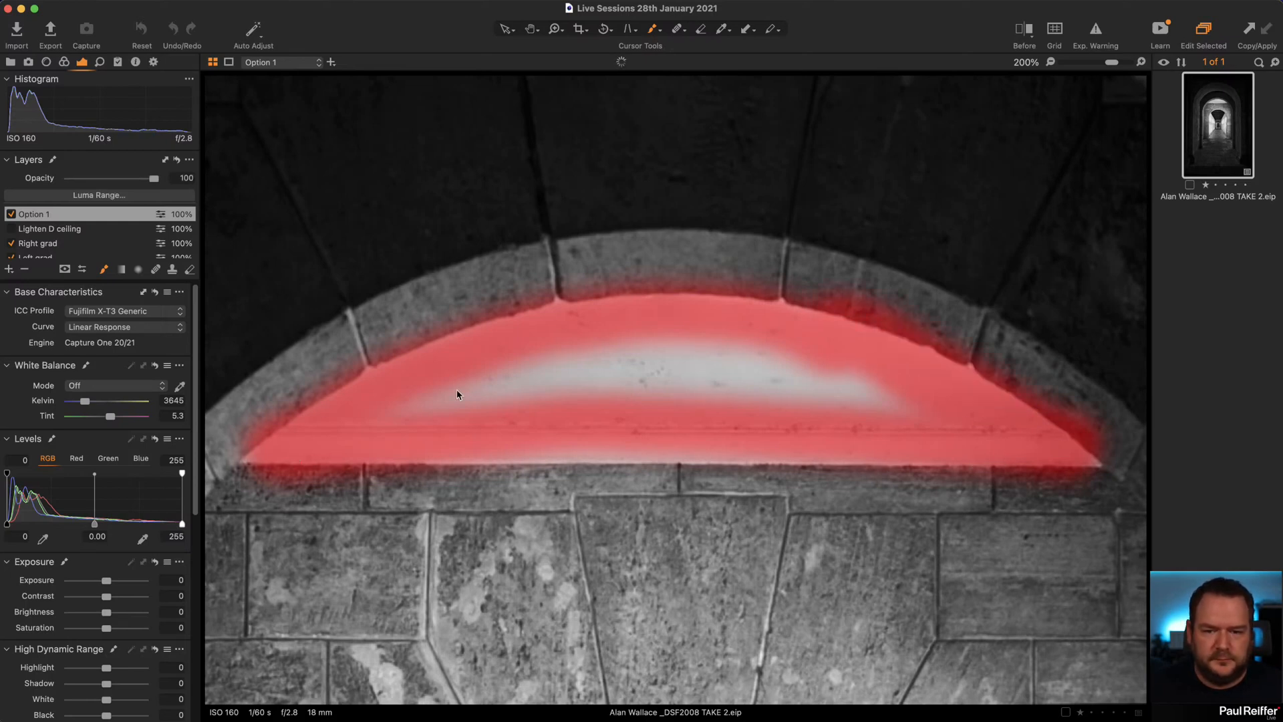
left_click(1089, 463)
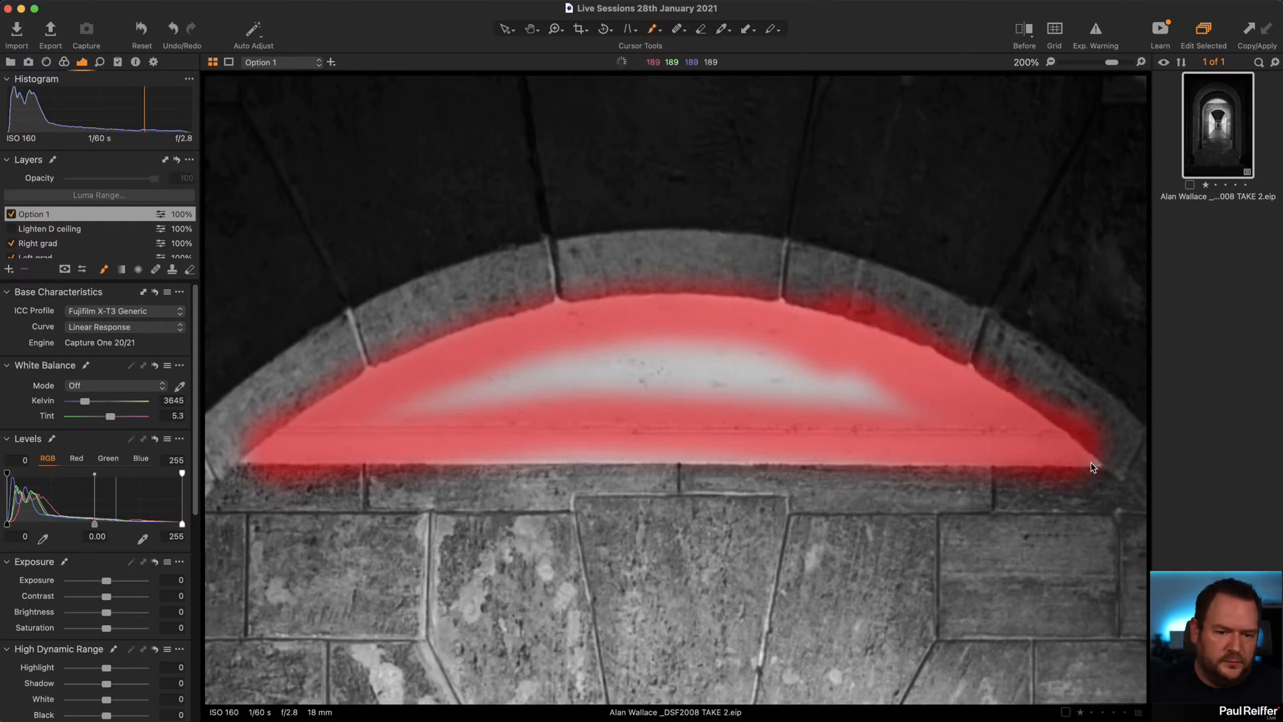
left_click_drag(401, 454, 1037, 462)
Fill the outlined mask on the Option 1 layer, extend it into the ceiling's left corner, and hide the mask overlay.
right_click(57, 219)
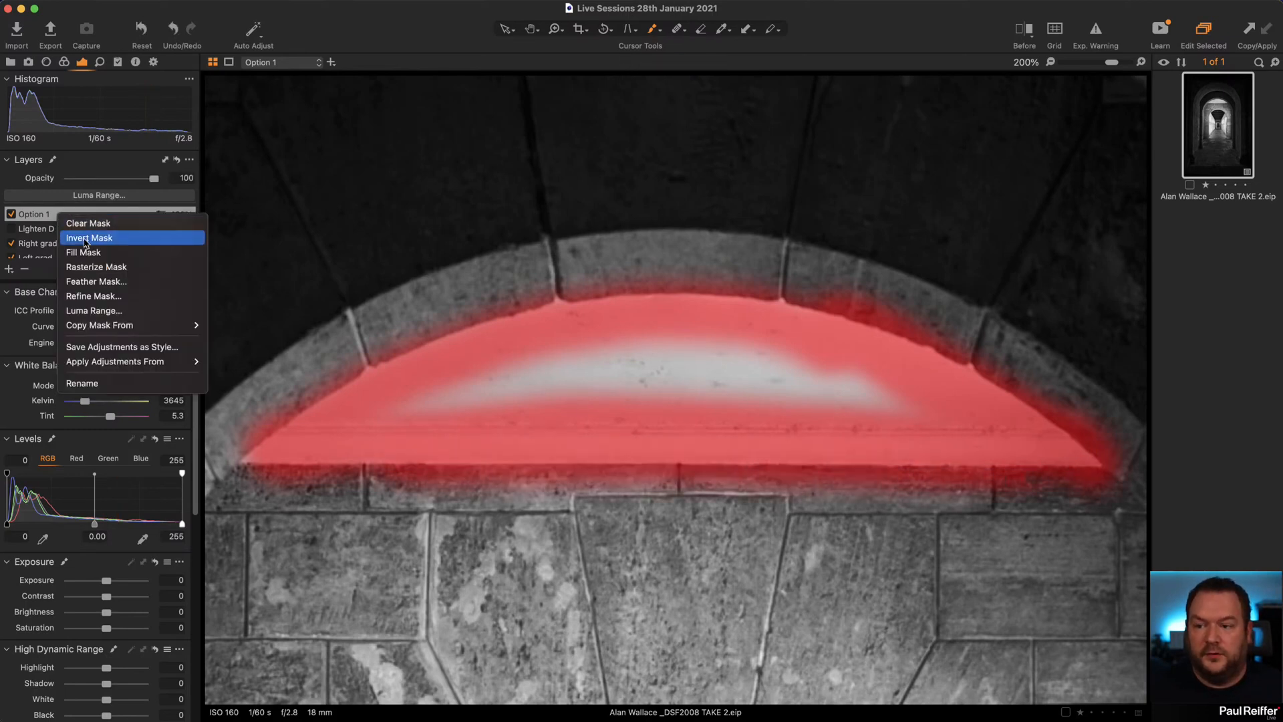
left_click(94, 255)
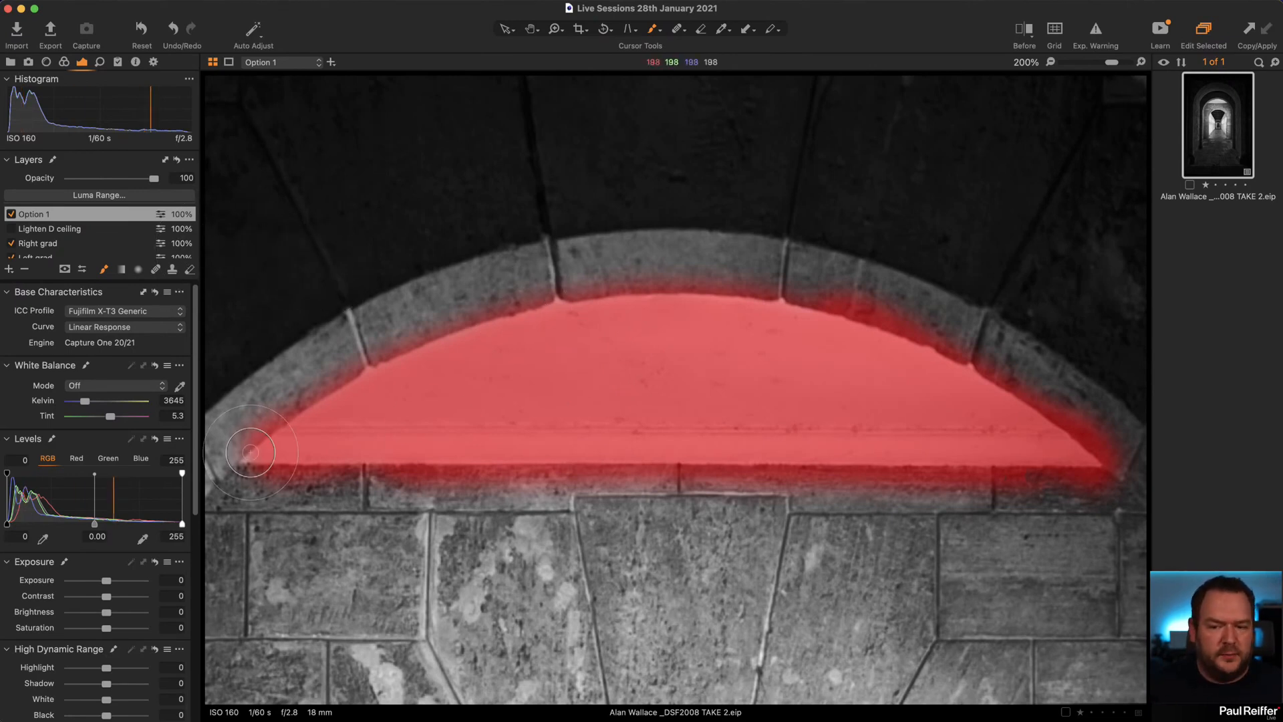
left_click_drag(246, 457, 229, 464)
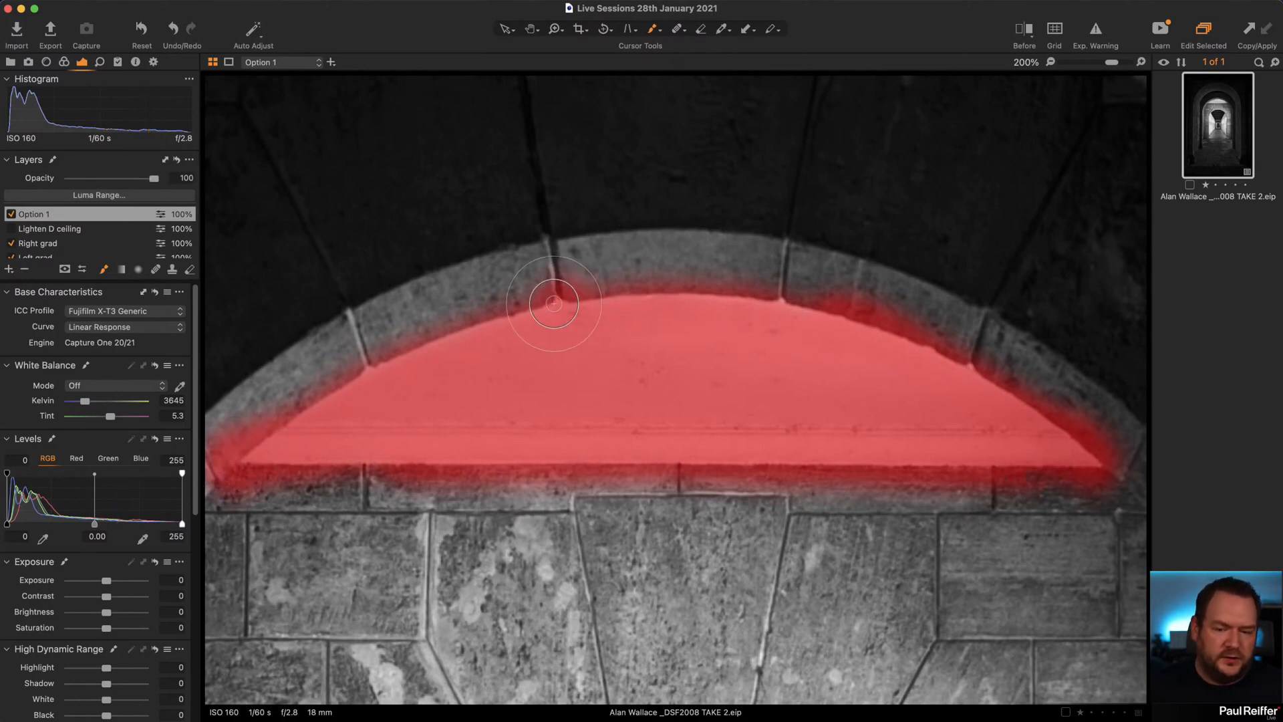
key("m")
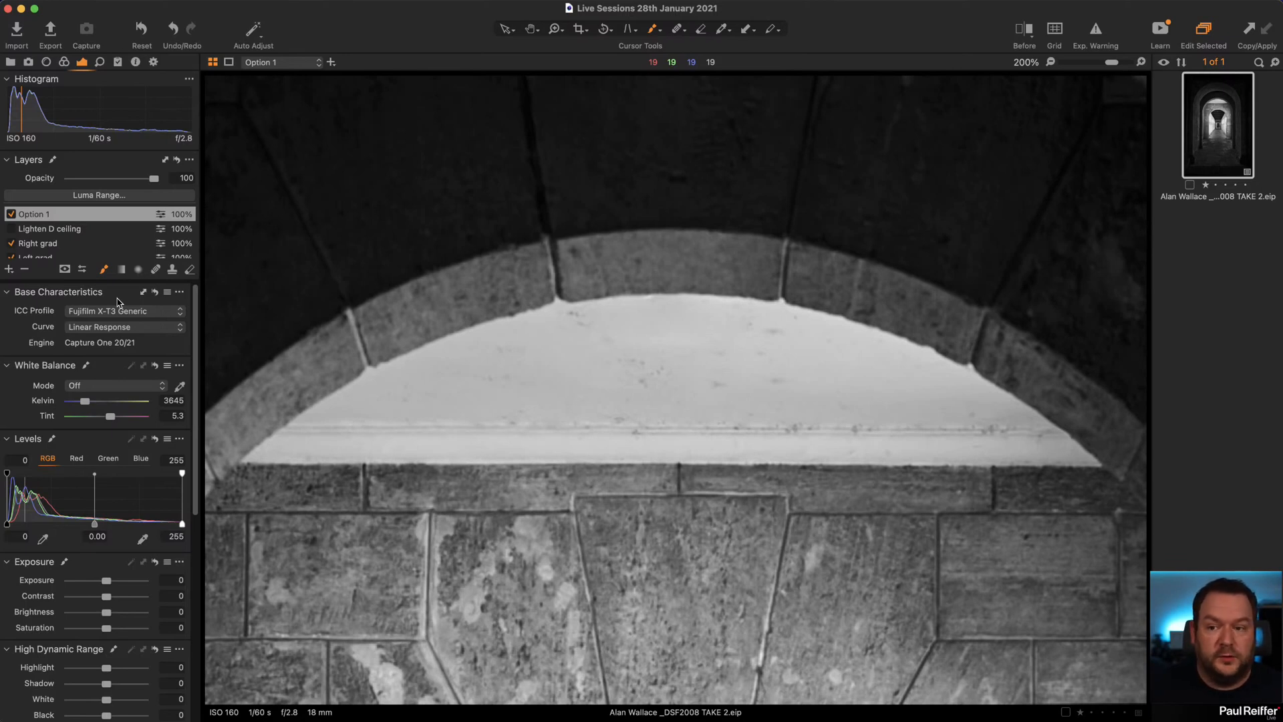
Set the Option 1 layer's exposure to -2.88 and brush further along the mask edge under the arch.
left_click(65, 270)
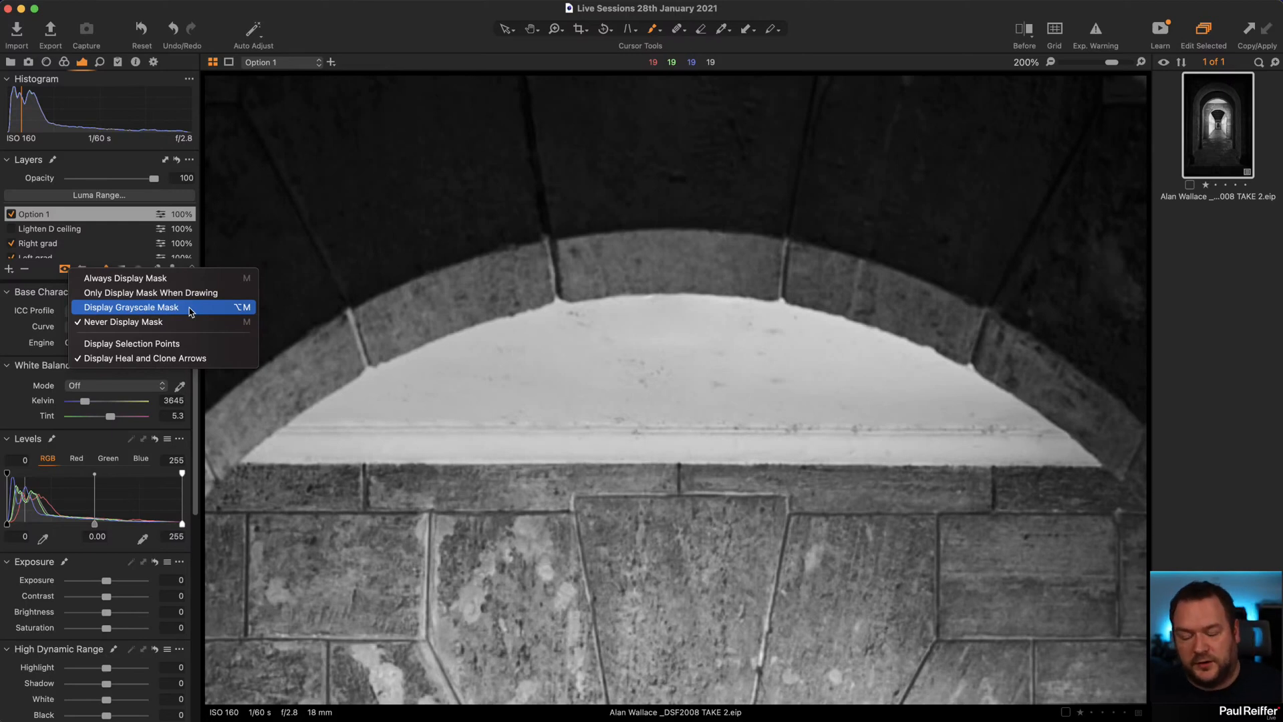
left_click(420, 40)
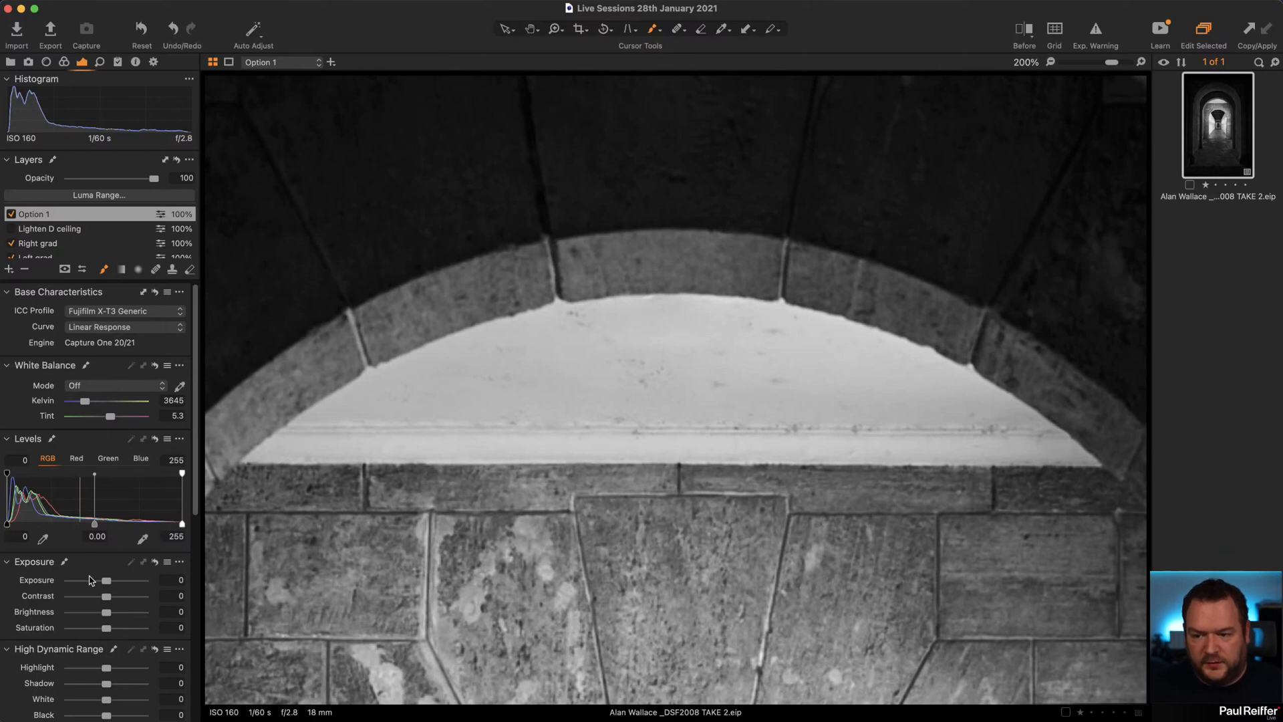
left_click_drag(107, 583, 80, 583)
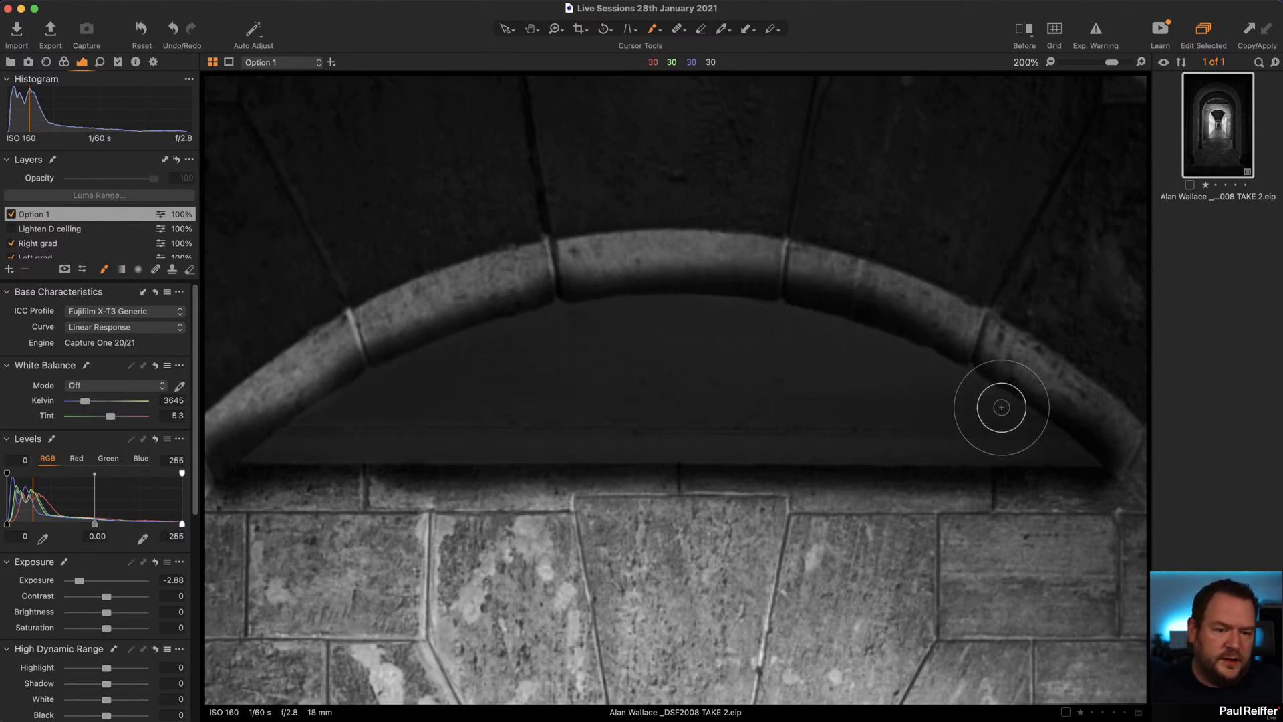
left_click_drag(404, 367, 285, 435)
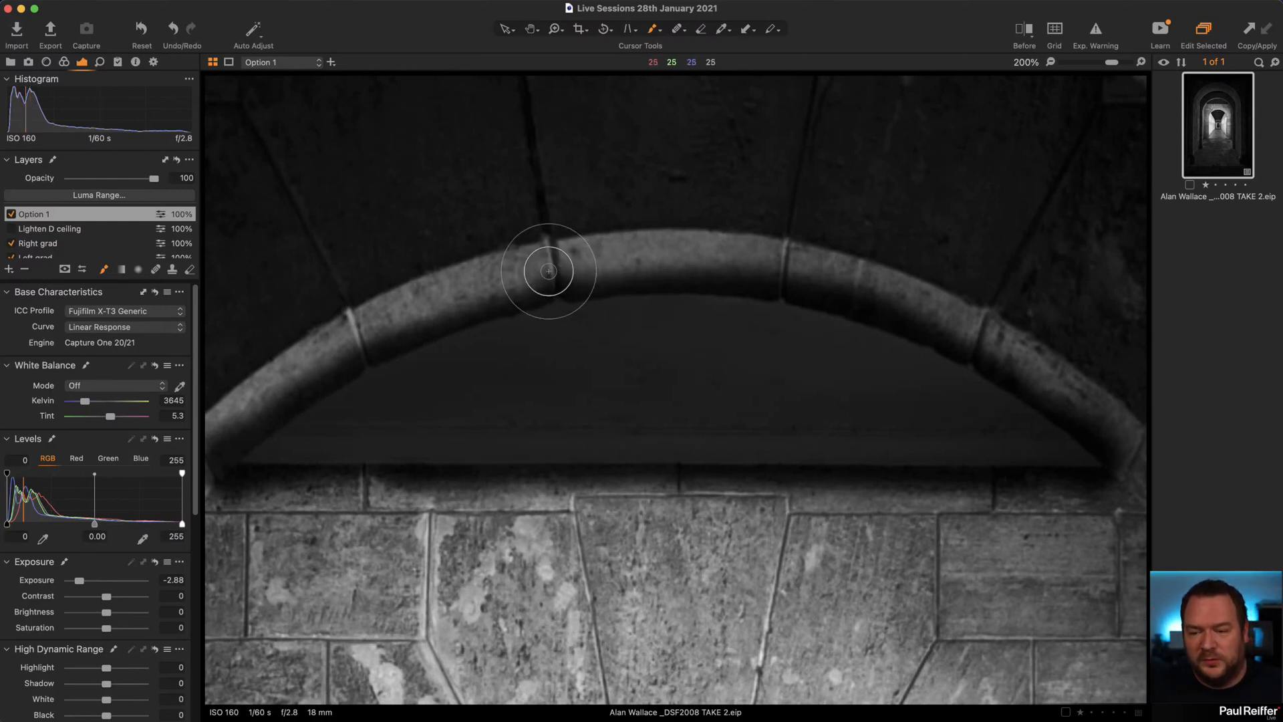
Apply a Luma Range to the Option 1 mask with range 126 to 255, falloff 87 to 255 and radius 2.5.
left_click(92, 195)
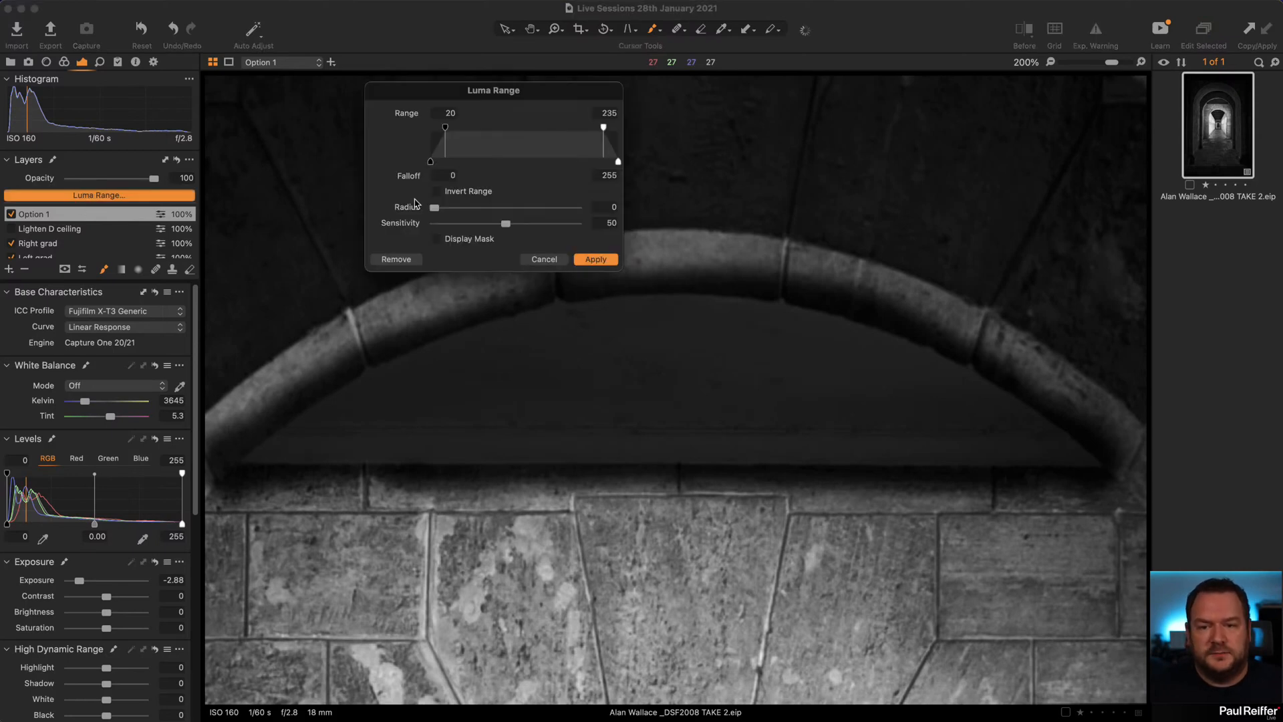
left_click_drag(506, 177, 345, 154)
left_click(294, 217)
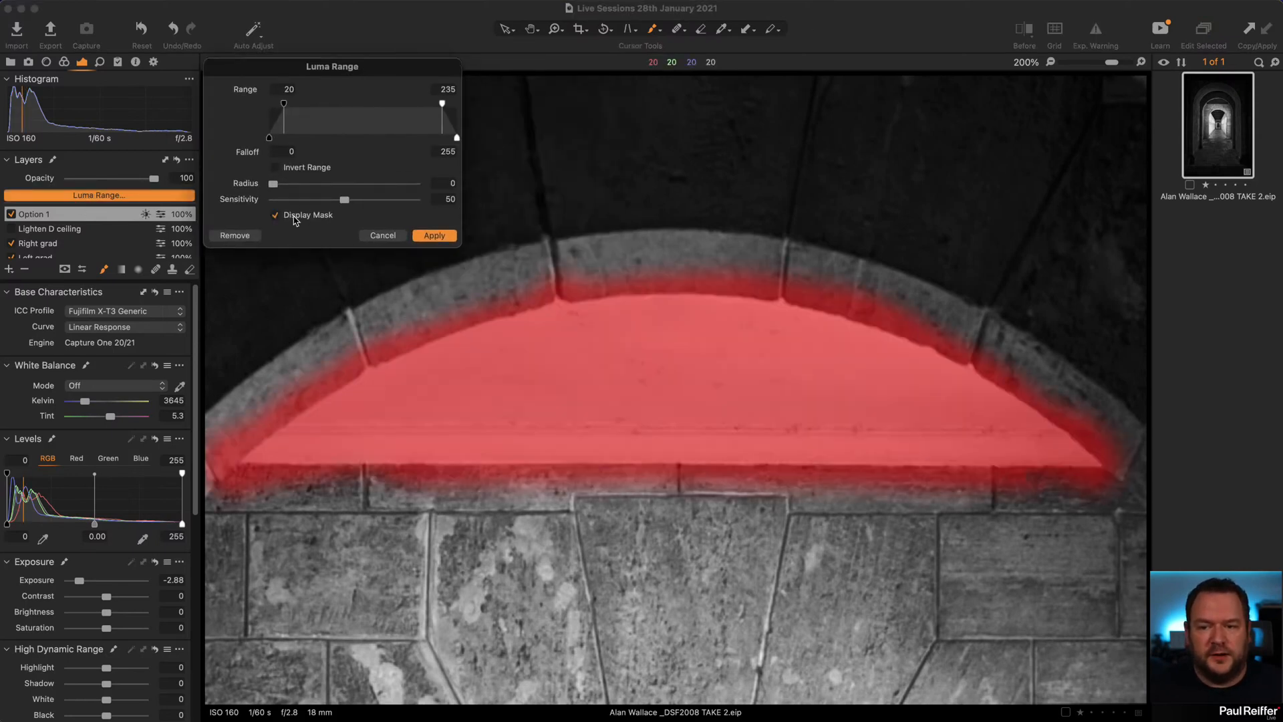
left_click_drag(442, 103, 482, 110)
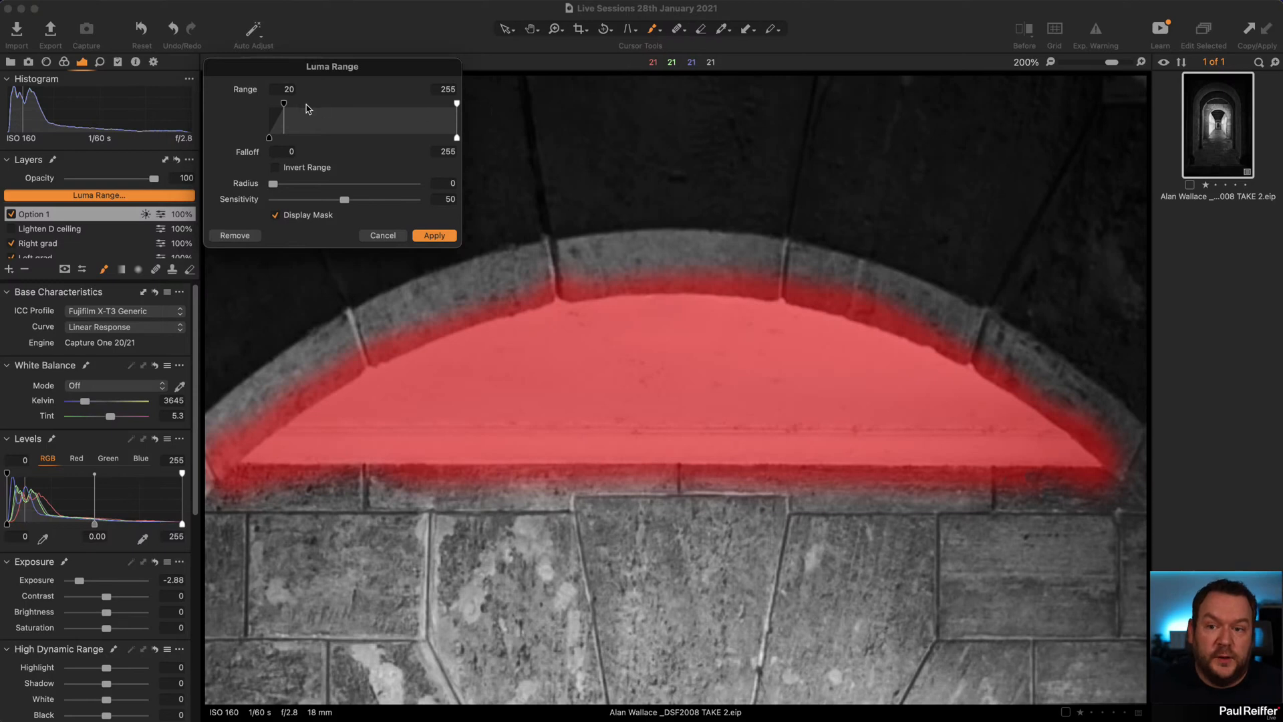
left_click_drag(284, 105, 355, 142)
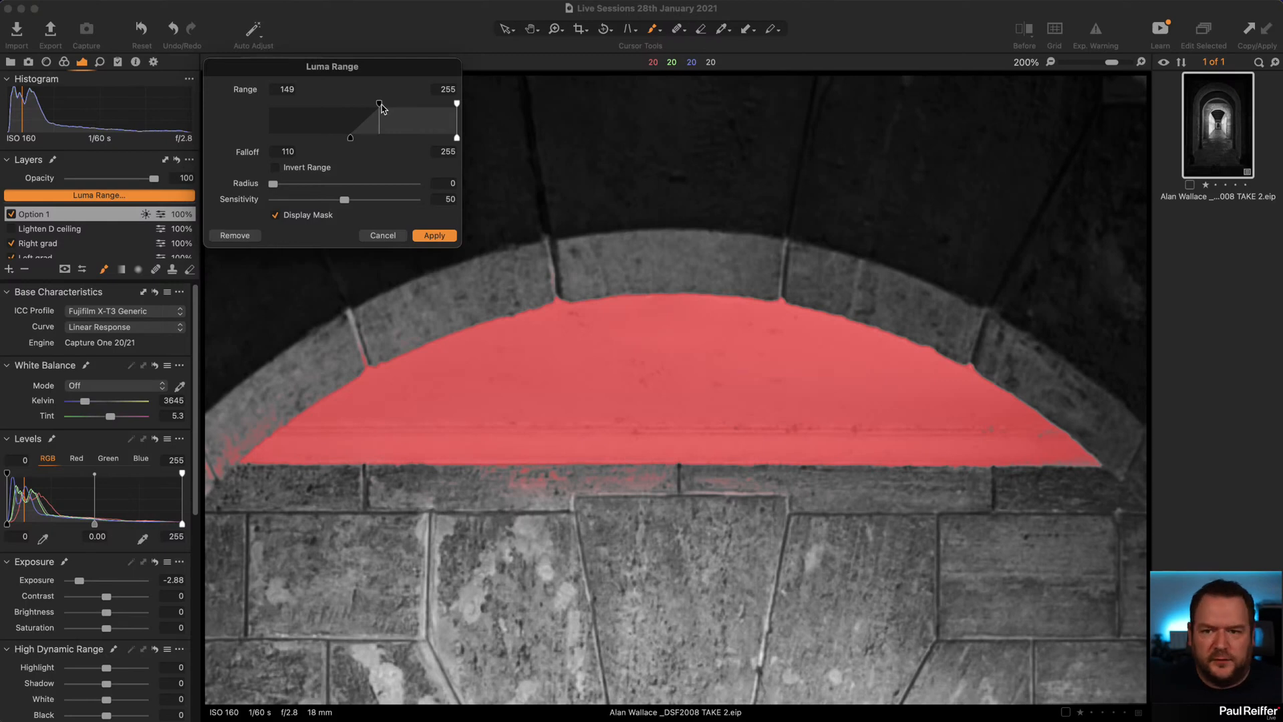
left_click_drag(379, 104, 362, 105)
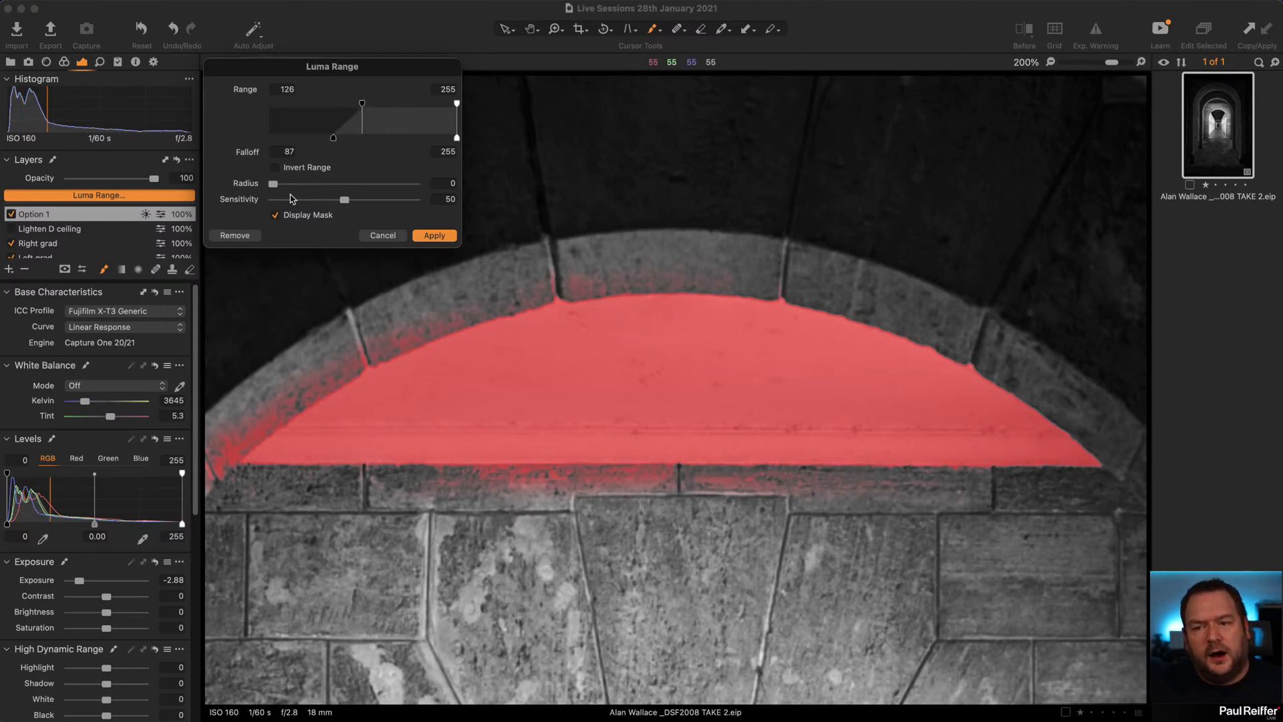
left_click_drag(273, 187, 305, 186)
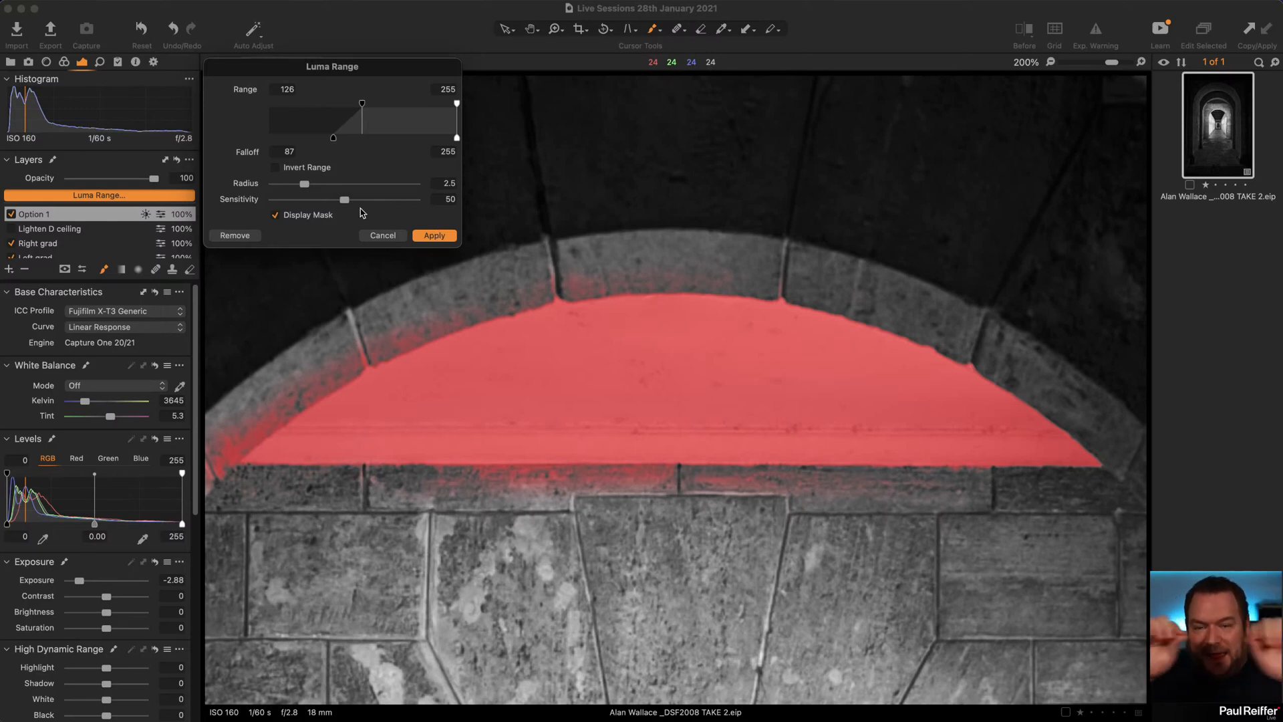
left_click(435, 236)
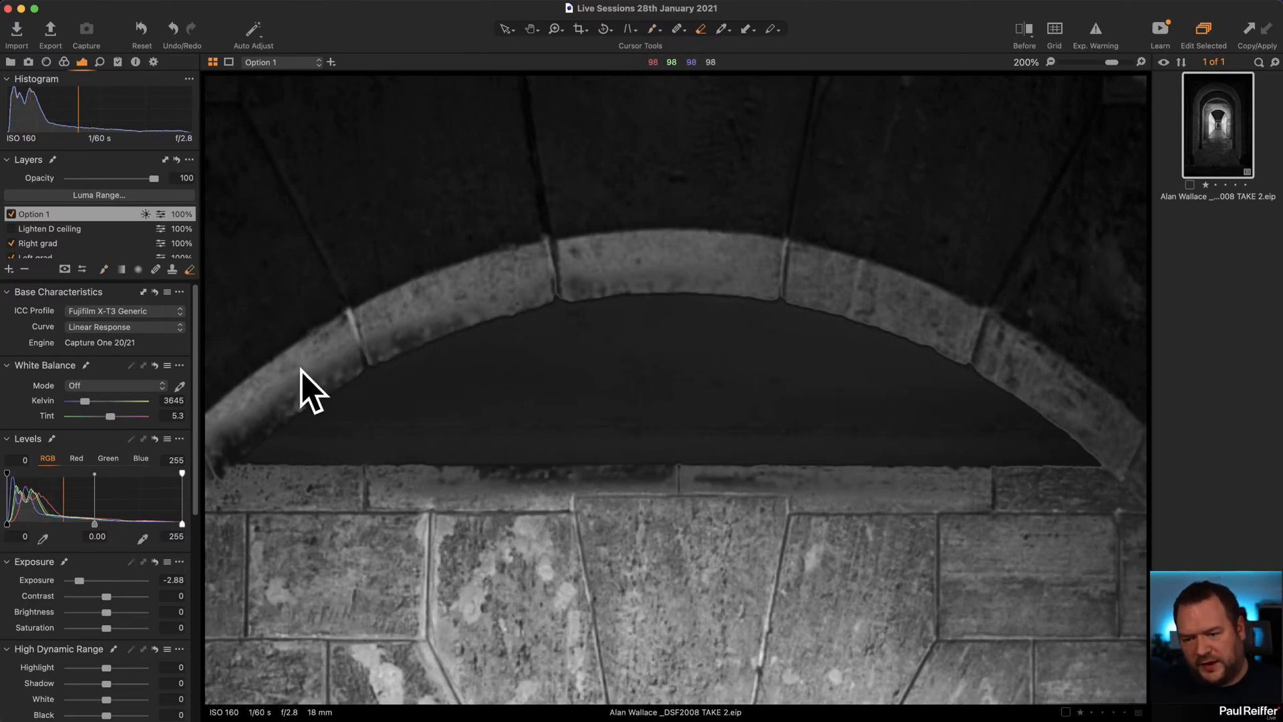
Erase the stray mask from the arch stones and the stone ledge with a smaller eraser on the Option 1 layer.
key("e")
key("[")
key("[")
key("[")
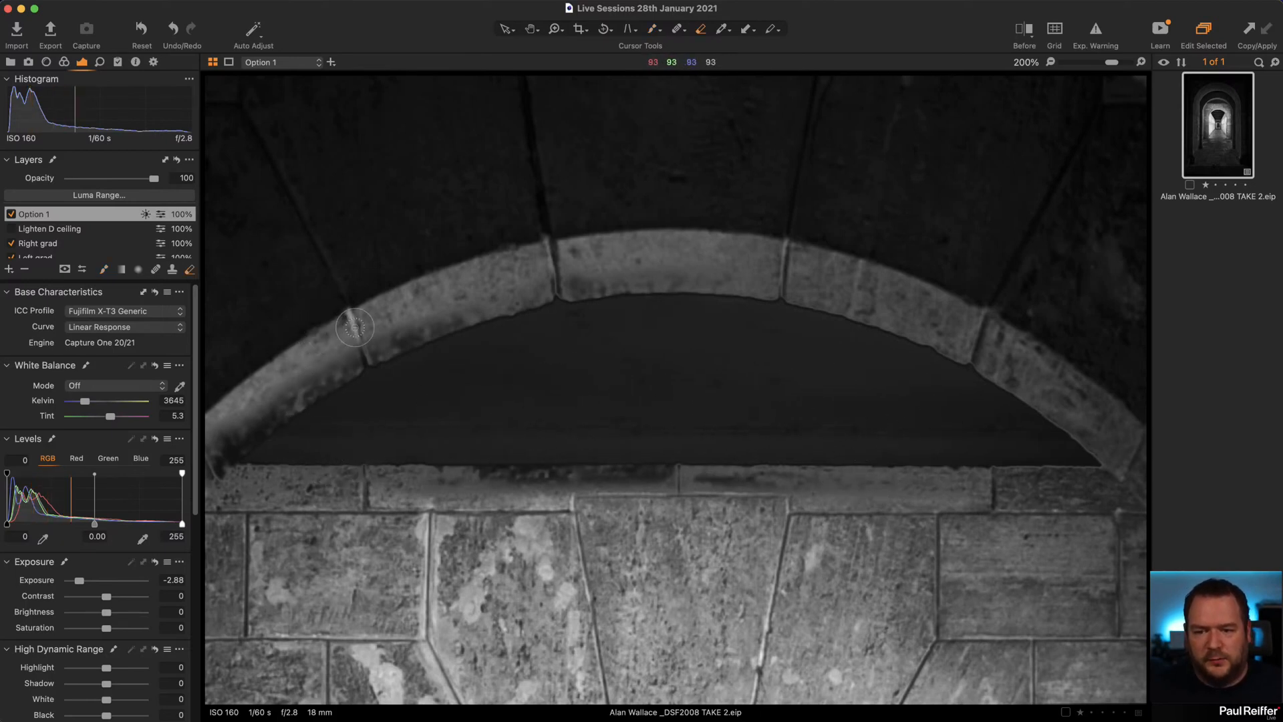
mouse_move(407, 317)
left_mouse_down()
mouse_move(288, 365)
mouse_move(540, 285)
mouse_move(265, 389)
mouse_move(346, 355)
mouse_move(195, 459)
mouse_move(219, 439)
mouse_move(199, 431)
mouse_move(216, 466)
mouse_move(224, 449)
mouse_move(214, 481)
mouse_move(218, 466)
mouse_move(235, 478)
mouse_move(216, 486)
mouse_move(294, 484)
mouse_move(203, 483)
mouse_move(603, 500)
mouse_move(511, 489)
mouse_move(624, 493)
mouse_move(304, 494)
mouse_move(802, 488)
left_mouse_up()
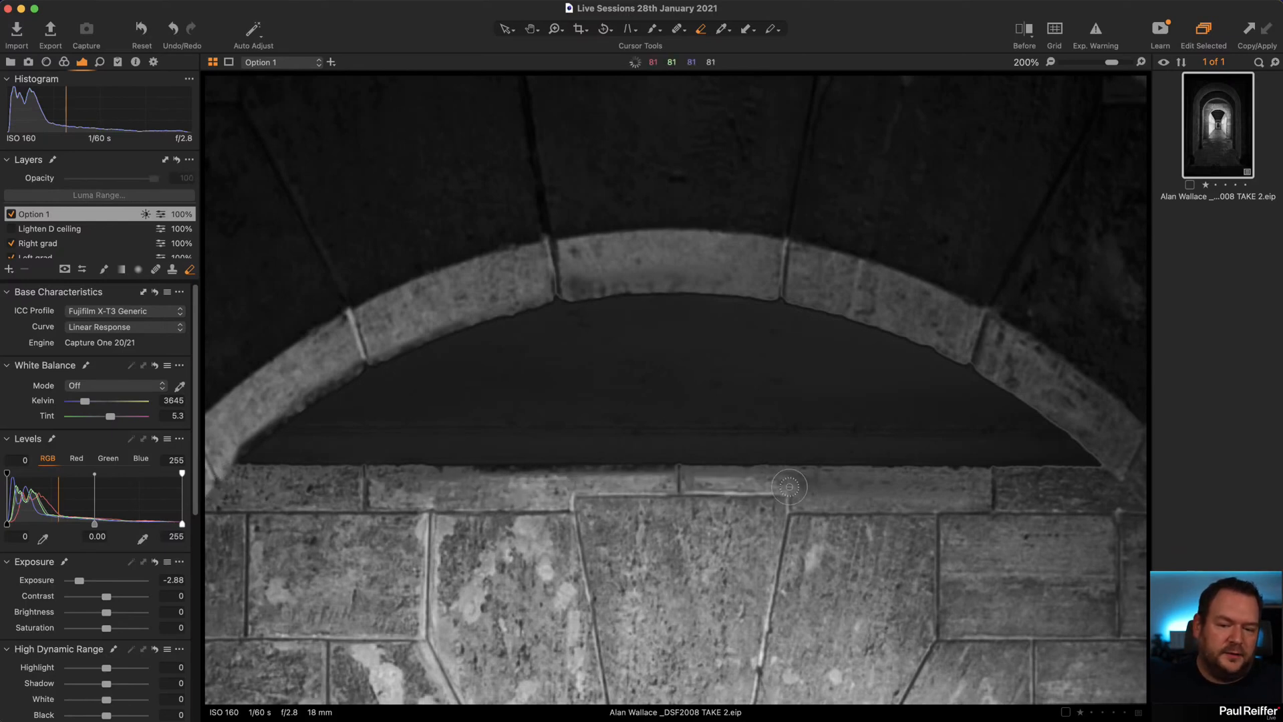
Compare the ceiling with the Option 1 layer off and on, and examine the mask edges along the arch and ledge up close.
left_click(11, 214)
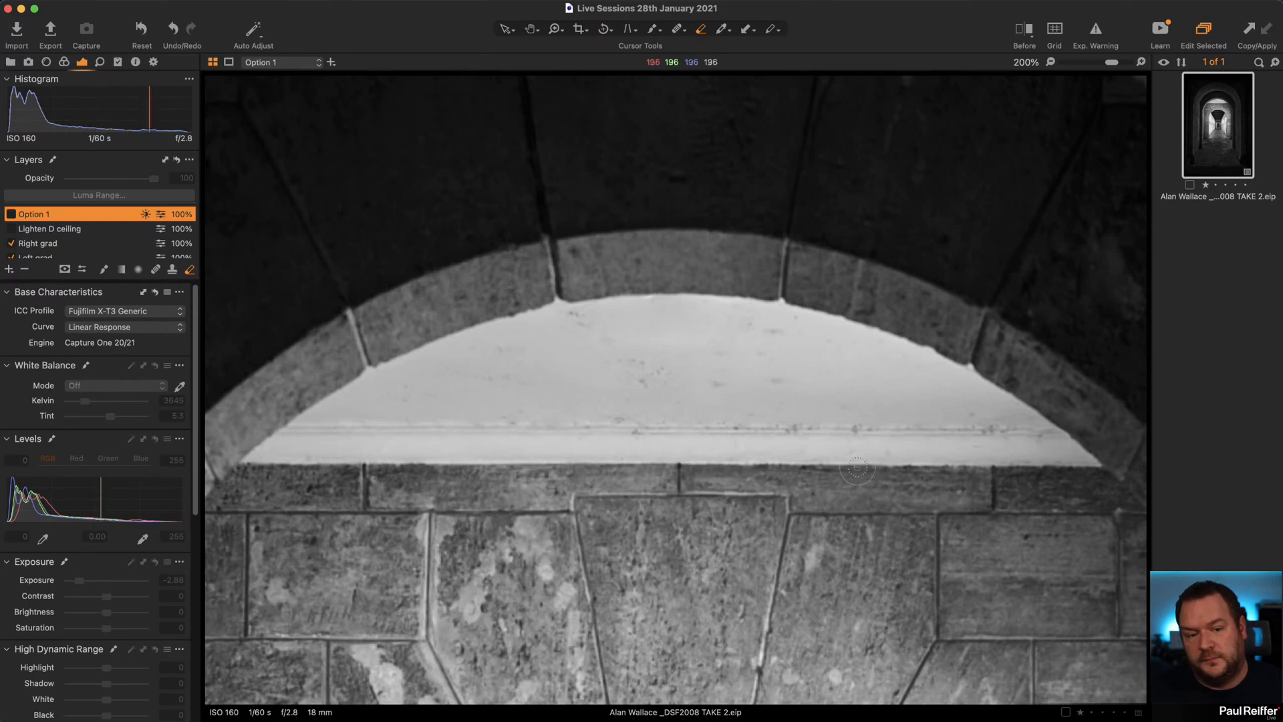
key("v")
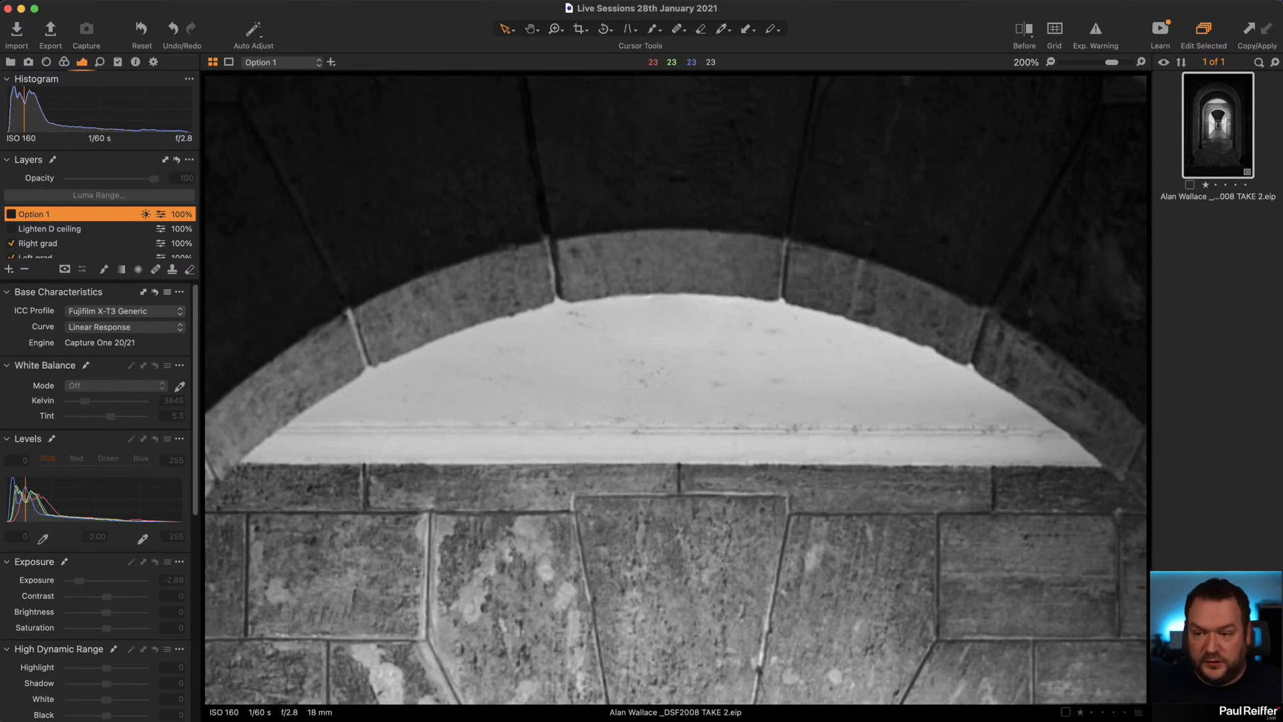
left_click(10, 214)
key("z")
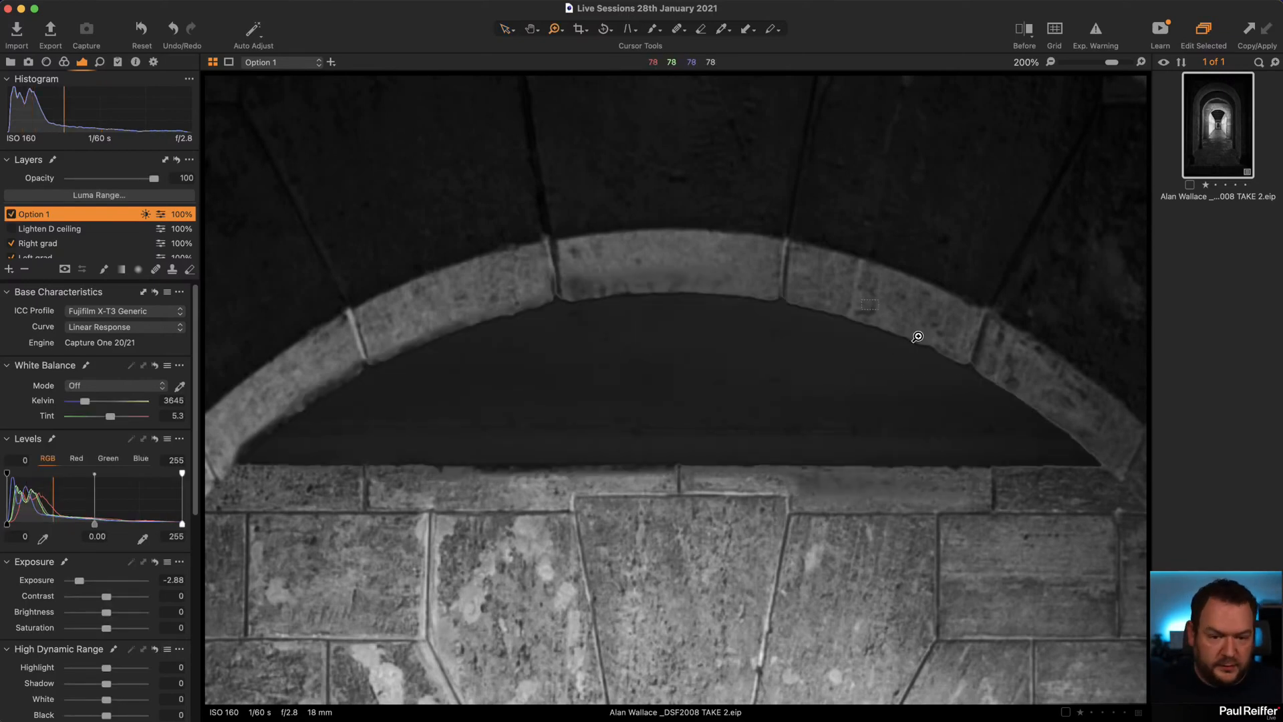
left_click_drag(861, 299, 1112, 516)
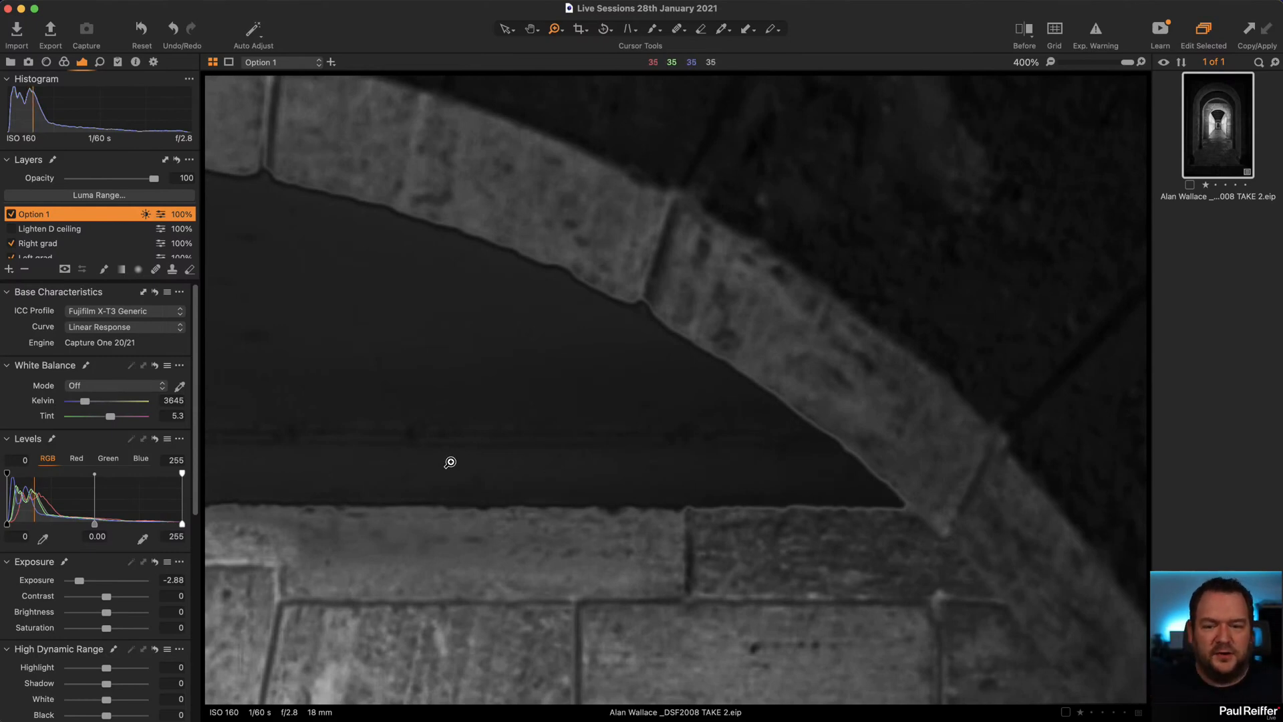
left_click_drag(277, 466, 1000, 499)
left_click_drag(425, 482, 979, 450)
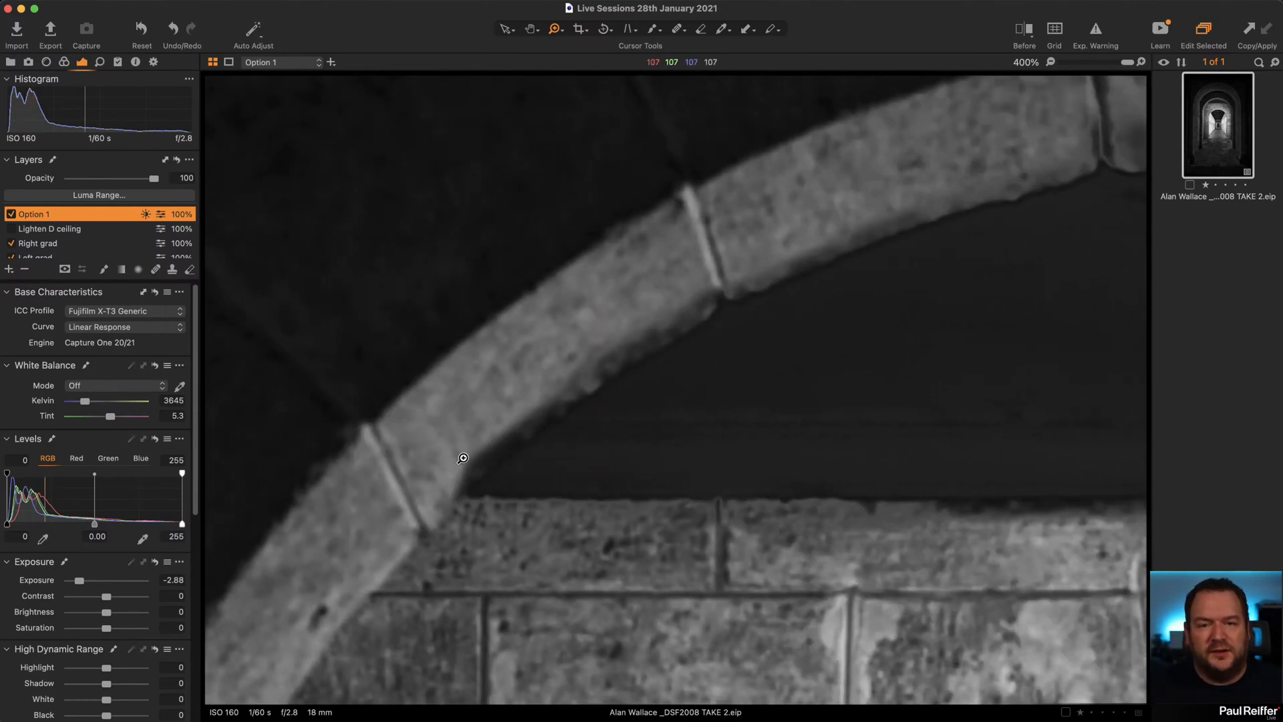
left_click(837, 413, "alt")
key("super+0")
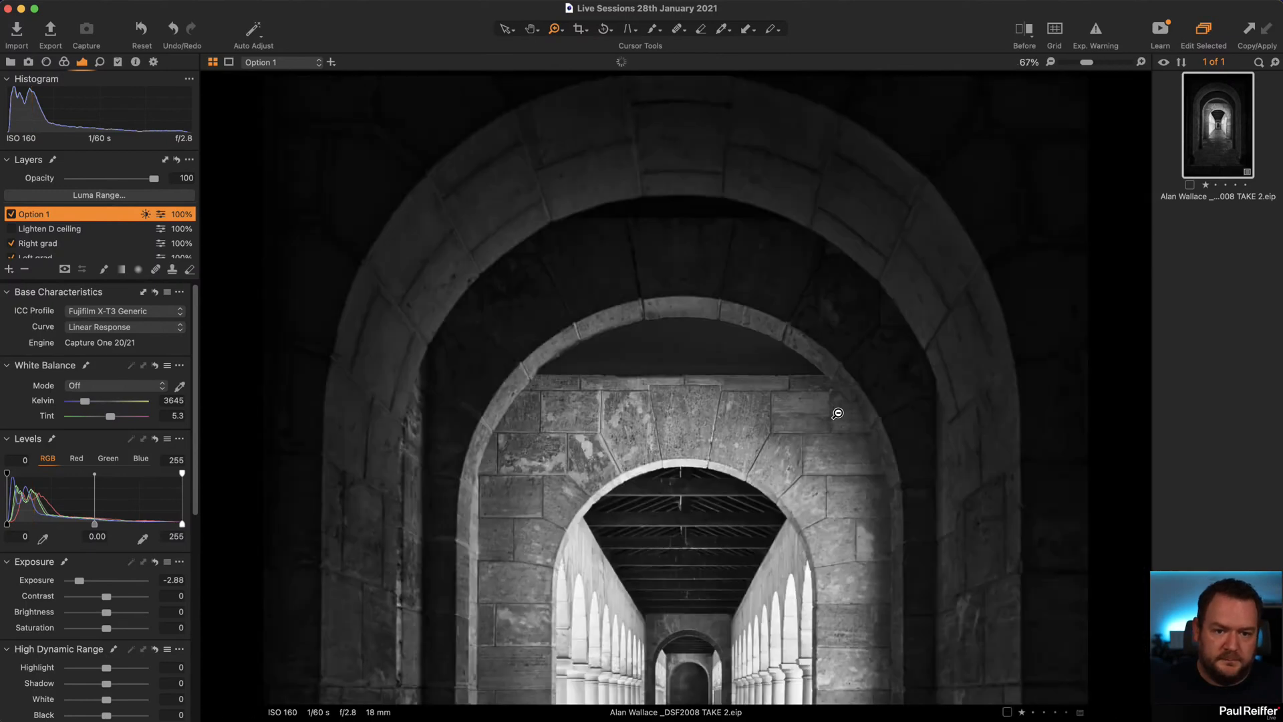
left_click_drag(426, 234, 946, 457)
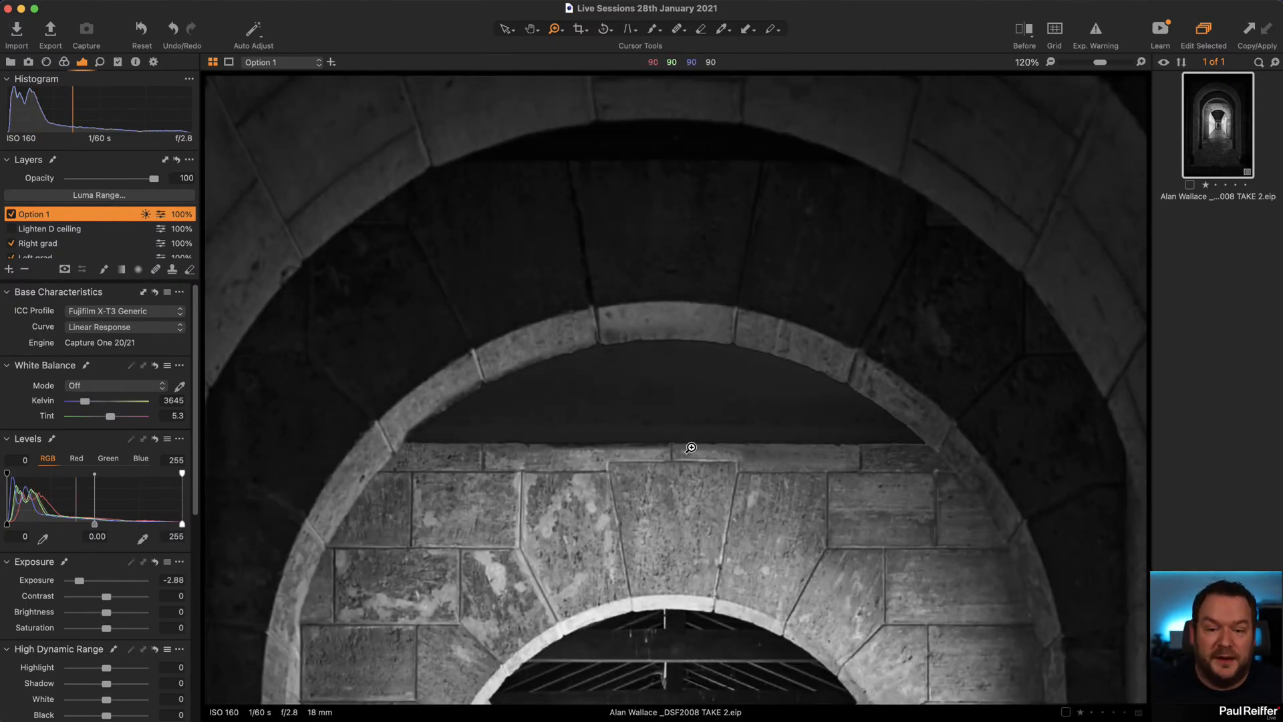
Disable the Option 1 layer and add a new adjustment layer named "Option 2".
left_click(11, 215)
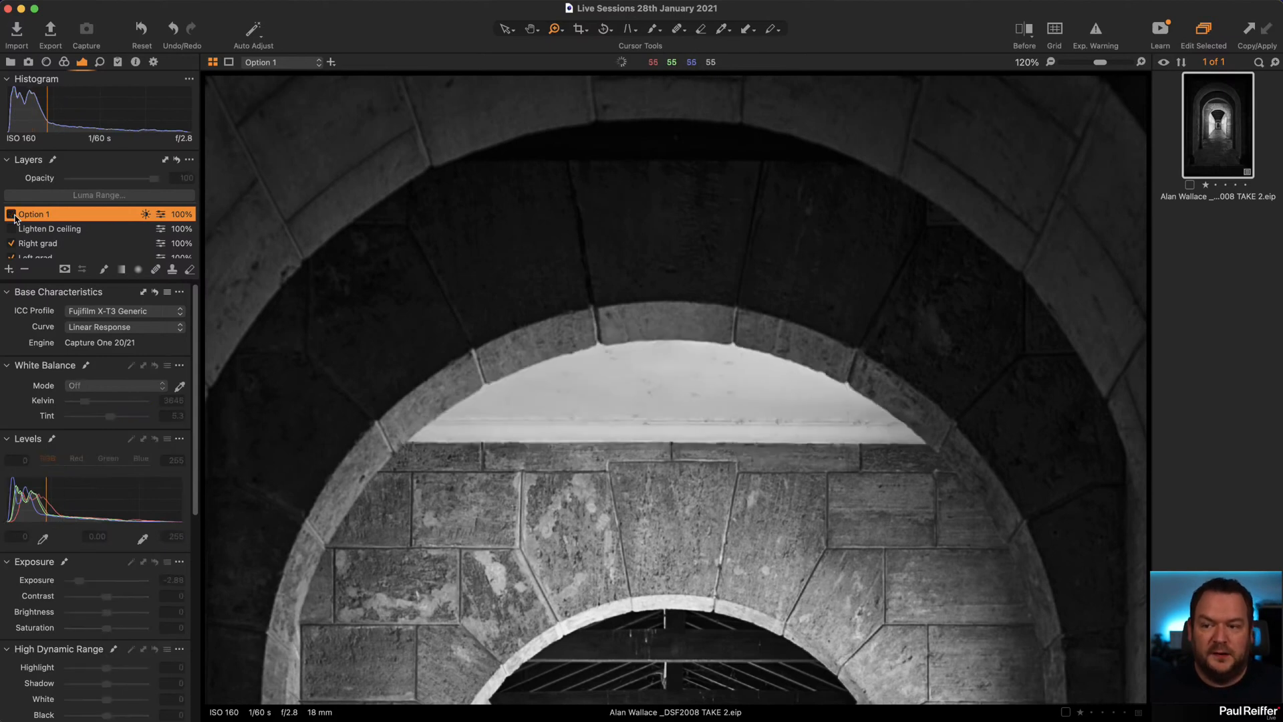
left_click(9, 269)
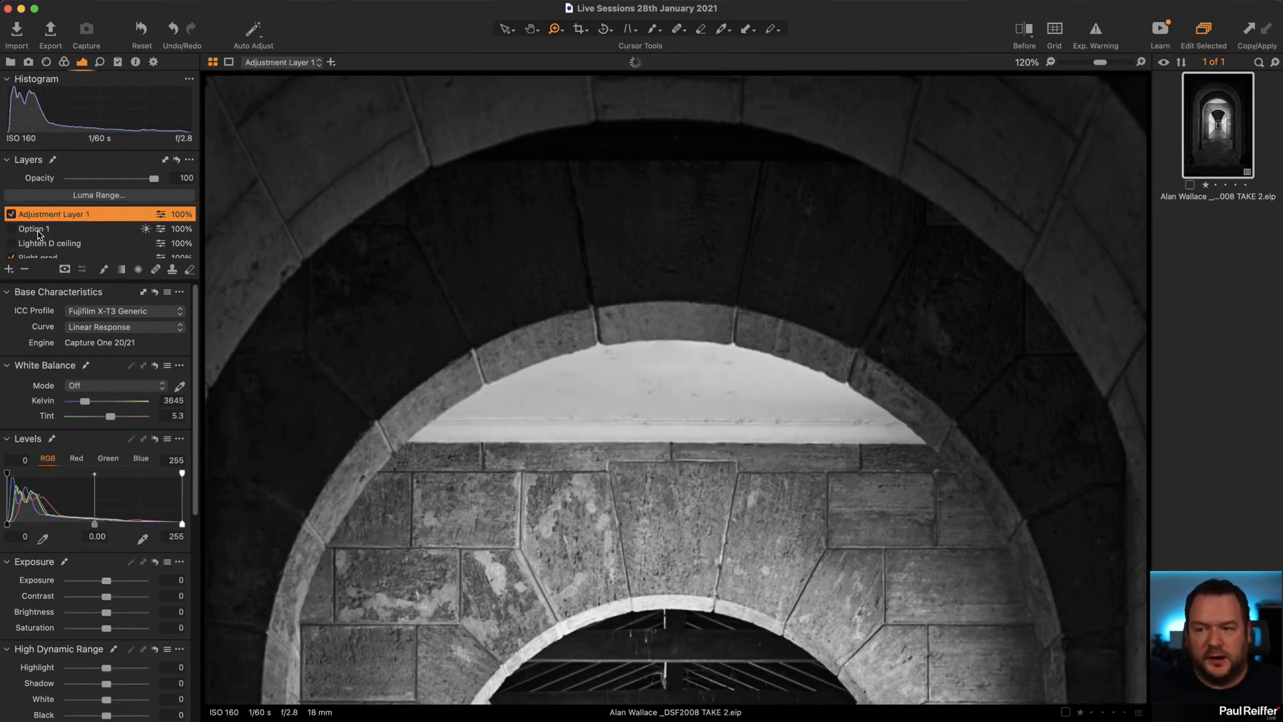
double_click(41, 213)
type("Option 2")
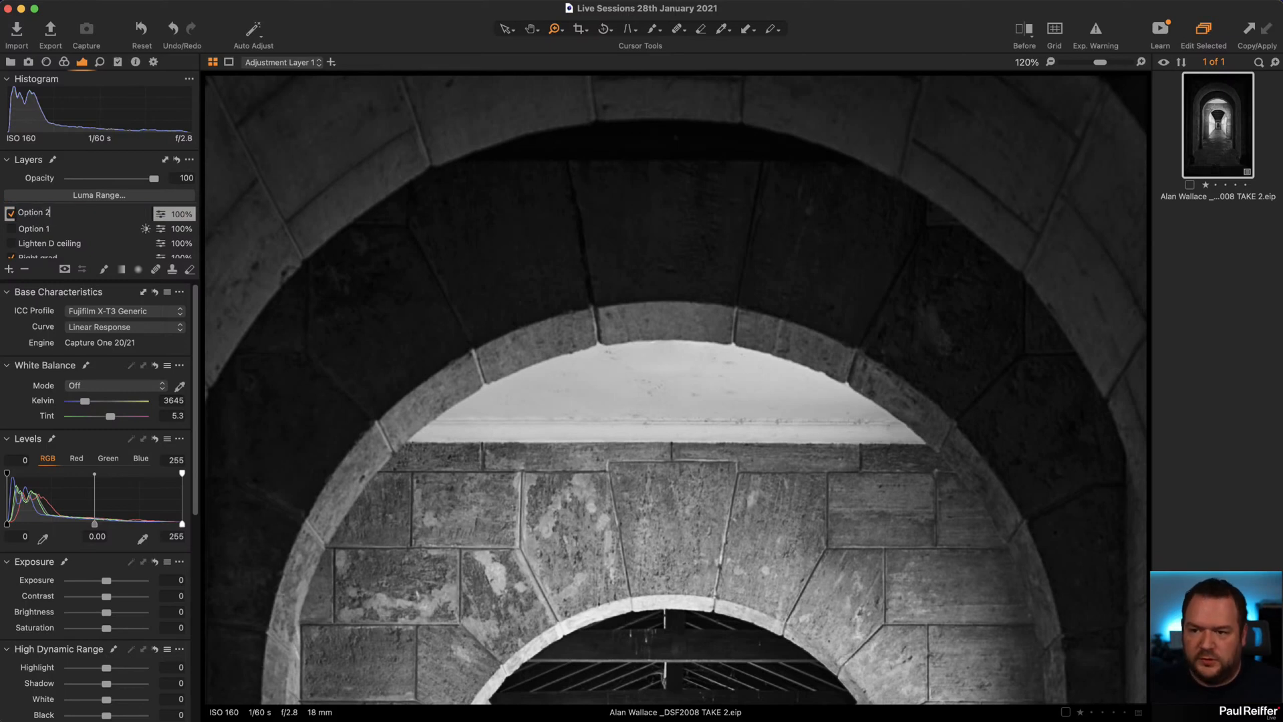
key("Return")
Rename the Option 1 layer as "Option 1 - Luma Range".
left_click(44, 230)
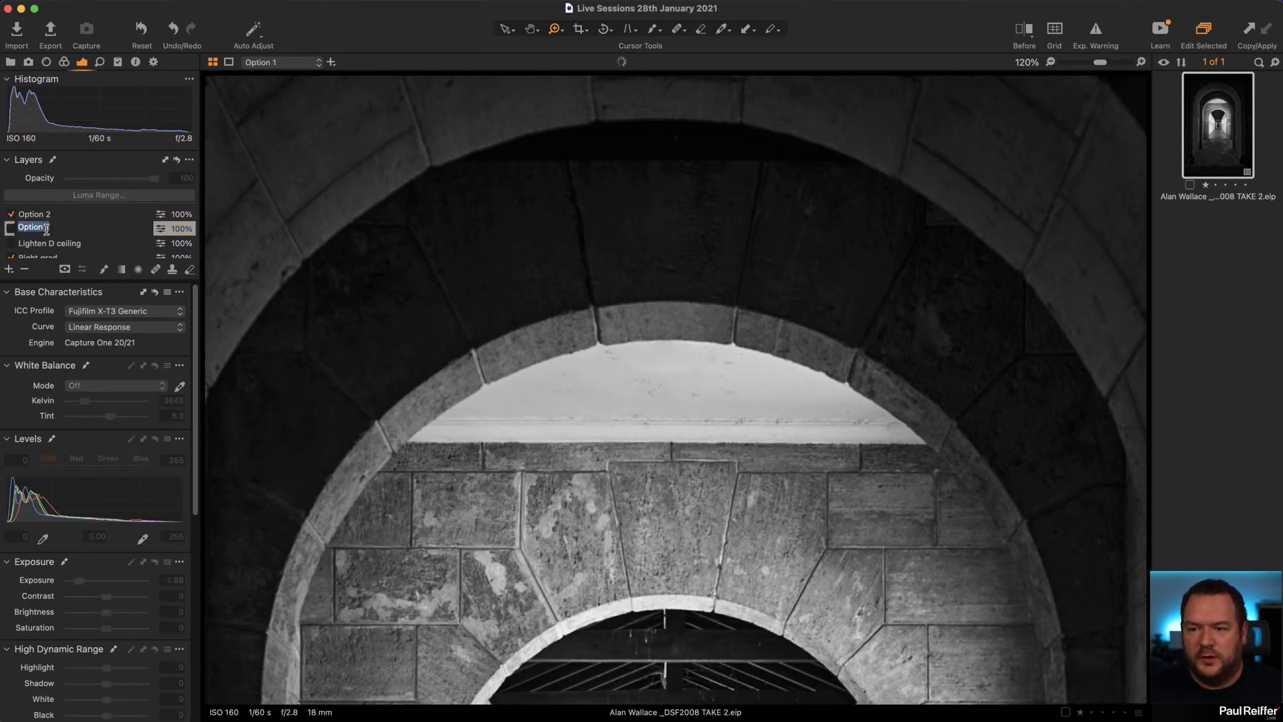
left_click(52, 228)
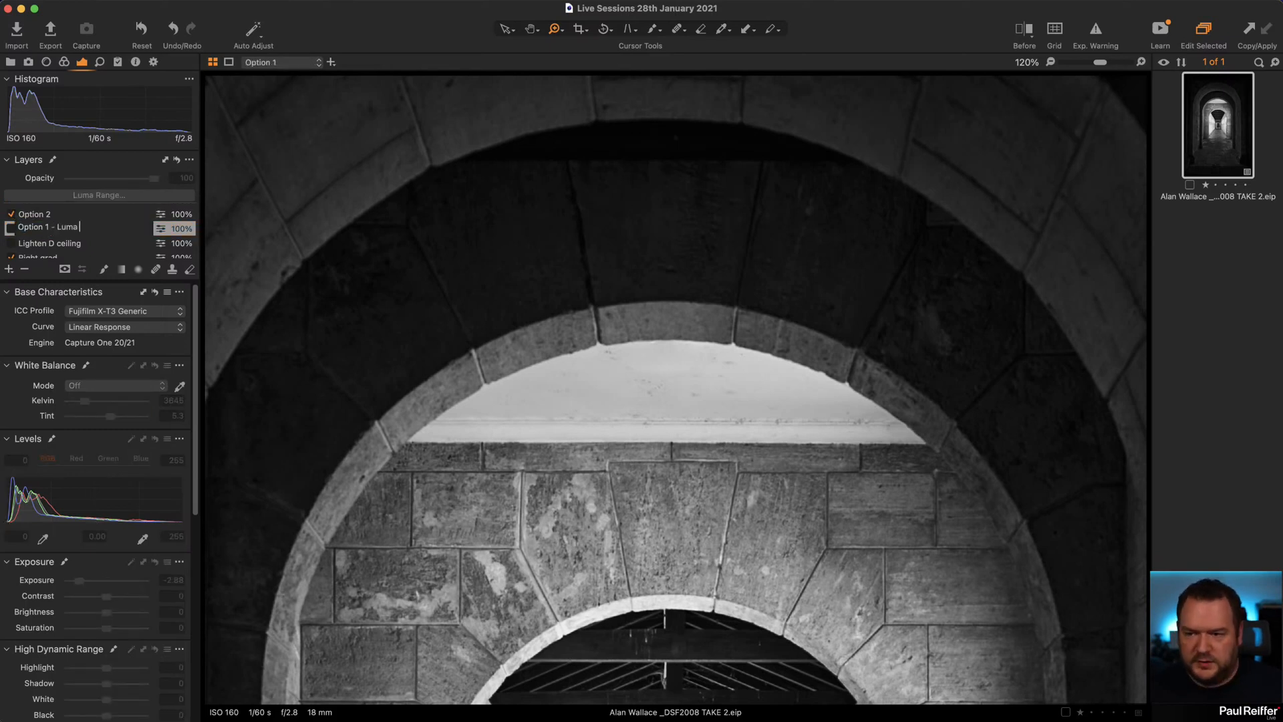
type("- Luma Range")
key("Return")
Examine the undarkened pale ceiling and its edges against the arch and ledge, both up close and in the wider archway.
left_click(656, 374)
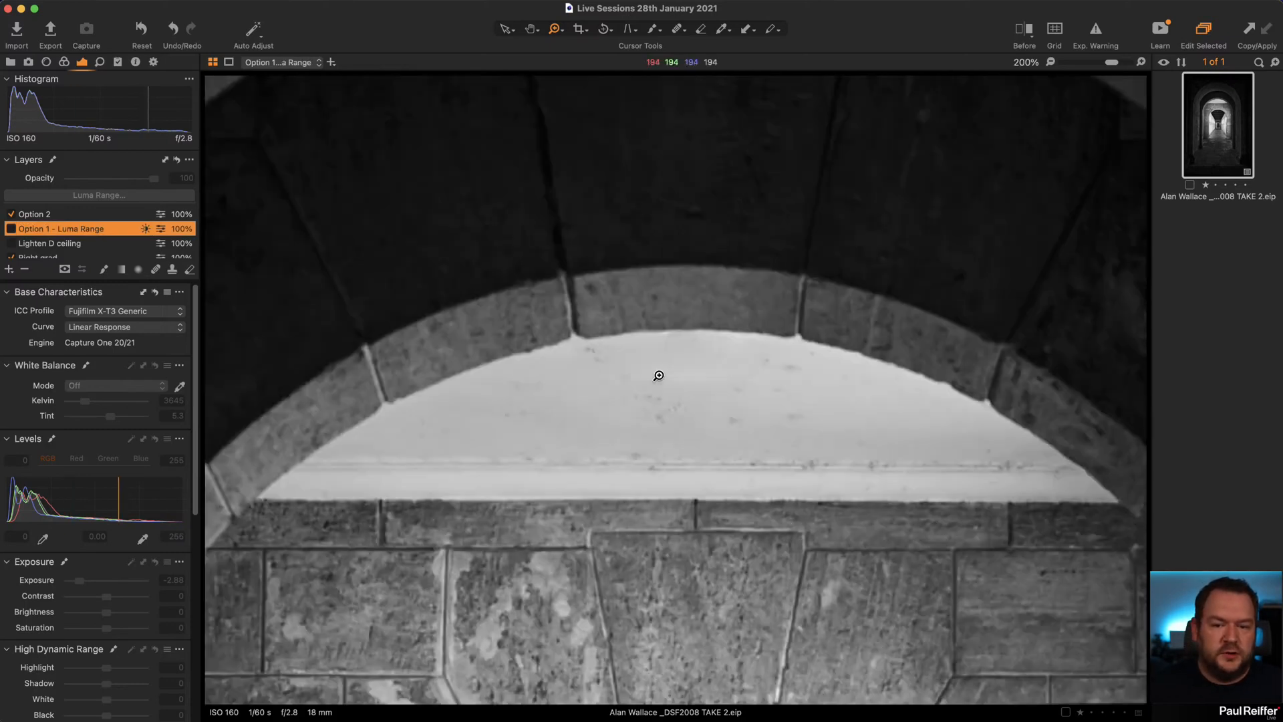
left_click(105, 269)
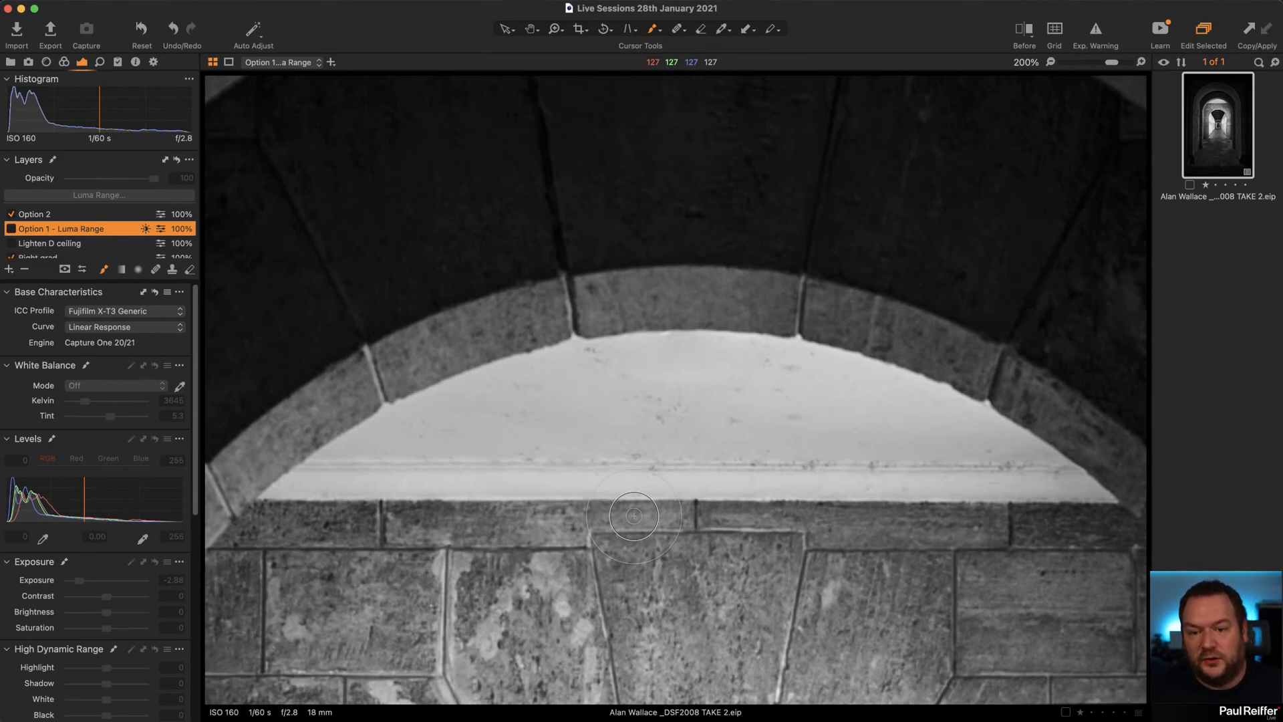
key("z")
left_click(499, 306)
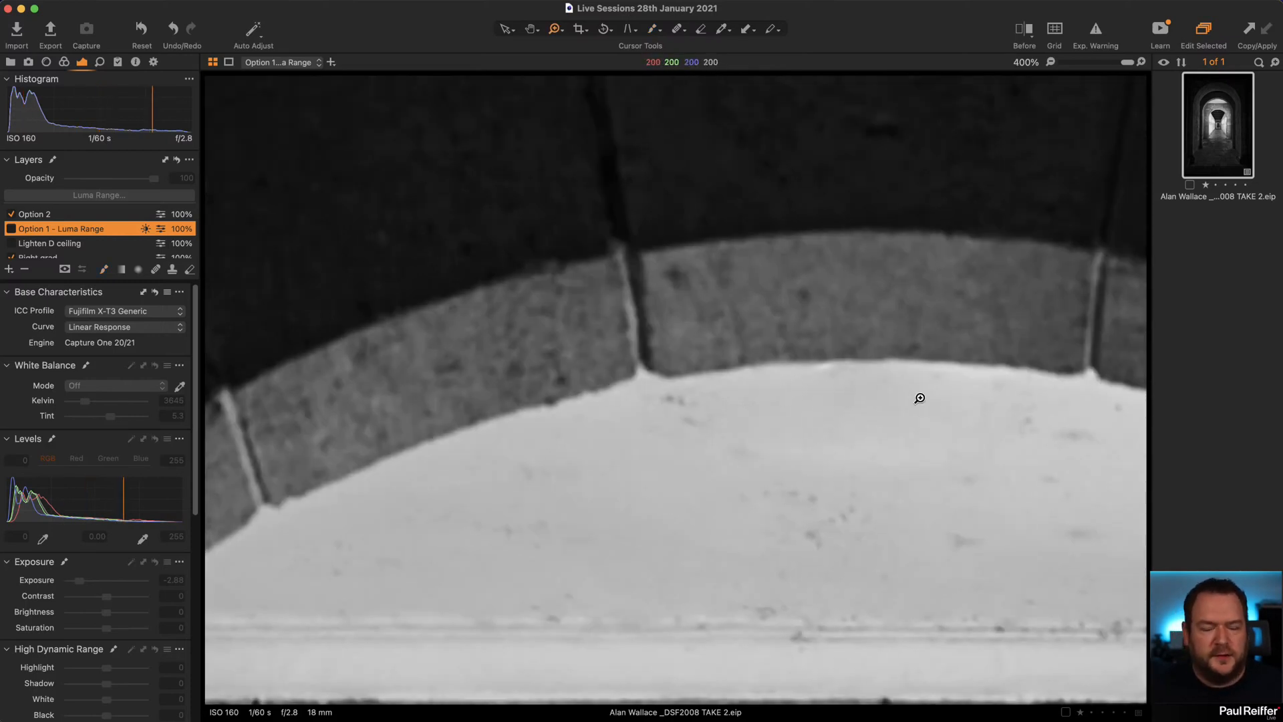
left_click(828, 434, "alt")
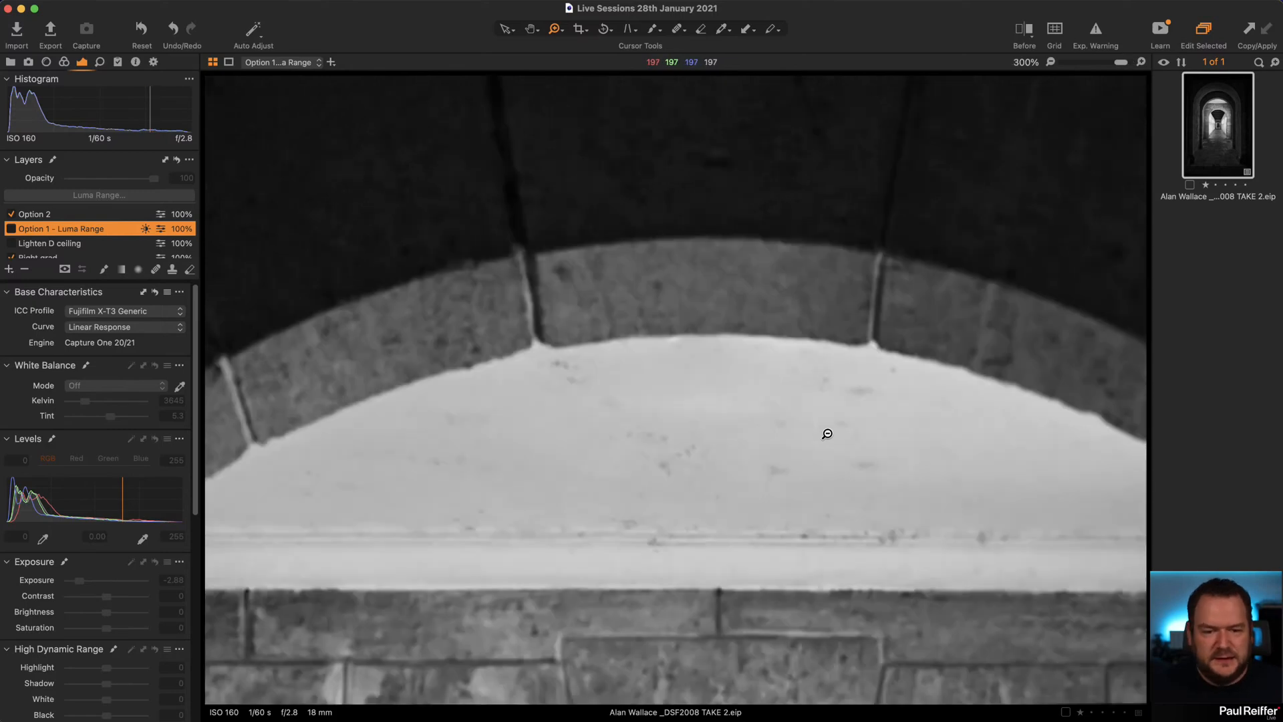
left_click(829, 434, "alt")
left_click(829, 434, "alt")
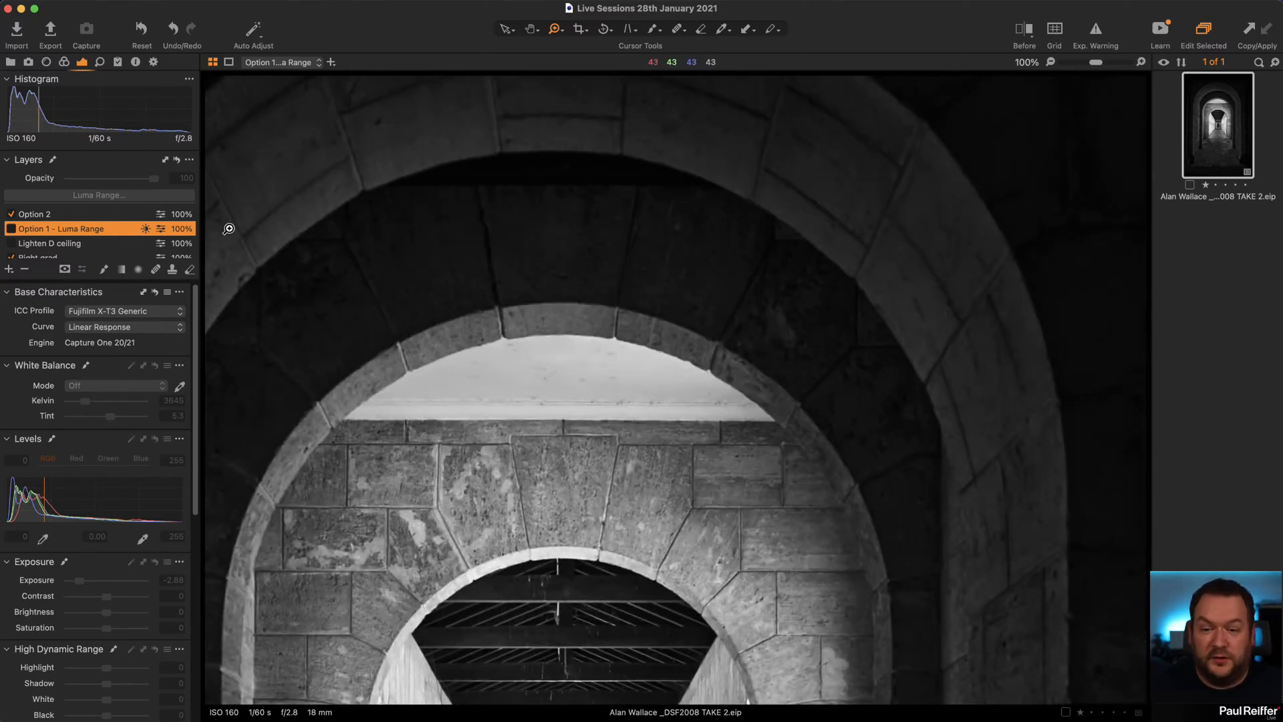
left_click_drag(230, 229, 909, 501)
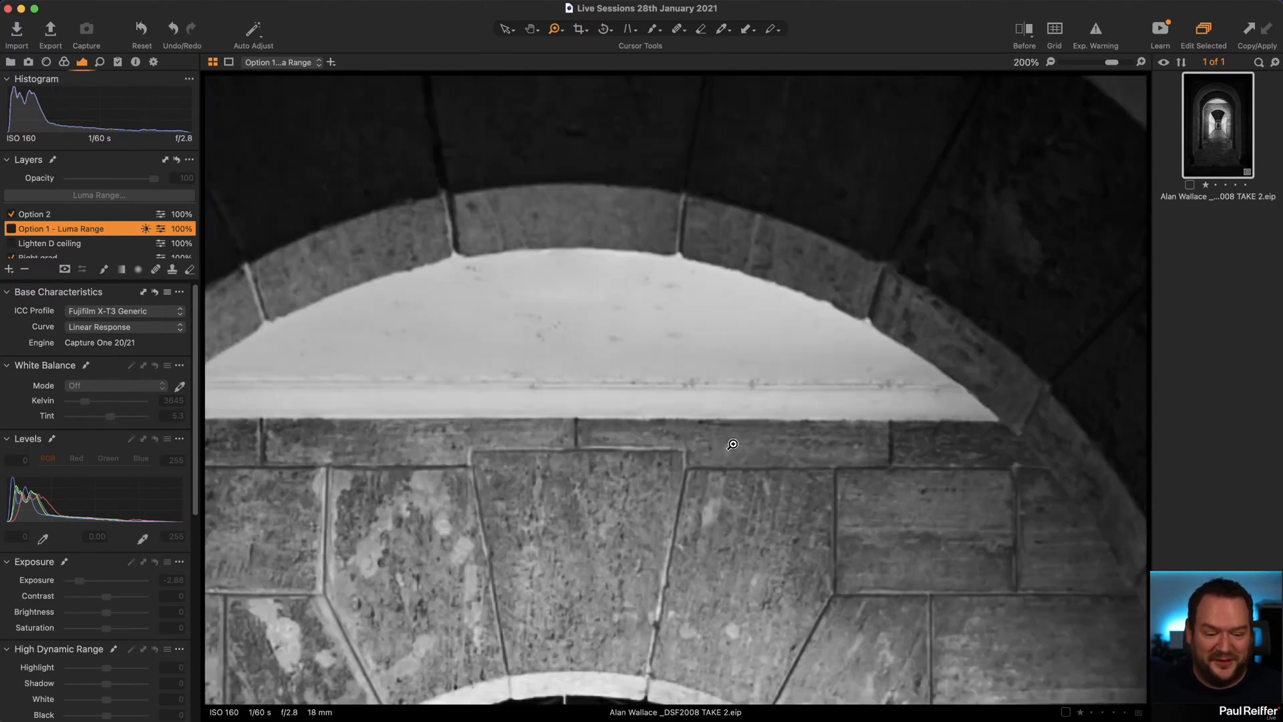
left_click(733, 443)
left_click_drag(588, 432, 674, 443)
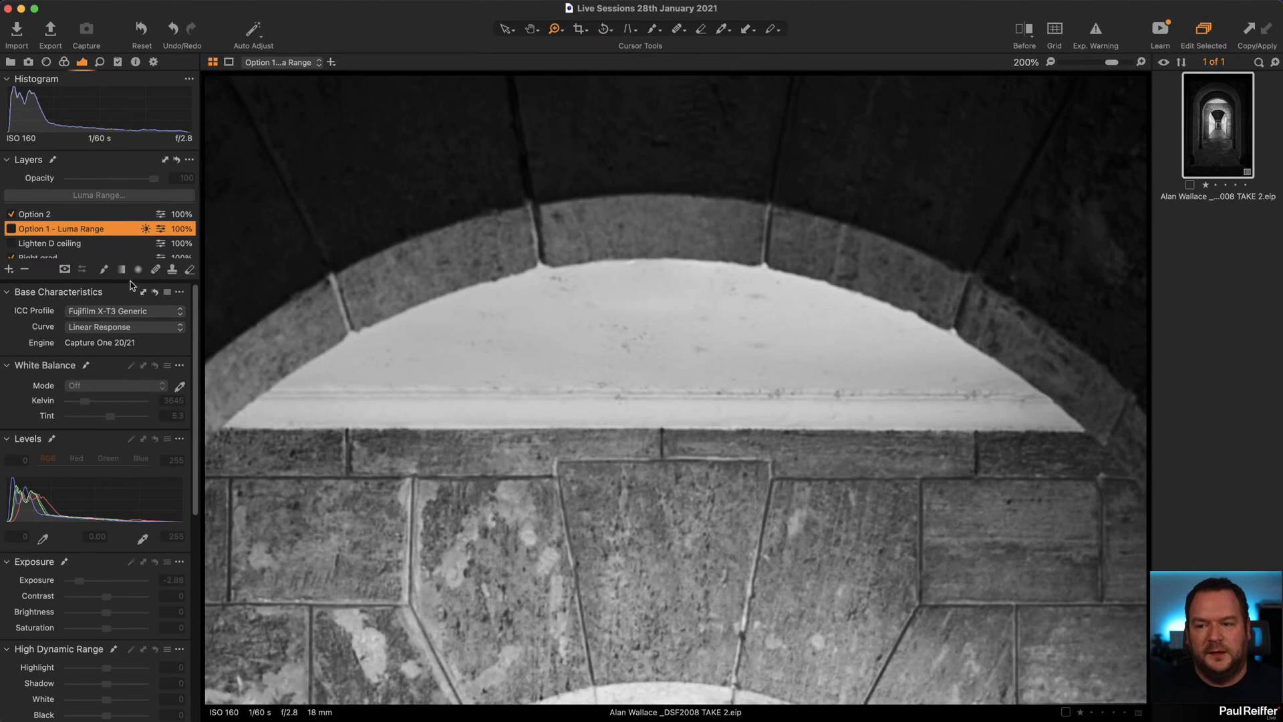
Make Option 2 the active layer and set the mask brush's hardness to 100.
left_click(52, 216)
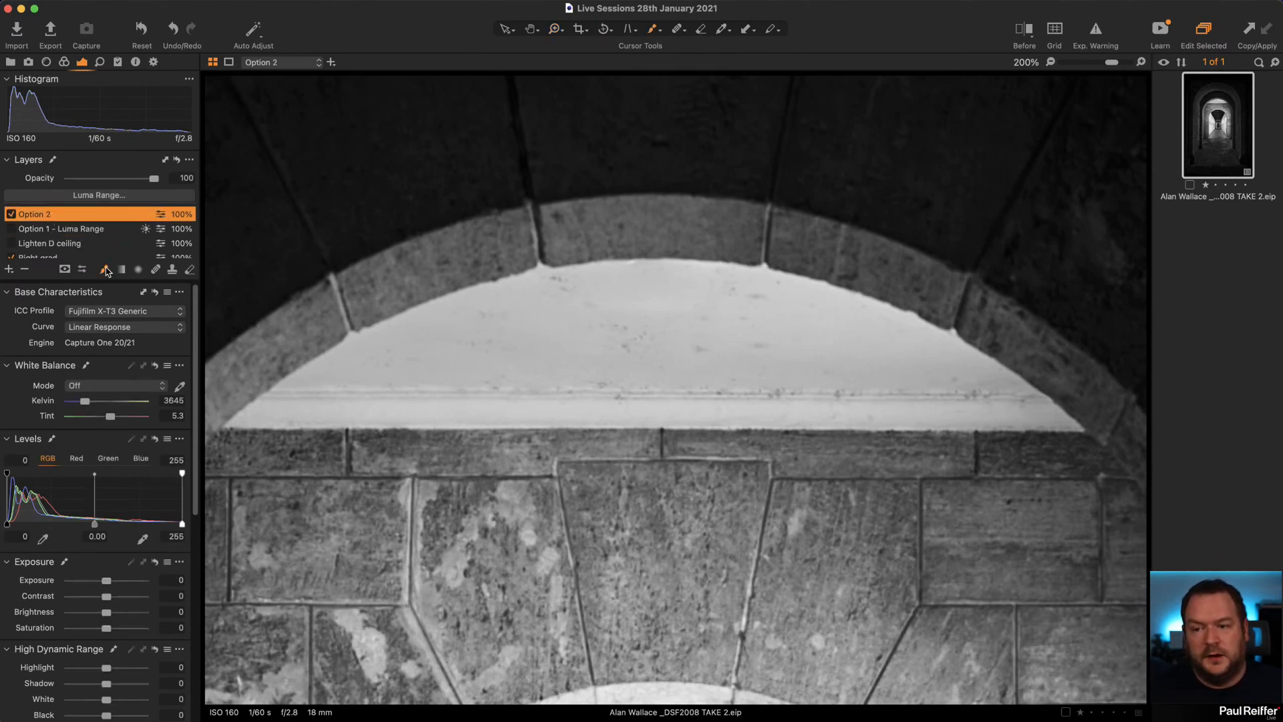
right_click(568, 288)
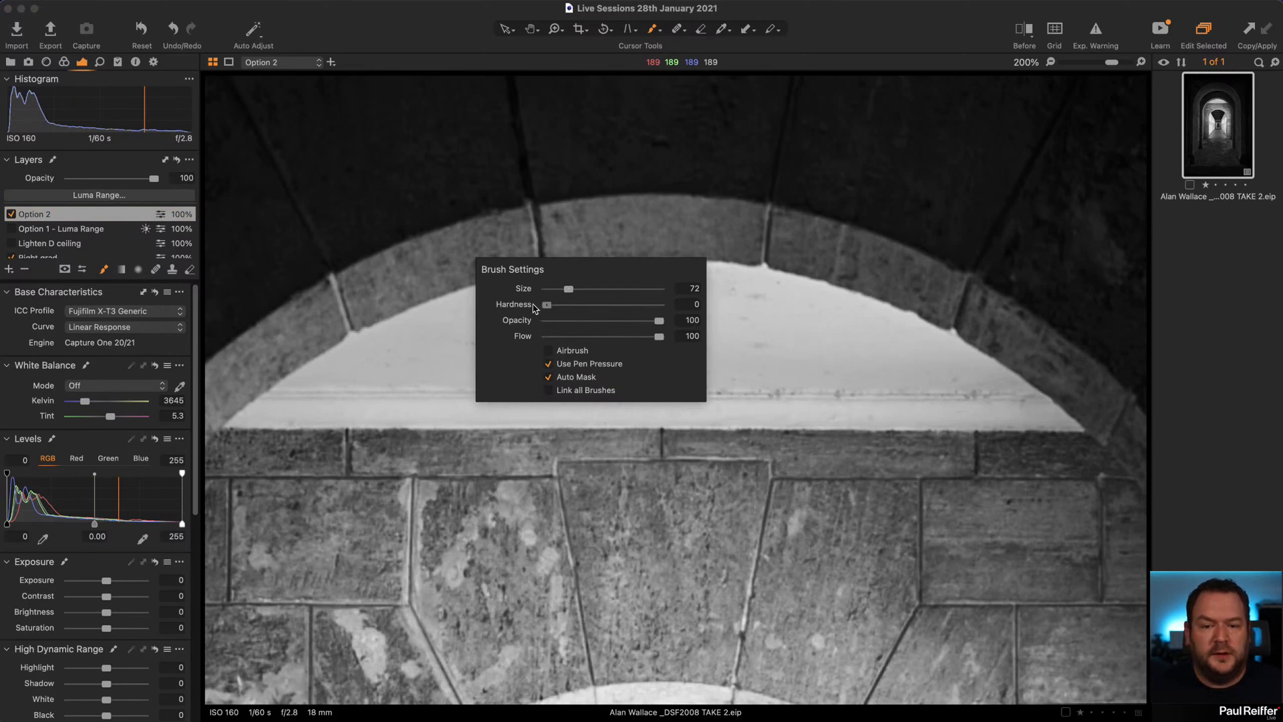
left_click_drag(533, 304, 721, 314)
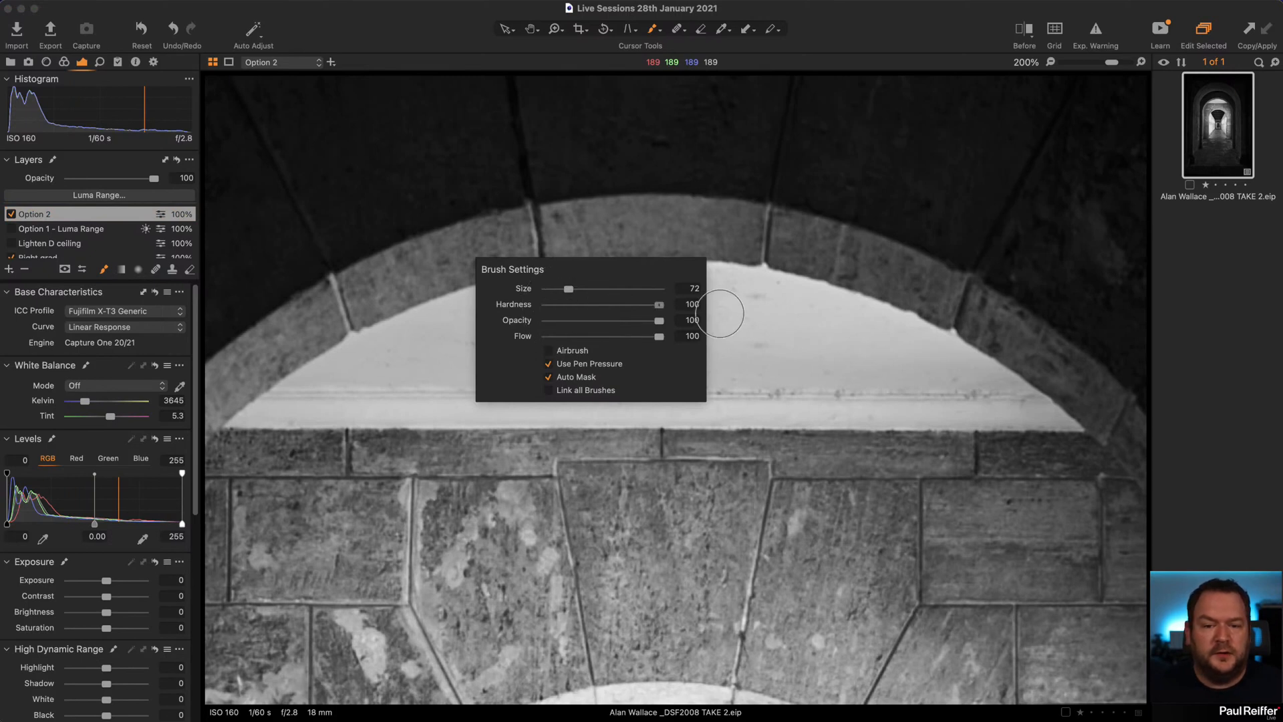
left_click(609, 184)
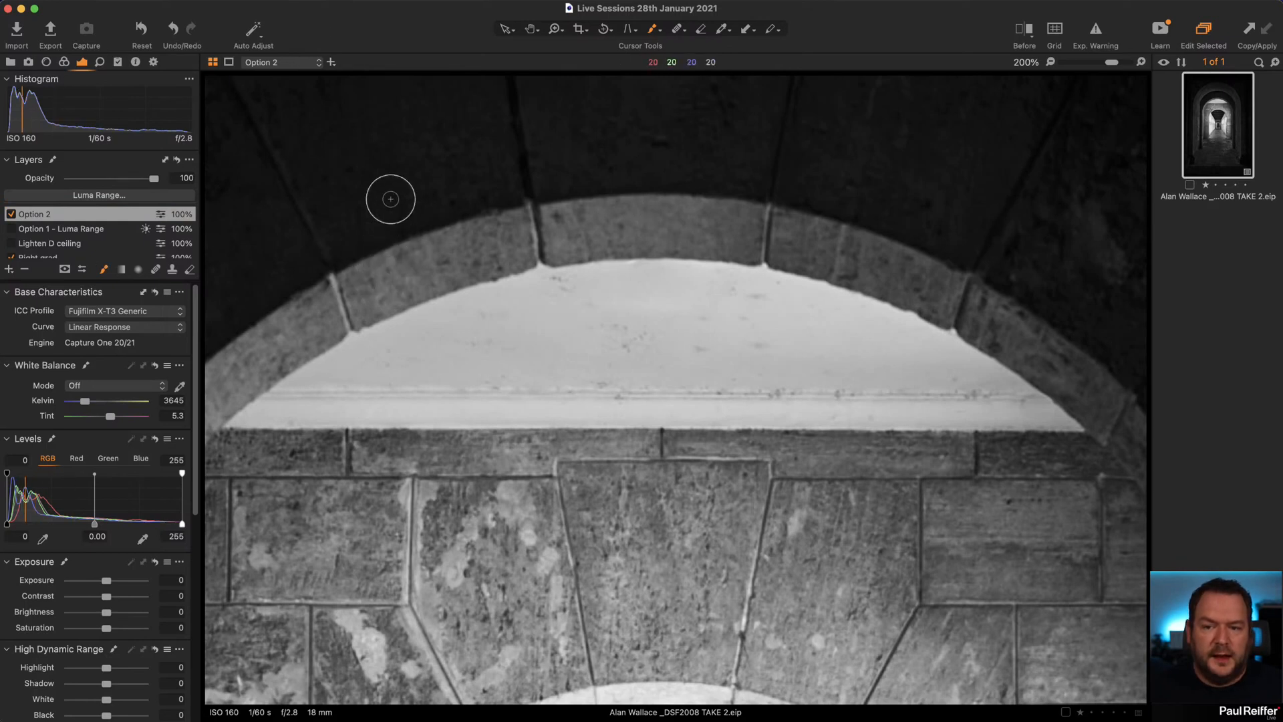
Turn off the mask brush's Auto Mask, return the brush to a soft edge, and turn Auto Mask back on.
right_click(392, 197)
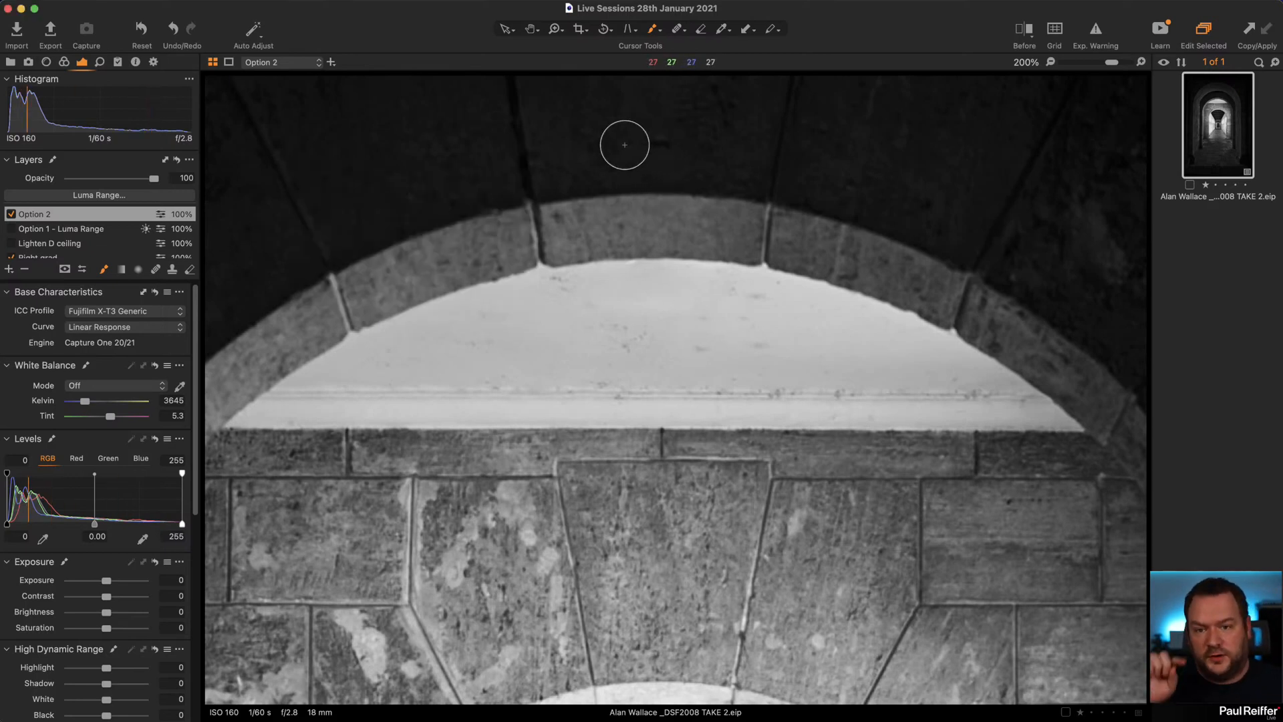
right_click(621, 153)
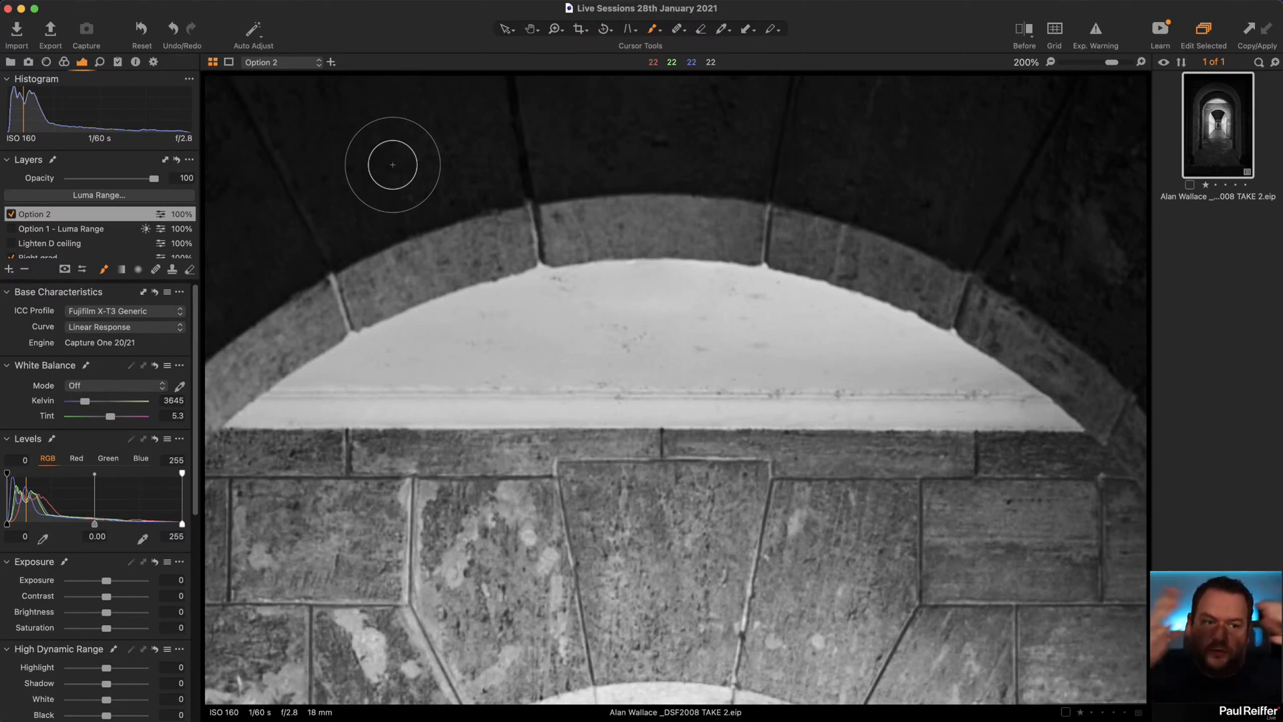
right_click(392, 164)
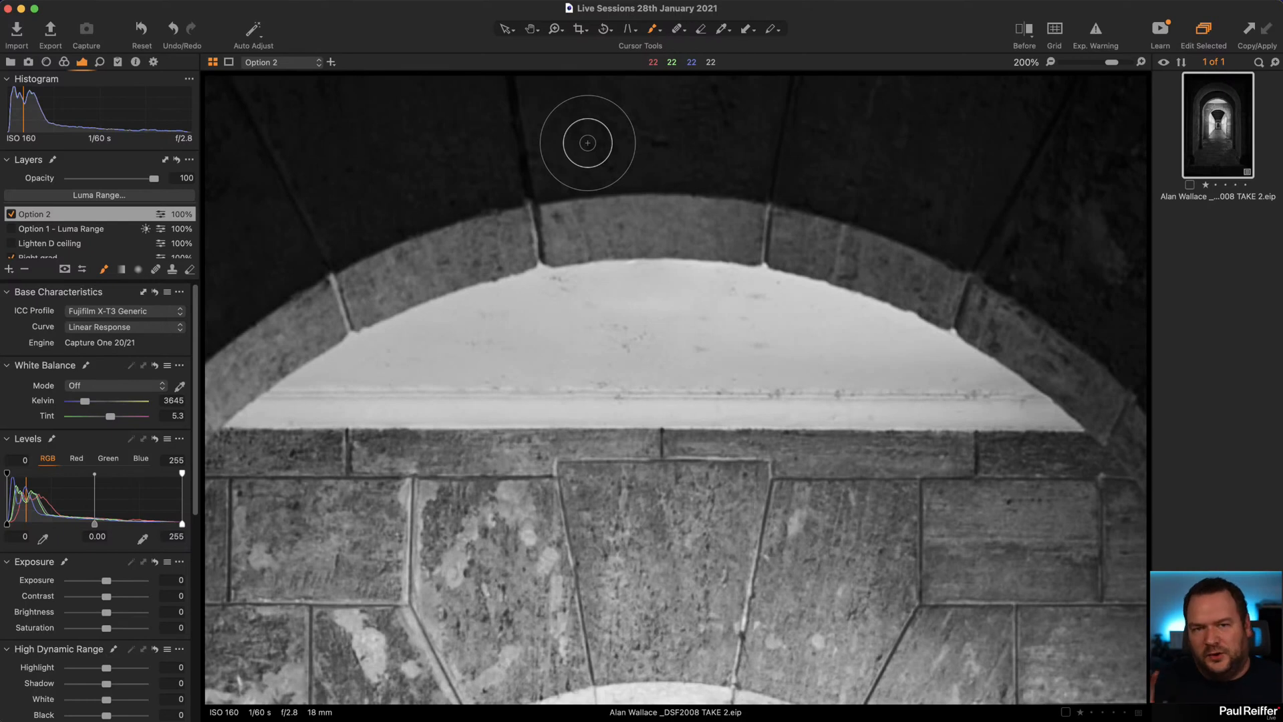
Set the mask brush's hardness to 100 and show the mask overlay on the Option 2 layer.
right_click(592, 158)
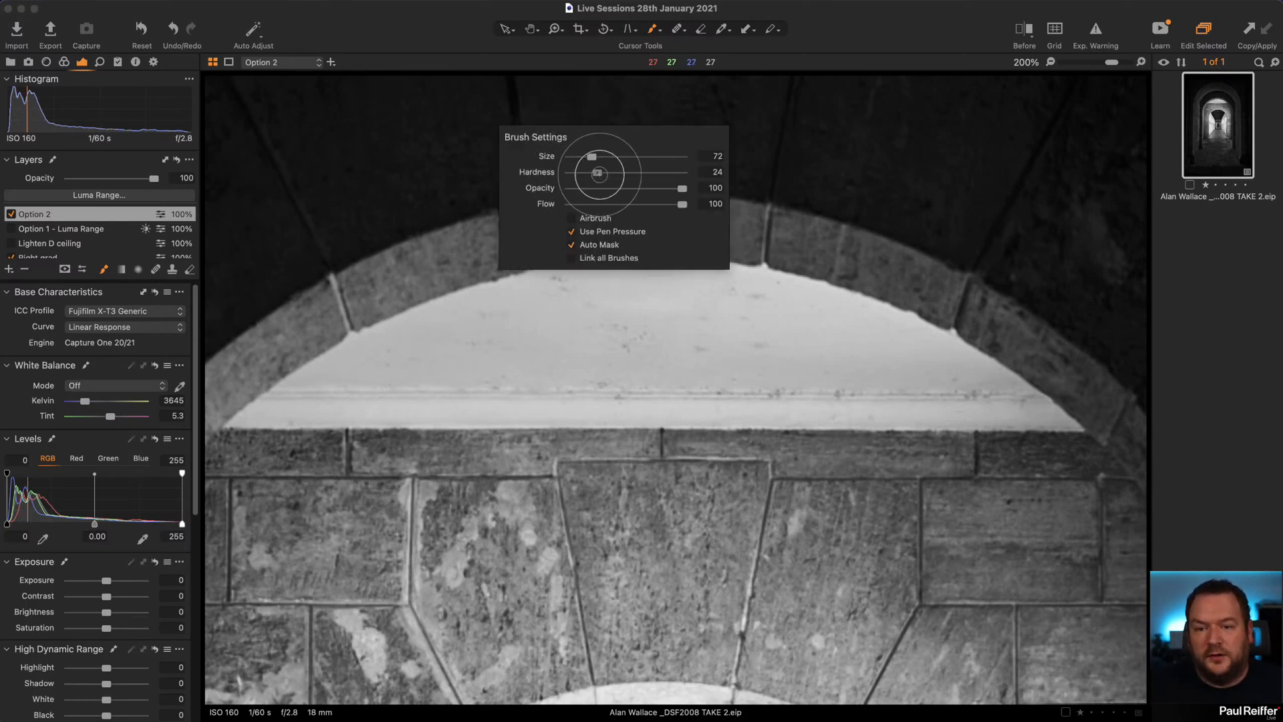
left_click_drag(568, 173, 714, 176)
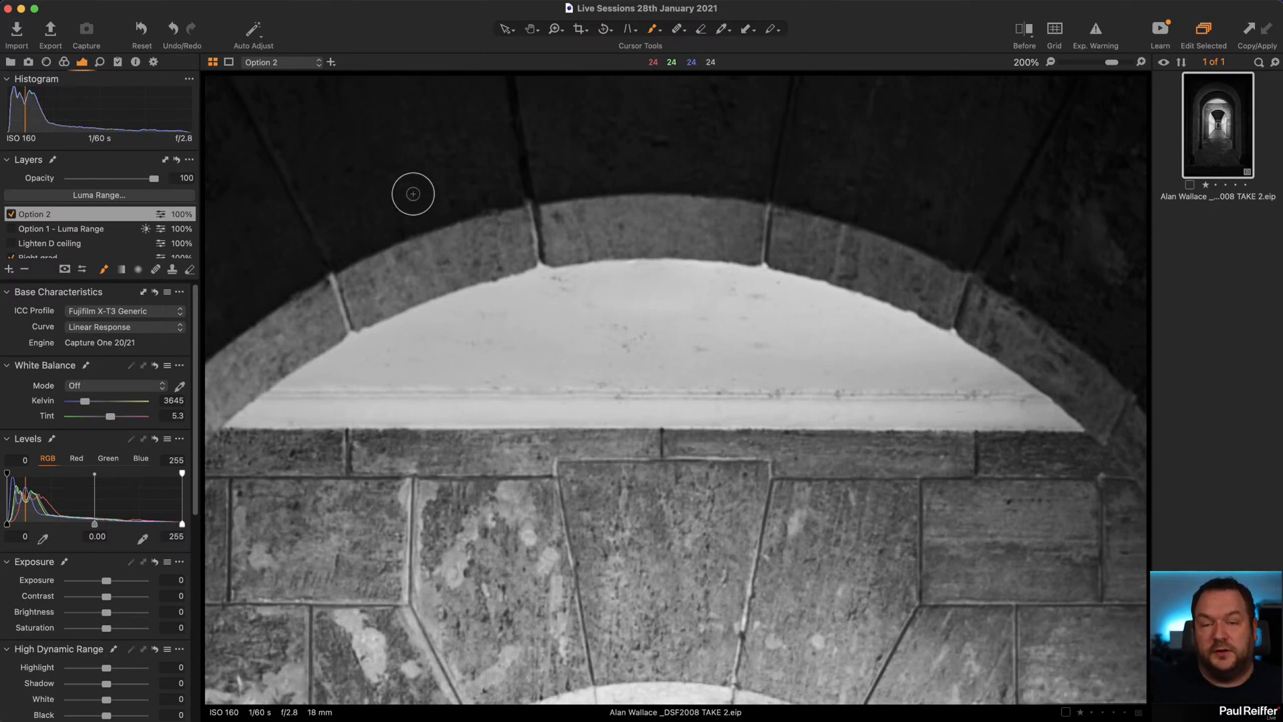
left_click(65, 270)
left_click(123, 277)
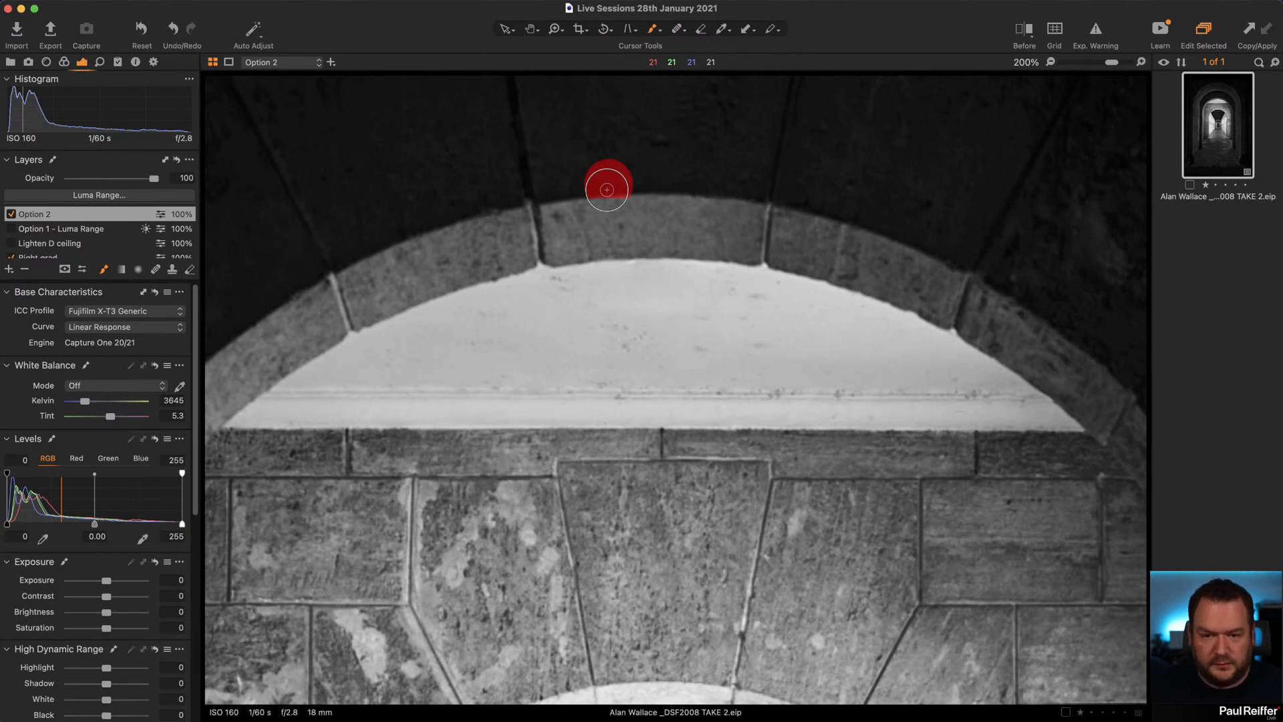
Erase the test dab above the arch from the Option 2 mask and open the eraser settings.
key("e")
mouse_move(607, 187)
left_mouse_down()
mouse_move(562, 179)
mouse_move(660, 194)
mouse_move(558, 149)
left_mouse_up()
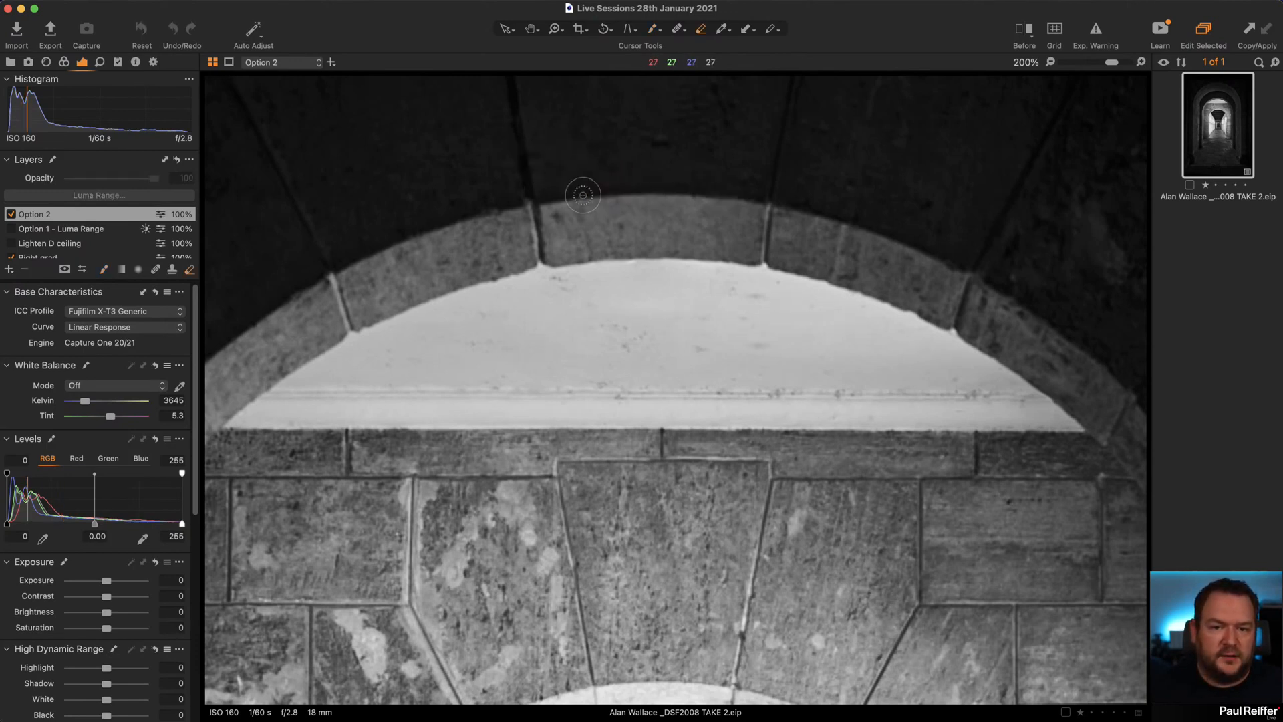
left_click_drag(583, 195, 475, 245)
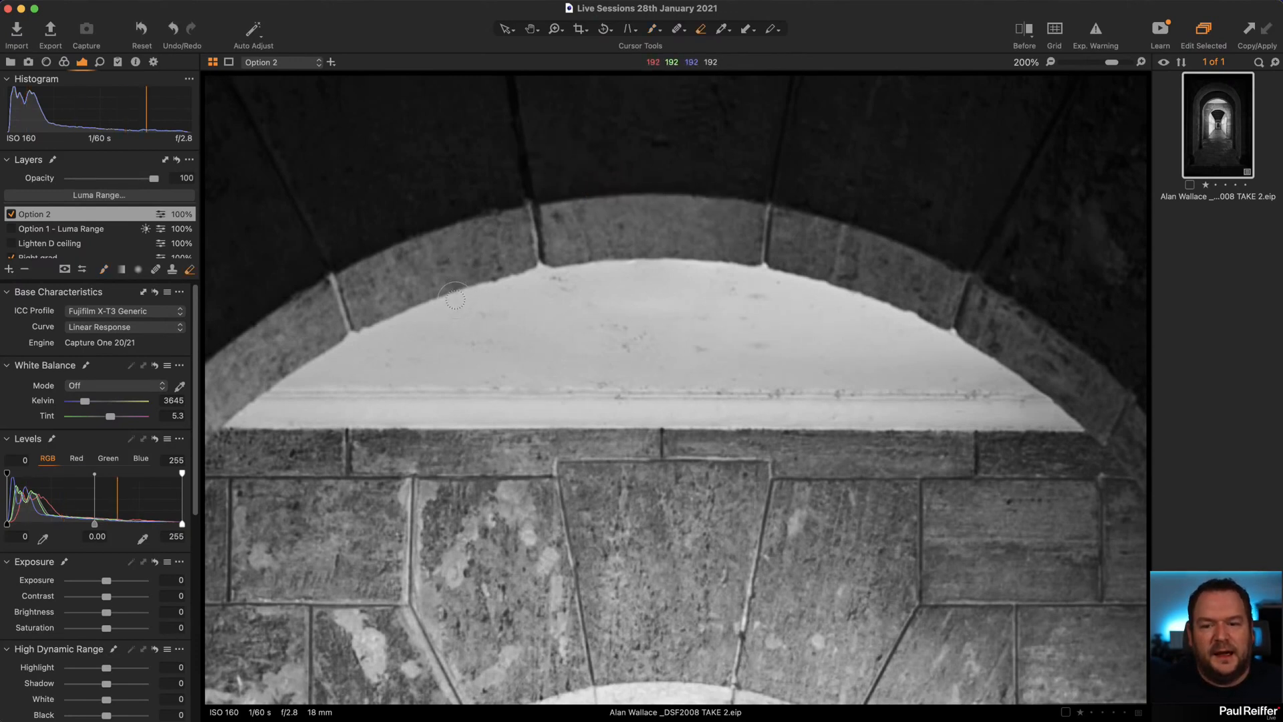
right_click(447, 259)
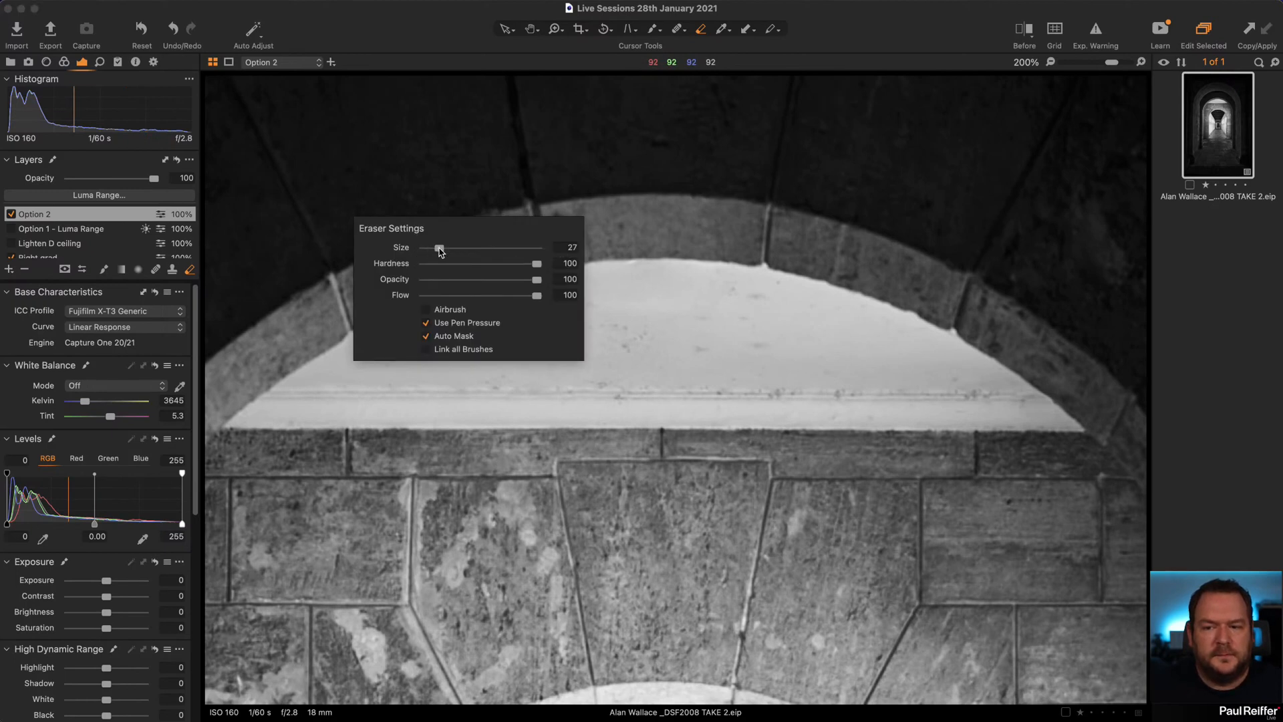
Try painting the mask over the right corner of the pale ceiling, along the arch and the ledge.
key("b")
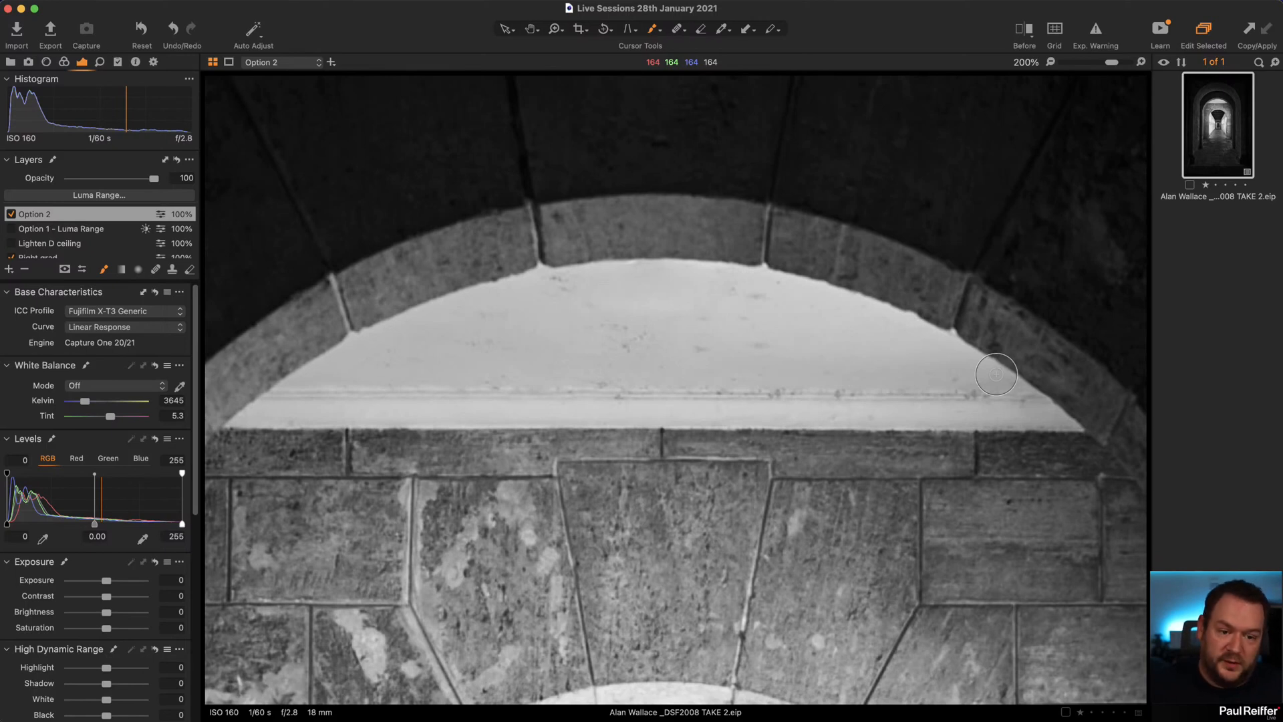
left_click_drag(972, 360, 971, 359)
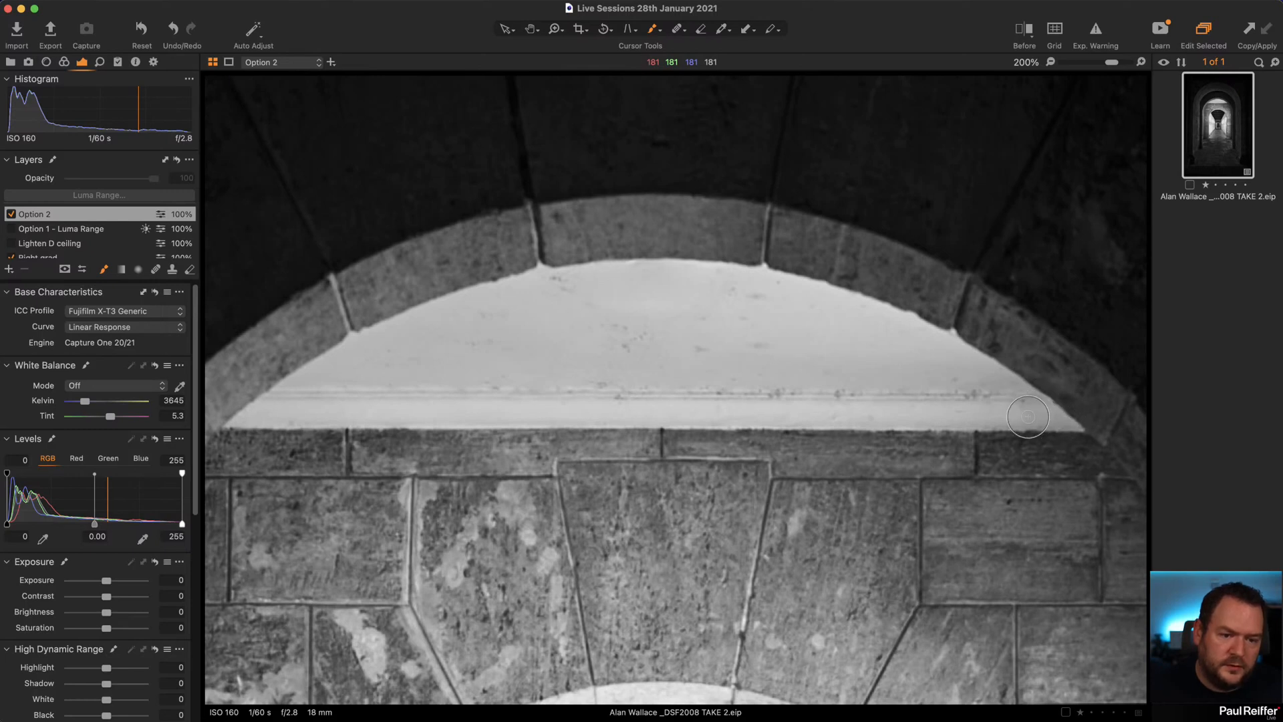
left_click_drag(920, 416, 917, 413)
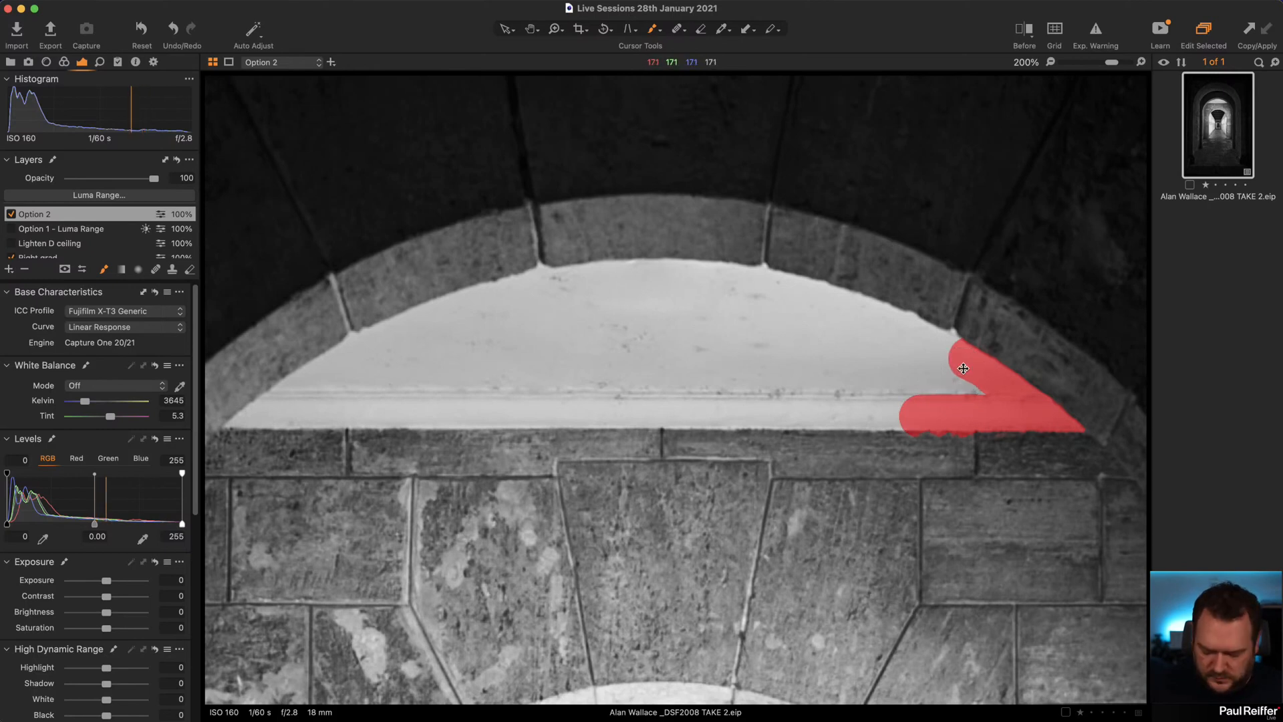
Paint the Option 2 mask around the pale ceiling, following the ledge and the full inner edge of the arch.
left_click_drag(962, 351, 1059, 420)
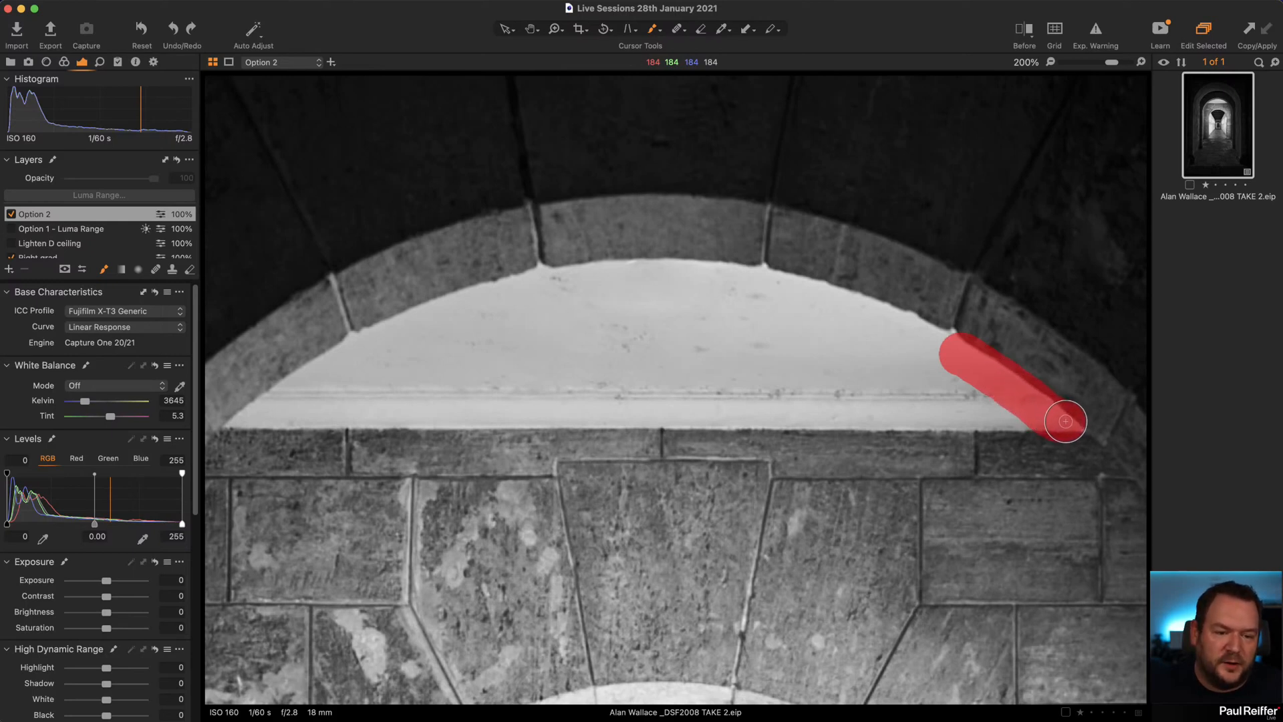
left_click_drag(1066, 421, 358, 422)
mouse_move(514, 386)
left_mouse_down()
mouse_move(666, 347)
mouse_move(813, 339)
mouse_move(952, 367)
left_mouse_up()
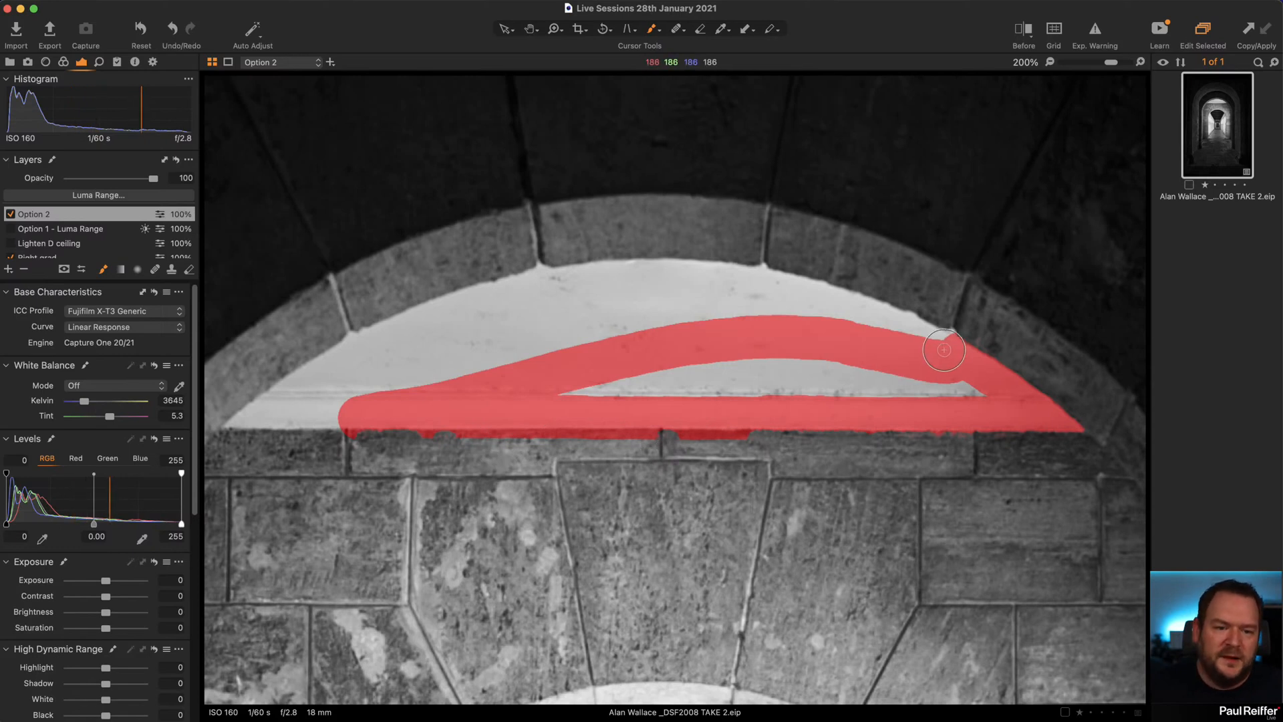
mouse_move(948, 344)
left_mouse_down()
mouse_move(754, 281)
mouse_move(582, 271)
mouse_move(527, 280)
mouse_move(536, 289)
left_mouse_up()
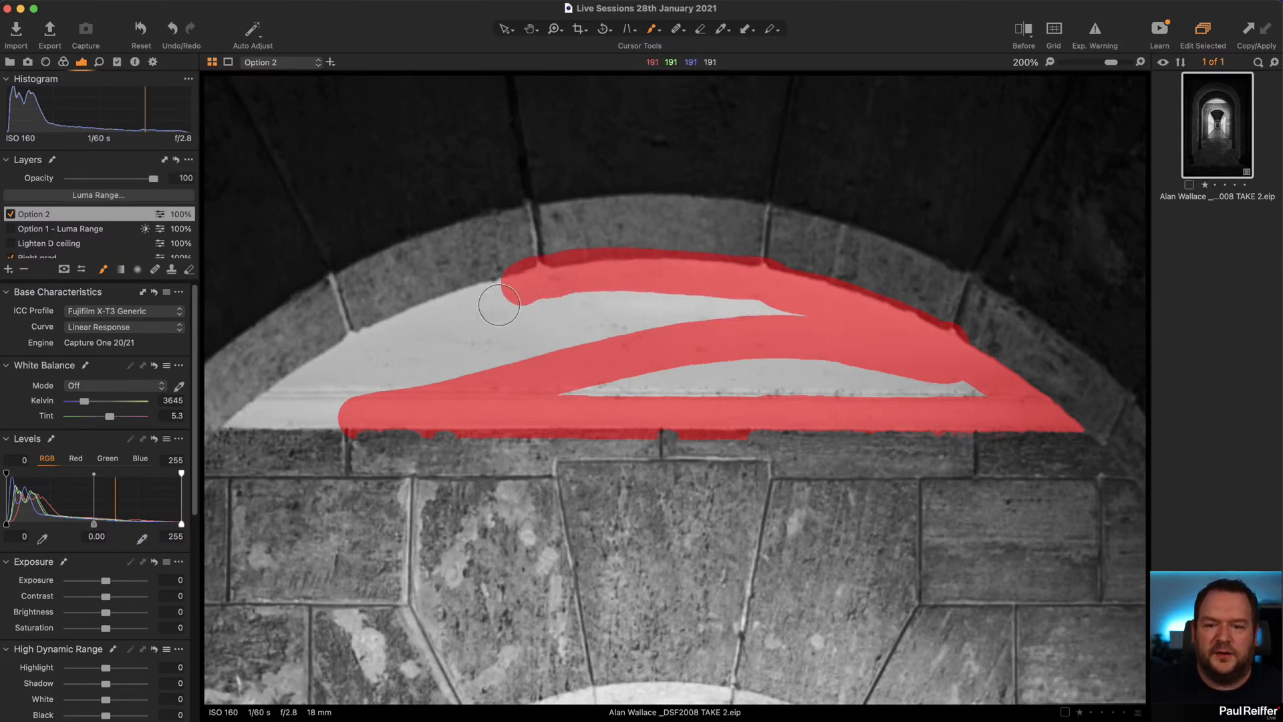
mouse_move(518, 291)
left_mouse_down()
mouse_move(389, 329)
mouse_move(234, 421)
mouse_move(254, 418)
left_mouse_up()
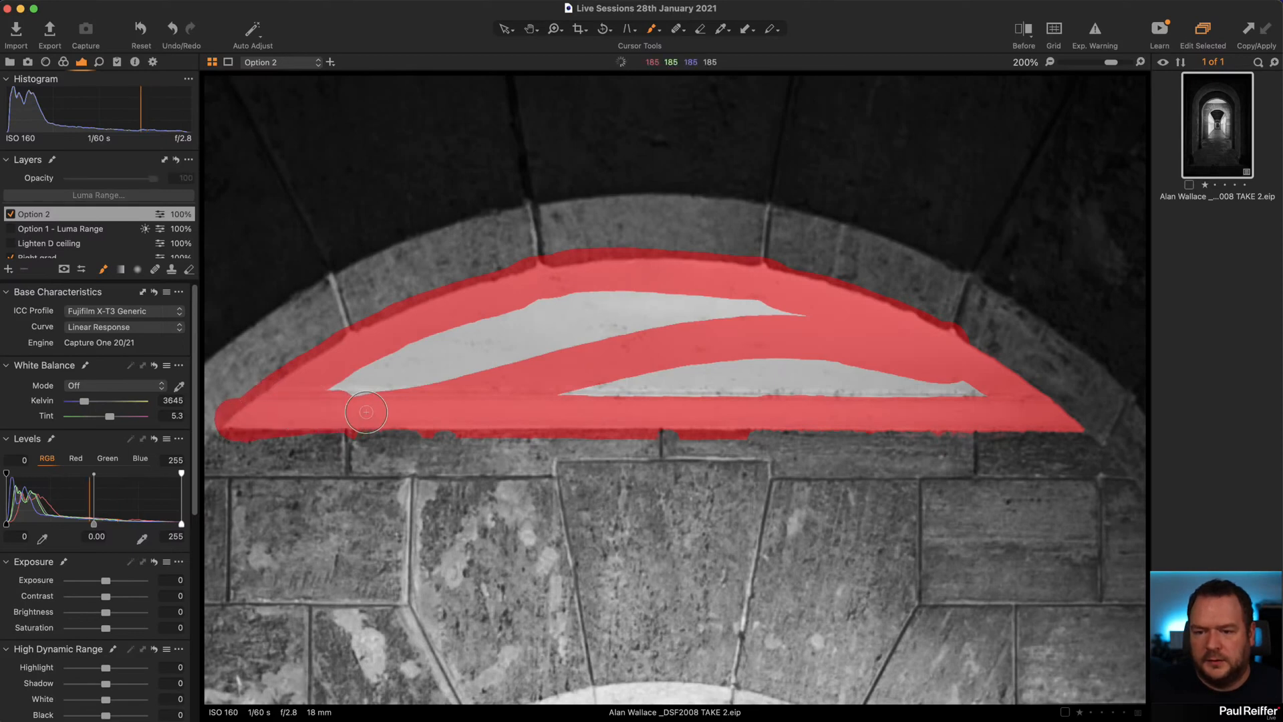
Fill the unmasked gaps in the middle of the pale ceiling with the mask brush.
right_click(503, 346)
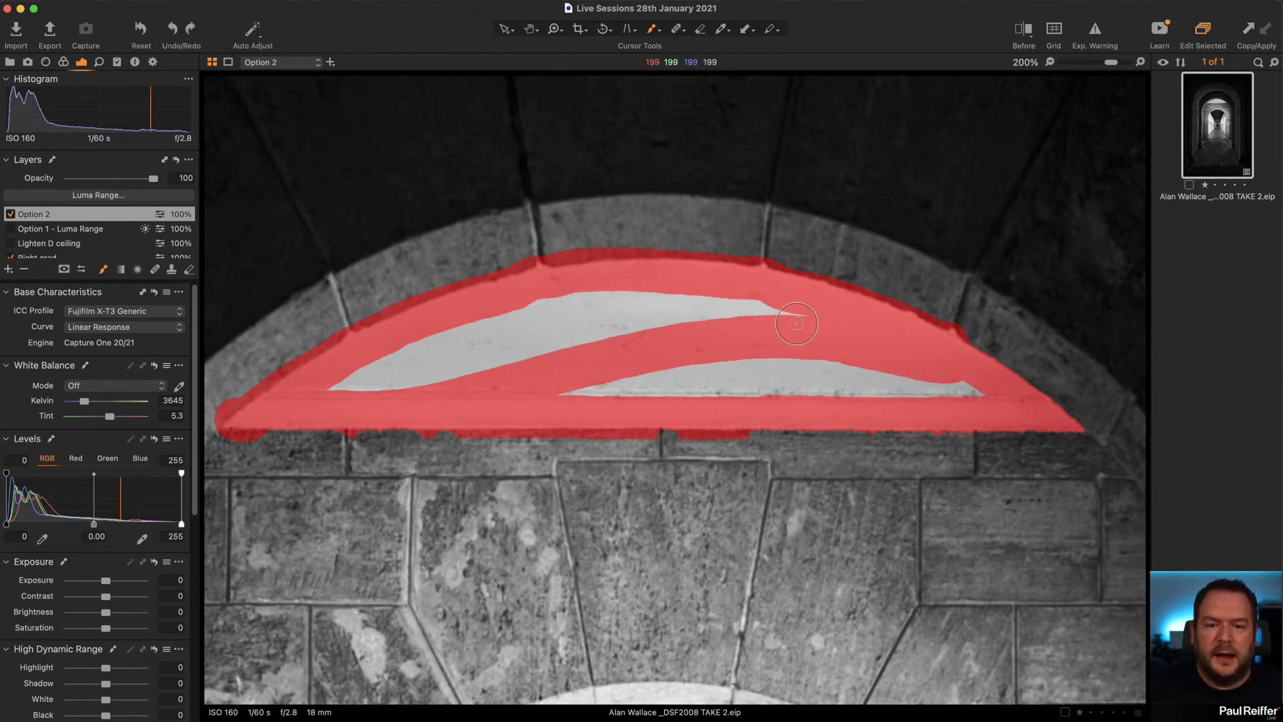
mouse_move(808, 308)
left_mouse_down()
mouse_move(578, 331)
mouse_move(323, 388)
mouse_move(620, 317)
mouse_move(561, 331)
mouse_move(764, 328)
left_mouse_up()
mouse_move(549, 356)
left_mouse_down()
mouse_move(753, 385)
mouse_move(867, 375)
mouse_move(754, 353)
mouse_move(937, 401)
mouse_move(980, 392)
mouse_move(929, 378)
left_mouse_up()
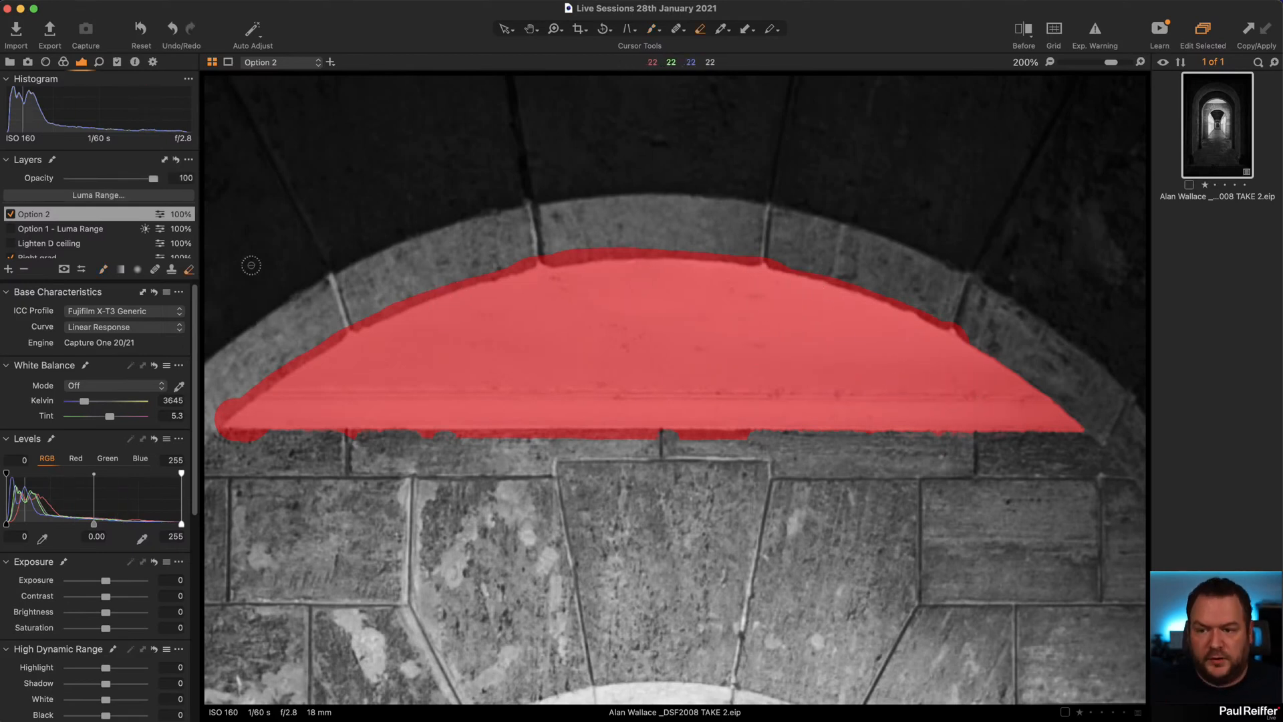
Enlarge the eraser and remove the mask spill from the arch's upper-left stones, undoing the stroke that cuts into the ceiling.
left_click(189, 269)
right_click(551, 287)
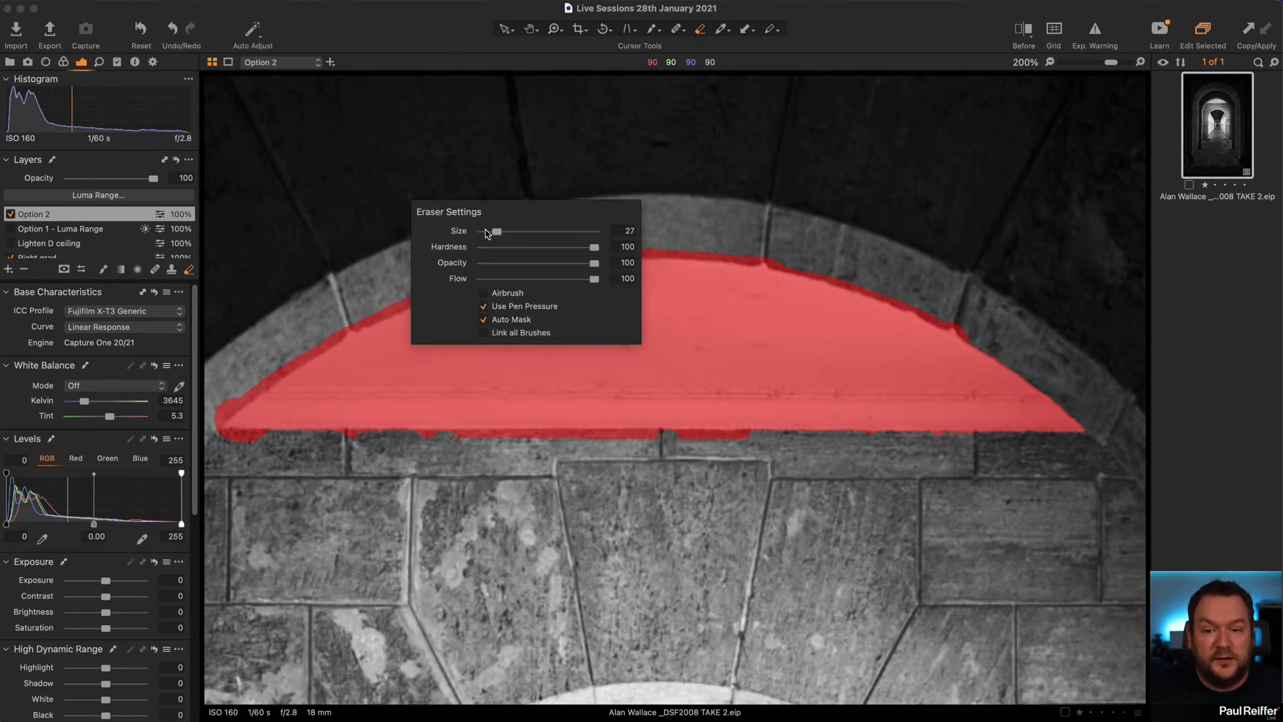
left_click_drag(497, 232, 507, 231)
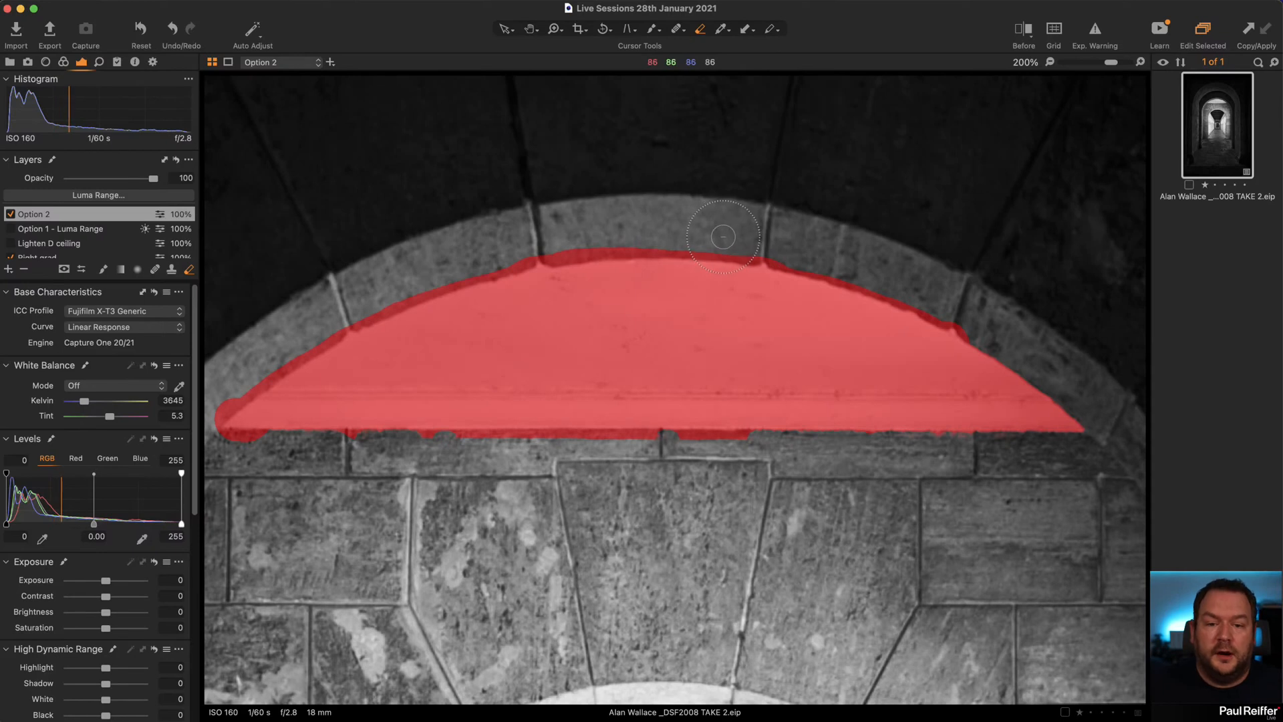
mouse_move(725, 248)
left_mouse_down()
mouse_move(748, 247)
mouse_move(505, 224)
mouse_move(466, 242)
mouse_move(478, 257)
mouse_move(461, 278)
mouse_move(401, 301)
mouse_move(344, 299)
mouse_move(294, 347)
mouse_move(261, 354)
left_mouse_up()
key("super+z")
left_click(682, 230)
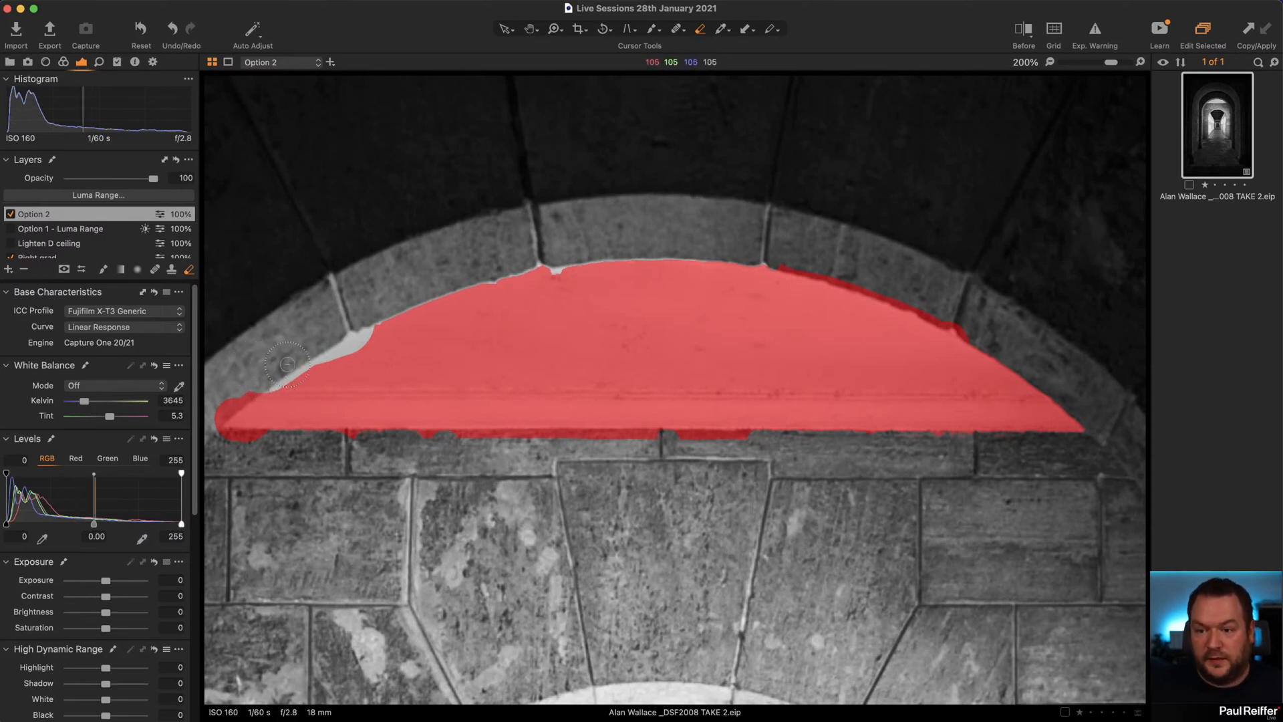
key("super+z")
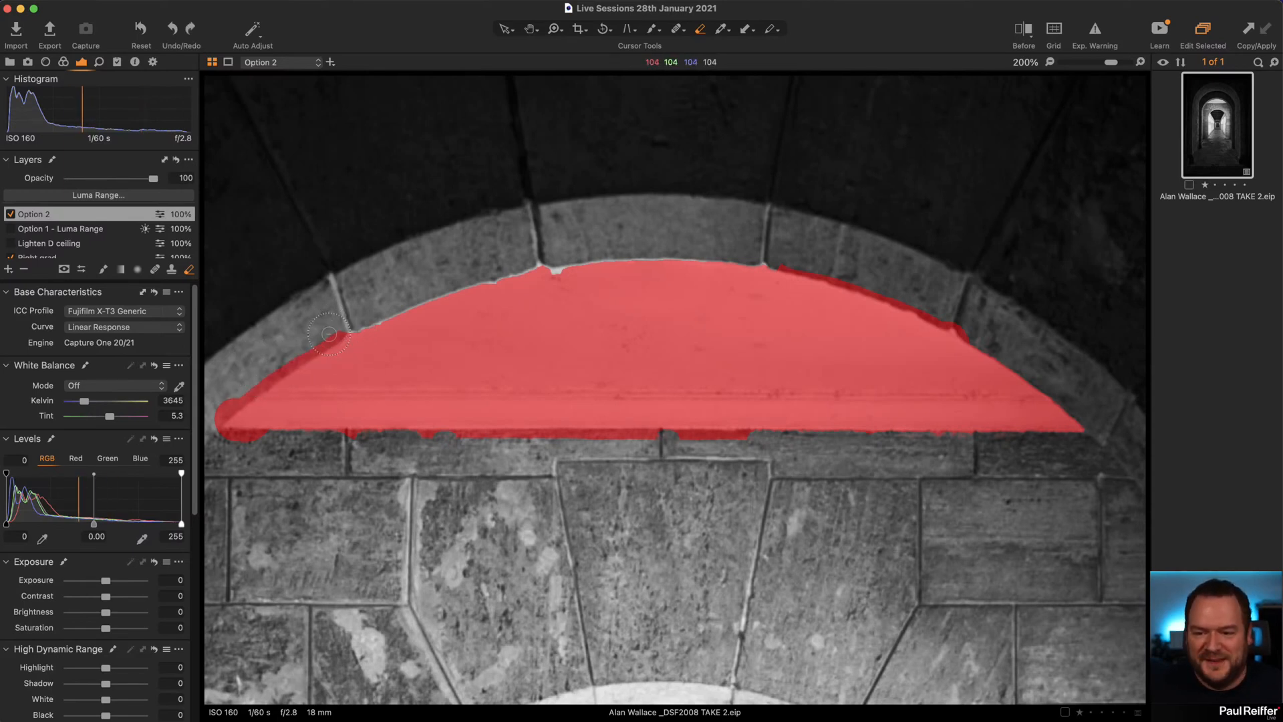
Erase the remaining mask spill from the arch's lower-left stones, the ledge and the arch's right side.
mouse_move(329, 327)
left_mouse_down()
mouse_move(289, 369)
mouse_move(241, 387)
left_mouse_up()
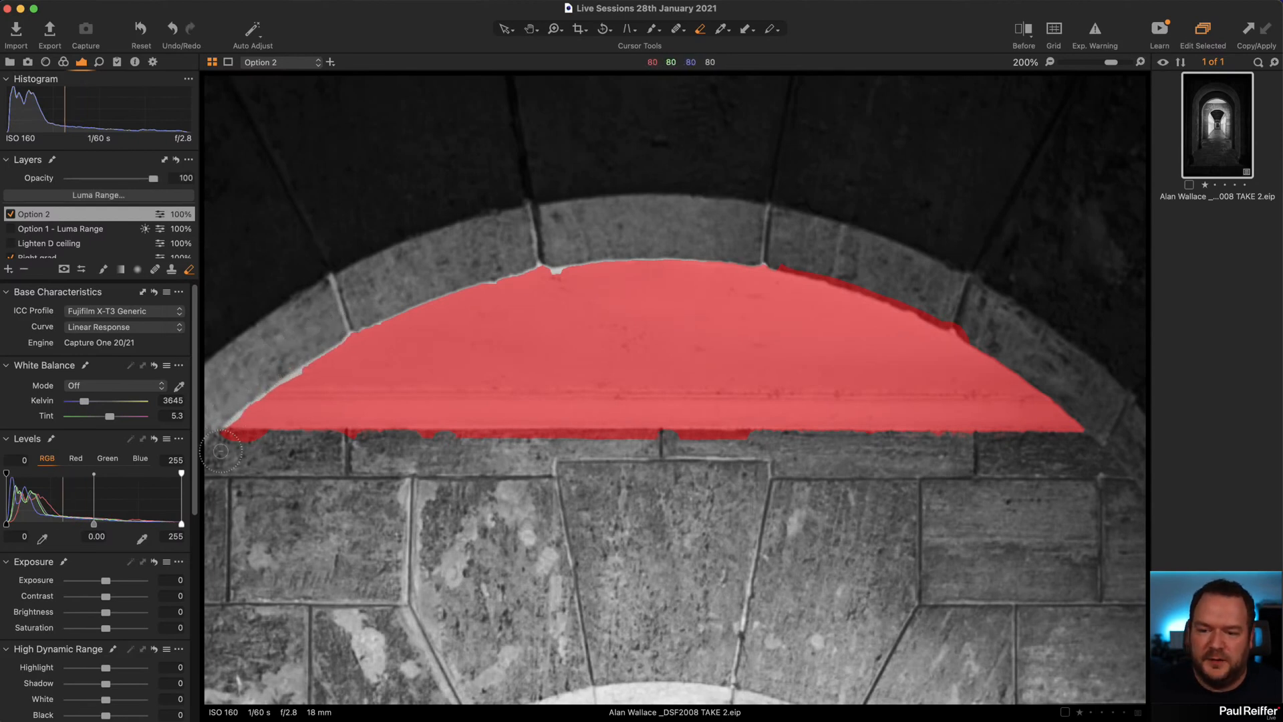
mouse_move(234, 450)
left_mouse_down()
mouse_move(459, 460)
mouse_move(417, 453)
mouse_move(768, 444)
mouse_move(1090, 458)
left_mouse_up()
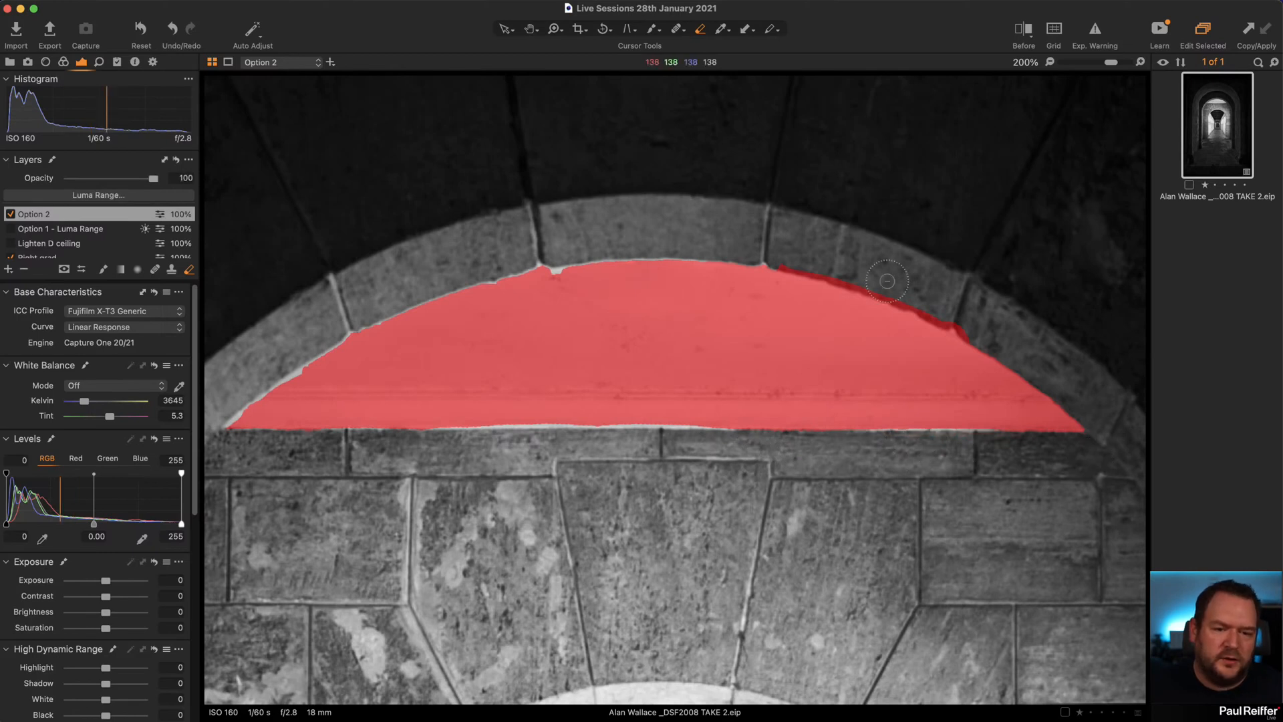
left_click_drag(787, 251, 981, 329)
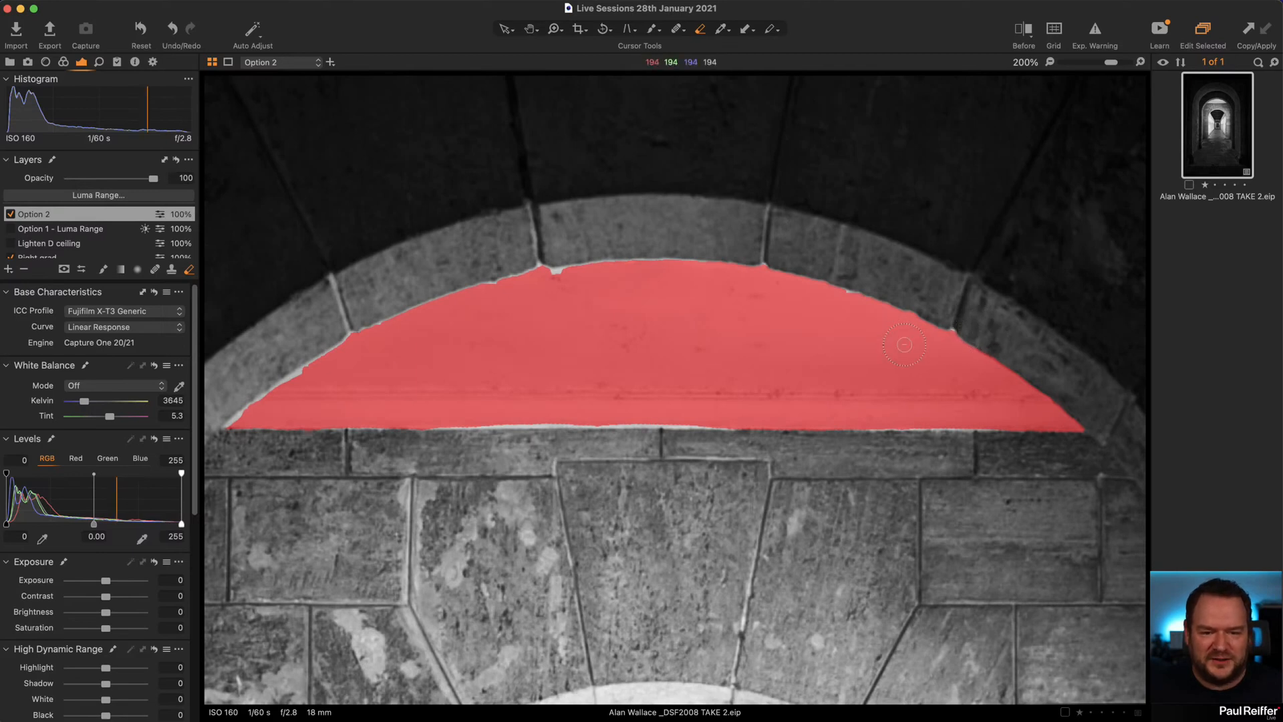
Repaint the mask where erasing left gaps at the top of the arch, along the ledge and at the left edge.
key("b")
mouse_move(574, 287)
left_mouse_down()
mouse_move(610, 284)
mouse_move(579, 282)
left_mouse_up()
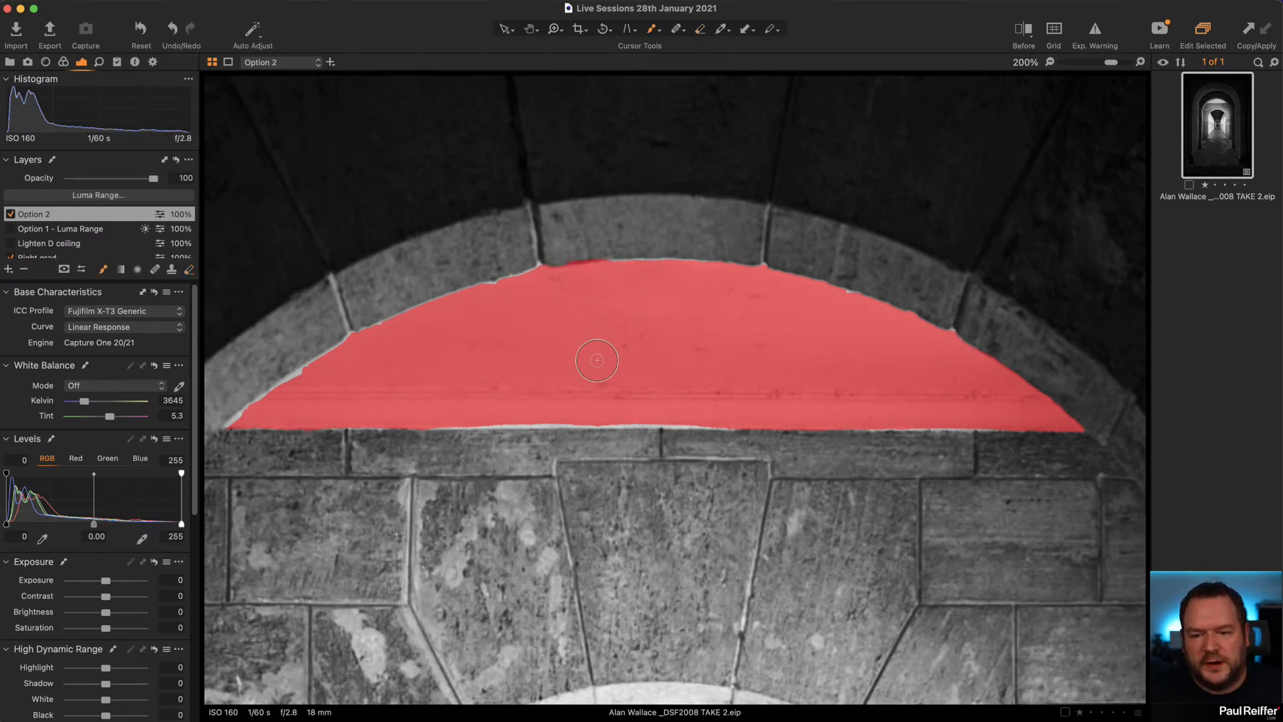
left_click_drag(445, 411, 752, 406)
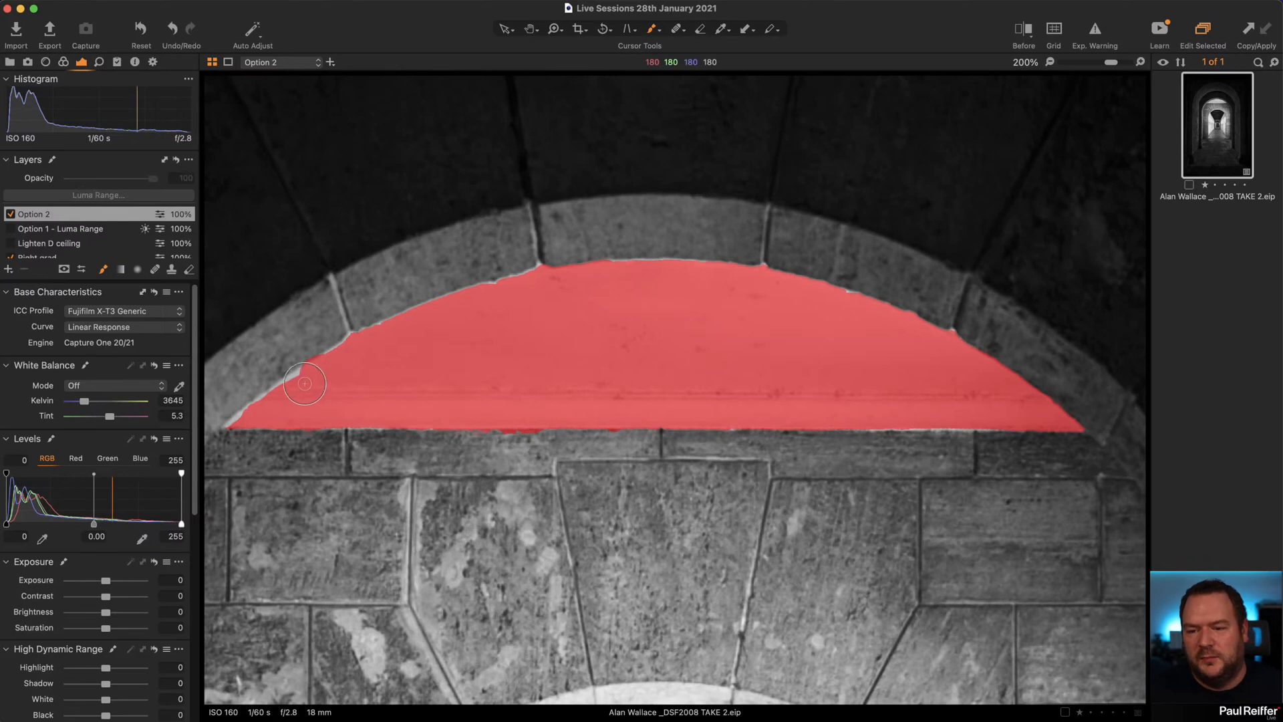
left_click_drag(335, 368, 354, 367)
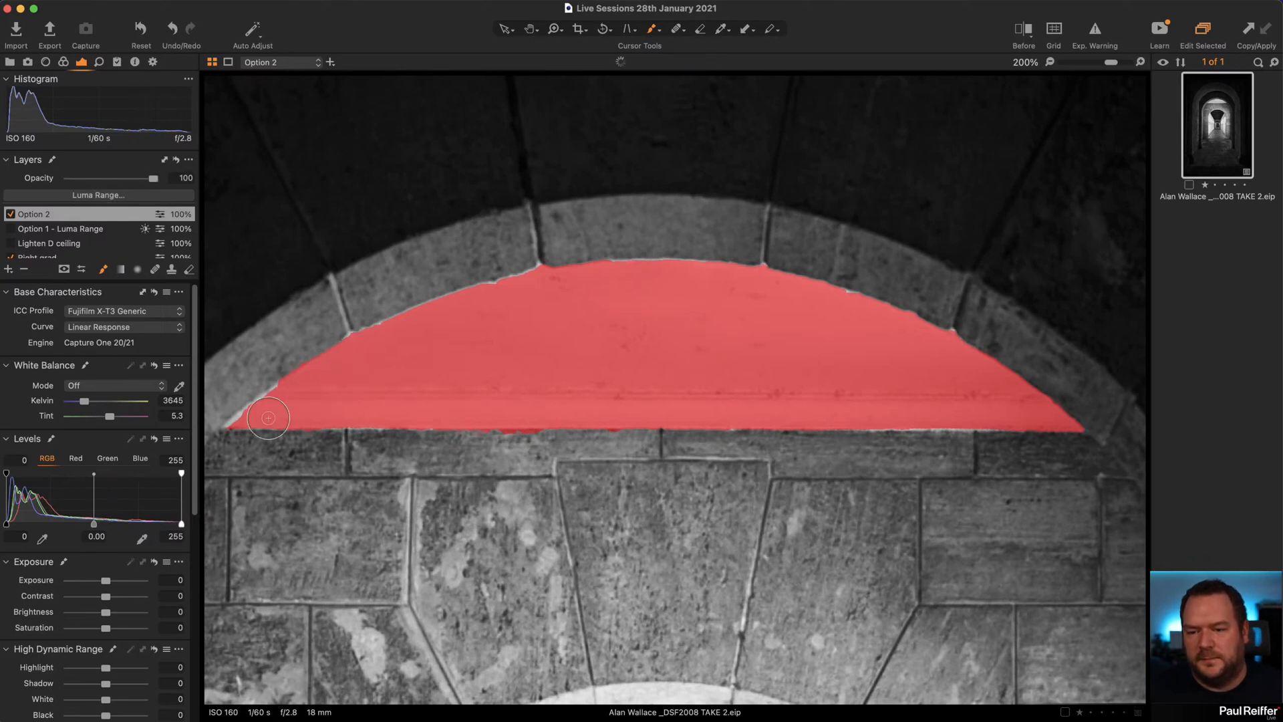
left_click_drag(286, 402, 256, 418)
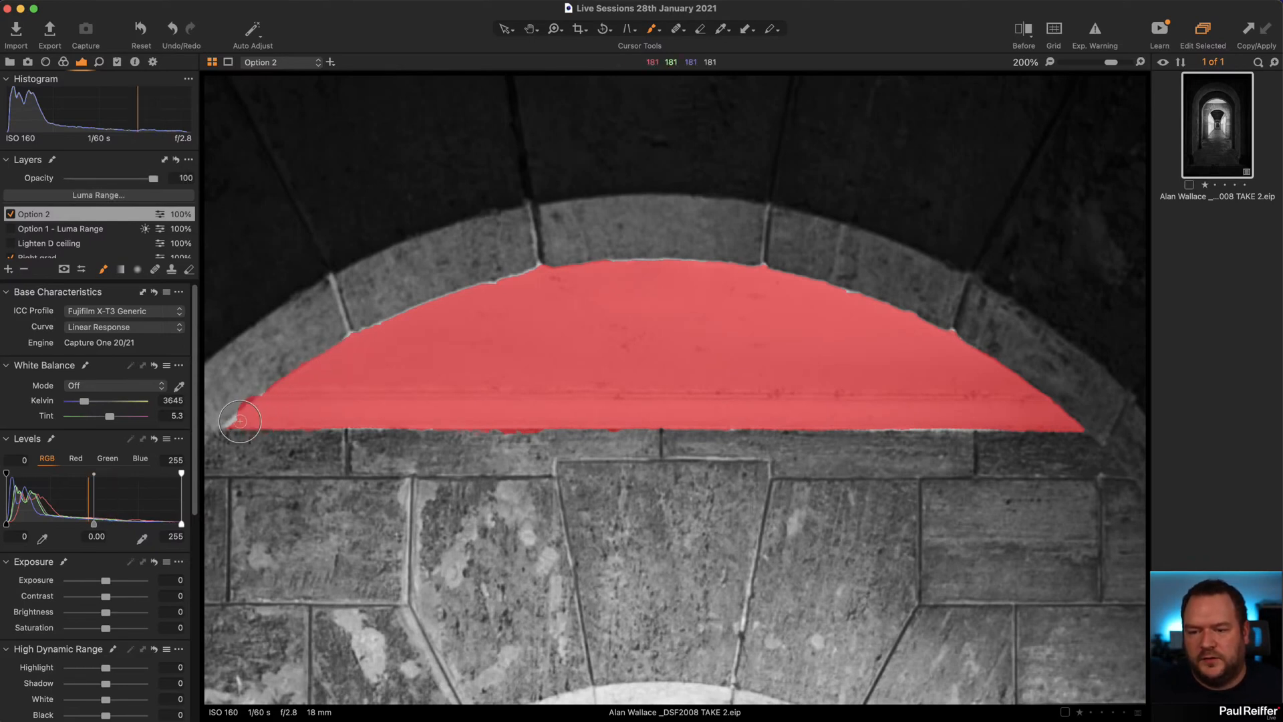
Shrink the mask brush and fill the left corner of the pale ceiling where the arch meets the ledge.
key("[")
key("[")
key("[")
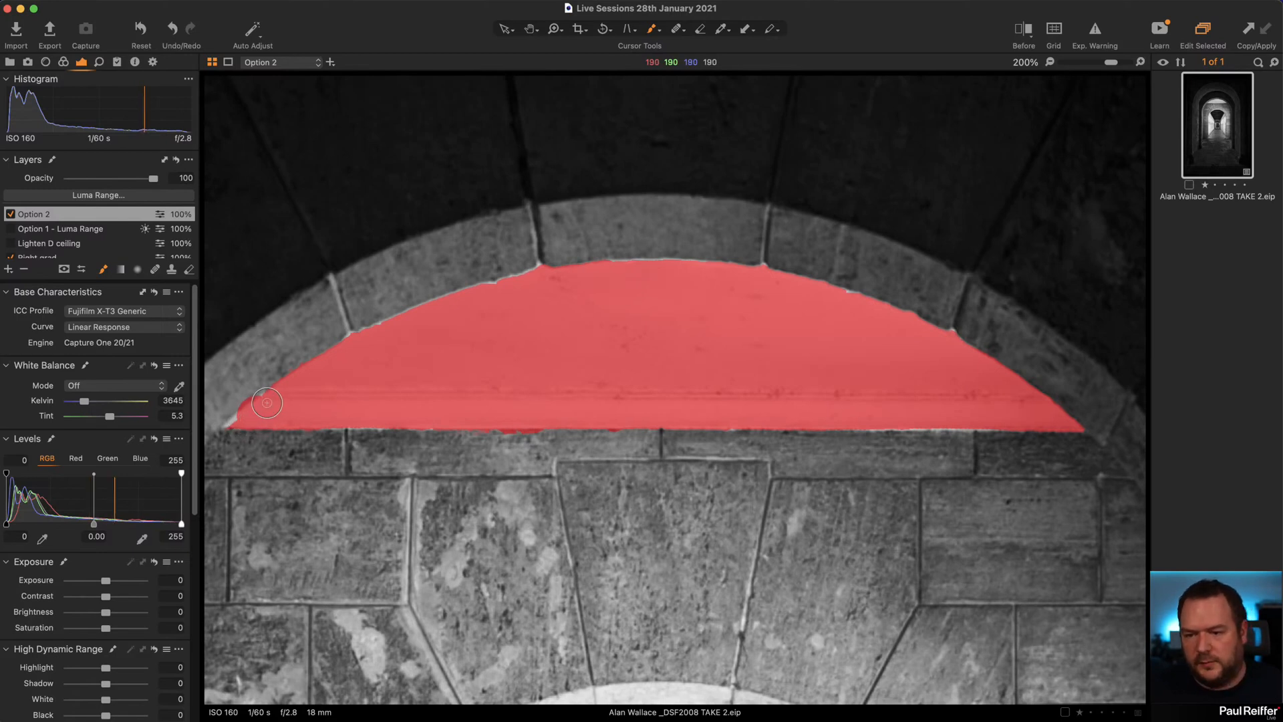
left_click_drag(270, 409, 244, 417)
Erase the mask spill on the stones beside the ceiling's left corner and touch up that edge.
key("e")
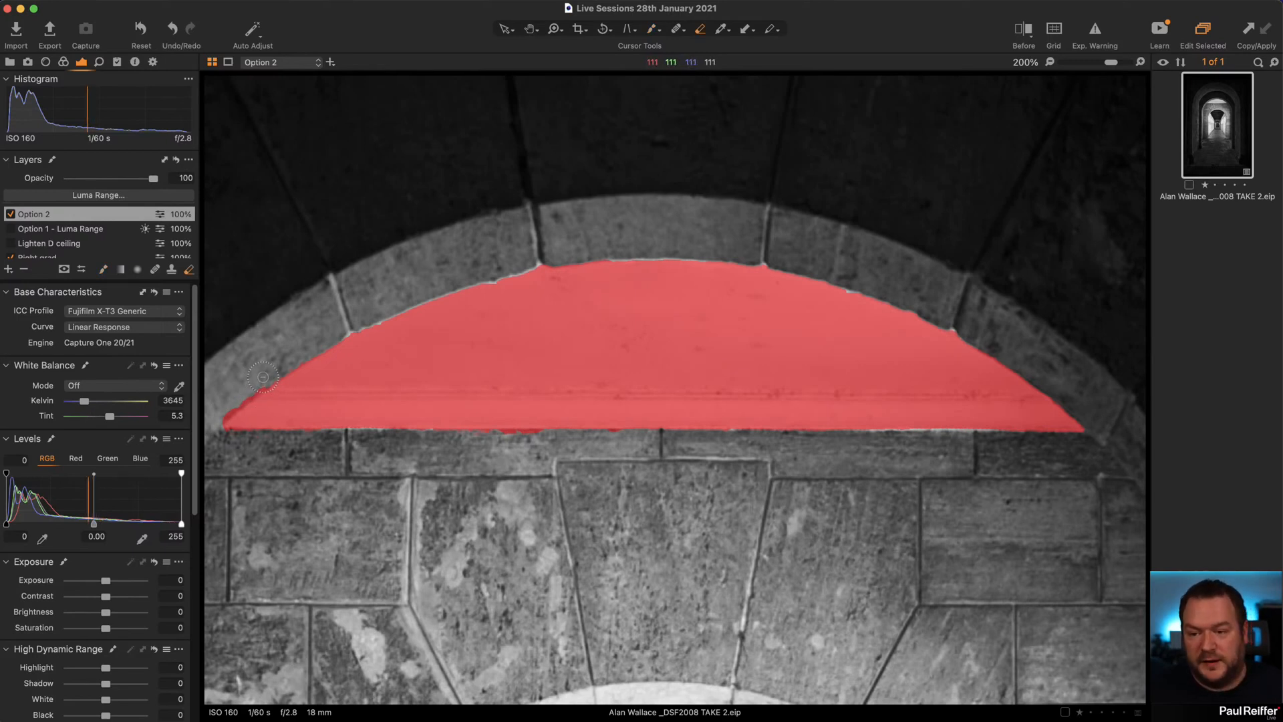
left_click_drag(258, 384, 212, 414)
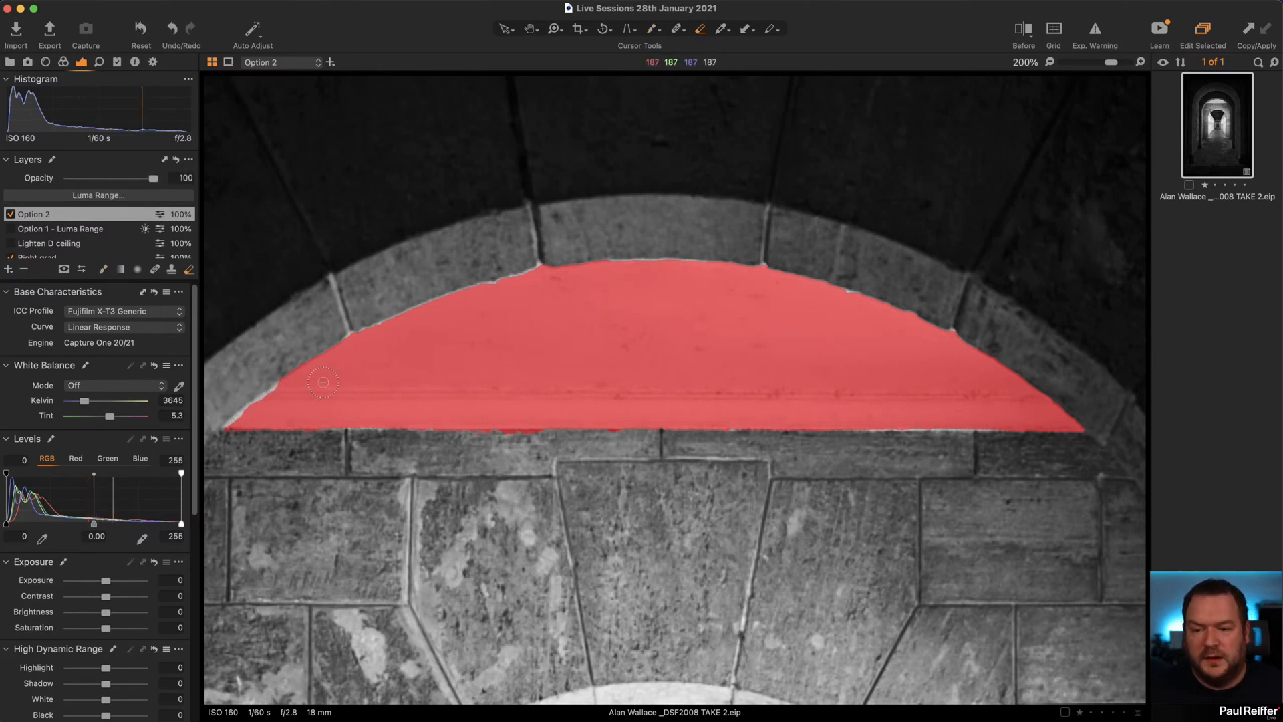
left_click_drag(284, 393, 255, 411)
key("super+z")
Touch up the mask along the ledge, painting its right stretch and erasing the spill left of the middle.
key("b")
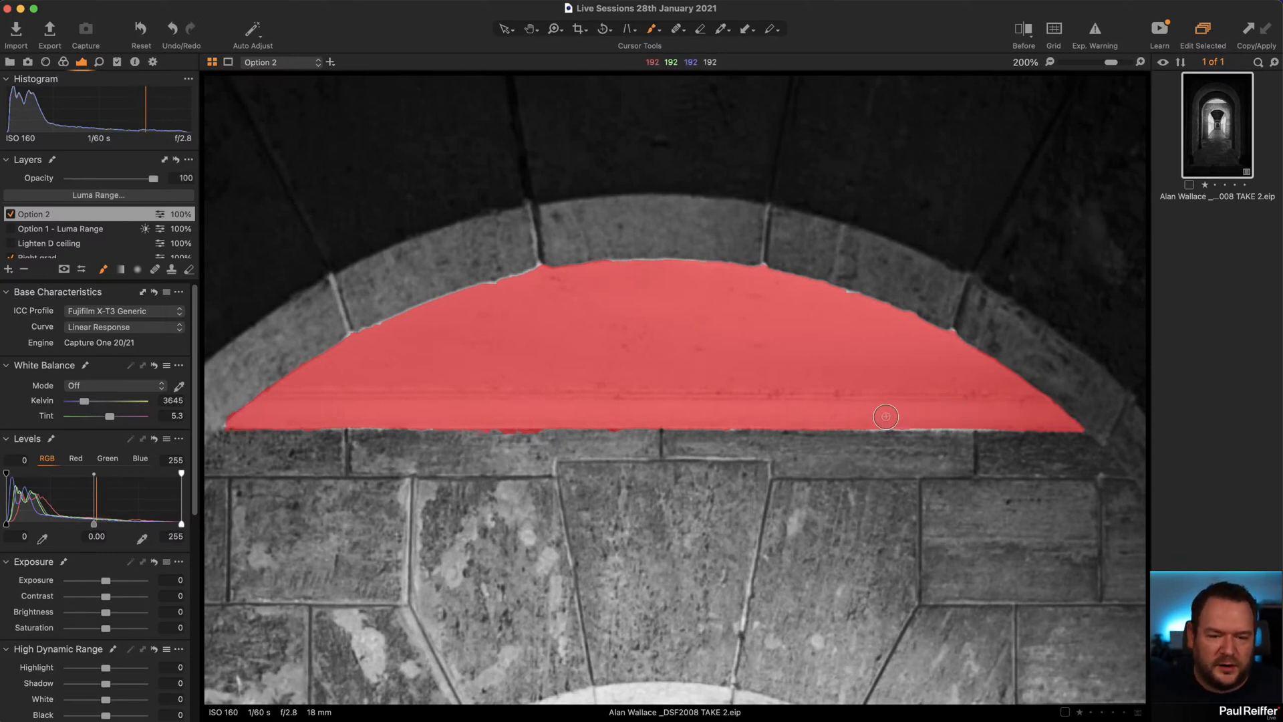
left_click_drag(883, 417, 1013, 418)
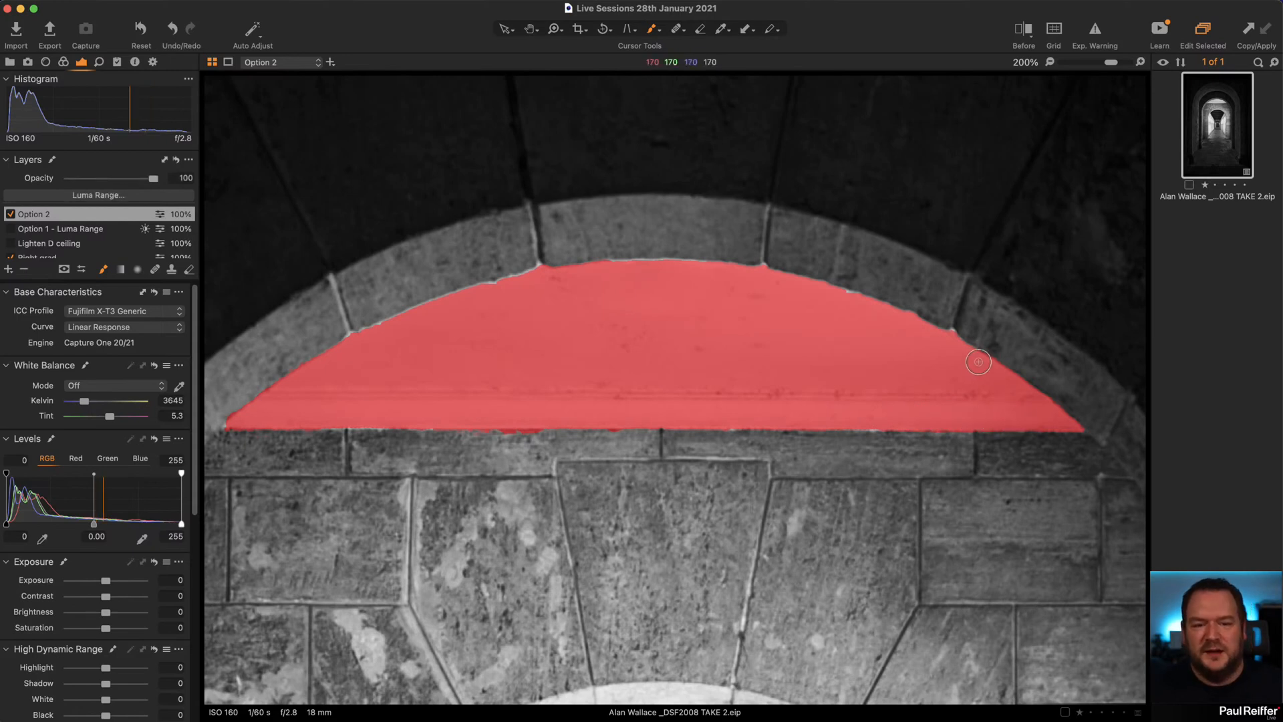
key("e")
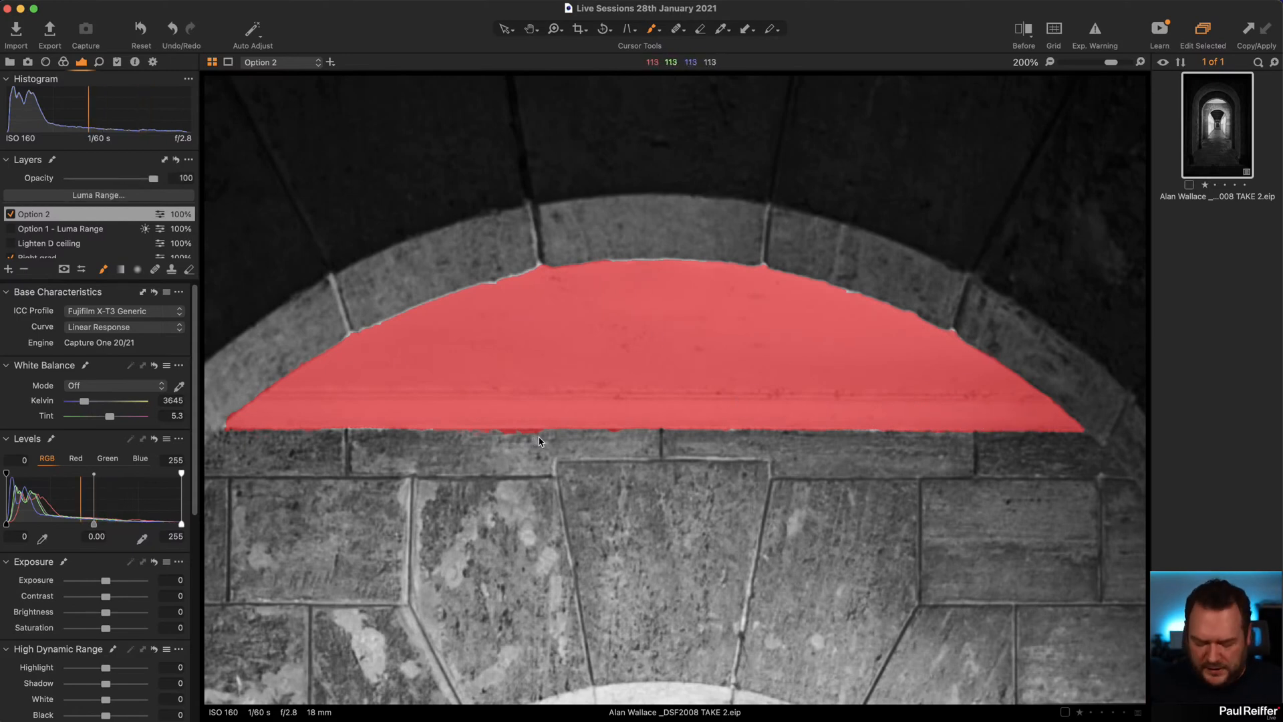
mouse_move(479, 442)
left_mouse_down()
mouse_move(643, 447)
mouse_move(523, 437)
mouse_move(540, 426)
mouse_move(471, 406)
mouse_move(642, 414)
left_mouse_up()
key("b")
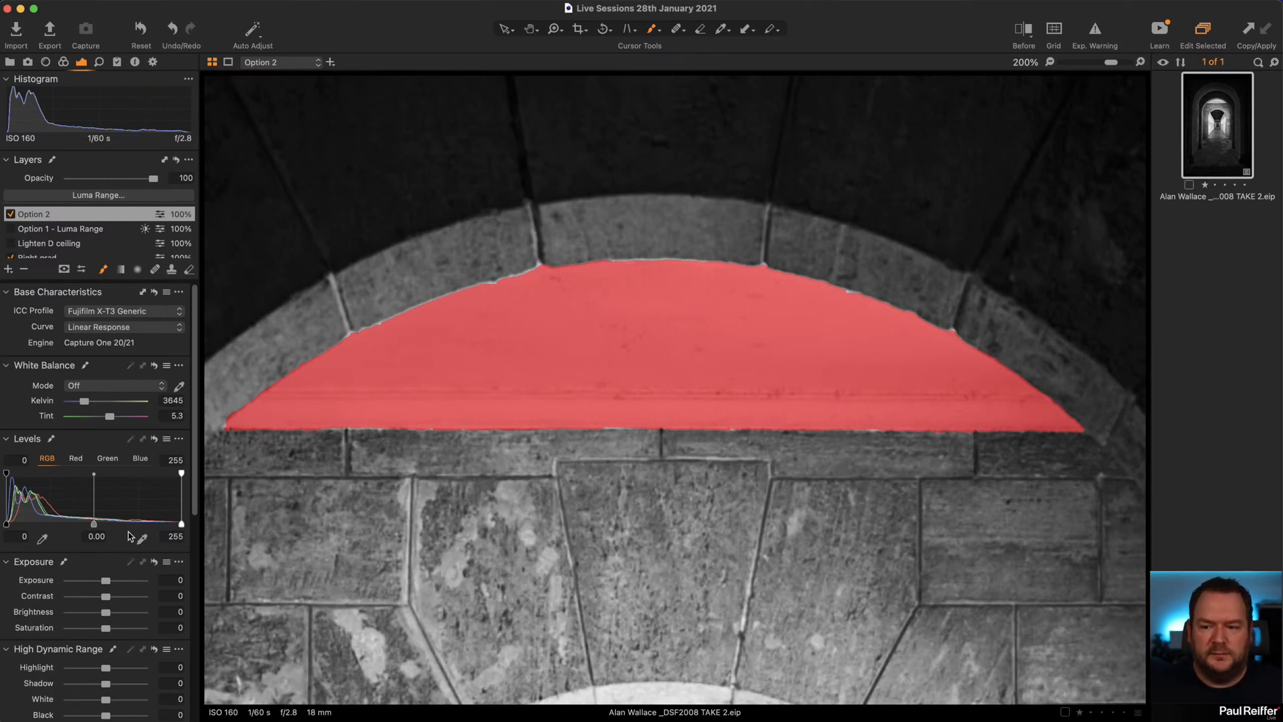
Hide the mask overlay and lower the Option 2 layer's Exposure to -2.85.
key("m")
left_click_drag(109, 581, 83, 586)
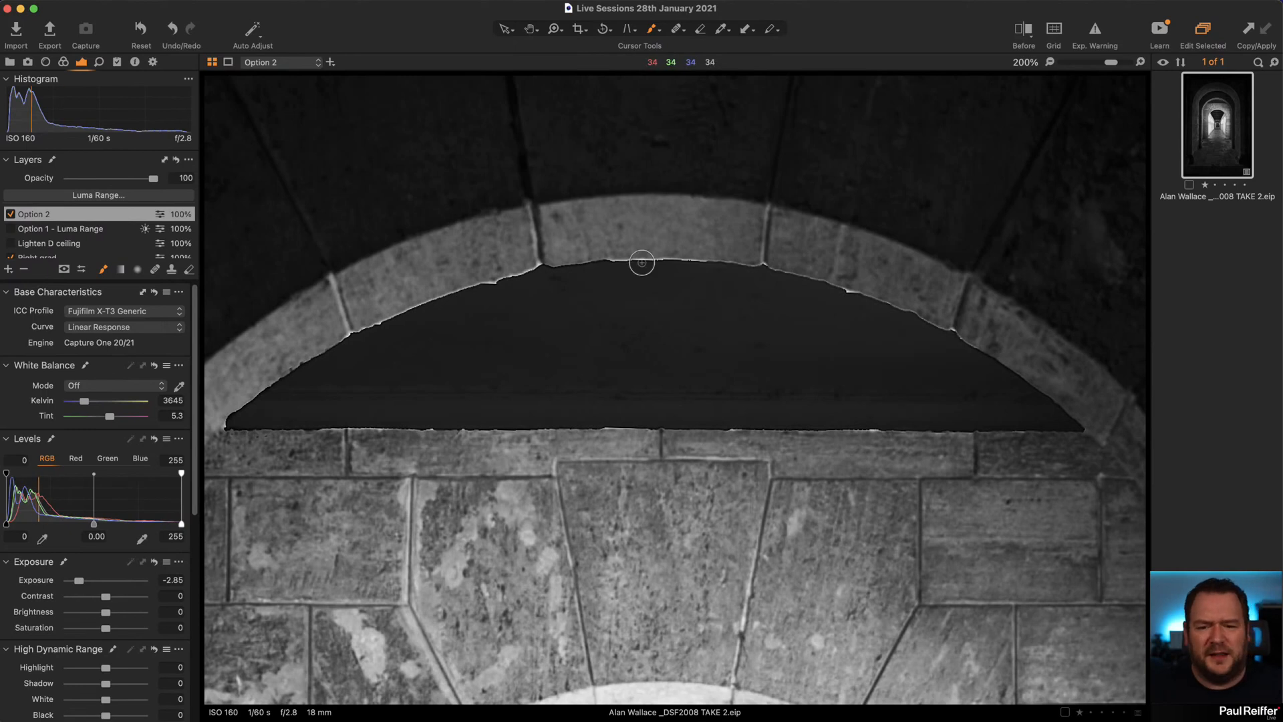
Refine the Option 2 layer's mask with a radius of 30, previewing the mask and other radii before applying.
right_click(61, 217)
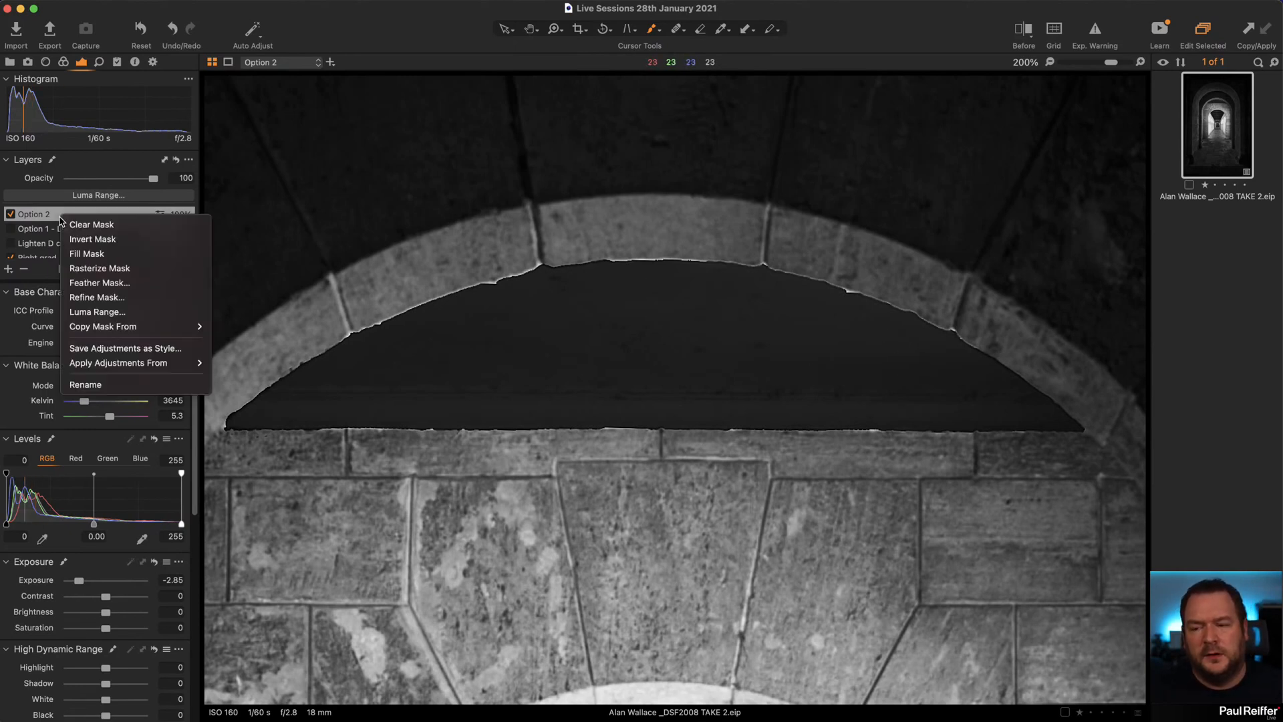
left_click(109, 300)
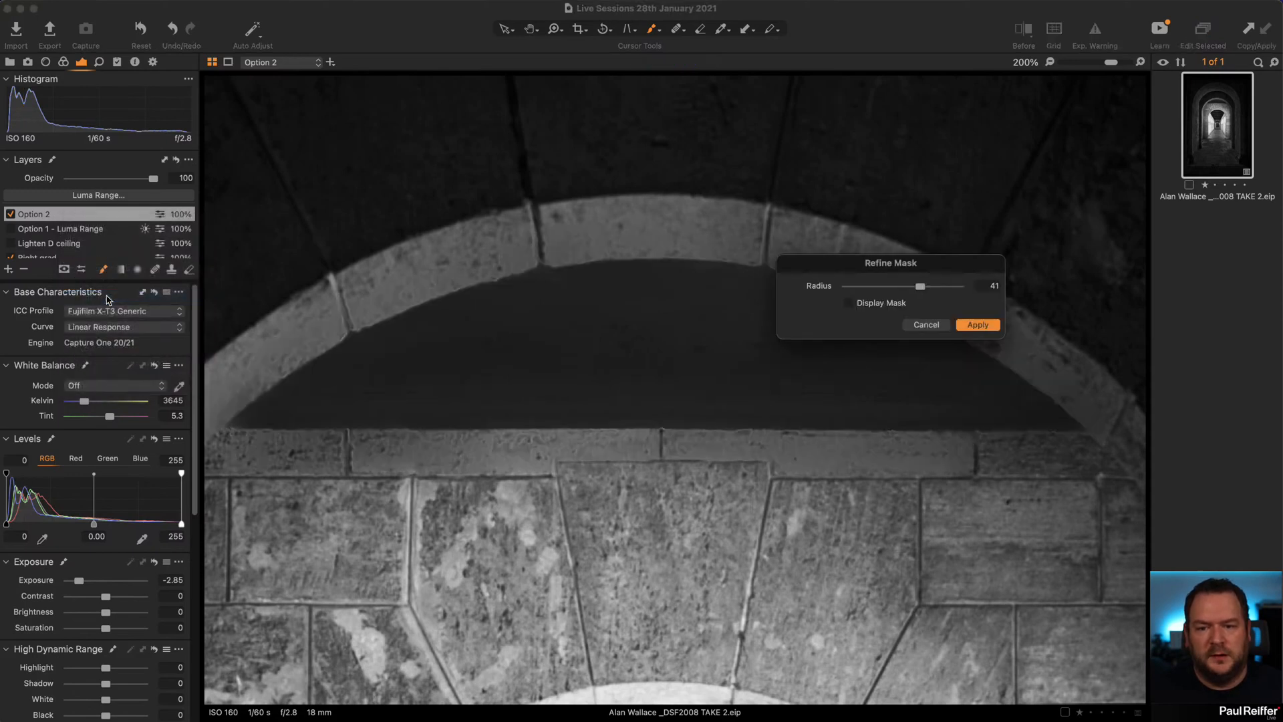
left_click_drag(859, 269, 783, 139)
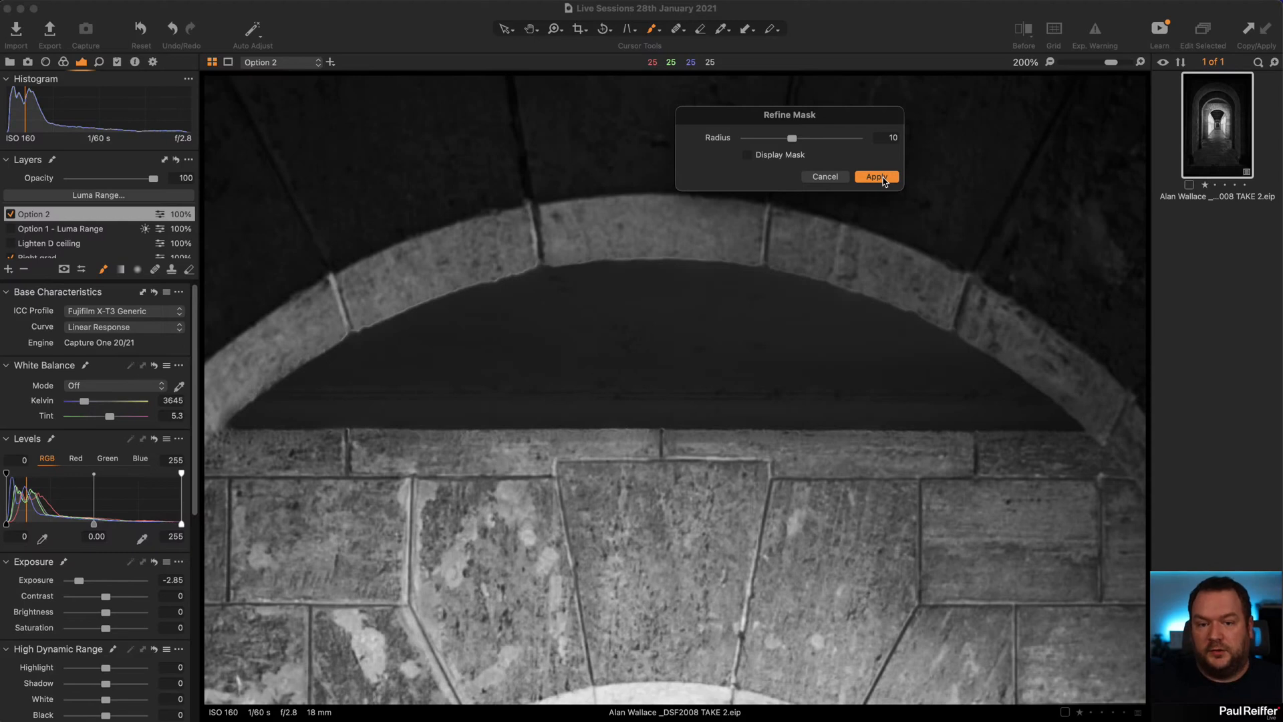
left_click(779, 156)
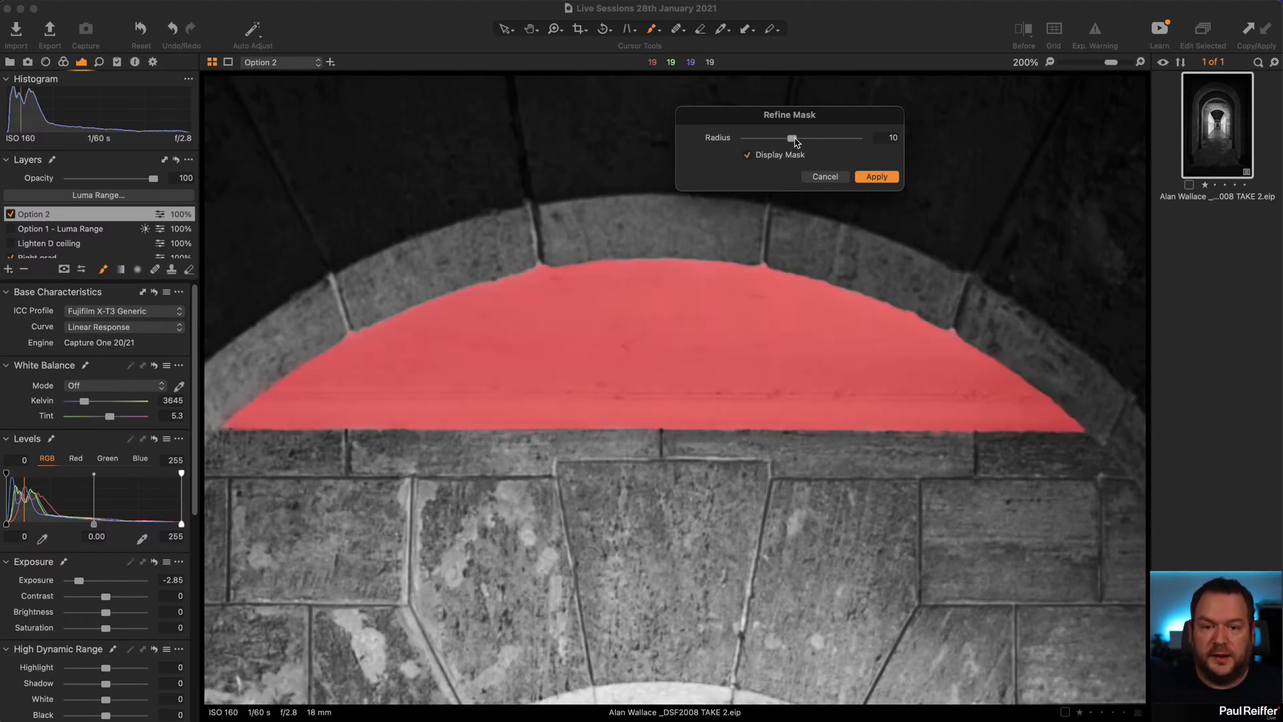
left_click_drag(765, 139, 858, 139)
left_click(748, 157)
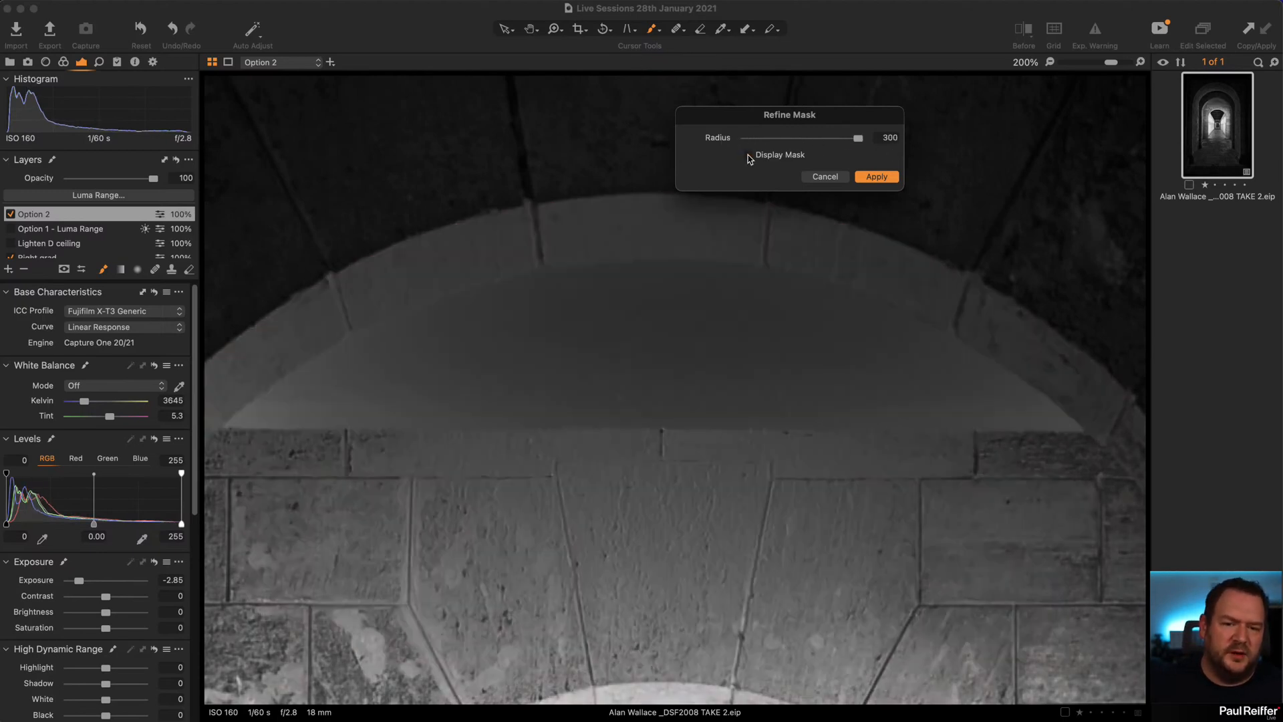
left_click_drag(831, 142, 802, 139)
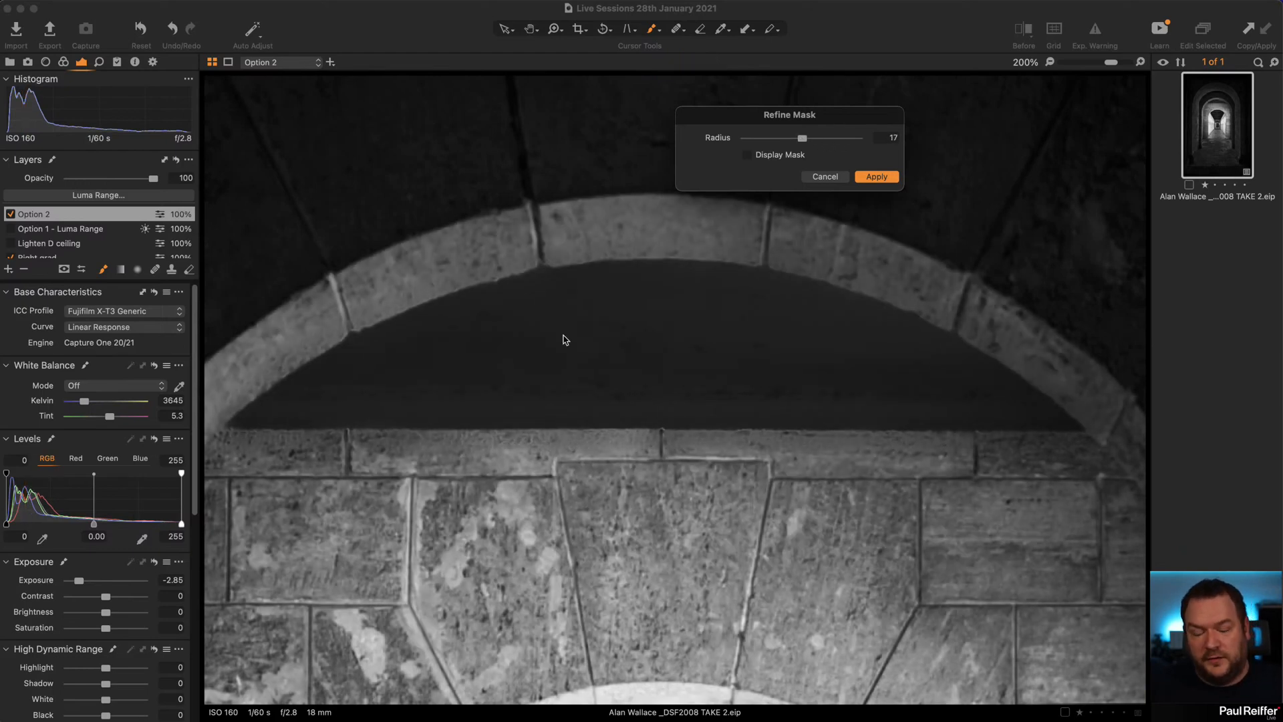
mouse_move(803, 139)
left_mouse_down()
mouse_move(779, 140)
mouse_move(814, 143)
left_mouse_up()
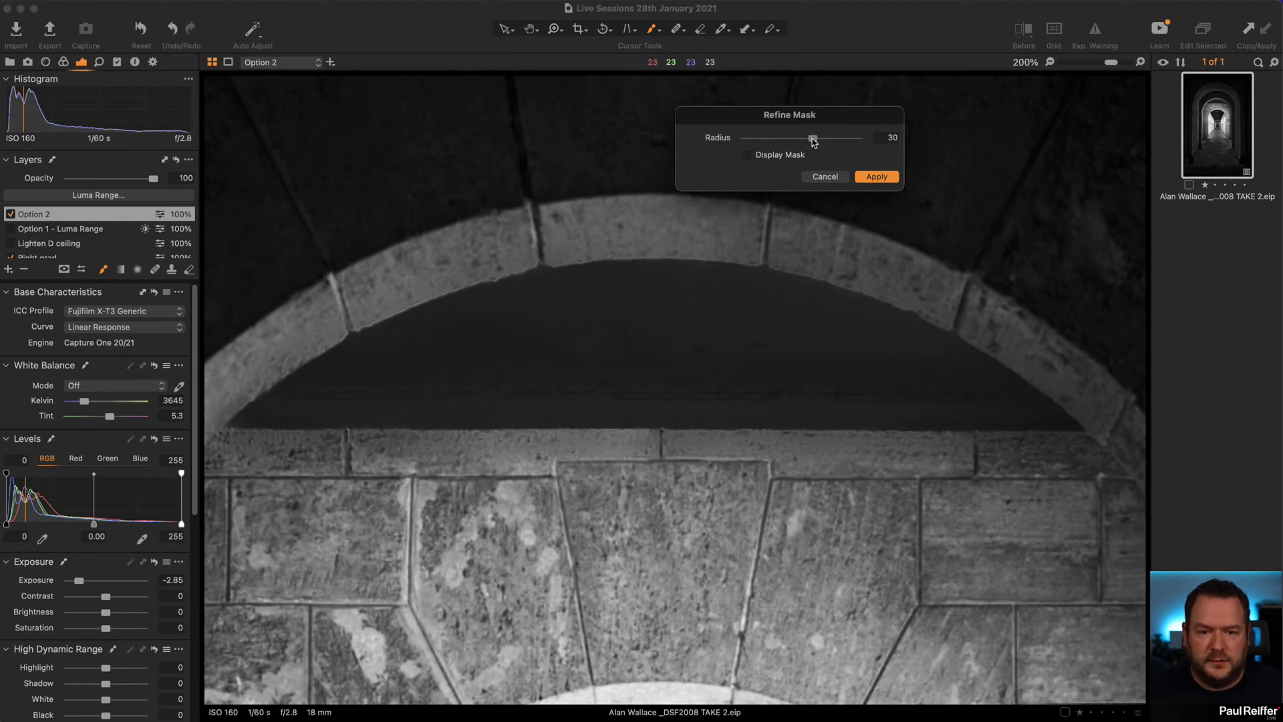
left_click(877, 177)
Raise the mask eraser's hardness and erase the spill along the stone ledge and the arch's lower right stones.
key("e")
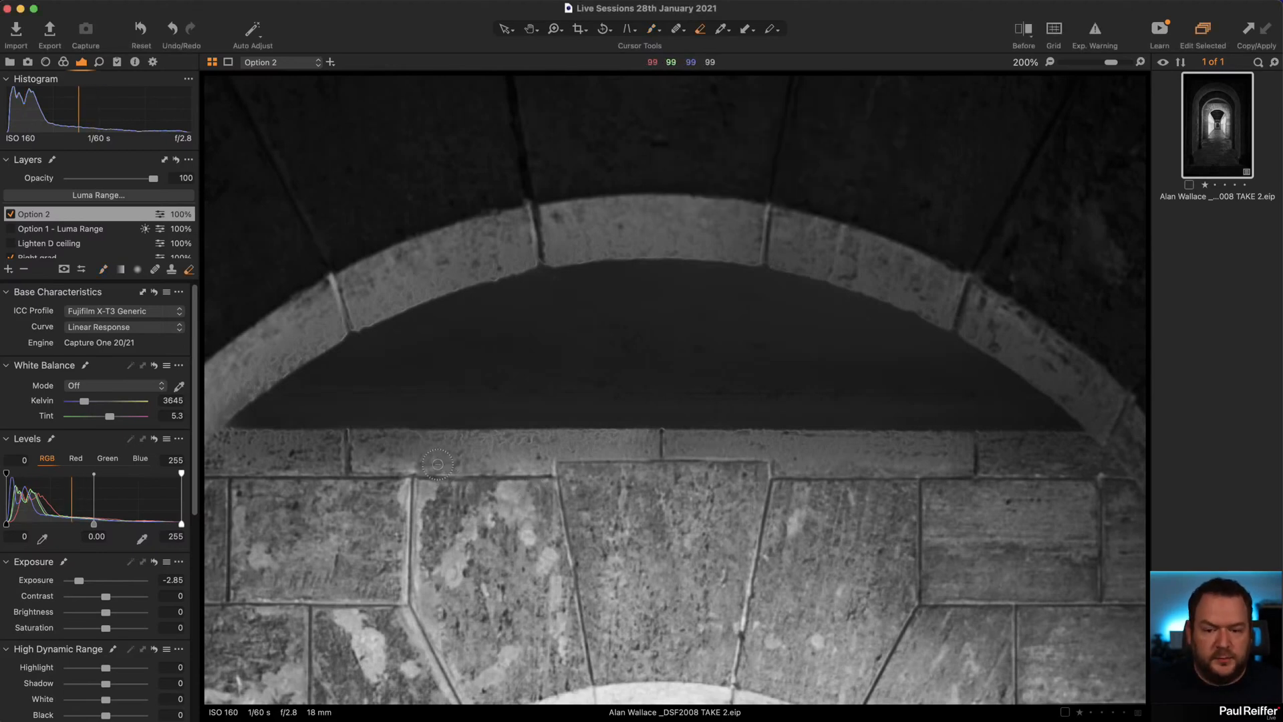
right_click(437, 464)
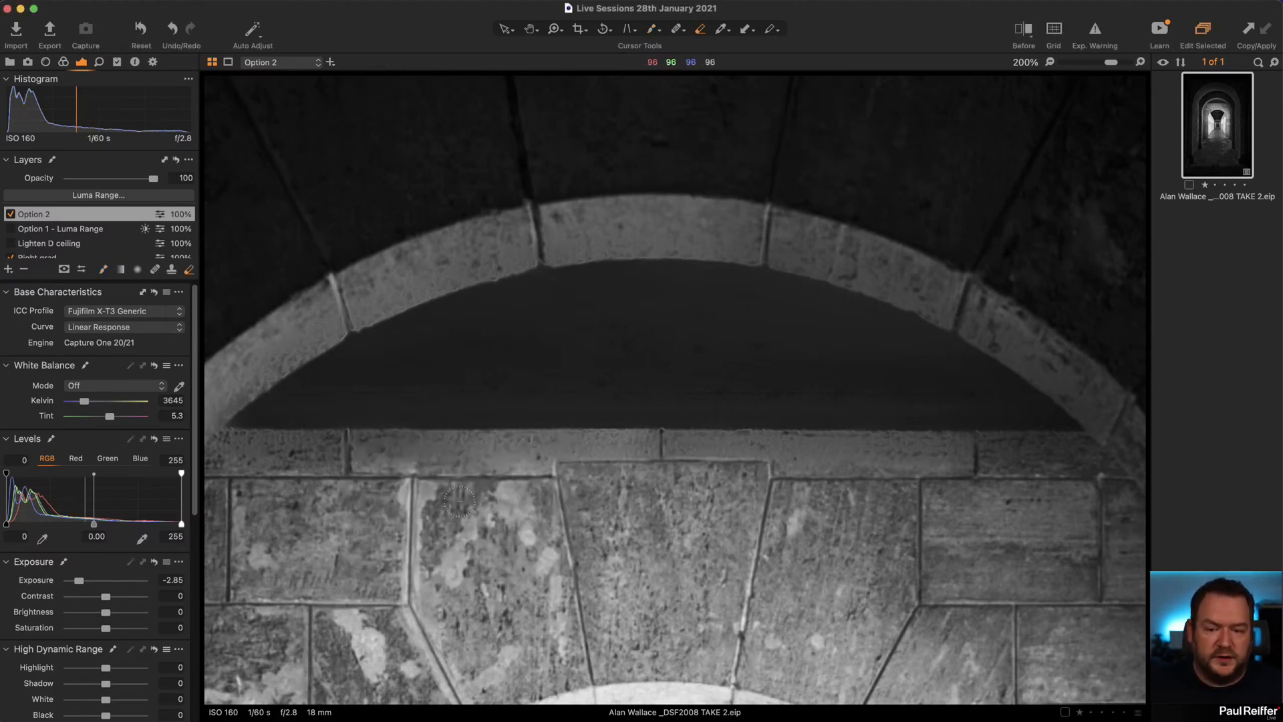
left_click_drag(269, 497, 427, 498)
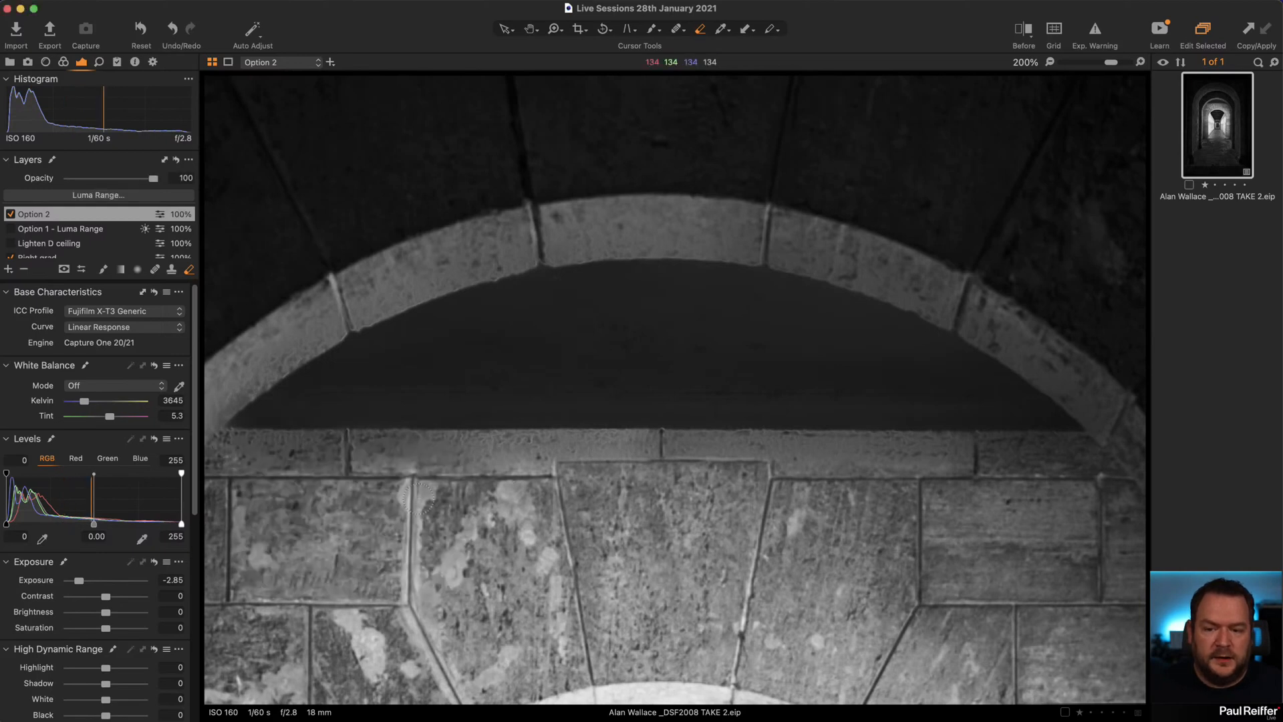
right_click(467, 505)
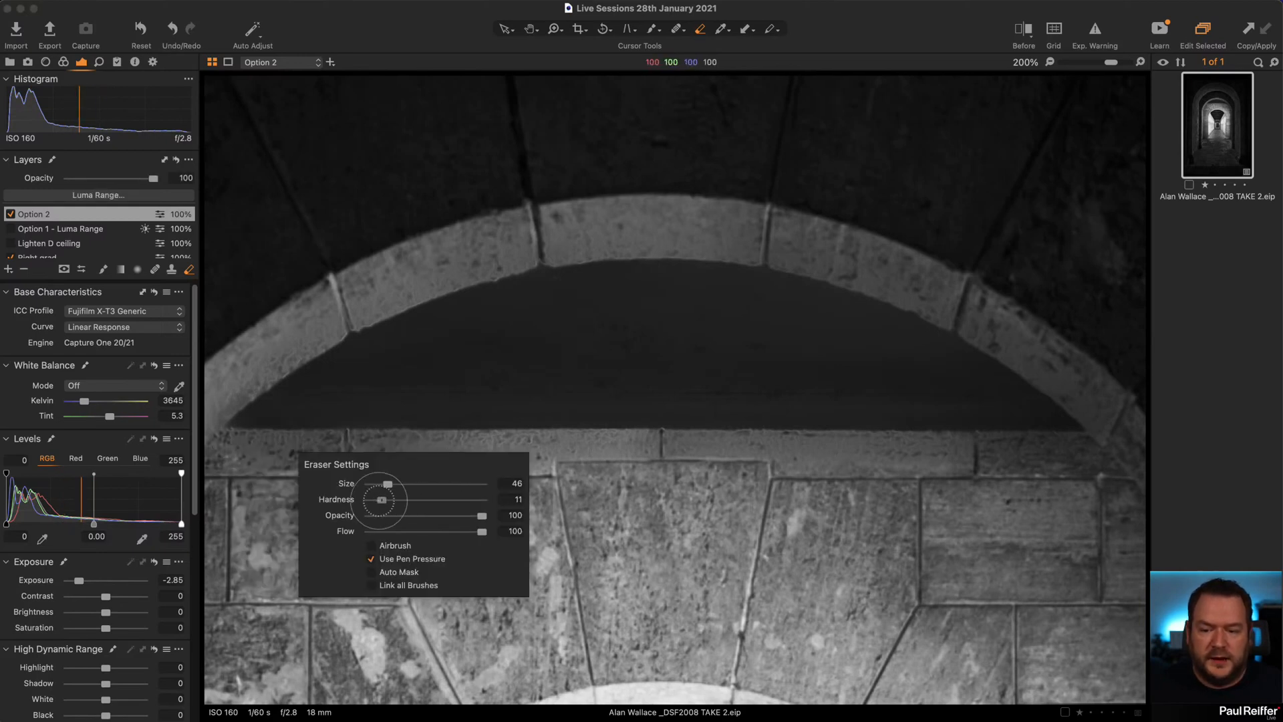
left_click_drag(381, 500, 406, 499)
mouse_move(224, 463)
left_mouse_down()
mouse_move(409, 464)
mouse_move(212, 457)
mouse_move(1131, 479)
mouse_move(1050, 461)
left_mouse_up()
mouse_move(985, 298)
left_mouse_down()
mouse_move(962, 289)
mouse_move(1089, 393)
mouse_move(1123, 395)
mouse_move(1091, 379)
mouse_move(1135, 441)
left_mouse_up()
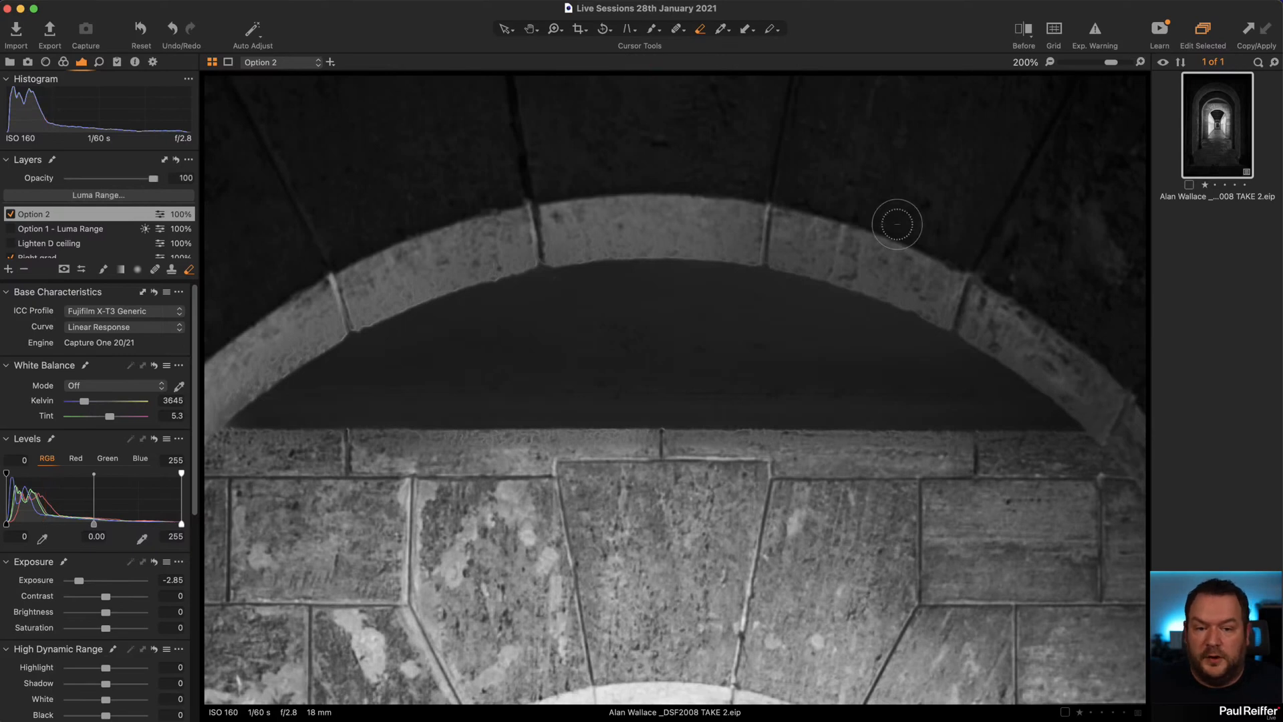
Erase the remaining mask spill from the arch stones on both sides, checking the edges with the mask overlay.
mouse_move(897, 224)
left_mouse_down()
mouse_move(982, 286)
mouse_move(724, 219)
mouse_move(884, 262)
mouse_move(1029, 324)
left_mouse_up()
mouse_move(475, 240)
left_mouse_down()
mouse_move(779, 221)
mouse_move(568, 227)
mouse_move(575, 218)
mouse_move(431, 252)
mouse_move(477, 252)
mouse_move(341, 292)
mouse_move(389, 285)
mouse_move(345, 303)
mouse_move(499, 244)
mouse_move(224, 369)
left_mouse_up()
mouse_move(298, 329)
left_mouse_down()
mouse_move(301, 343)
mouse_move(190, 407)
mouse_move(225, 443)
left_mouse_up()
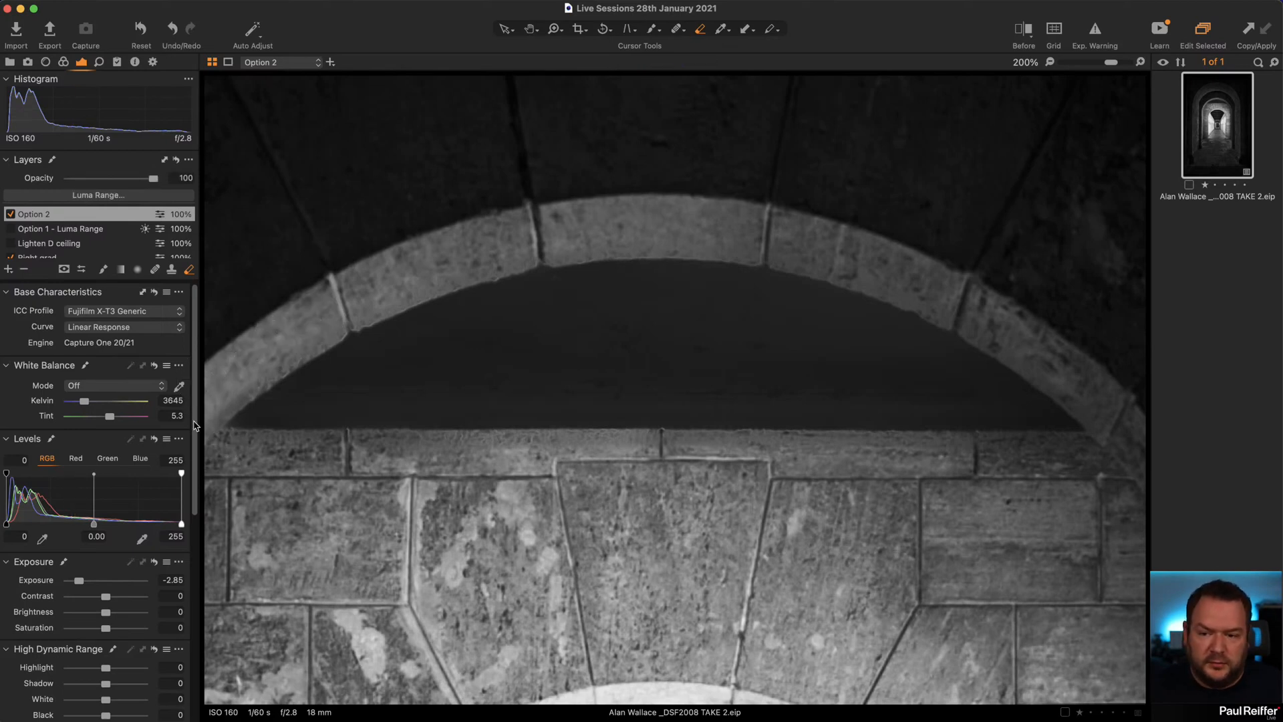
mouse_move(247, 372)
left_mouse_down()
mouse_move(194, 434)
mouse_move(292, 463)
mouse_move(205, 461)
mouse_move(456, 463)
left_mouse_up()
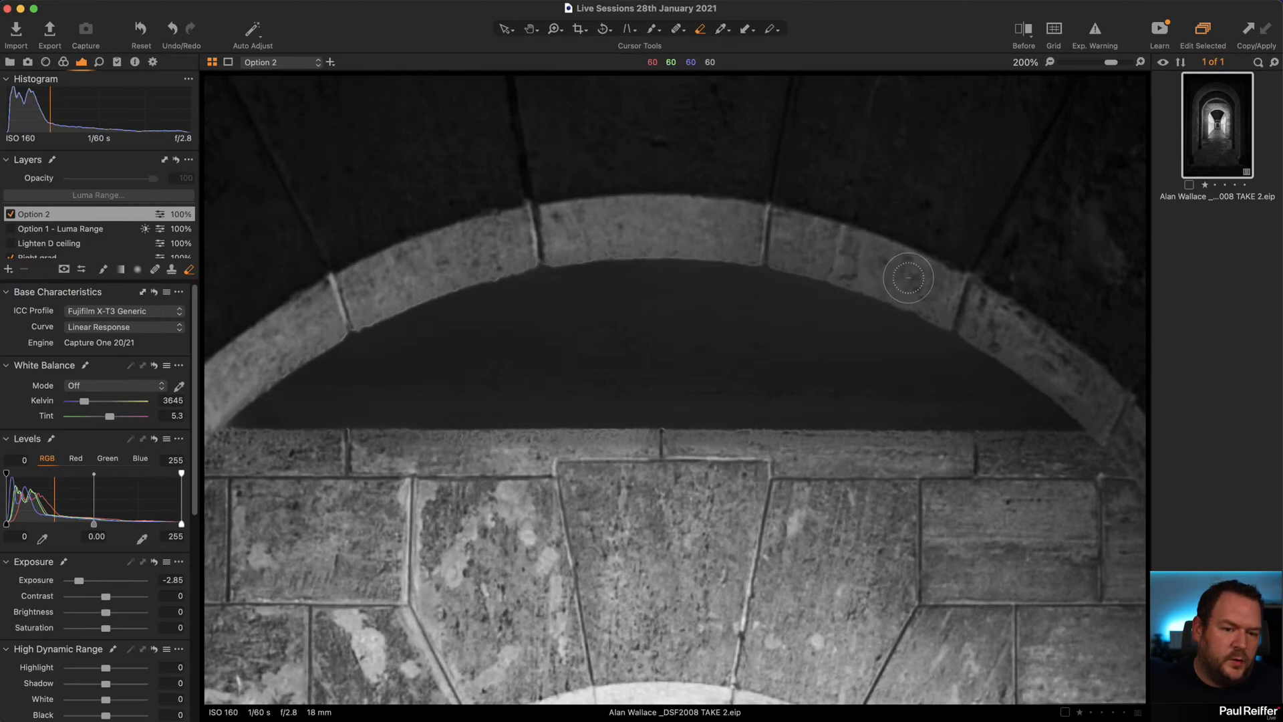
left_click_drag(908, 278, 1126, 419)
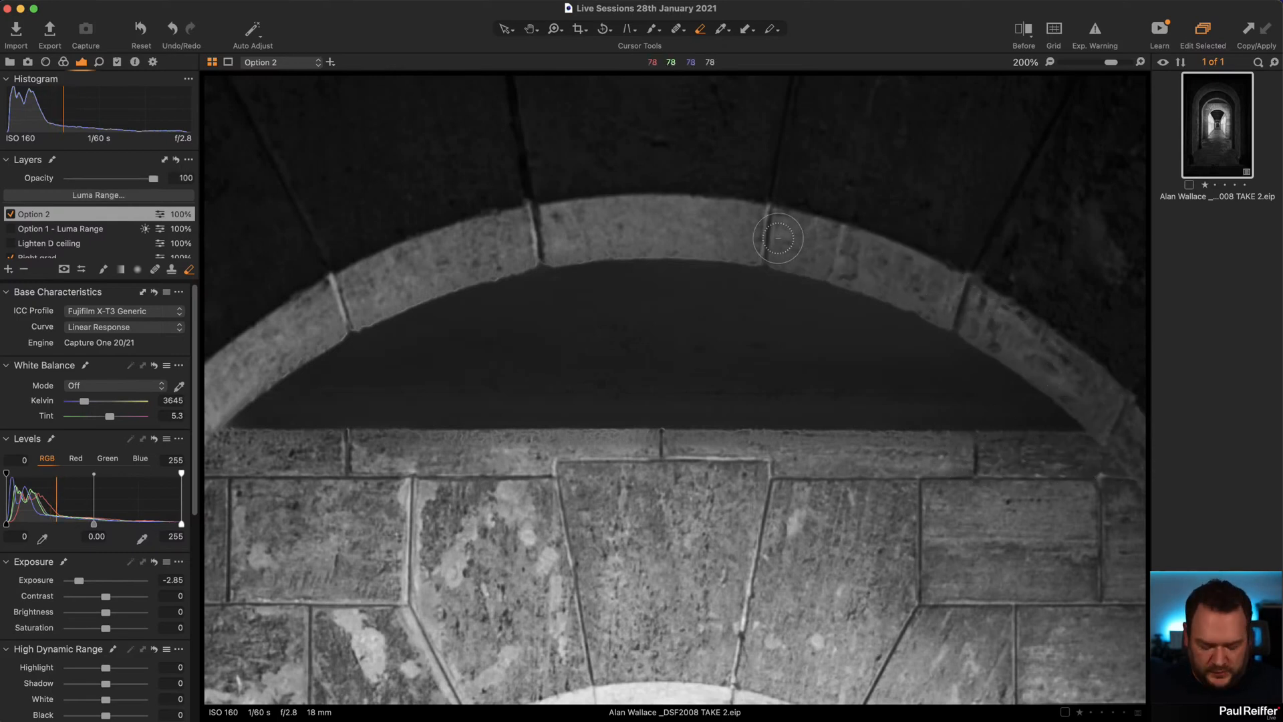
key("m")
left_click_drag(766, 234, 959, 283)
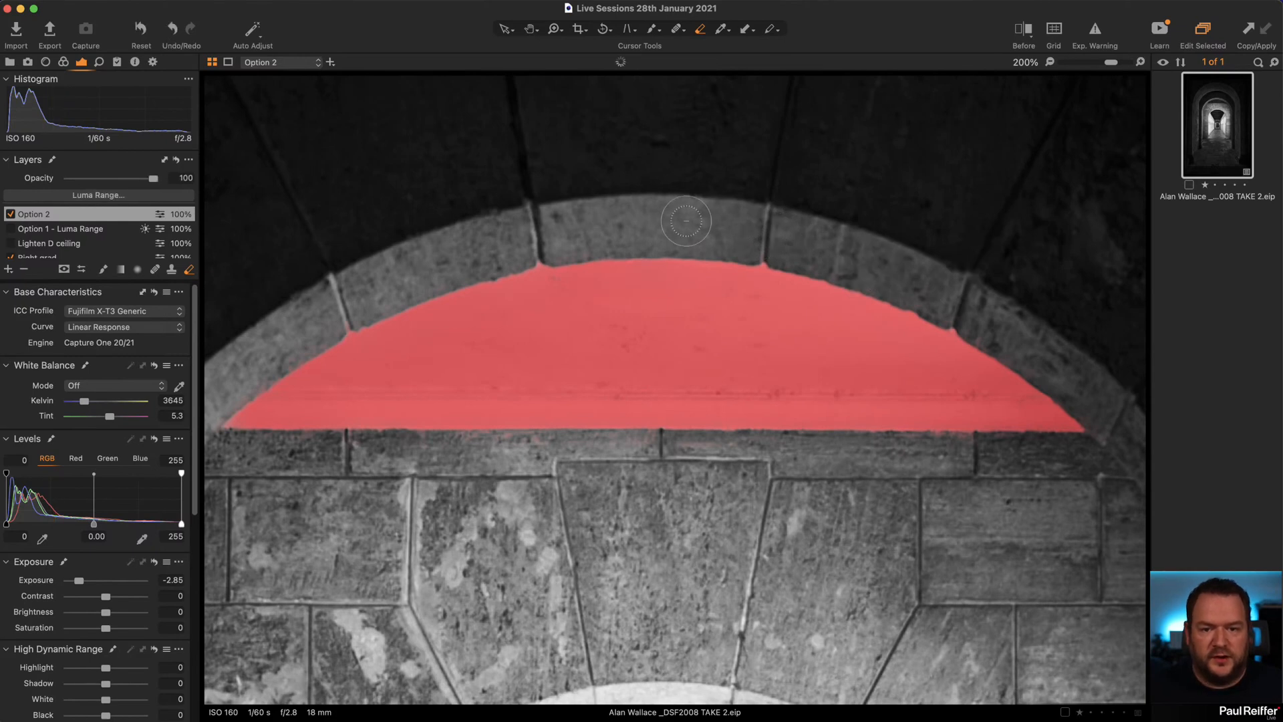
key("m")
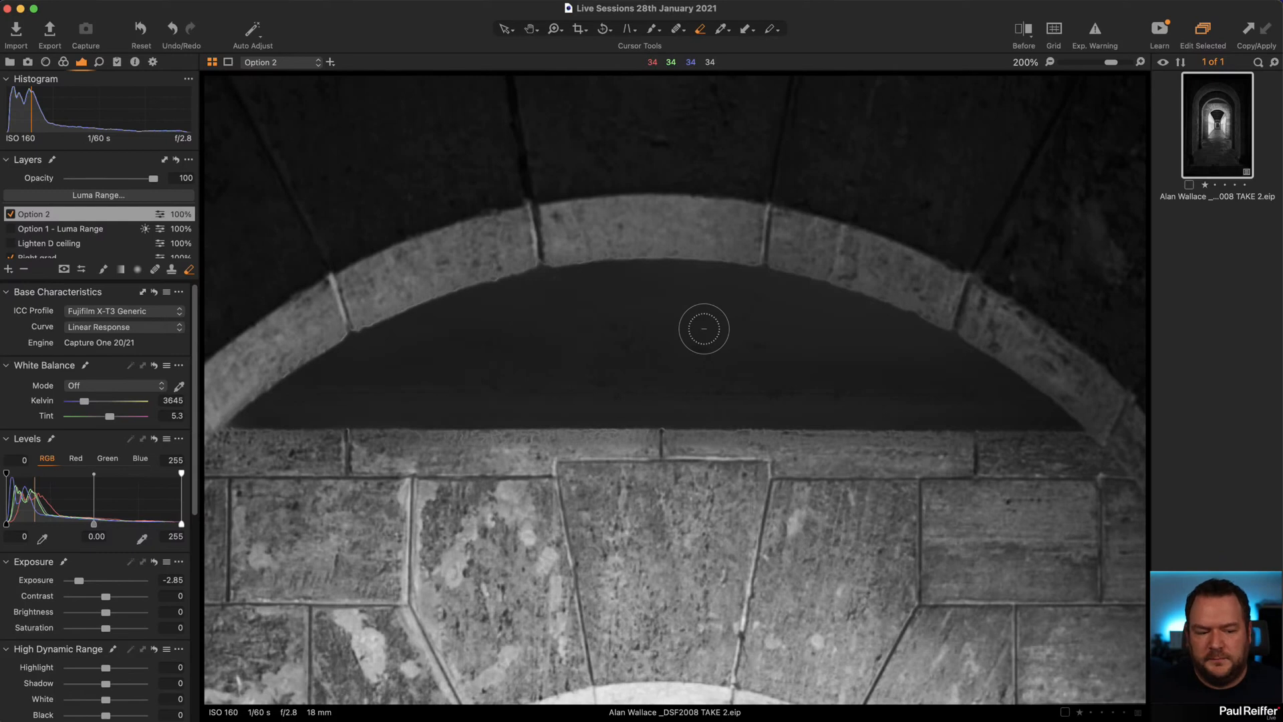
Feather the Option 2 layer's mask with a radius of 0.5, trying a much larger radius before applying.
right_click(49, 215)
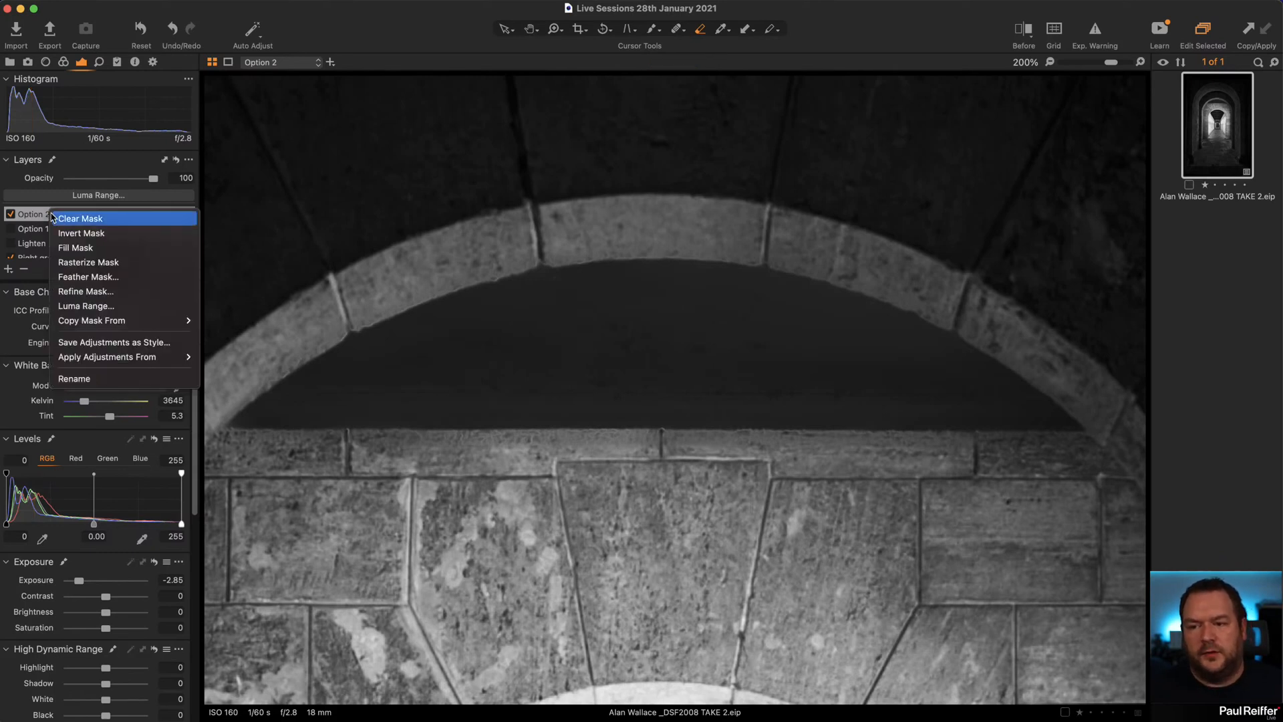
left_click(103, 281)
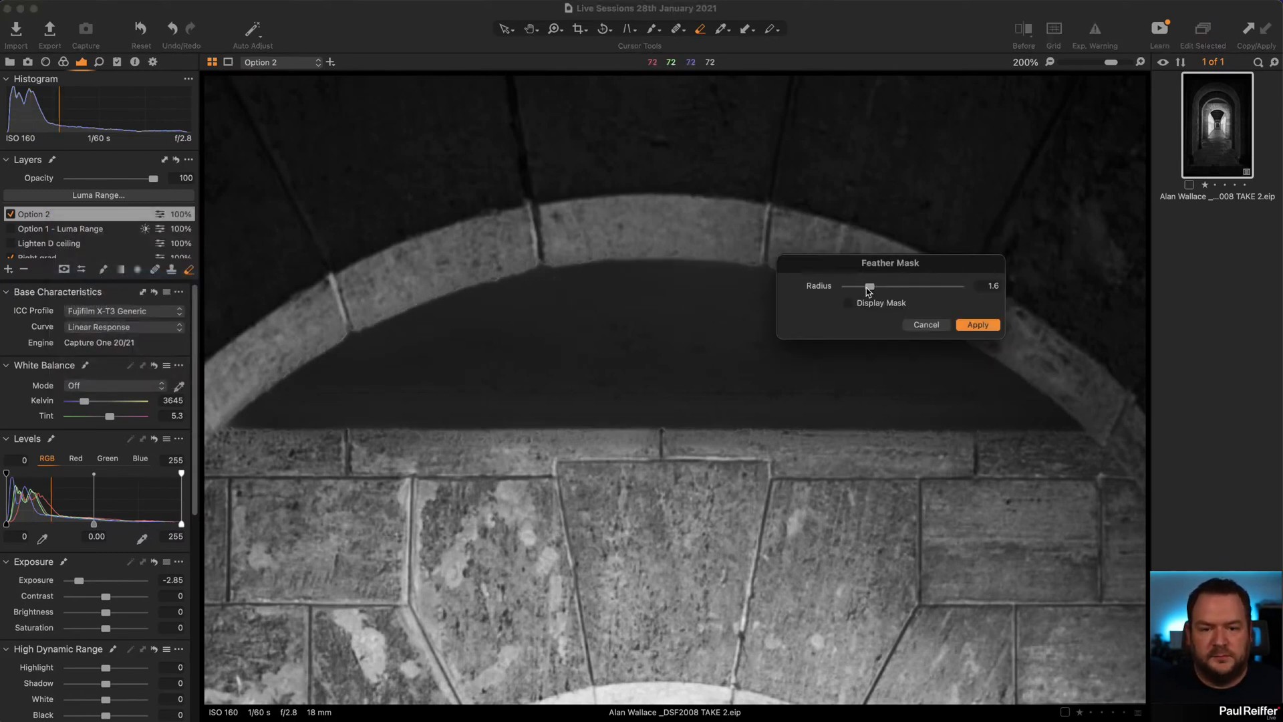
left_click_drag(867, 286, 940, 287)
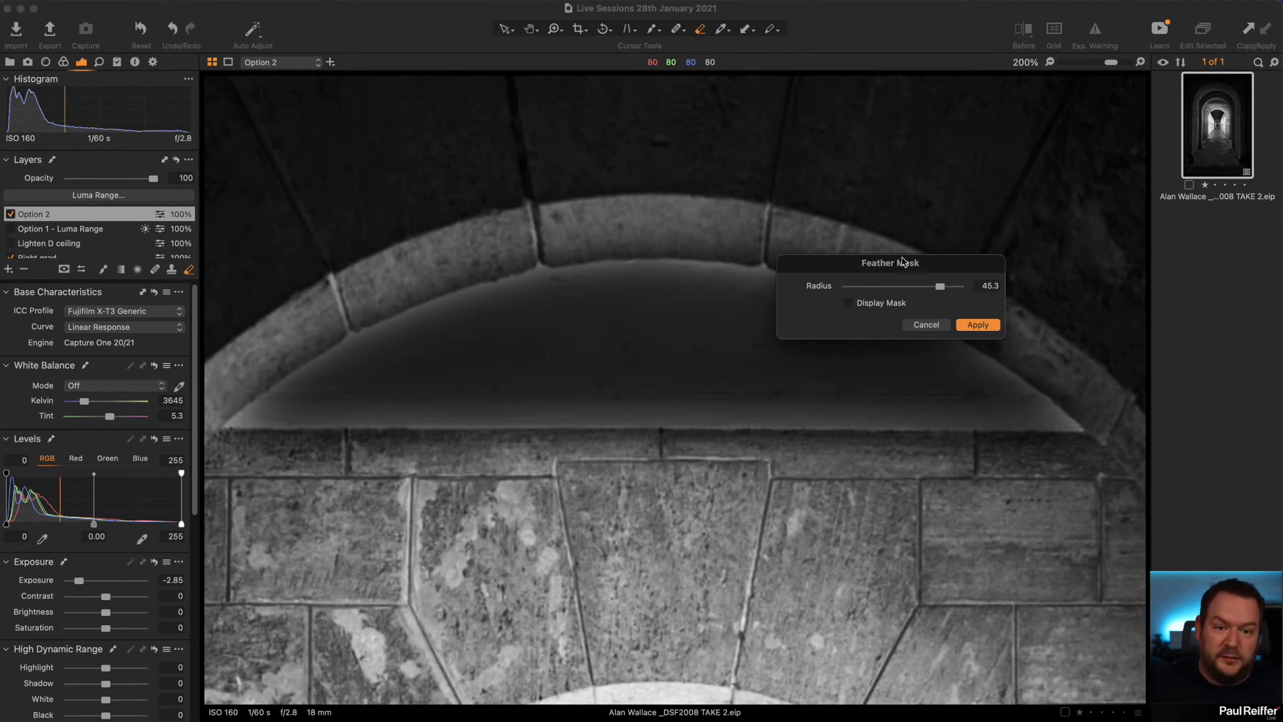
left_click_drag(939, 286, 857, 292)
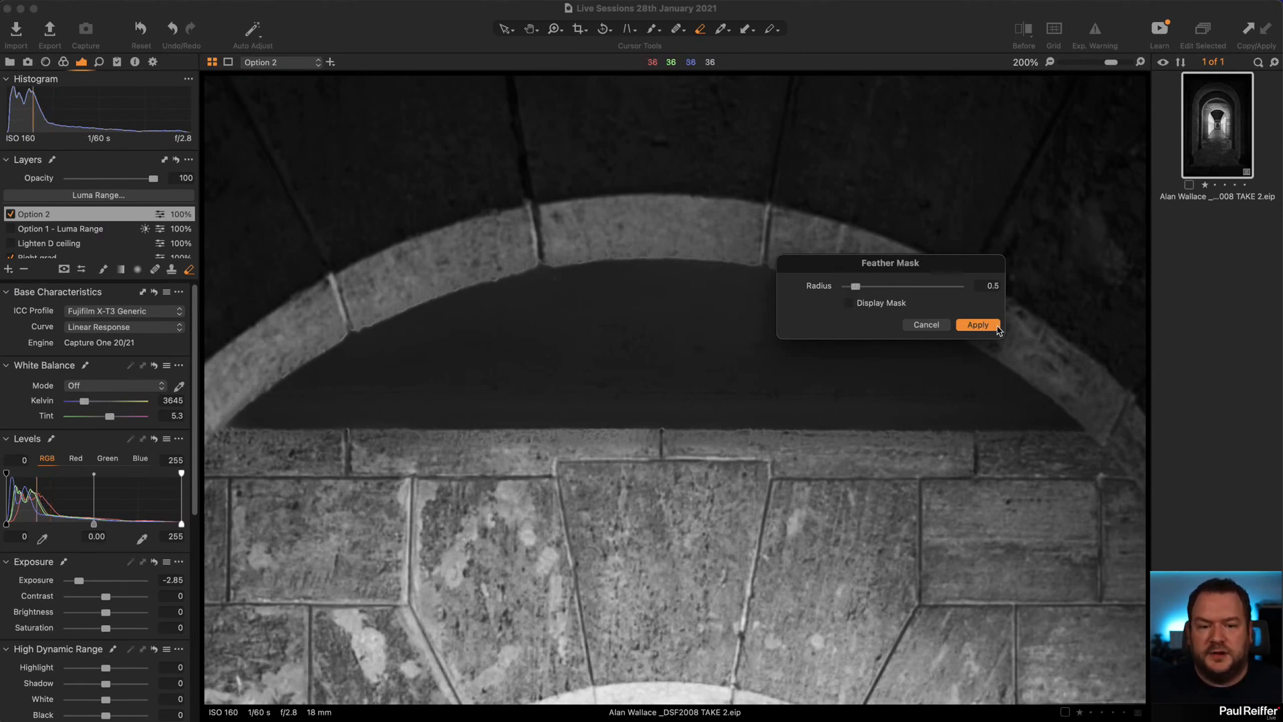
left_click(977, 325)
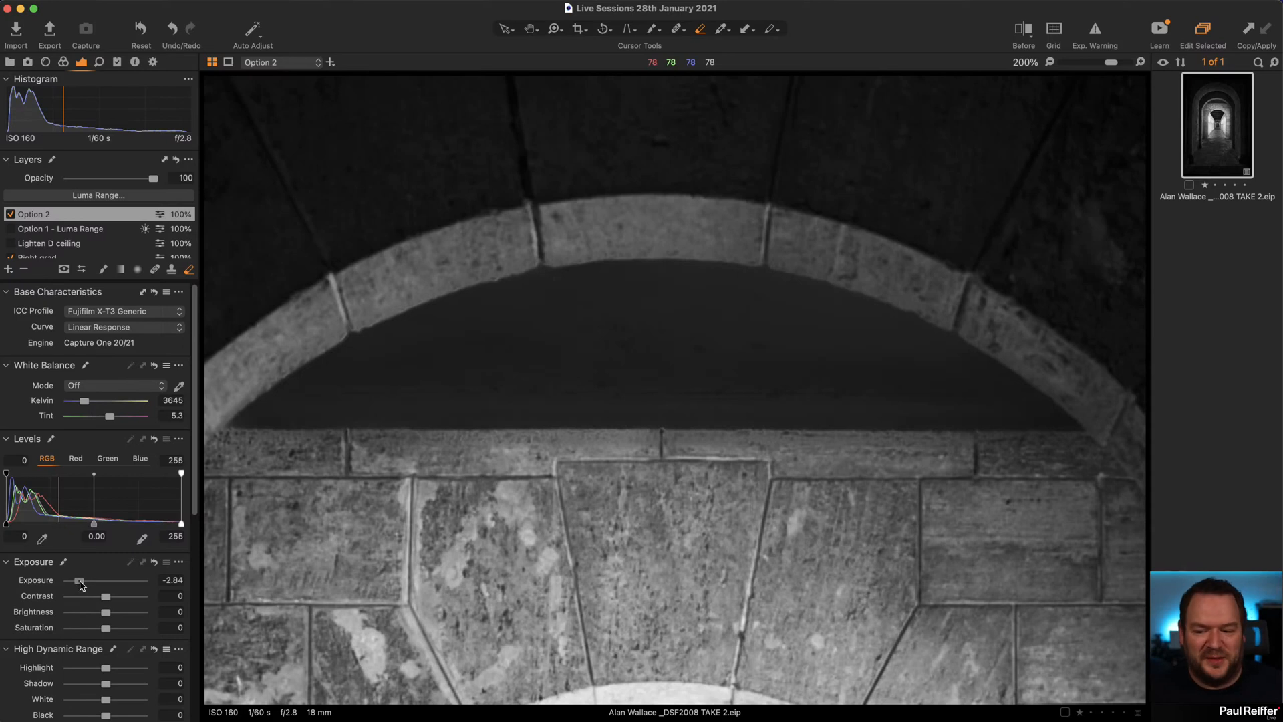
Set the Option 2 layer's Exposure to -1.69 and Brightness to -23.
left_click_drag(80, 585, 89, 614)
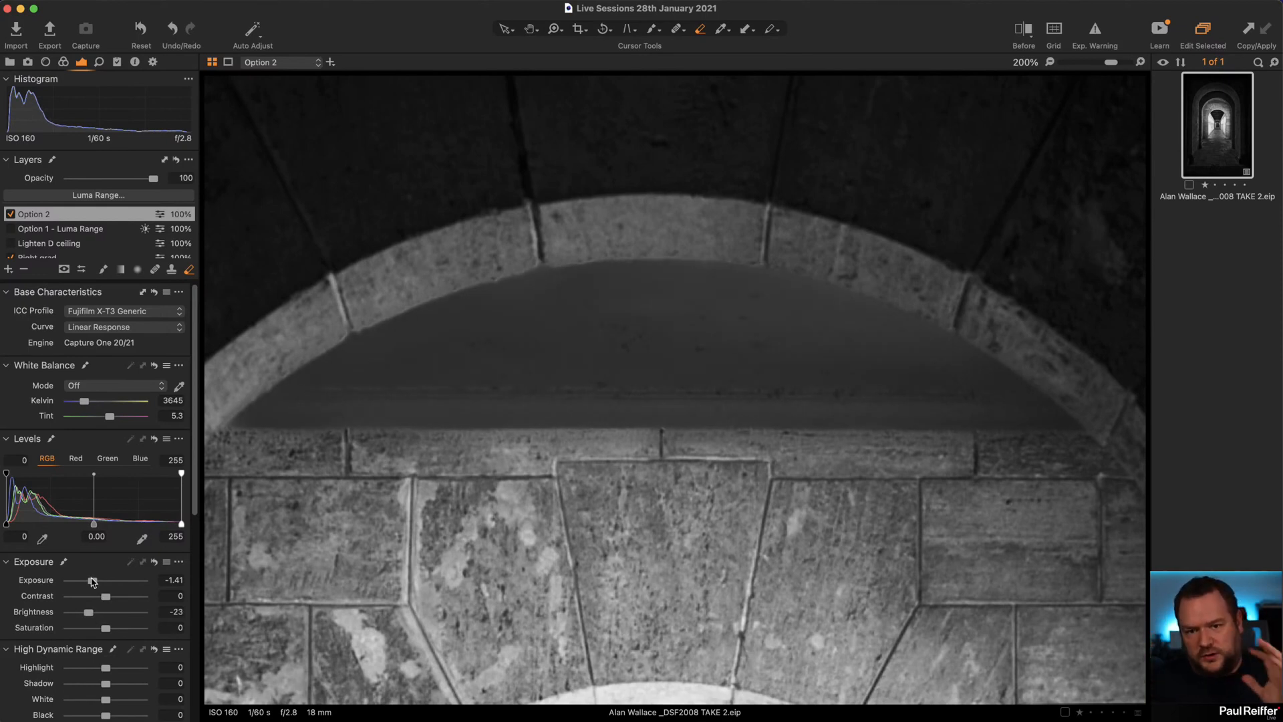
left_click_drag(93, 581, 91, 584)
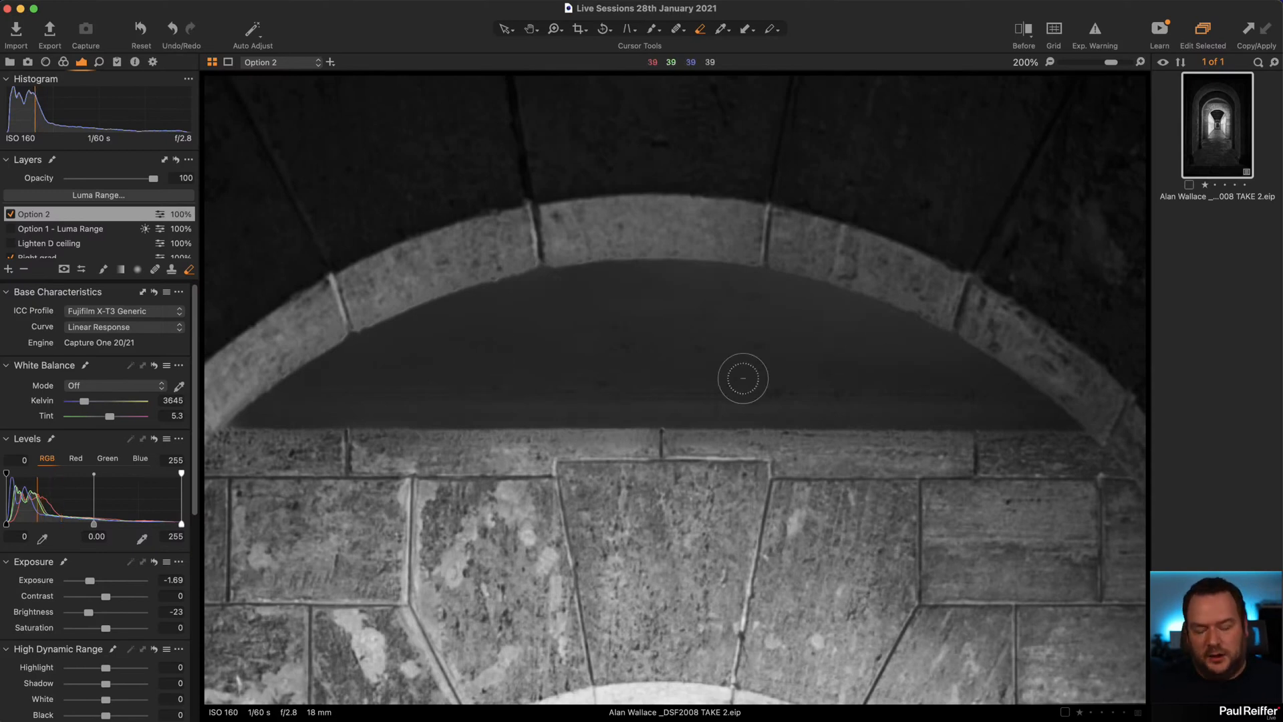
Compare the Option 2 layer with the Lighten D ceiling layer by toggling their visibility, and view the whole photo.
left_click(10, 246)
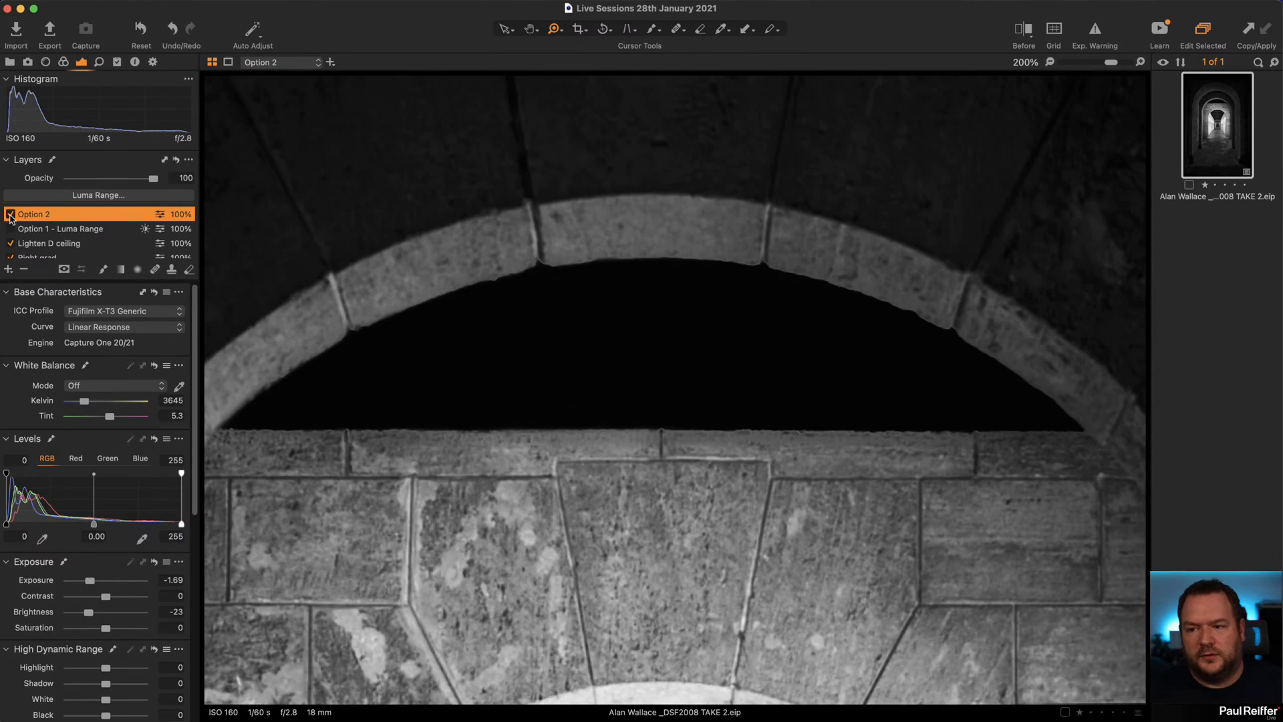
left_click(10, 214)
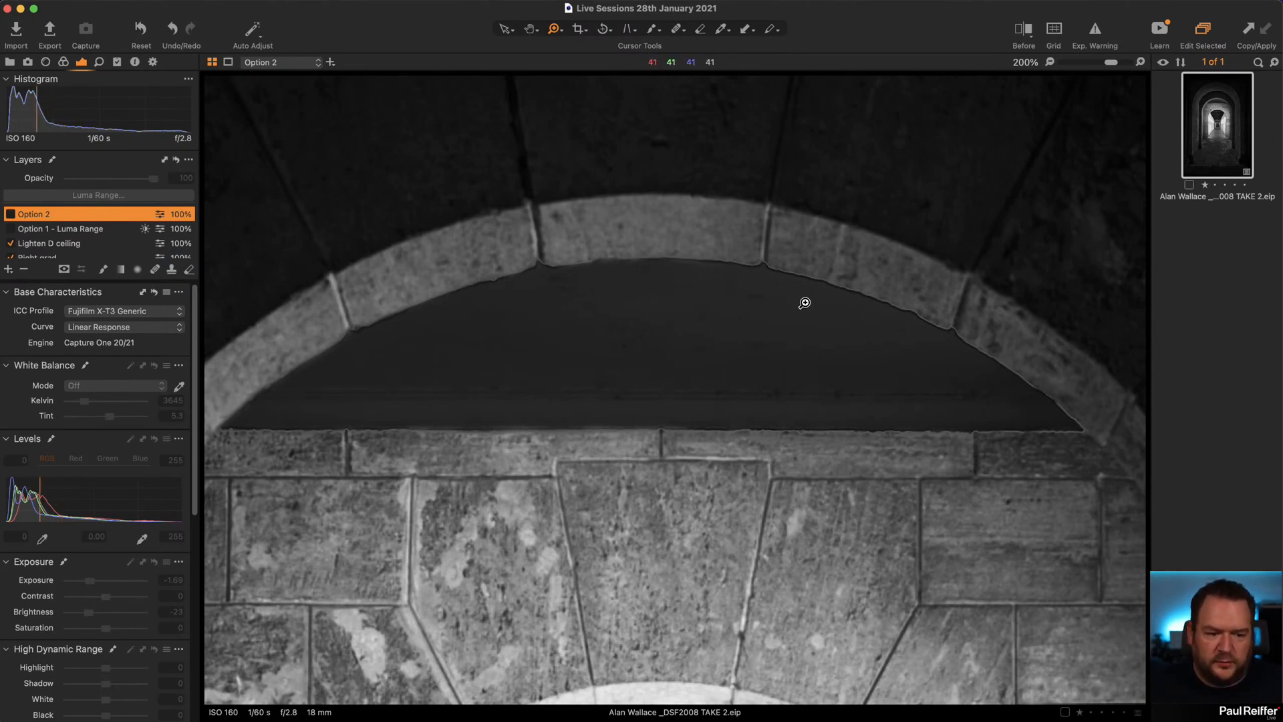
left_click(10, 243)
left_click(10, 213)
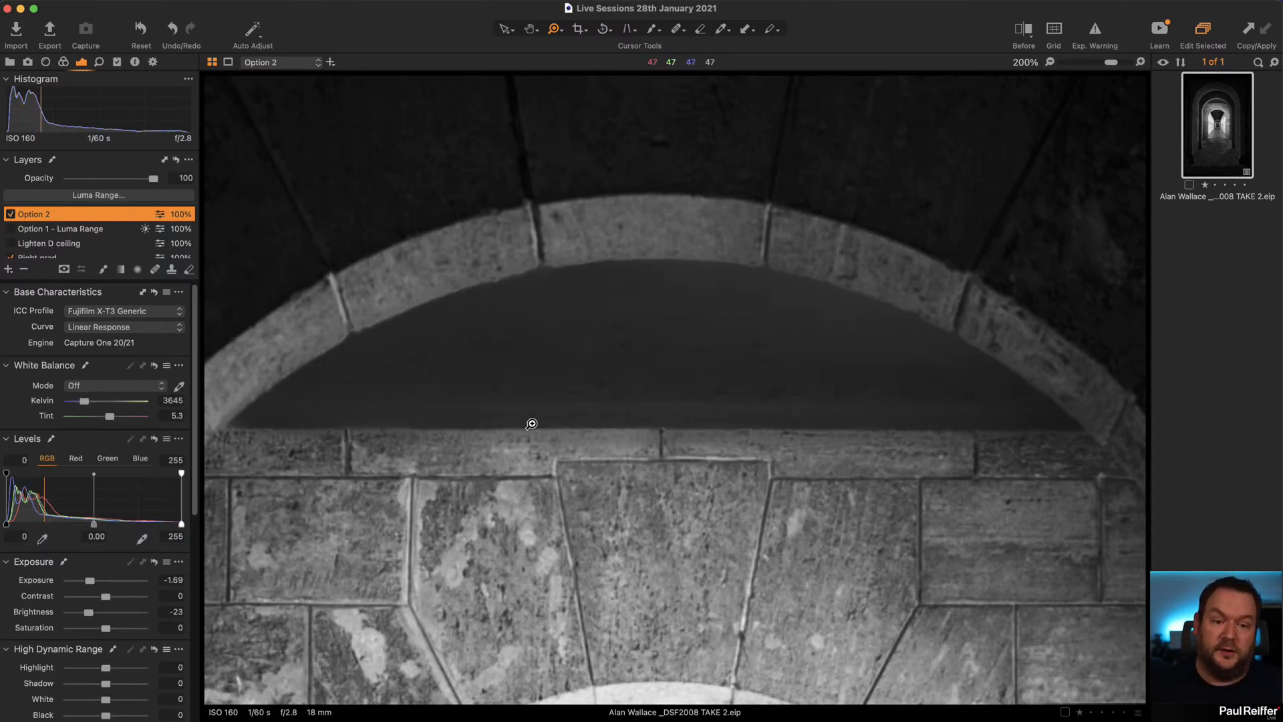
left_click(626, 346, "alt")
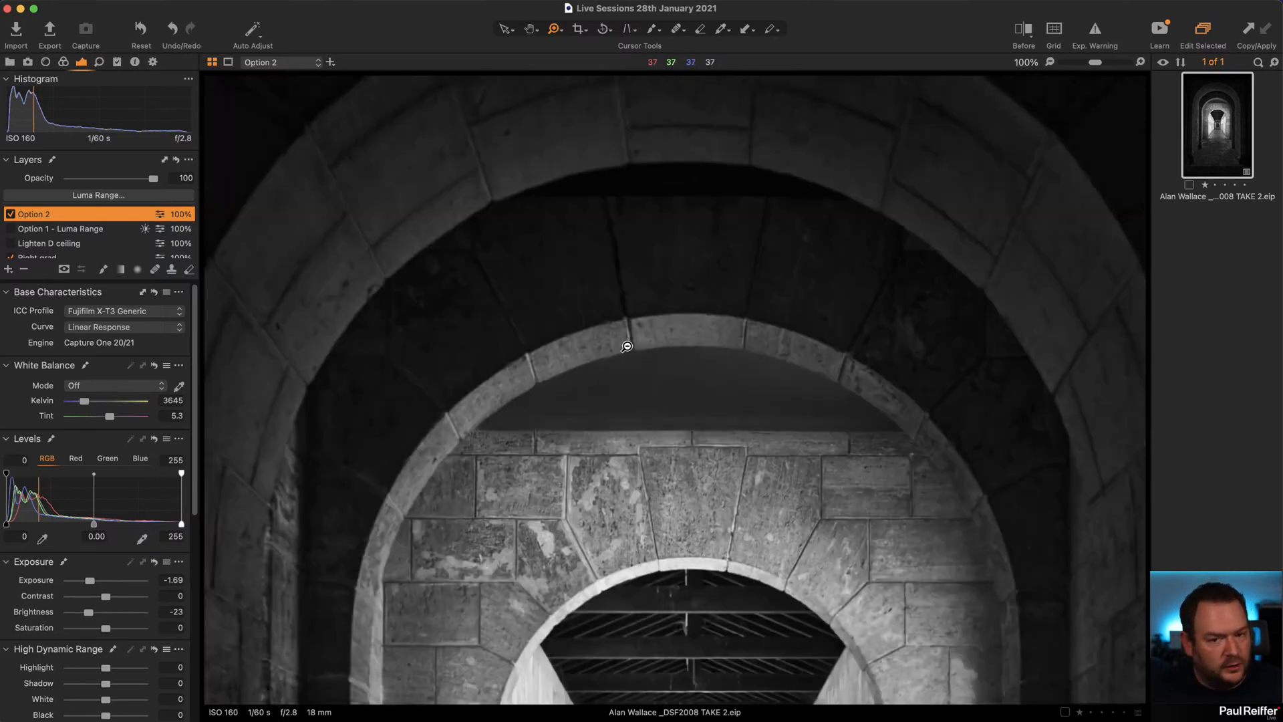
left_click(711, 473, "alt")
left_click(710, 348, "alt")
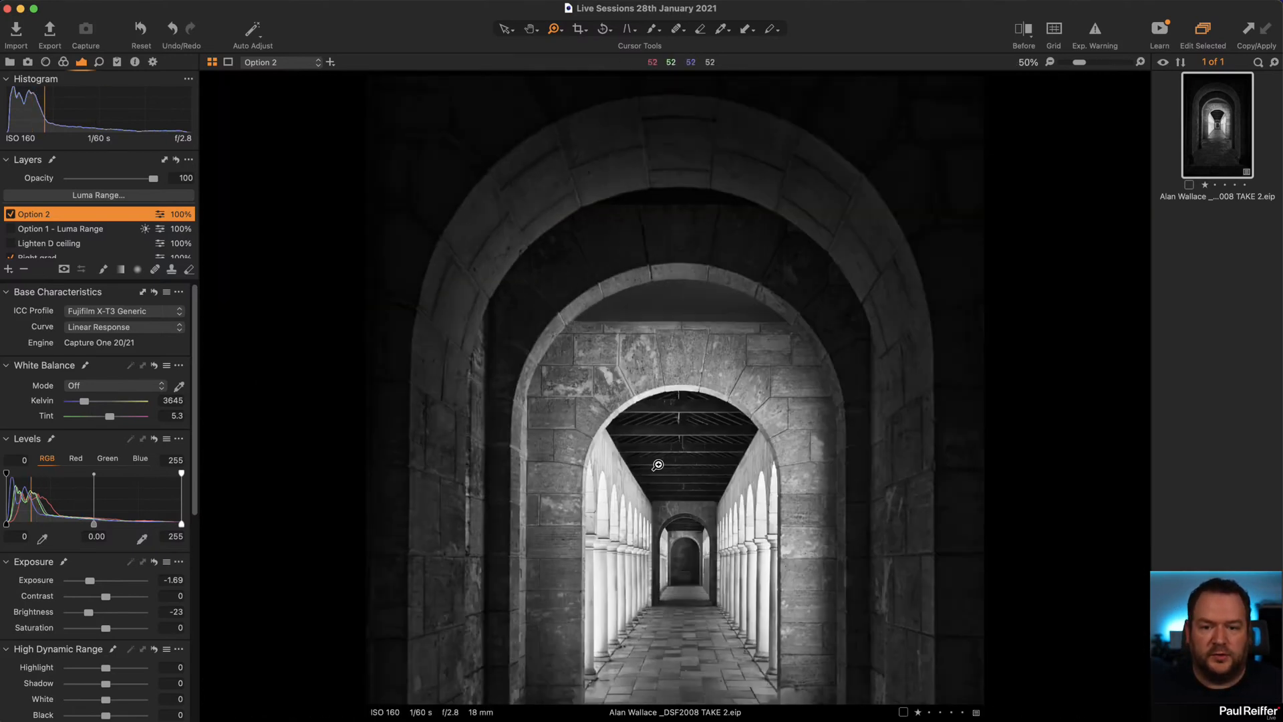
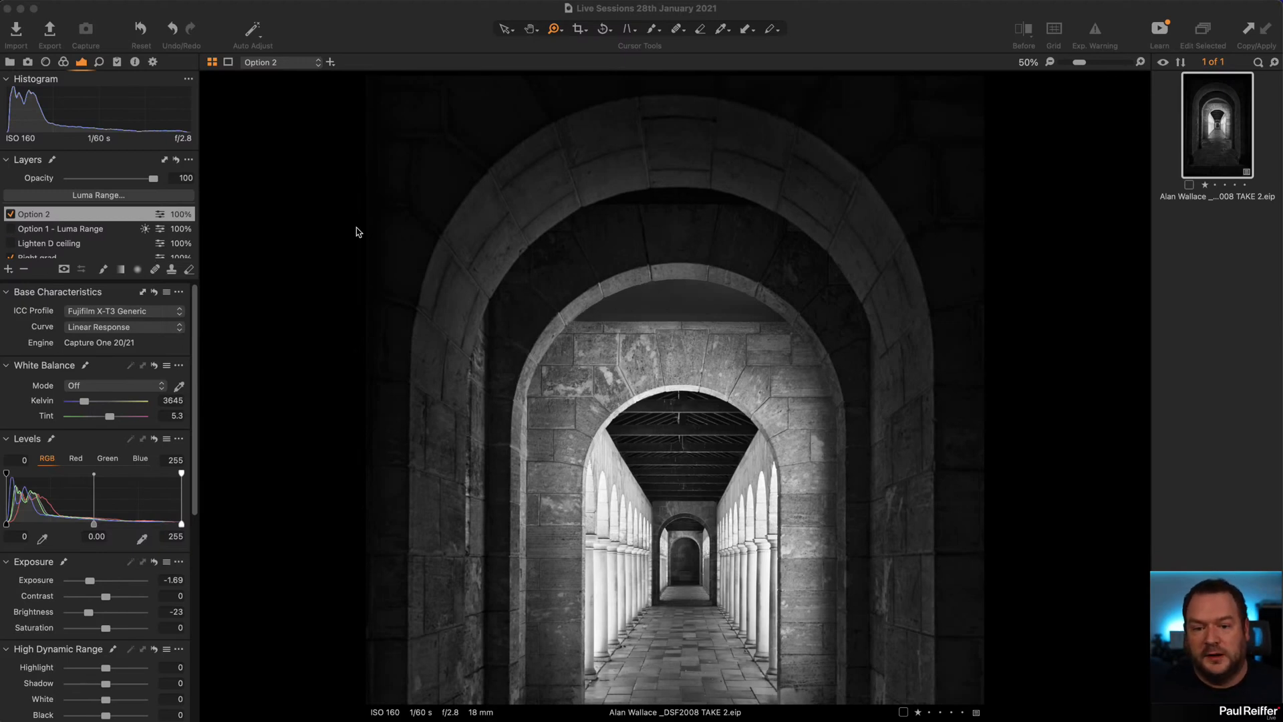
Clone the photo's variant and, in the clone, enable the Lighten D ceiling layer and disable Option 2.
right_click(1210, 127)
left_click(1223, 181)
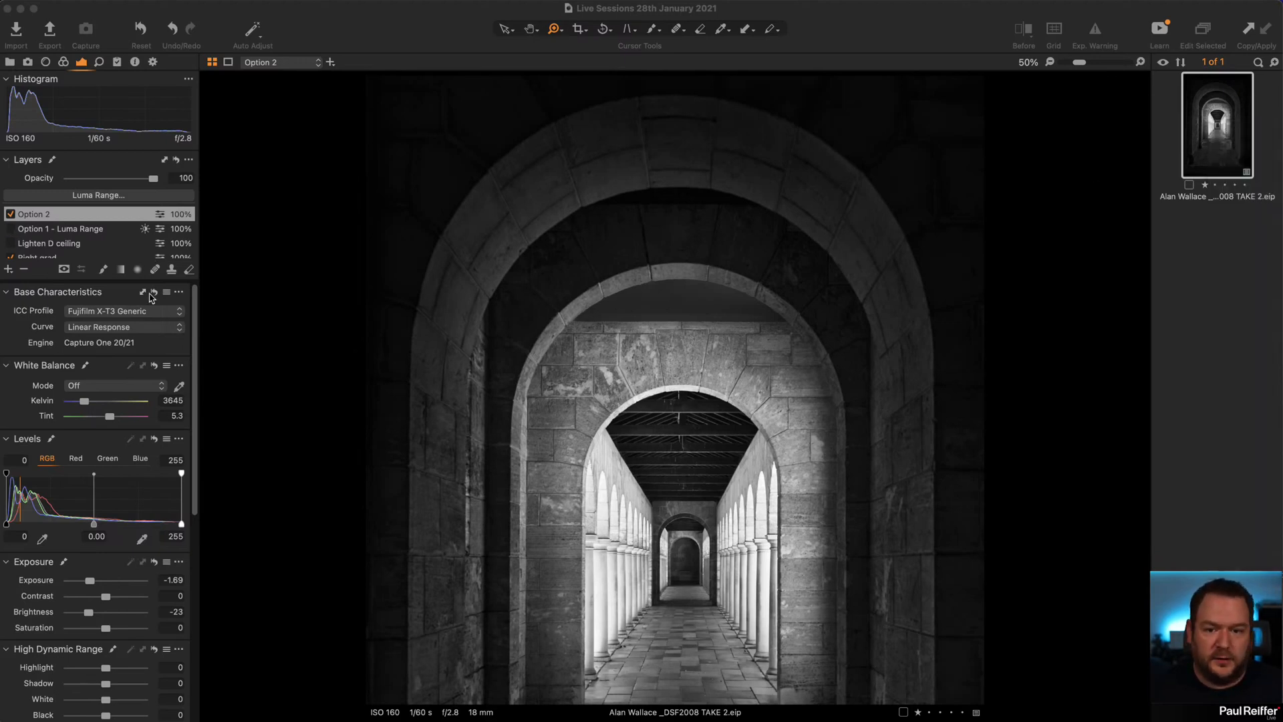
left_click(9, 244)
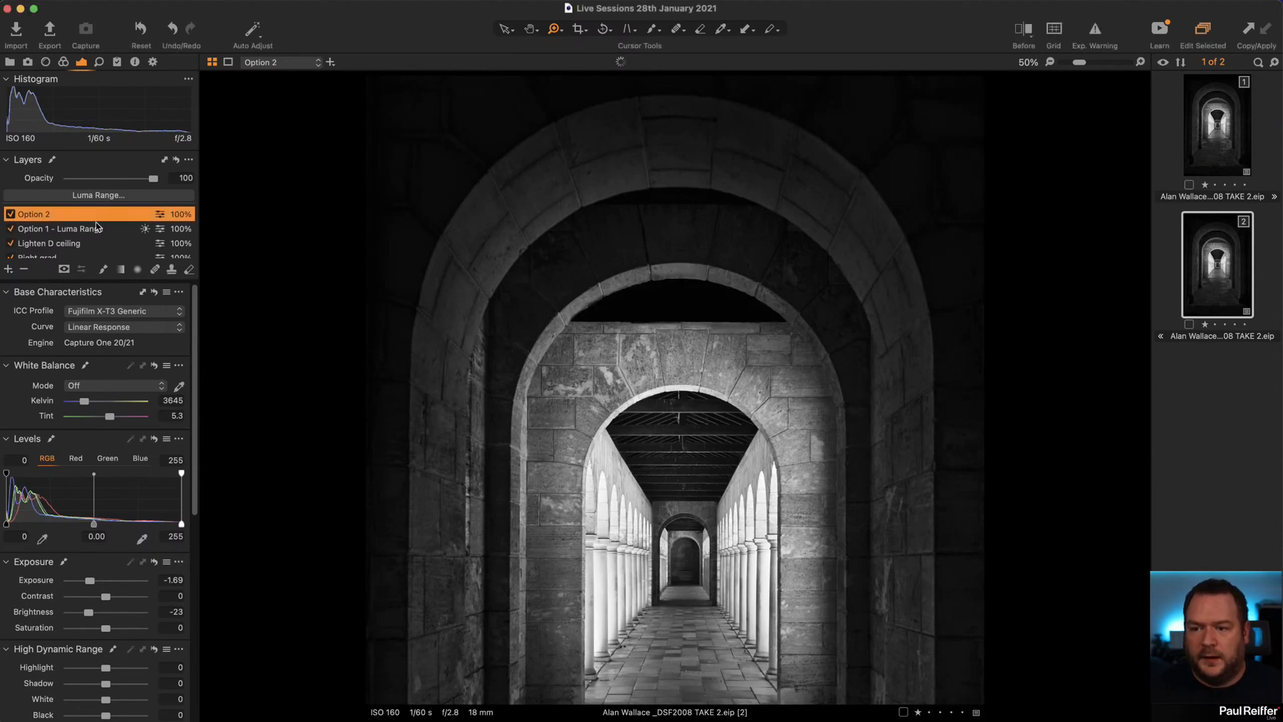
left_click(10, 214)
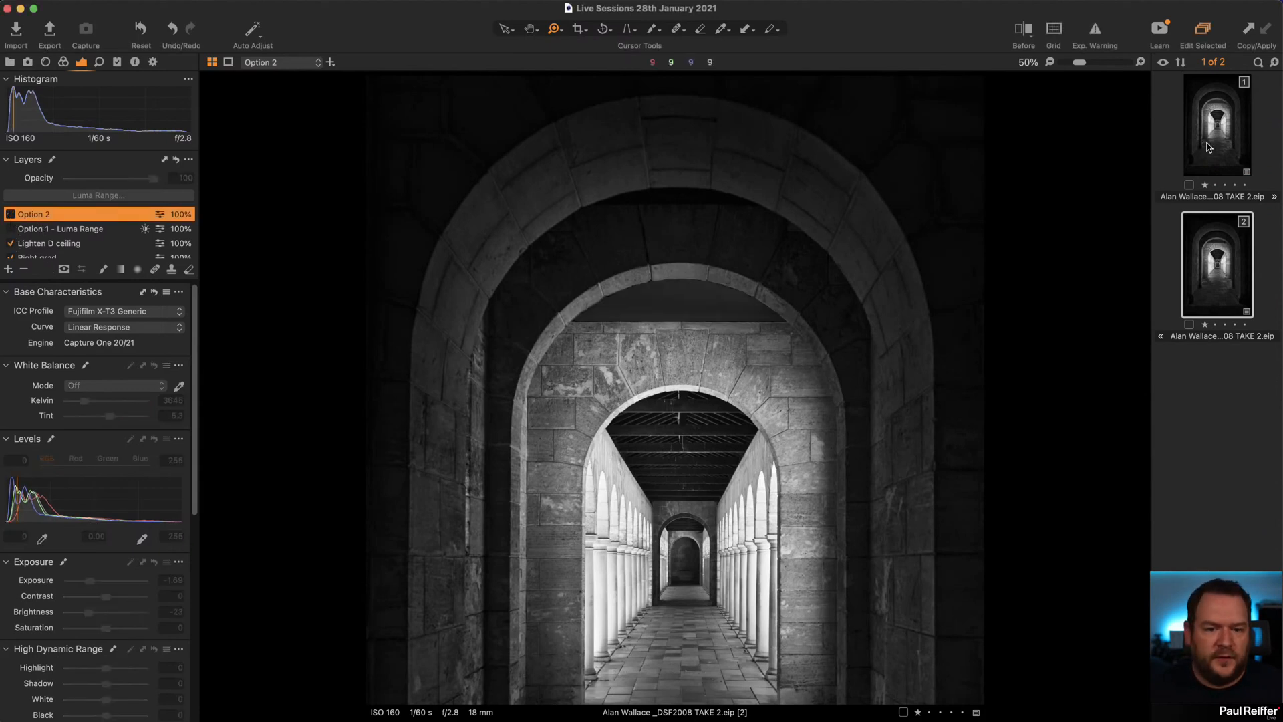
Show the original variant and its clone side by side to compare the ceiling treatments.
right_click(1216, 294)
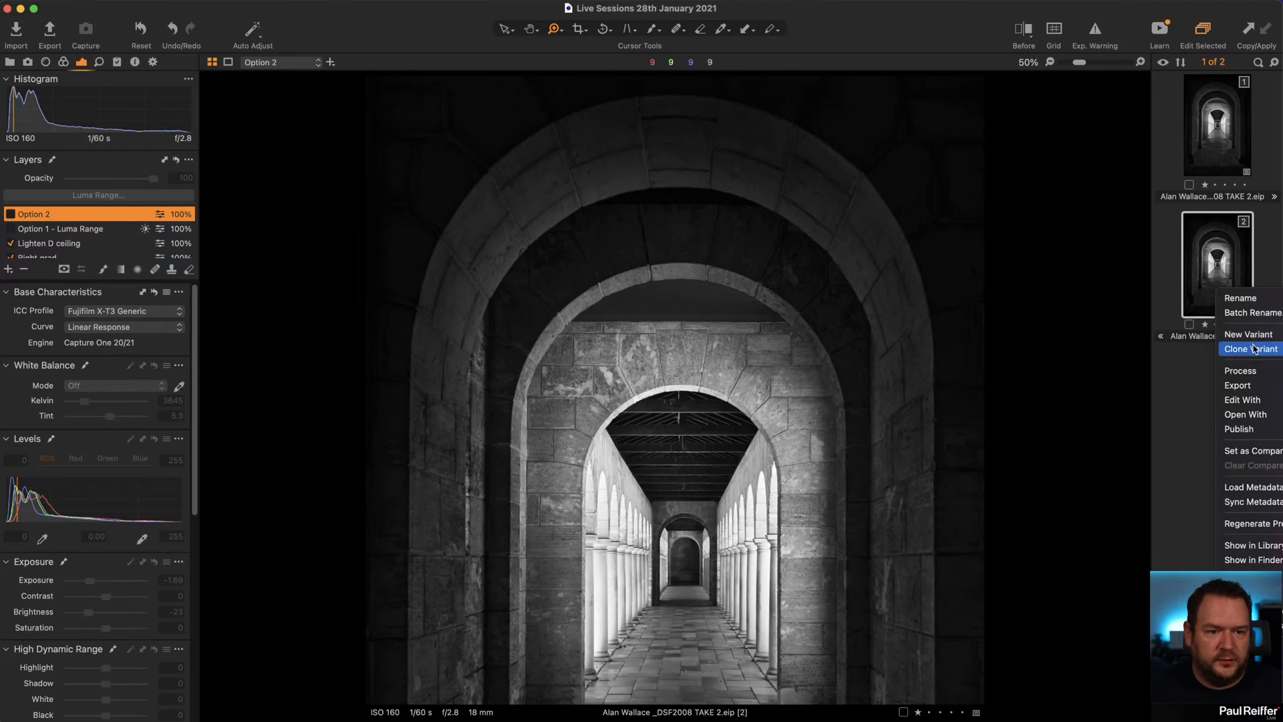
left_click(1255, 348)
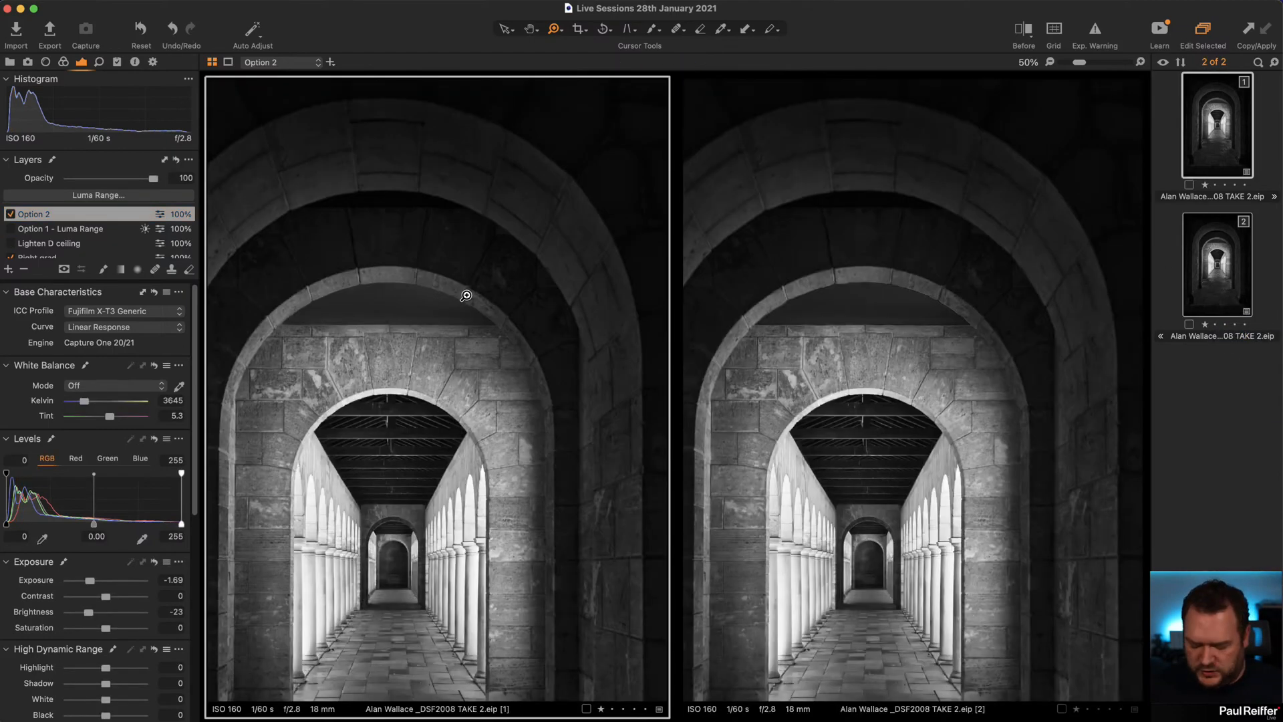
Magnify both variants to 200% and compare the edges of the darkened ceiling where it meets the stone arch.
left_click(379, 302)
left_click(464, 370)
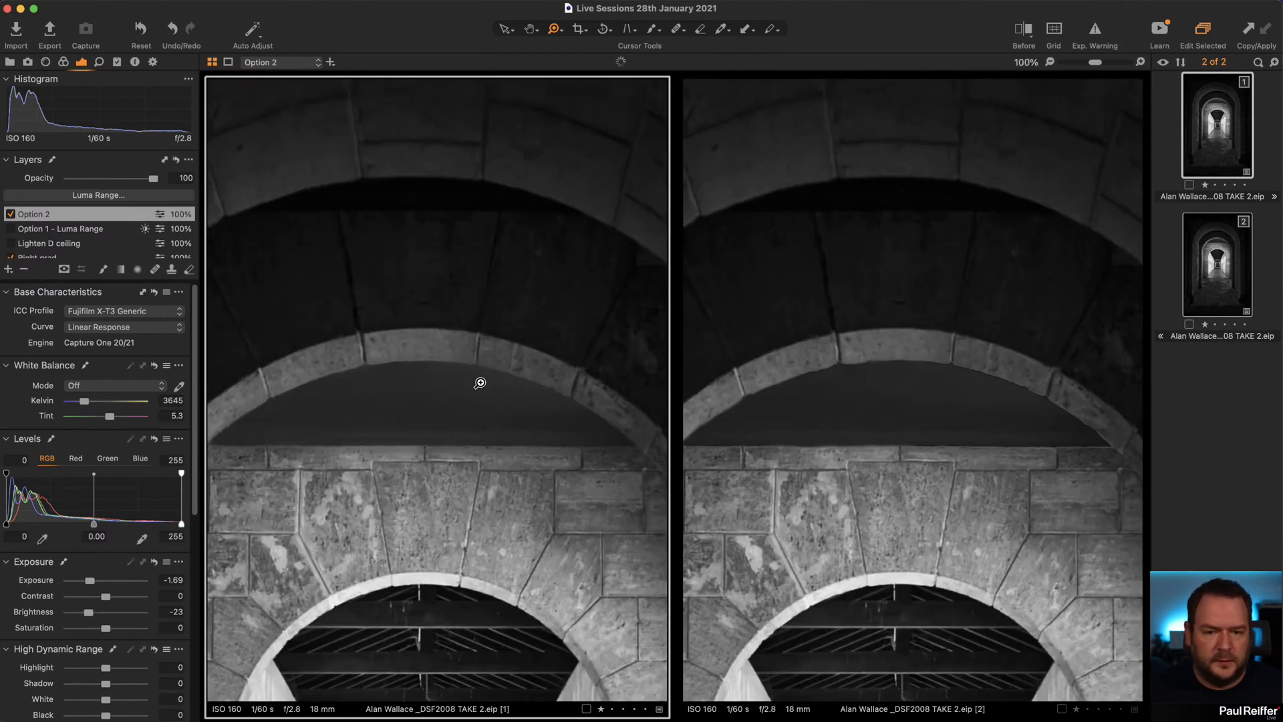
left_click(486, 401)
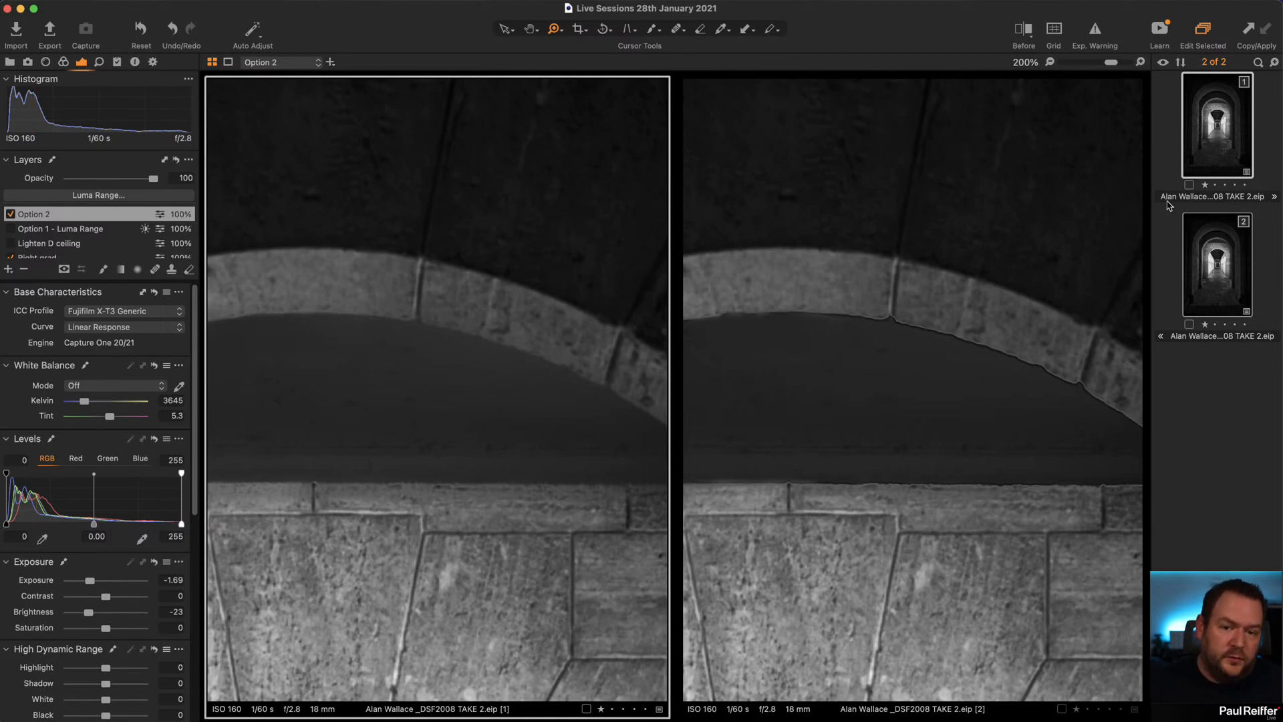
In the clone variant, enable the Option 1 - Luma Range layer, disable Lighten D ceiling, and compare the ceiling edge at 400%.
left_click(1207, 284)
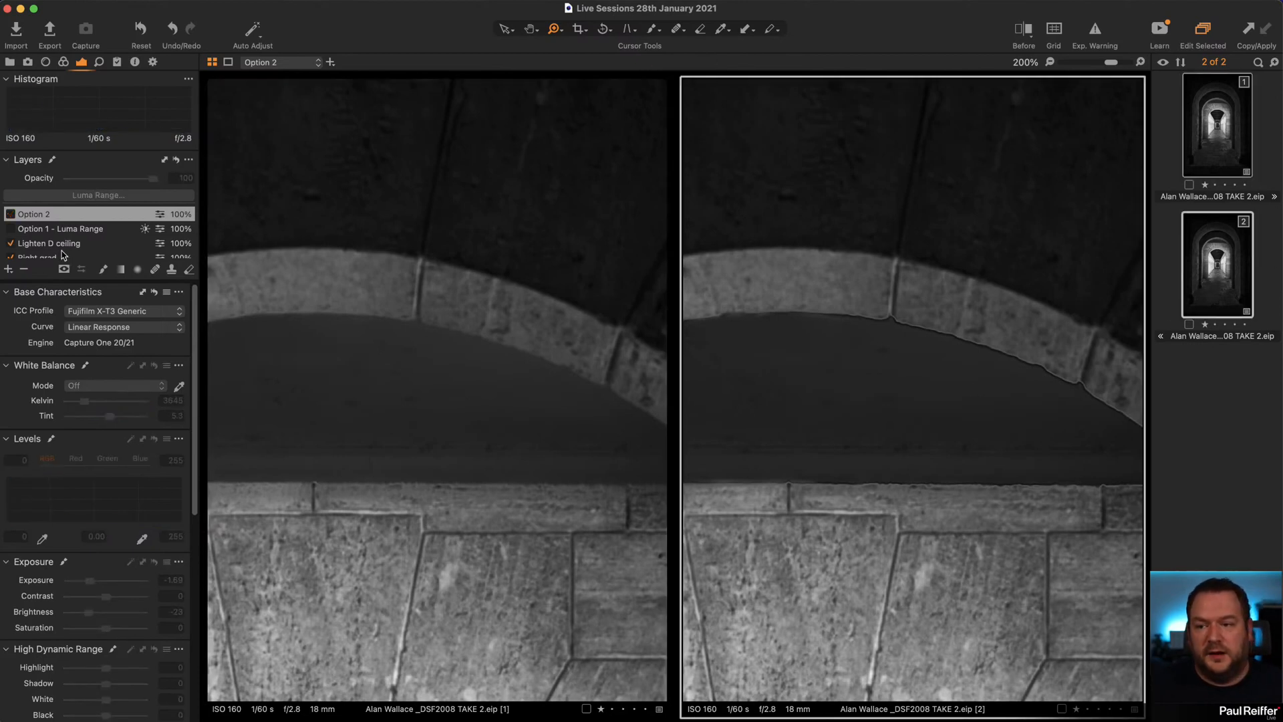
left_click(10, 228)
left_click(10, 214)
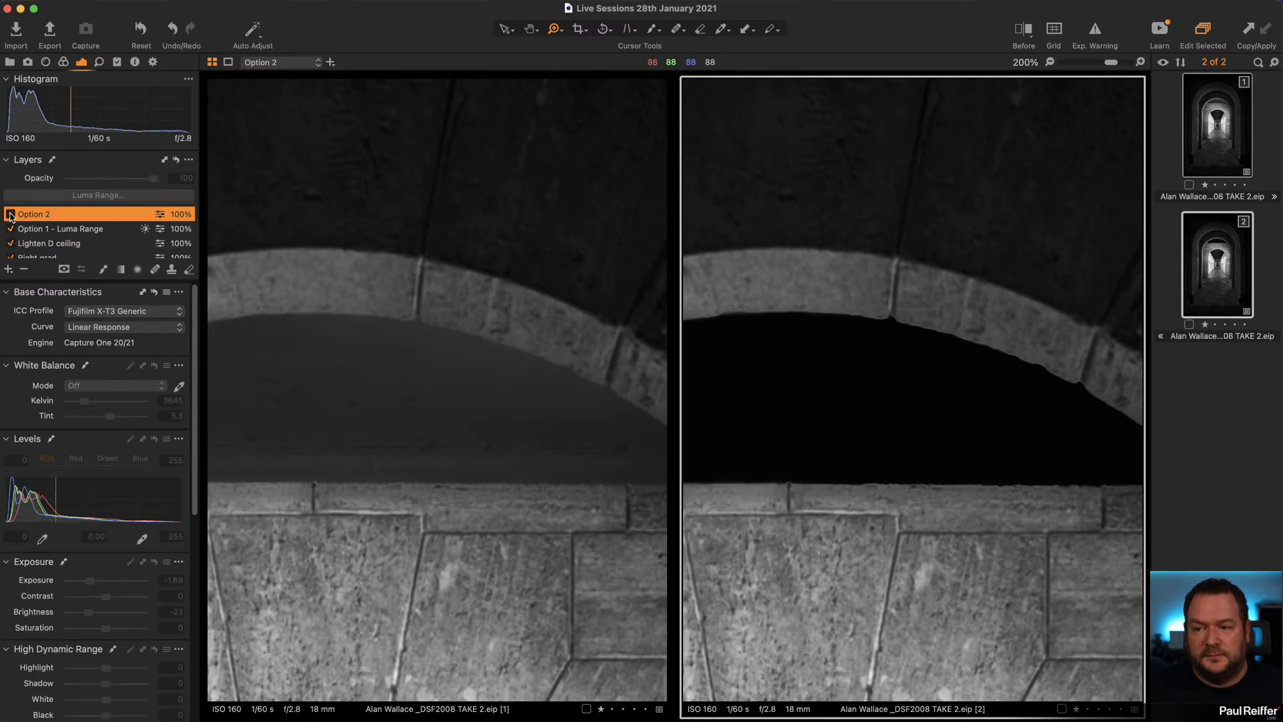
left_click(10, 243)
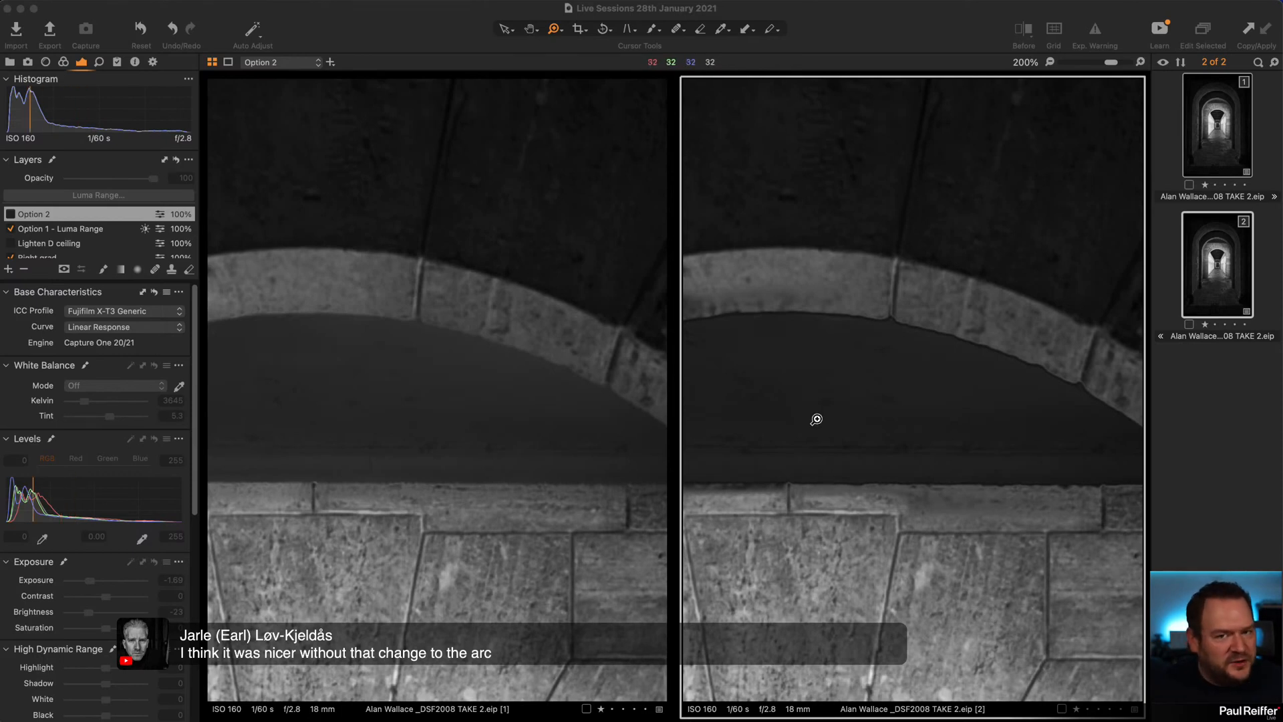
left_click(893, 423)
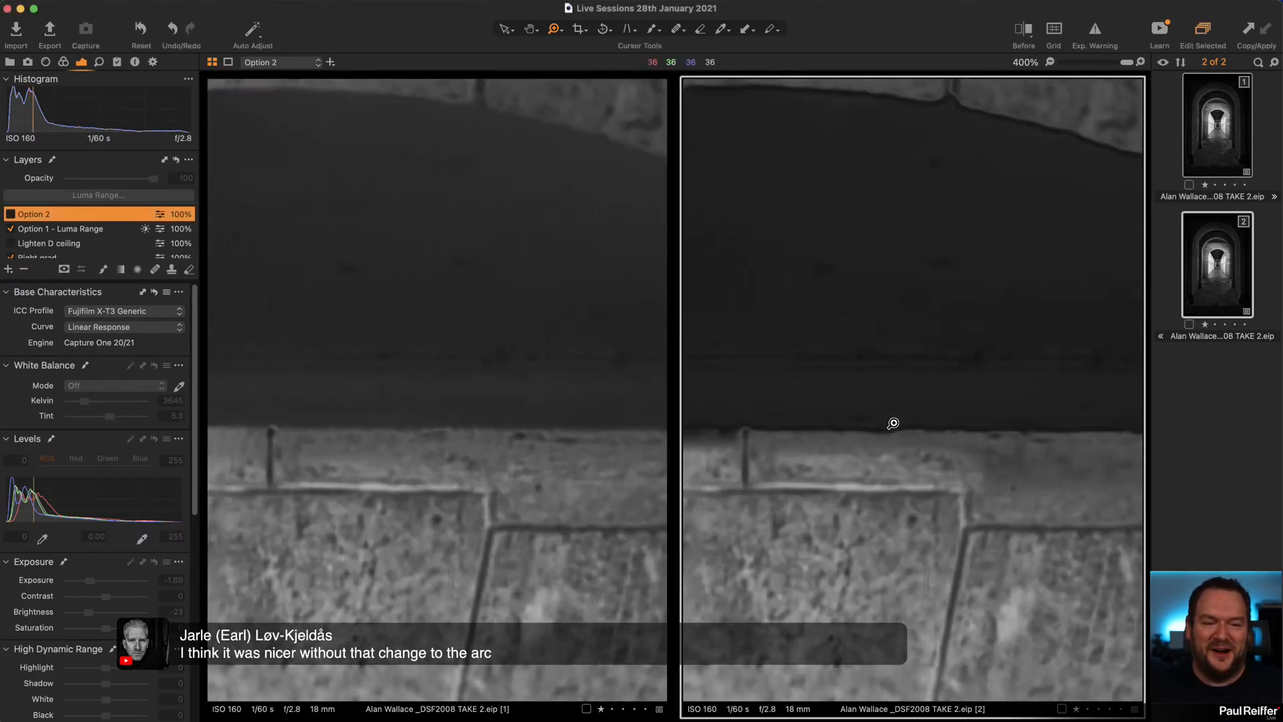
Show the original variant alone and toggle its Option 2 layer to compare the ceiling, leaving the layer disabled.
left_click(1226, 417)
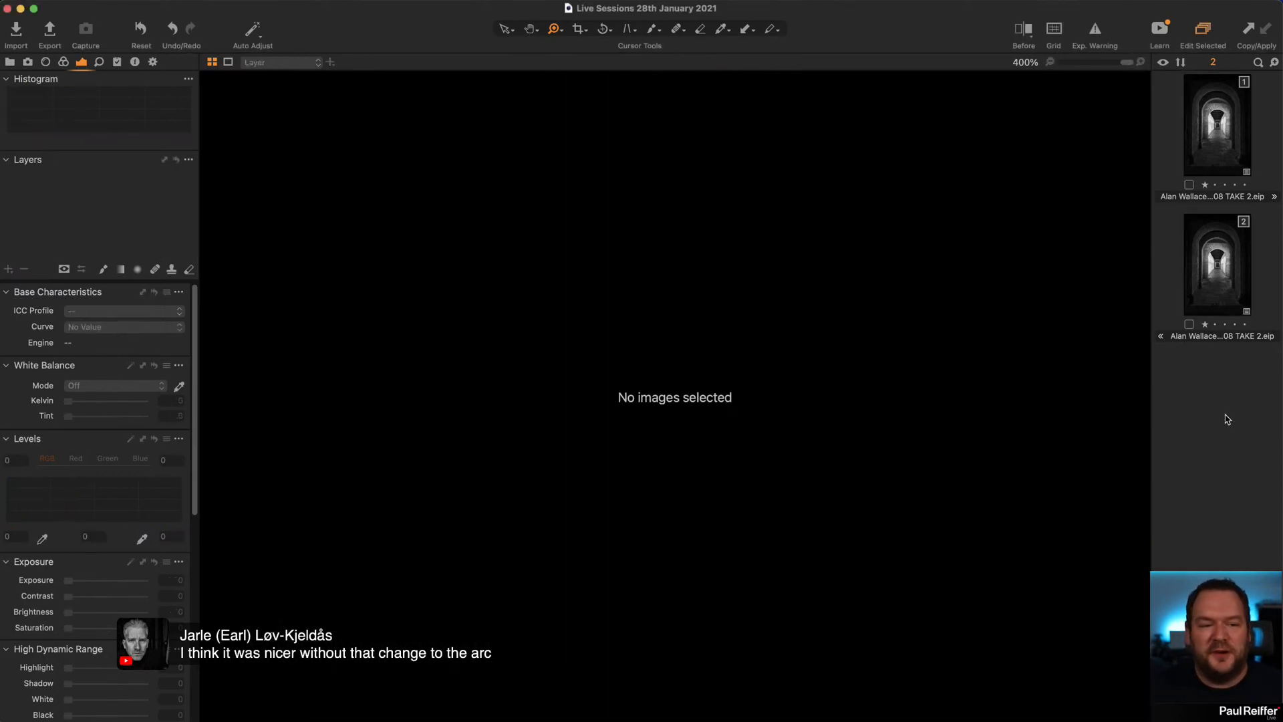
left_click(1208, 113)
left_click(632, 385, "alt")
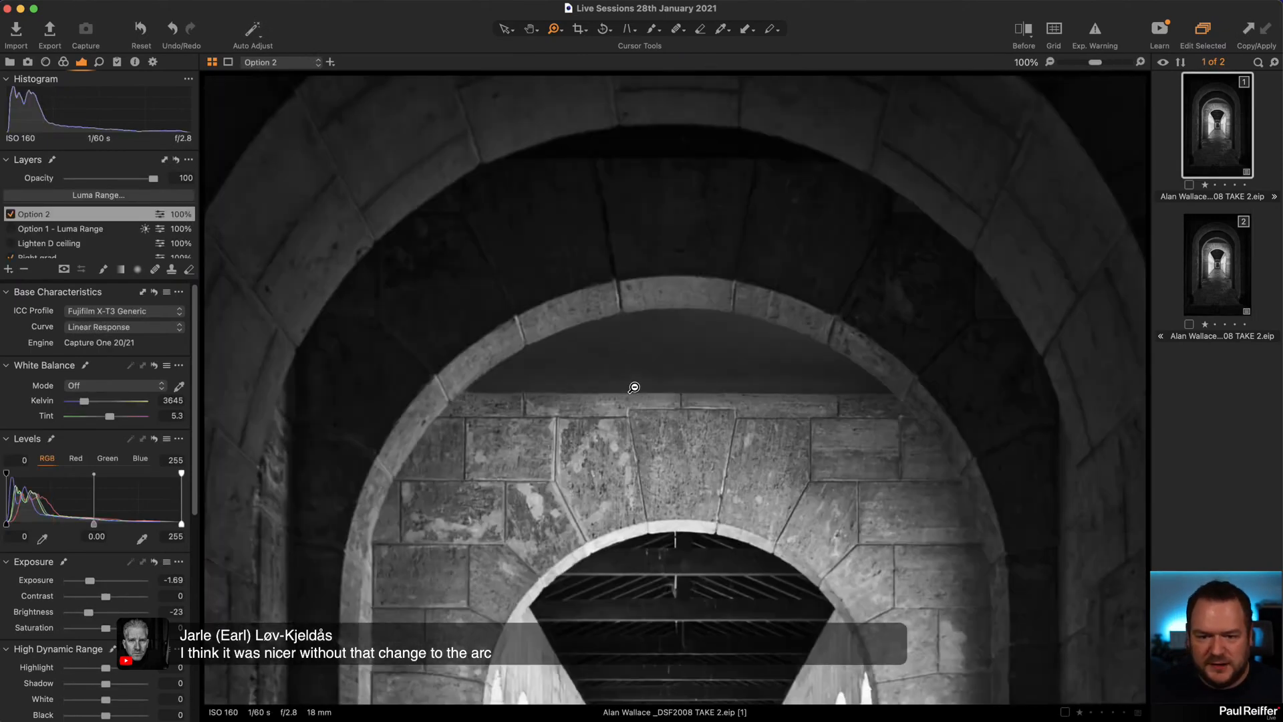
left_click(11, 214)
left_click(11, 214)
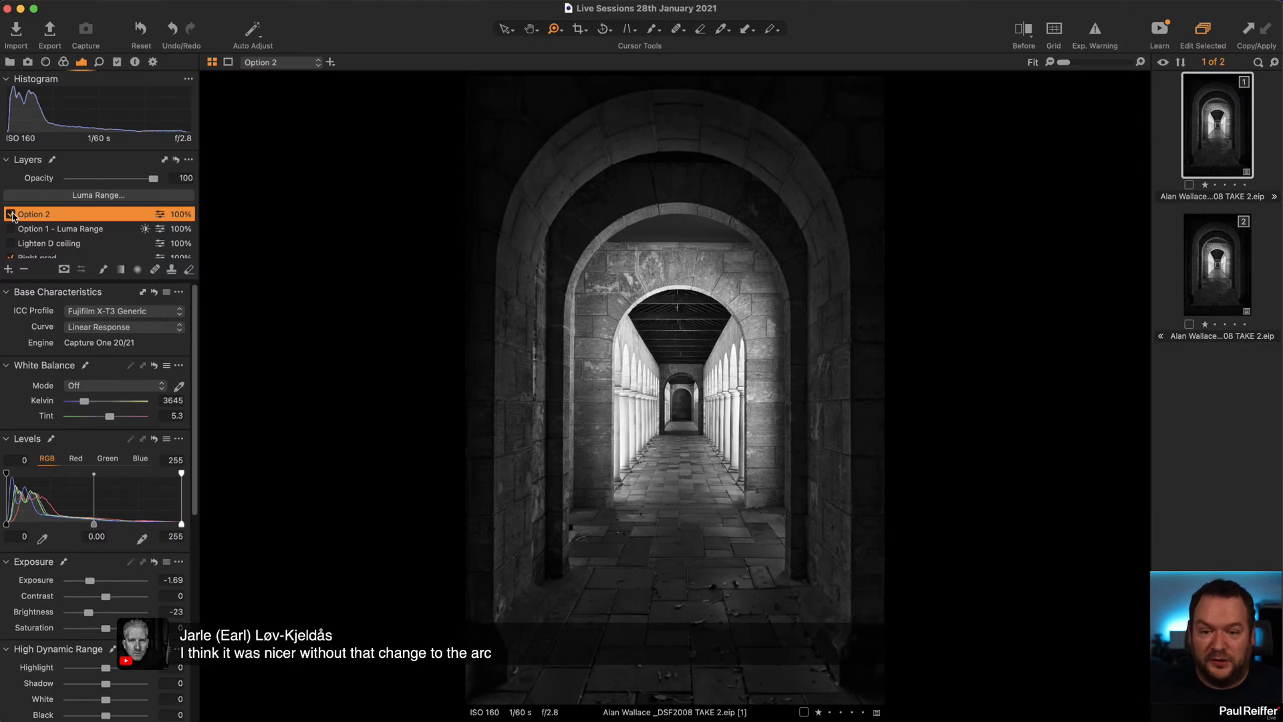
left_click(11, 215)
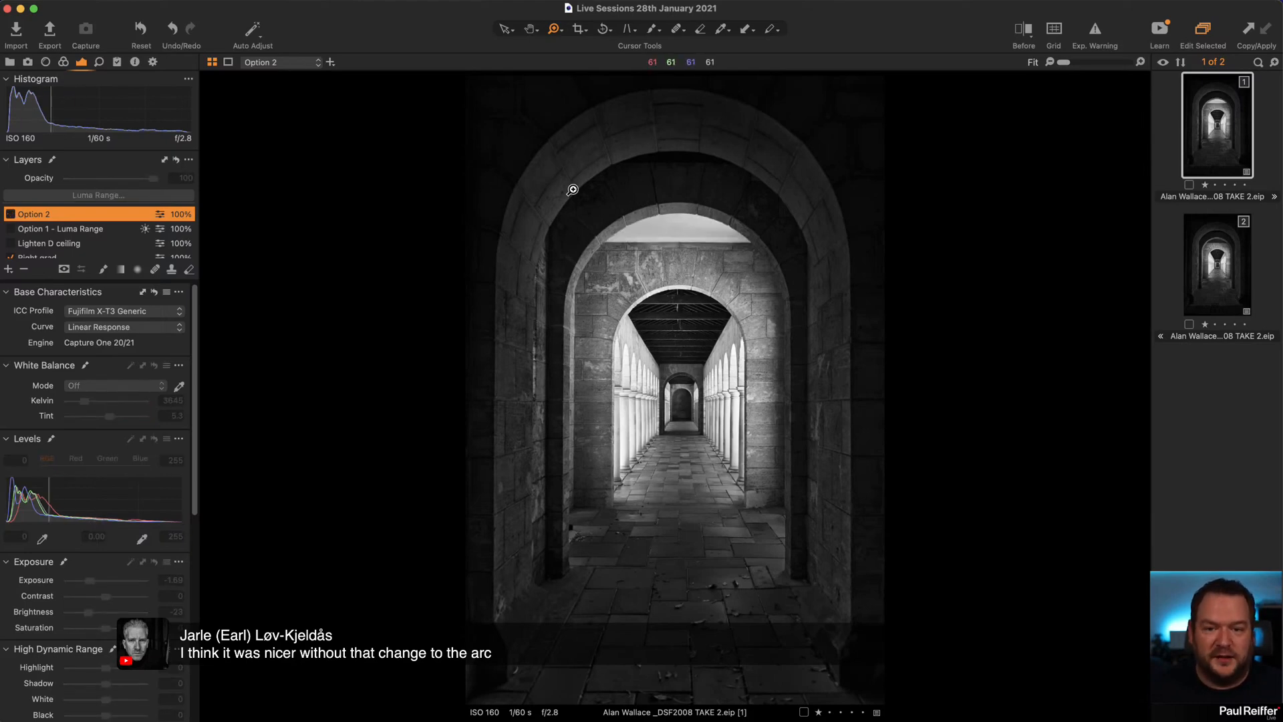
left_click(682, 240)
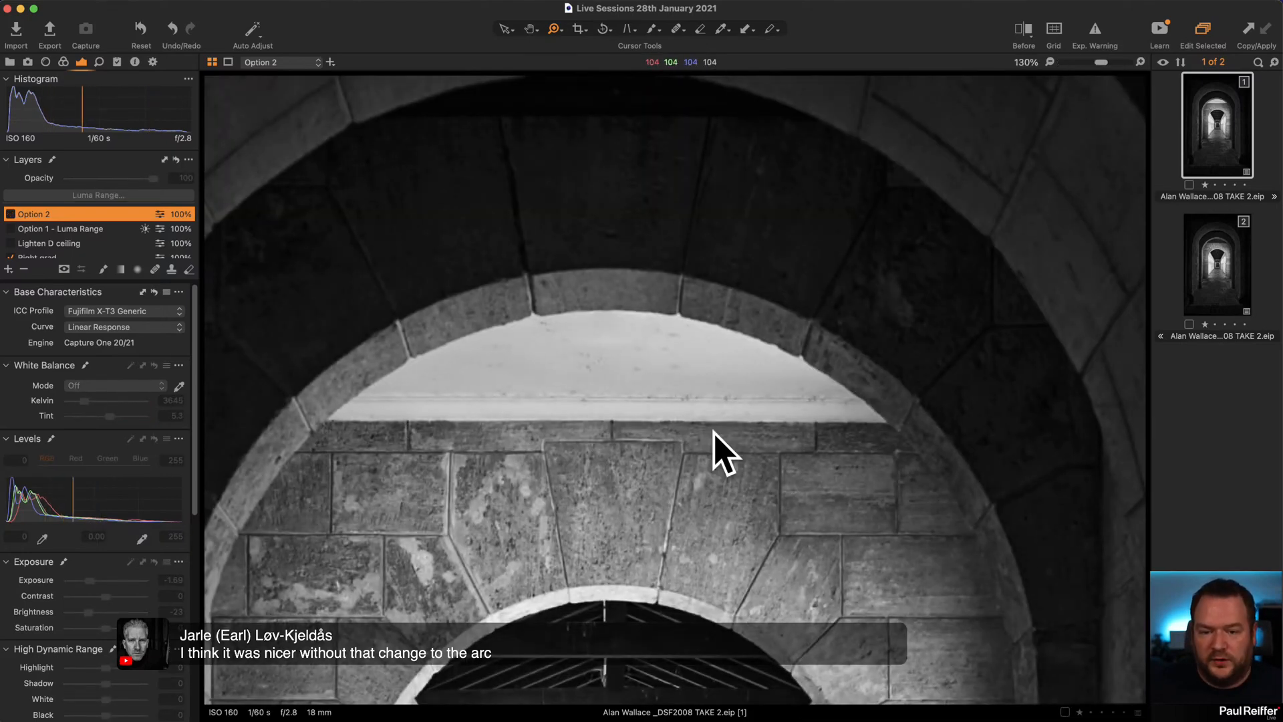
left_click(675, 369, "alt")
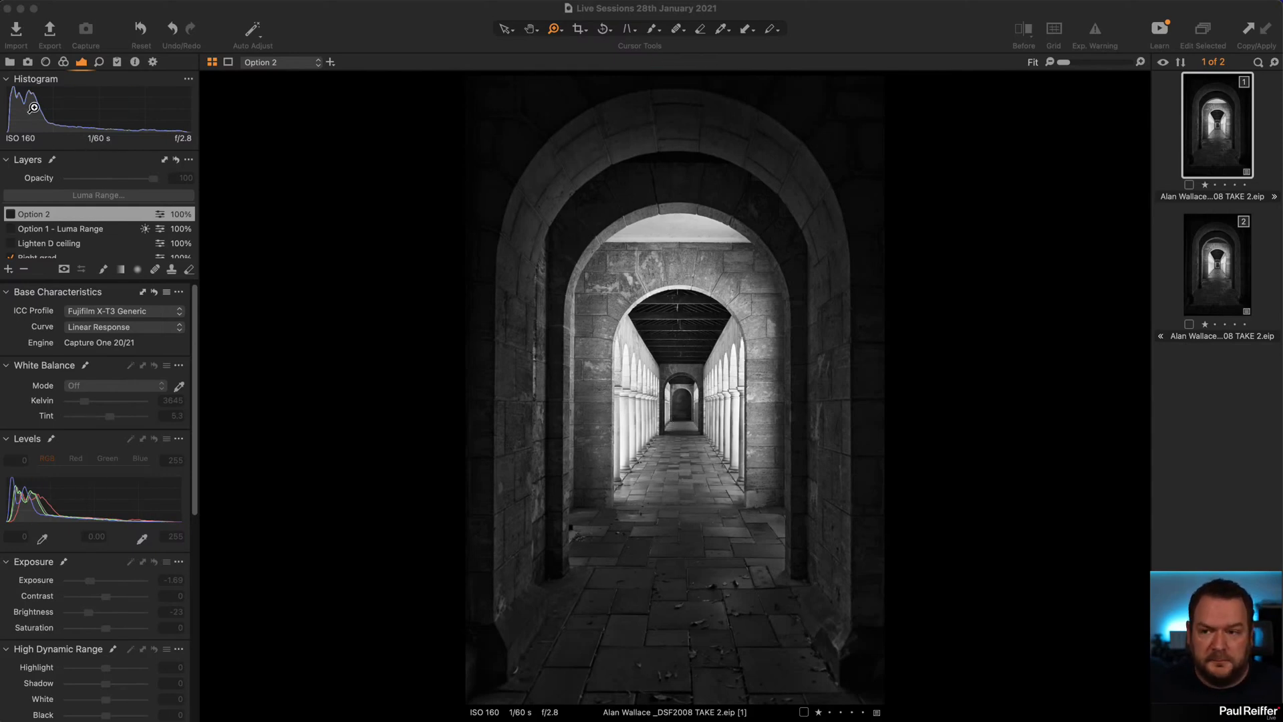
Open the next user collection below the current one and bring up the exposure adjustments for its sunset photo.
left_click(4, 59)
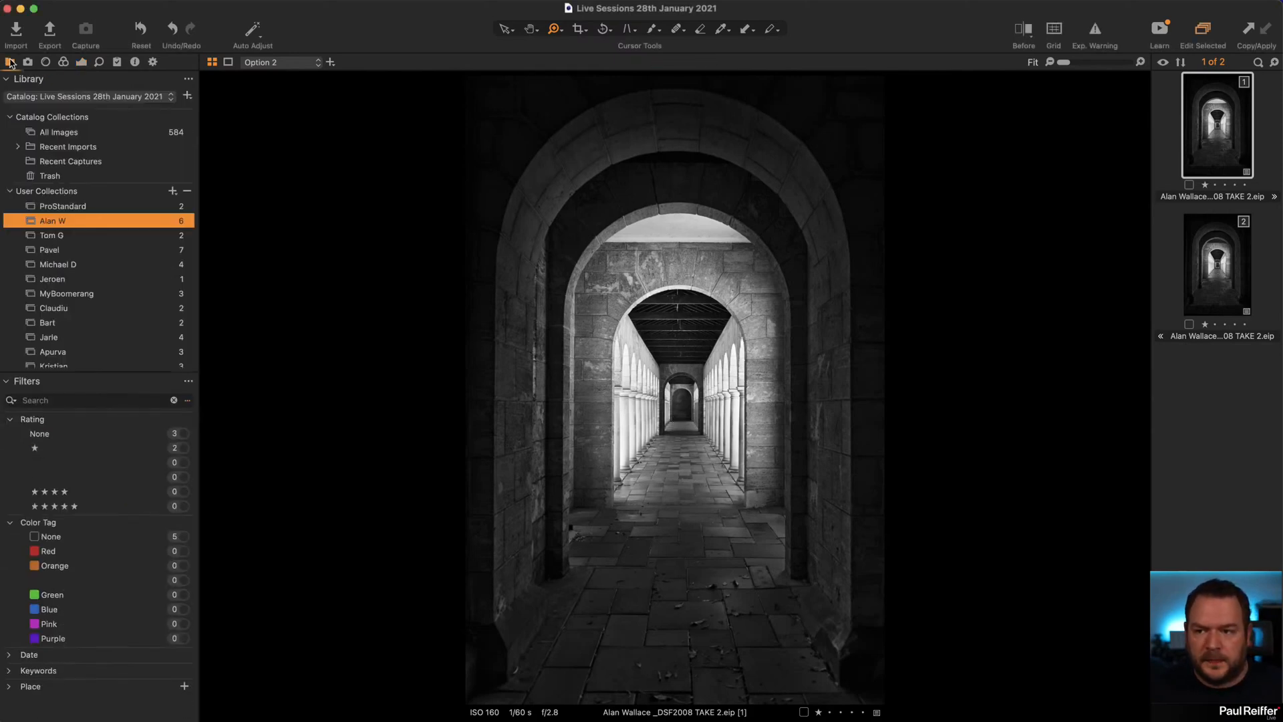
left_click(74, 238)
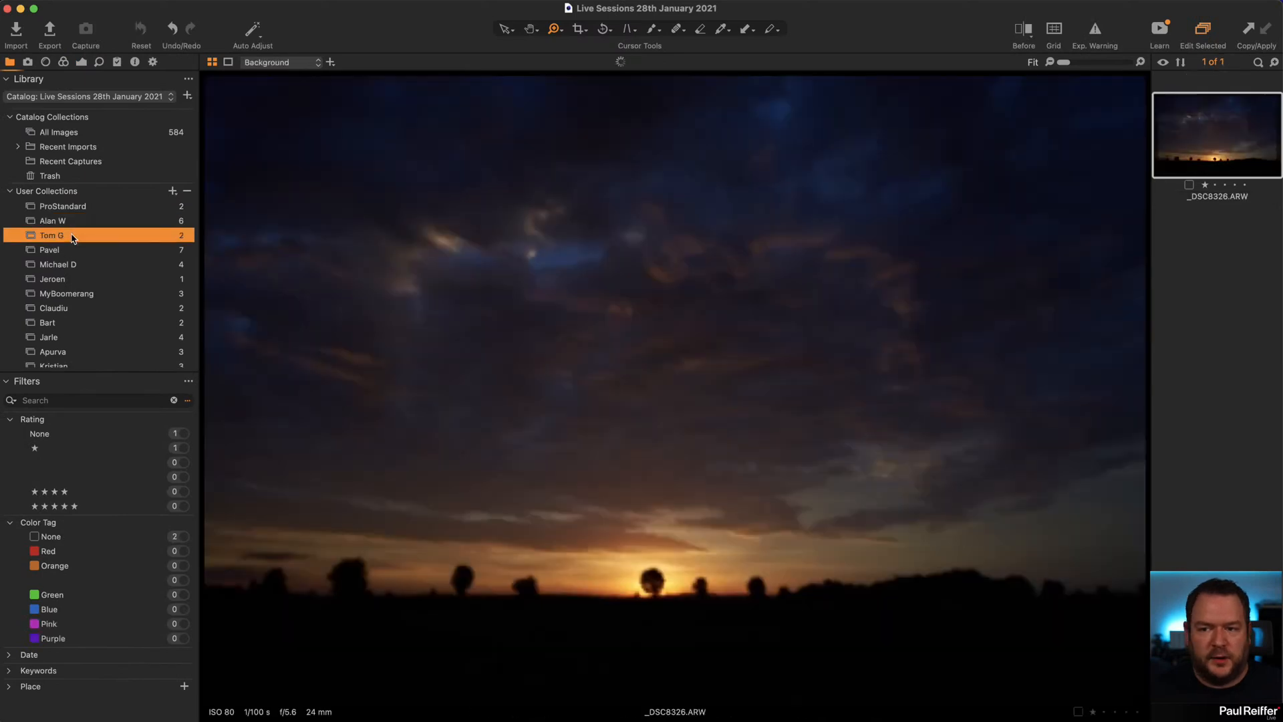
left_click(81, 61)
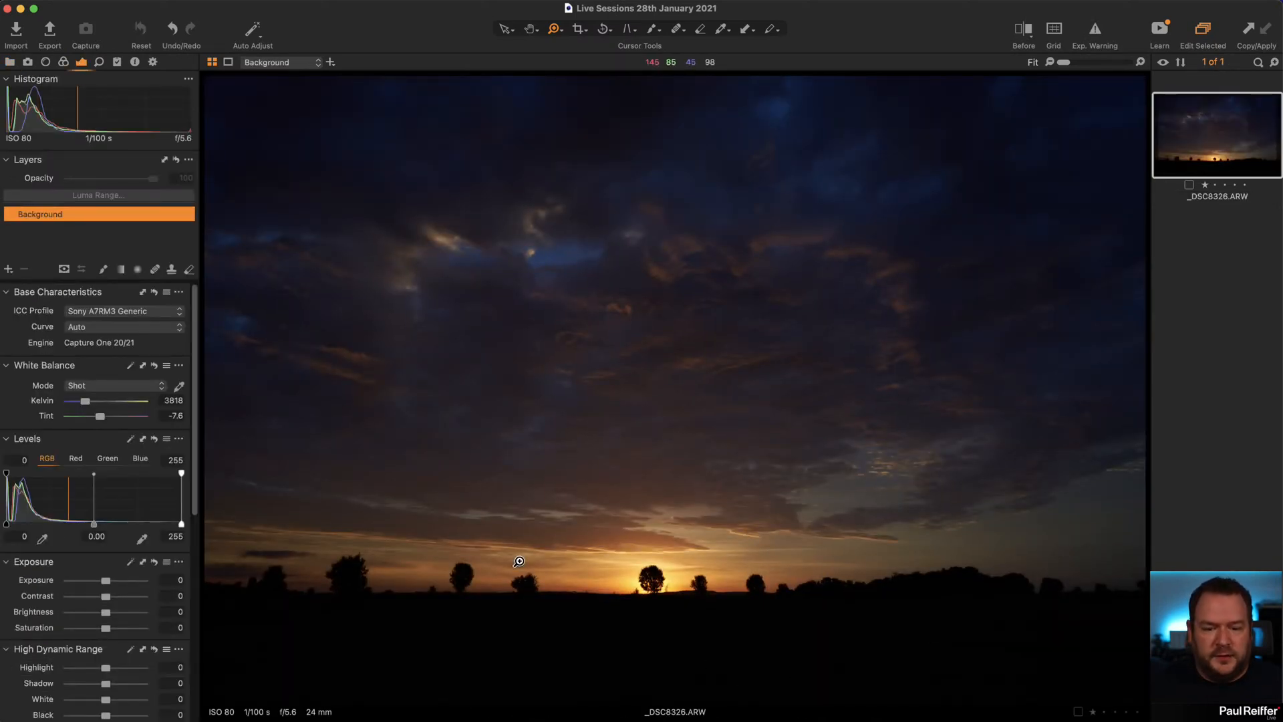
Examine the silhouetted trees and horizon of the sunset photo up close, and return to the whole image.
left_click_drag(275, 505, 935, 661)
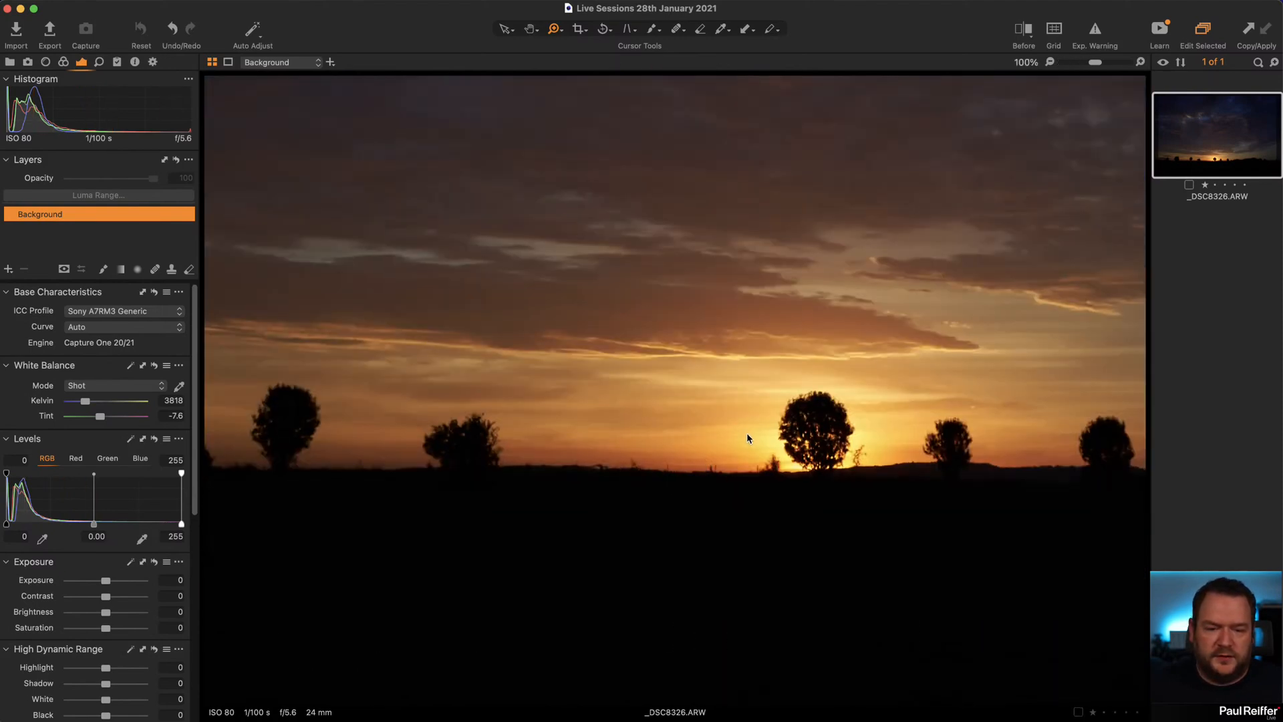
left_click(748, 433)
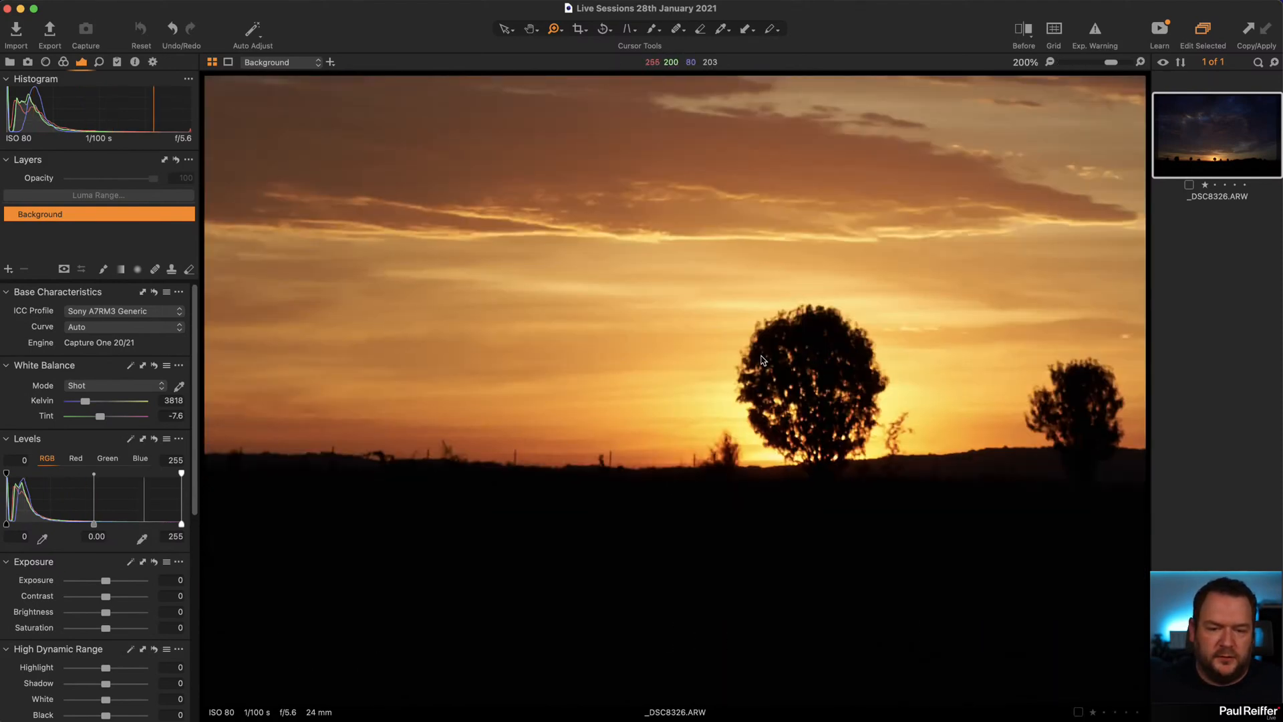
left_click_drag(441, 451, 791, 519)
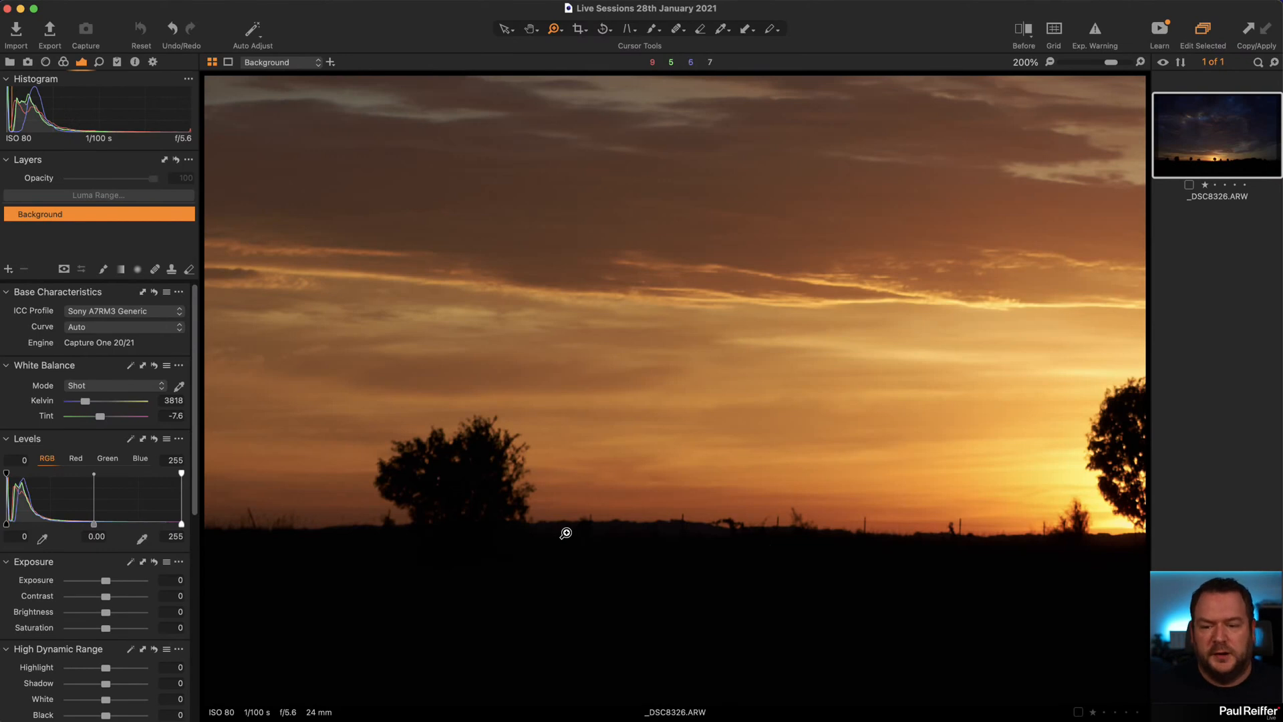
left_click(667, 490, "alt")
left_click(666, 490, "alt")
left_click(667, 490, "alt")
left_click(799, 368, "alt")
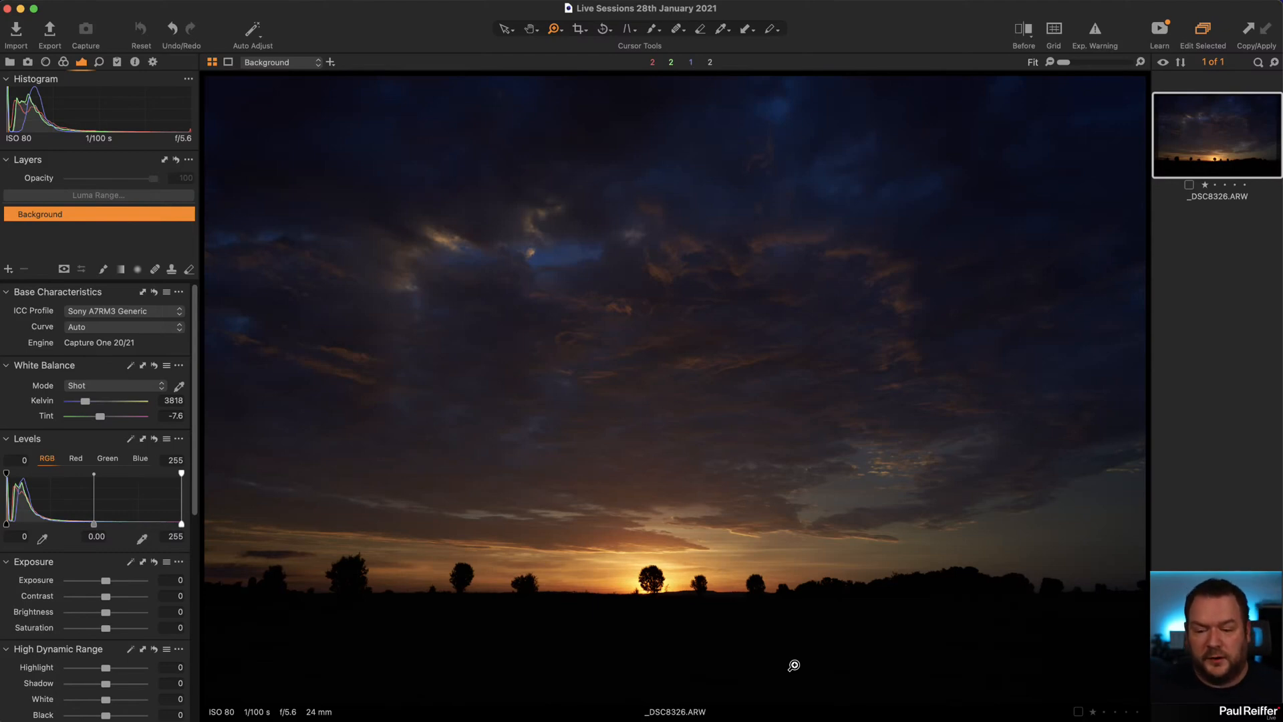
Check the sunset photo's lens correction settings and read its metadata down to the camera and exposure details.
left_click(46, 63)
left_click(64, 62)
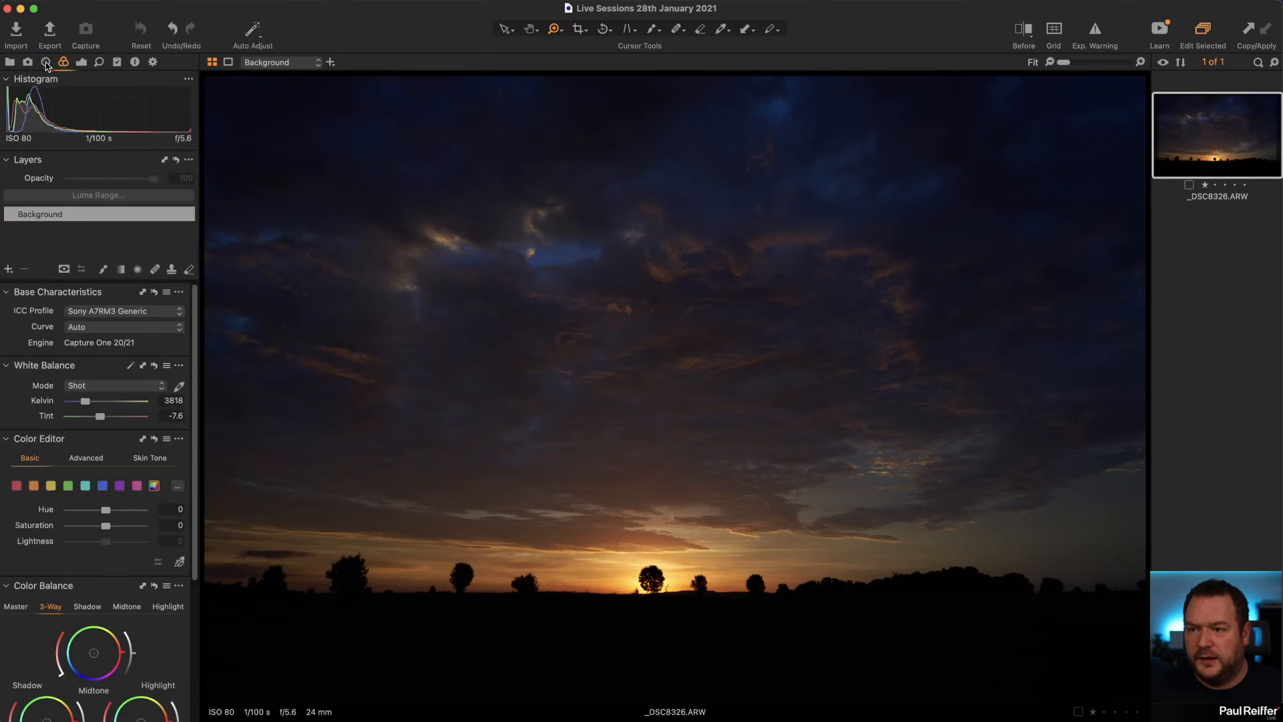
left_click(45, 61)
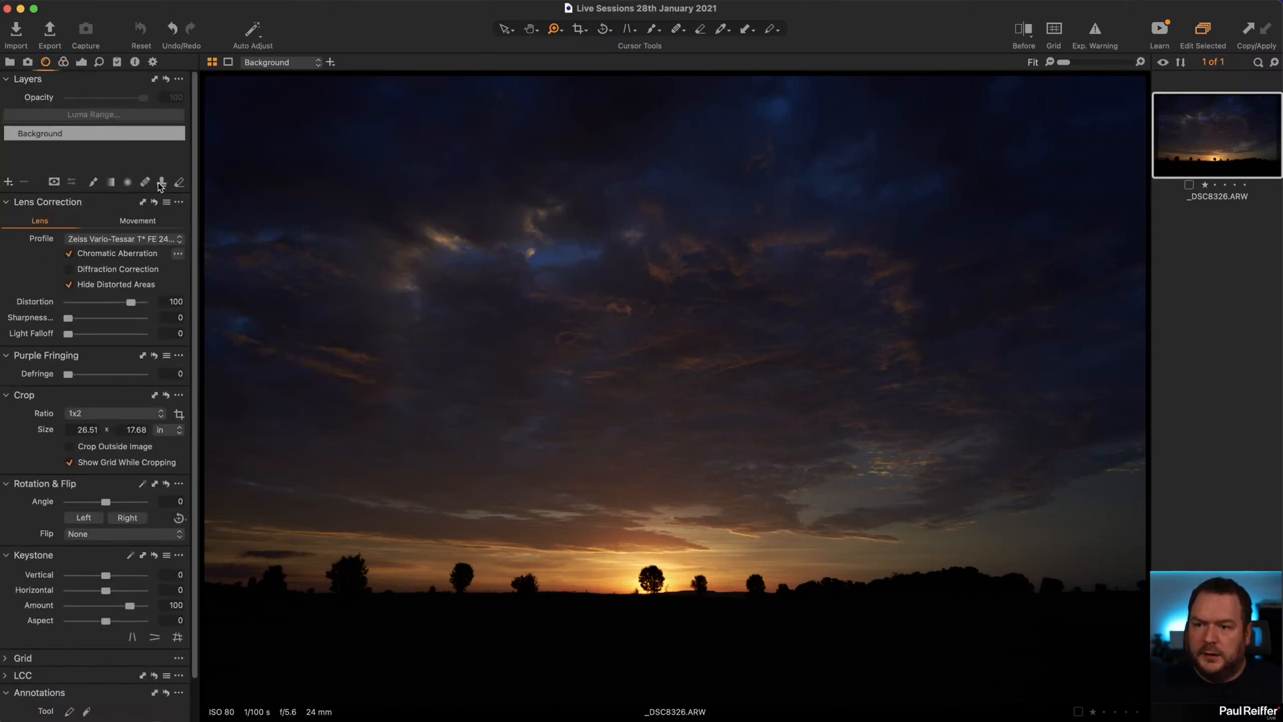
left_click(136, 62)
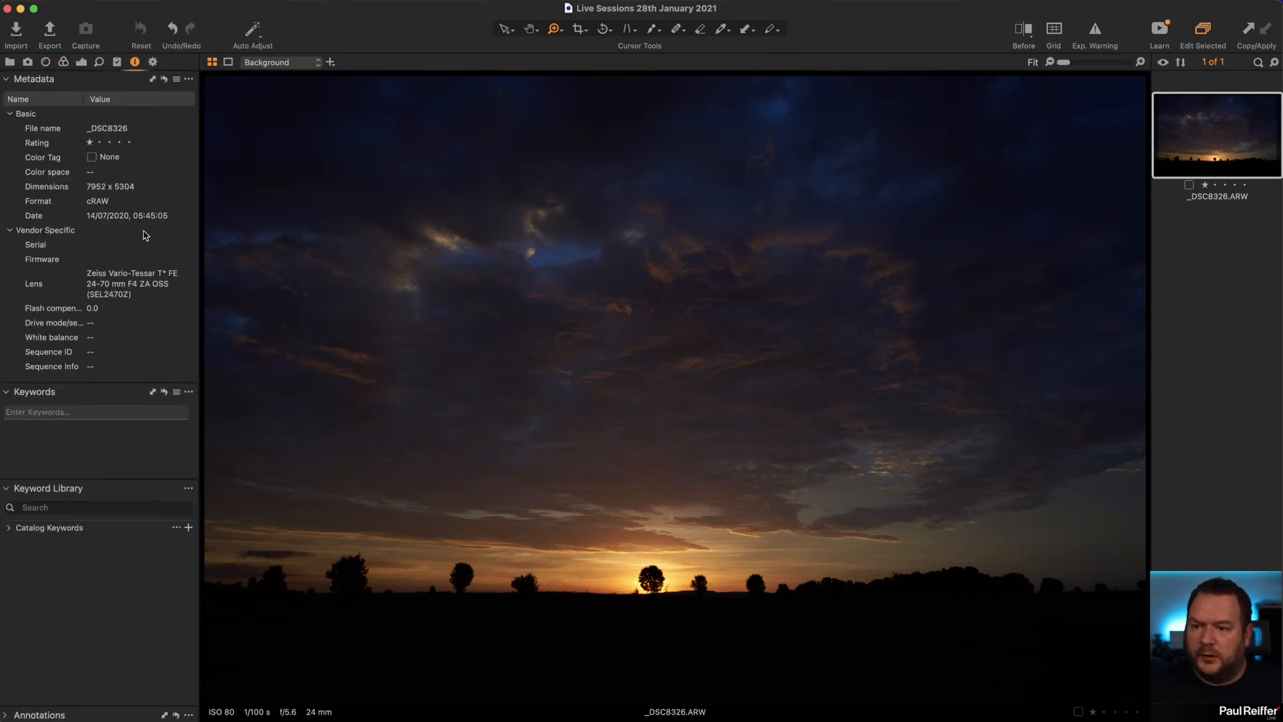
scroll(148, 272, "down", 6)
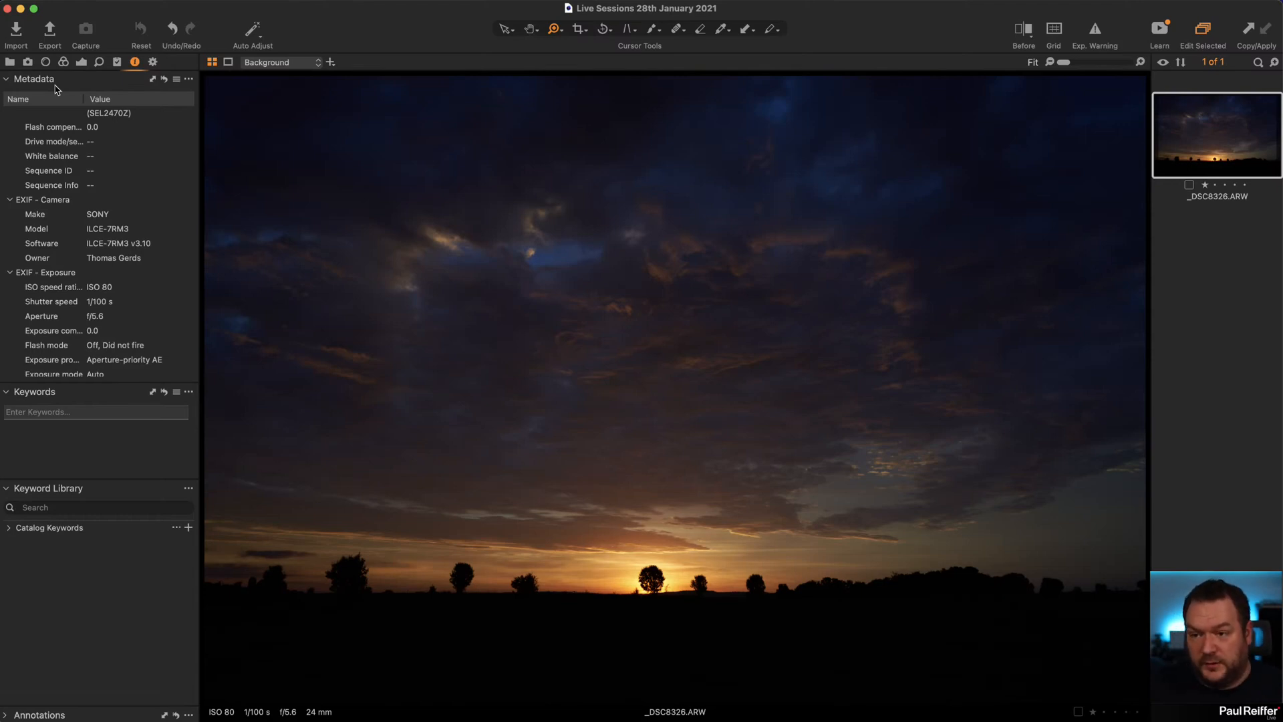
Raise the sunset photo's Exposure to 3.75 and inspect the detail recovered in the dark grass foreground.
left_click(81, 62)
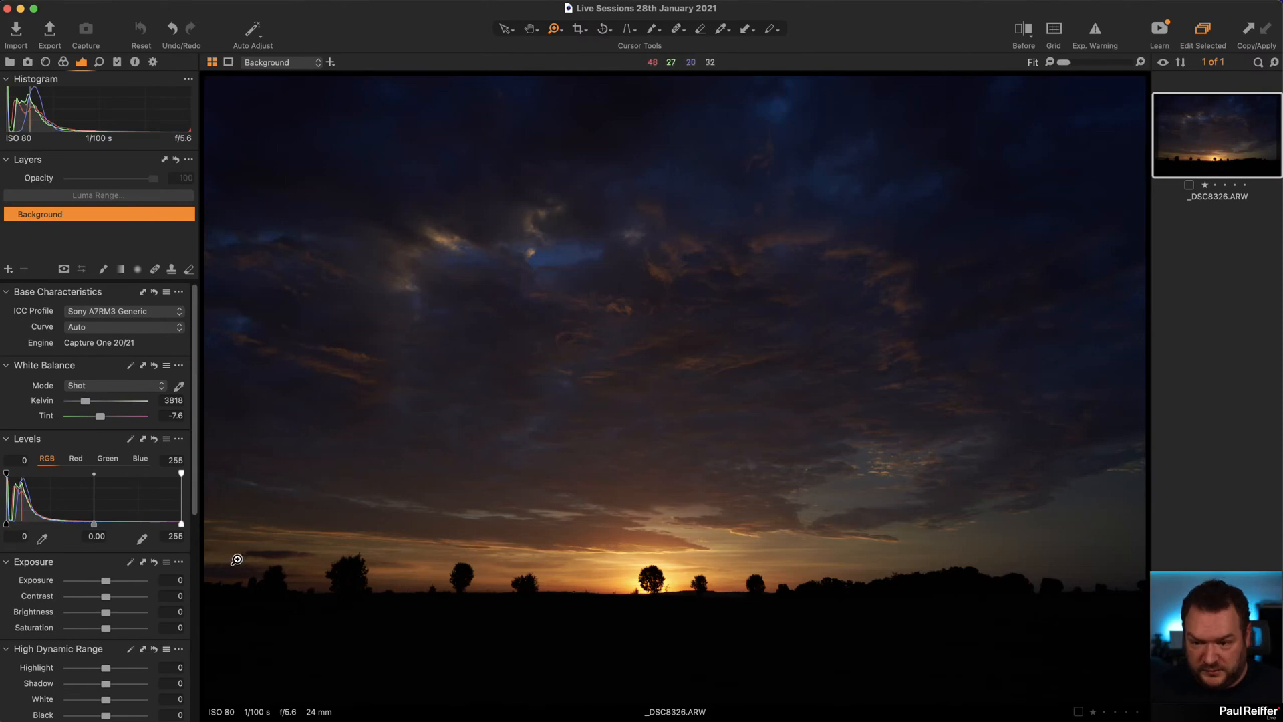
left_click_drag(107, 586, 142, 586)
left_click_drag(493, 562, 775, 598)
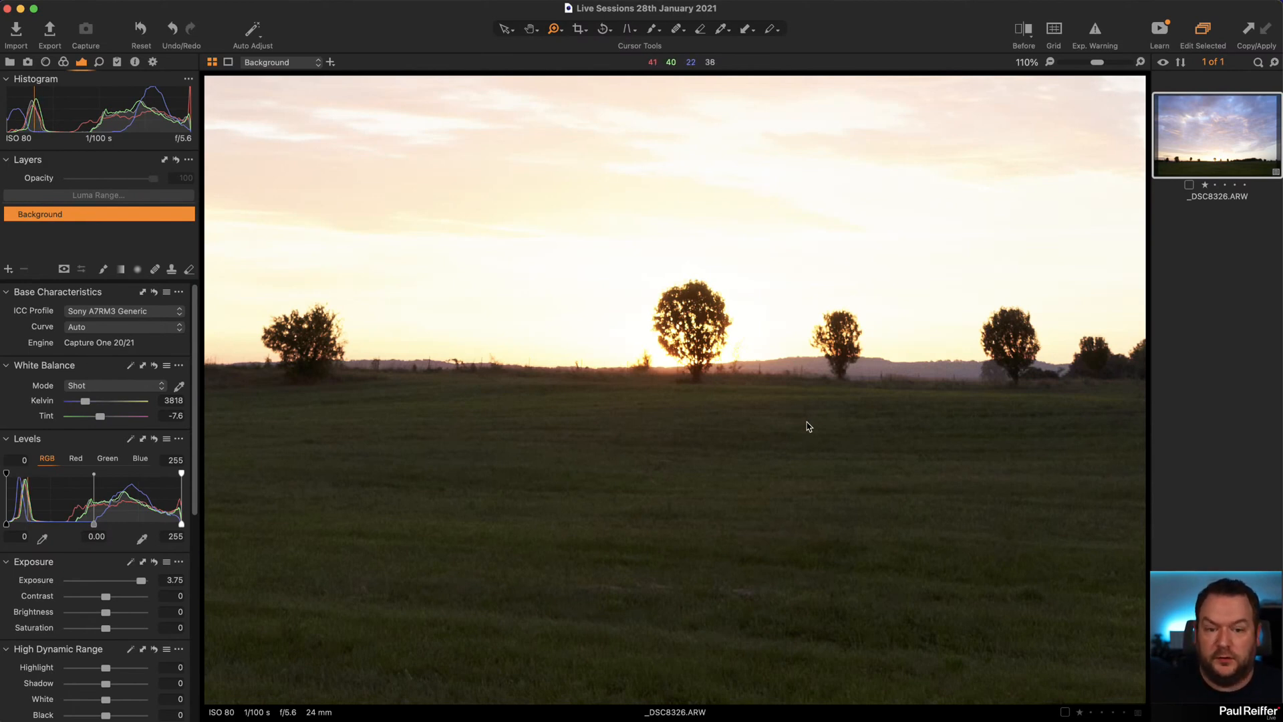
left_click_drag(807, 363, 1066, 636)
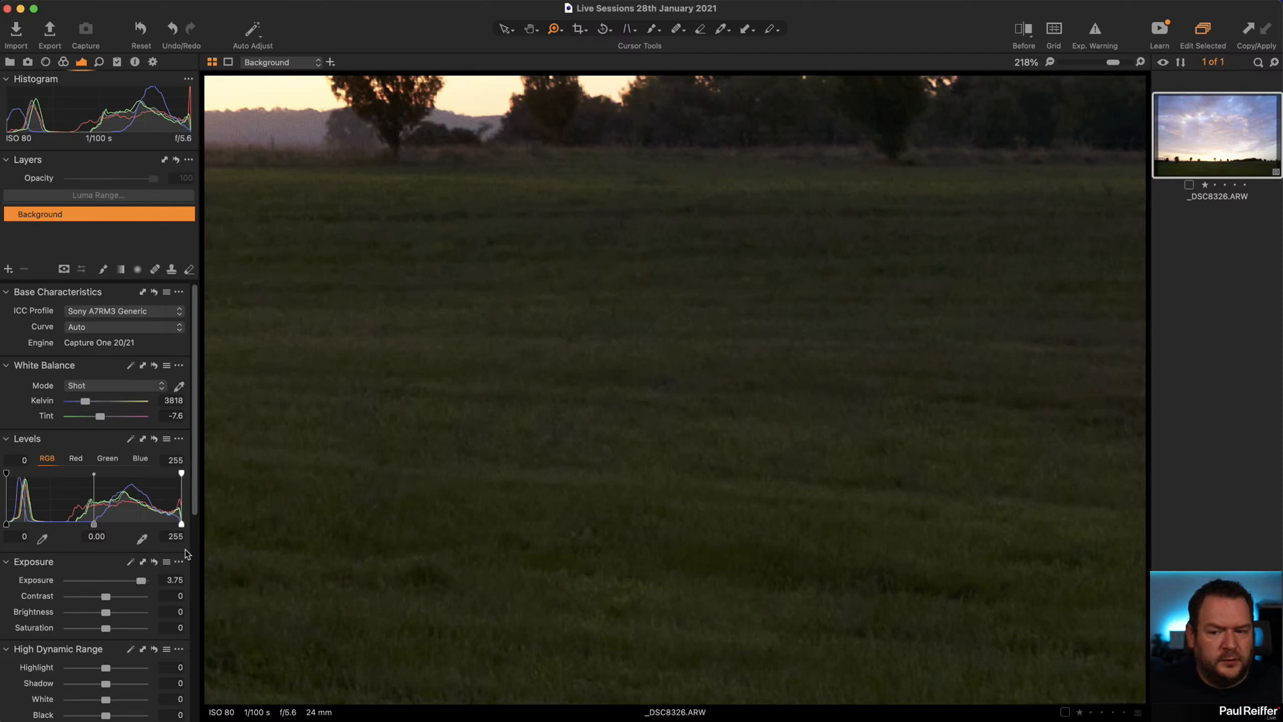
Compare the foreground before and after with the split view, and slide the divider until only the After side shows.
key("y")
left_click_drag(673, 386, 615, 479)
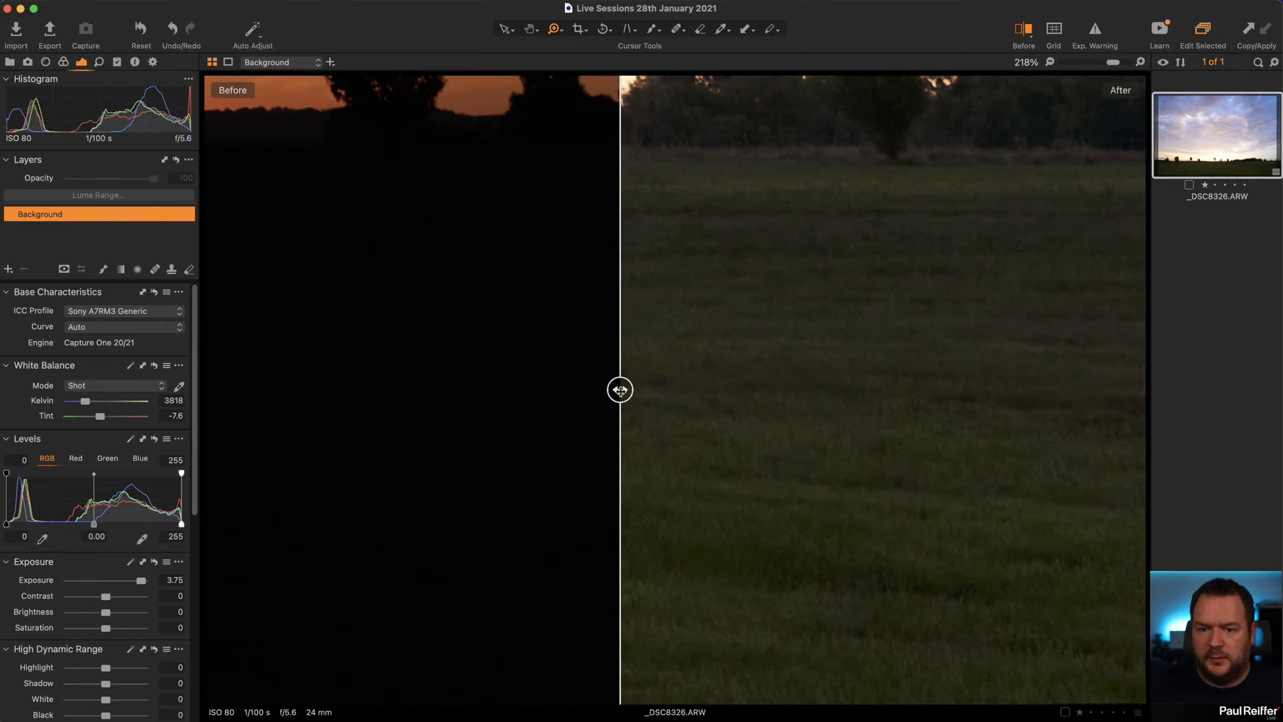
left_click_drag(620, 390, 2, 403)
scroll(452, 281, "up", 5)
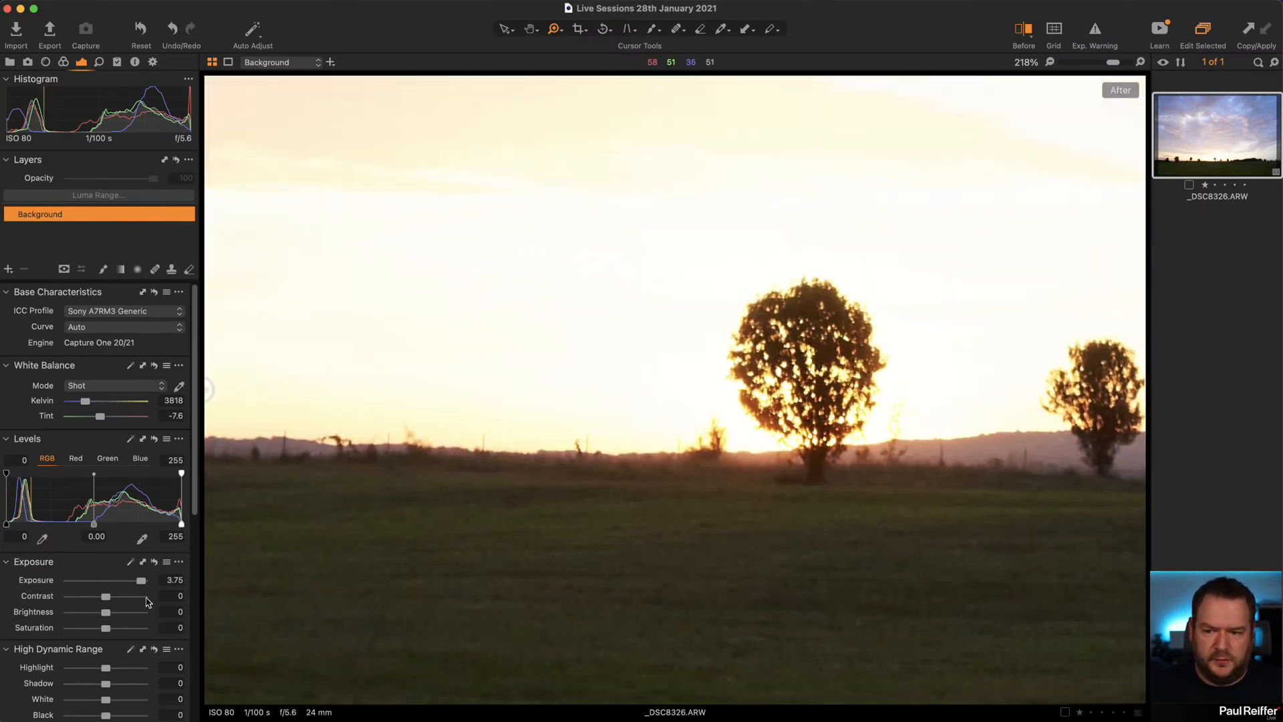
Lower the Exposure to -3.84, inspect the highlights around the backlit tree at 400%, and return to the whole image.
left_click_drag(141, 580, 71, 586)
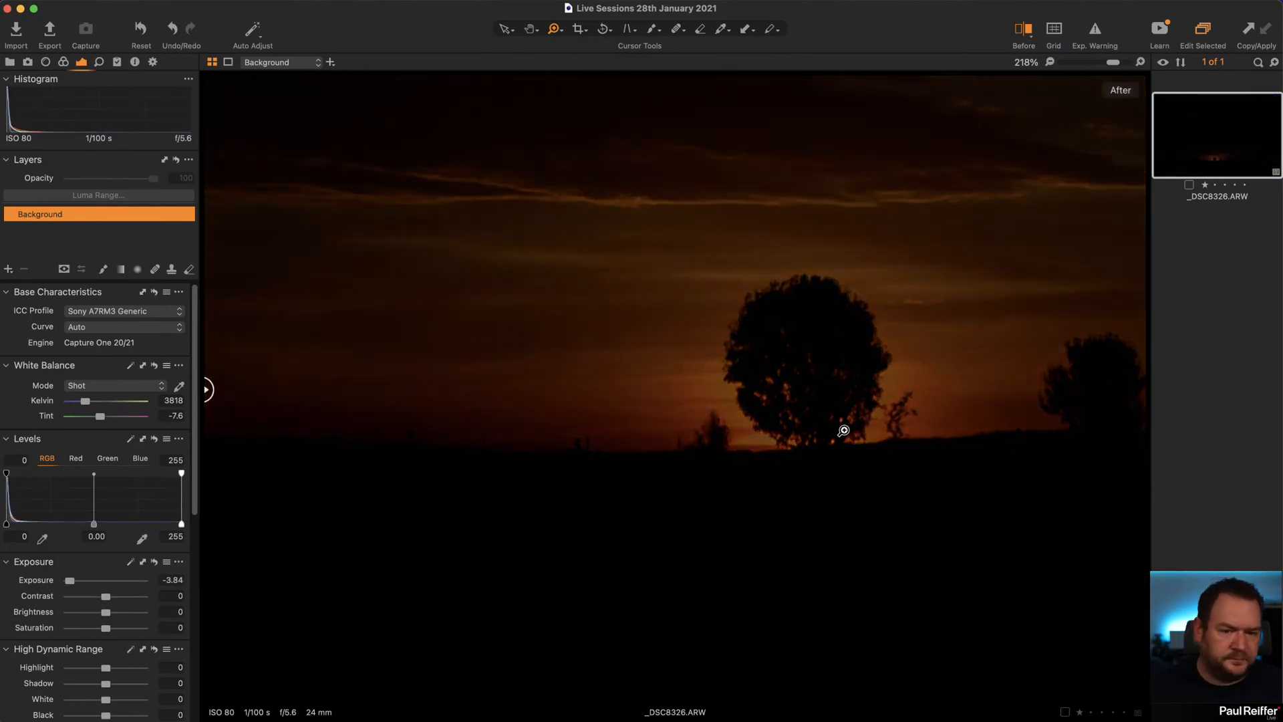
left_click_drag(695, 350, 891, 501)
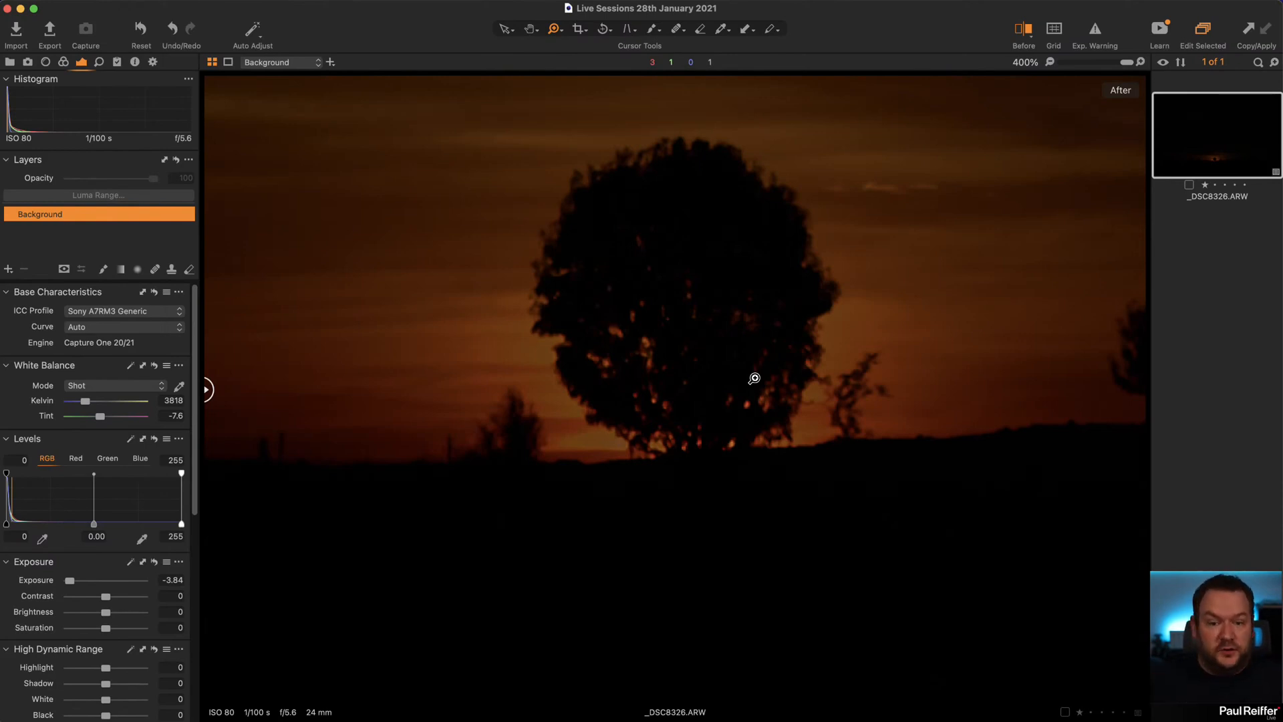
left_click(775, 381, "alt")
left_click(775, 381, "alt")
left_click(775, 381, "alt")
left_click(775, 381, "alt")
left_click(775, 382, "alt")
left_click(695, 475, "alt")
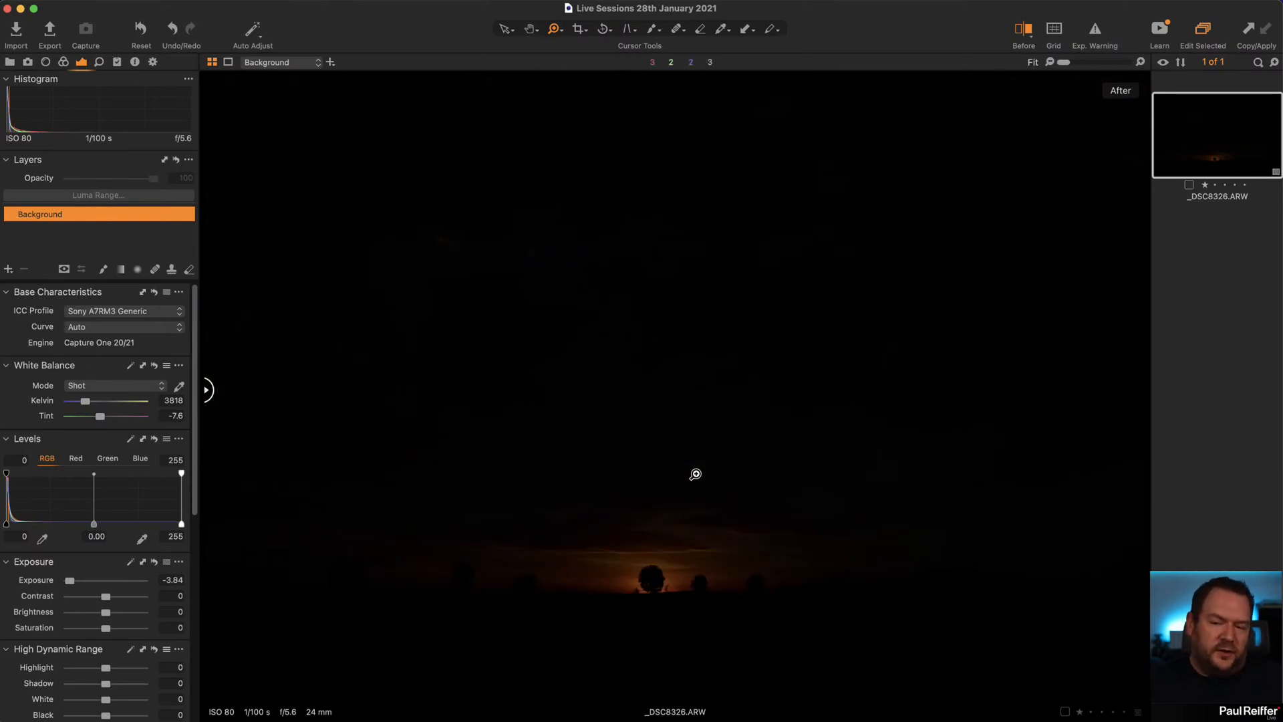
Look over the available ICC profile and curve options, and reset the sunset photo's Exposure to 0.
left_click(88, 312)
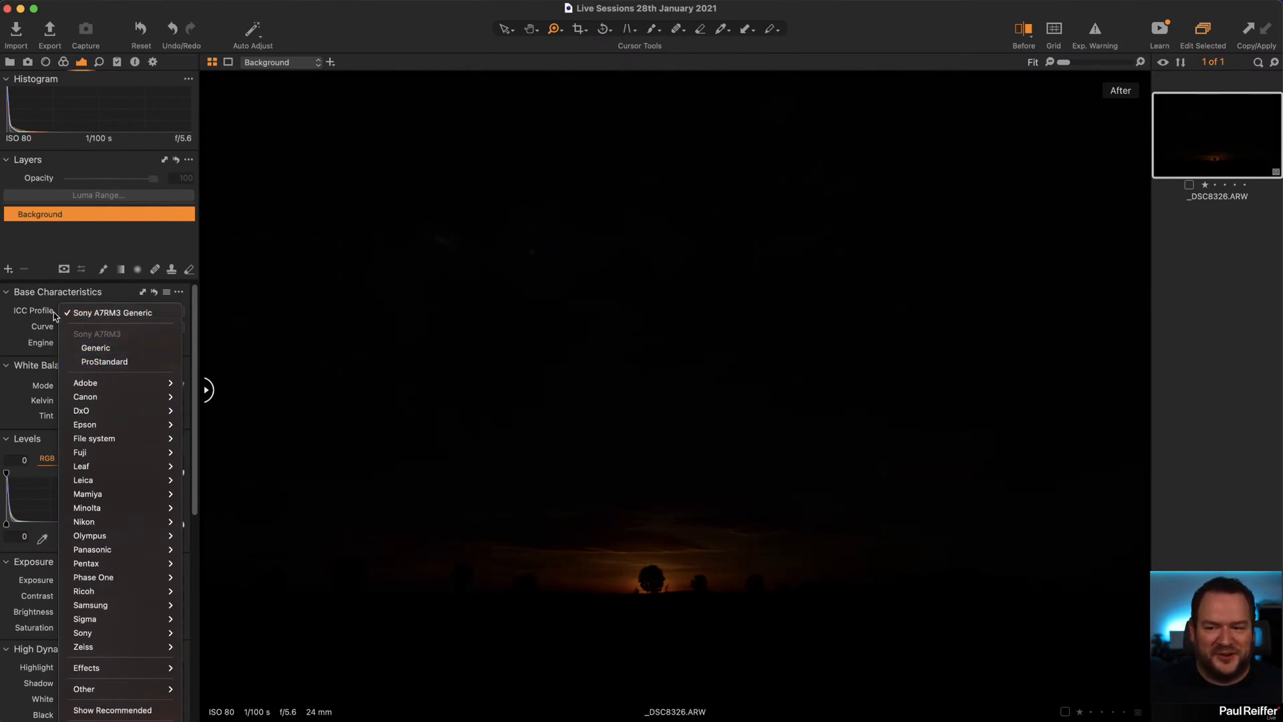
left_click(55, 316)
left_click(107, 327)
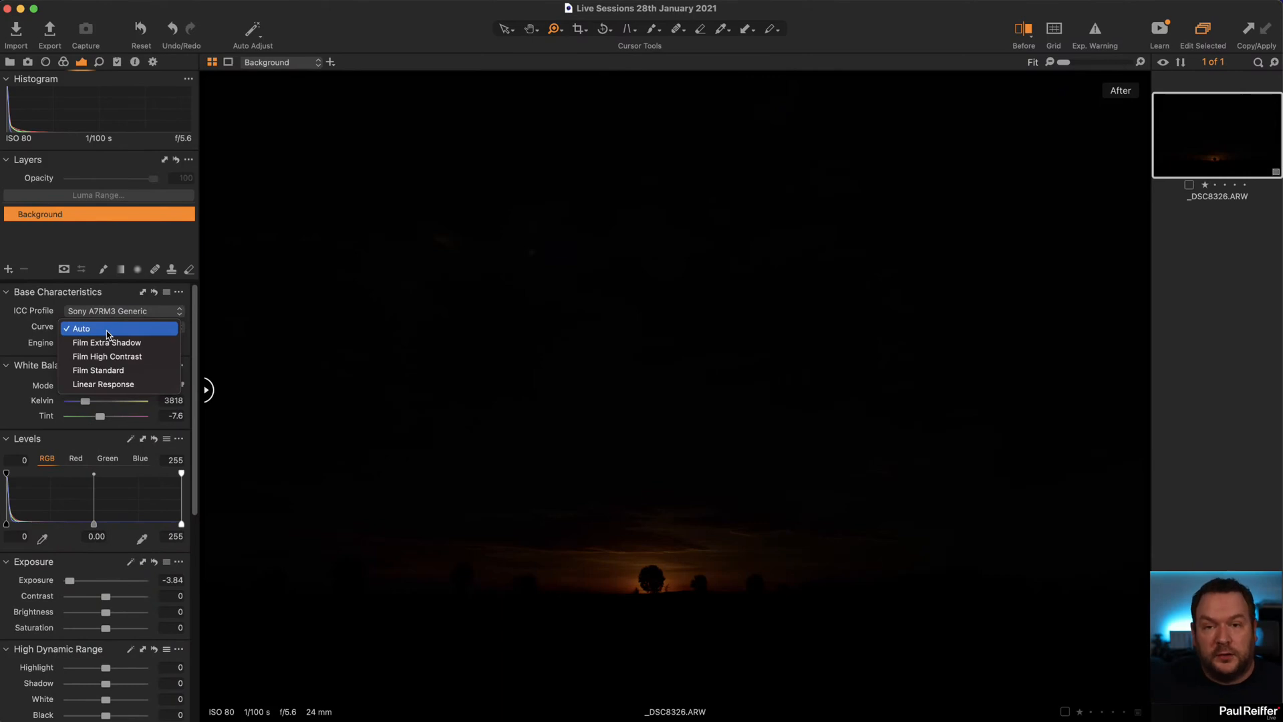
left_click(107, 330)
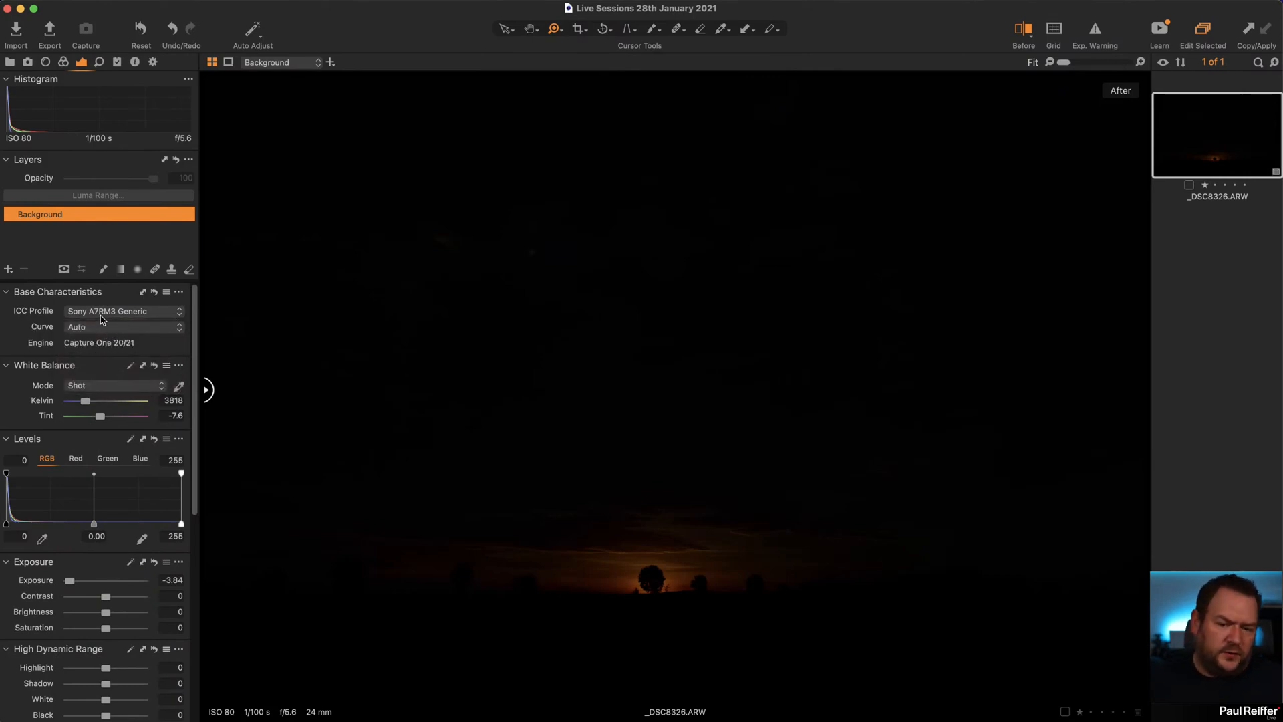
double_click(69, 580)
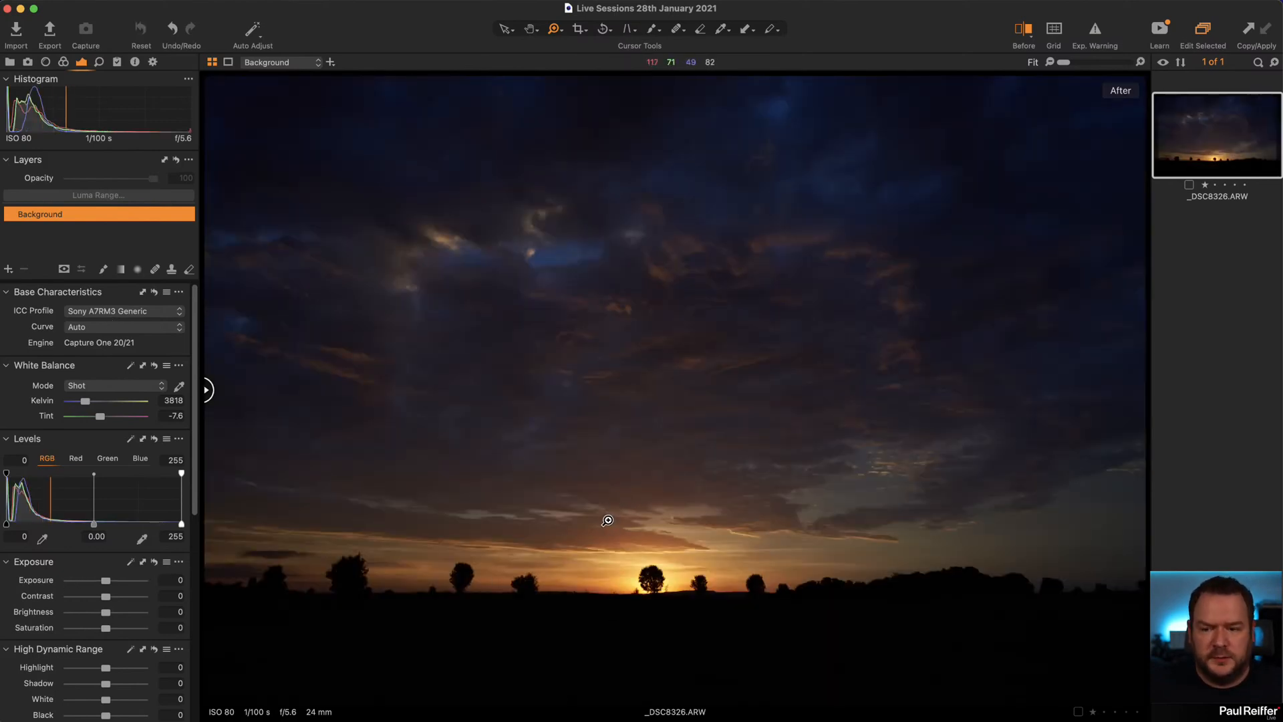
Turn off the before/after view, and try the sunset photo's Shadow at 85 and at 100, resetting it to 0 each time.
left_click(1025, 32)
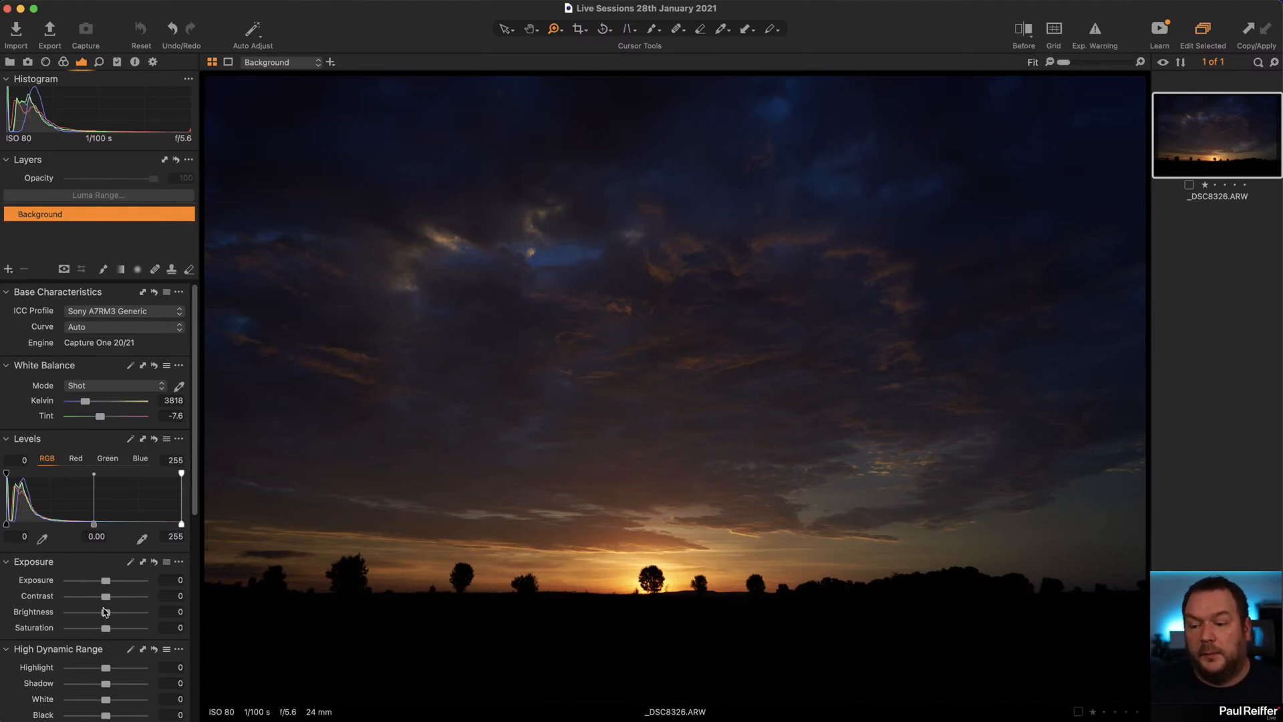
left_click_drag(106, 683, 139, 689)
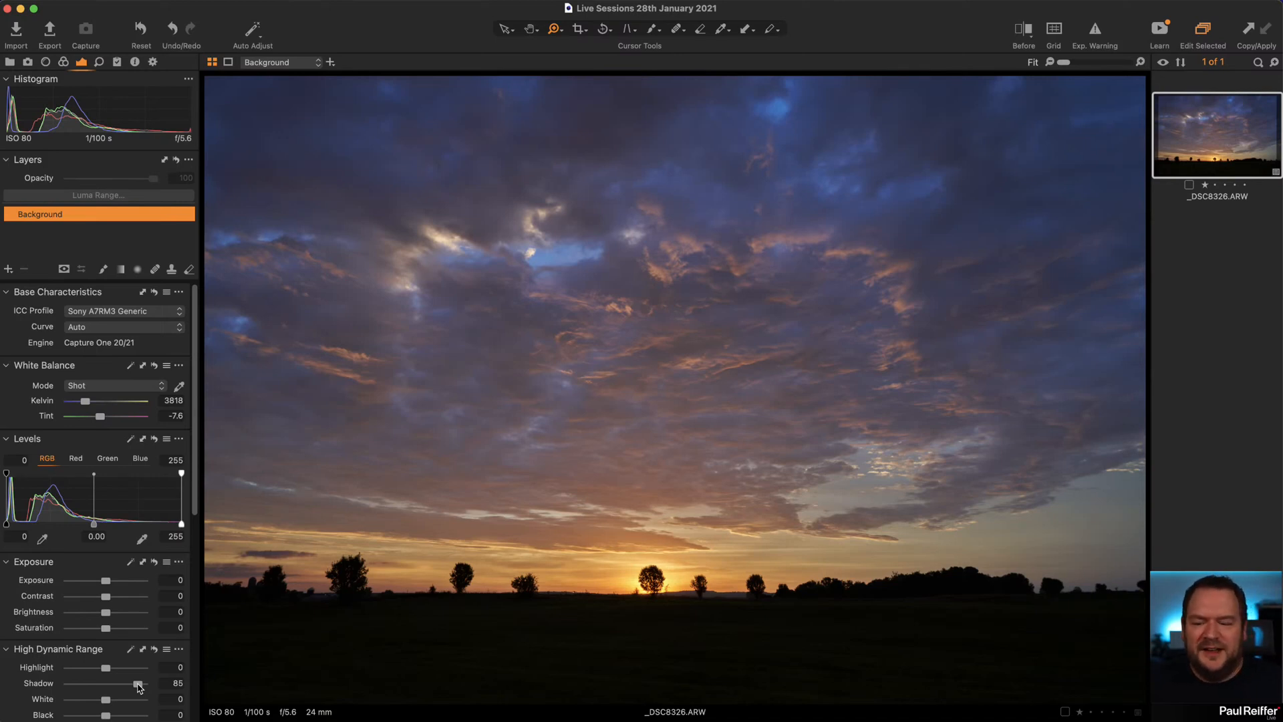
double_click(139, 688)
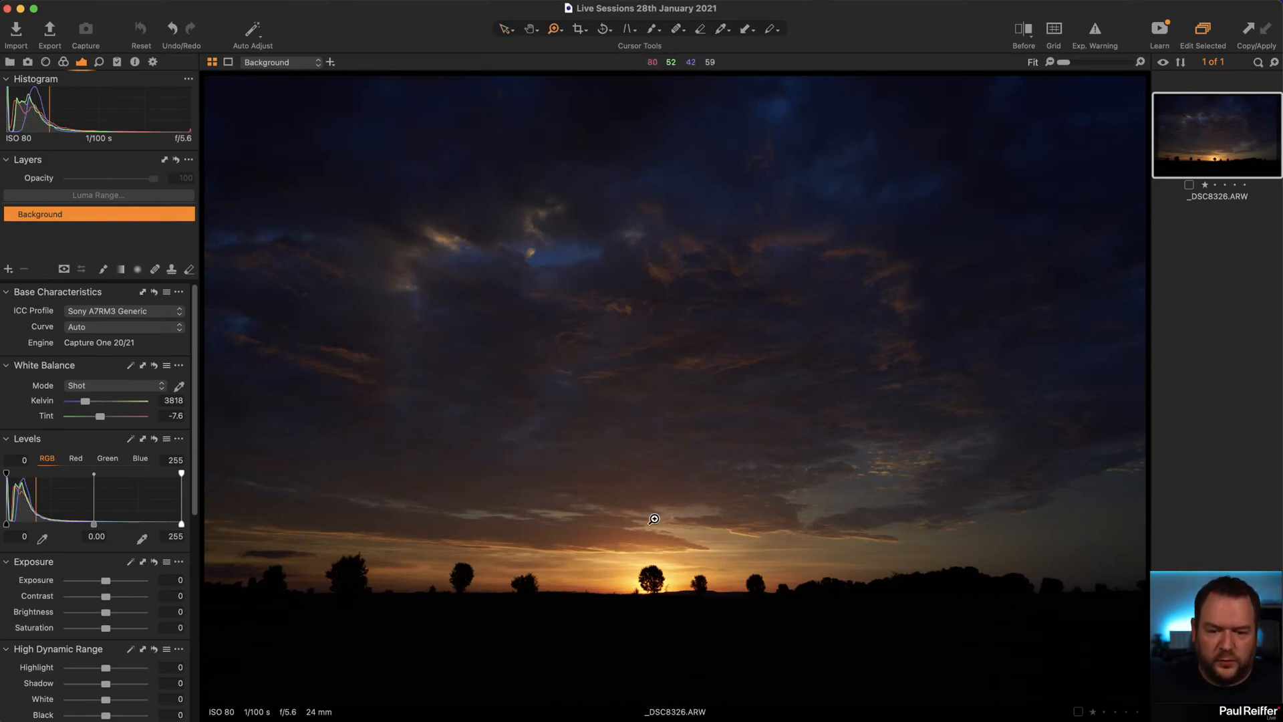
key("z")
left_click_drag(106, 682, 144, 683)
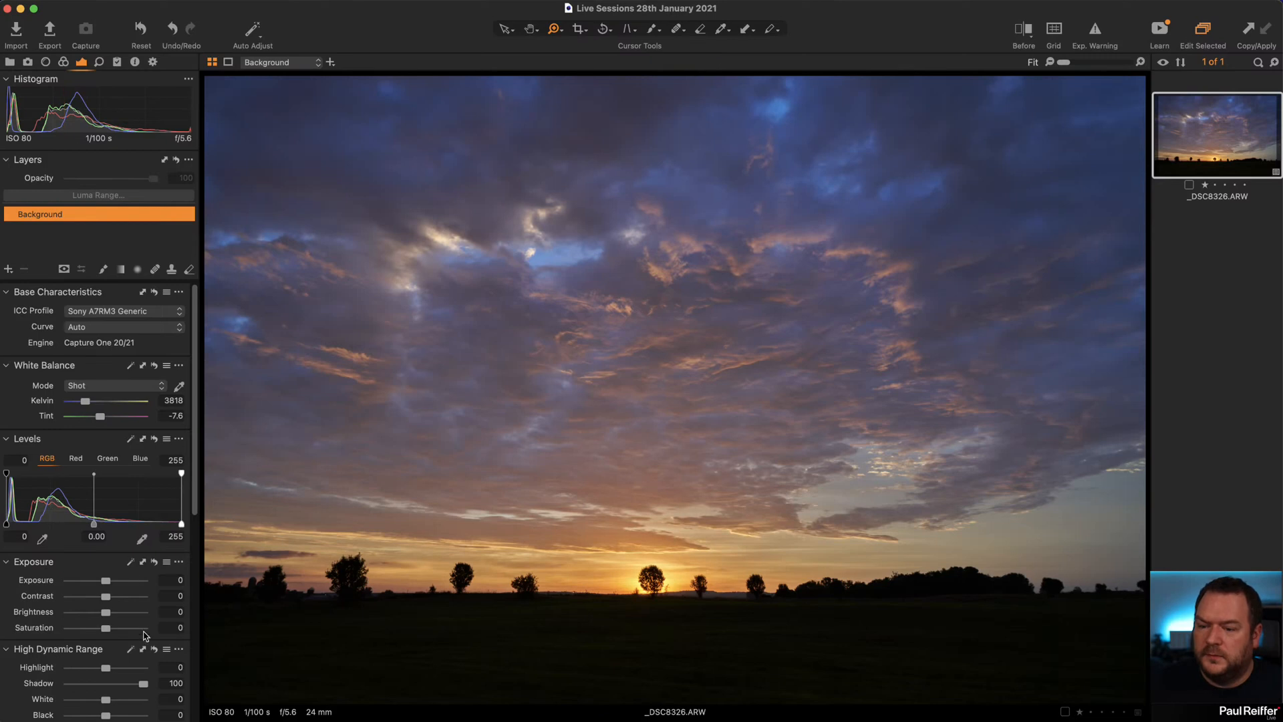
double_click(142, 685)
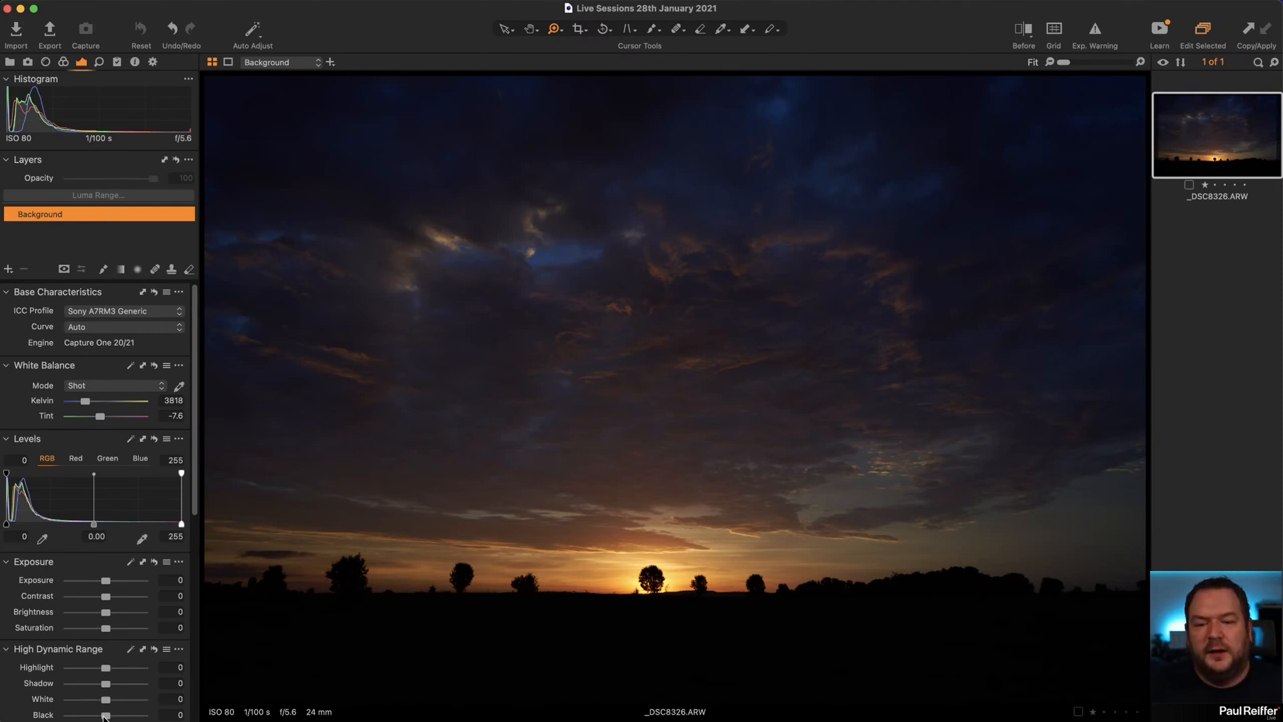
Raise the sunset photo's High Dynamic Range Black to 23 and further to 48.
left_click_drag(105, 716, 114, 716)
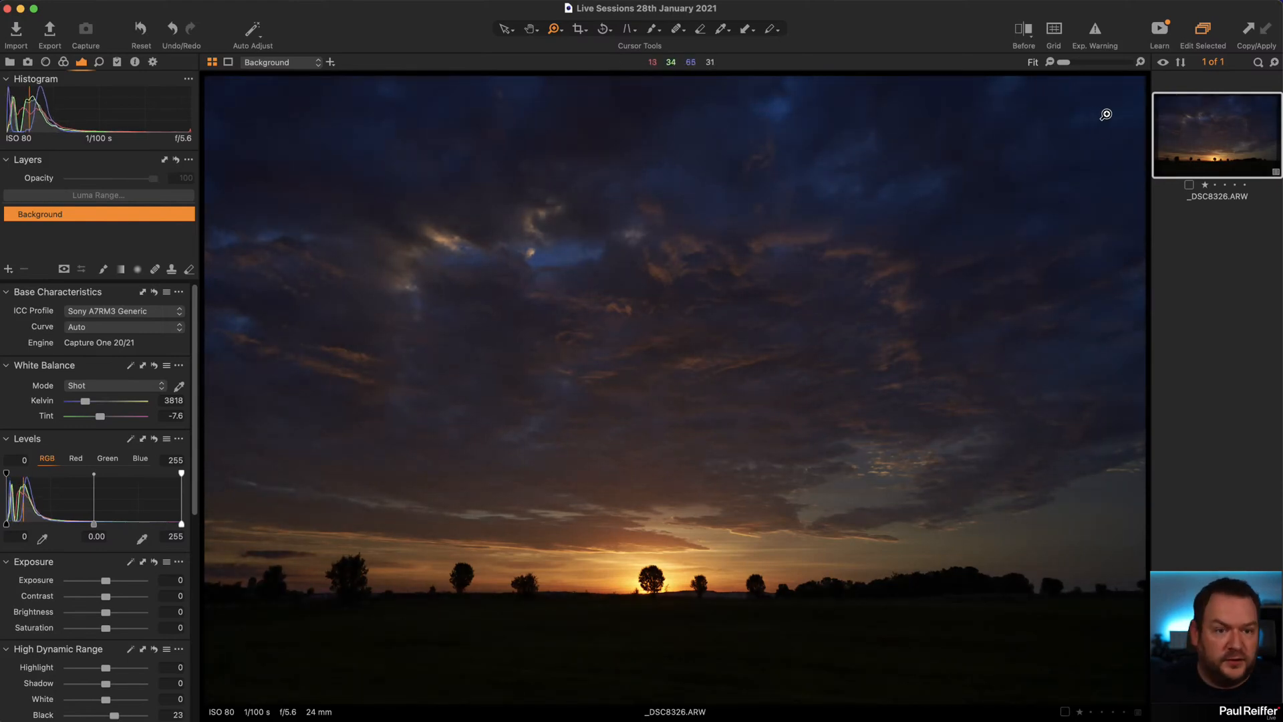
left_click_drag(114, 716, 125, 716)
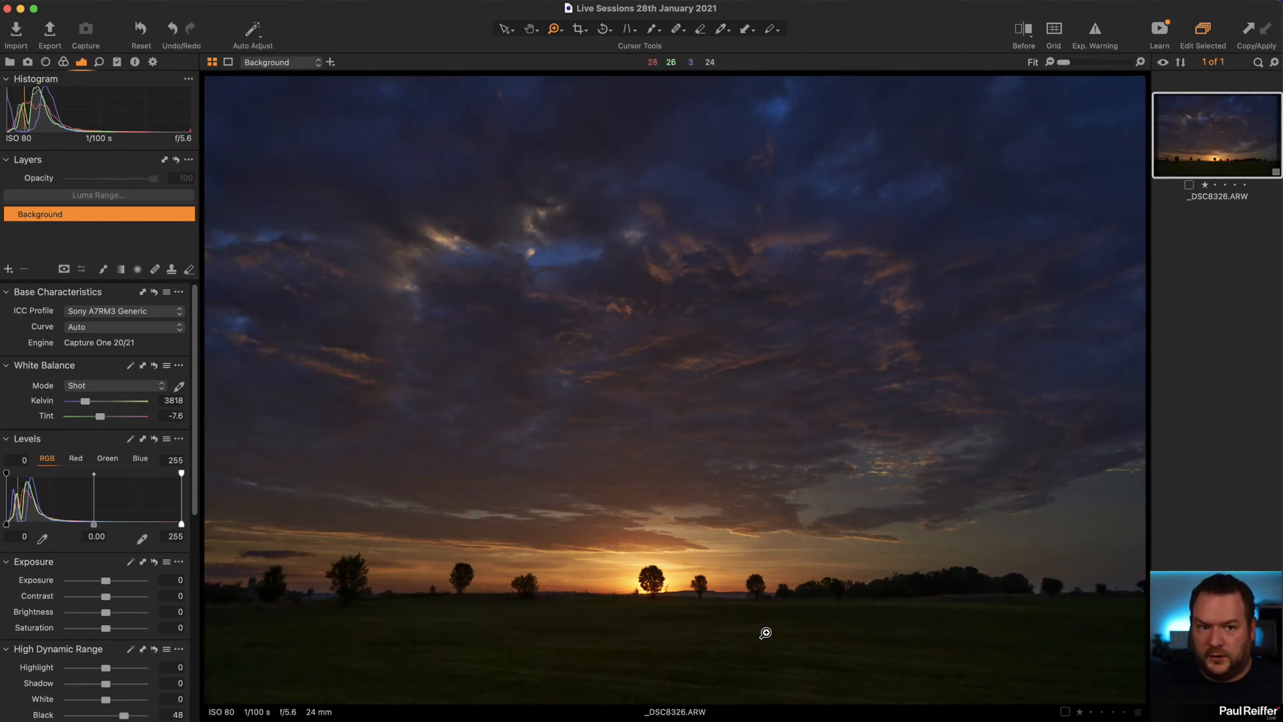
Clone the sunset photo's variant, reset all adjustments on the clone, and return to the first variant.
right_click(1201, 138)
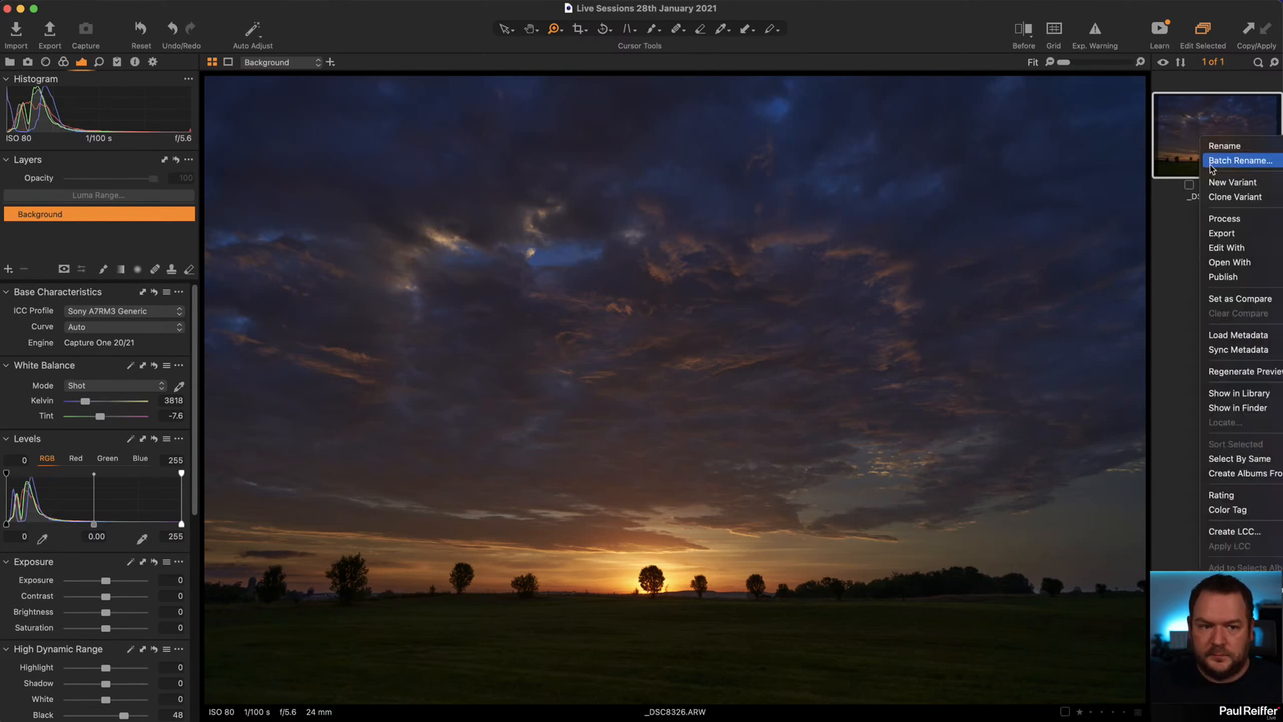
left_click(1228, 199)
left_click(1201, 269)
key("super+r")
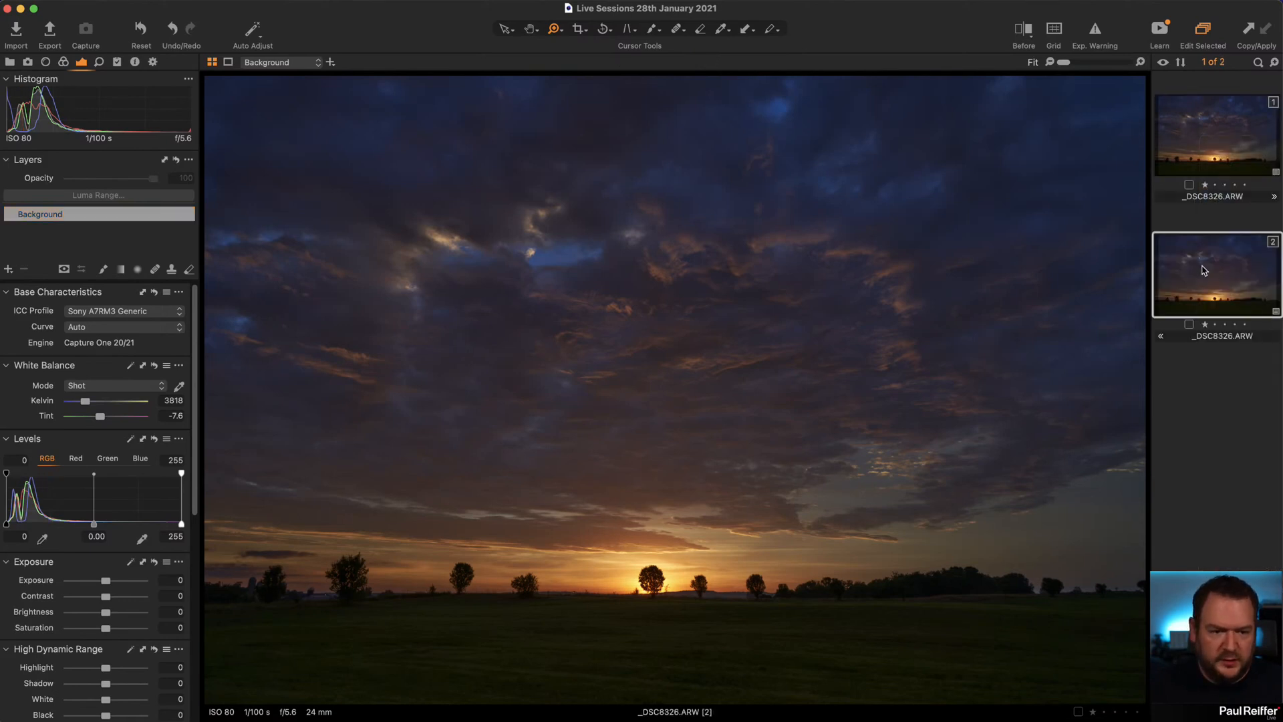
left_click(1218, 143)
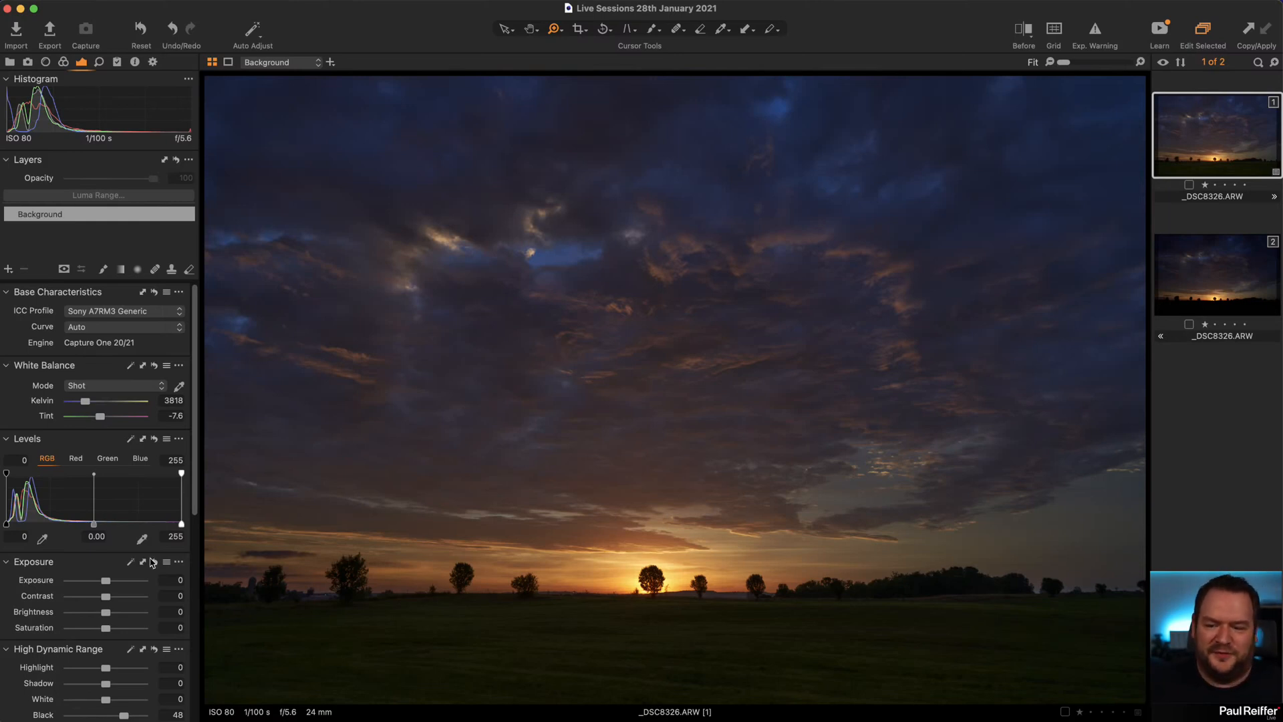
Try Highlight -100, Shadow 65, White -100 and Black 100, then reset the first three to 0 and set Black to 44.
left_click_drag(106, 683, 145, 715)
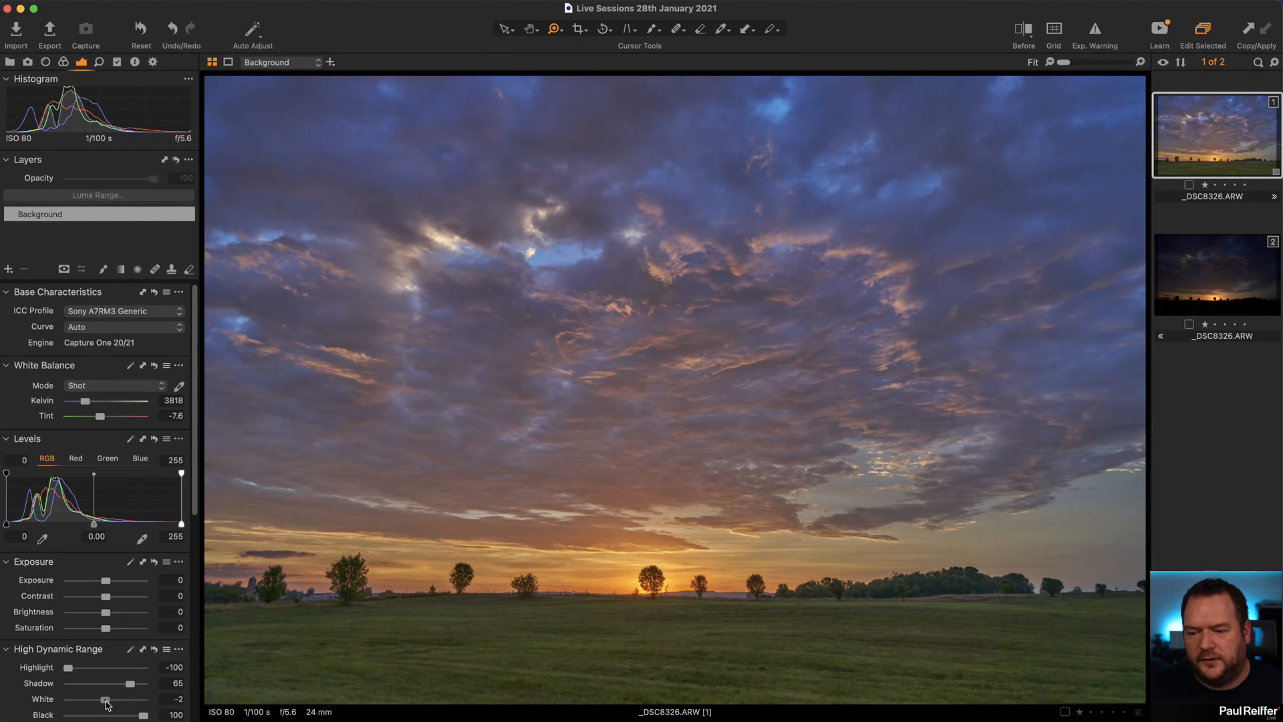
left_click_drag(105, 699, 54, 705)
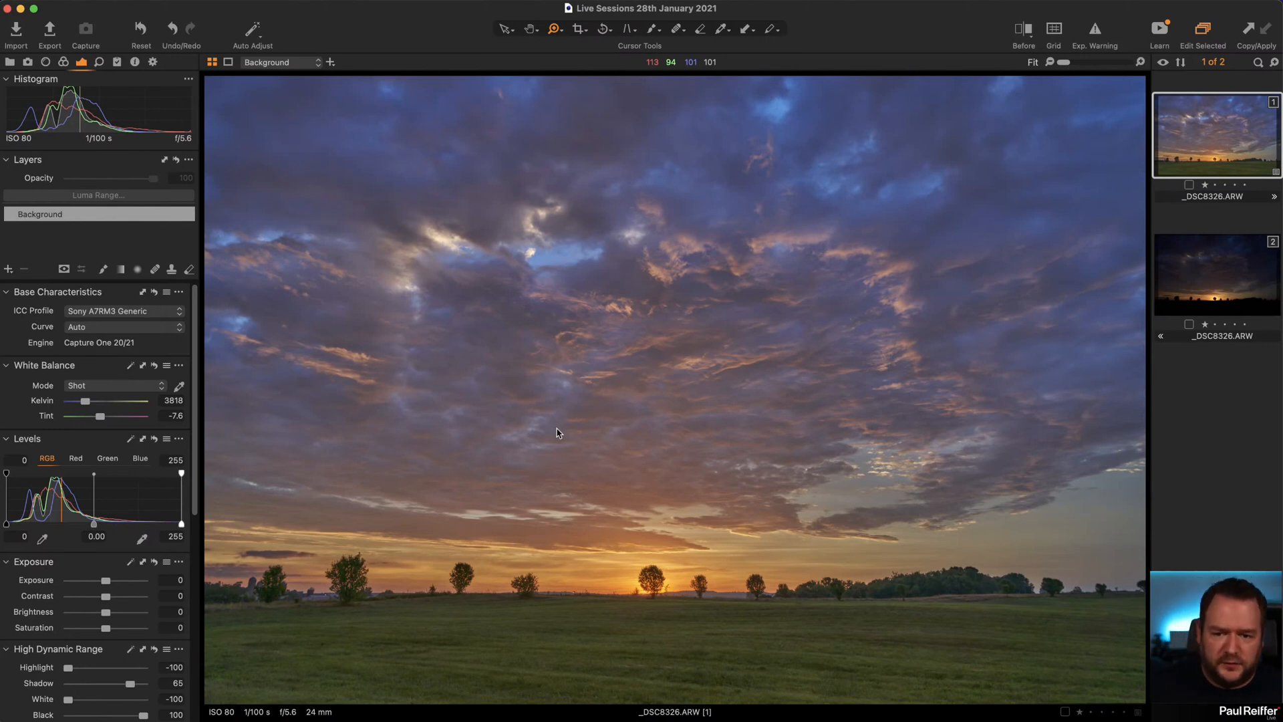
double_click(67, 668)
double_click(130, 683)
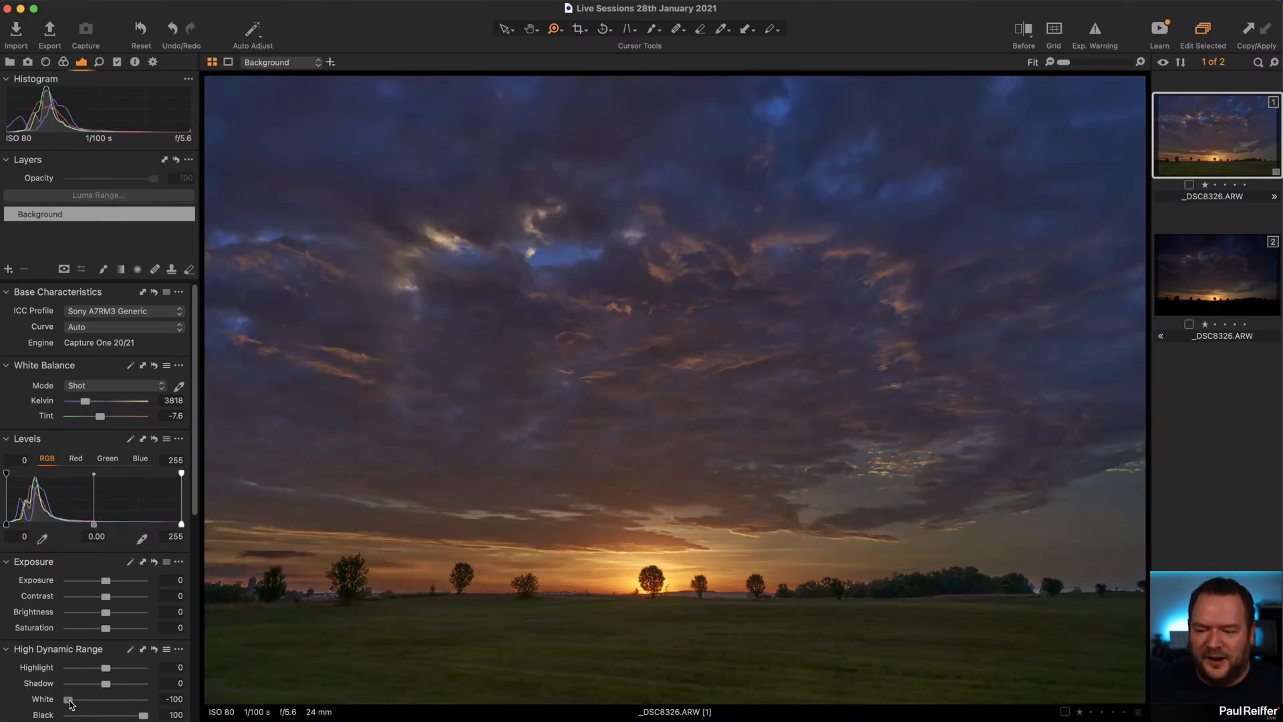
double_click(68, 700)
mouse_move(143, 715)
left_mouse_down()
mouse_move(107, 717)
mouse_move(123, 717)
left_mouse_up()
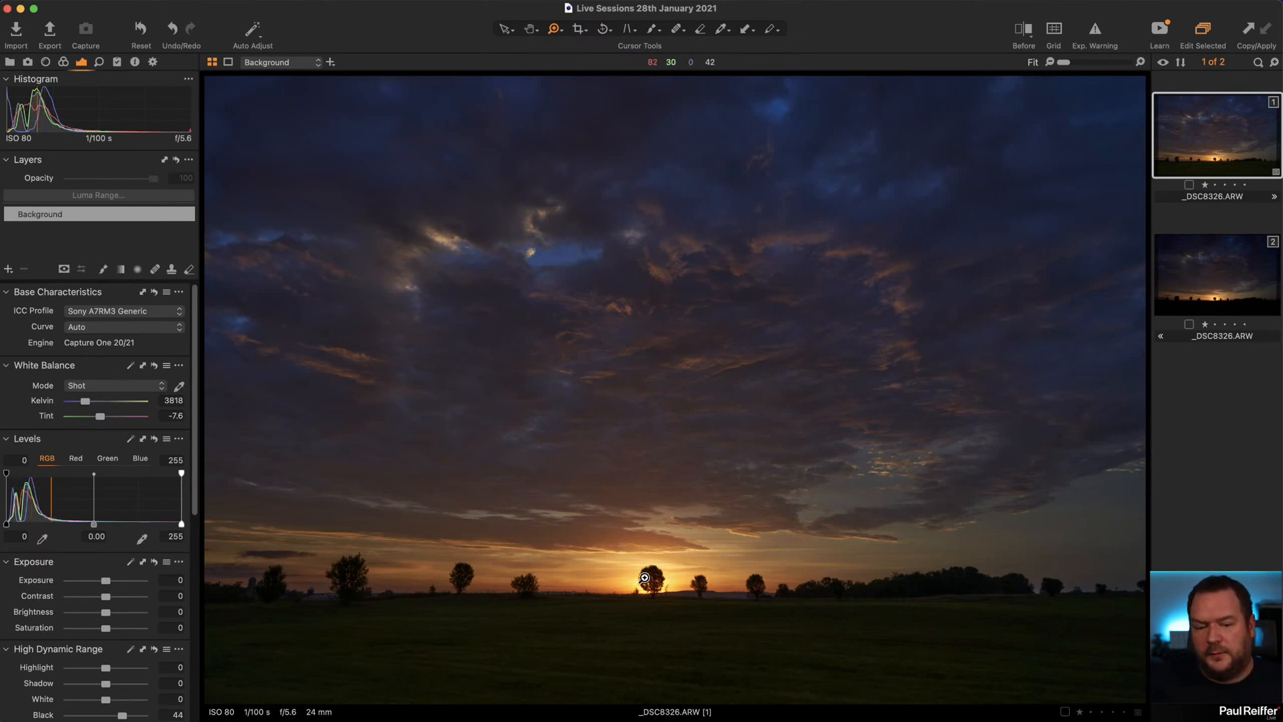
Compare the glow around the backlit tree with Highlight and White at -100 and at 69 and 64, and reset both to 0.
left_click_drag(580, 538, 712, 615)
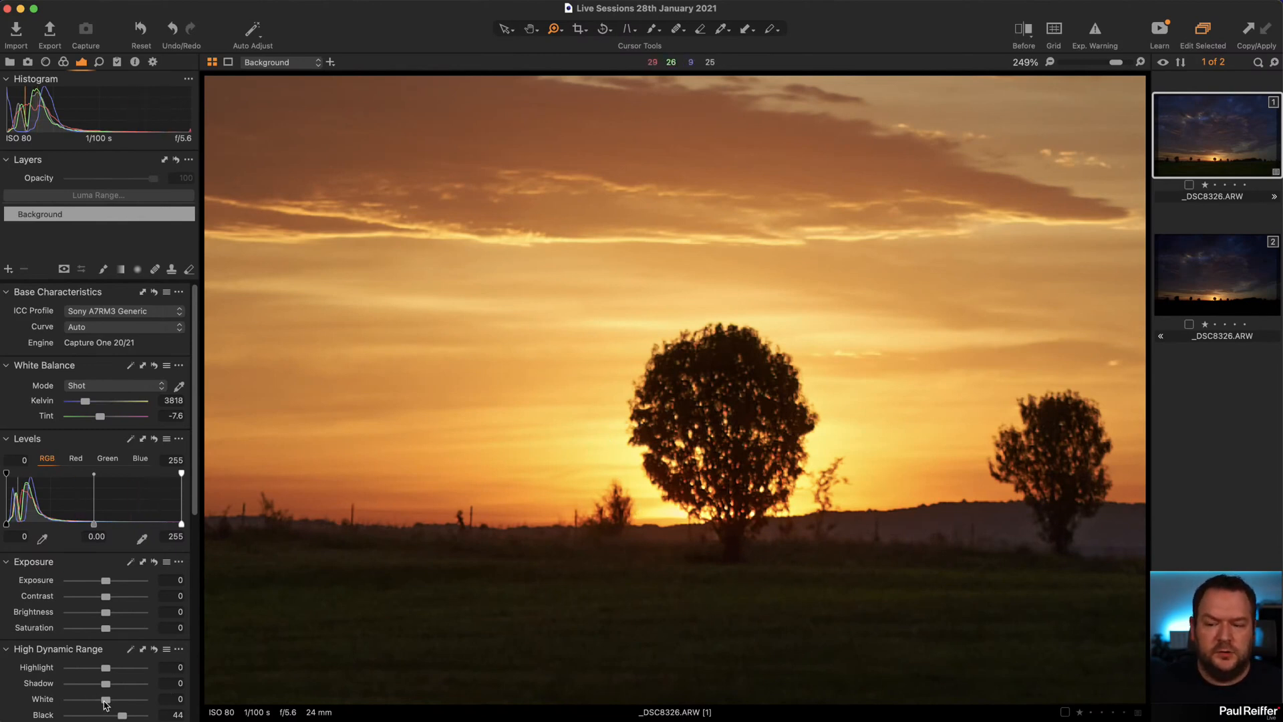
left_click_drag(106, 699, 68, 668)
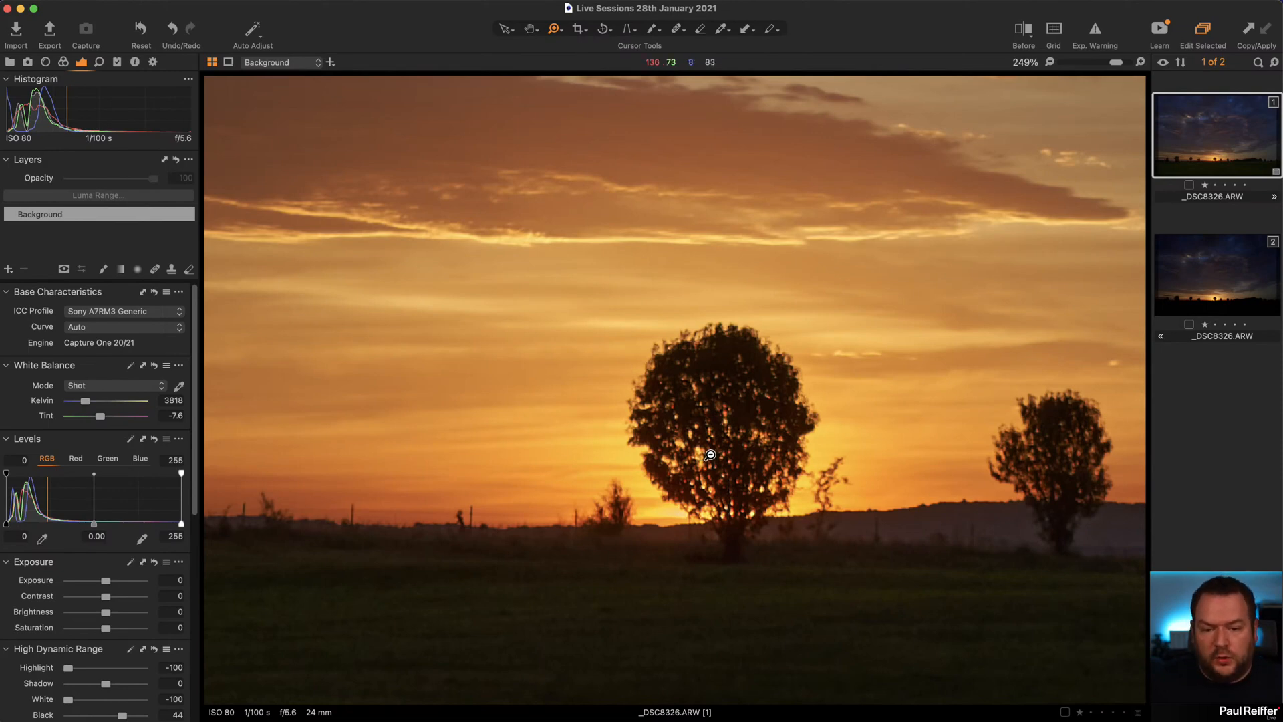
left_click(684, 447, "alt")
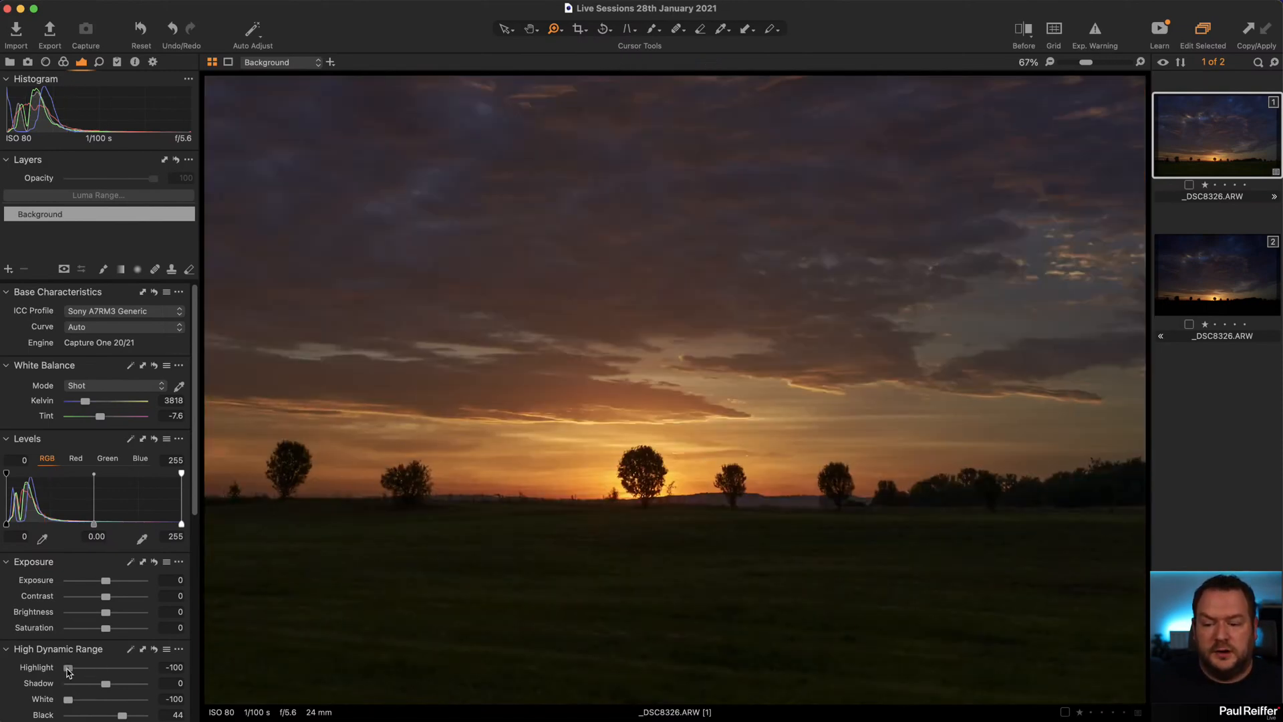
left_click_drag(67, 668, 131, 669)
left_click_drag(68, 699, 129, 700)
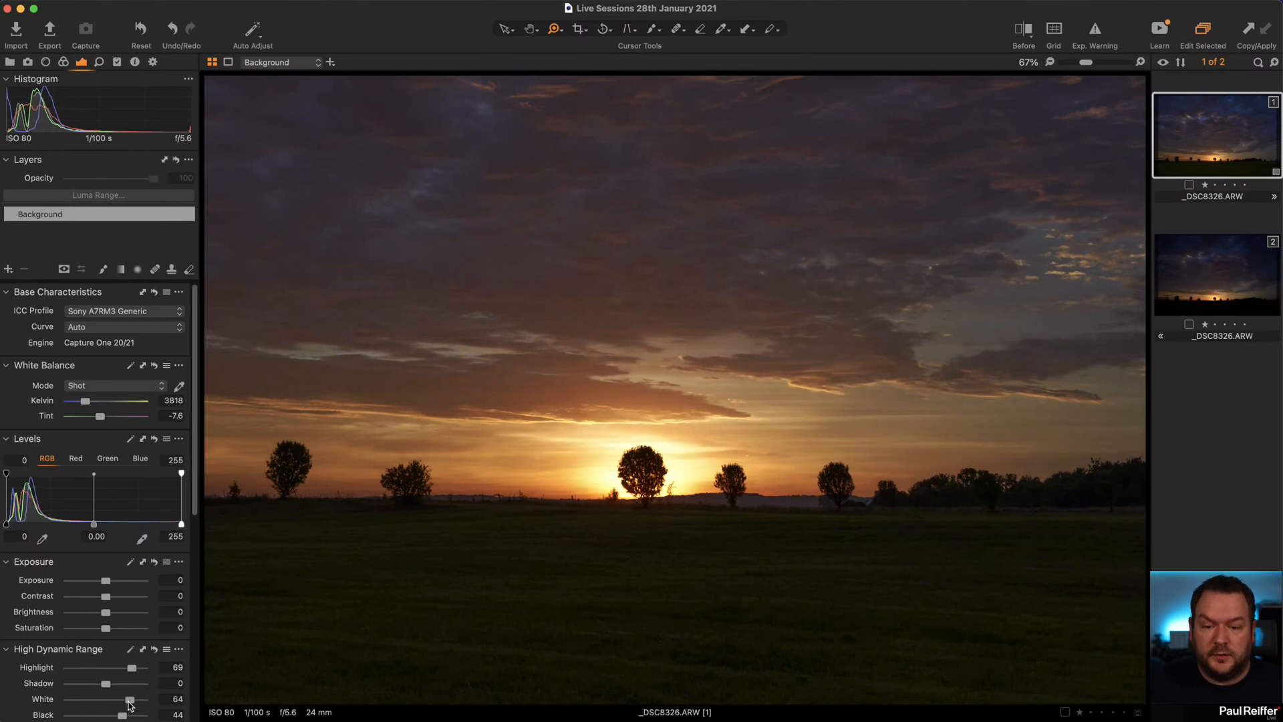
double_click(129, 699)
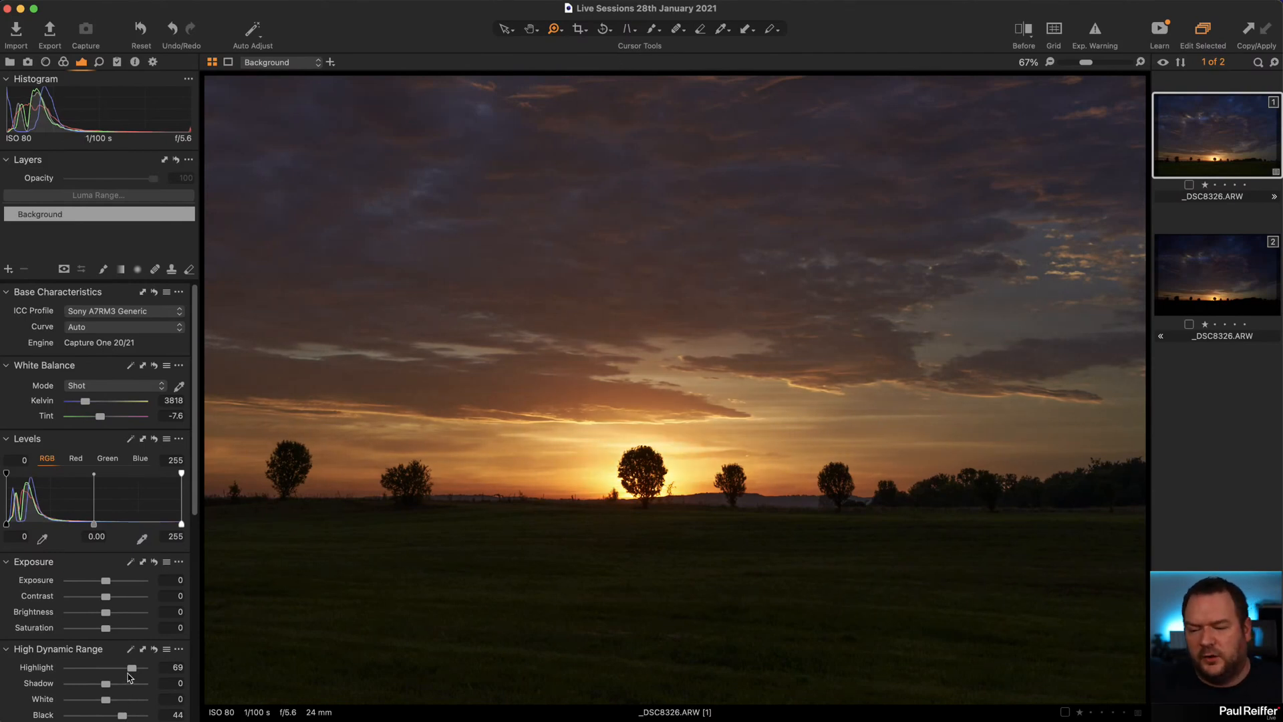
double_click(131, 668)
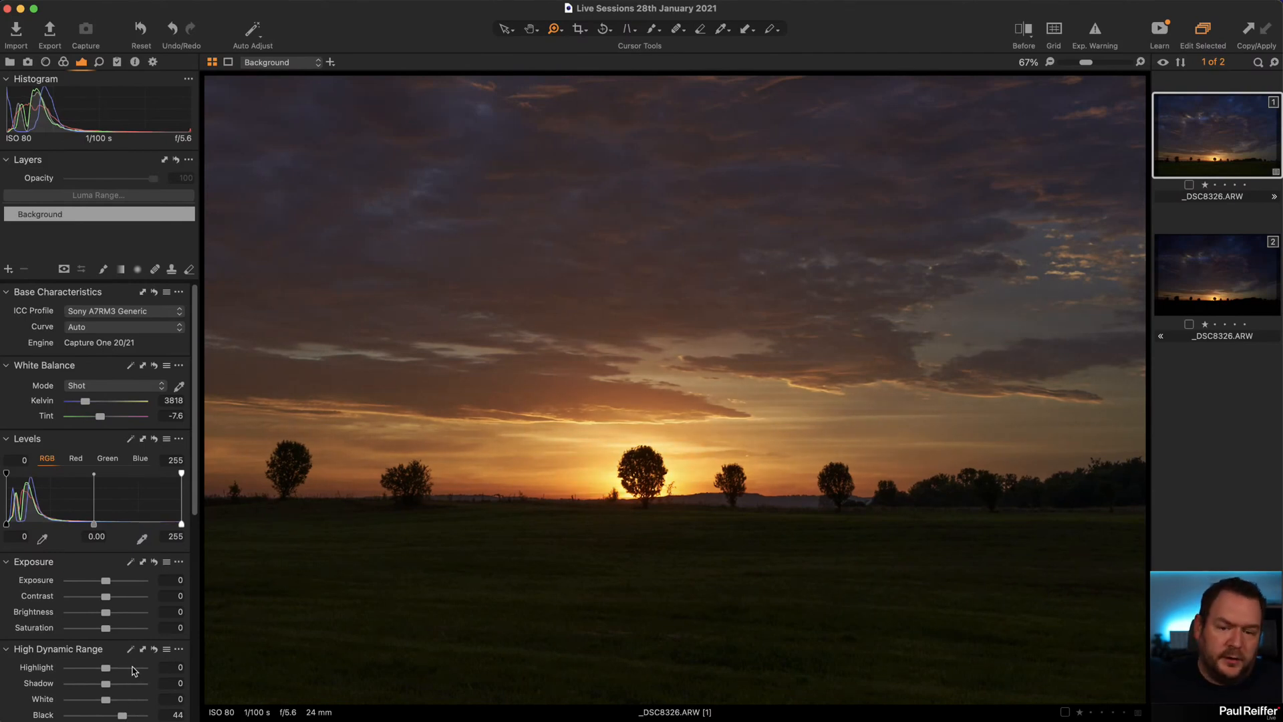
Set the first variant's White to -22 and Highlight to -17, and clone that variant.
left_click_drag(107, 699, 101, 670)
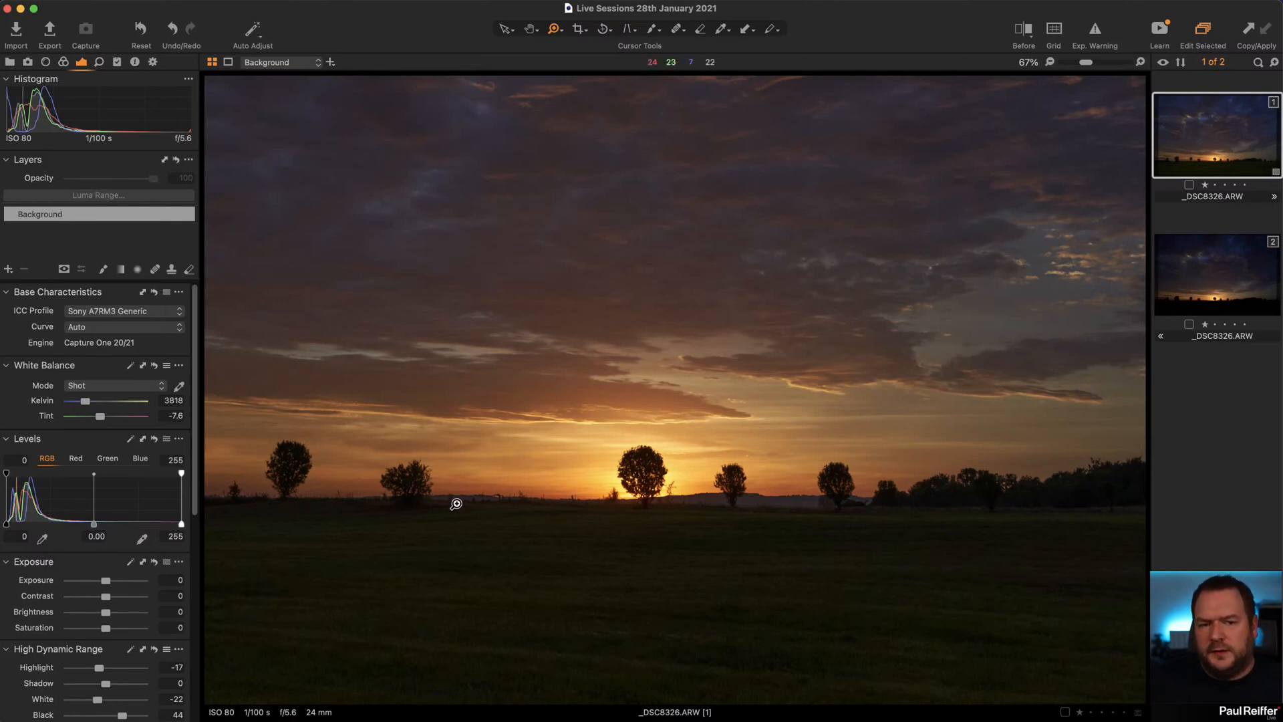
right_click(1202, 137)
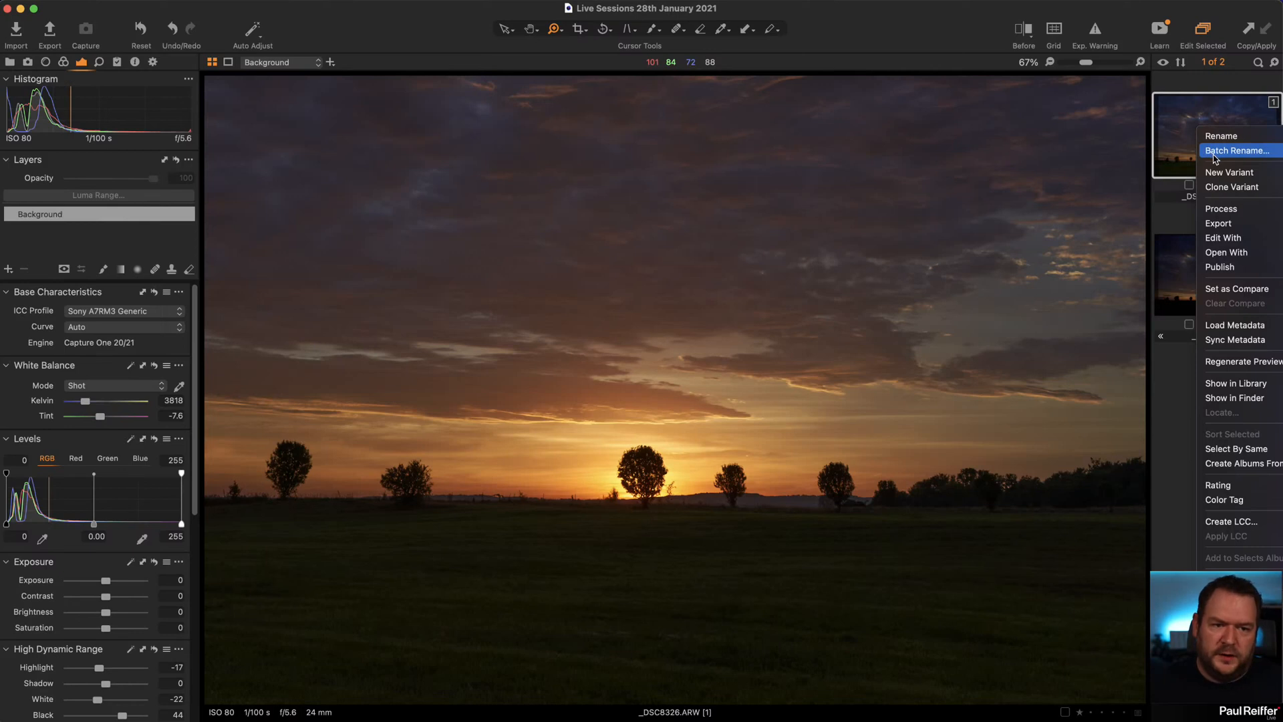
left_click(1224, 186)
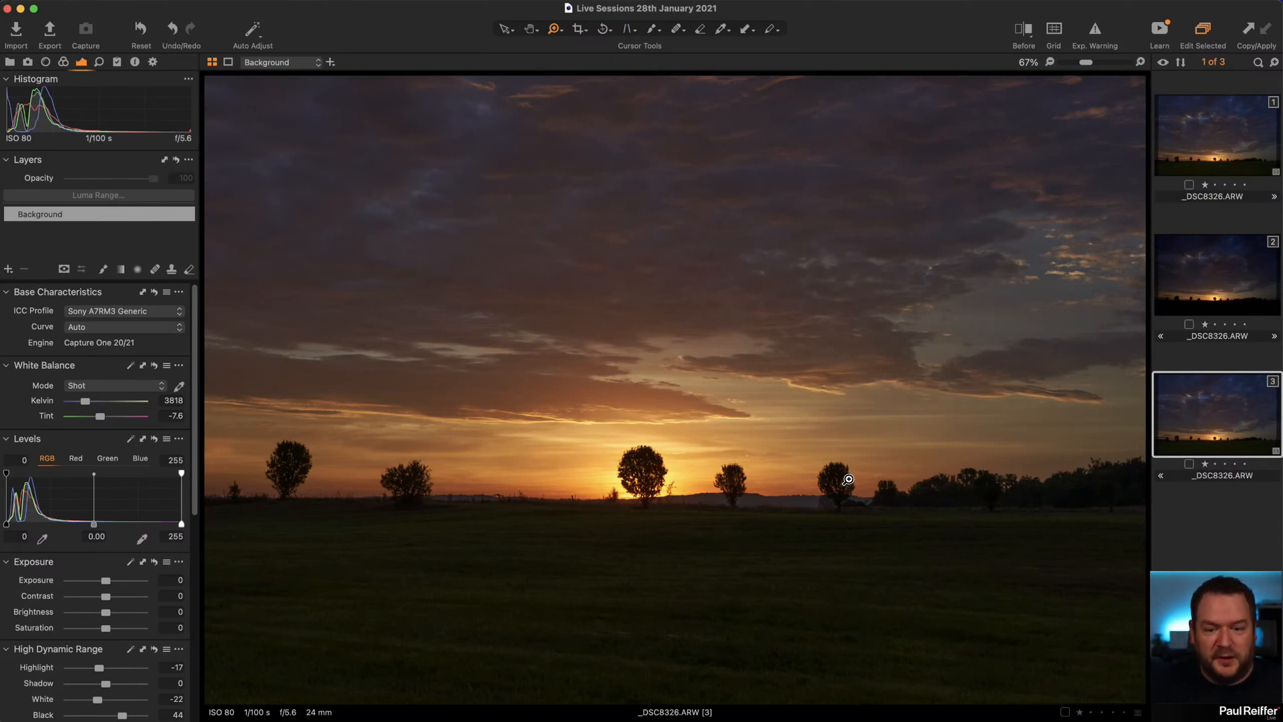
Inspect the edges of the trees along the horizon at 183% in the new clone.
left_click(660, 458, "alt")
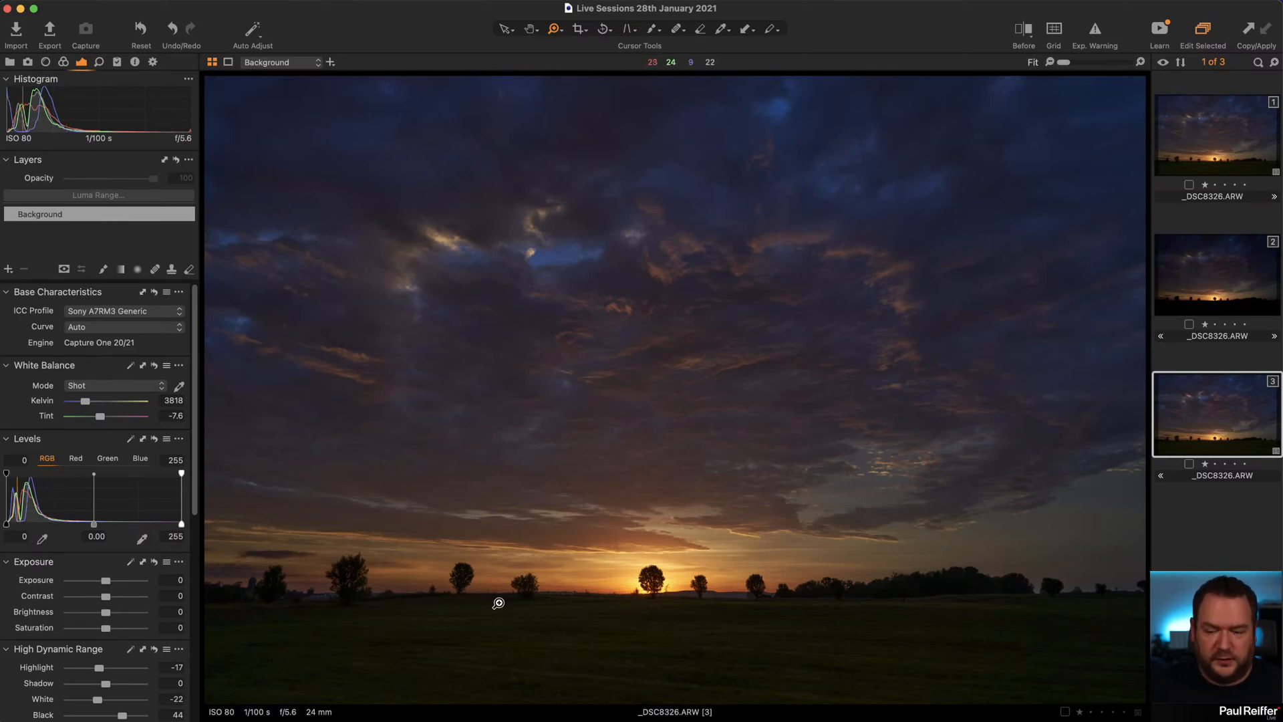
left_click_drag(485, 543, 668, 648)
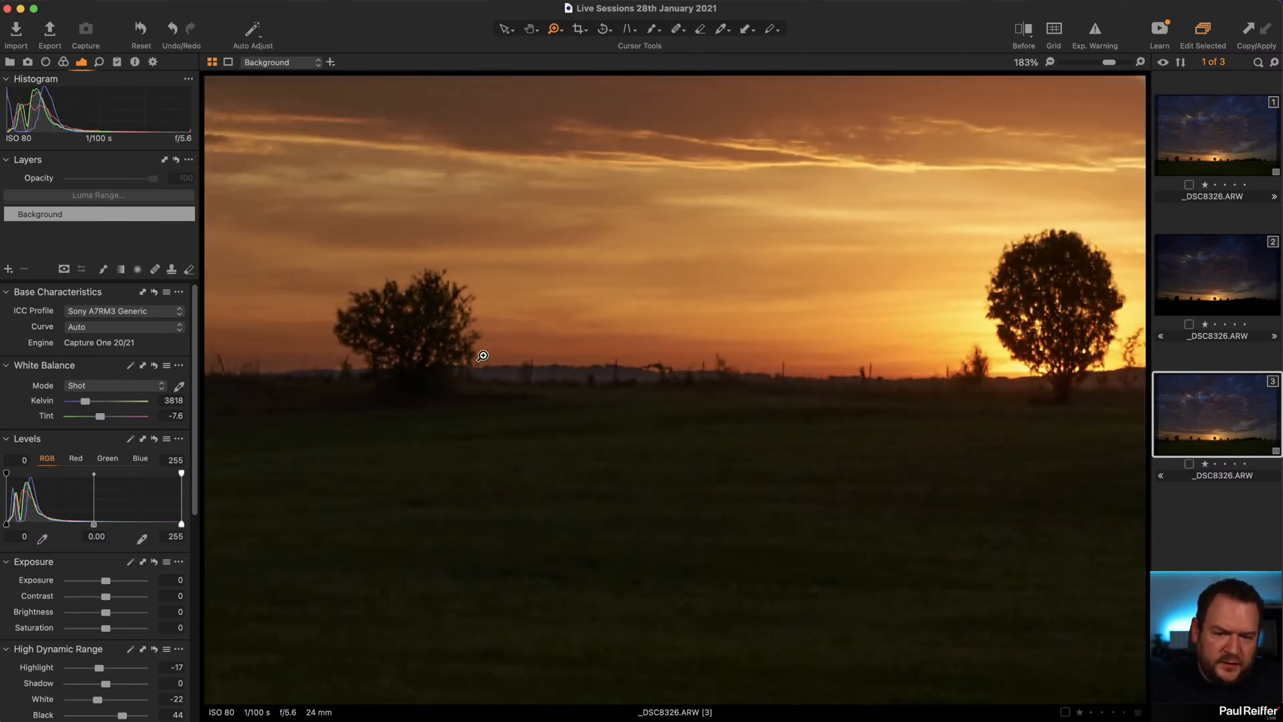
left_click_drag(298, 429, 841, 468)
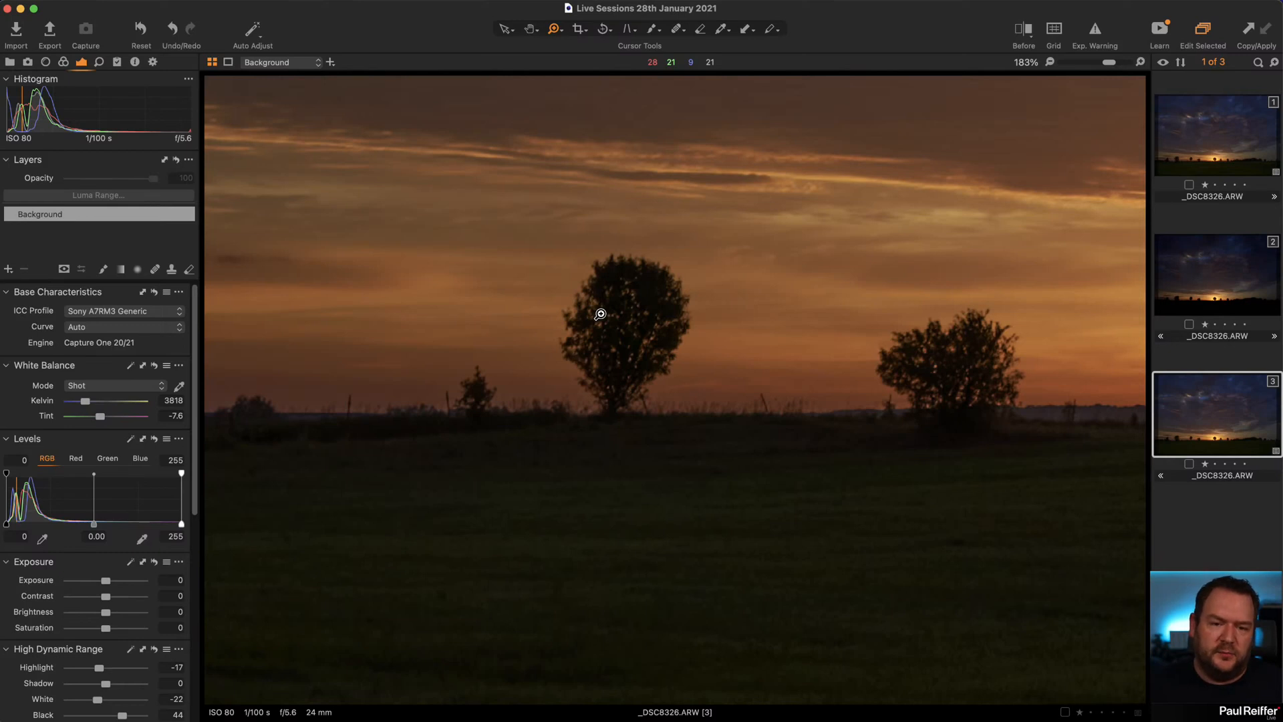
Run the additional Chromatic Aberration command in the lens corrections, and check the edges of the horizon trees at 200%.
left_click(45, 61)
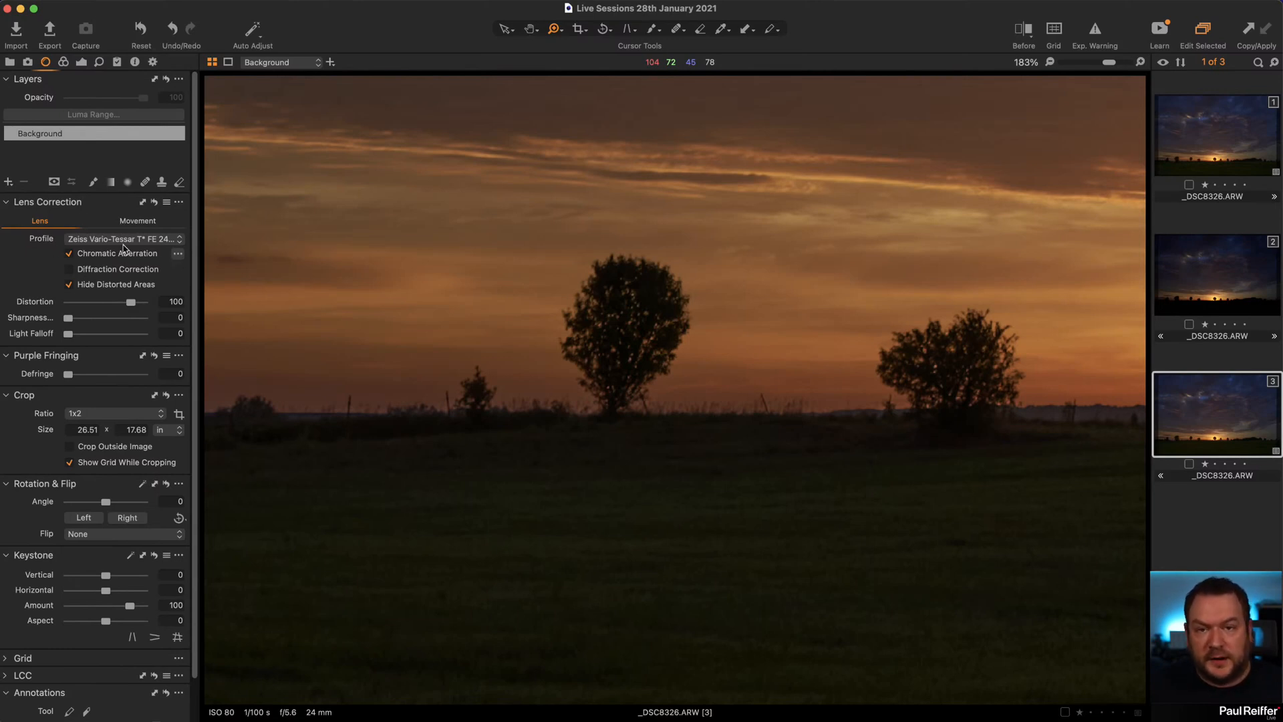
left_click(178, 253)
left_click(207, 261)
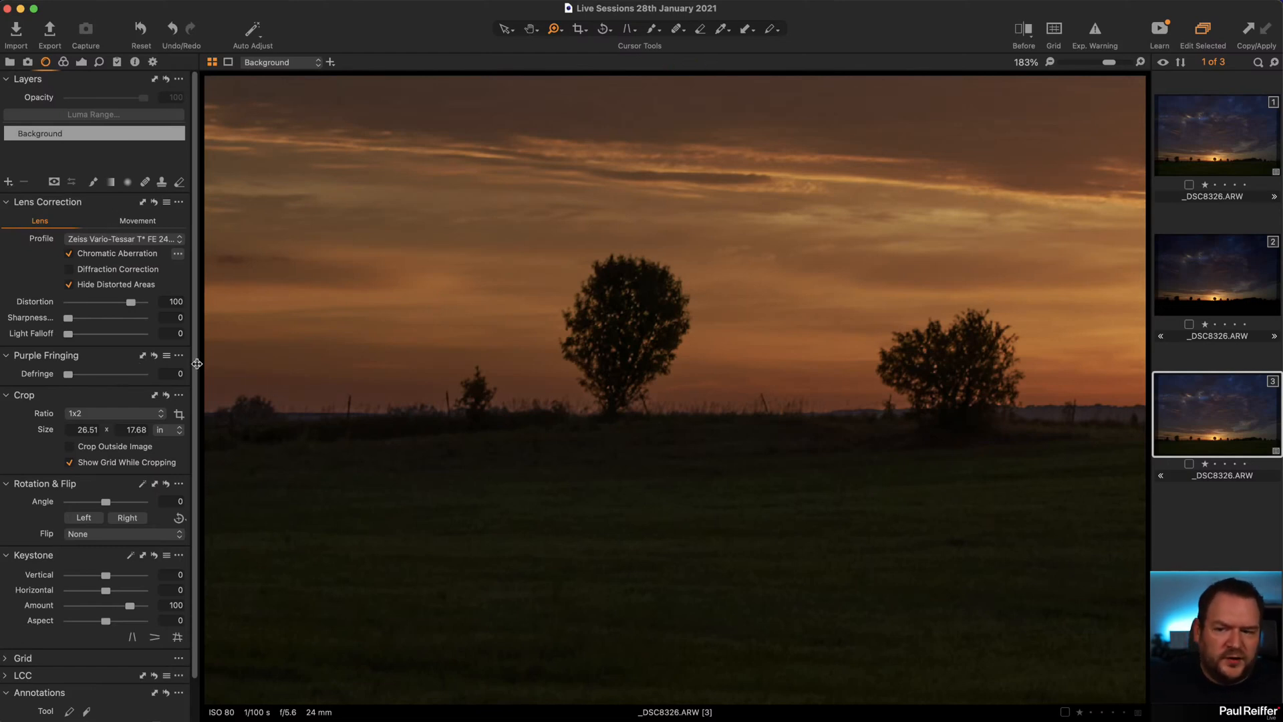
left_click(494, 375)
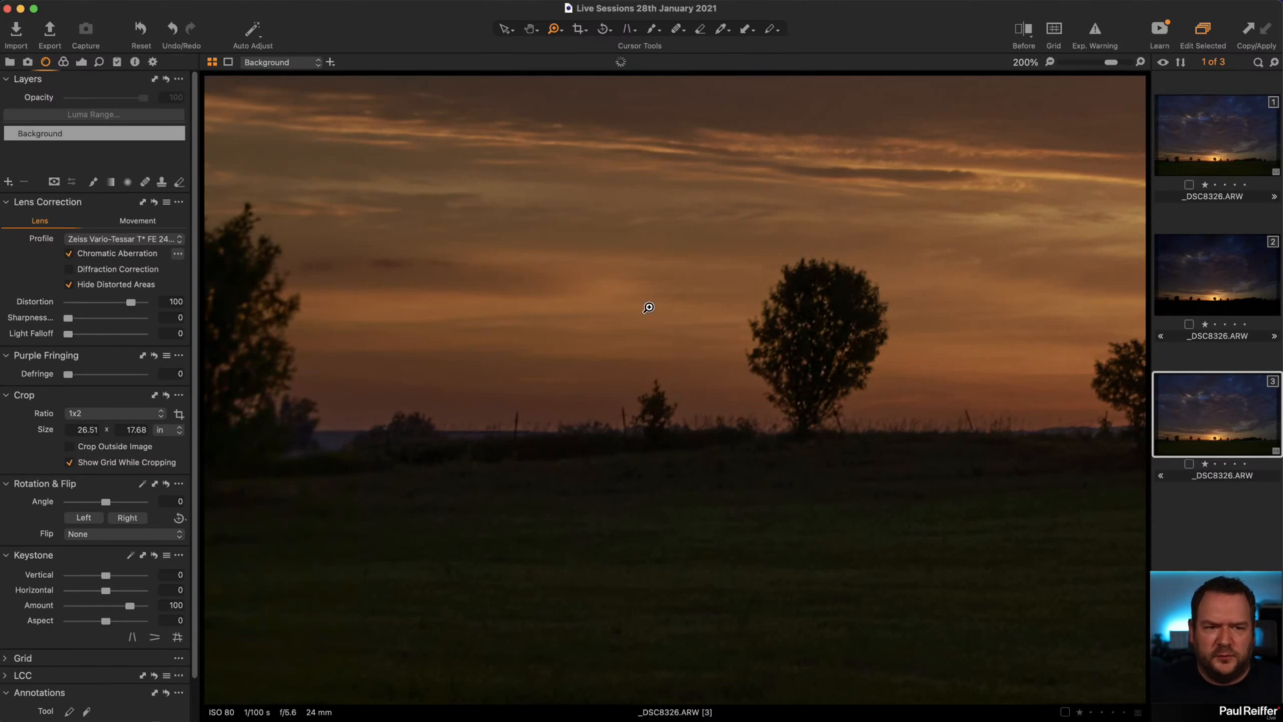
left_click_drag(647, 309, 791, 359)
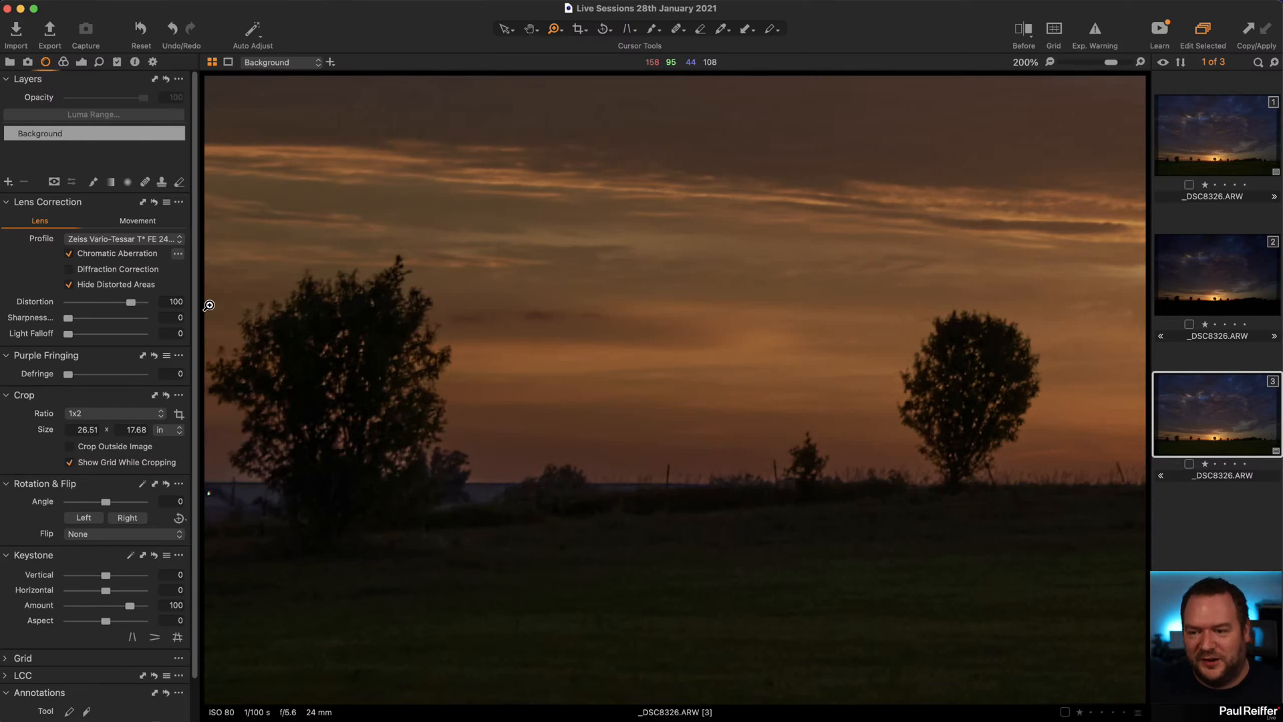
Try a purple fringing Defringe amount of 76 on the horizon trees and set it back to 0.
left_click(69, 270)
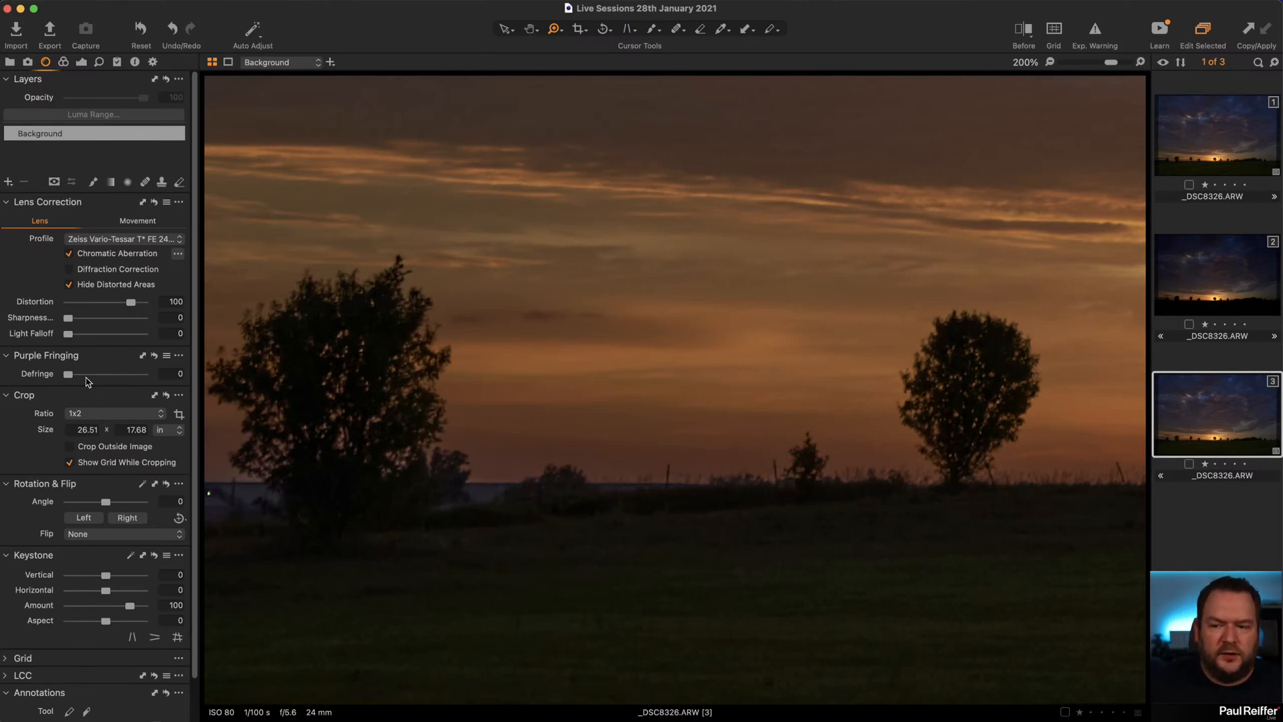
left_click_drag(69, 375, 125, 378)
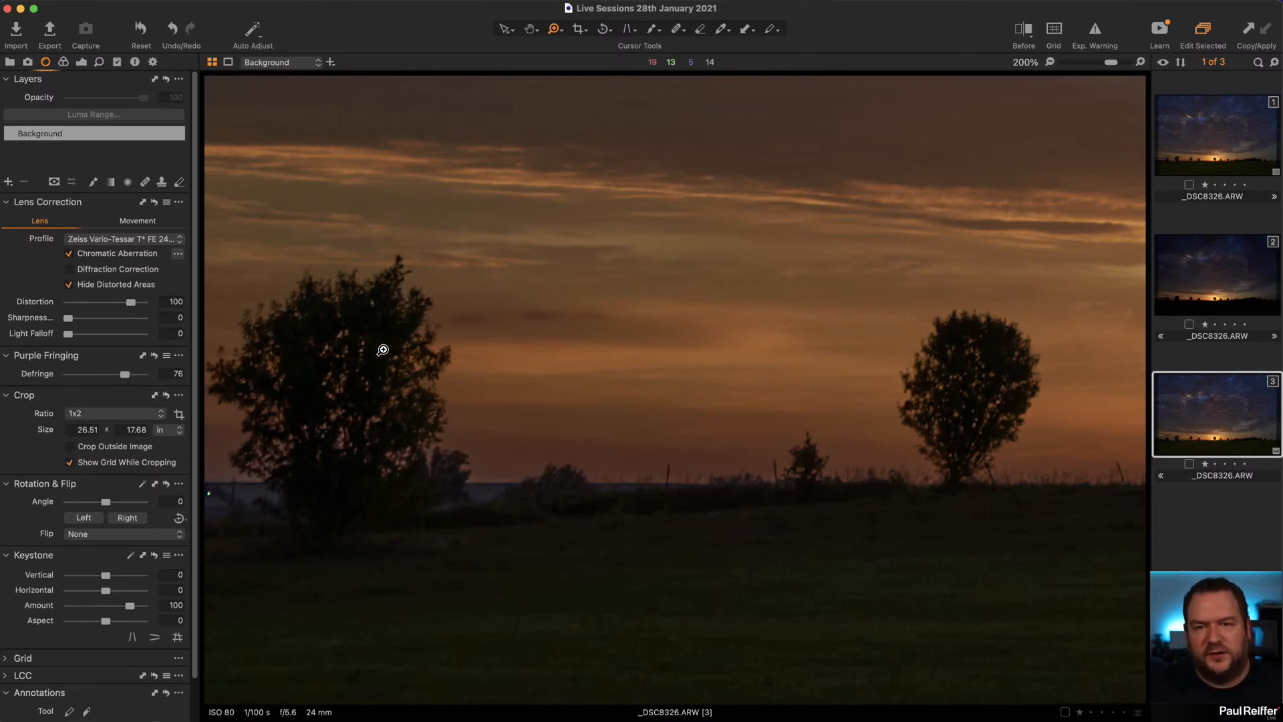
left_click_drag(1023, 384, 315, 389)
left_click_drag(894, 419, 234, 378)
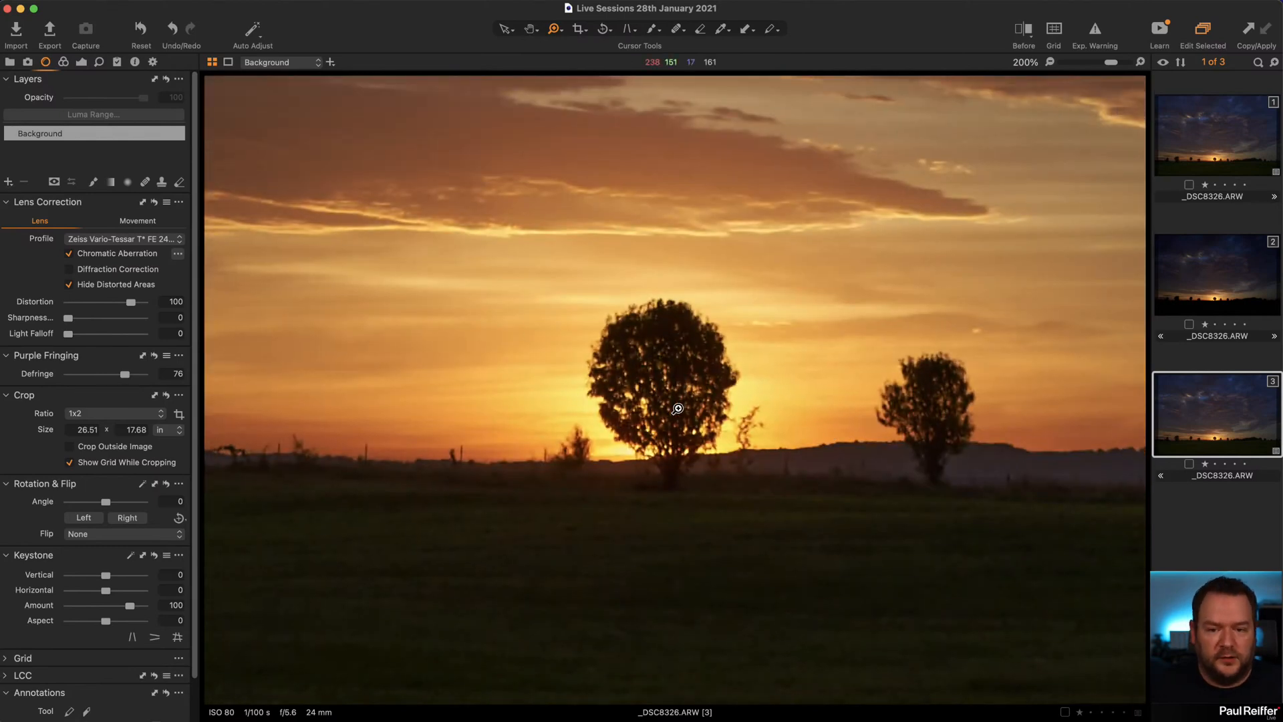
left_click_drag(124, 375, 20, 371)
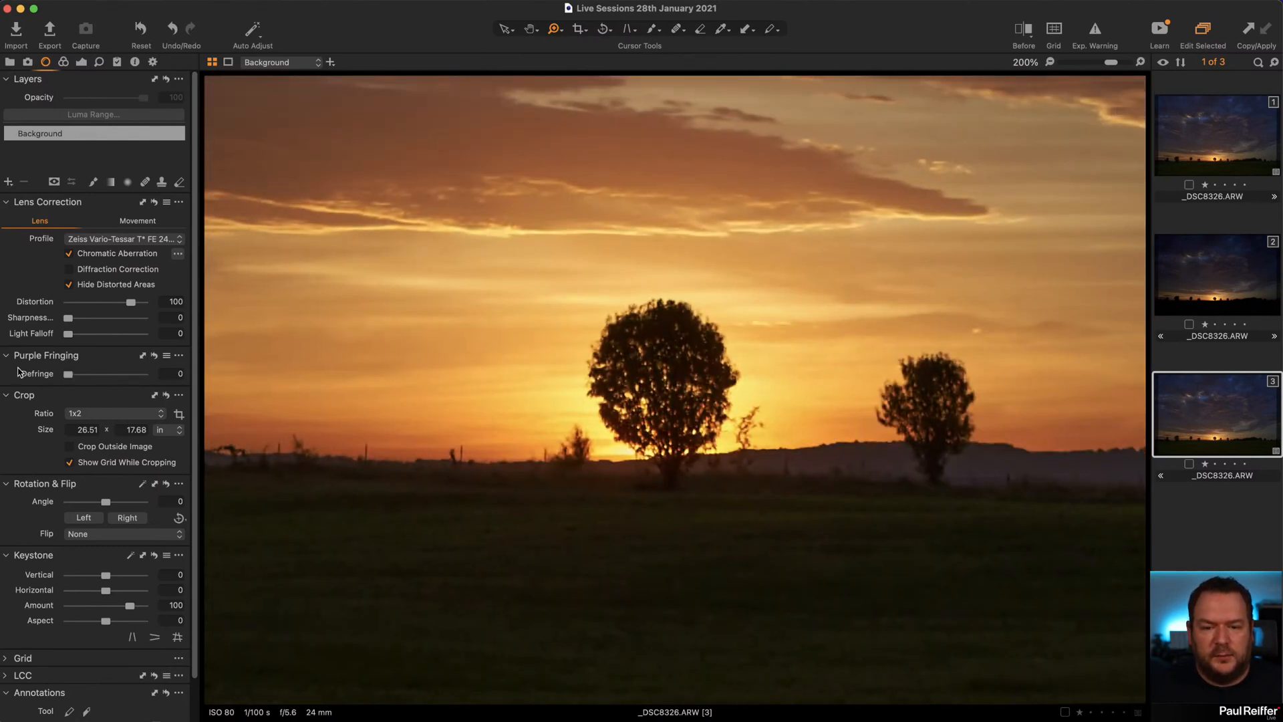
Set the purple fringing Defringe amount to 50, judging it on the edges of the tree in front of the sun.
left_click(725, 438)
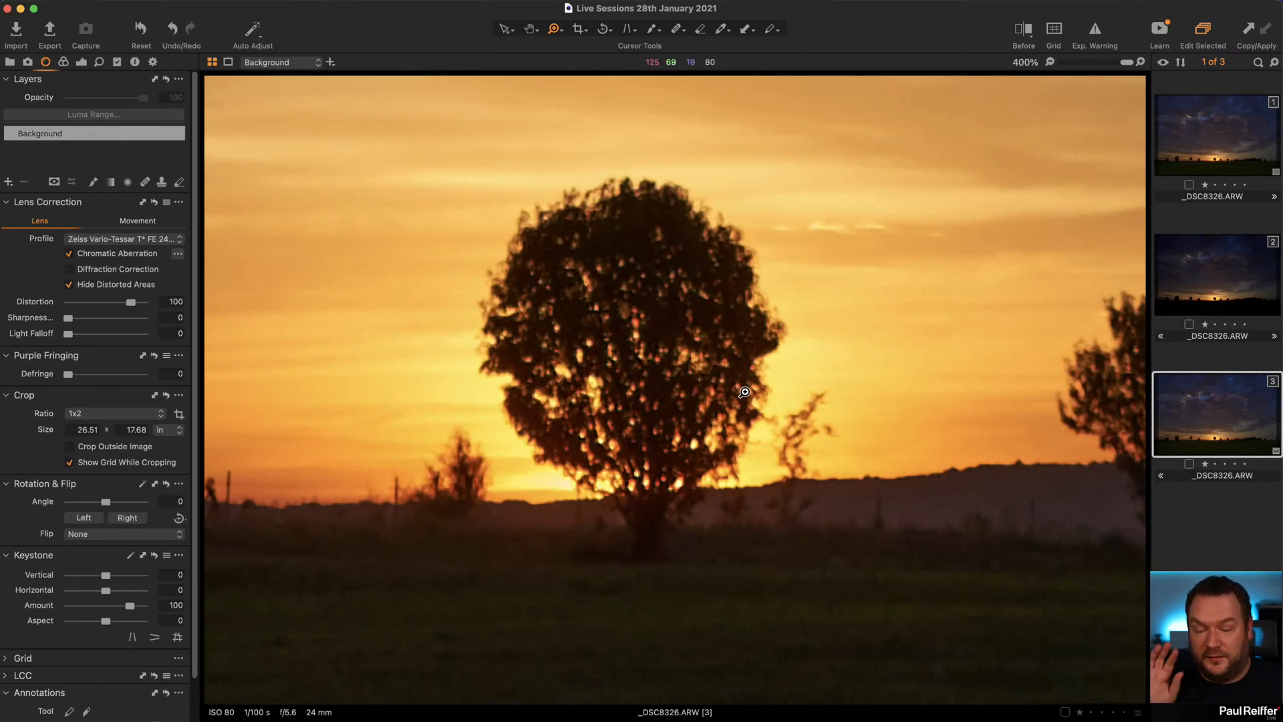
left_click(130, 375)
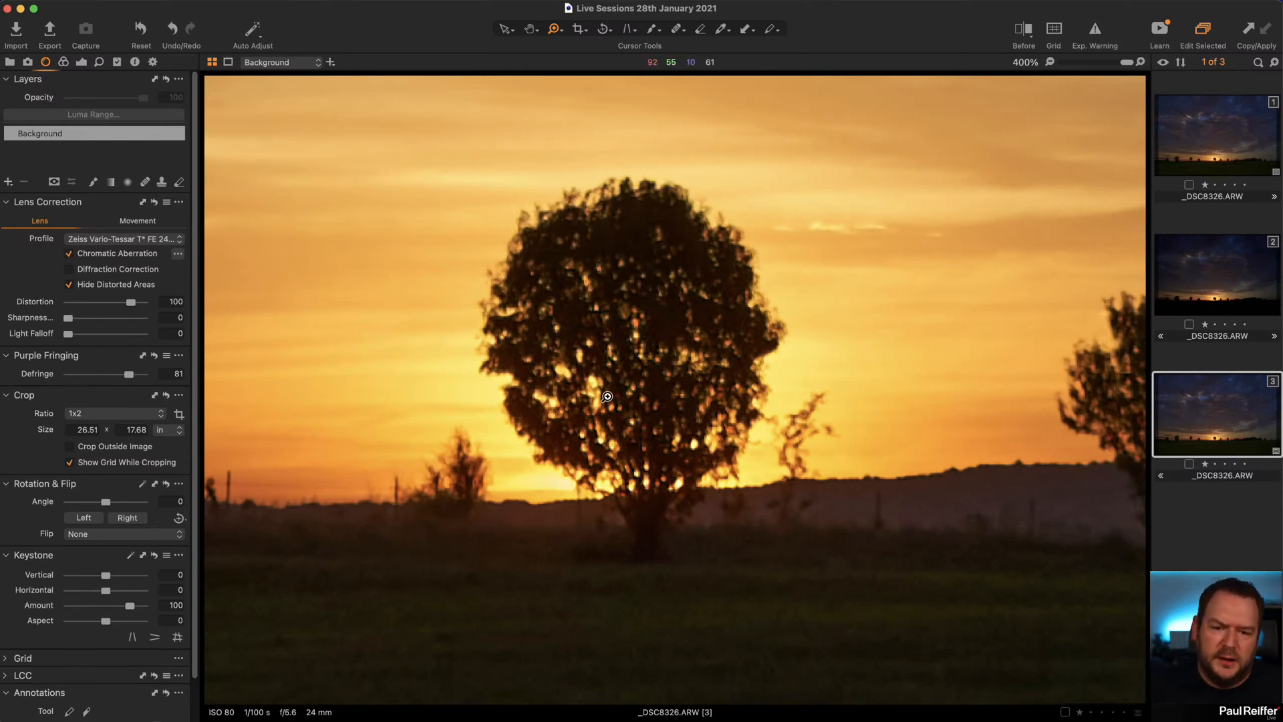
left_click_drag(135, 380, 105, 378)
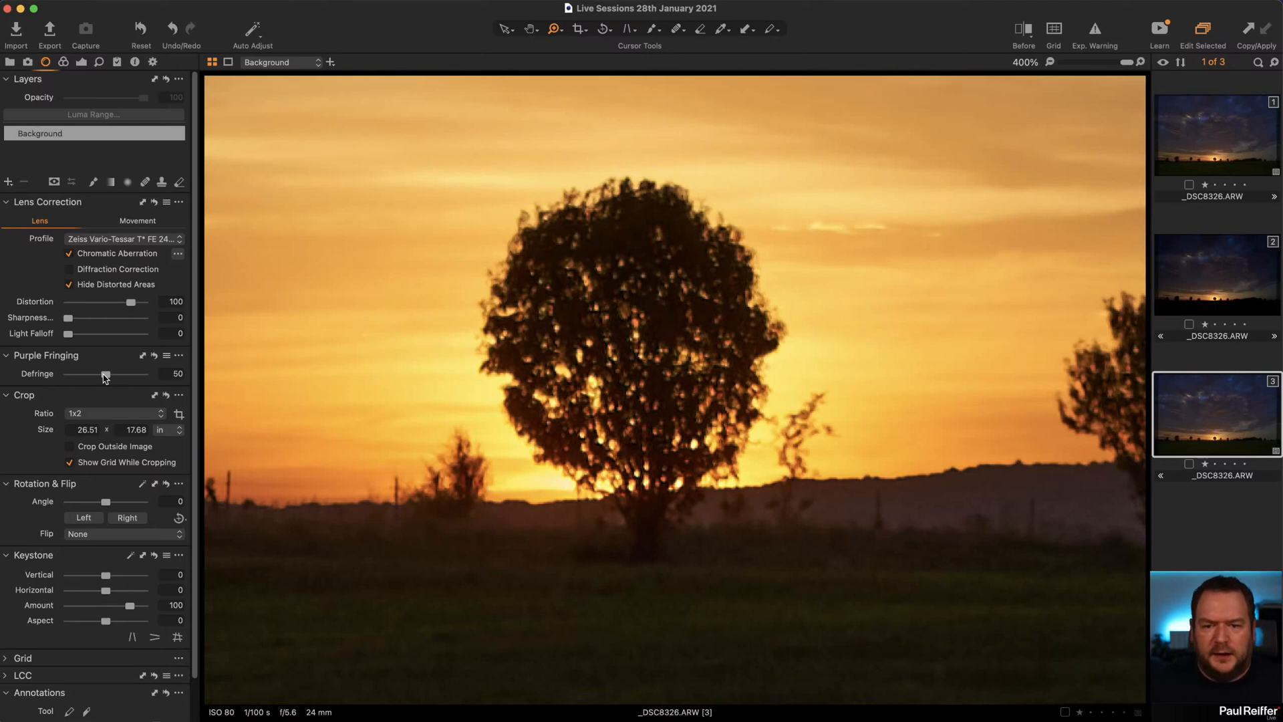
left_click(721, 385, "alt")
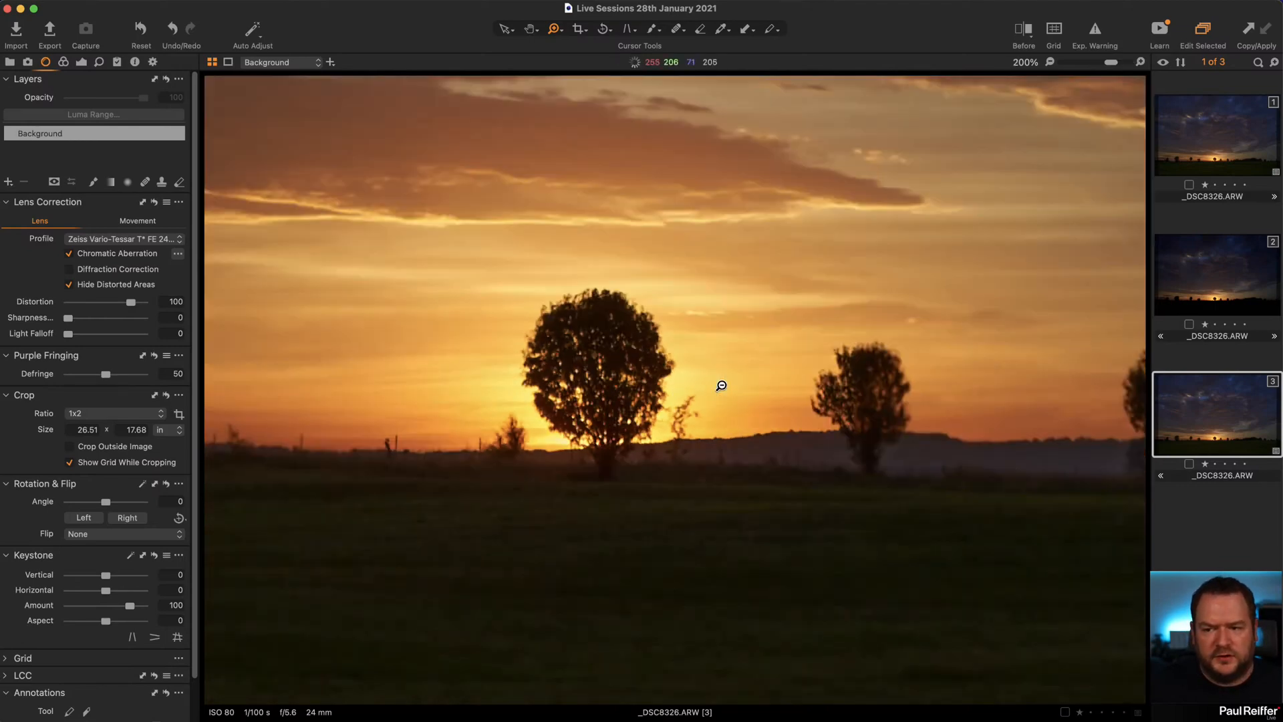
left_click(721, 385, "alt")
left_click(721, 386, "alt")
left_click(721, 386, "alt")
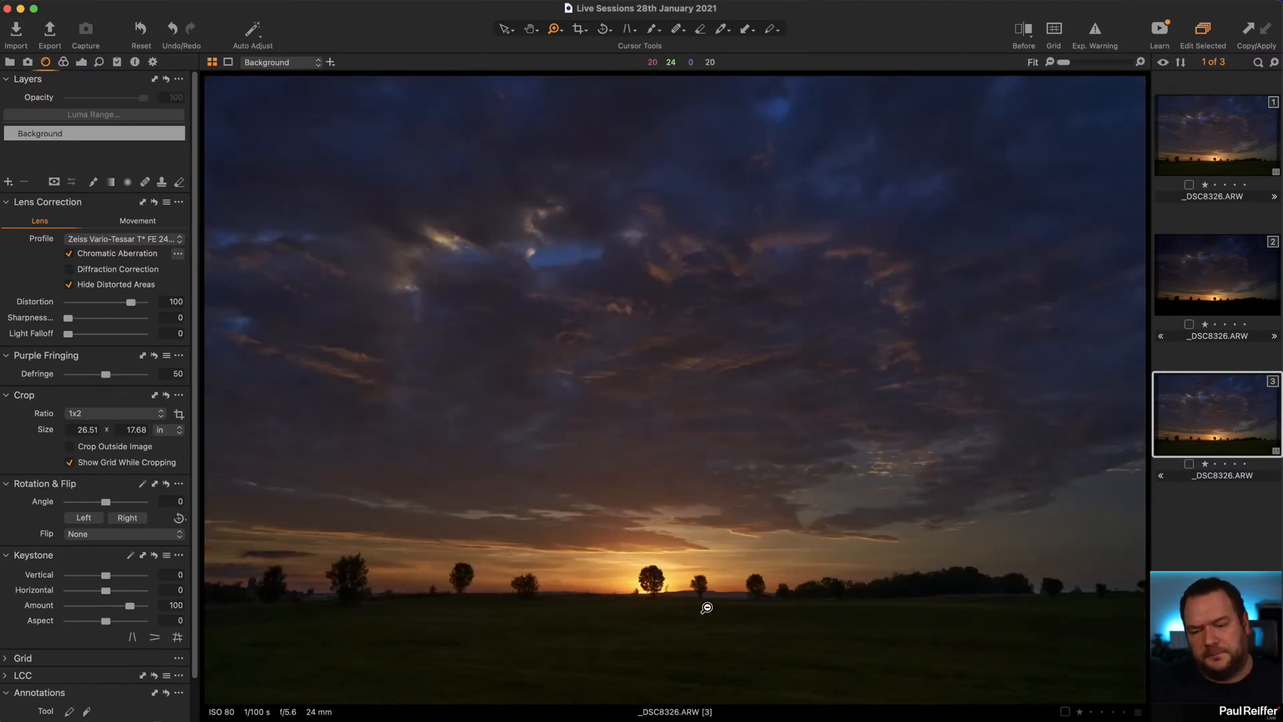
Examine the horizon trees around the sun up close and compare the second variant of the photo with the first and third.
left_click(99, 62)
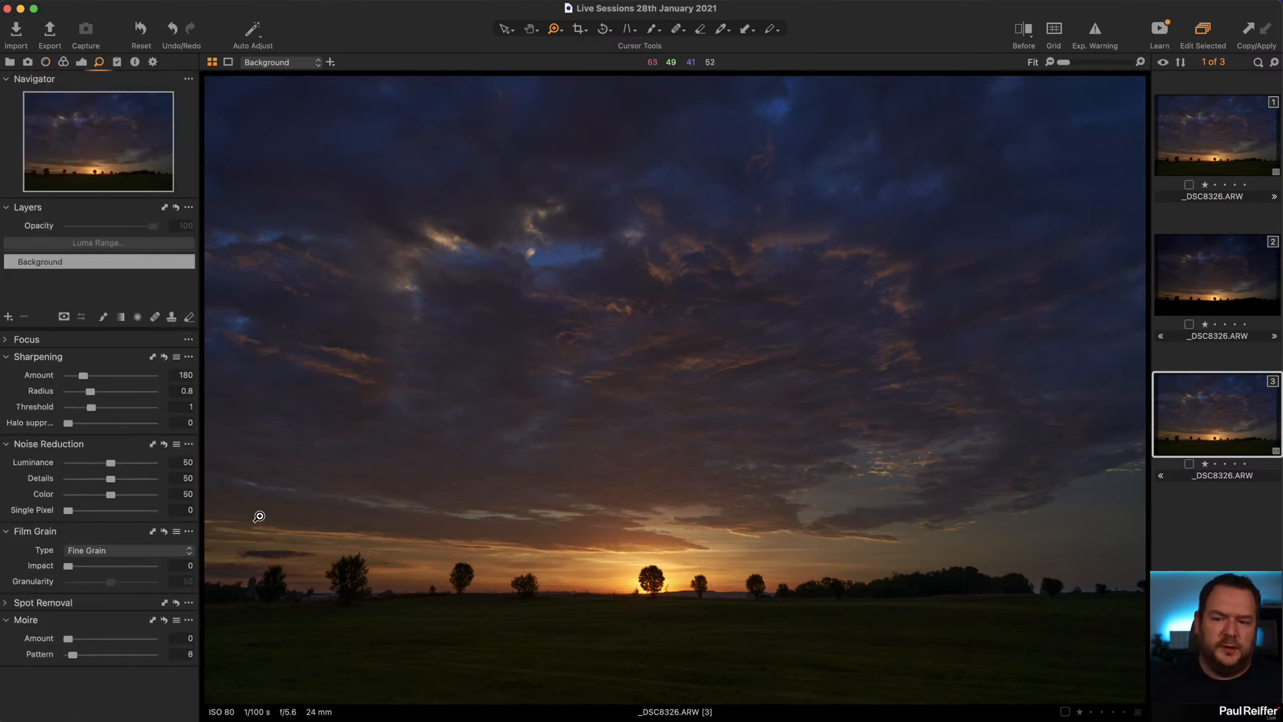
left_click(80, 62)
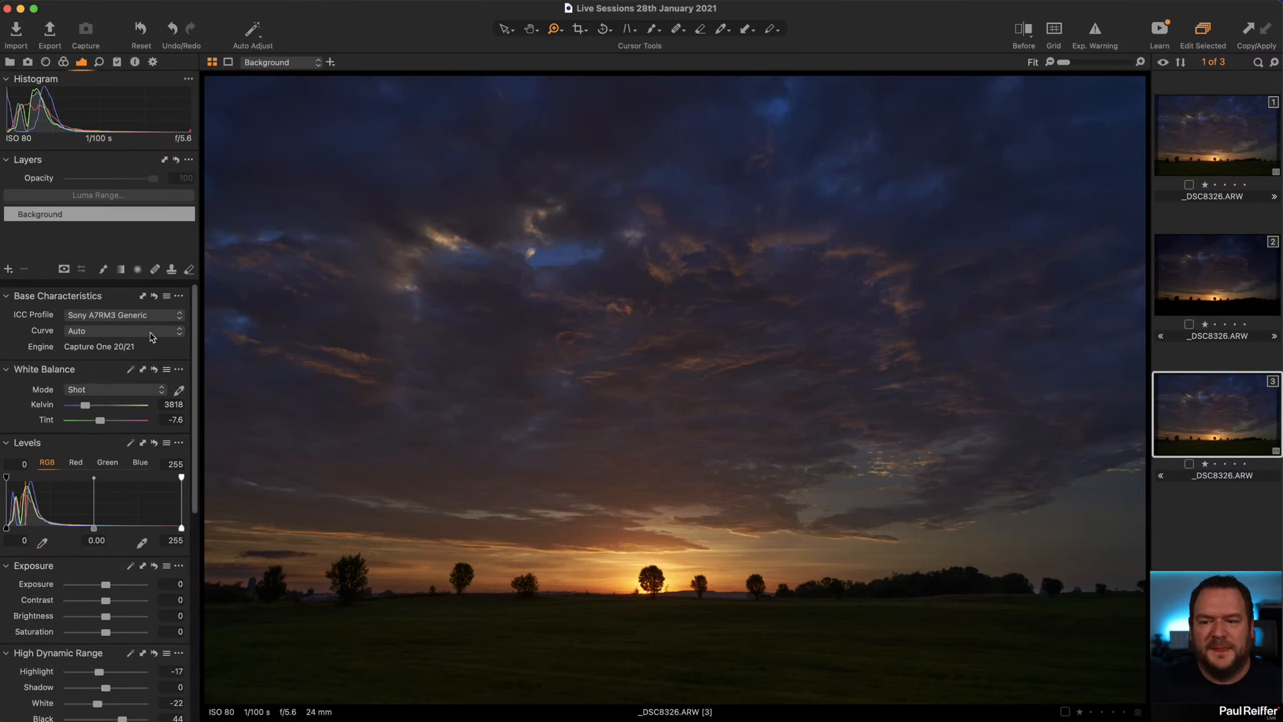
scroll(95, 491, "down", 5)
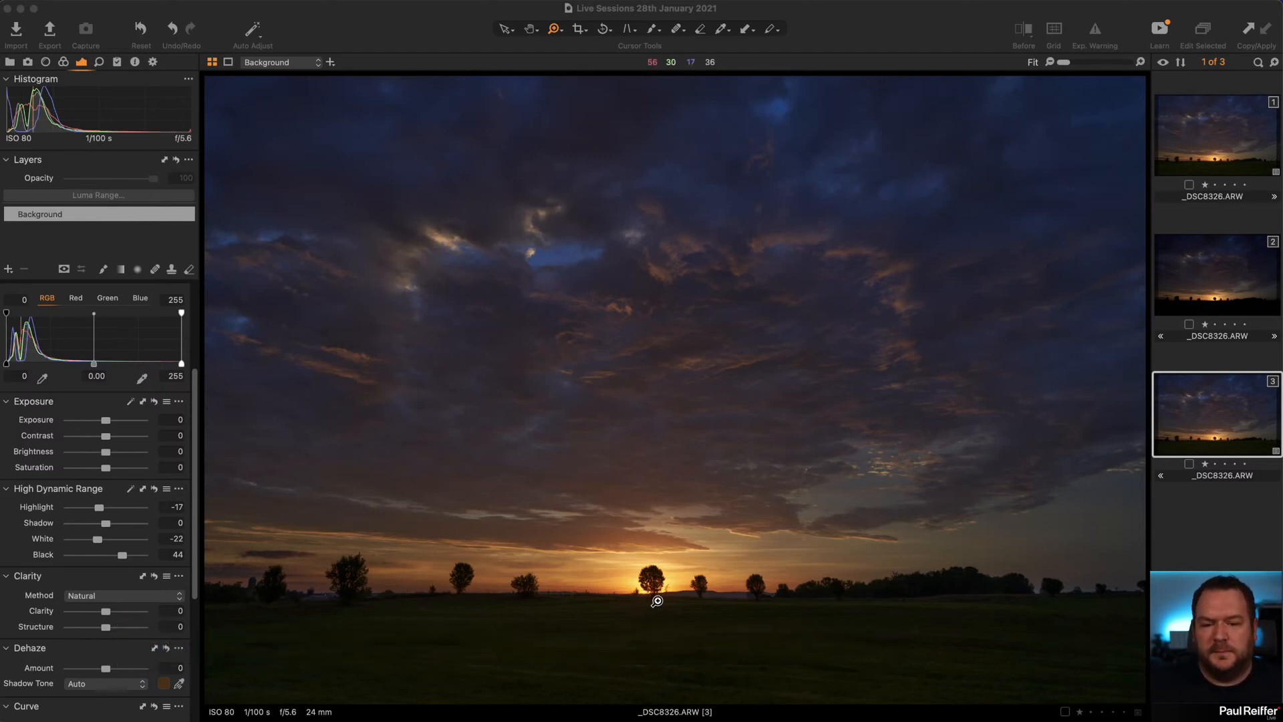
left_click_drag(512, 541, 771, 632)
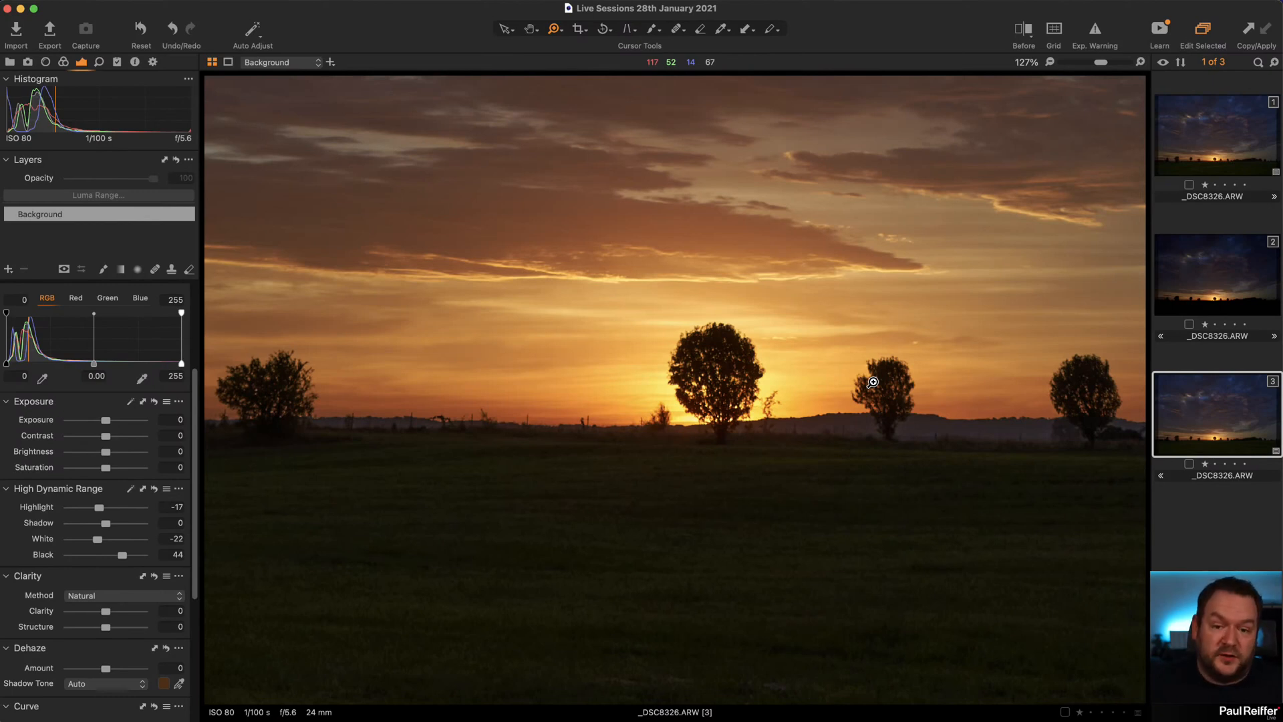
left_click(668, 386, "alt")
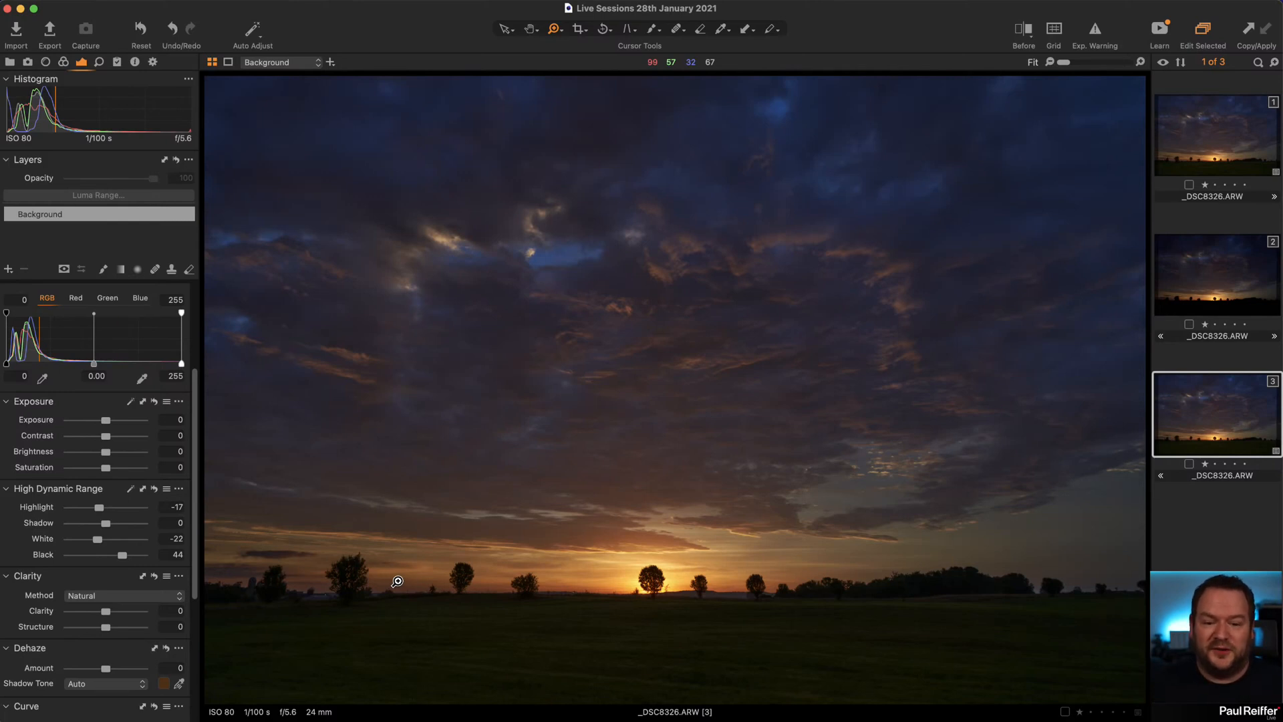
left_click(1221, 269)
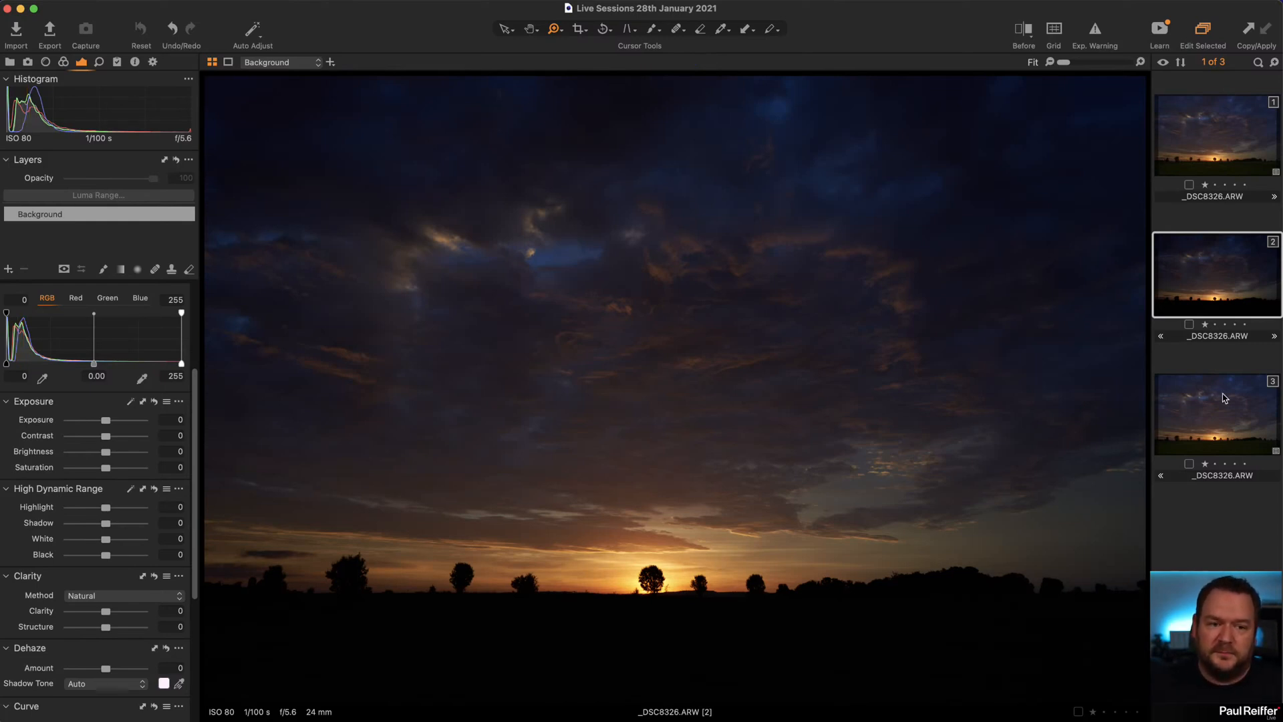
left_click(1197, 139)
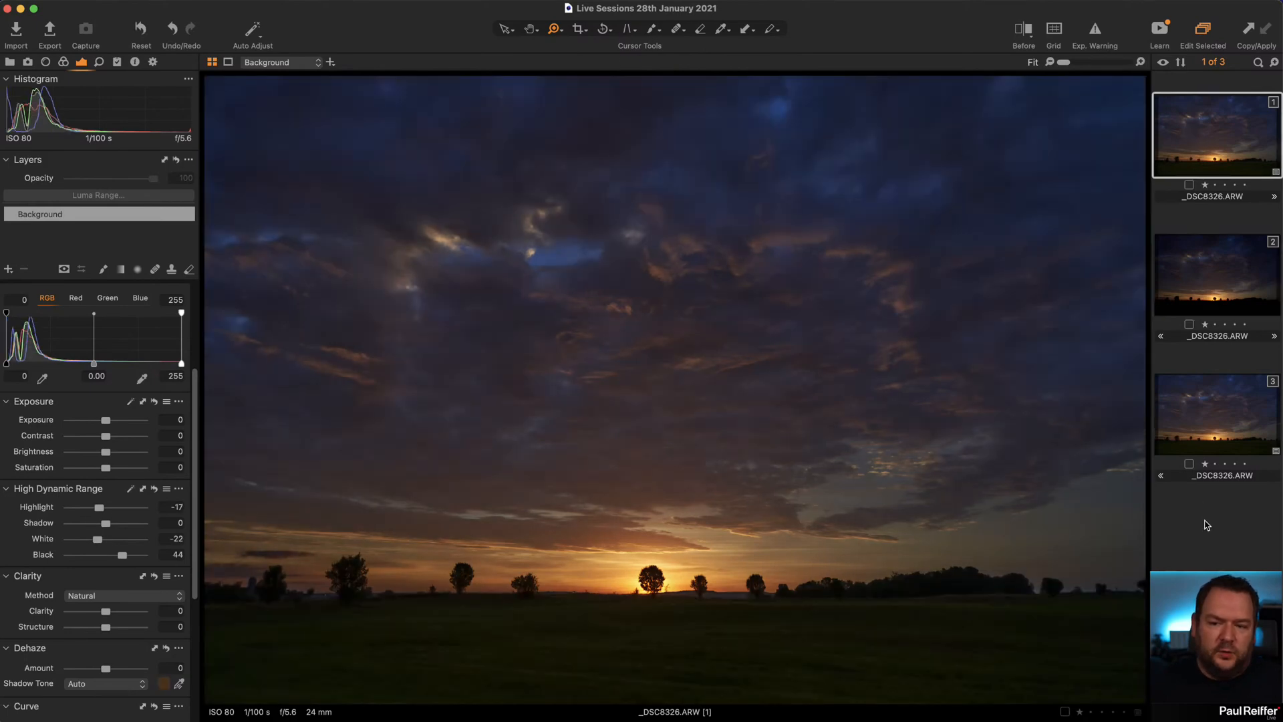
left_click(1215, 415)
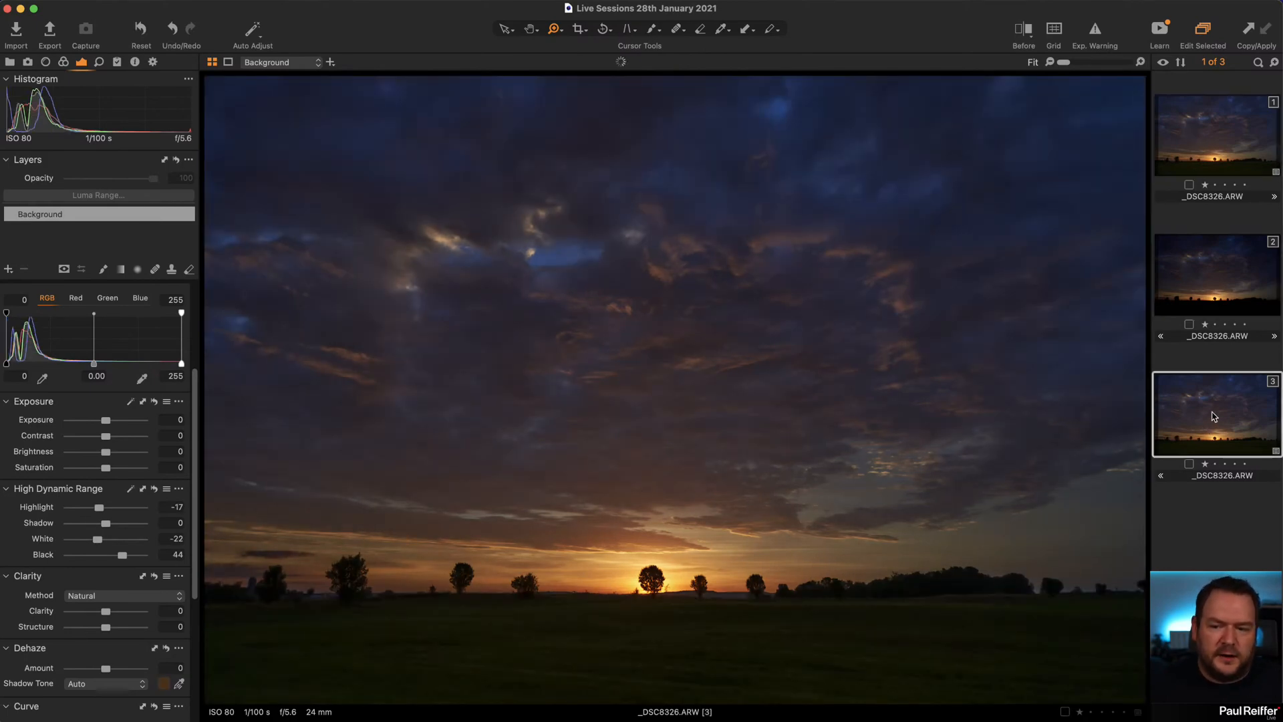
left_click(1213, 142)
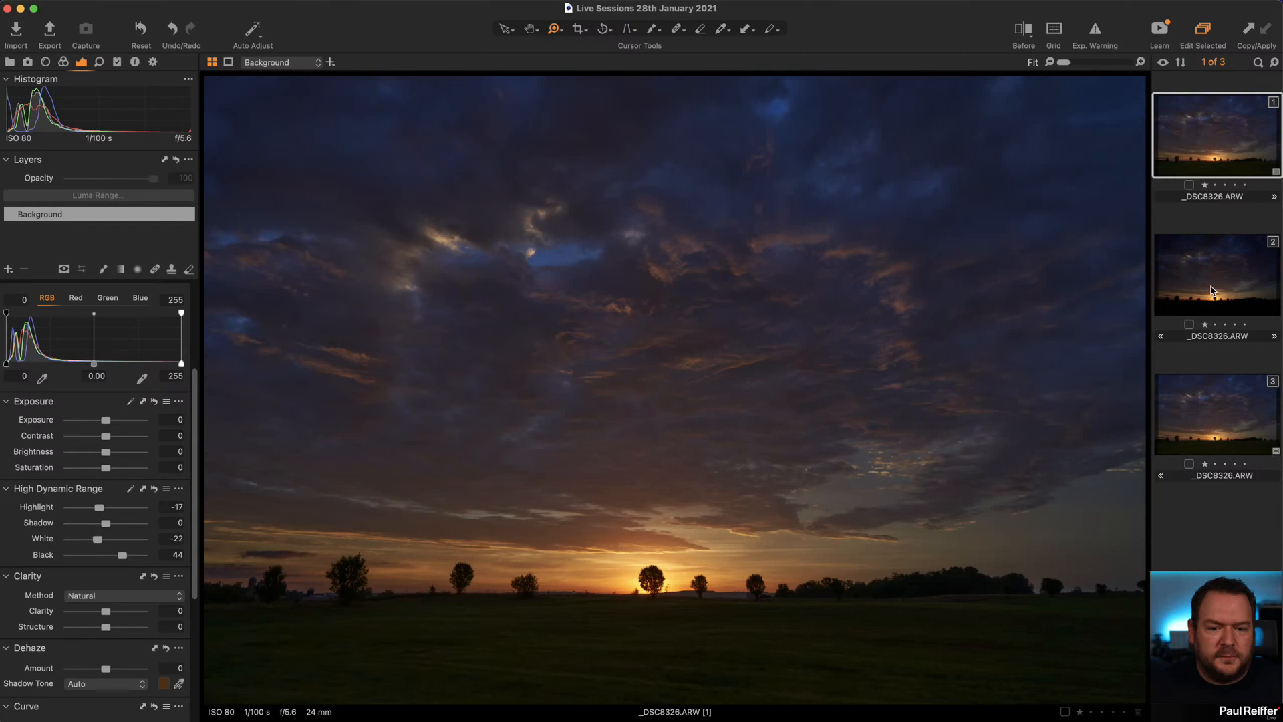
left_click(1223, 422)
Try lifting the shadows with an RGB curve anchored at its midpoint, and reset the curve.
scroll(132, 453, "down", 6)
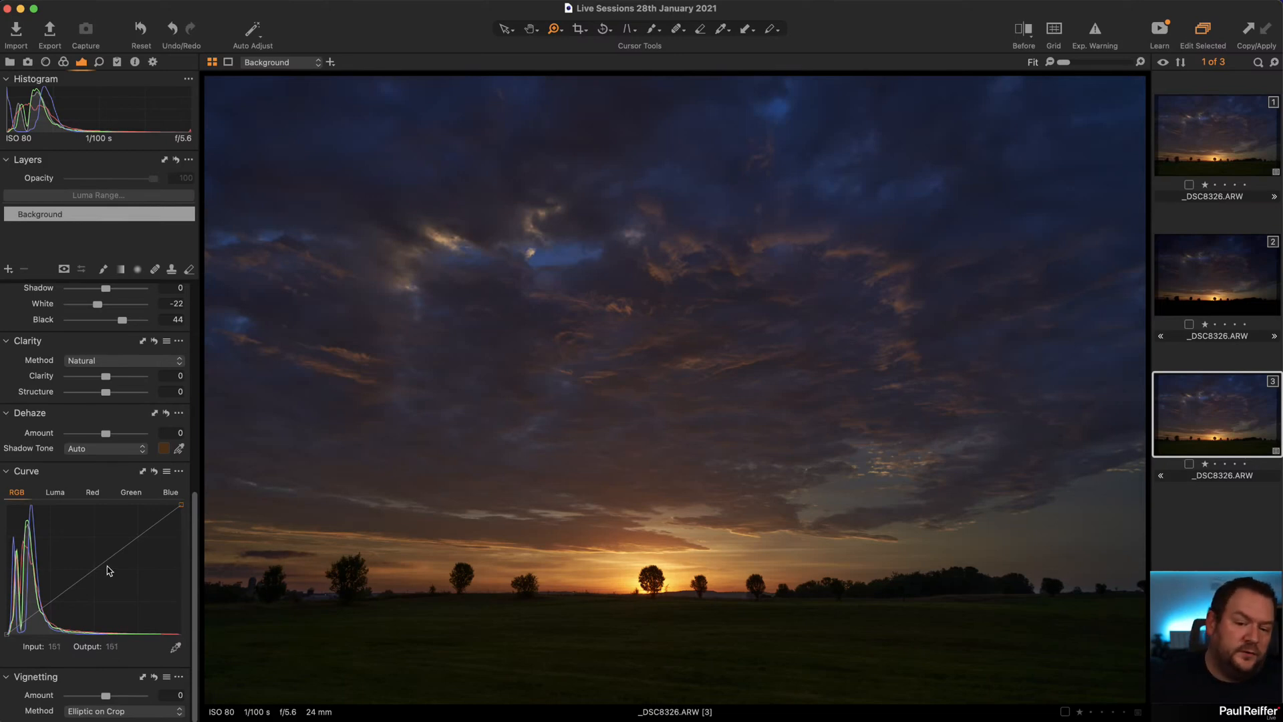
left_click_drag(95, 569, 94, 572)
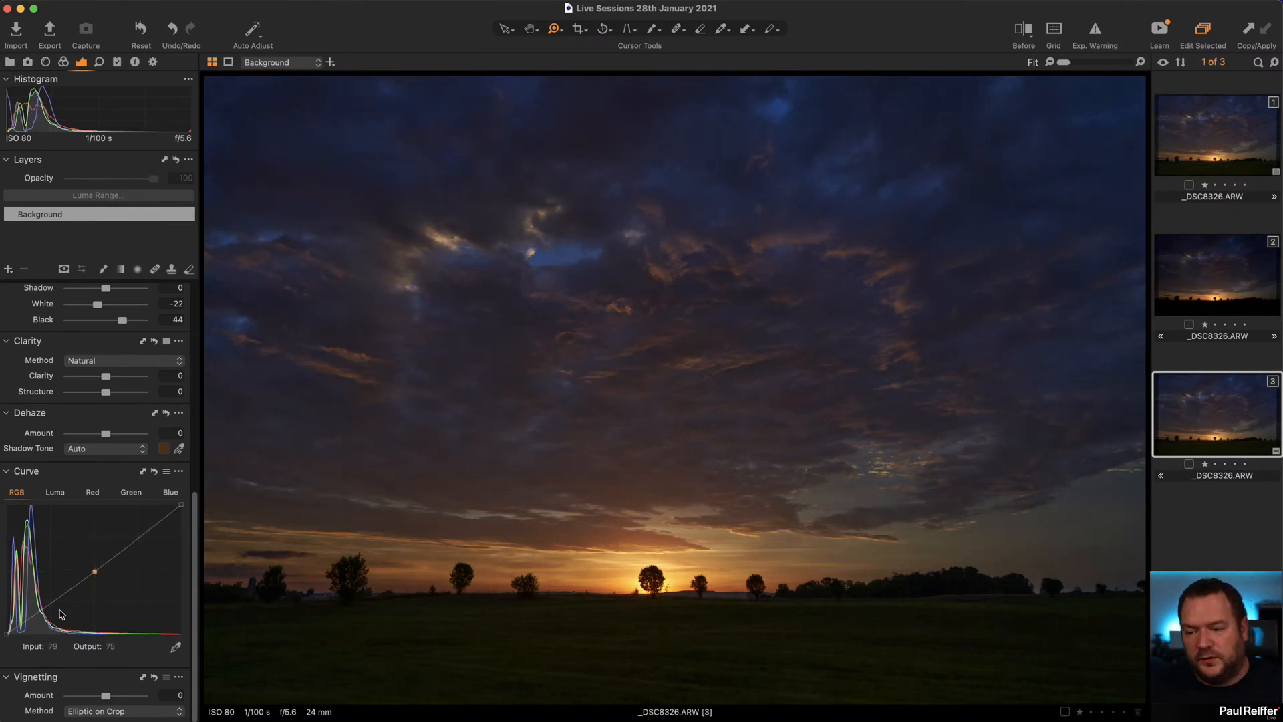
left_click_drag(40, 610, 38, 603)
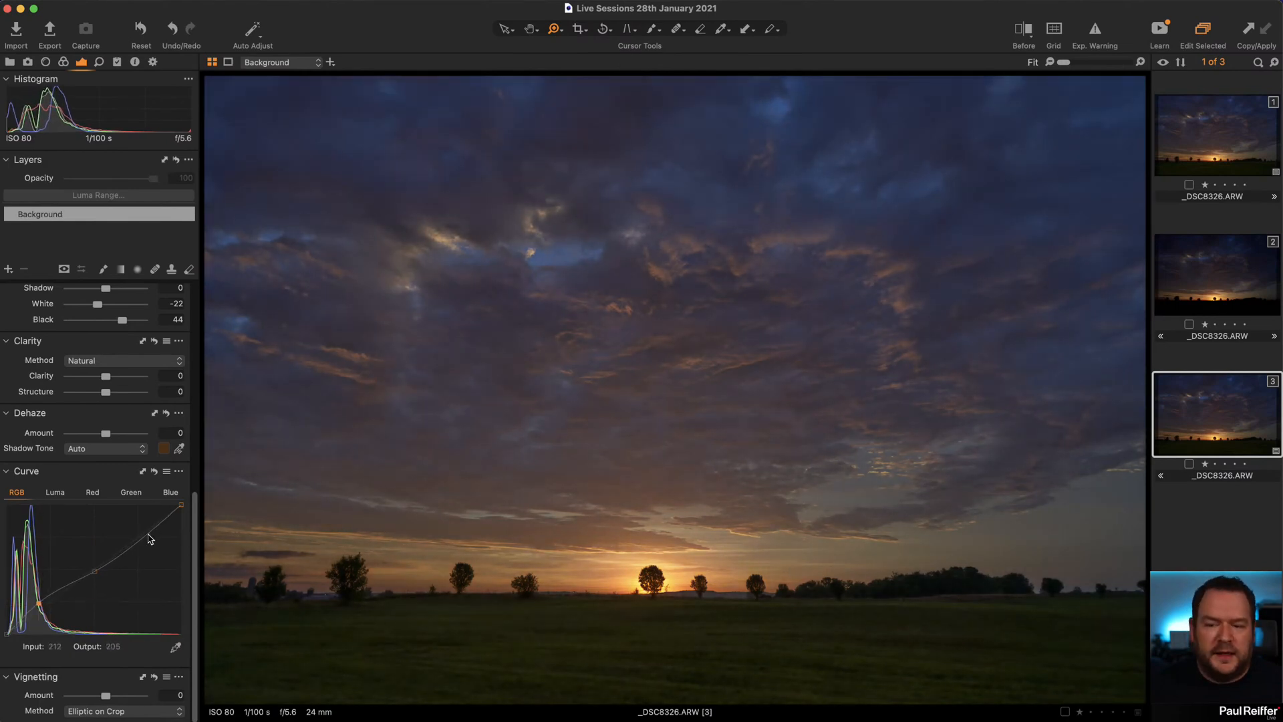
left_click_drag(95, 570, 92, 570)
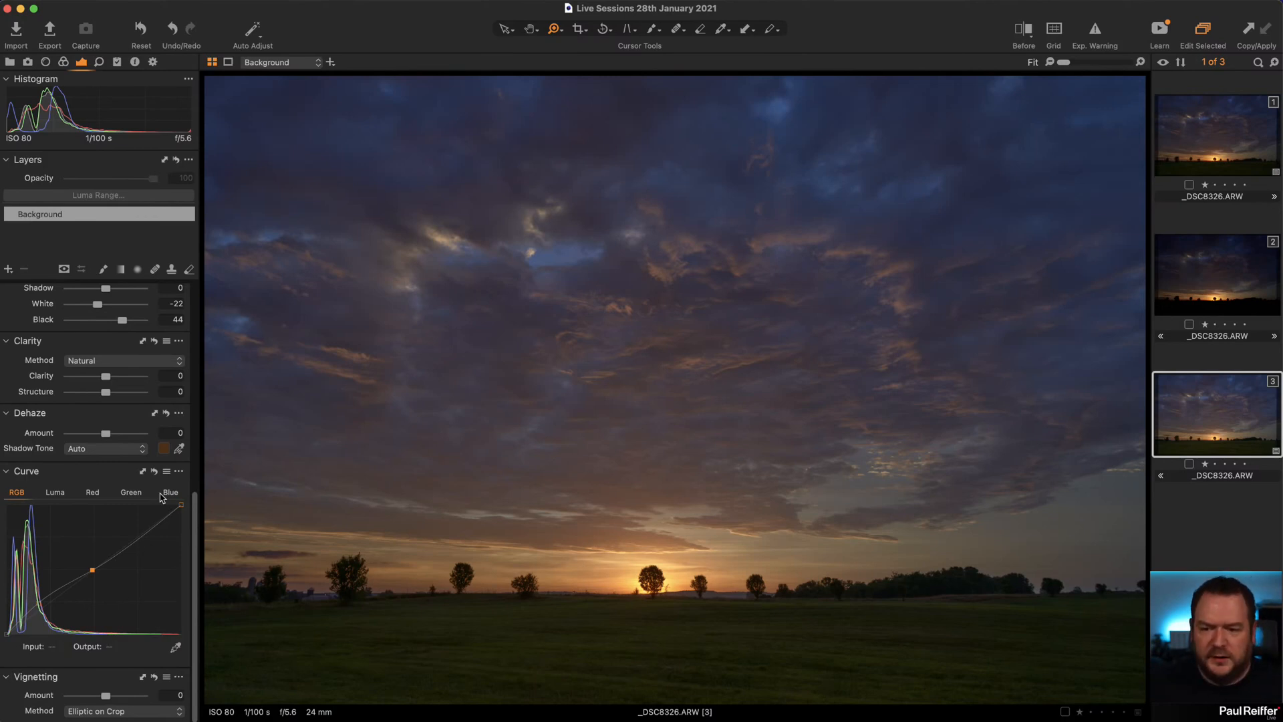
left_click(154, 471)
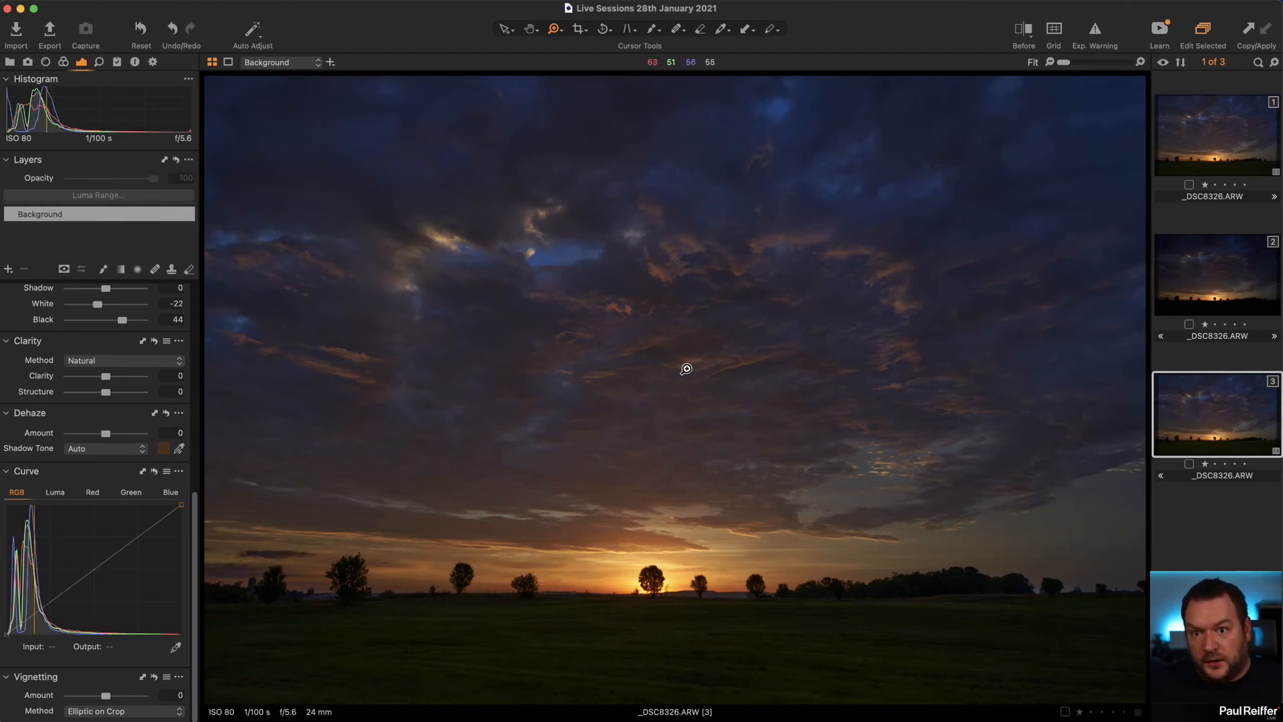
Create a floating Levels tool over the sky and widen it for a larger histogram.
scroll(97, 475, "up", 10)
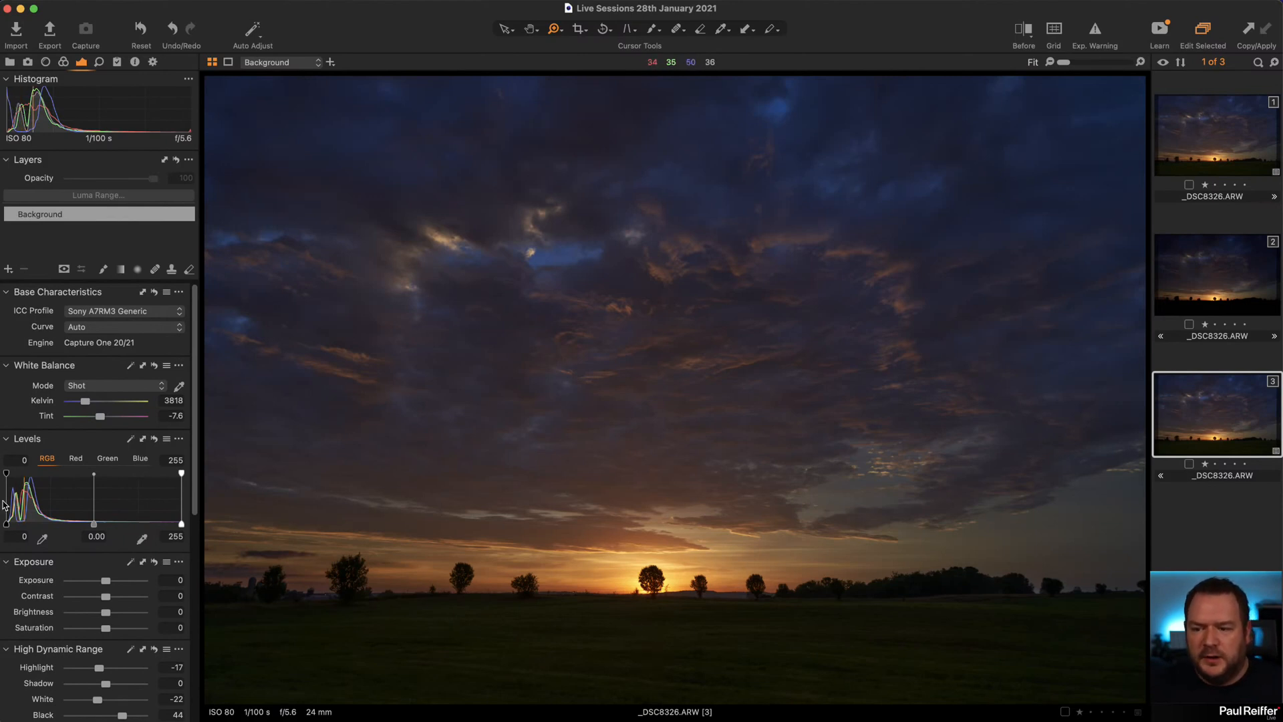
scroll(23, 527, "down", 1)
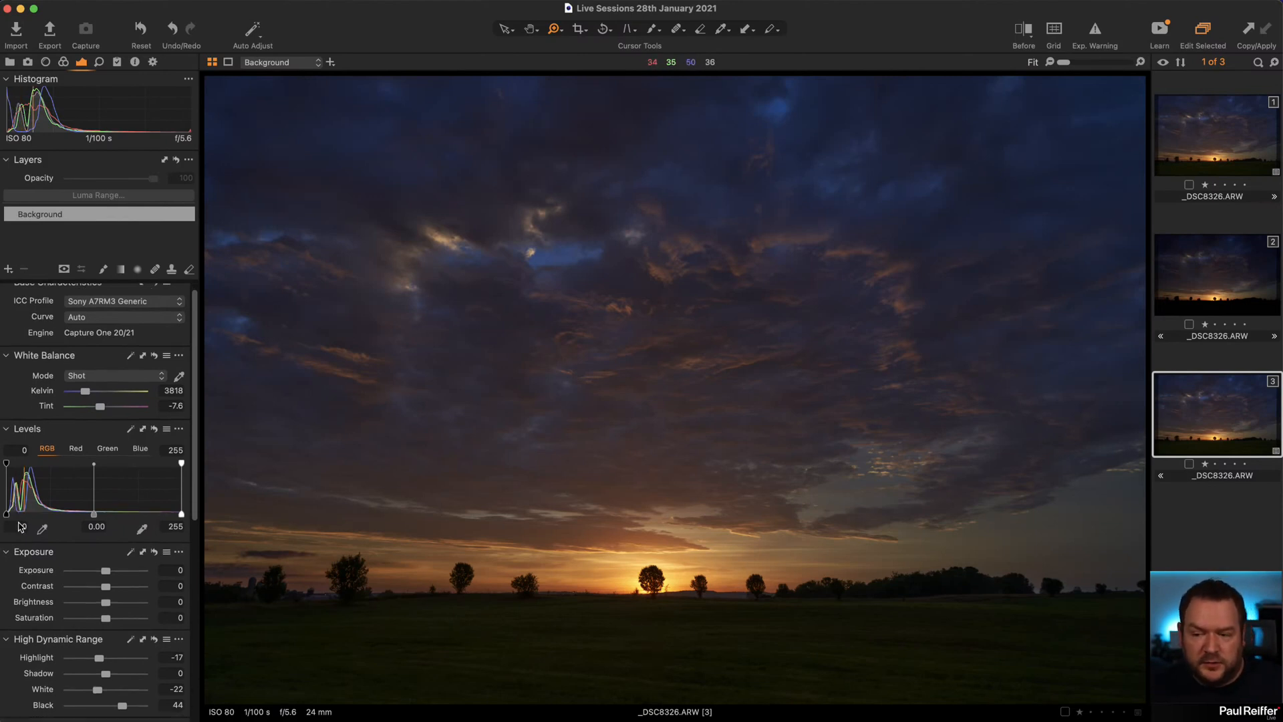
left_click(179, 430)
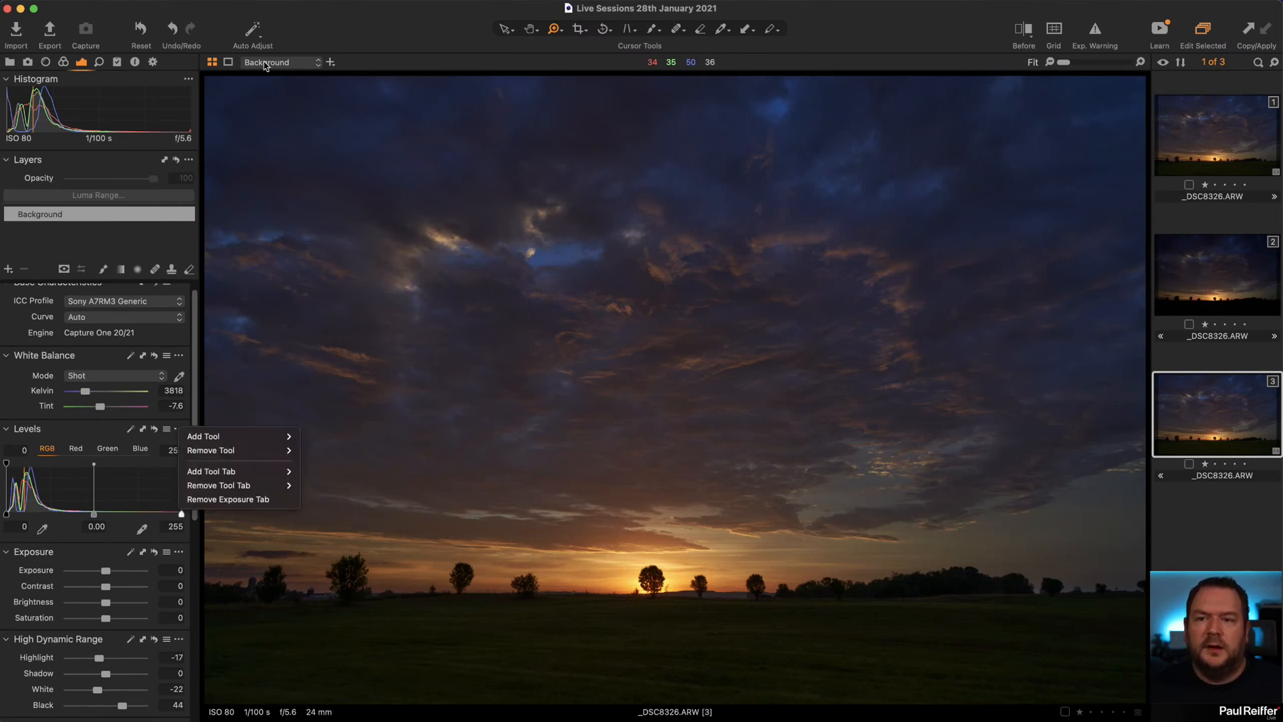
left_click(329, 0)
mouse_move(404, 25)
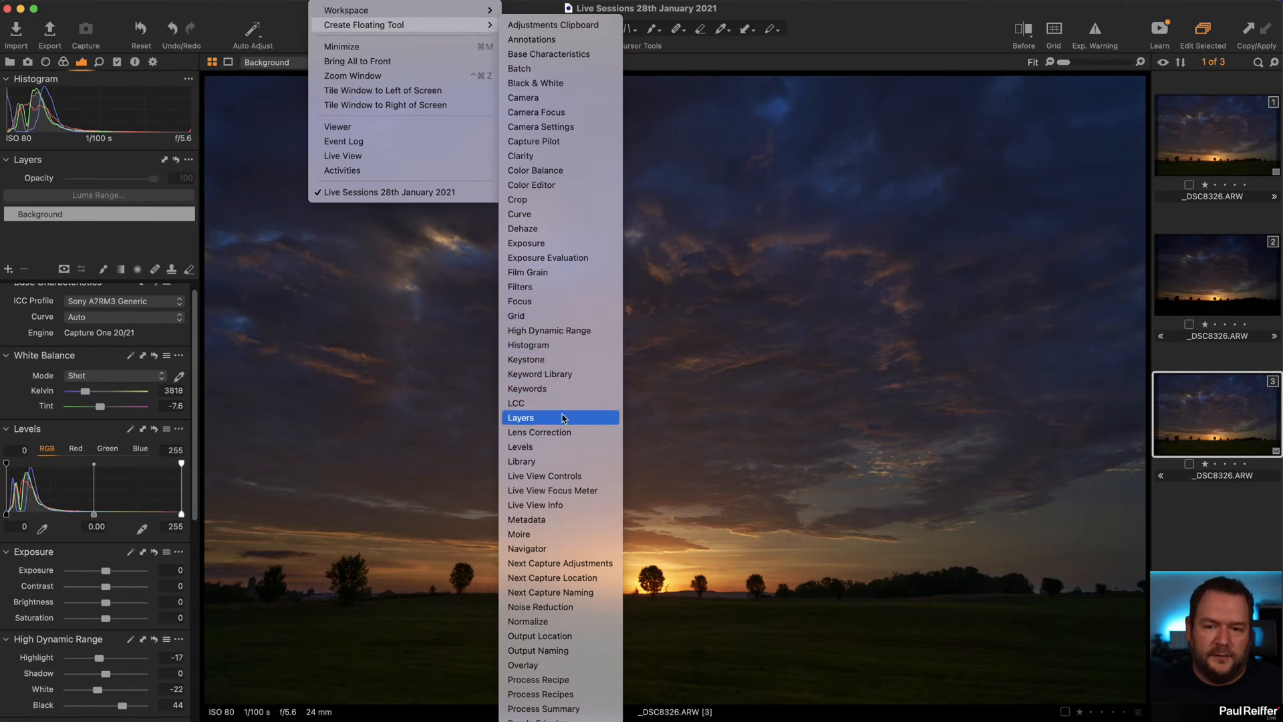
left_click(580, 446)
left_click_drag(1102, 446, 470, 253)
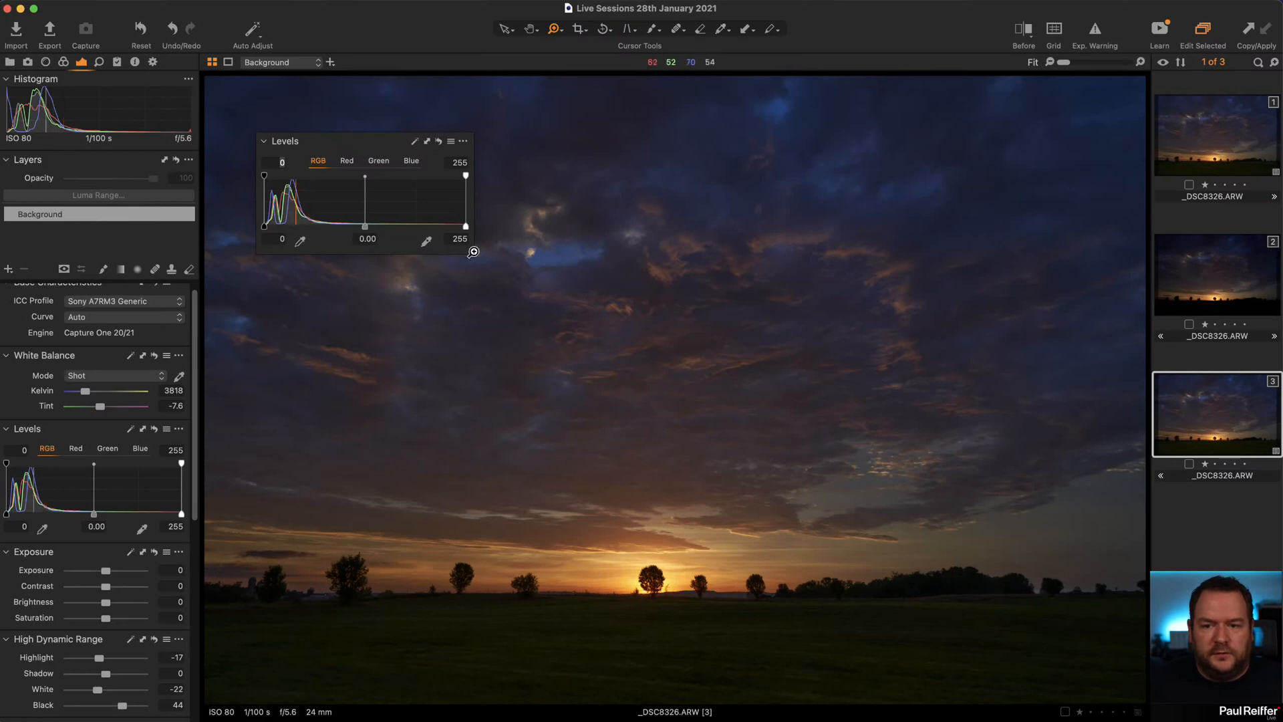
left_click(471, 254)
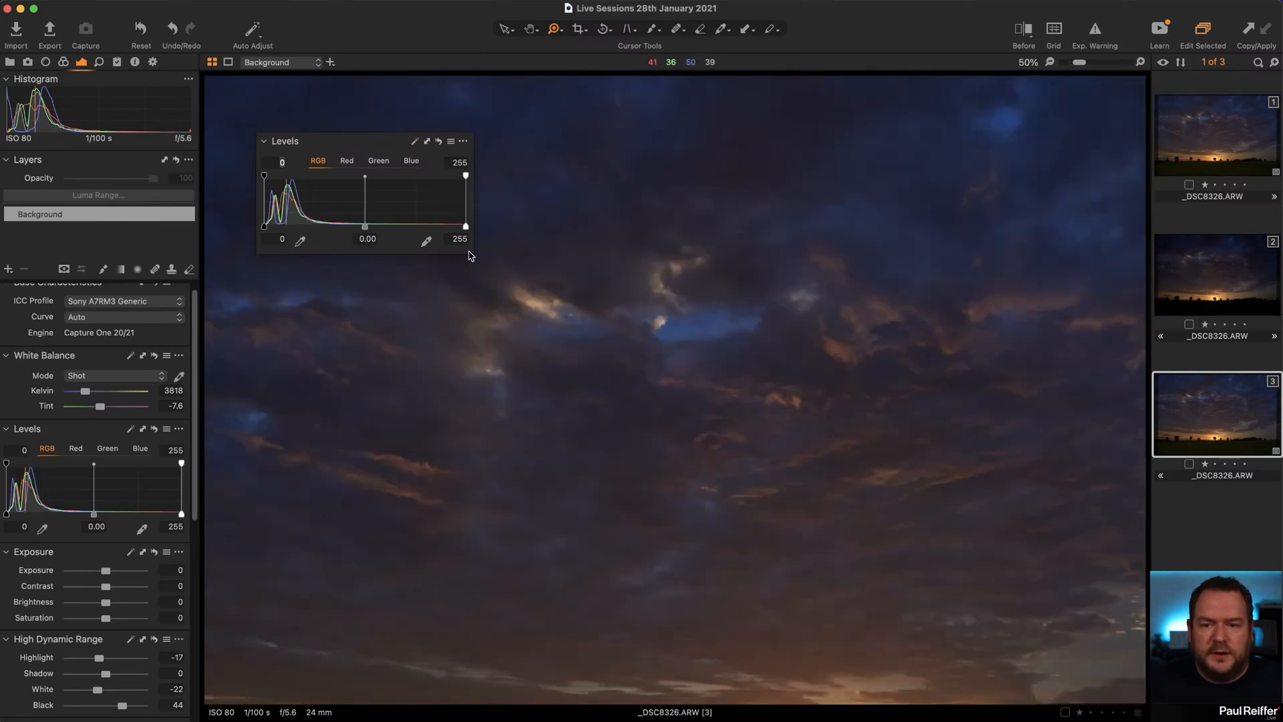
left_click_drag(479, 256, 588, 257)
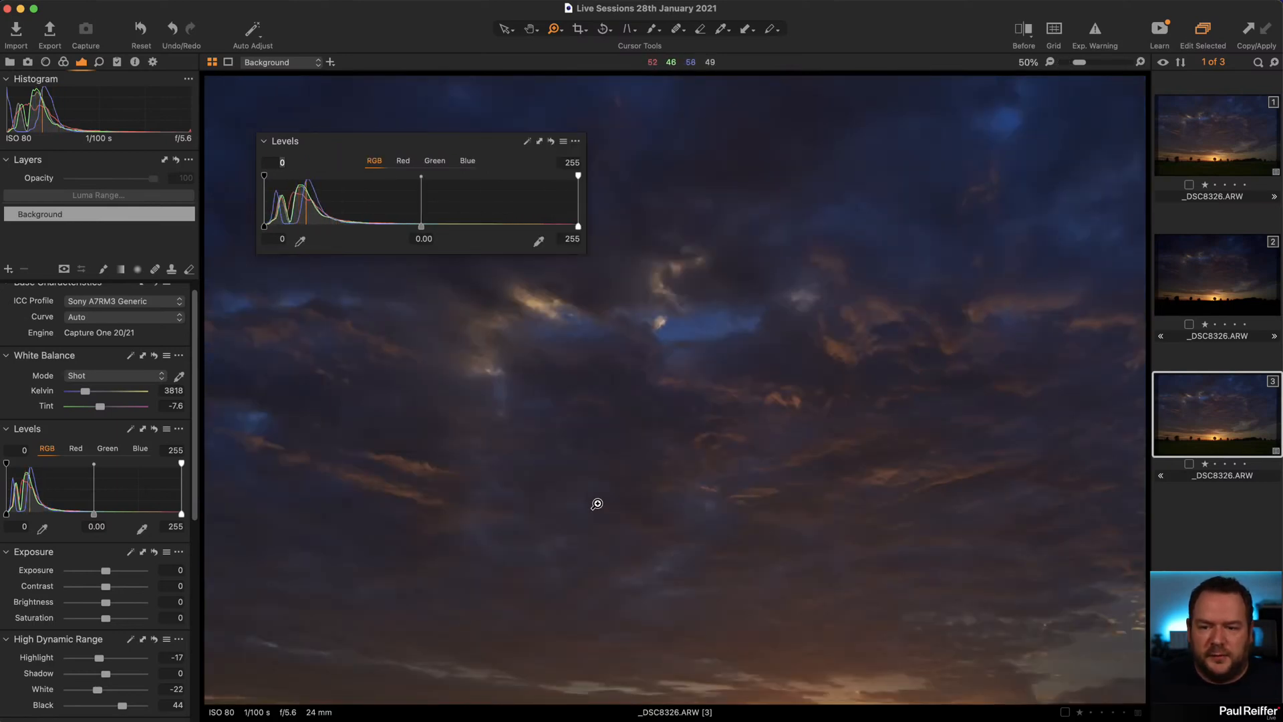
left_click(645, 518)
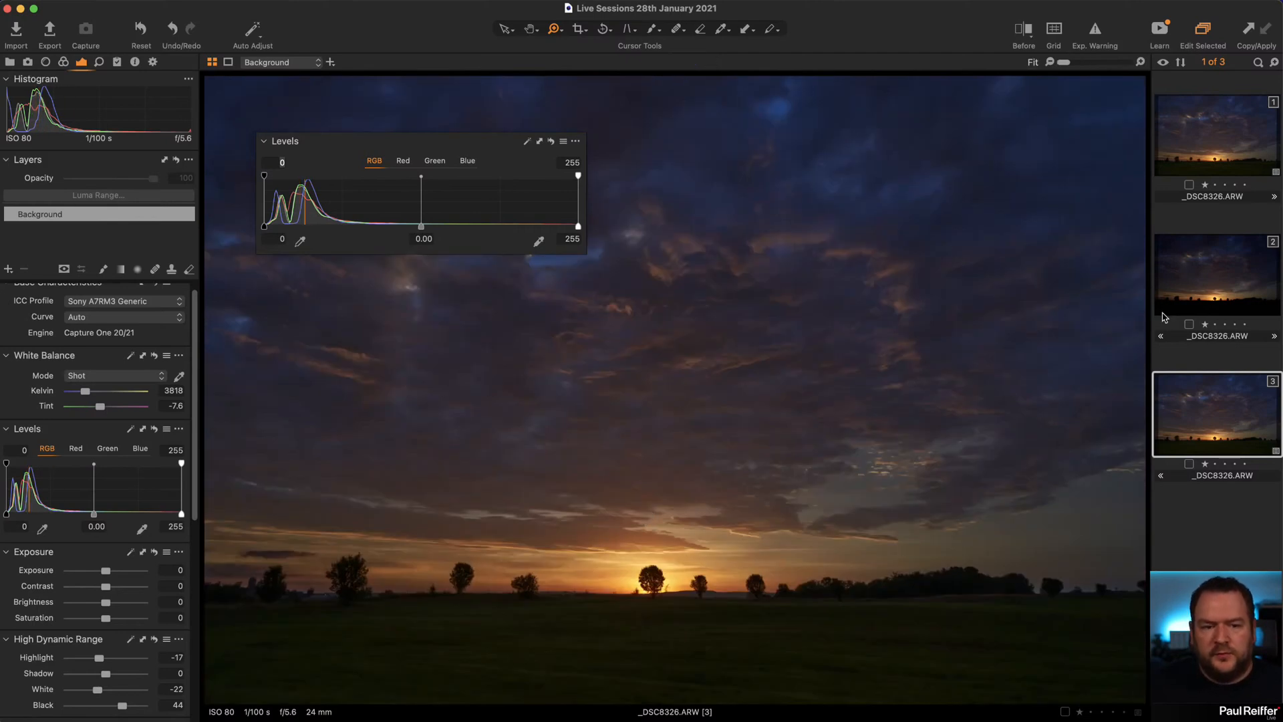
Move the floating Levels tool towards the middle of the photo and compare the histograms of the second and third variants.
left_click(1201, 287)
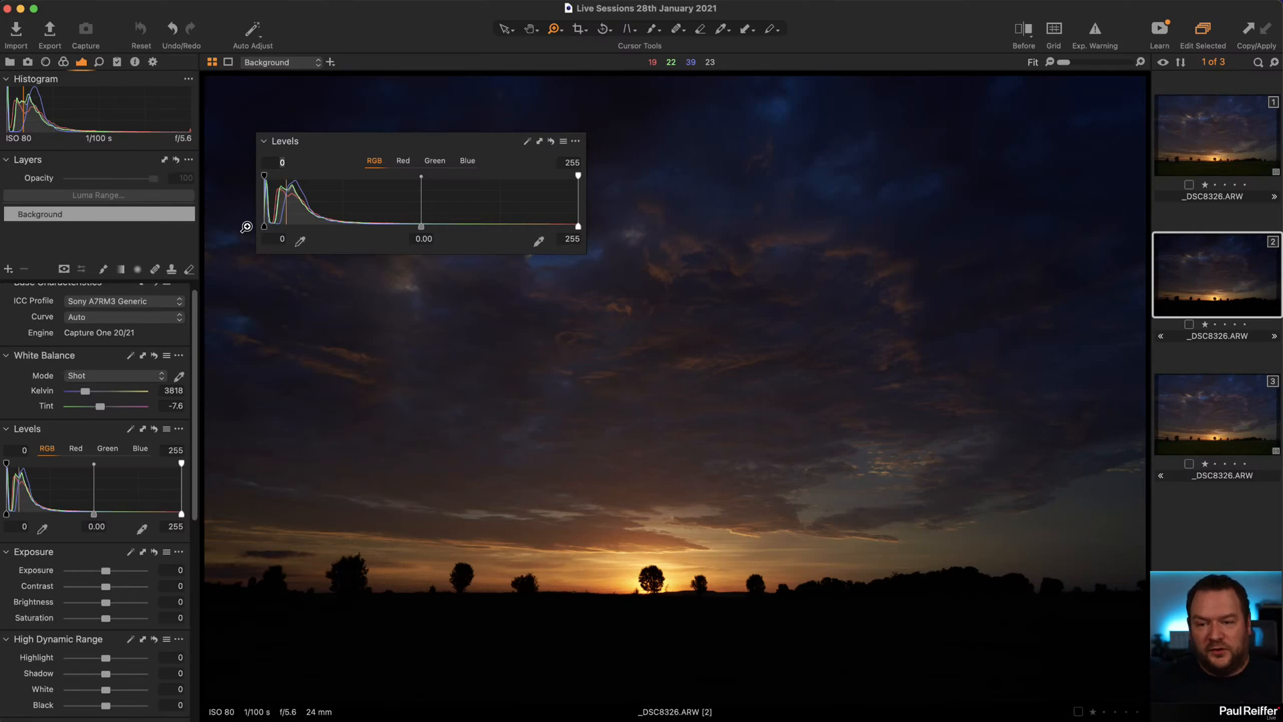
left_click_drag(351, 142, 624, 207)
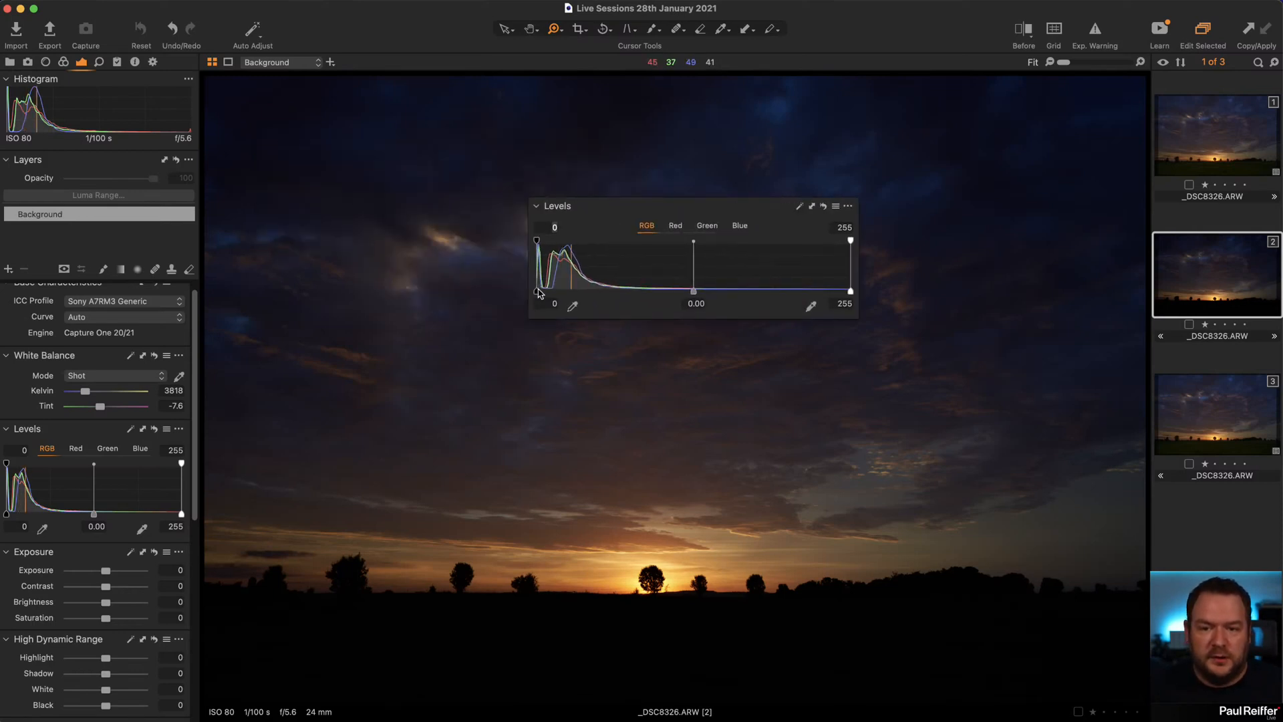
left_click(1203, 415)
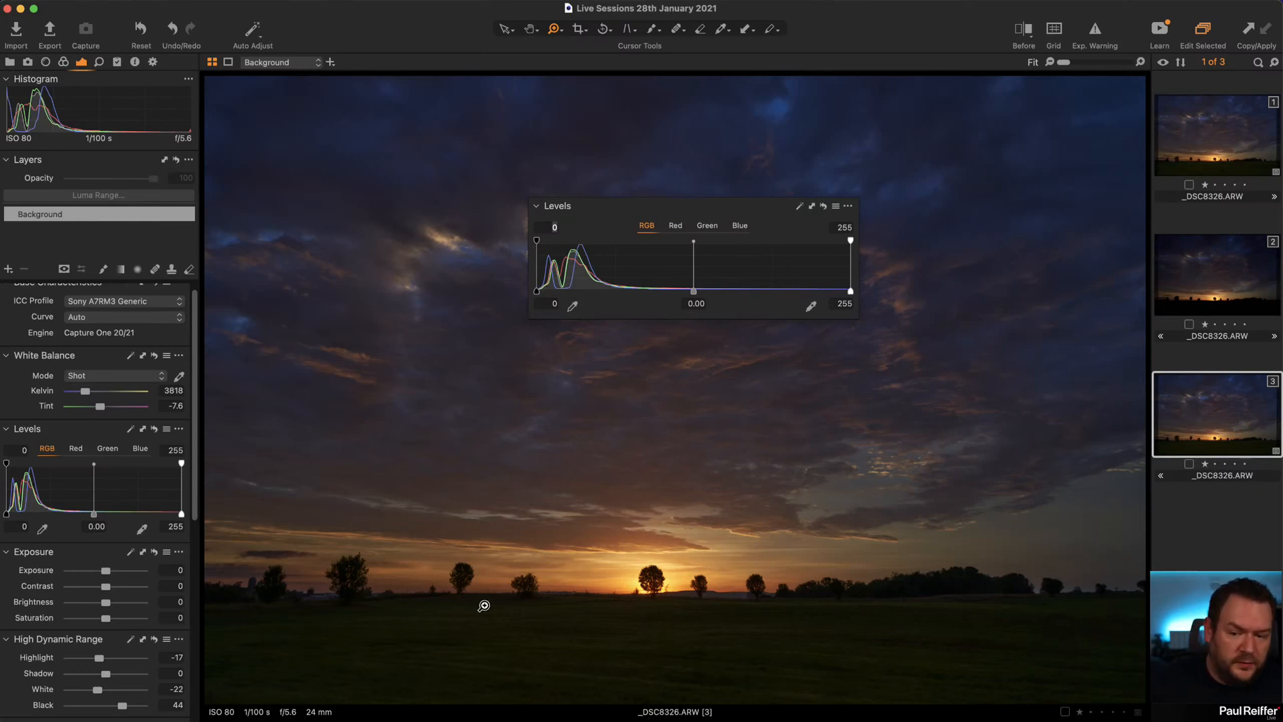
Remove the floating Levels tool that covers the sky in the photo.
left_click(857, 209)
left_click(849, 207)
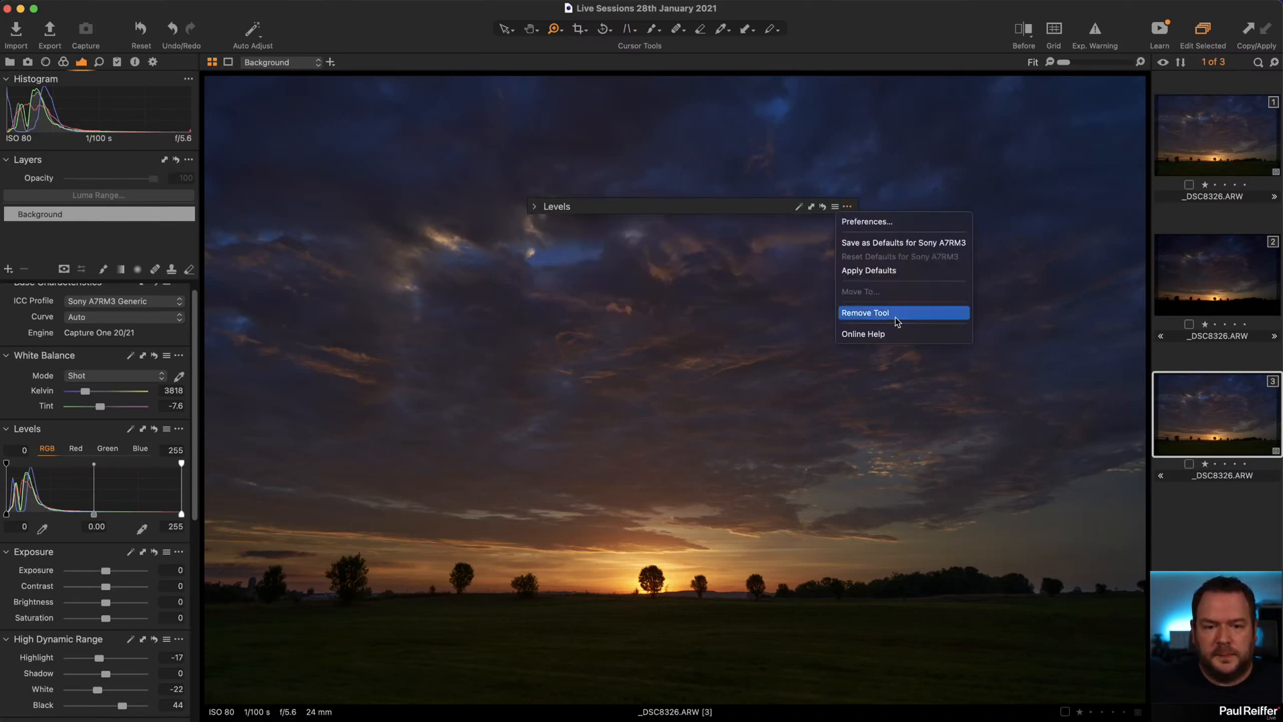
left_click(866, 318)
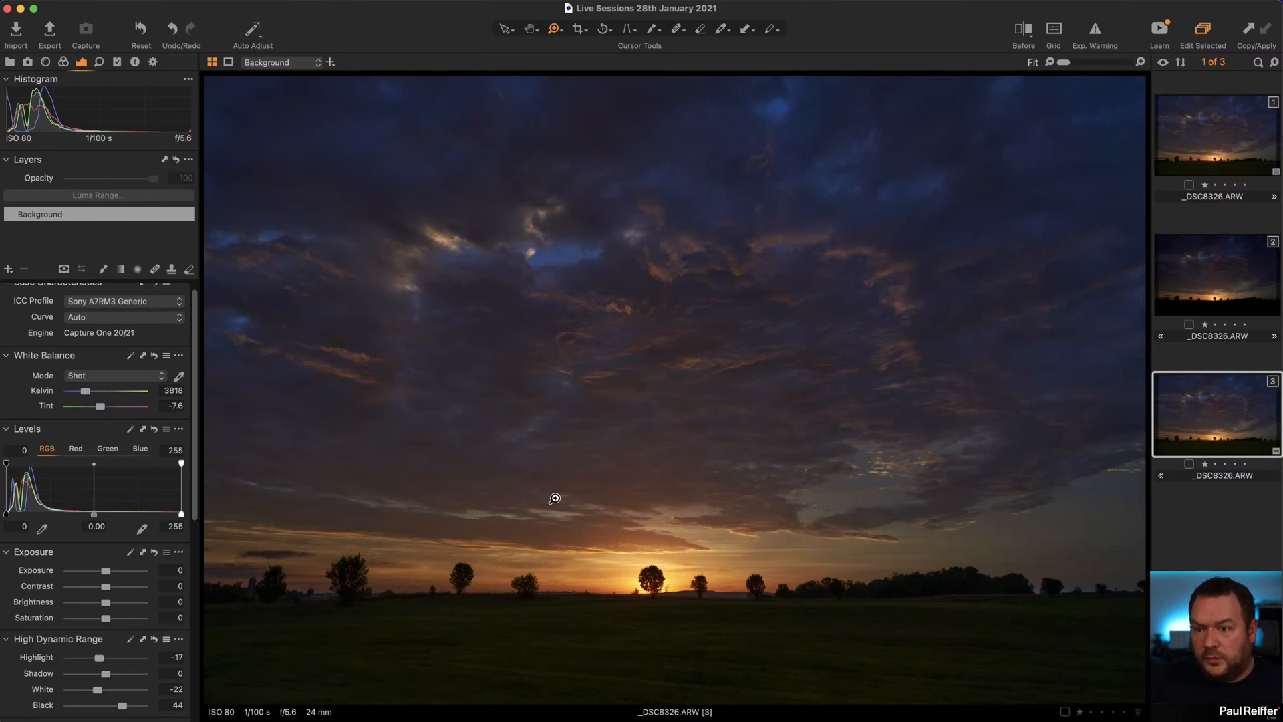
Add a new adjustment layer named Sky and mask it with a linear gradient fading from the upper sky to just below the horizon.
left_click(8, 269)
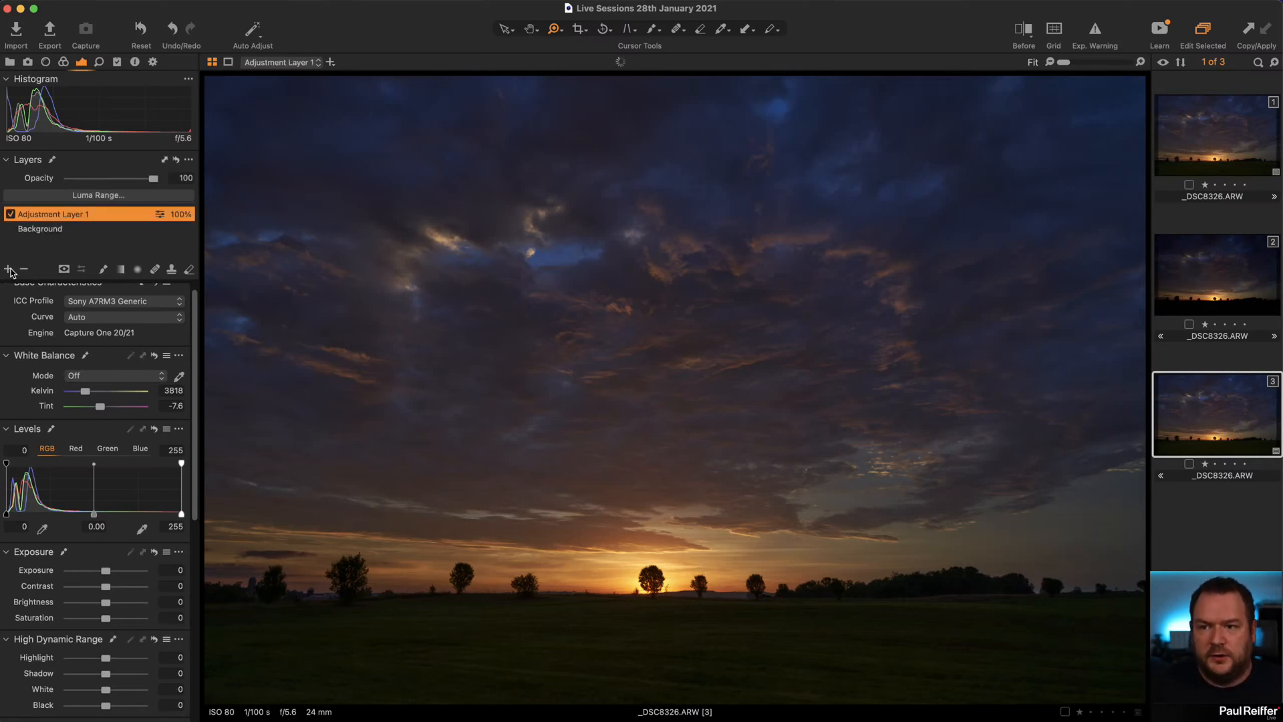
double_click(59, 215)
type("Sky")
key("Return")
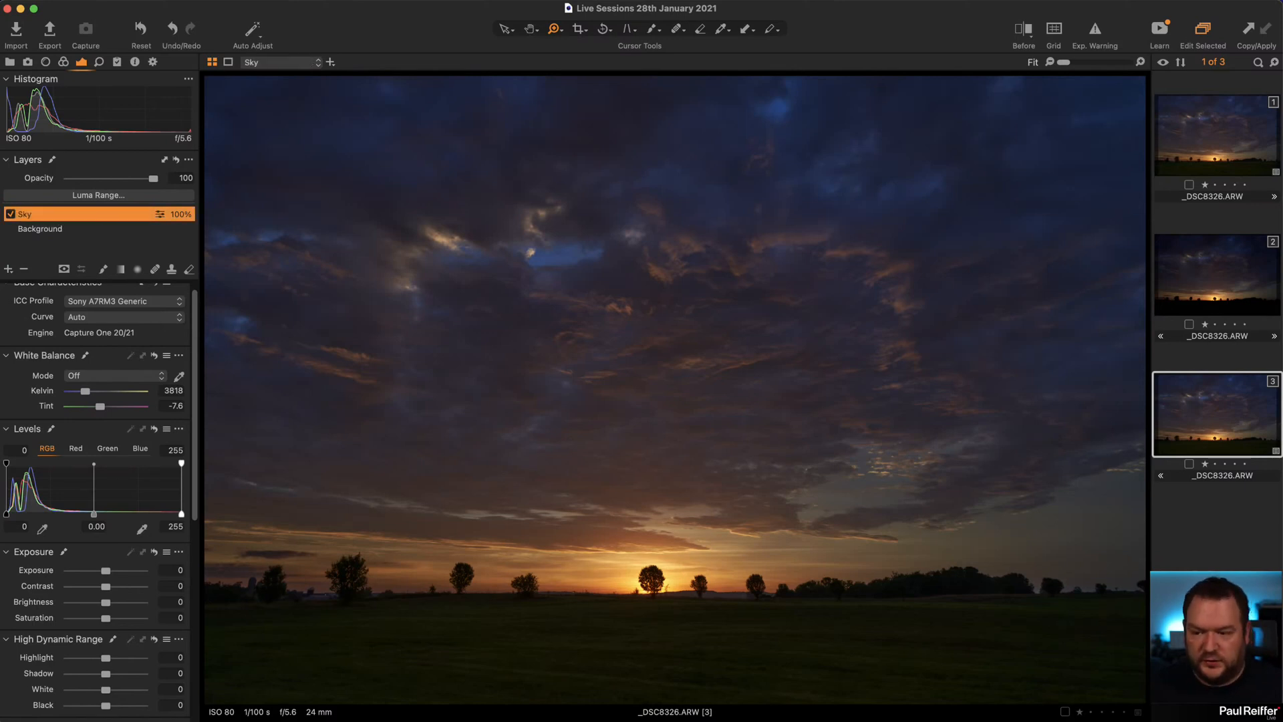
left_click(122, 270)
left_click_drag(642, 109, 641, 629)
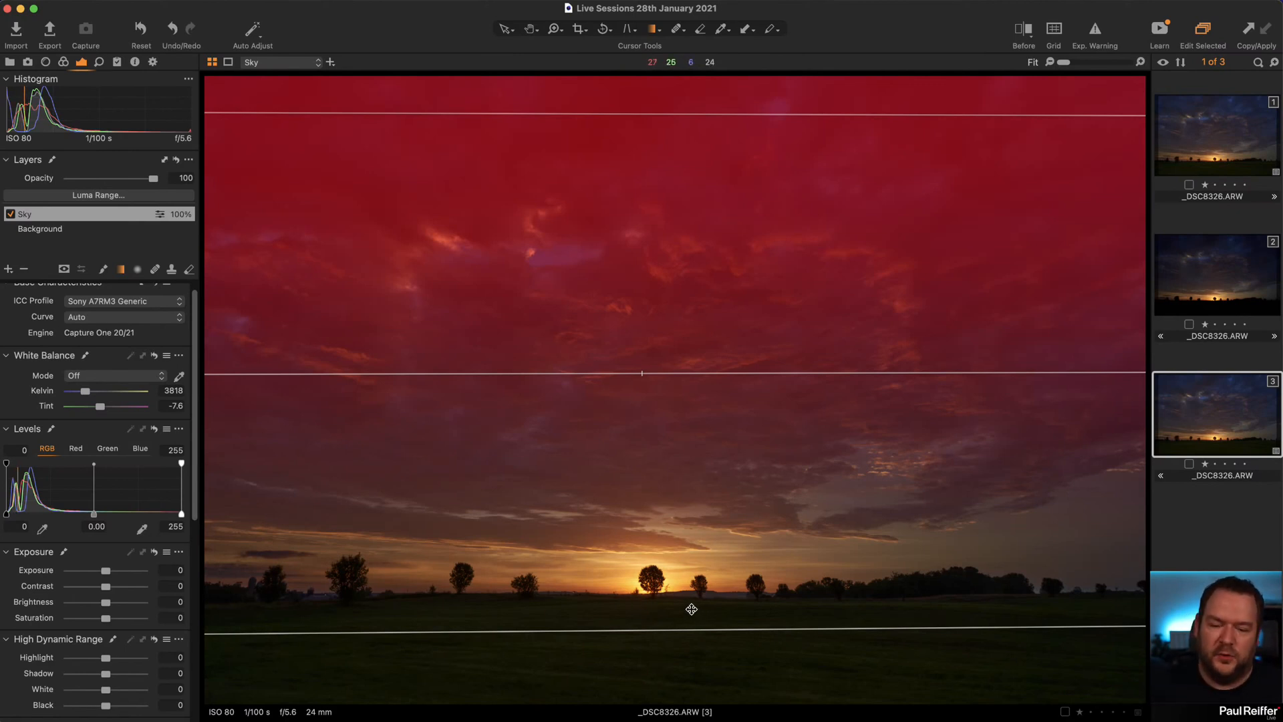
Try asymmetric falloffs on the Sky gradient, tightening its lower edge at mid-sky and shifting the whole gradient between the horizon and mid-sky.
left_click_drag(718, 639, 712, 590)
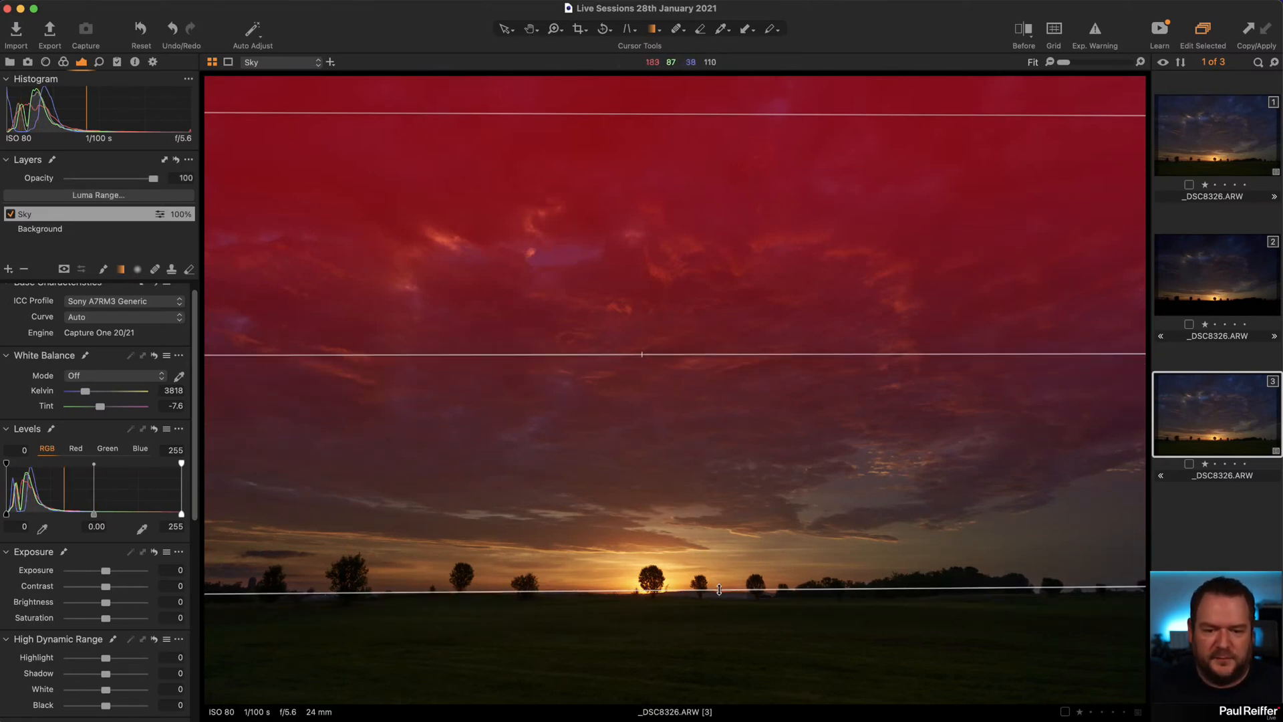
left_click_drag(714, 588, 710, 375)
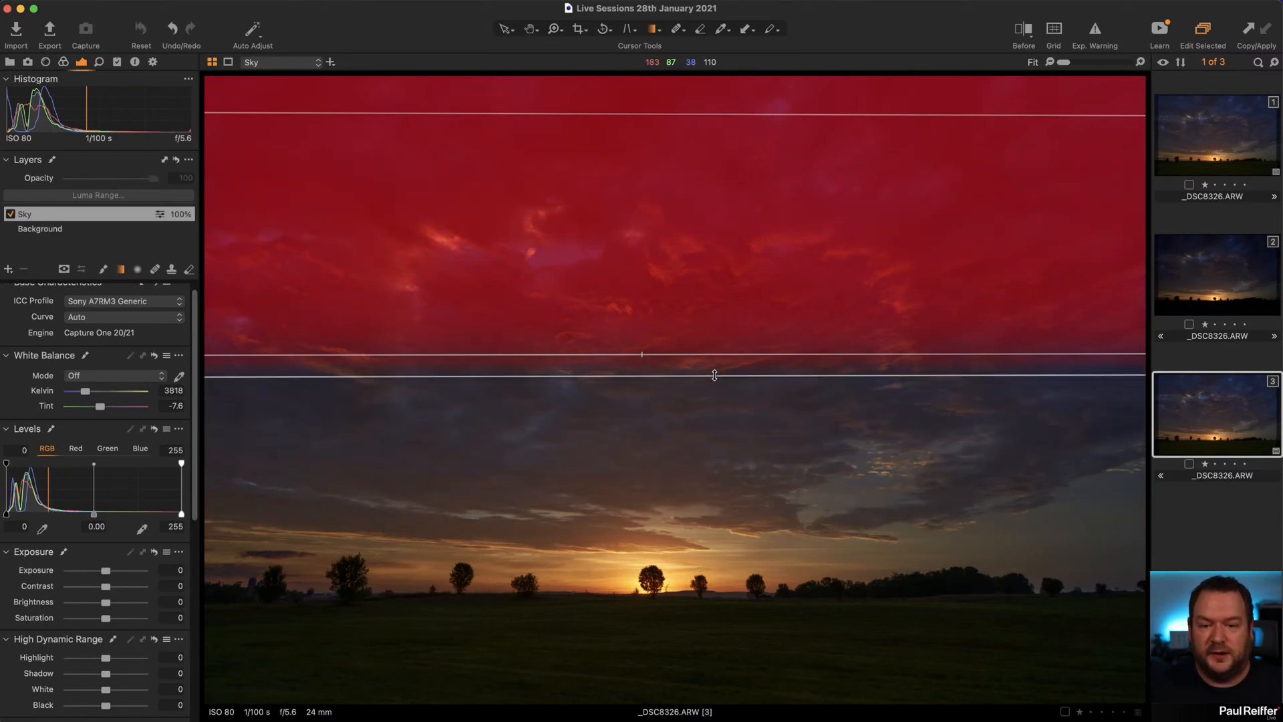
left_click_drag(701, 301, 715, 528)
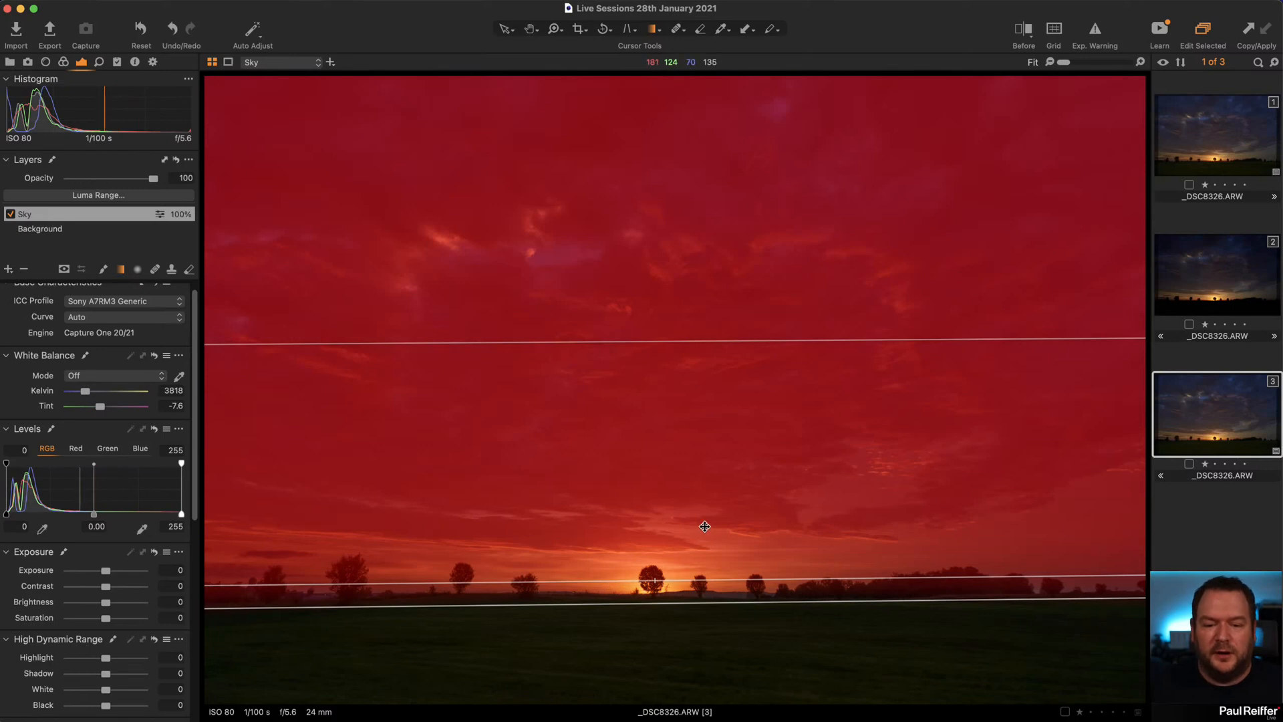
left_click_drag(702, 524, 699, 279)
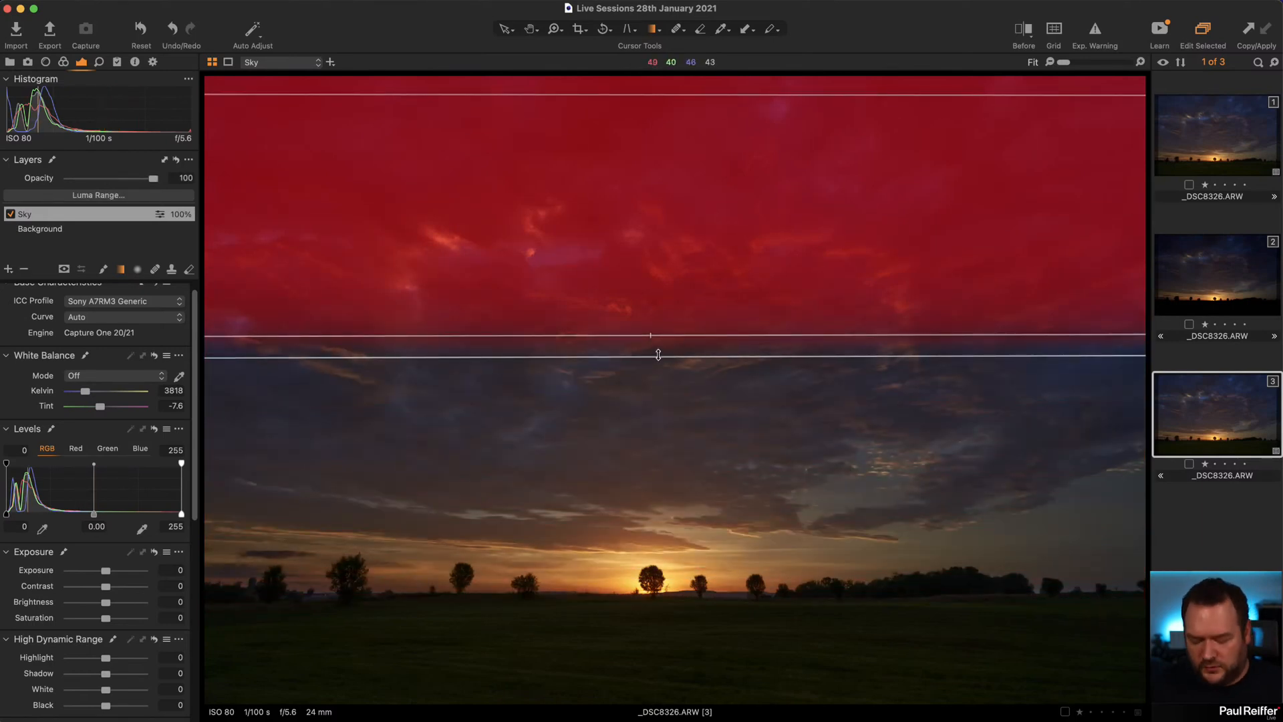
left_click_drag(658, 354, 664, 603)
Reposition the Sky gradient so its centre crosses the lower clouds and its fade ends in the field below the horizon, and hide the mask.
left_click_drag(696, 266, 696, 321)
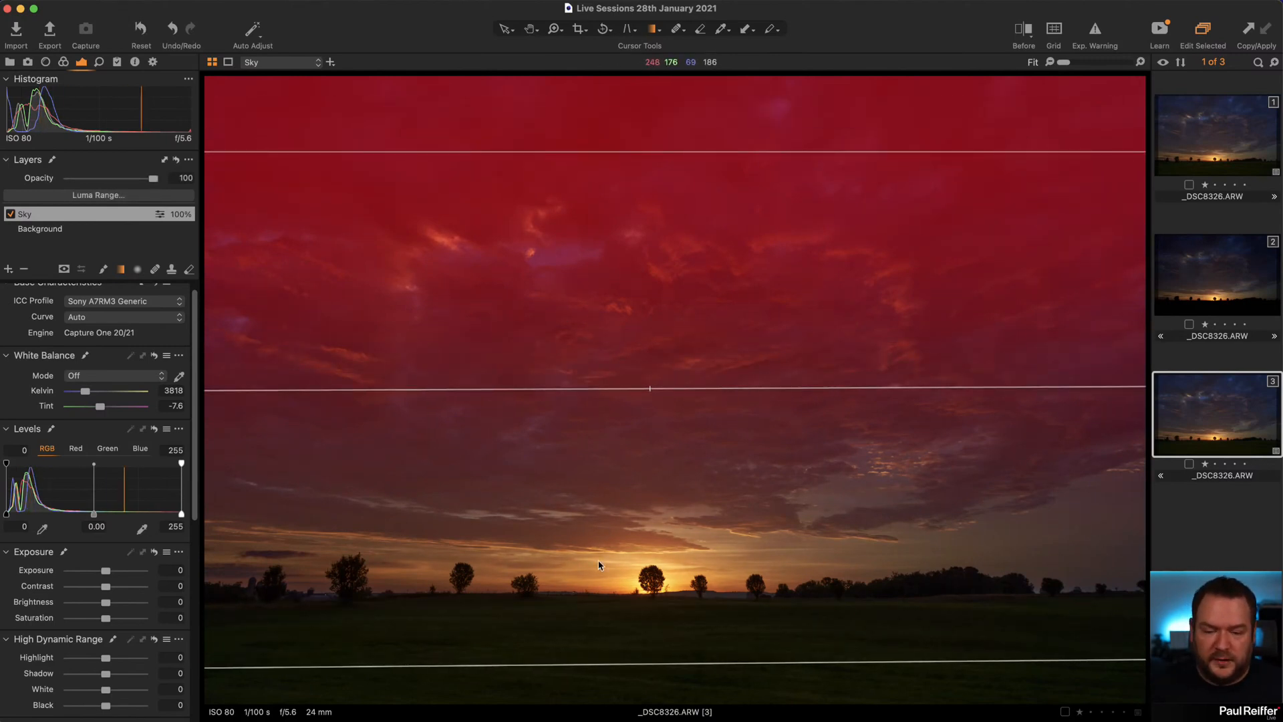
left_click_drag(675, 524, 717, 520)
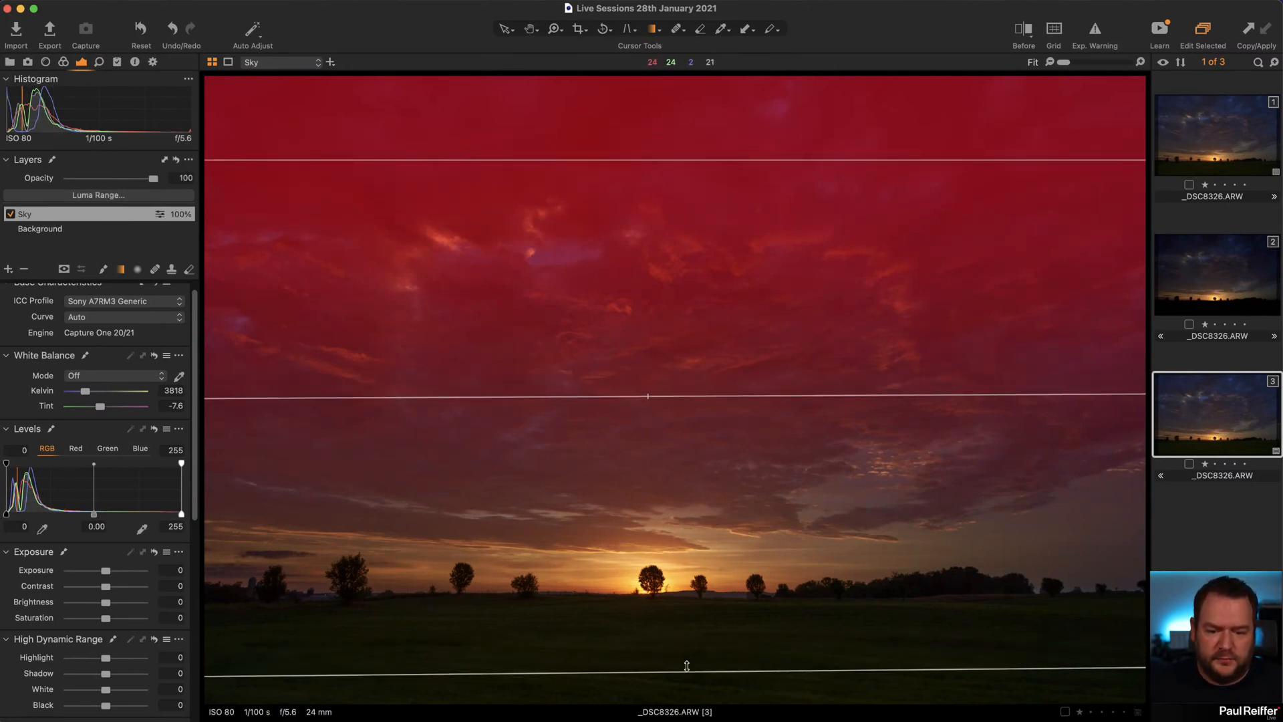
left_click_drag(688, 668, 688, 598)
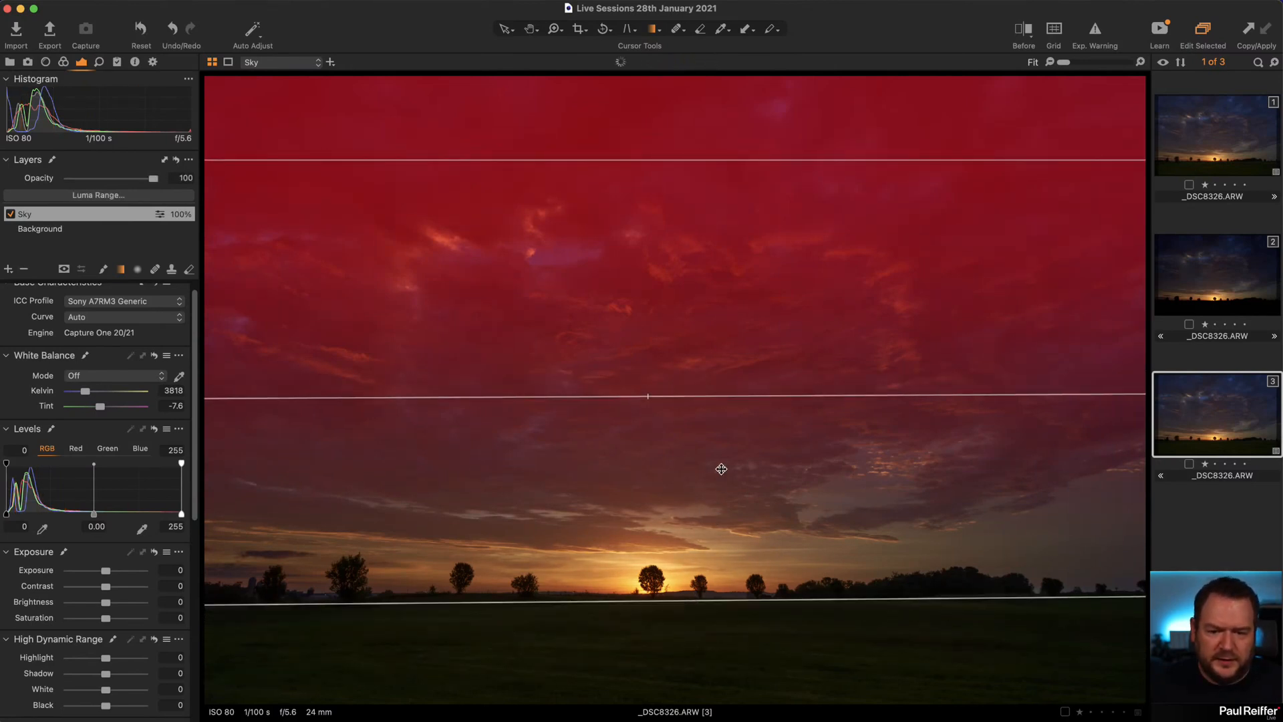
left_click_drag(719, 467, 719, 504)
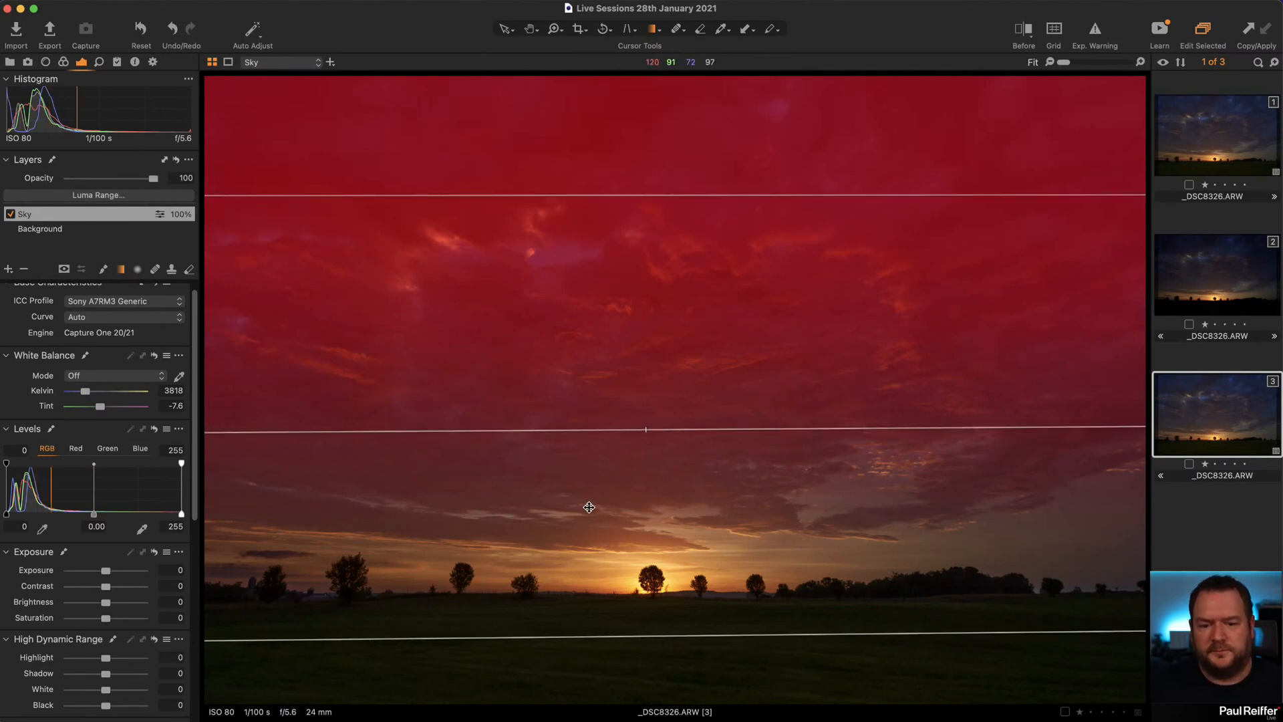
key("m")
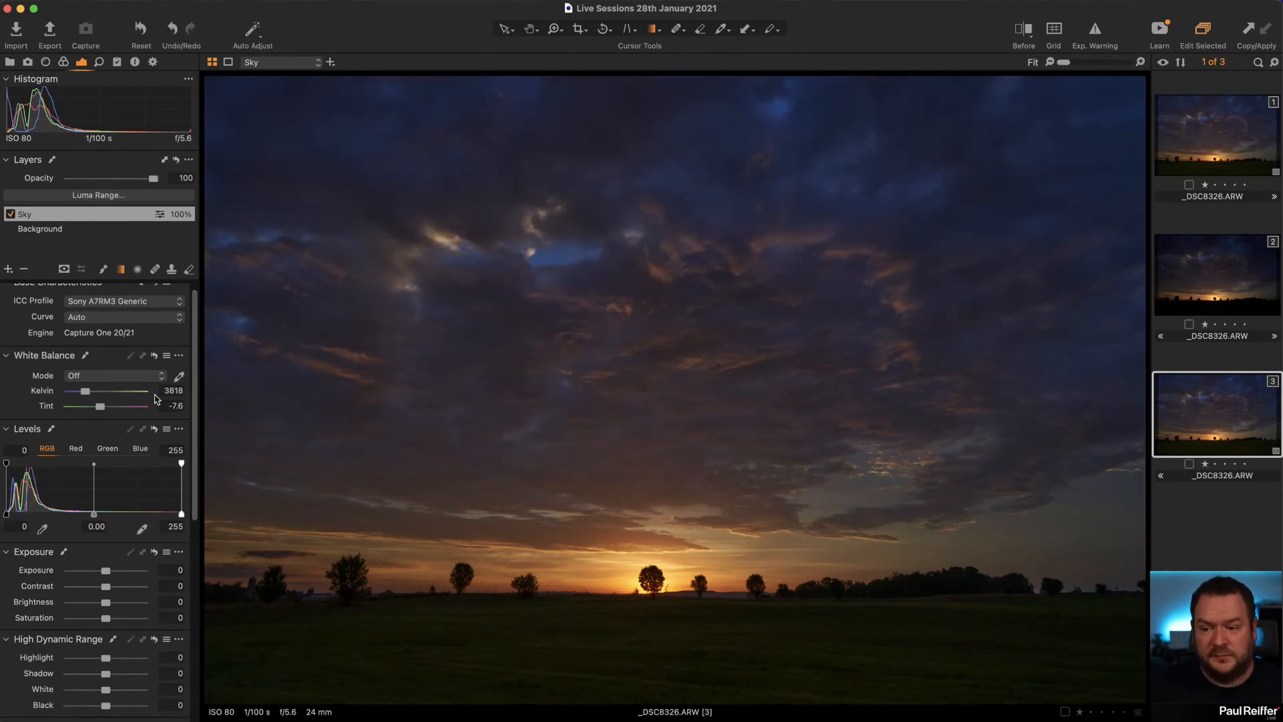
Set the Sky layer's clarity to 60 and warm its white balance to Kelvin 4533 and Tint -3.5.
scroll(101, 605, "down", 5)
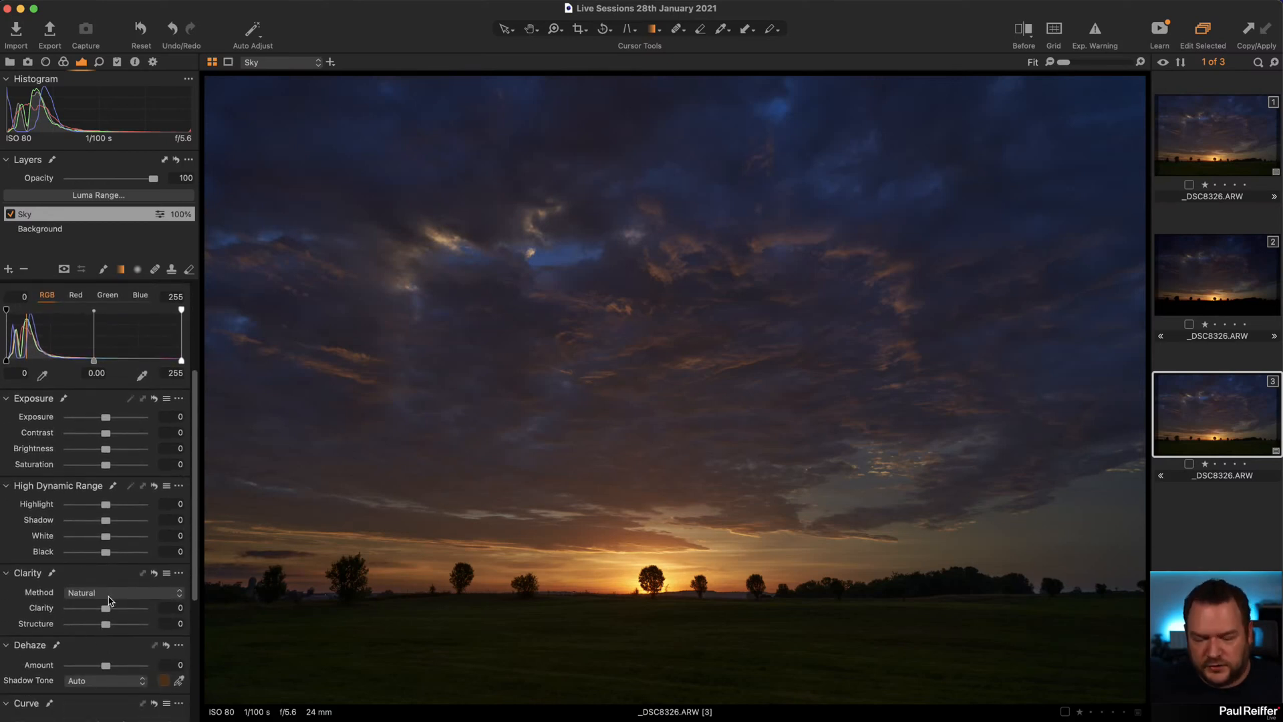
mouse_move(105, 613)
left_mouse_down()
mouse_move(144, 616)
mouse_move(125, 612)
left_mouse_up()
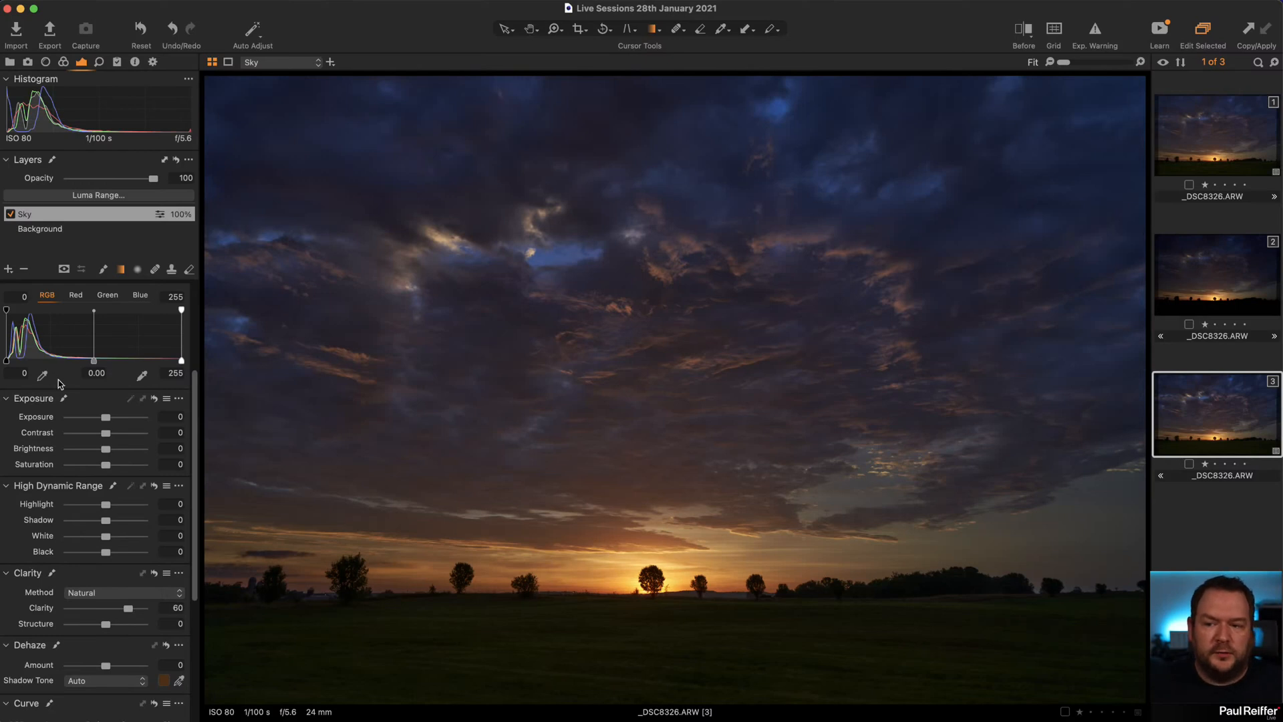
scroll(61, 383, "up", 5)
left_click_drag(100, 416, 89, 404)
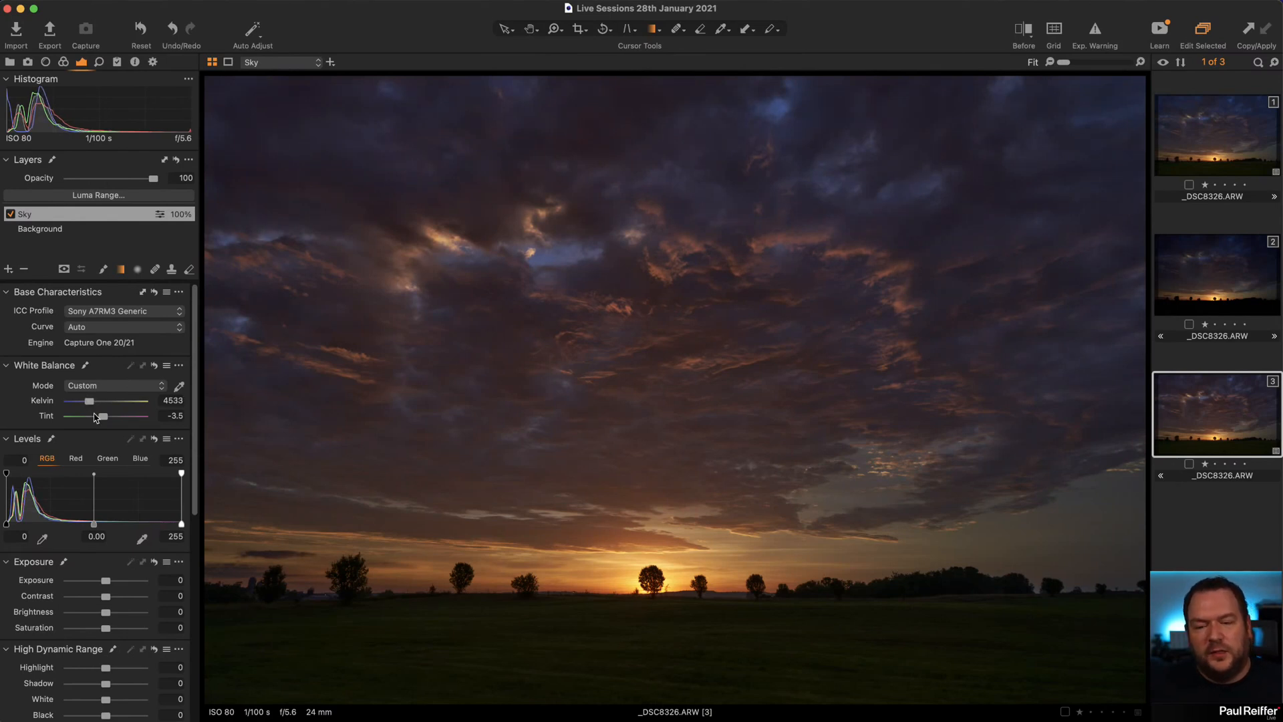
Try warming the Background layer to Kelvin 5444 and Tint -0.7 with the Sky layer disabled, then reset it and re-enable Sky.
left_click(9, 215)
left_click(63, 231)
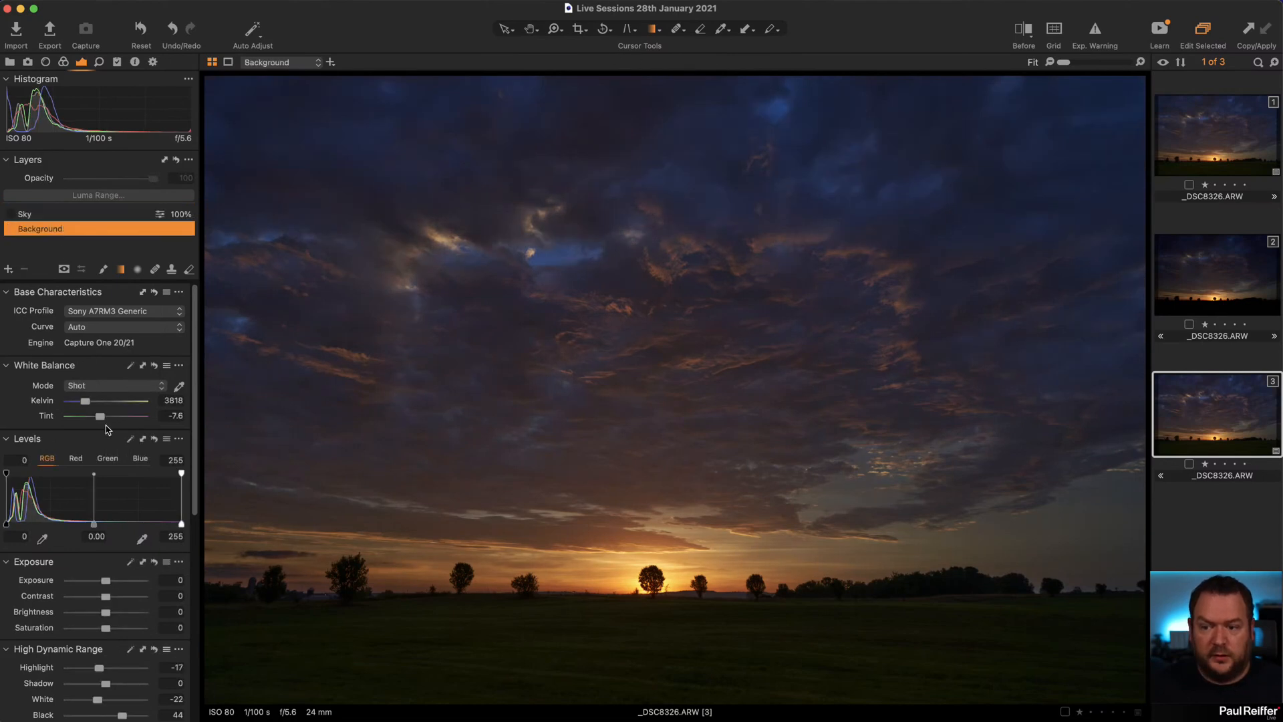
left_click_drag(86, 404, 106, 421)
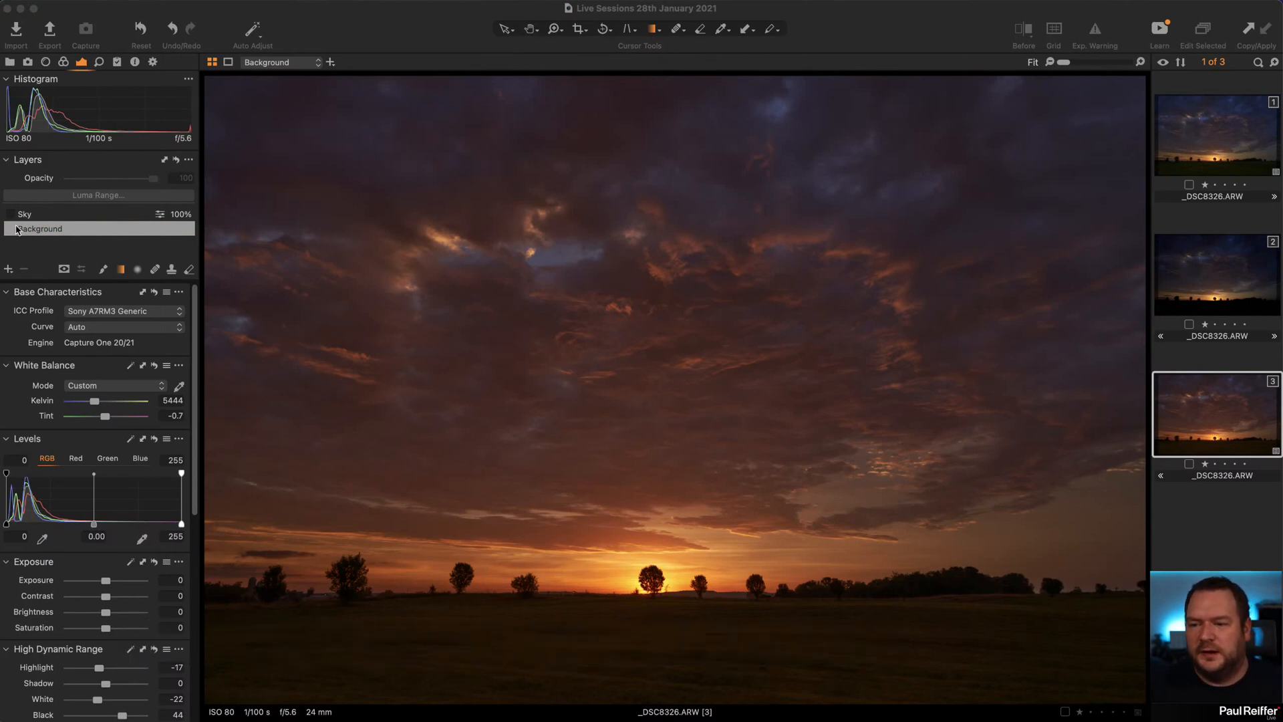
left_click(154, 368)
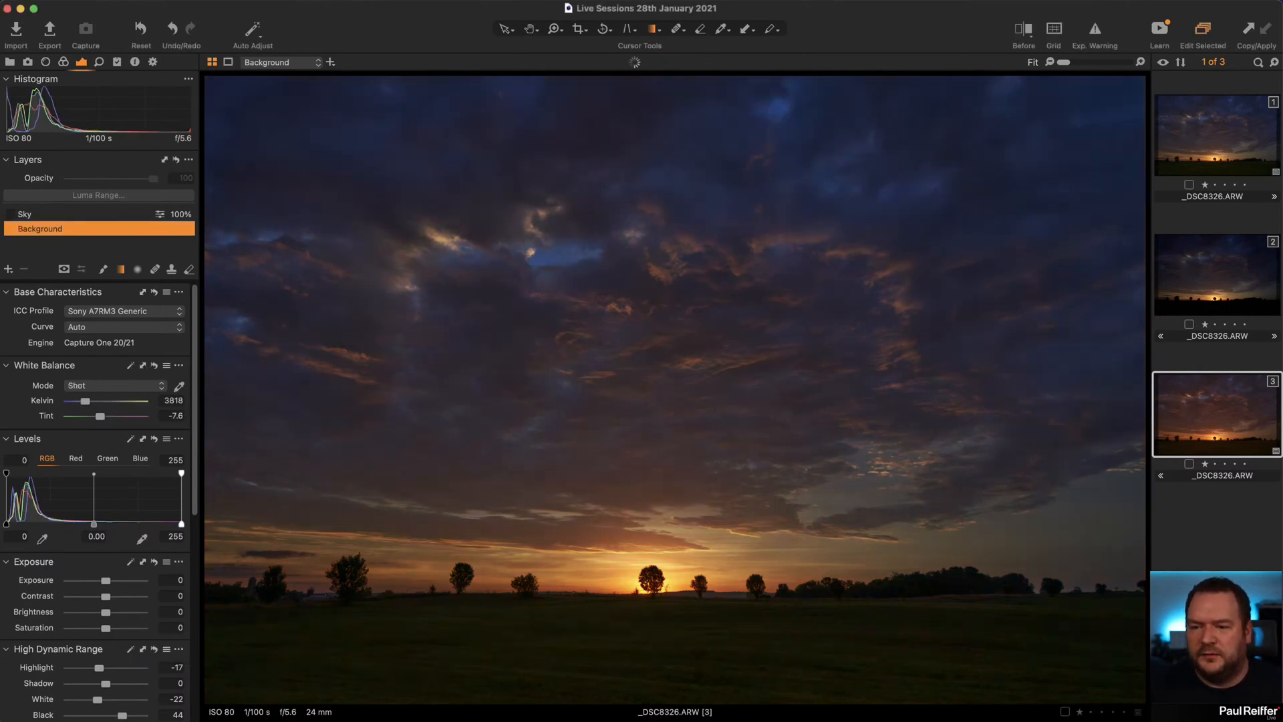
left_click(38, 215)
left_click(10, 215)
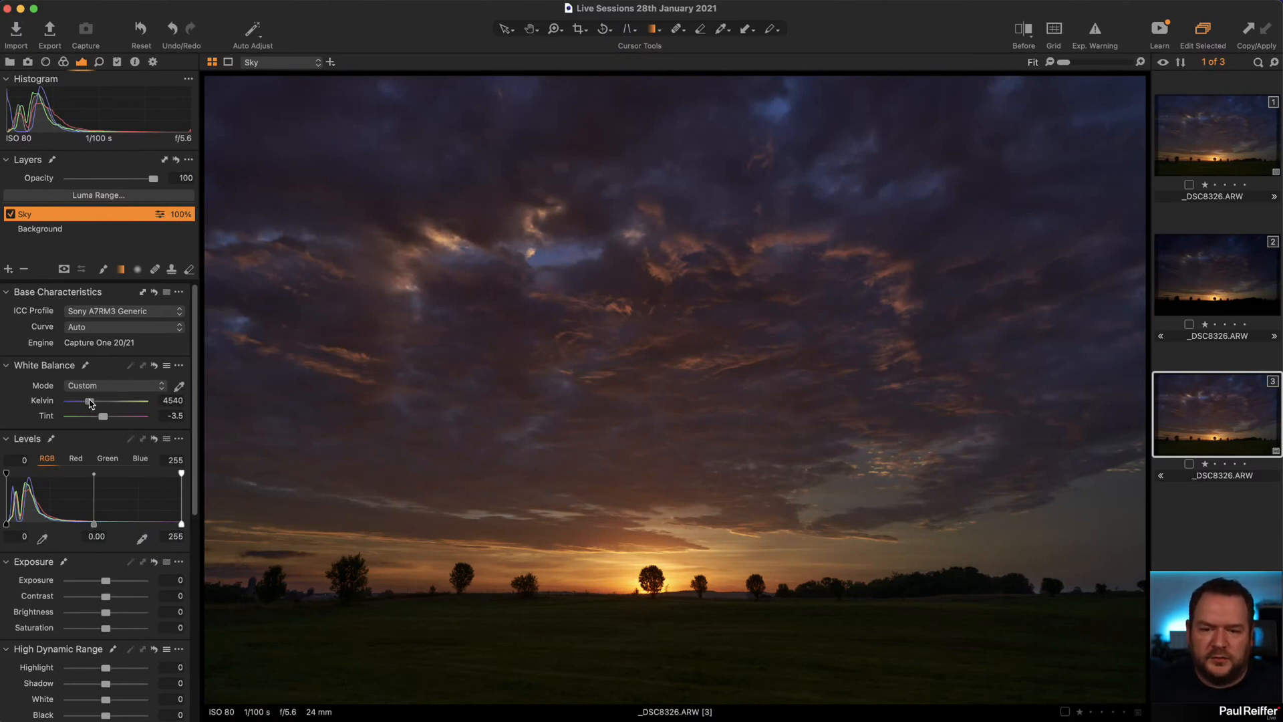
Set the Sky layer's white balance to Kelvin 4862 and Tint -1.8, and its blues to Saturation 19.1 and Lightness -7.
left_click_drag(90, 403, 92, 402)
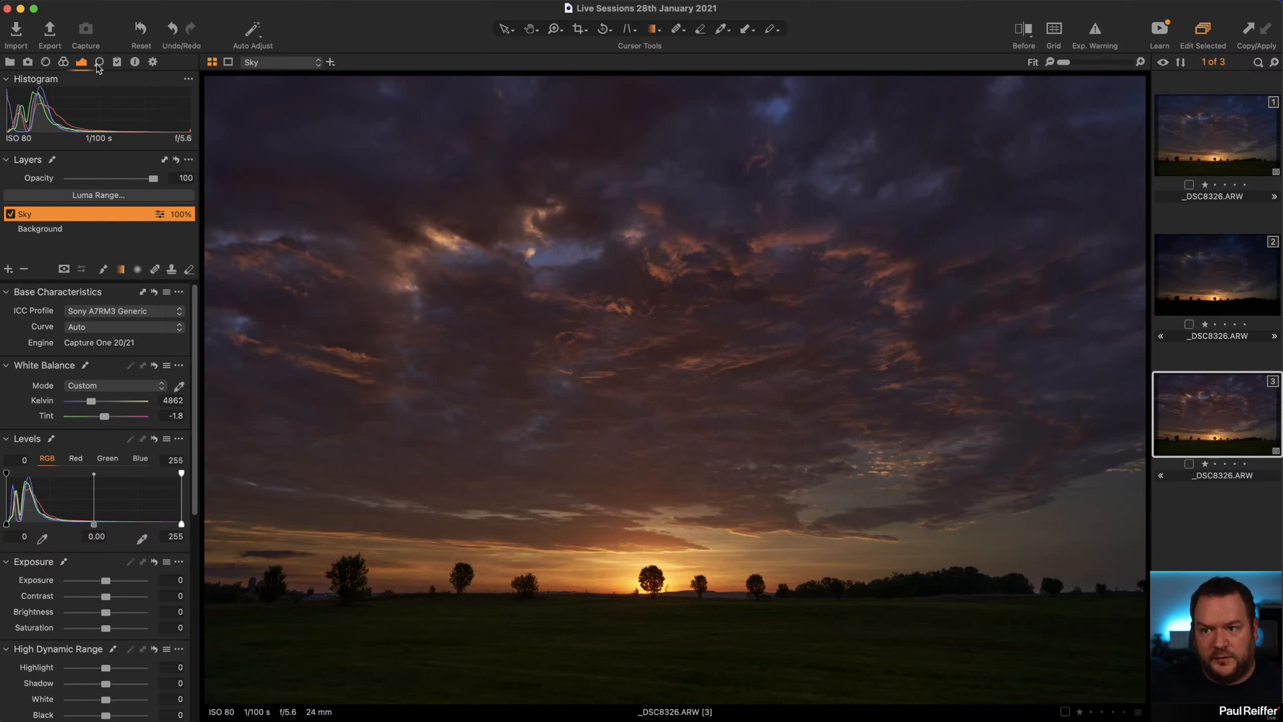
left_click(63, 62)
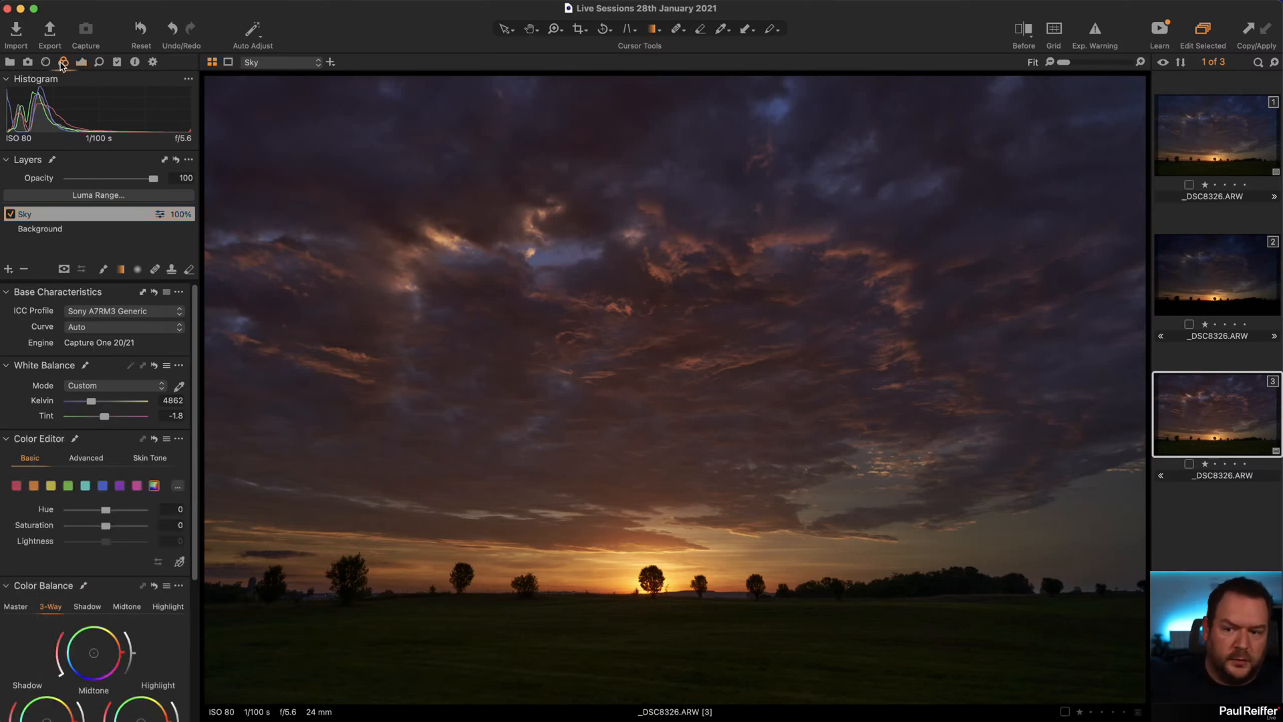
left_click(103, 486)
left_click_drag(105, 526, 104, 555)
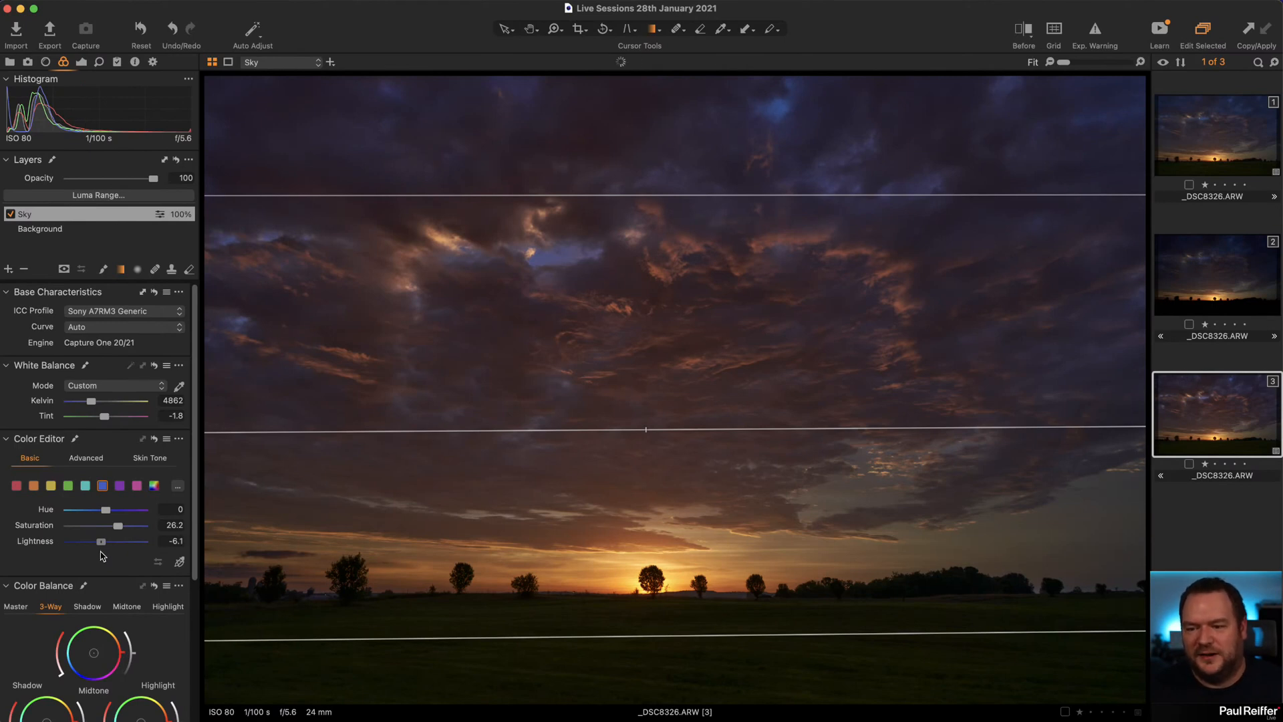
left_click_drag(118, 526, 115, 528)
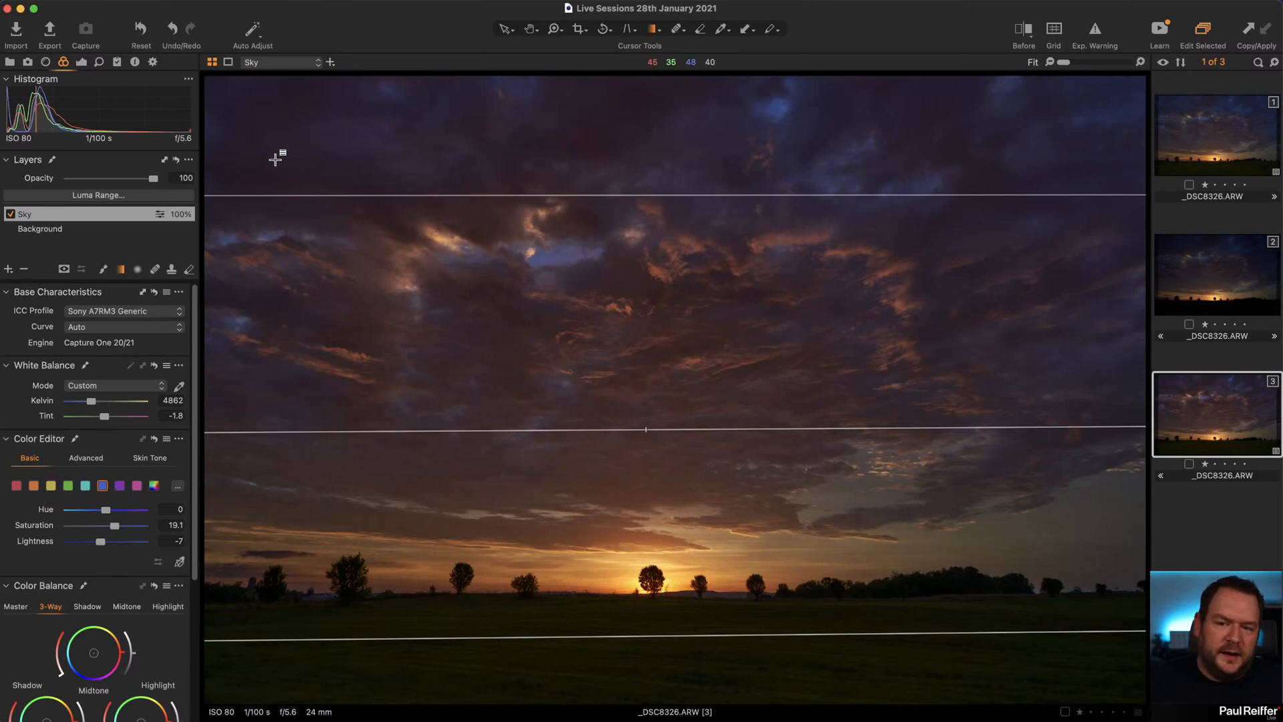
Apply an Elliptic on Crop vignette of -0.39 to the Background layer.
left_click(48, 230)
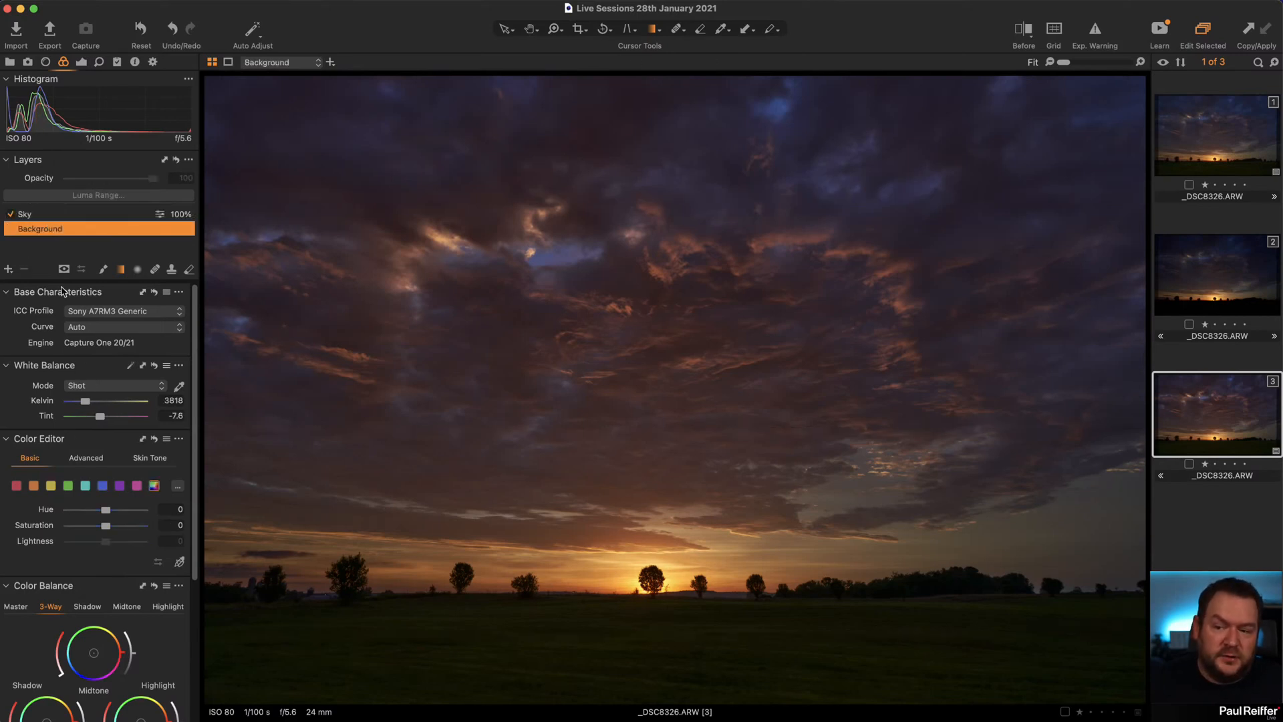
scroll(52, 378, "down", 5)
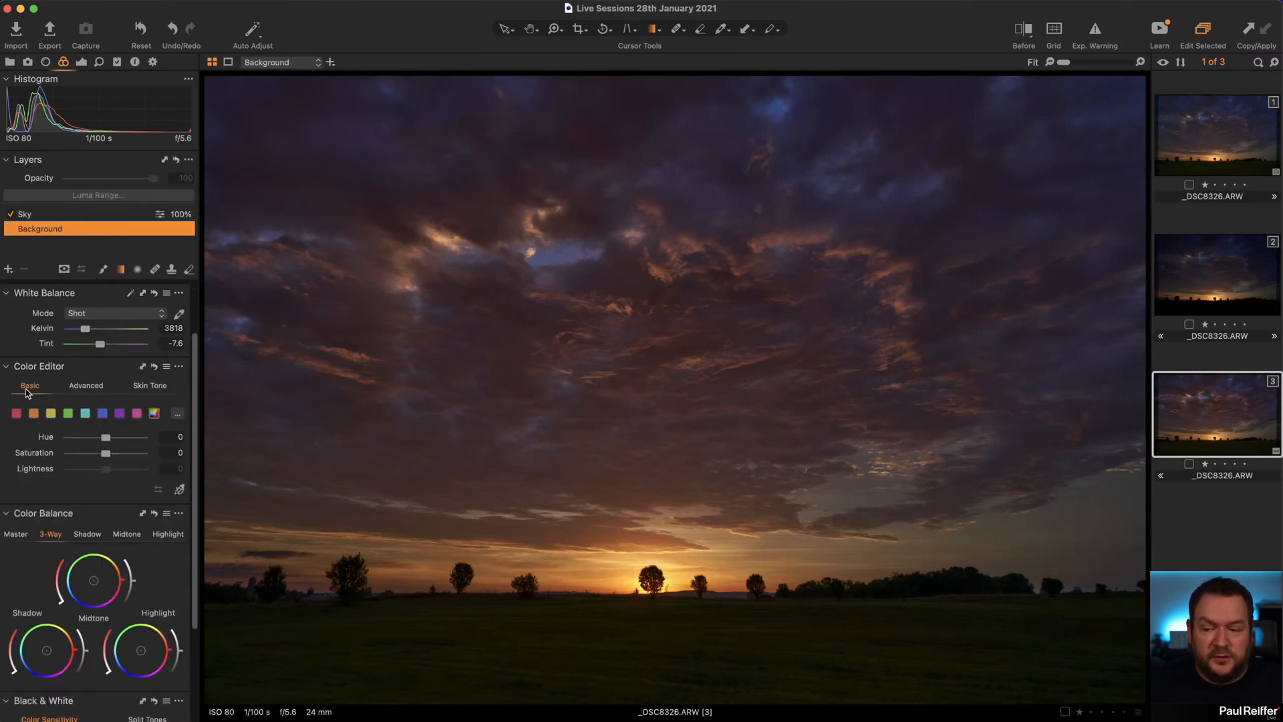
left_click(81, 62)
scroll(101, 535, "down", 10)
left_click(105, 696)
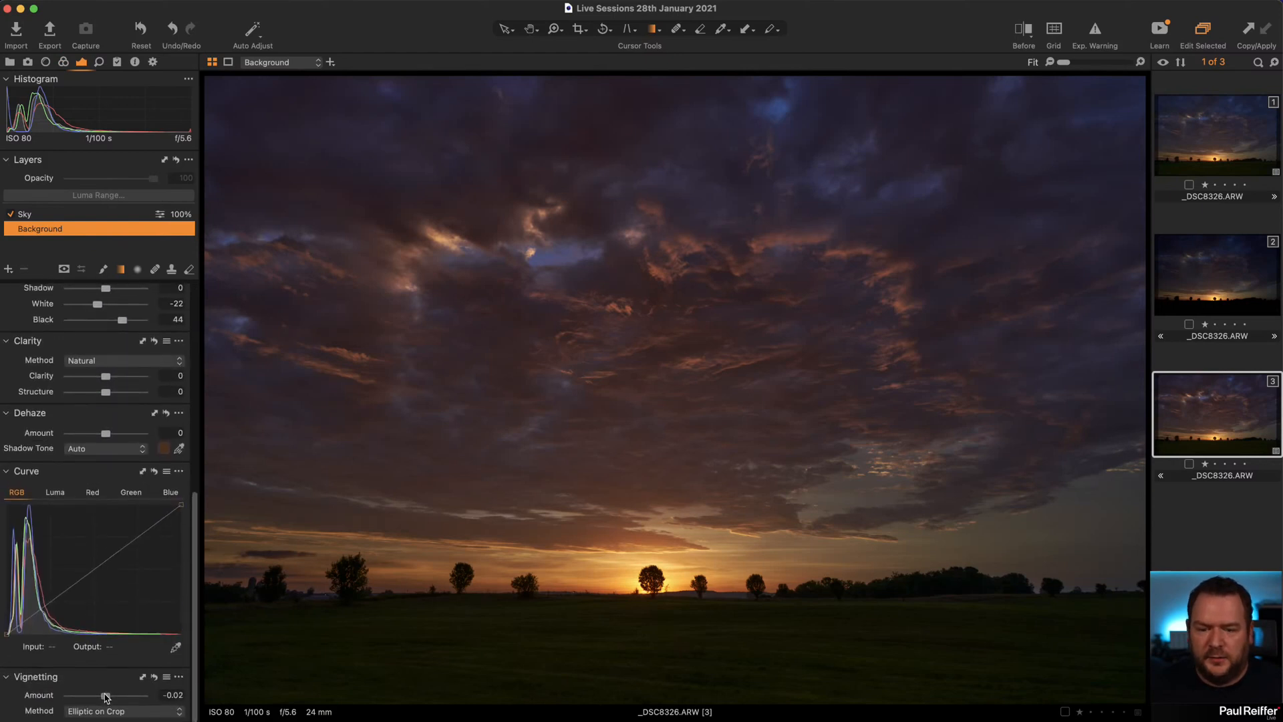
left_click_drag(105, 696, 103, 698)
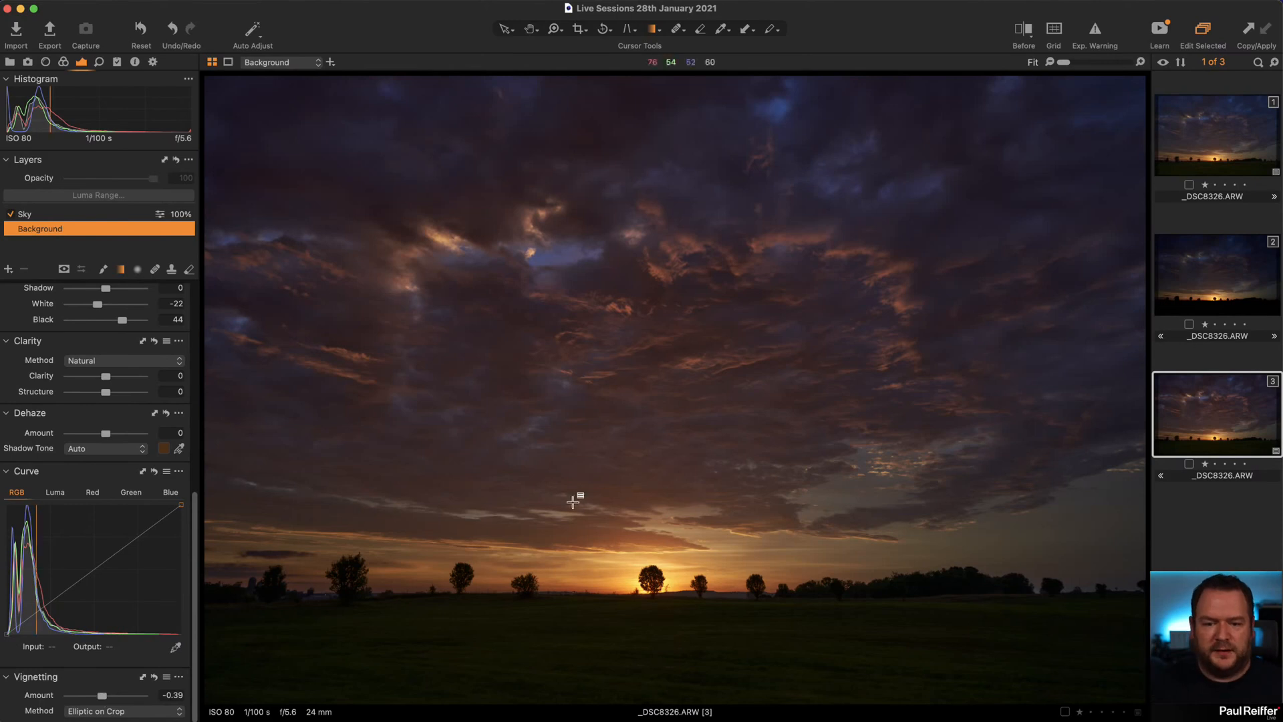
Clone the third variant, set the clone's base curve to Linear Response, and compare it with the third variant.
scroll(64, 392, "up", 10)
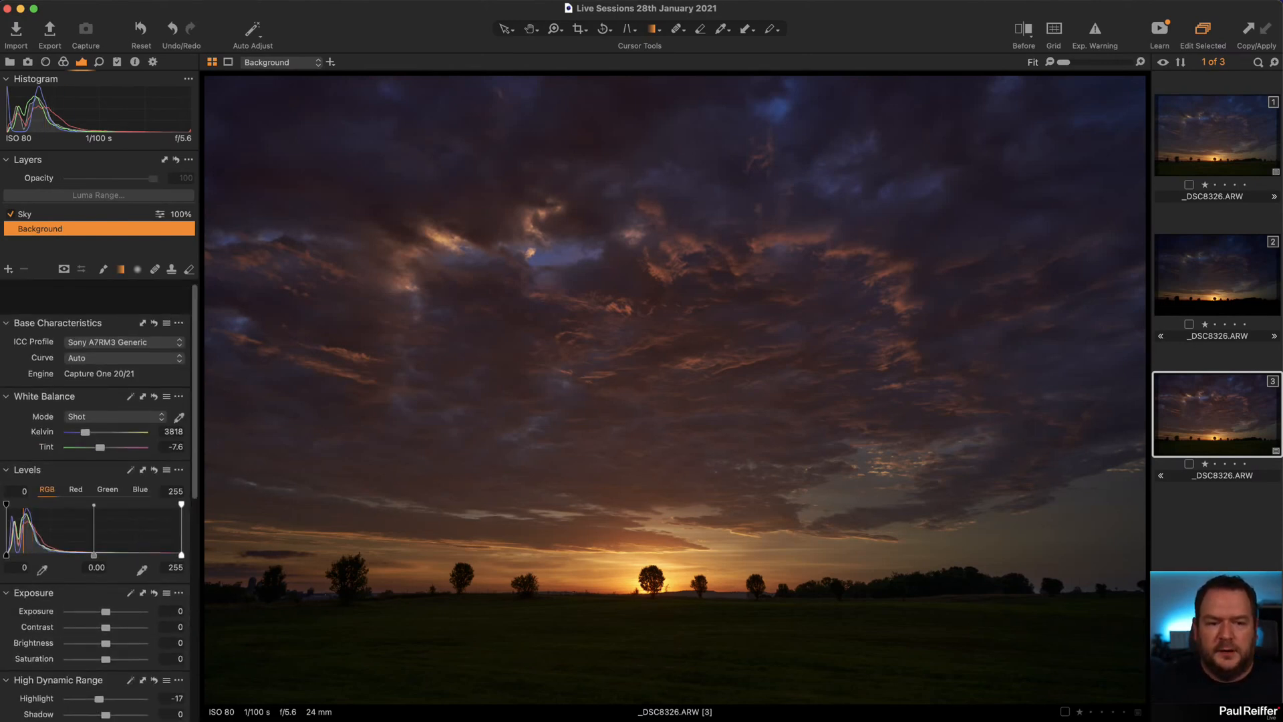
right_click(1205, 415)
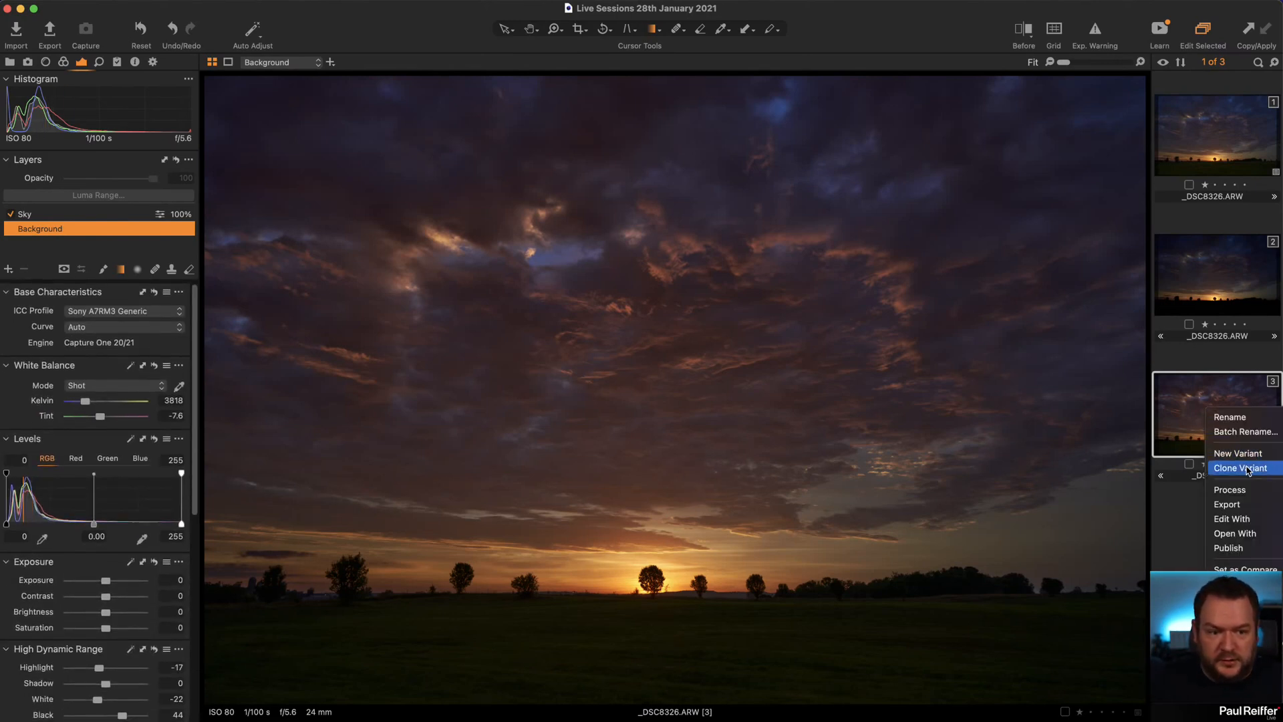
left_click(1197, 568)
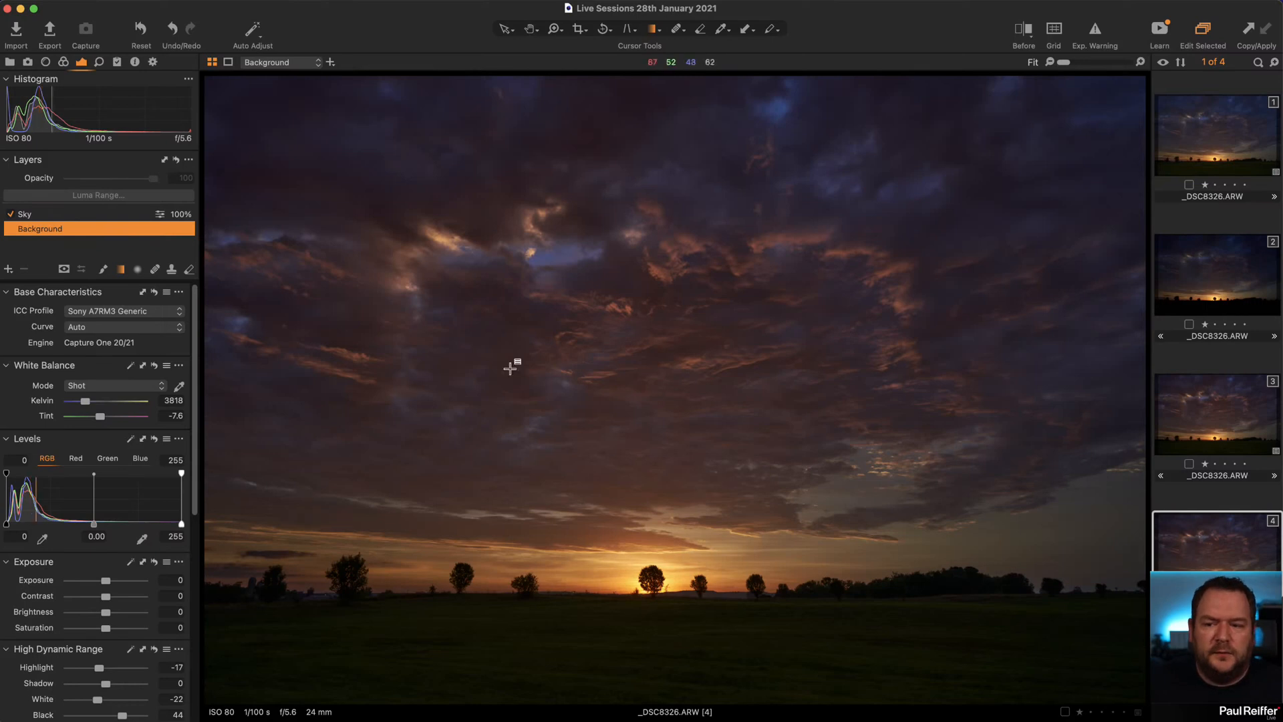
left_click(120, 329)
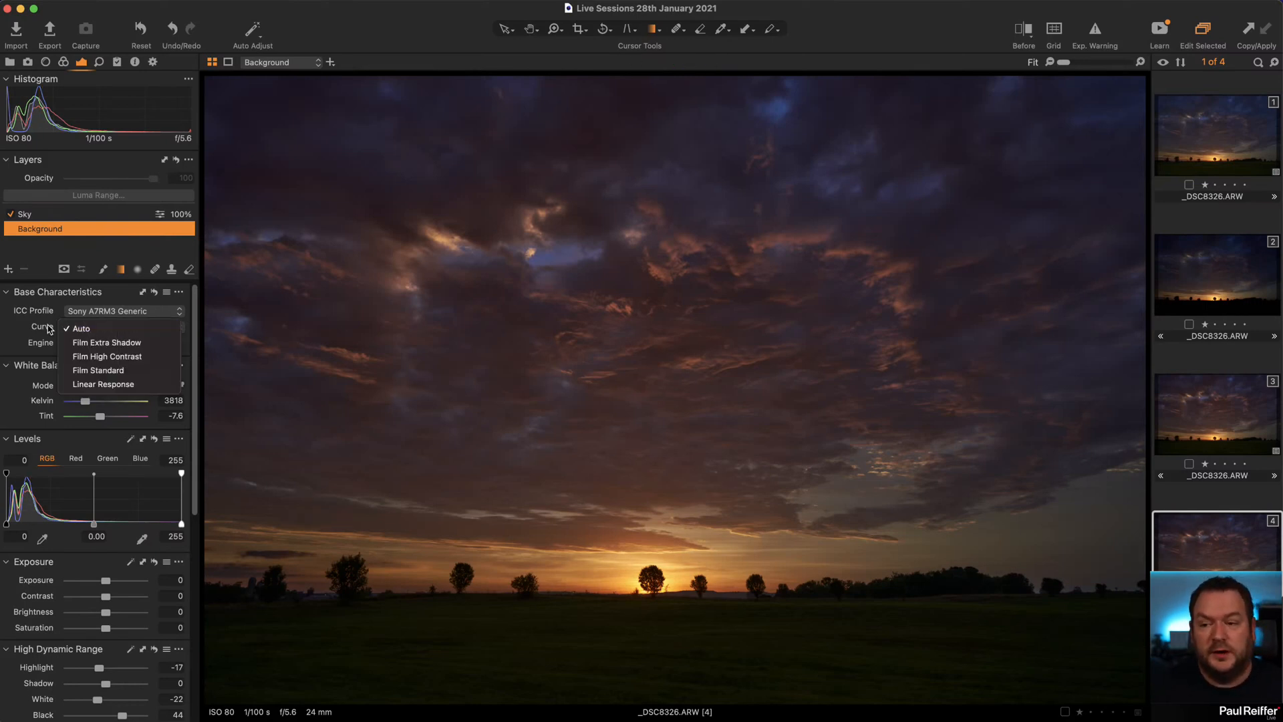
left_click(93, 384)
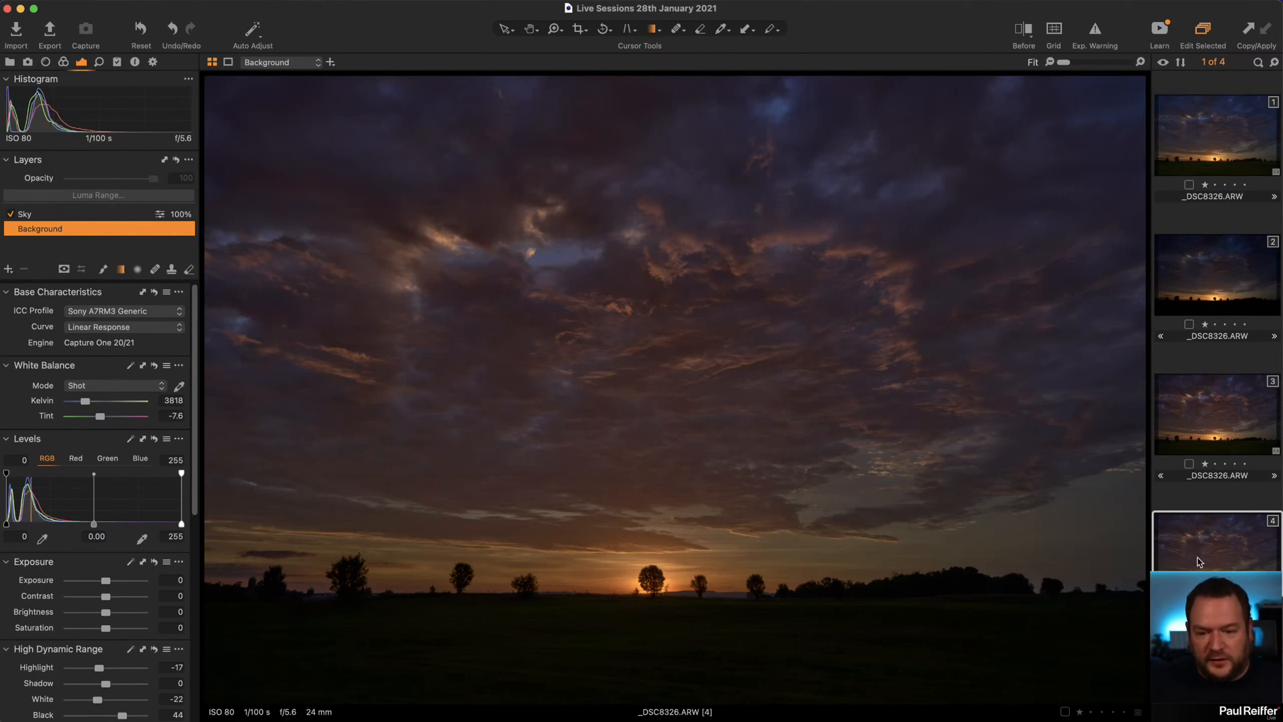
left_click(1196, 406)
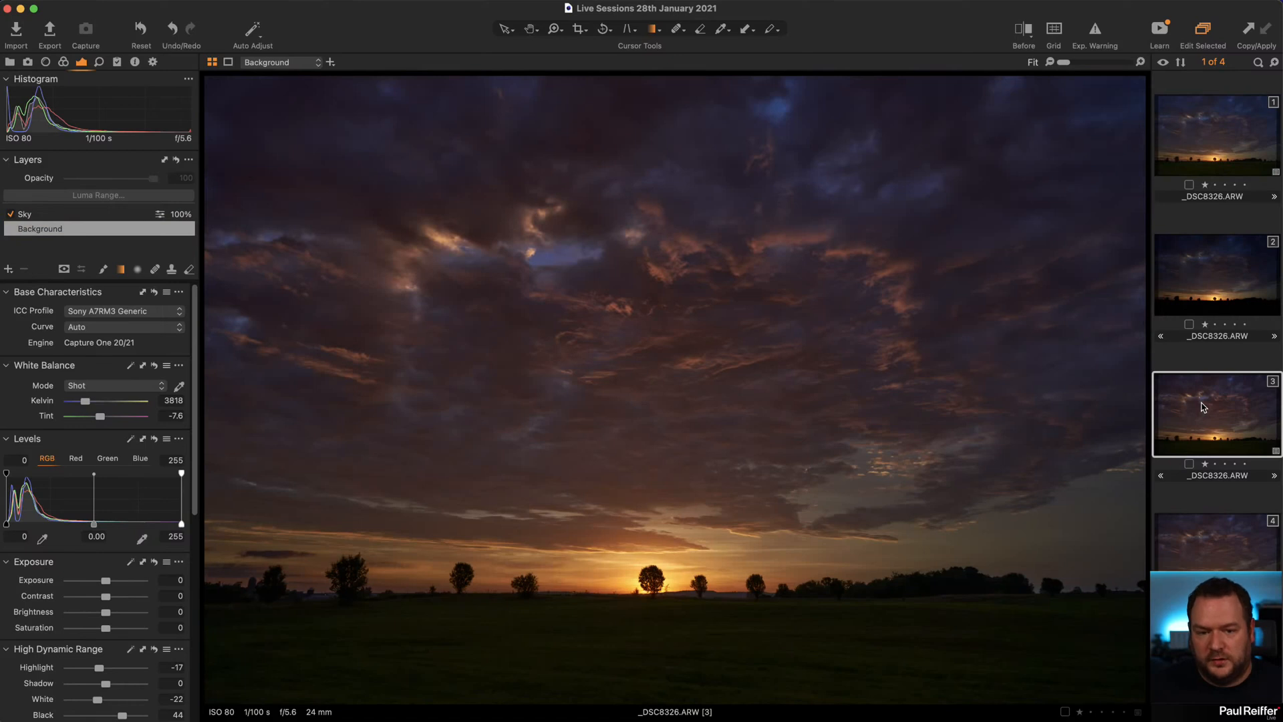
Compare the fourth, second and third variants of the sunset photo, finishing on the third variant.
left_click(1213, 534)
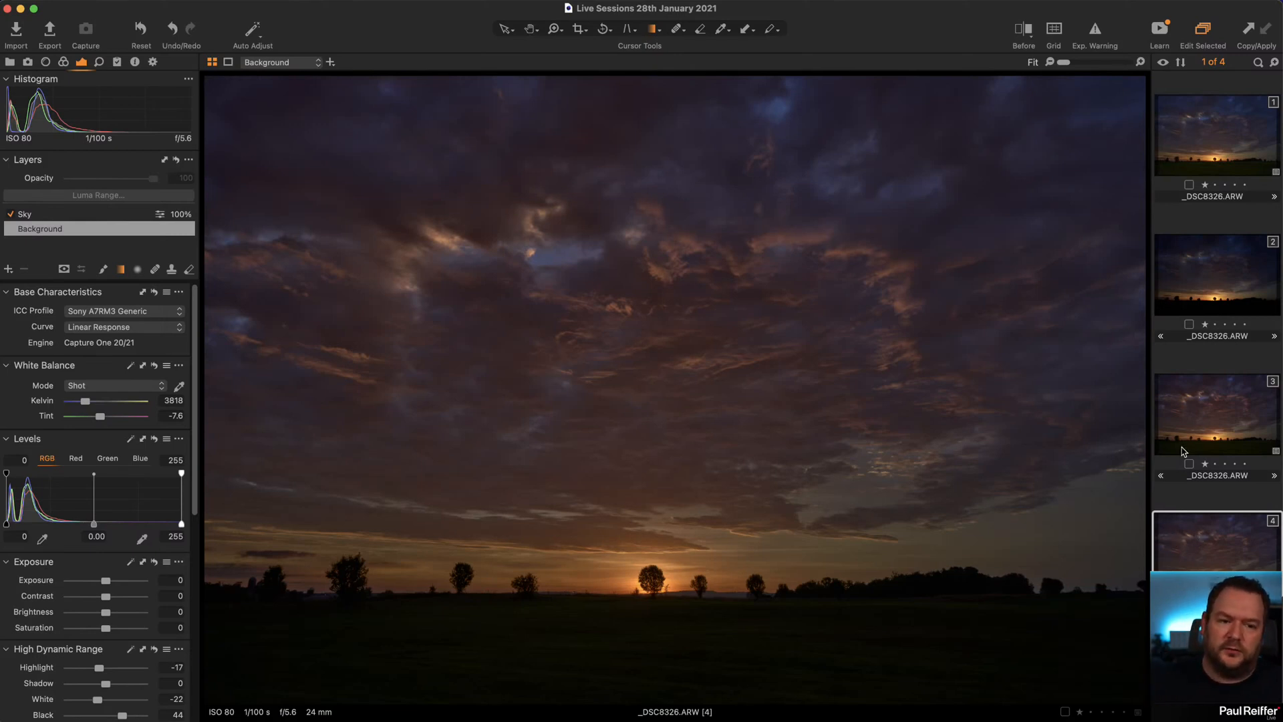
left_click(1207, 295)
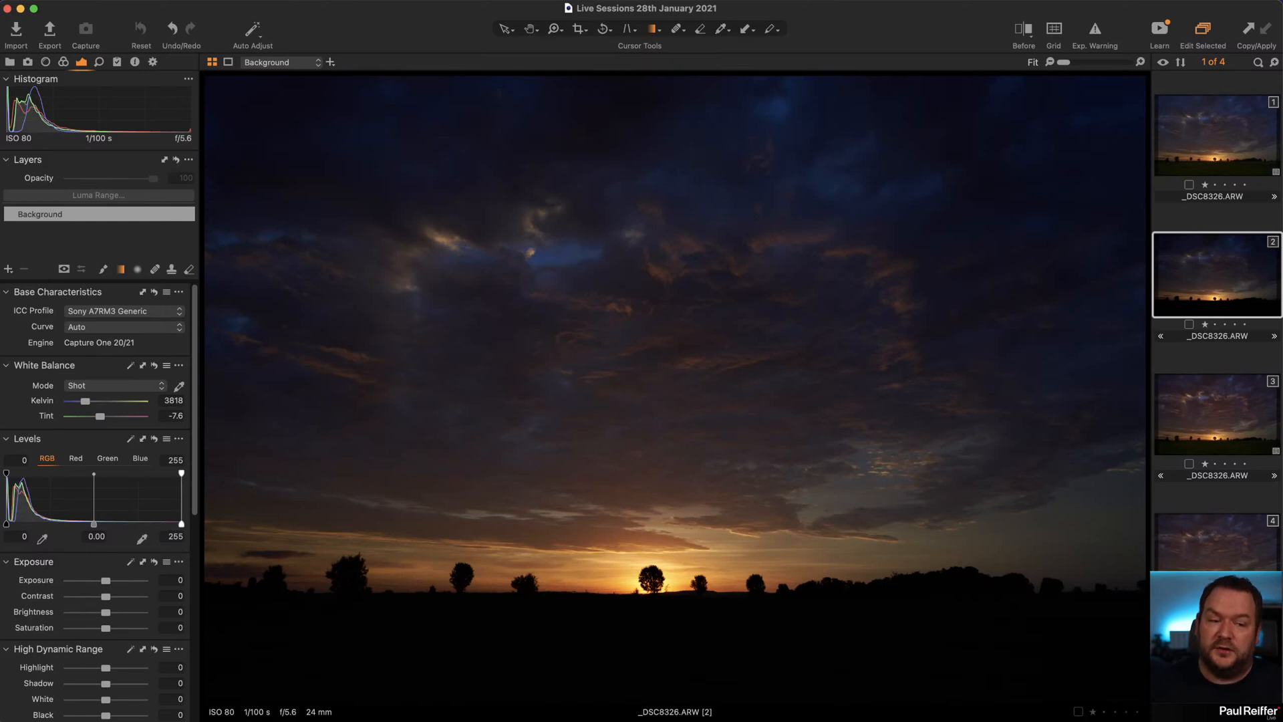
left_click(1218, 567)
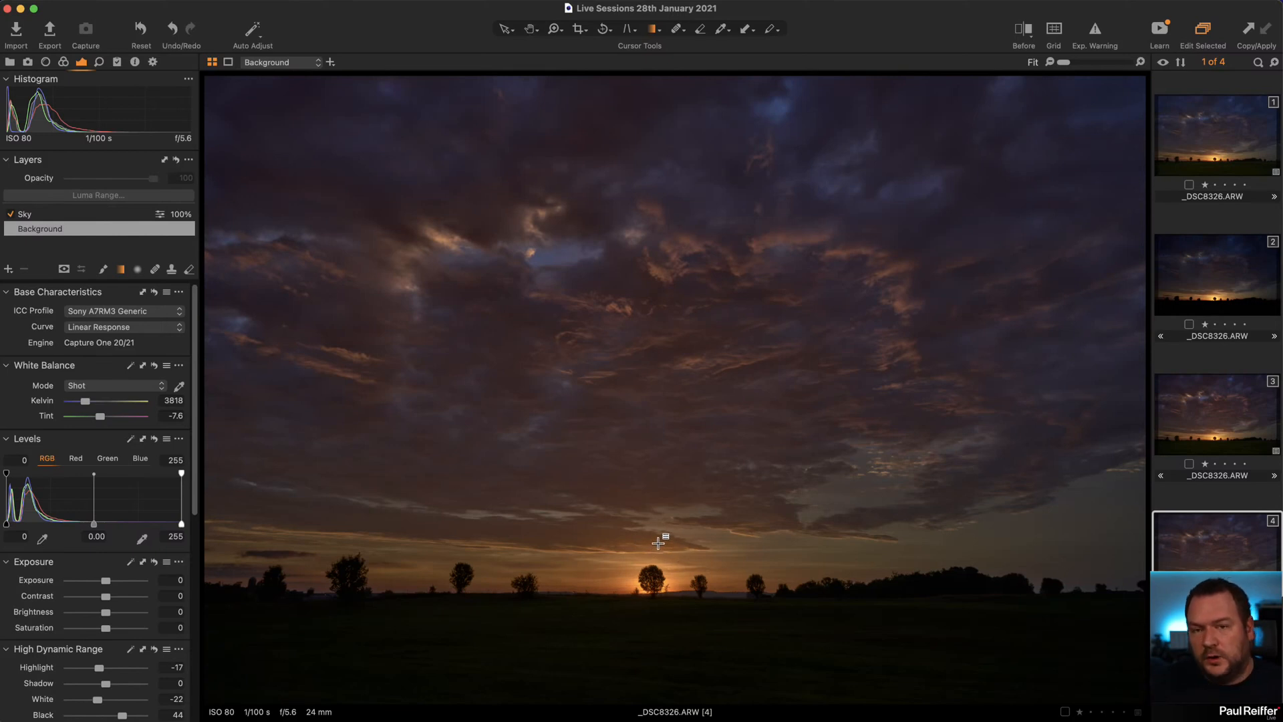
left_click(1225, 416)
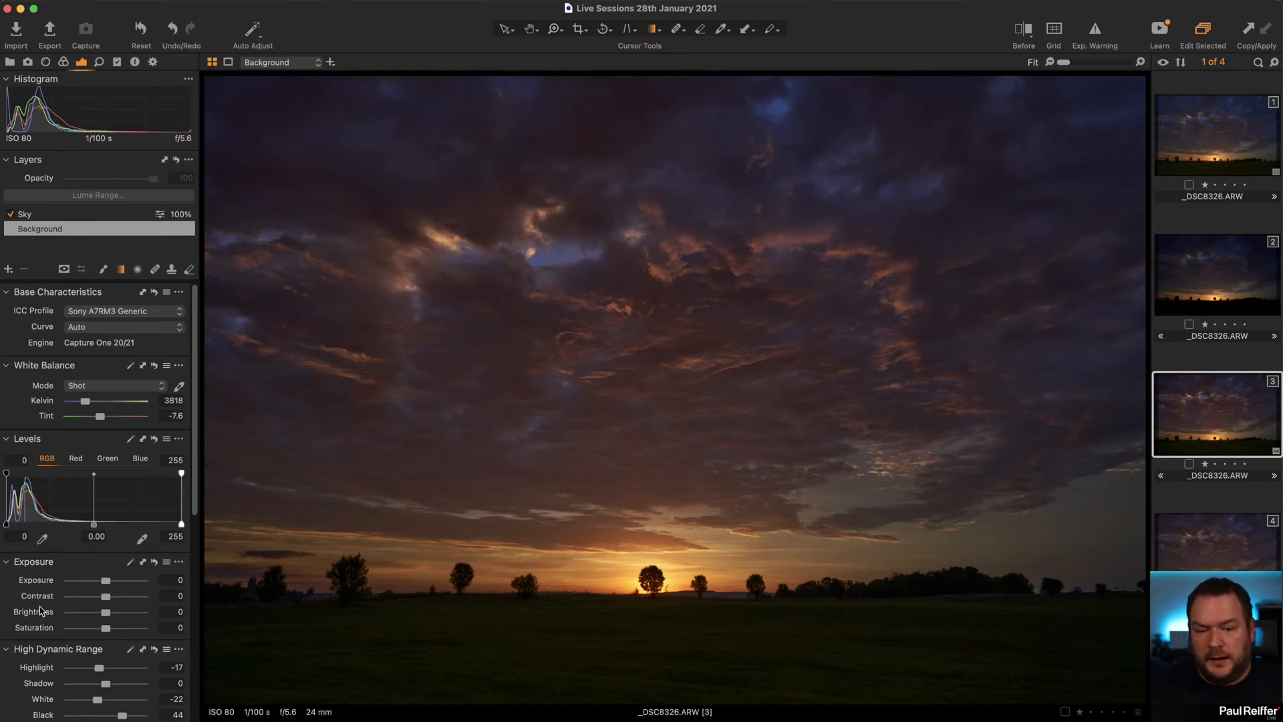
Add a new filled adjustment layer to the third variant and name it Final Touches.
scroll(64, 472, "down", 1)
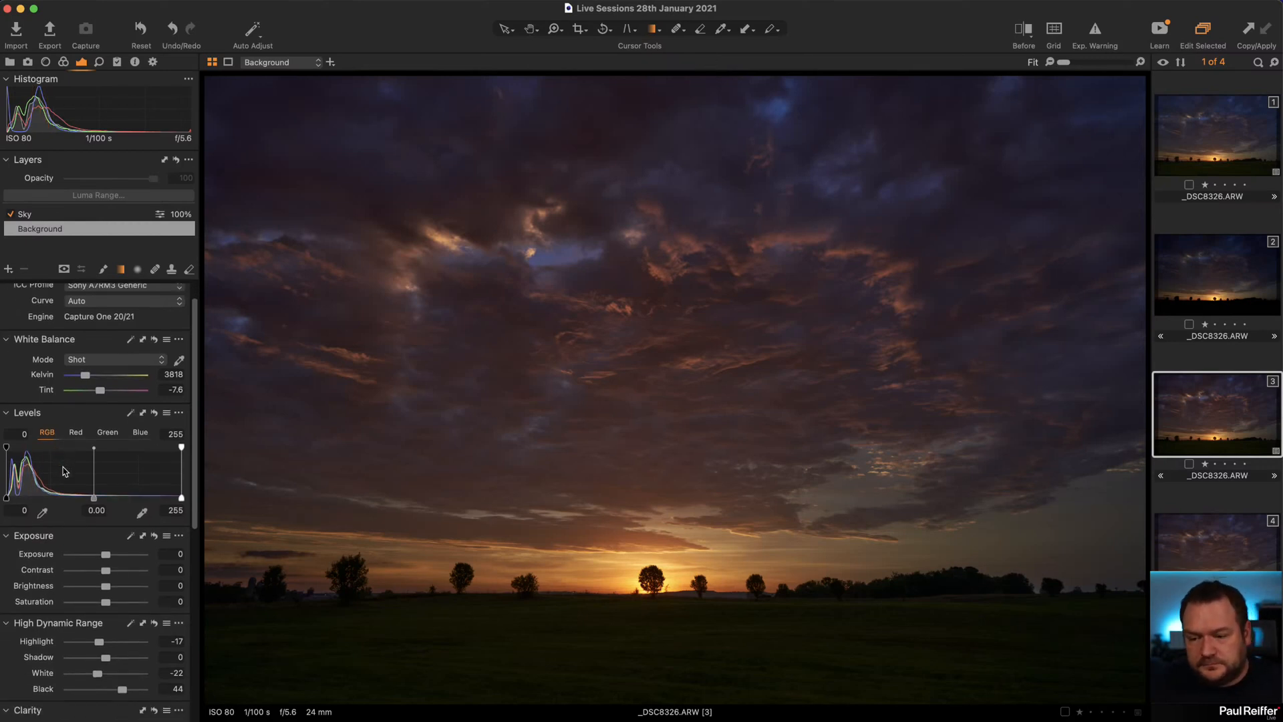
scroll(65, 472, "down", 4)
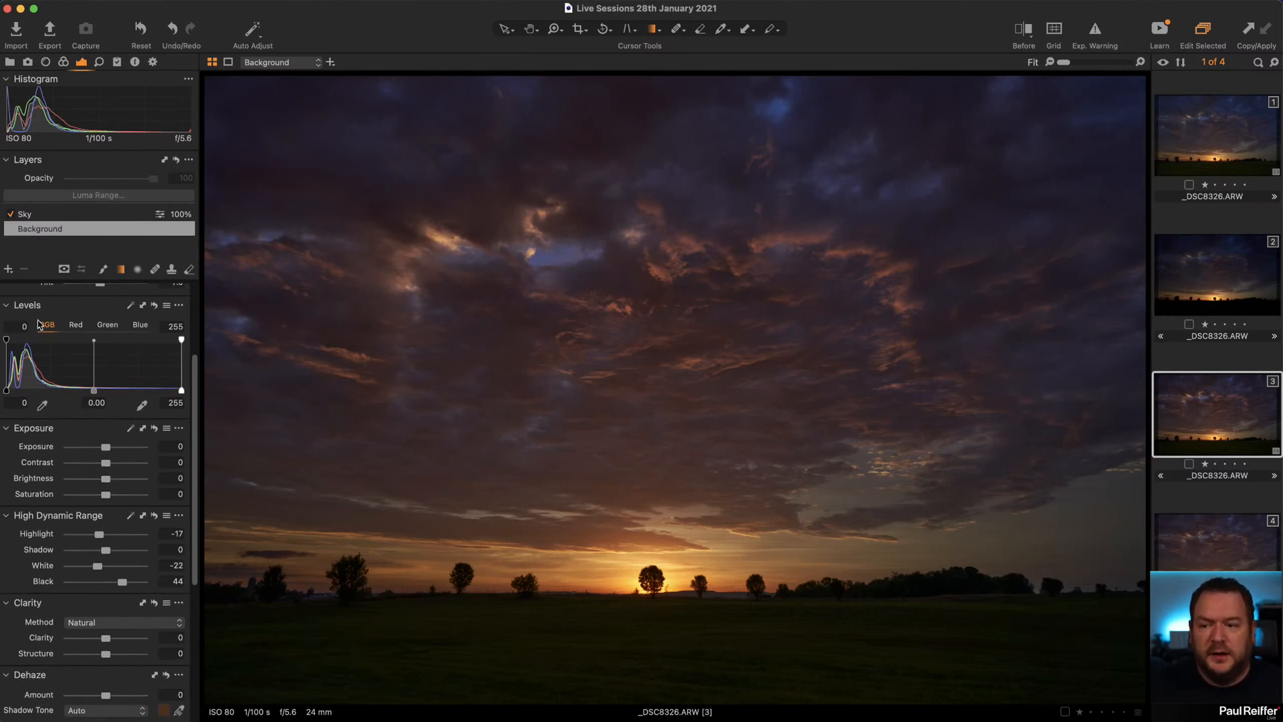
left_click(9, 269)
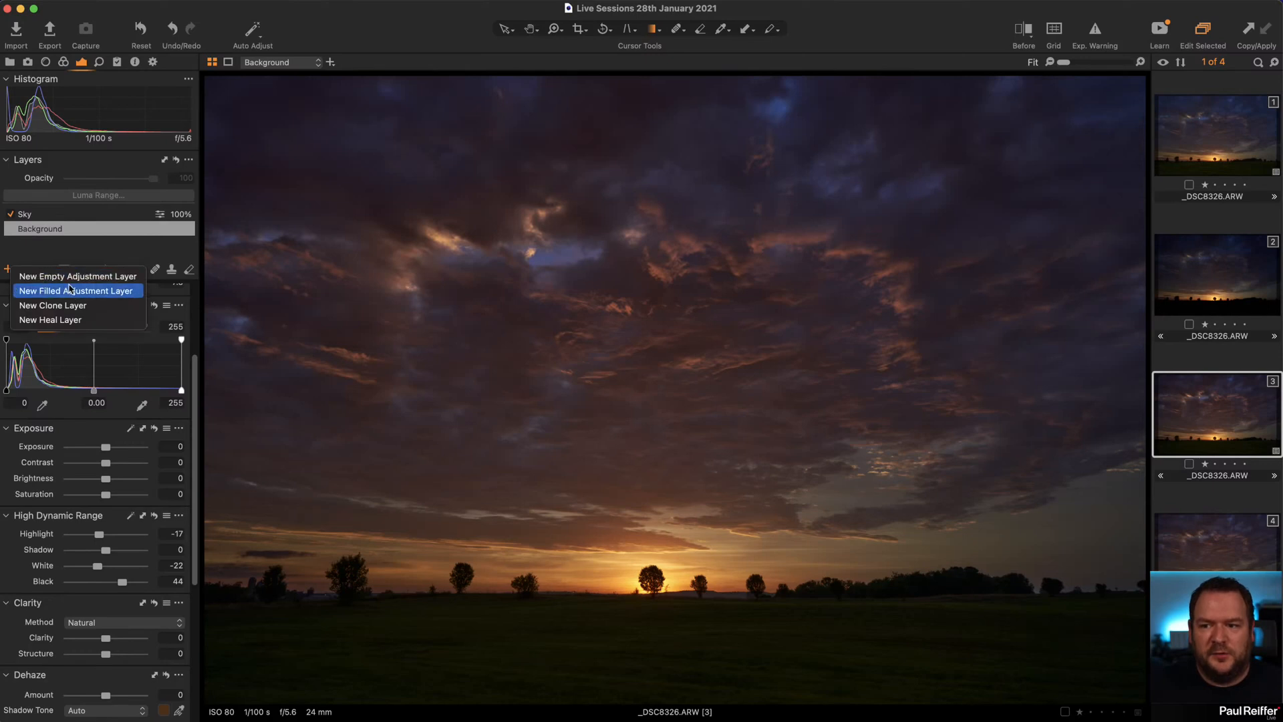
left_click(73, 294)
type("F")
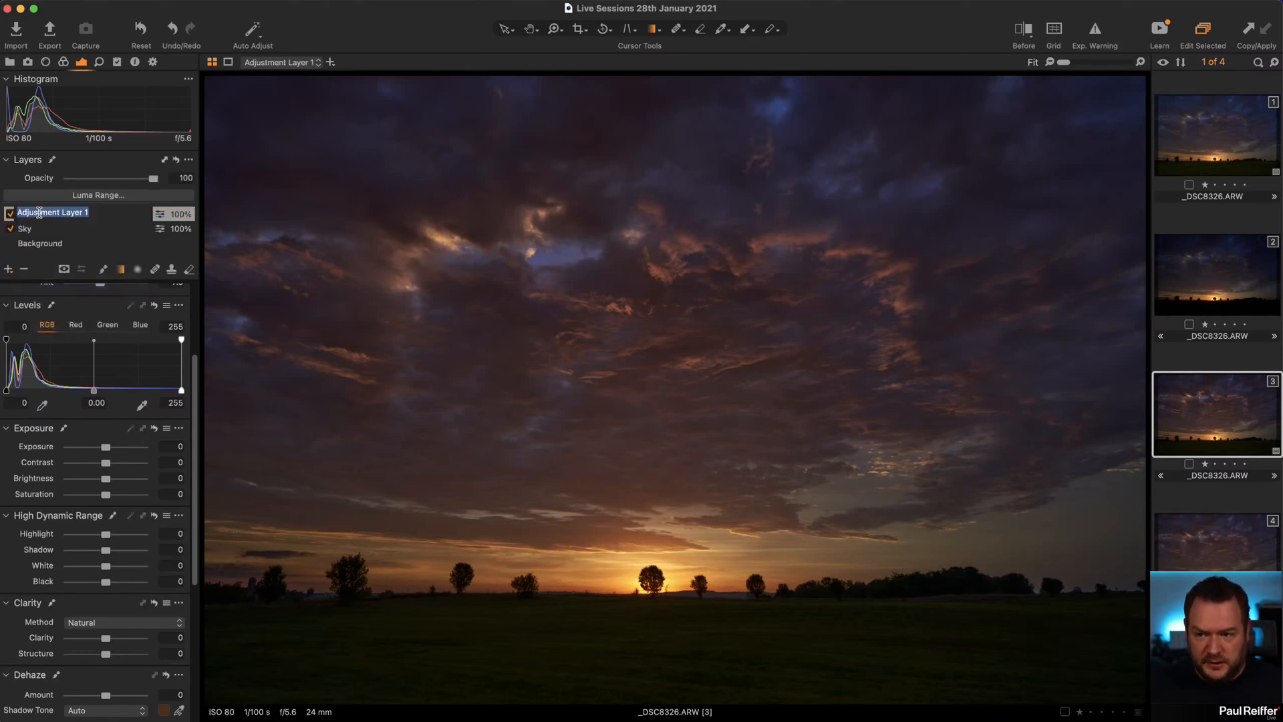
type("inal Touches")
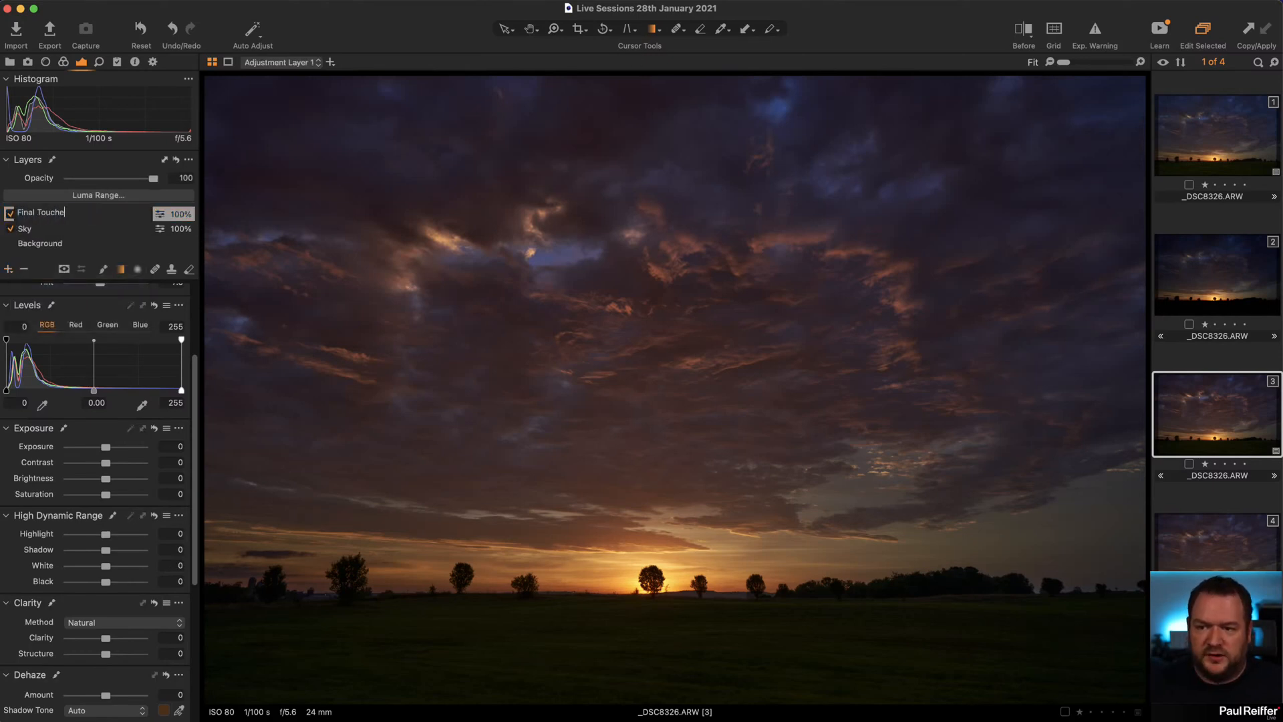
key("Return")
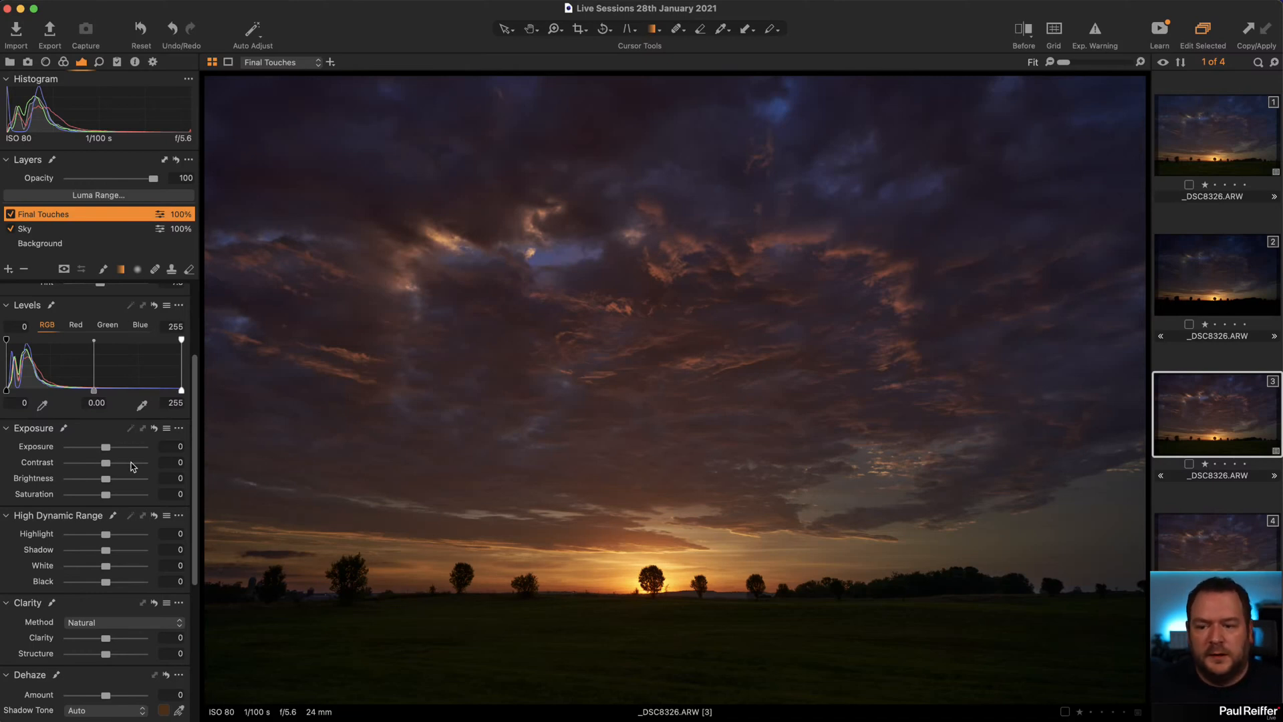
Set the Final Touches layer's Contrast to 3, Brightness to 9 and Saturation to 4, keeping Exposure at 0.
left_click_drag(106, 468, 107, 496)
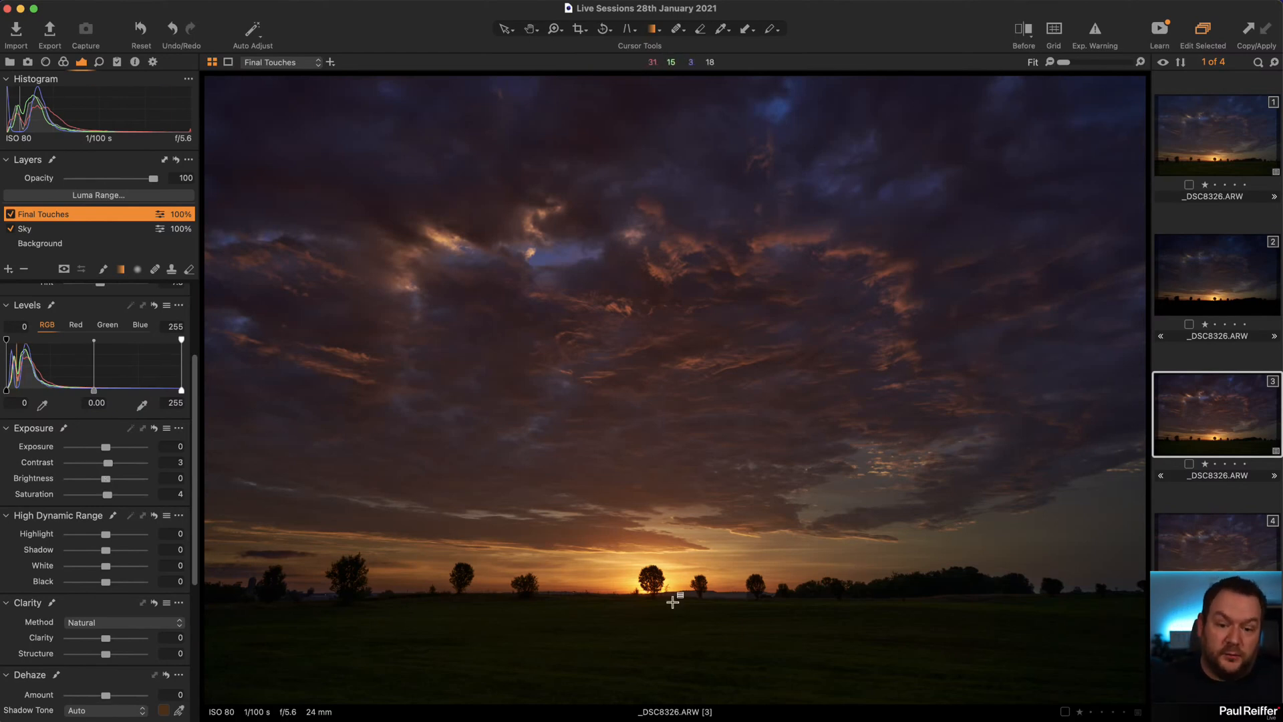
key("v")
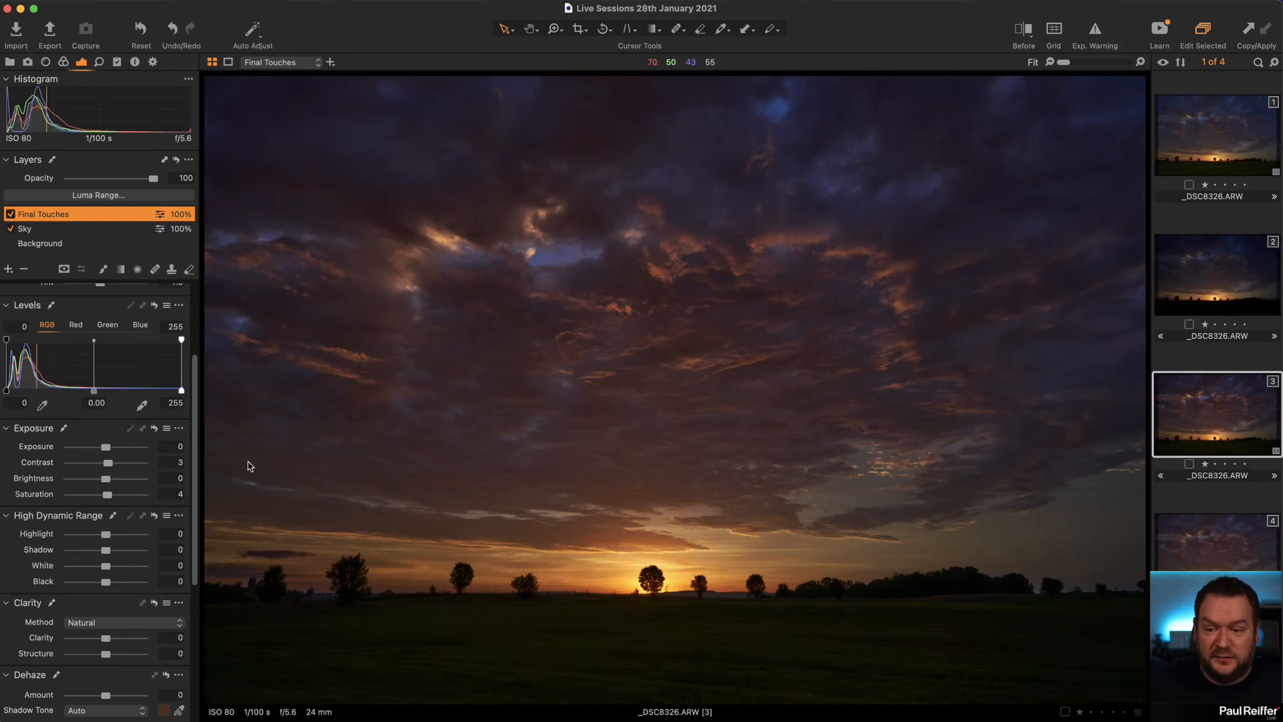
left_click_drag(106, 447, 113, 481)
double_click(117, 447)
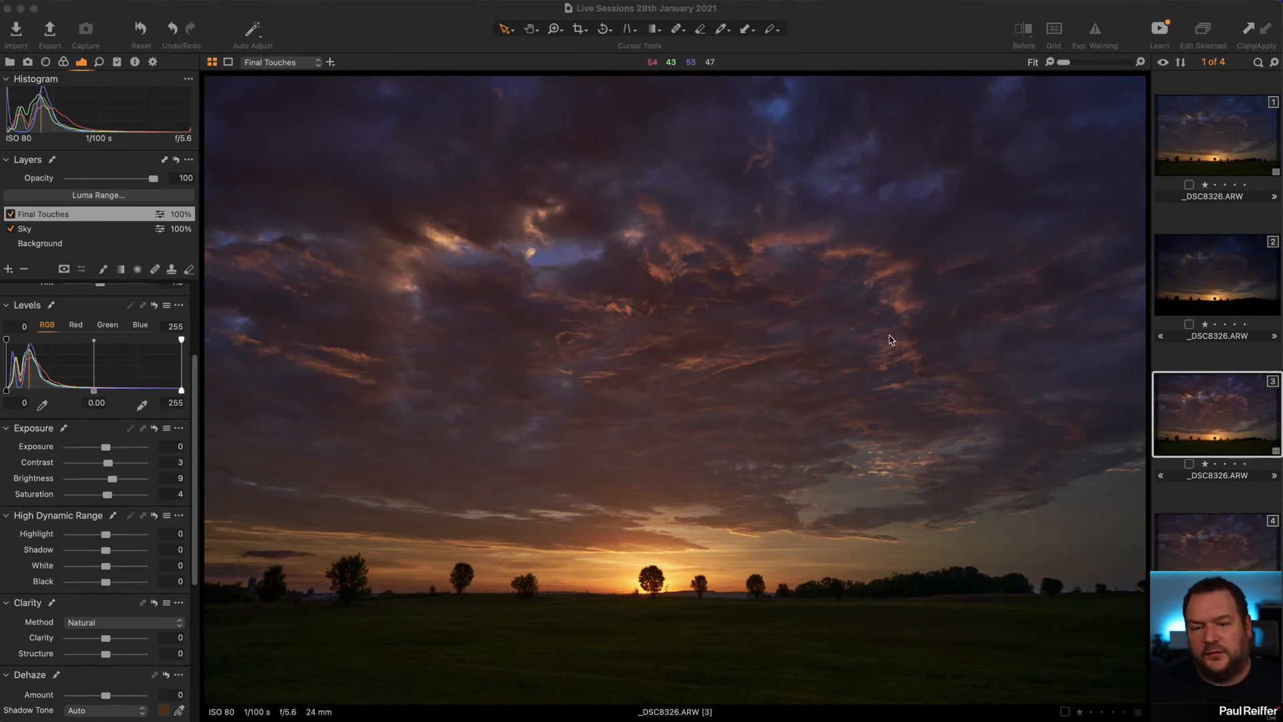
Set the Sky layer's Saturation to 17 and Exposure to -0.14, keeping Brightness at 0.
left_click(67, 231)
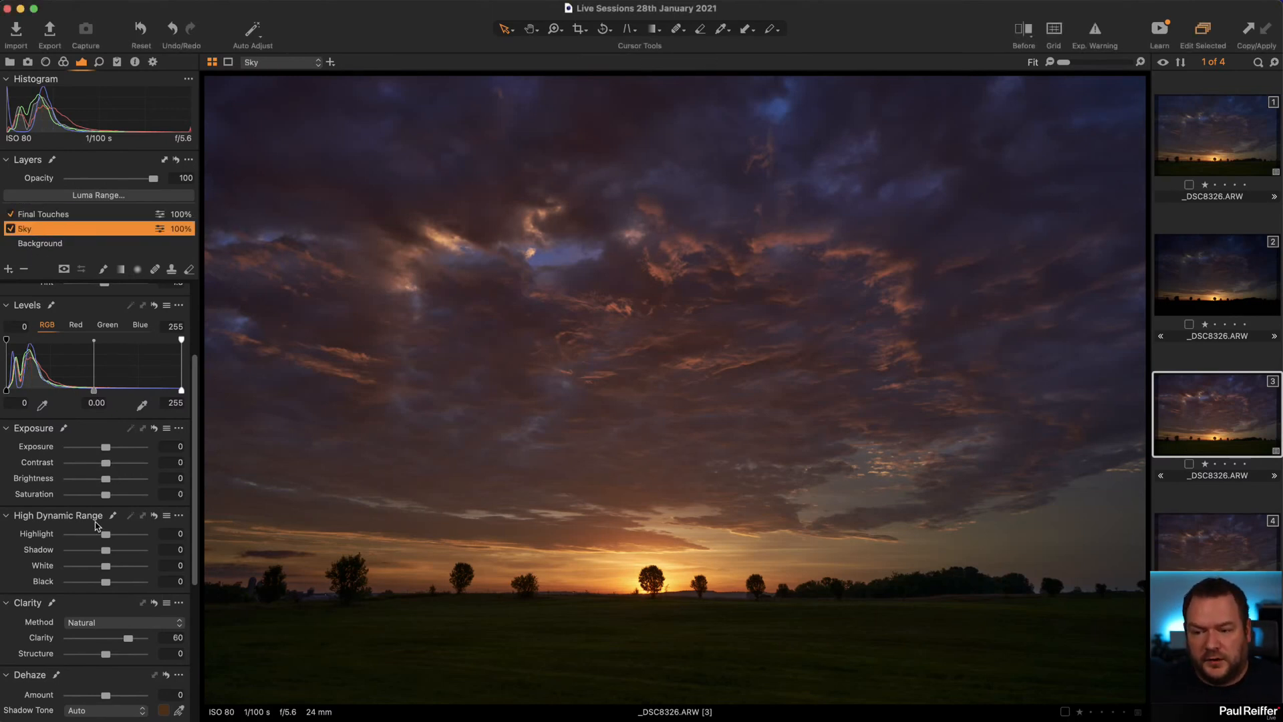
left_click_drag(106, 480, 113, 498)
double_click(110, 479)
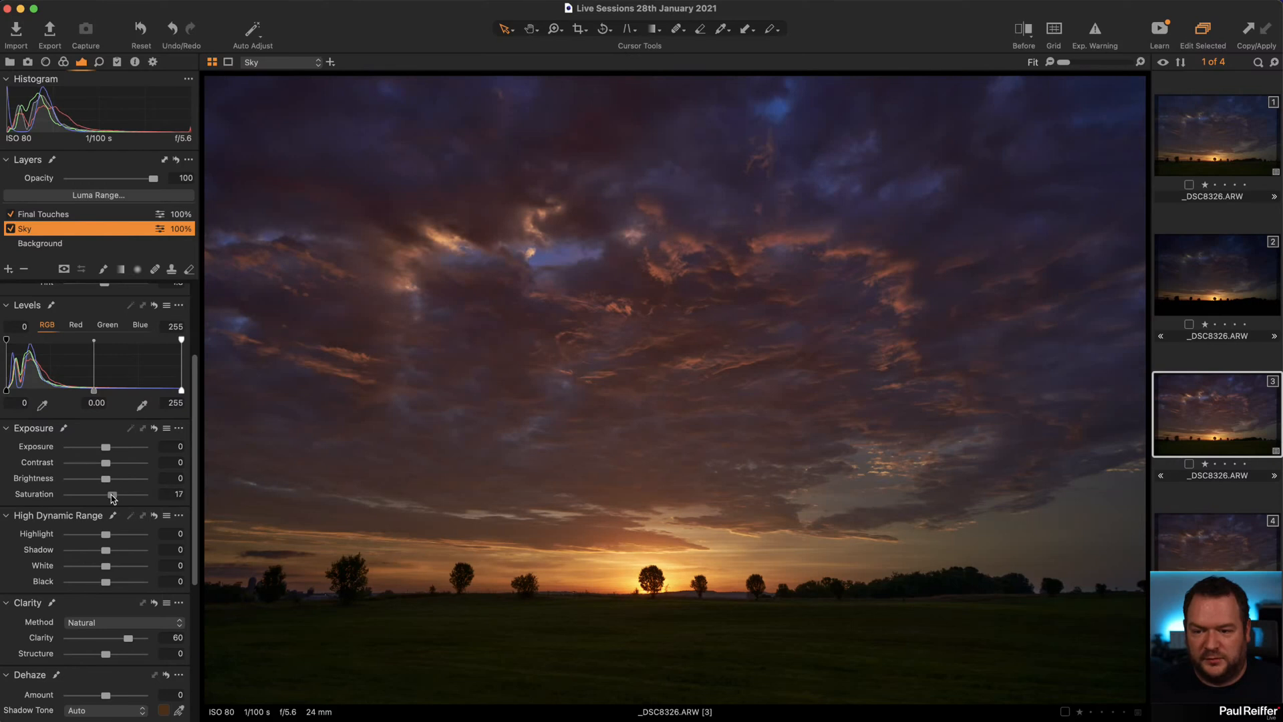
left_click_drag(105, 447, 105, 447)
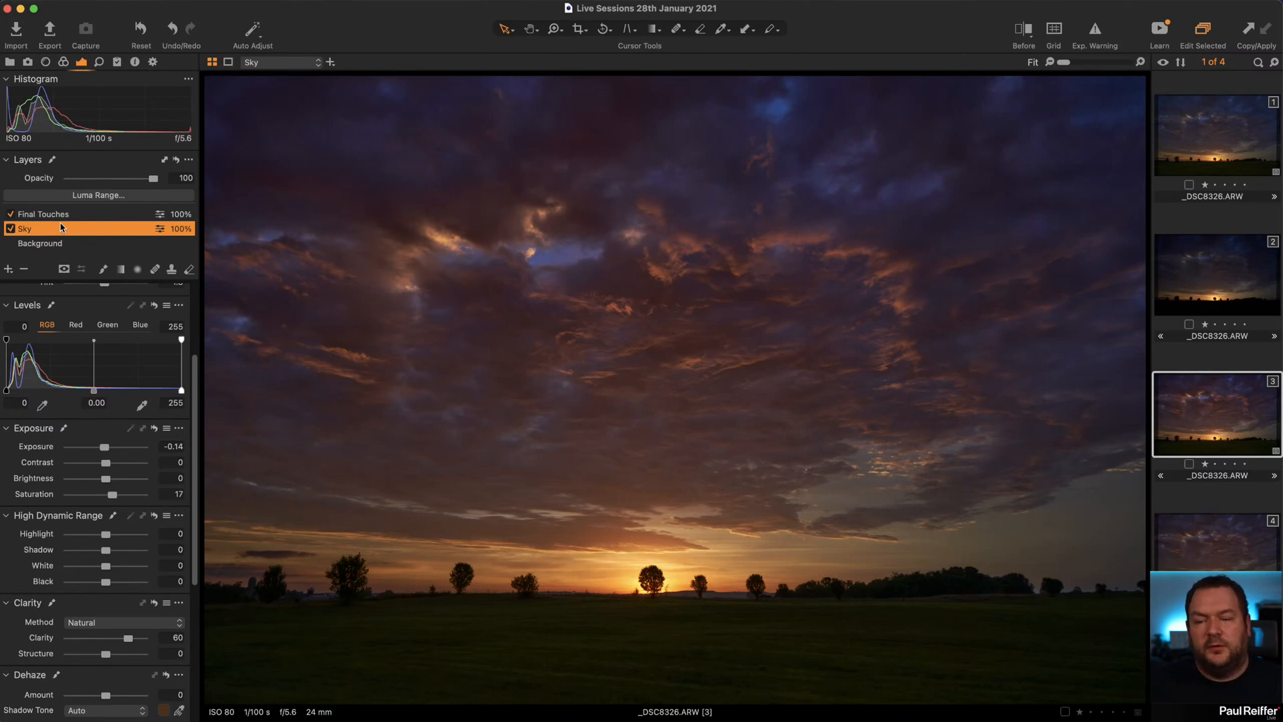
Set the Background layer's High Dynamic Range Black to 36 and return to the Sky layer.
left_click(59, 245)
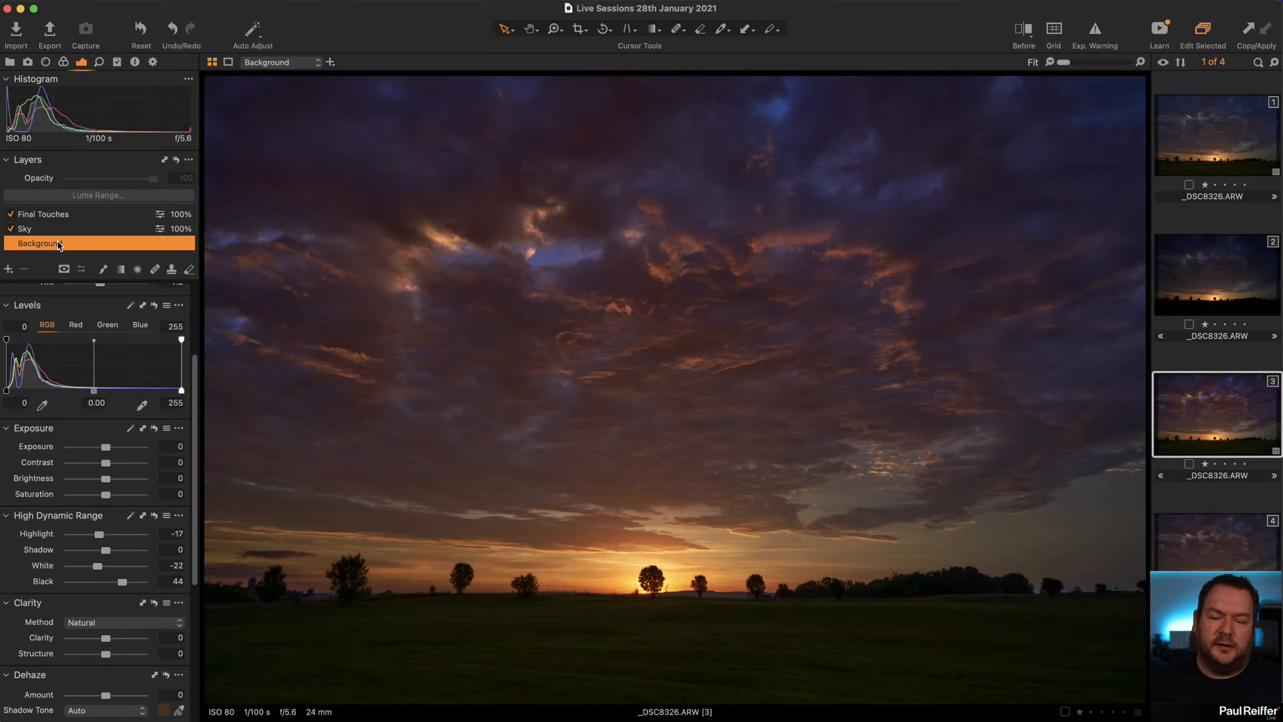
left_click_drag(124, 583, 120, 586)
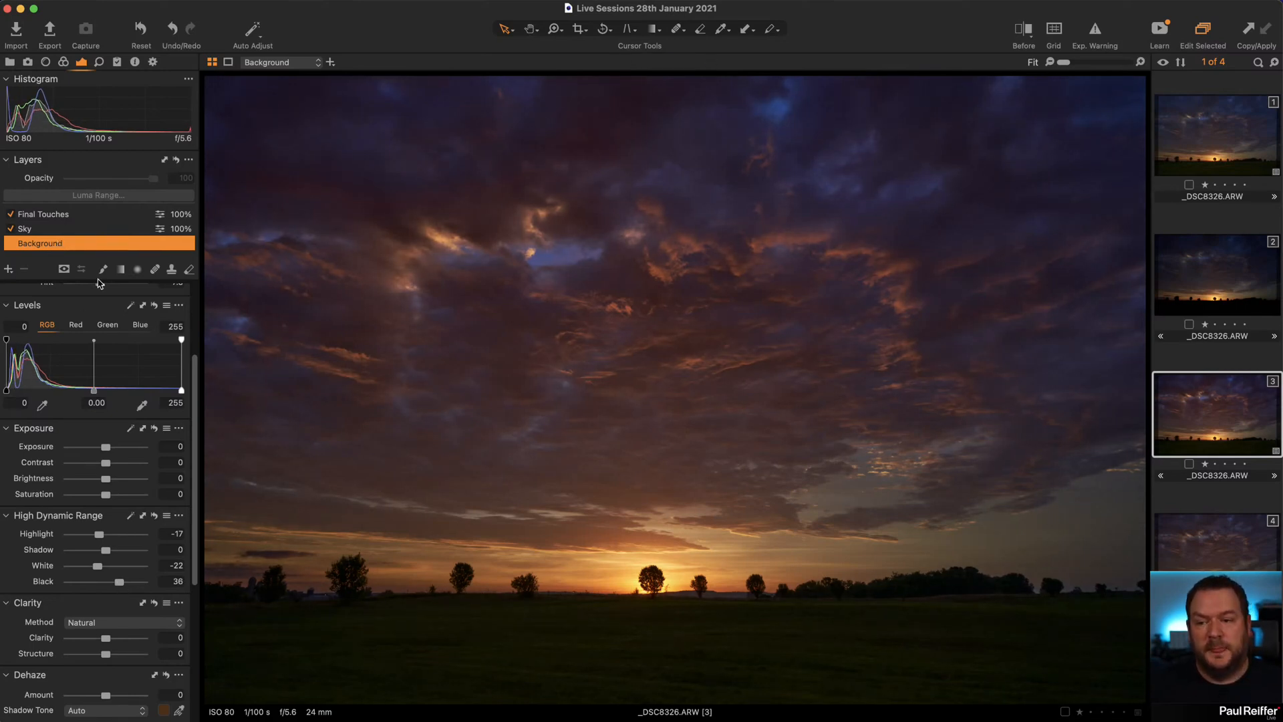
left_click(72, 230)
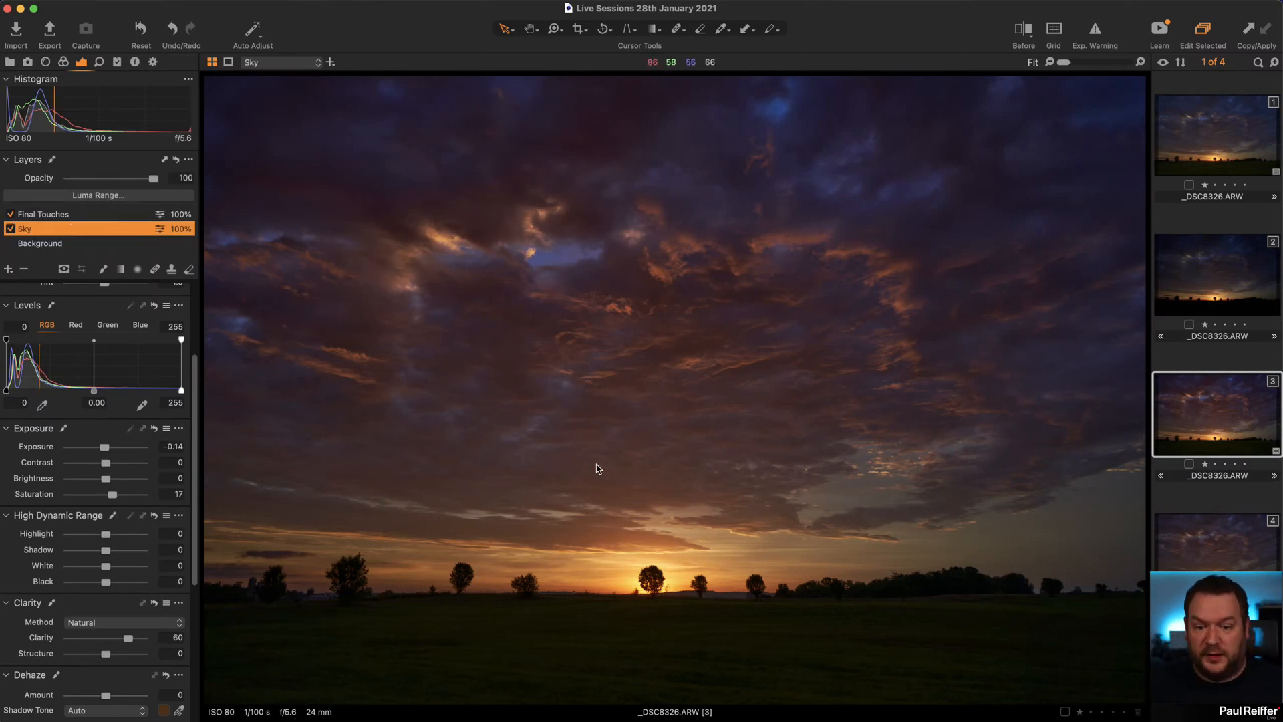
Check the mask coverage of the Final Touches layer and apply Fill Mask to it.
left_click(54, 215)
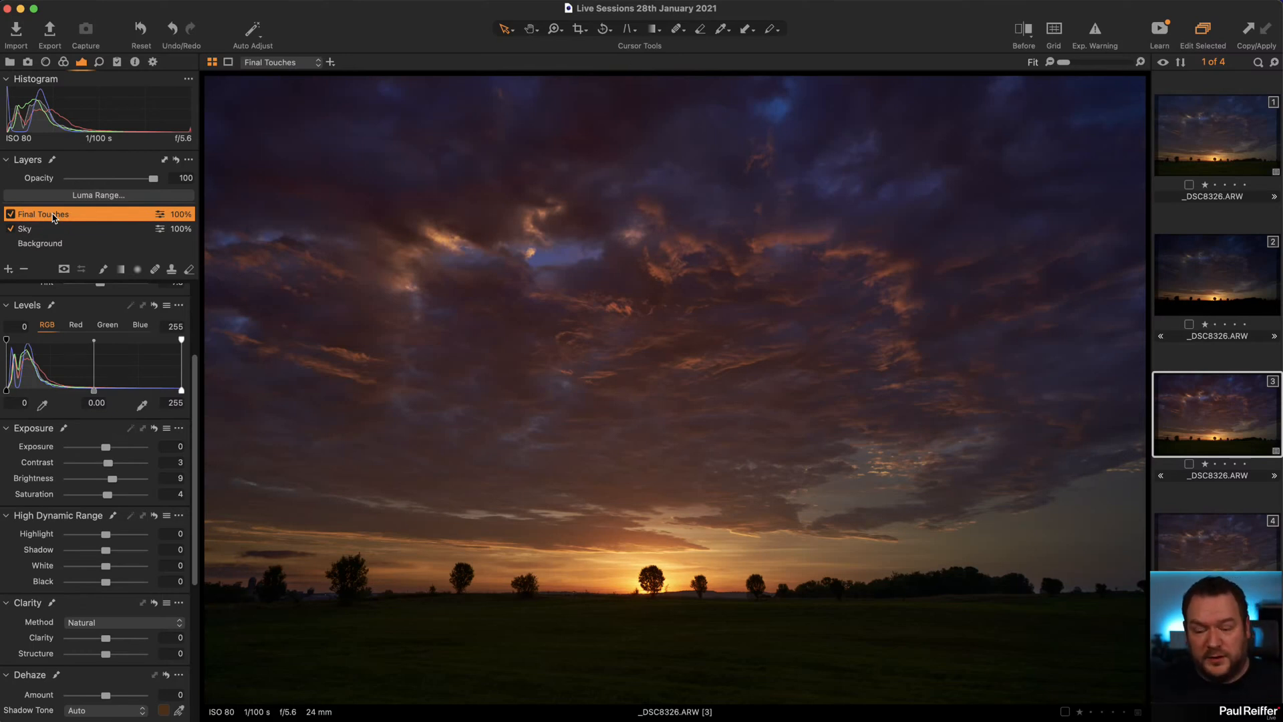
key("m")
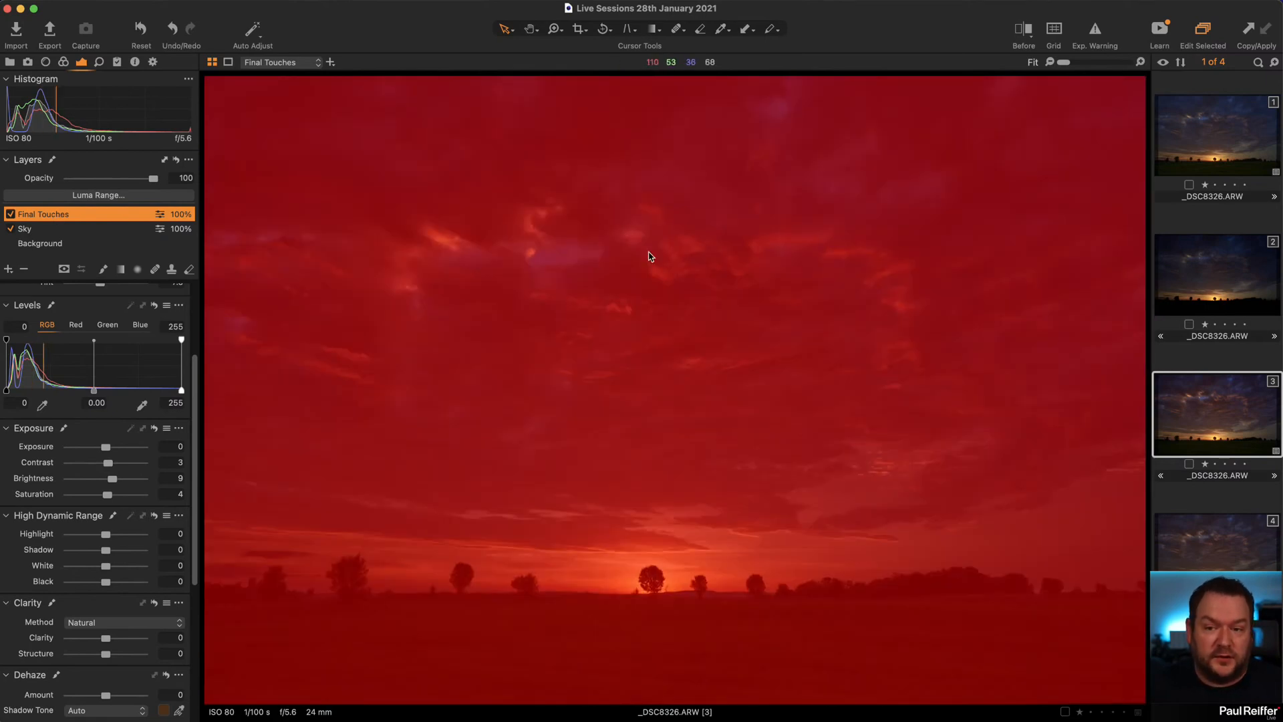
key("m")
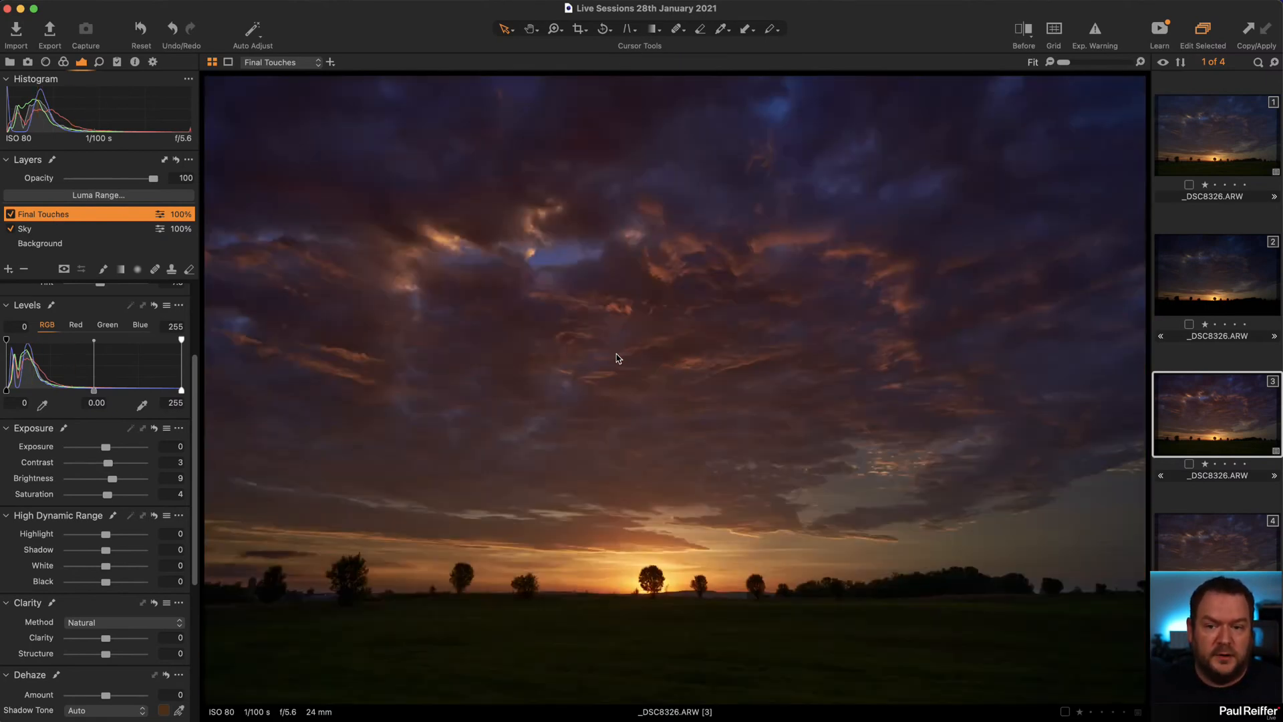
left_click(8, 270)
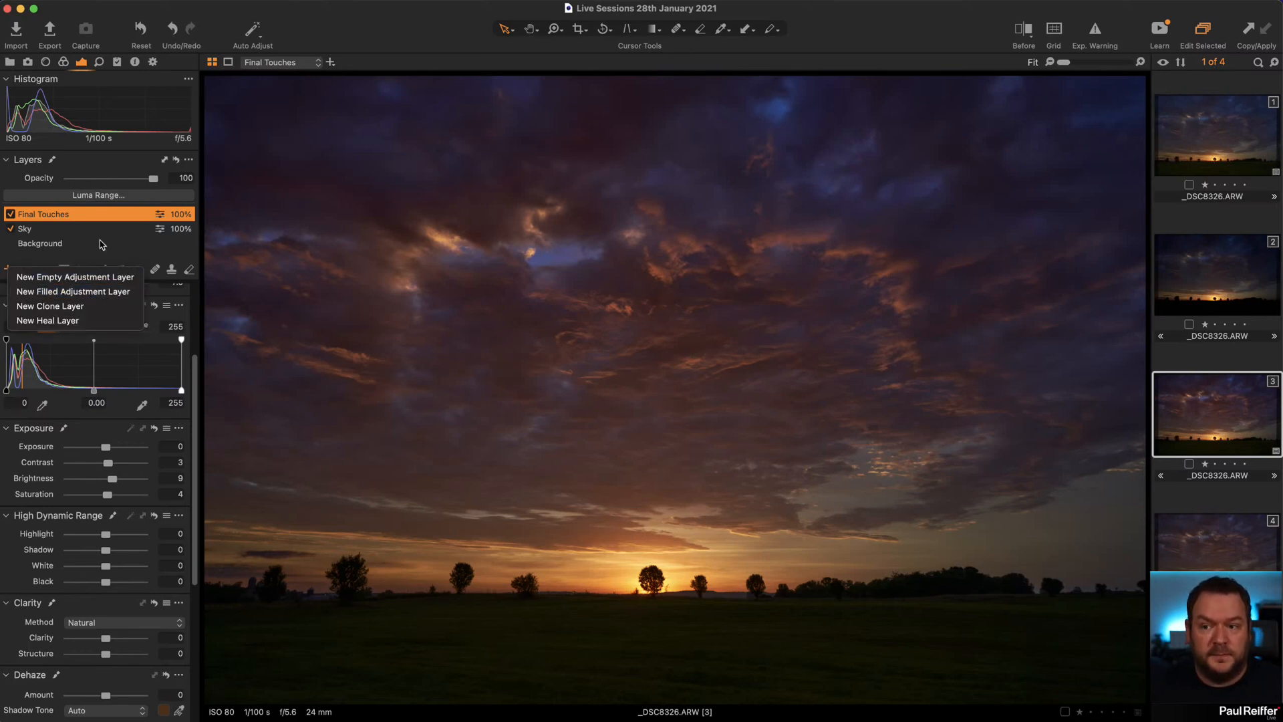
right_click(44, 213)
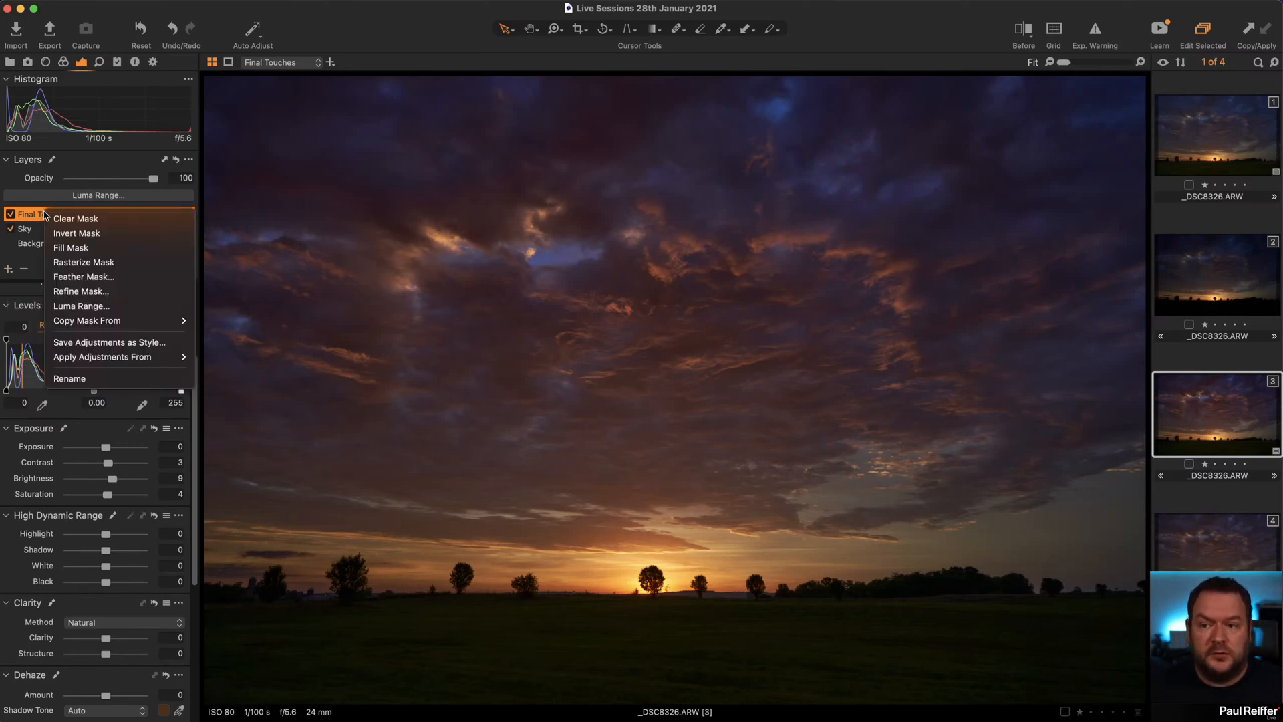
left_click(65, 248)
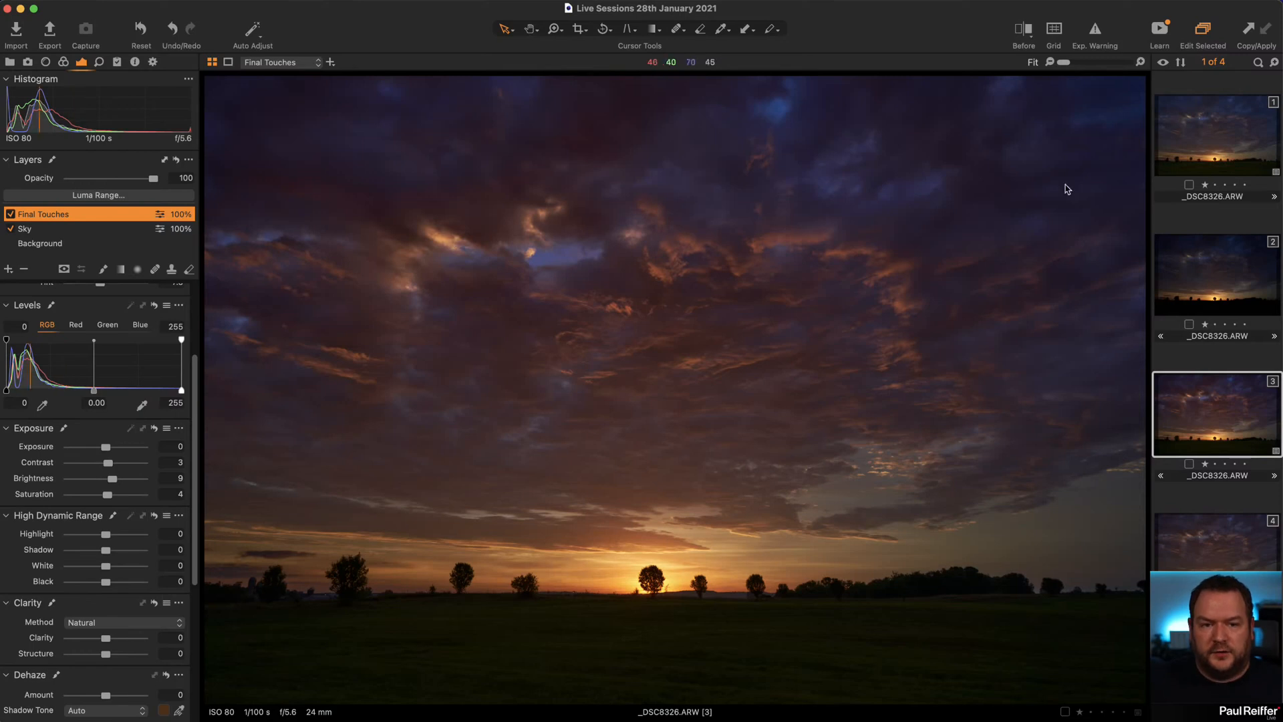
Compare the original and edited sunset with the before/after split, sweeping the divider fully over to the edited version.
left_click(1023, 30)
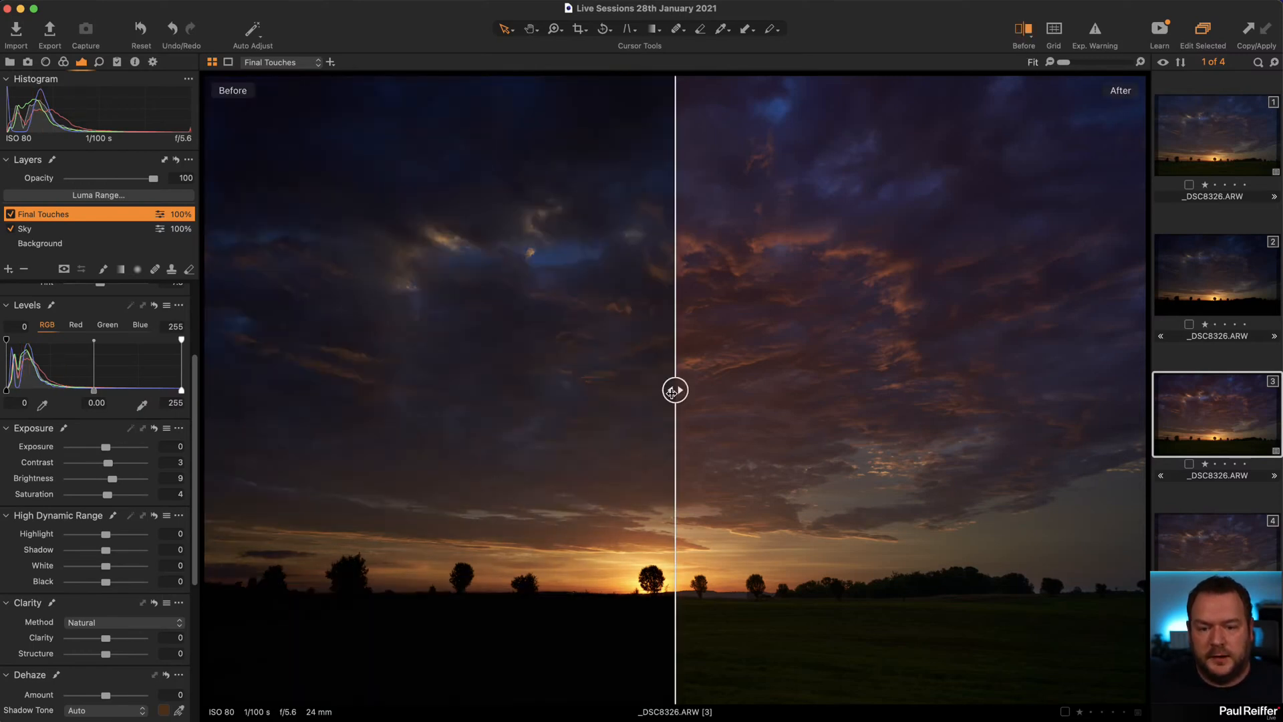
left_click_drag(675, 433, 200, 435)
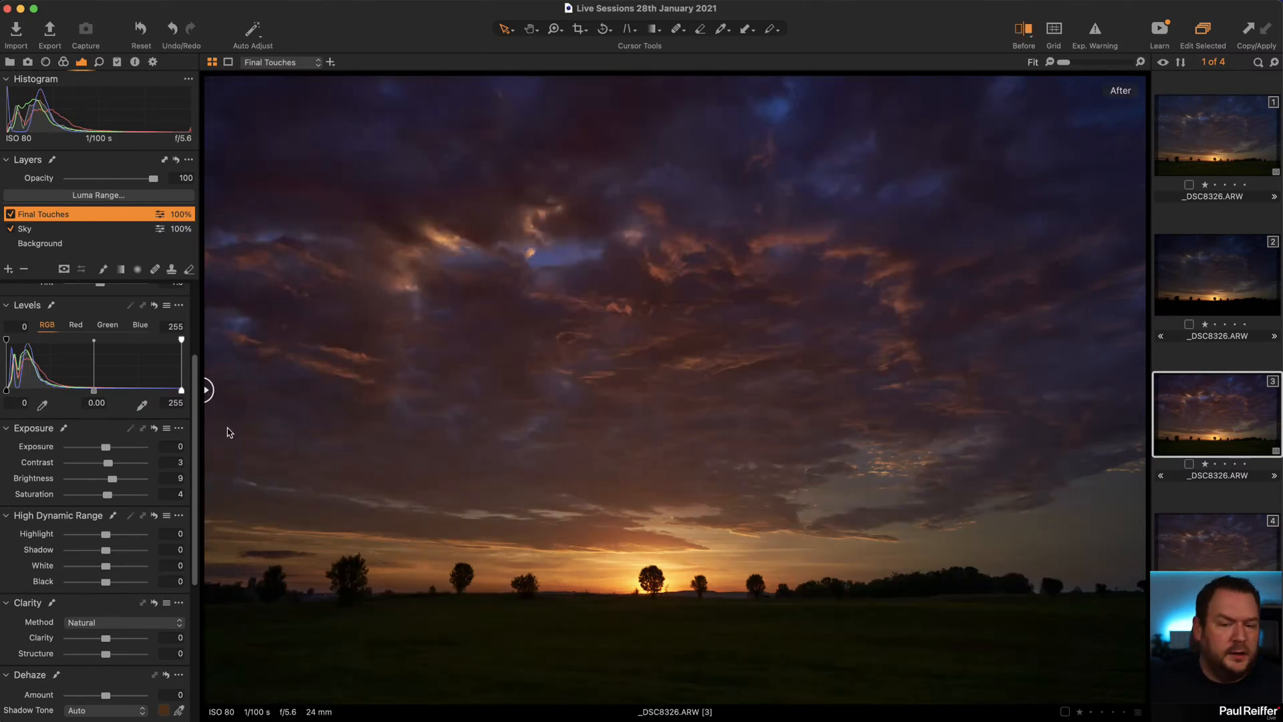
Set the Sky layer's white balance to Kelvin 4069 and Tint -3, and inspect the tree line at 200% before returning to full view.
left_click(42, 231)
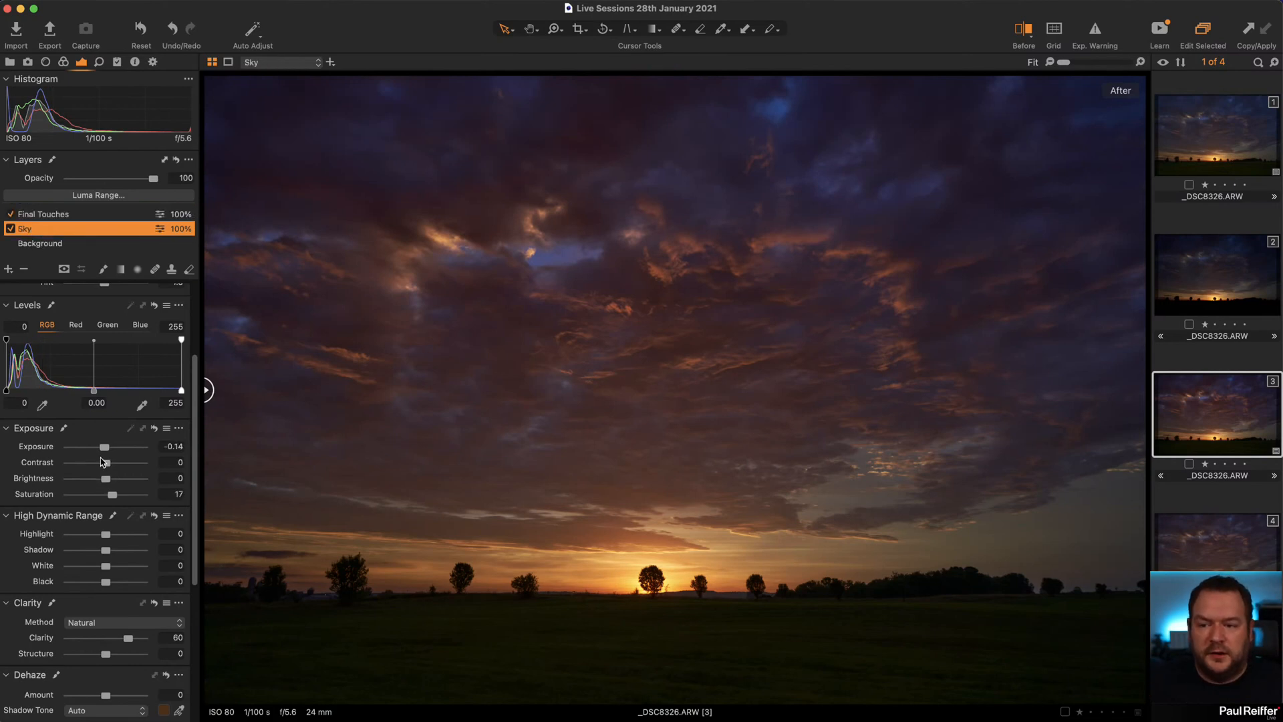
left_click_drag(90, 404, 103, 419)
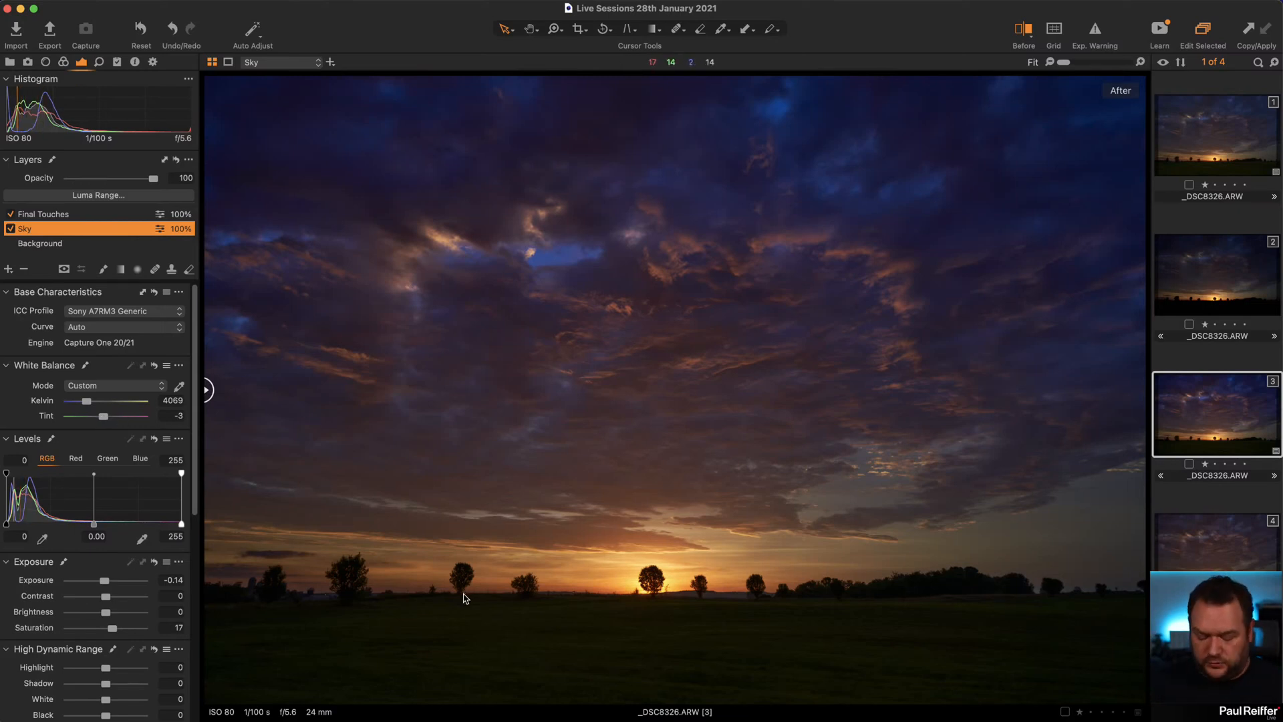
key("z")
left_click_drag(534, 528, 825, 648)
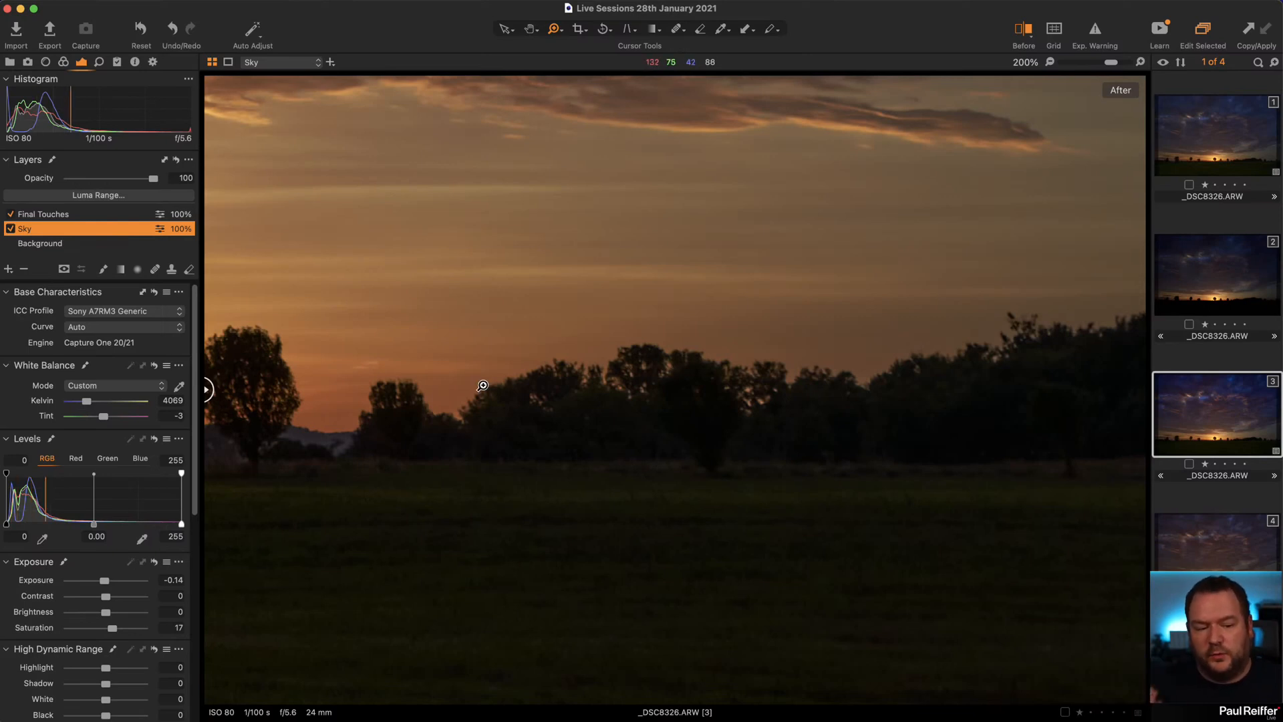
left_click(468, 347, "alt")
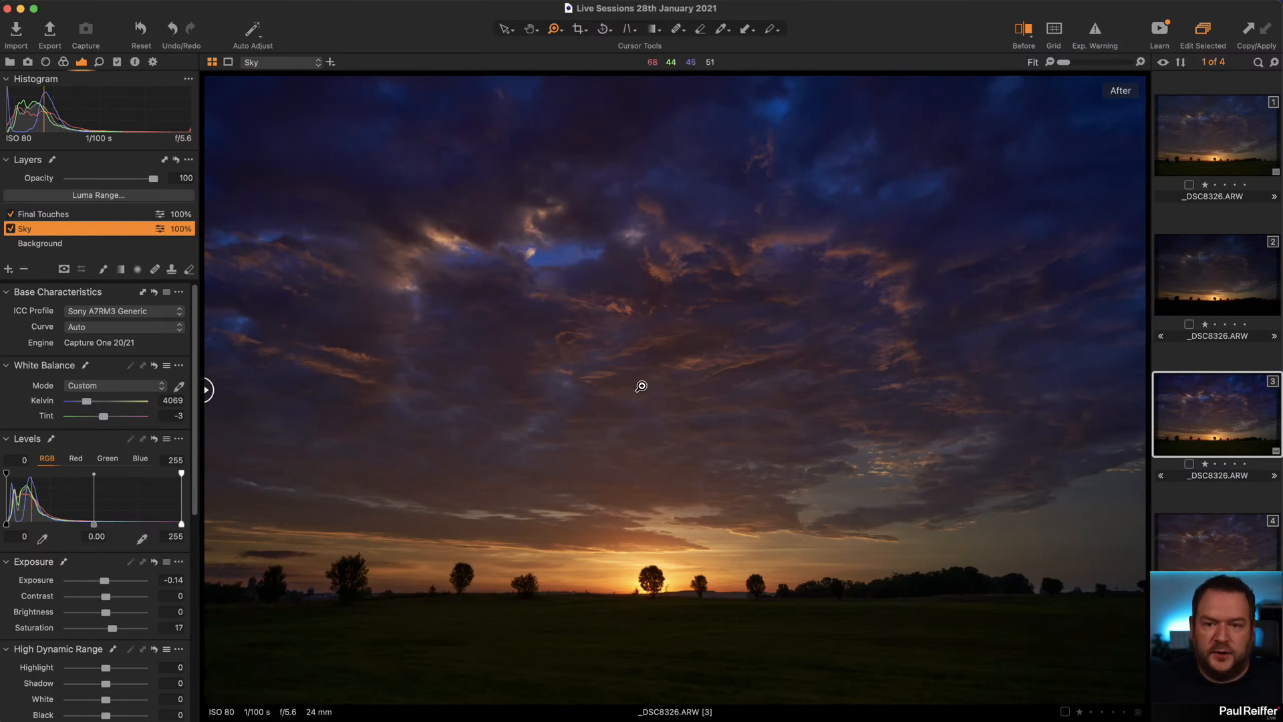
Open the user collection with the snowy Banff mountain photo, show its adjustments, and examine the sunlit ridge at 200%.
left_click(10, 63)
left_click(74, 250)
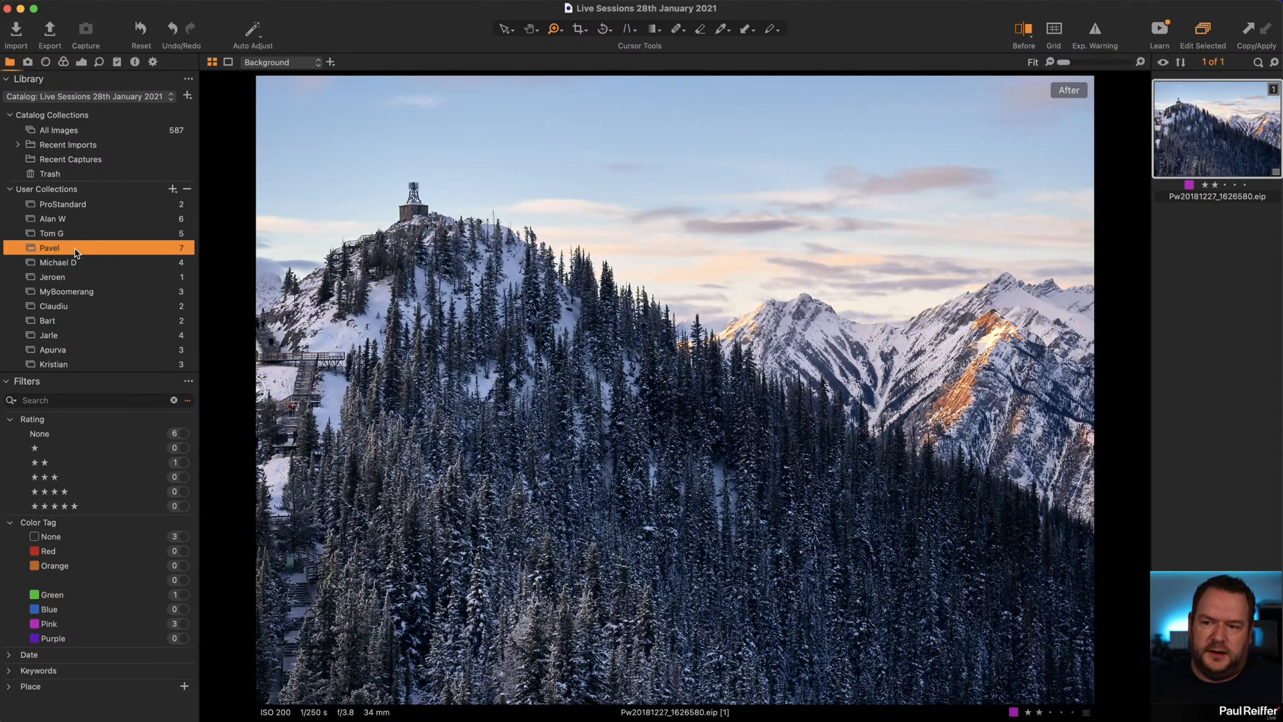
left_click(81, 62)
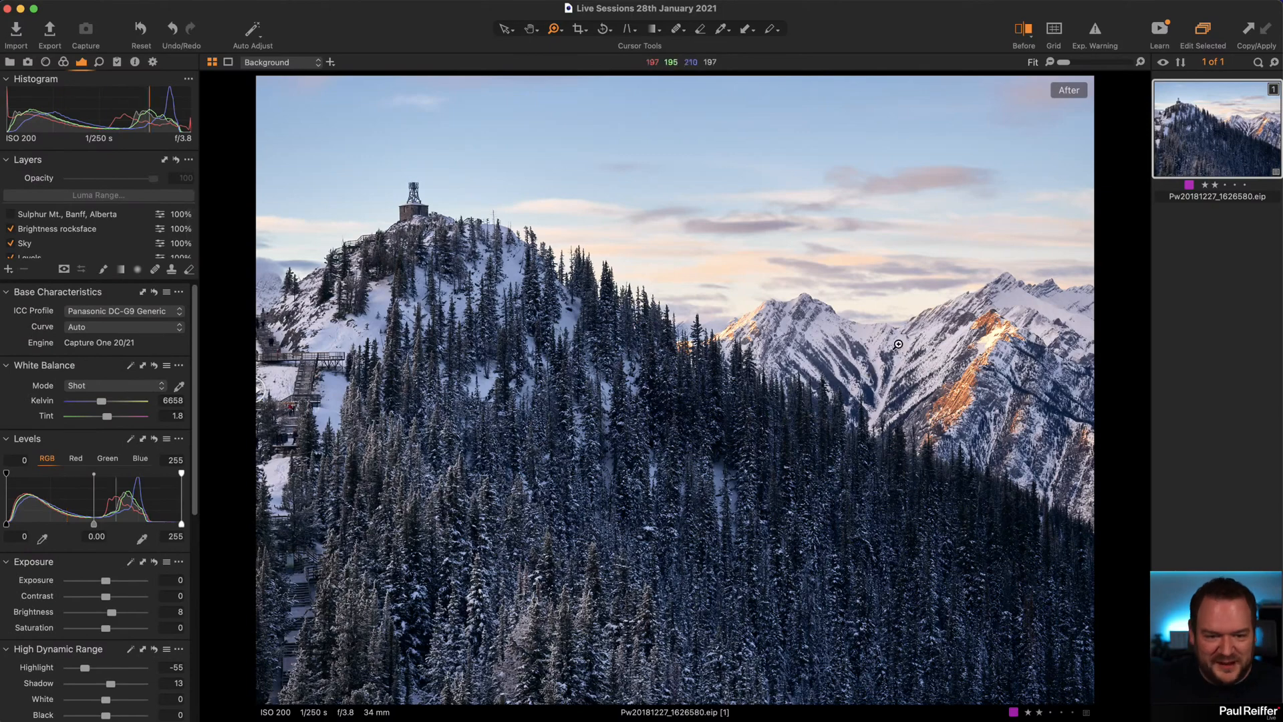
left_click_drag(757, 254, 1016, 406)
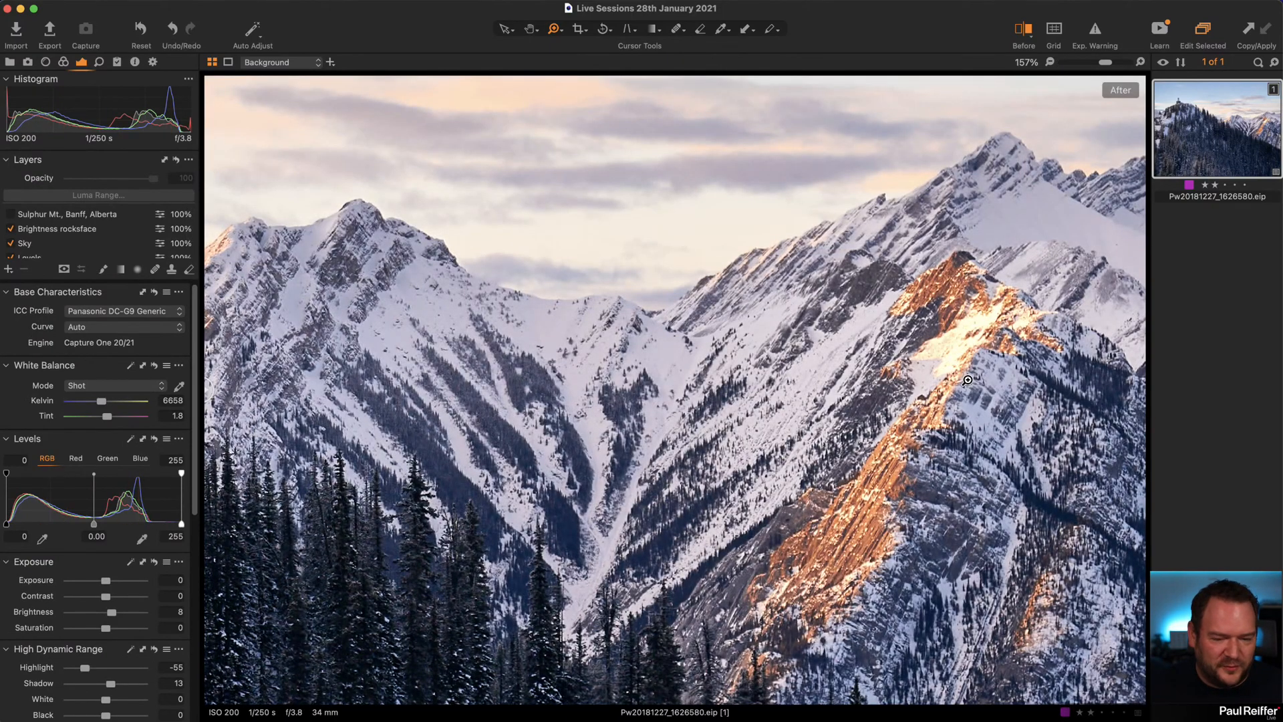
left_click(961, 349)
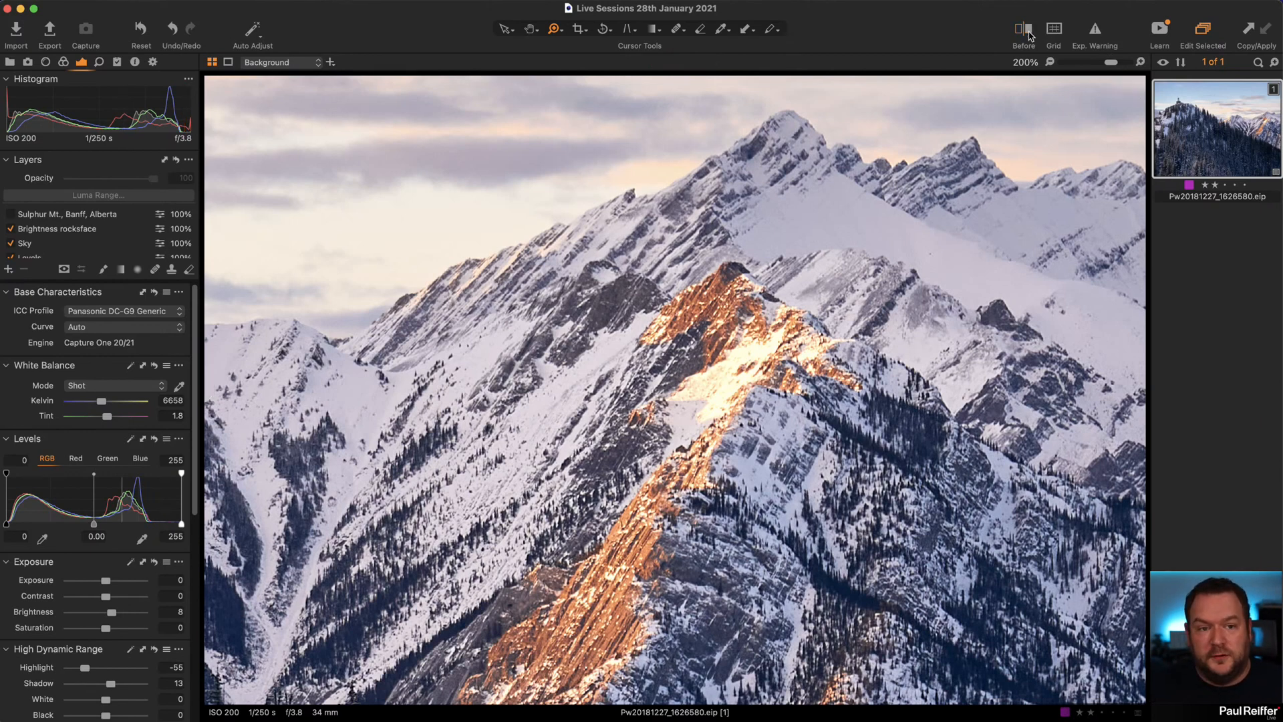
Turn on the exposure warning and examine its highlight threshold in the Exposure preferences, leaving the settings as they are.
left_click(1096, 37)
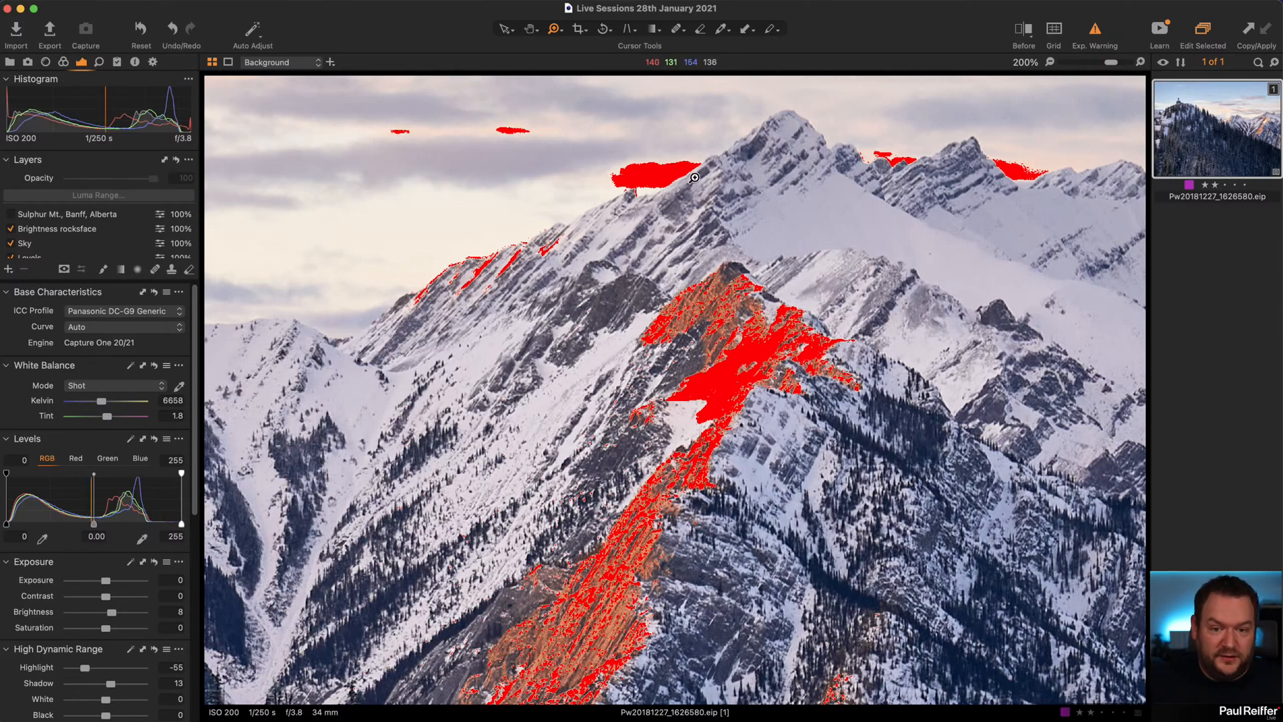
key("v")
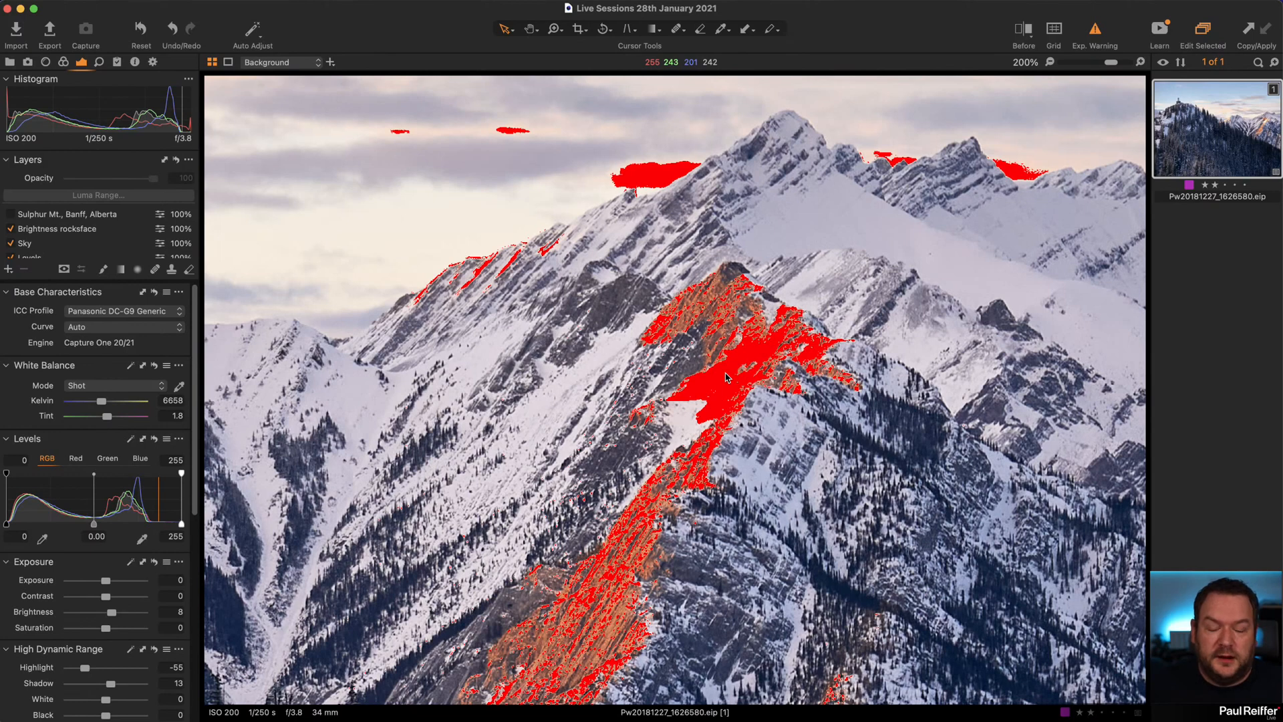
left_click(18, 1)
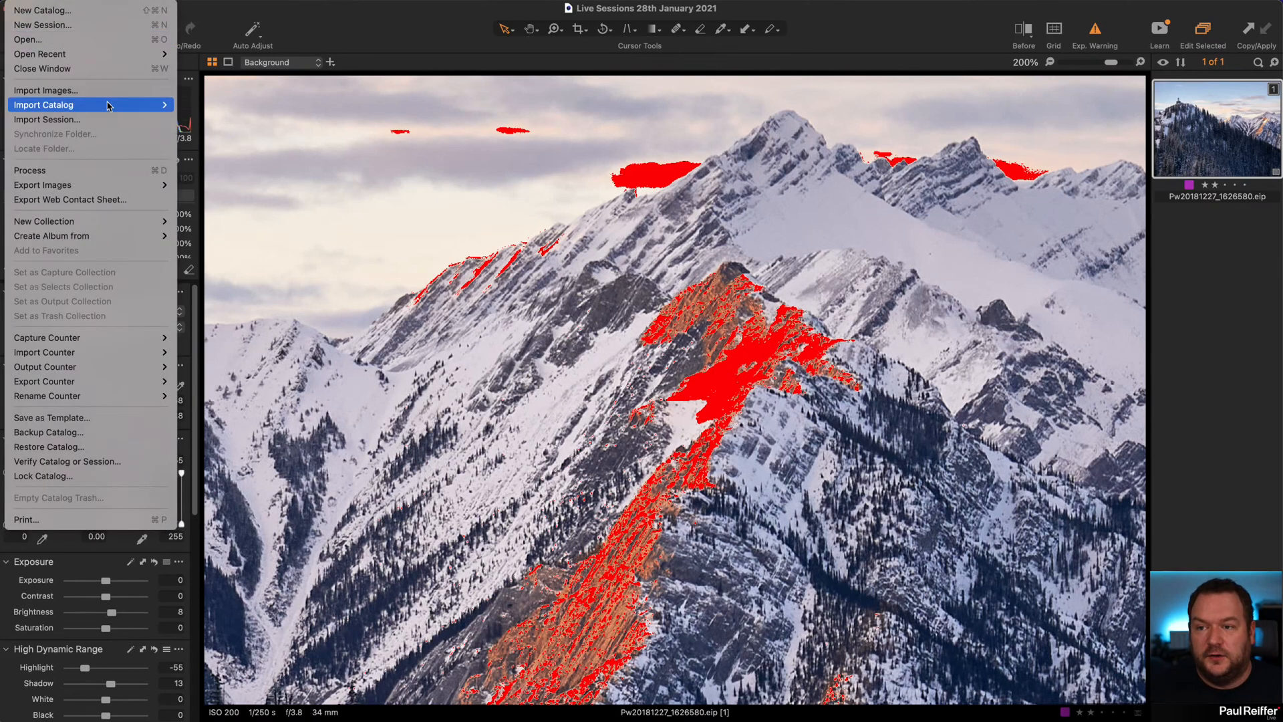
mouse_move(0, 1)
left_click(15, 33)
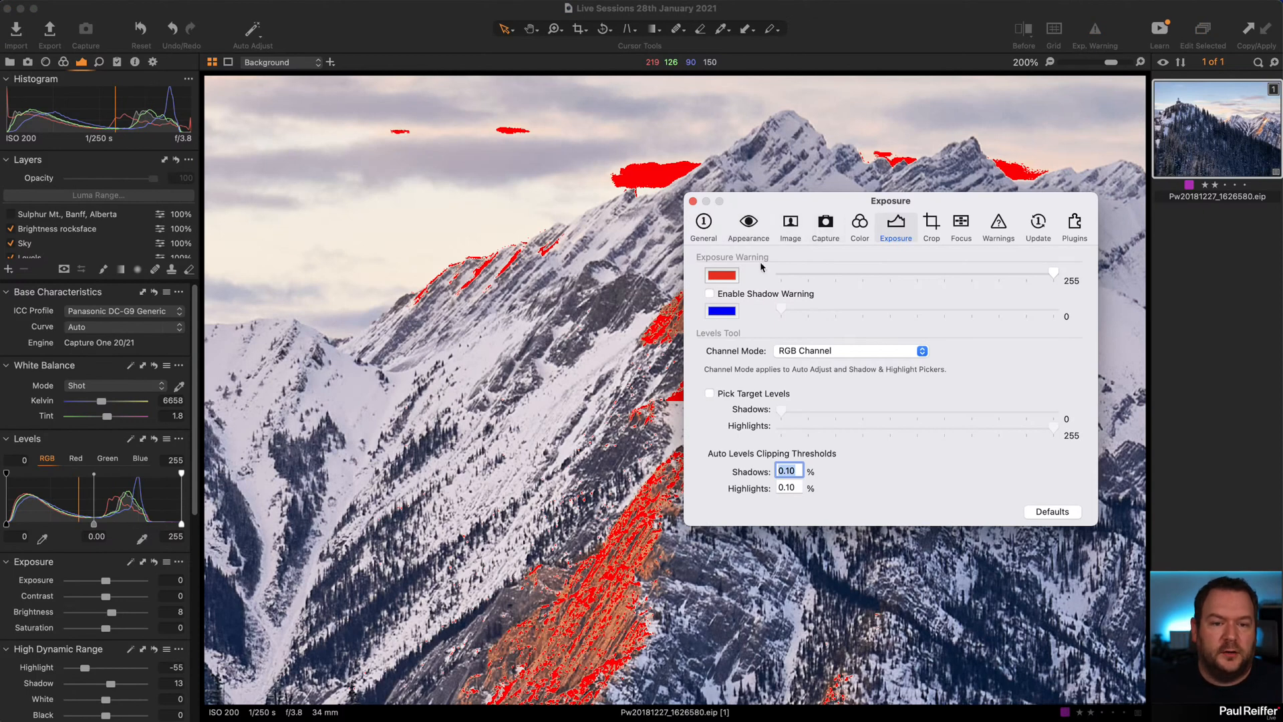
left_click_drag(996, 204, 846, 209)
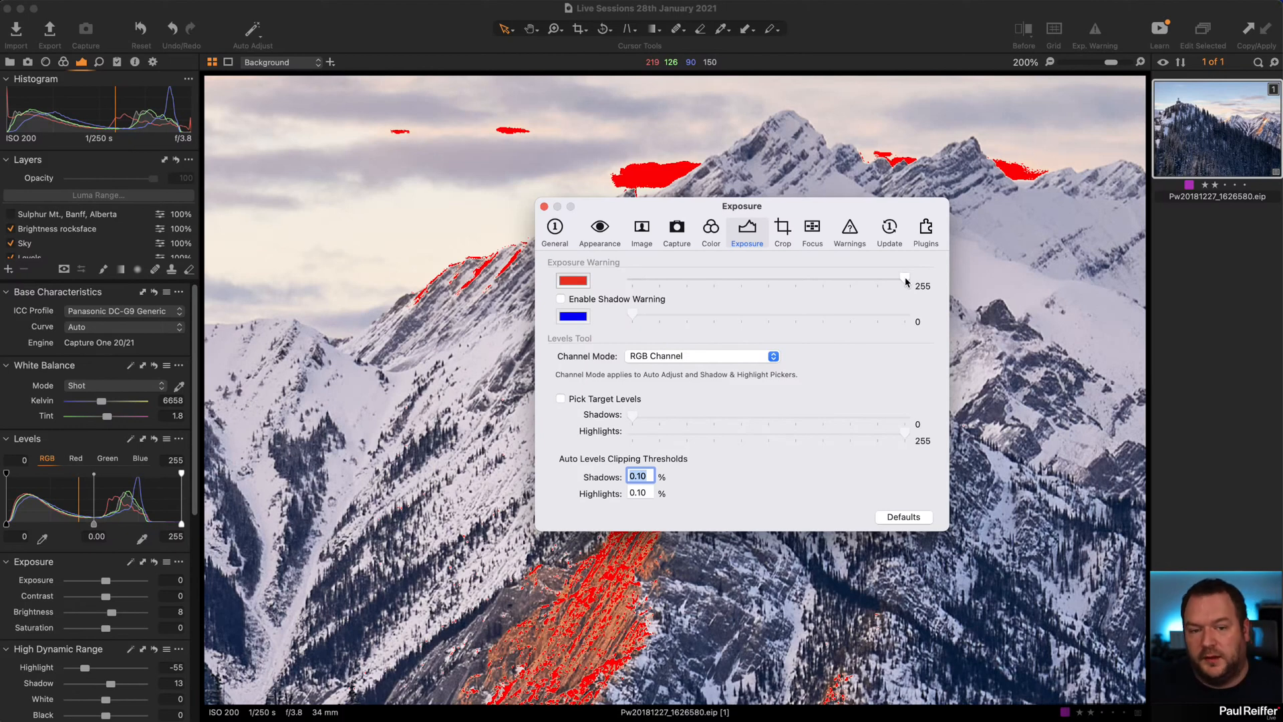
mouse_move(906, 282)
left_mouse_down()
mouse_move(892, 282)
mouse_move(906, 283)
left_mouse_up()
left_click(545, 207)
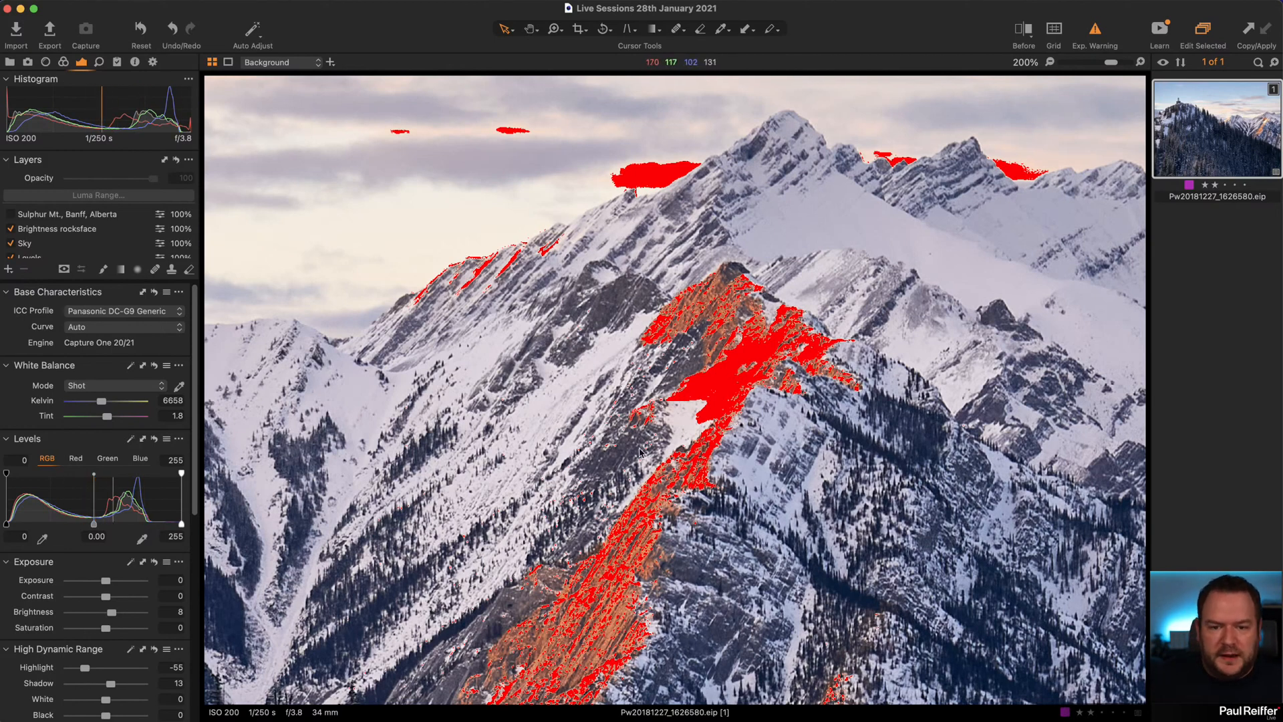
View the whole photo with the exposure warning on and switch the Sky layer off and on to see its effect on clipping.
key("z")
left_click(684, 356, "alt")
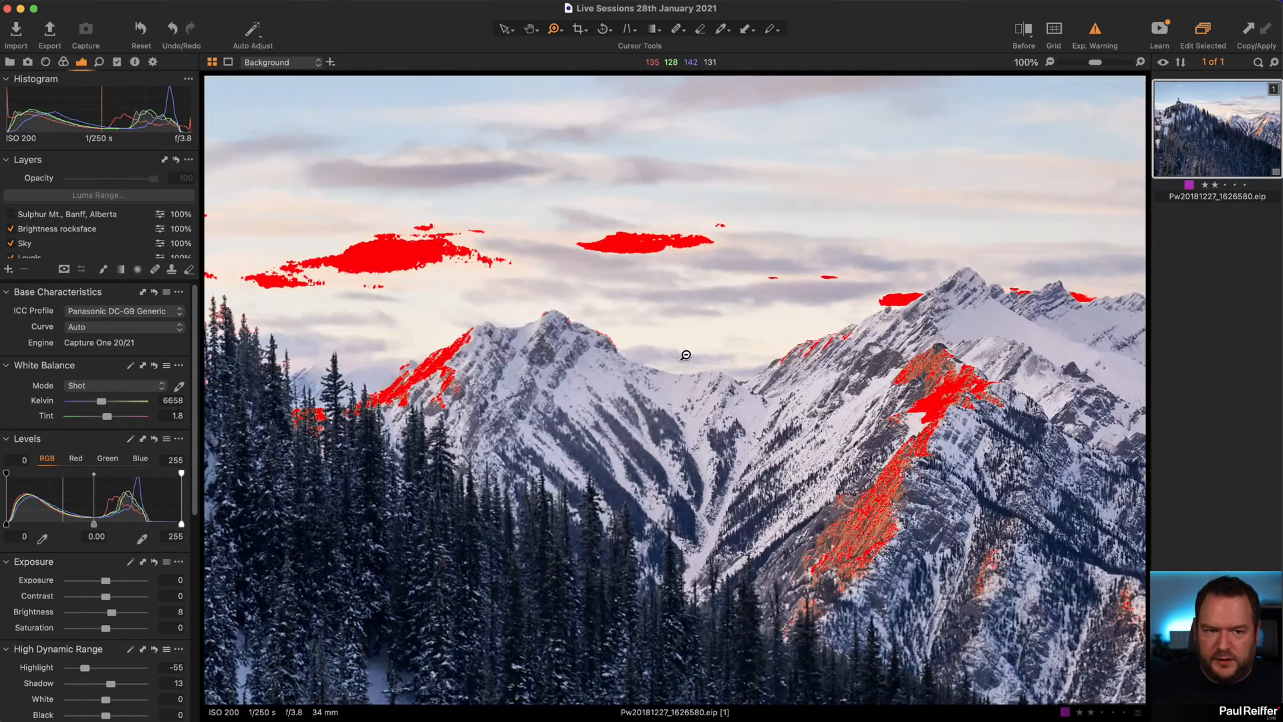
left_click(685, 355, "alt")
left_click(685, 356, "alt")
left_click(685, 355, "alt")
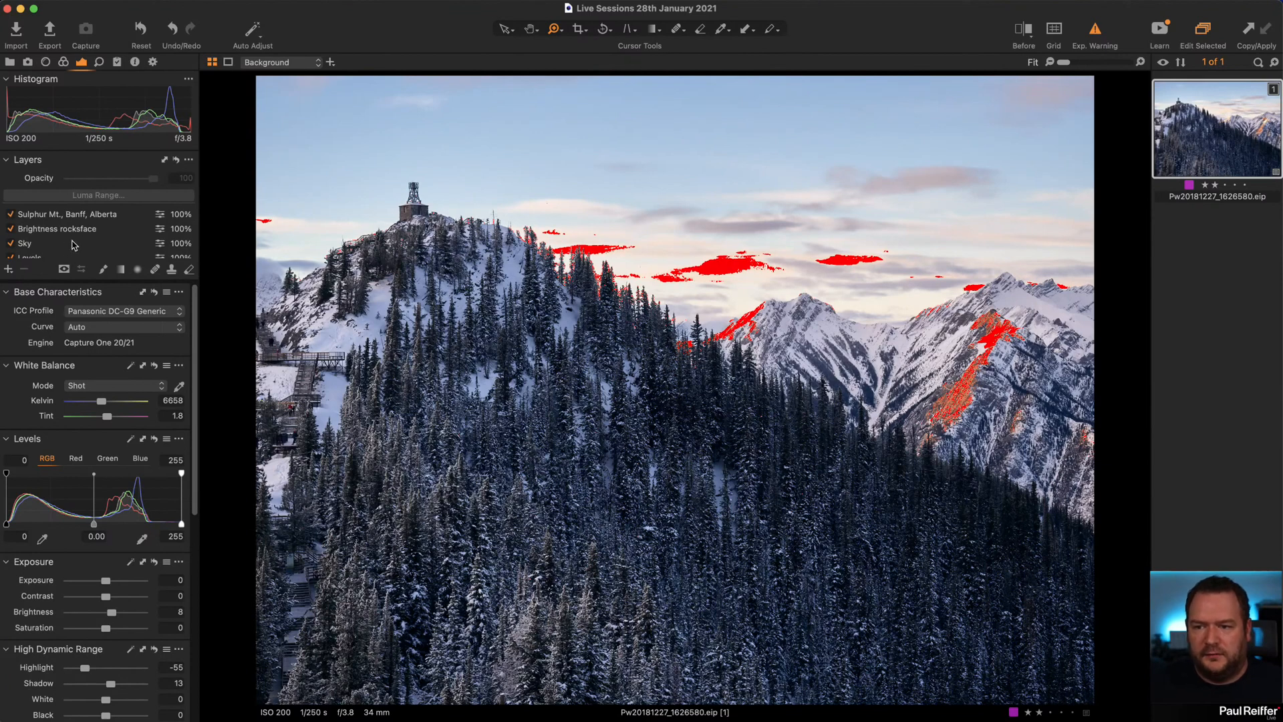
scroll(40, 224, "down", 2)
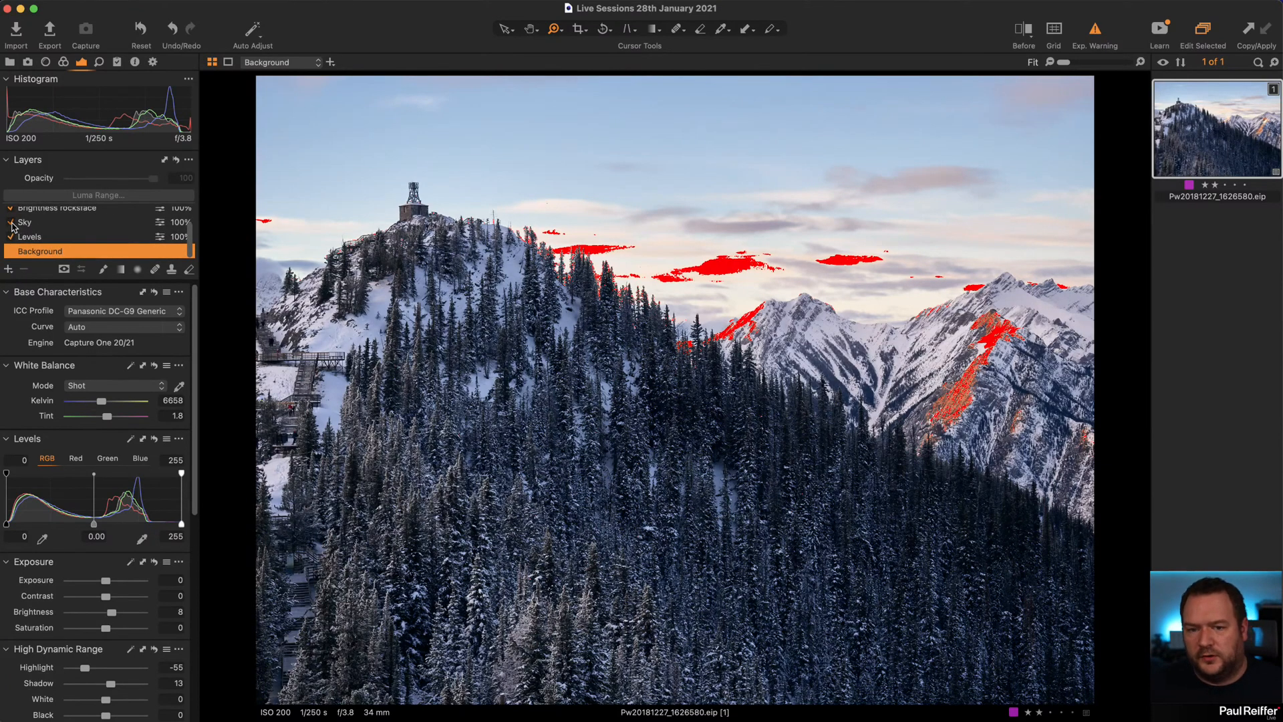
left_click(11, 223)
left_click(11, 223)
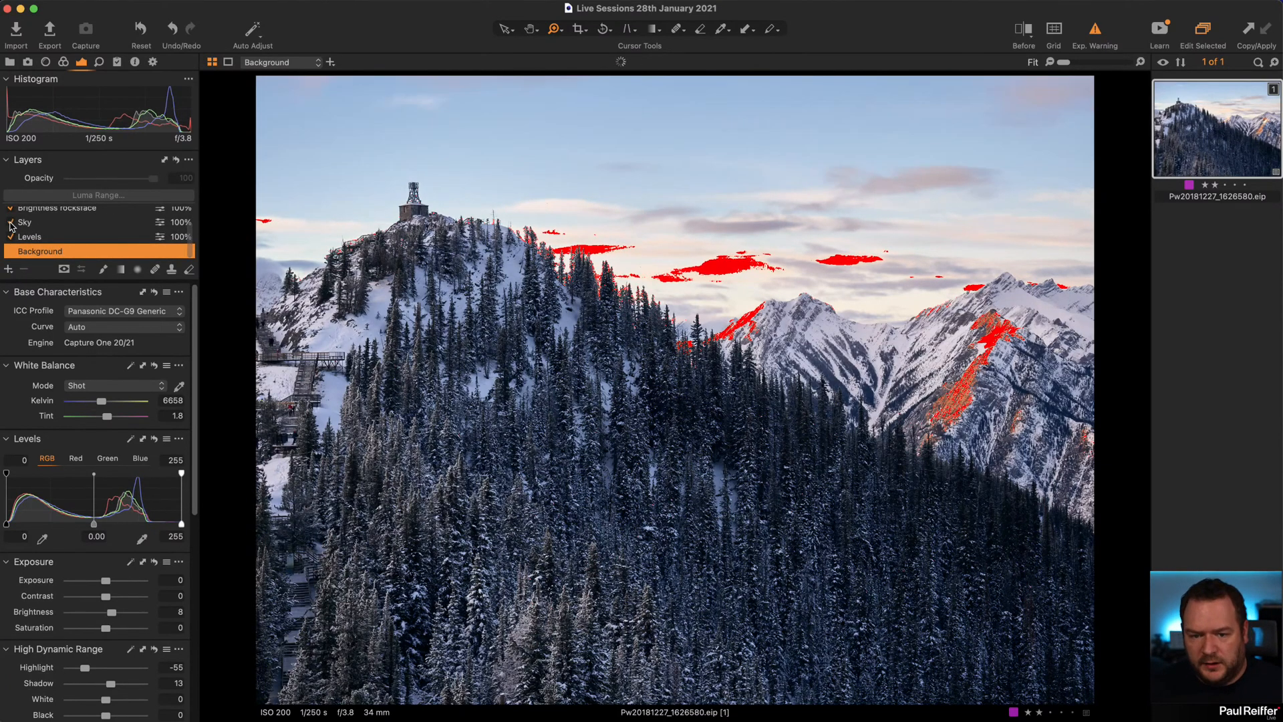
Turn off the exposure warning and compare the photo with the Levels, Sky and Sulphur Mt., Banff, Alberta layers switched off and on.
left_click(1082, 34)
left_click(10, 237)
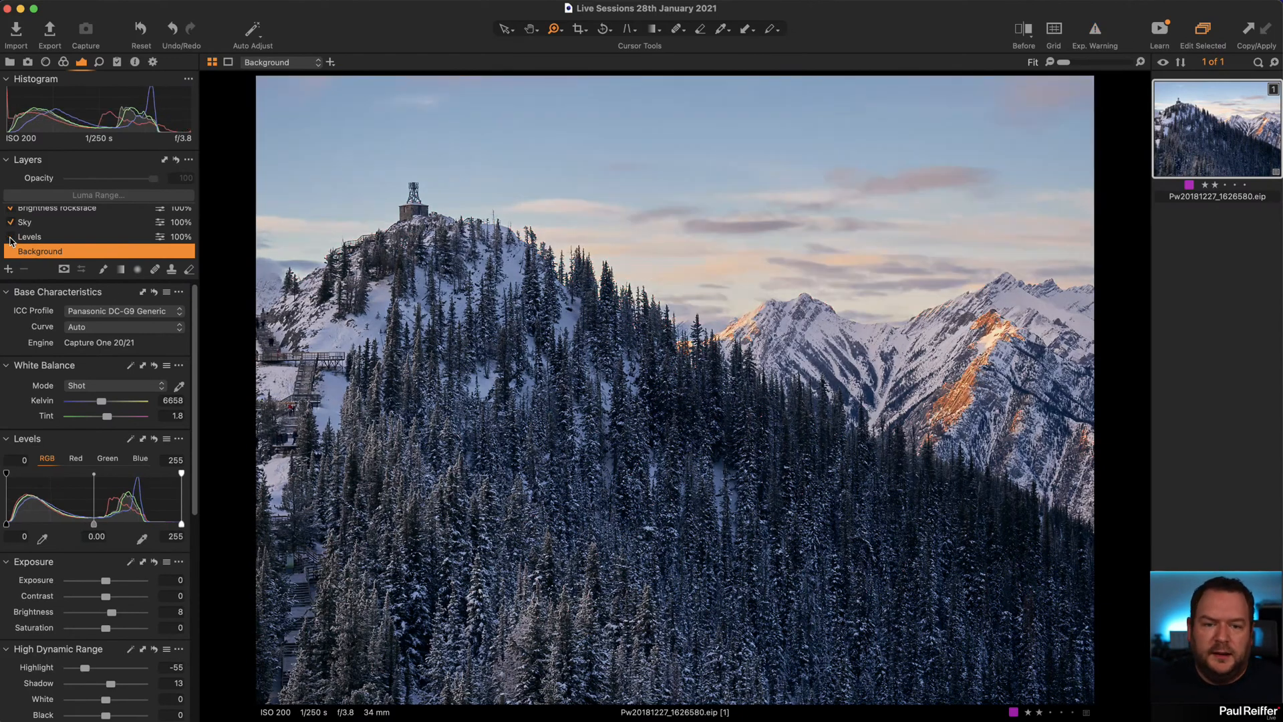
left_click(10, 237)
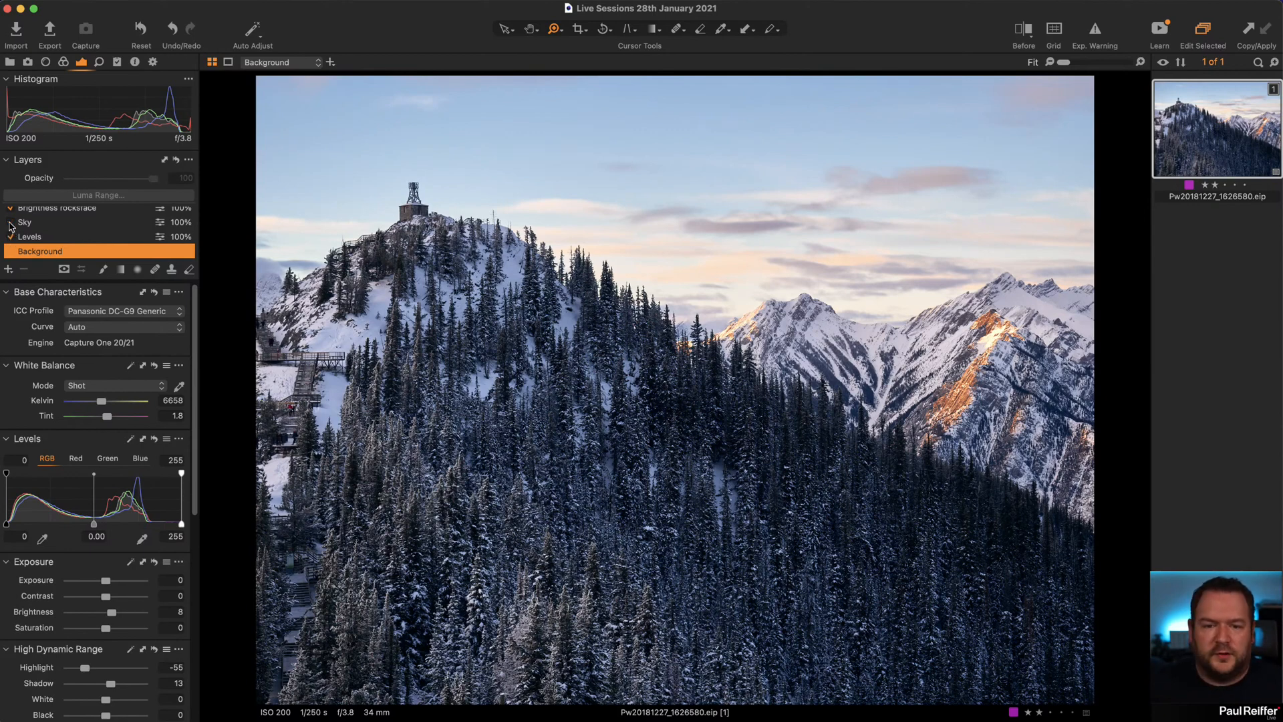
left_click(11, 223)
left_click(12, 224)
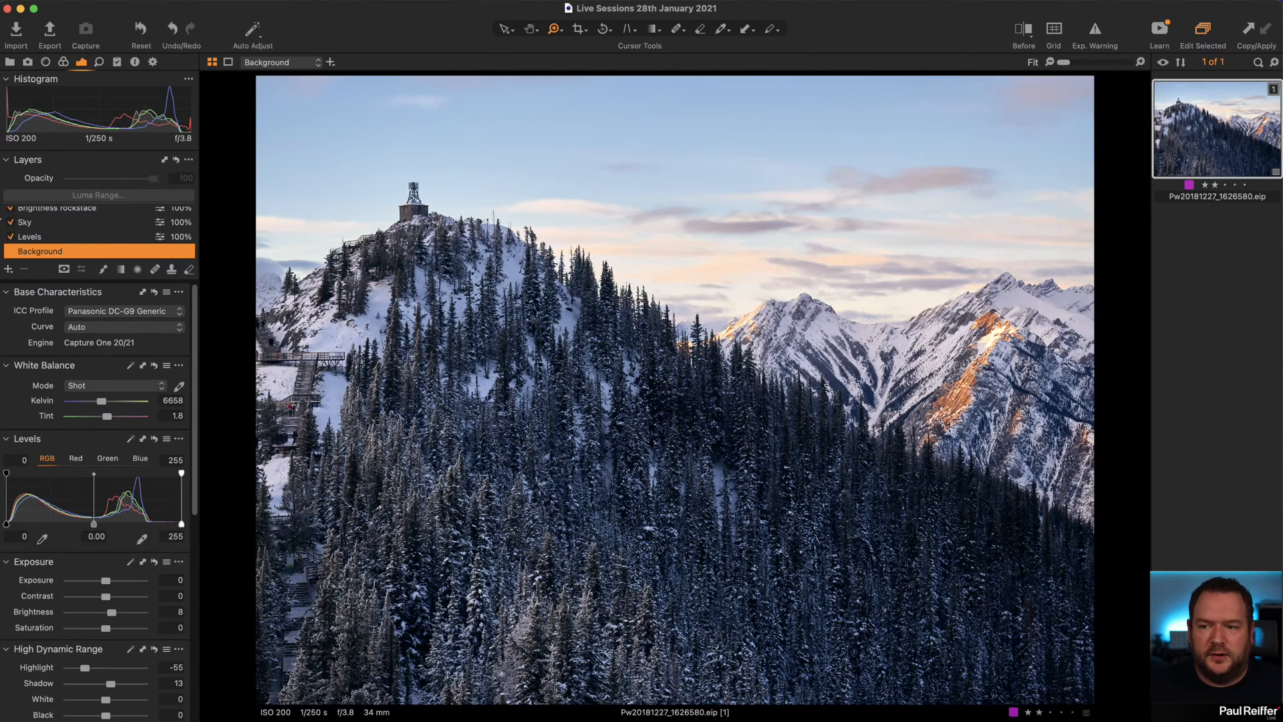
scroll(14, 230, "up", 1)
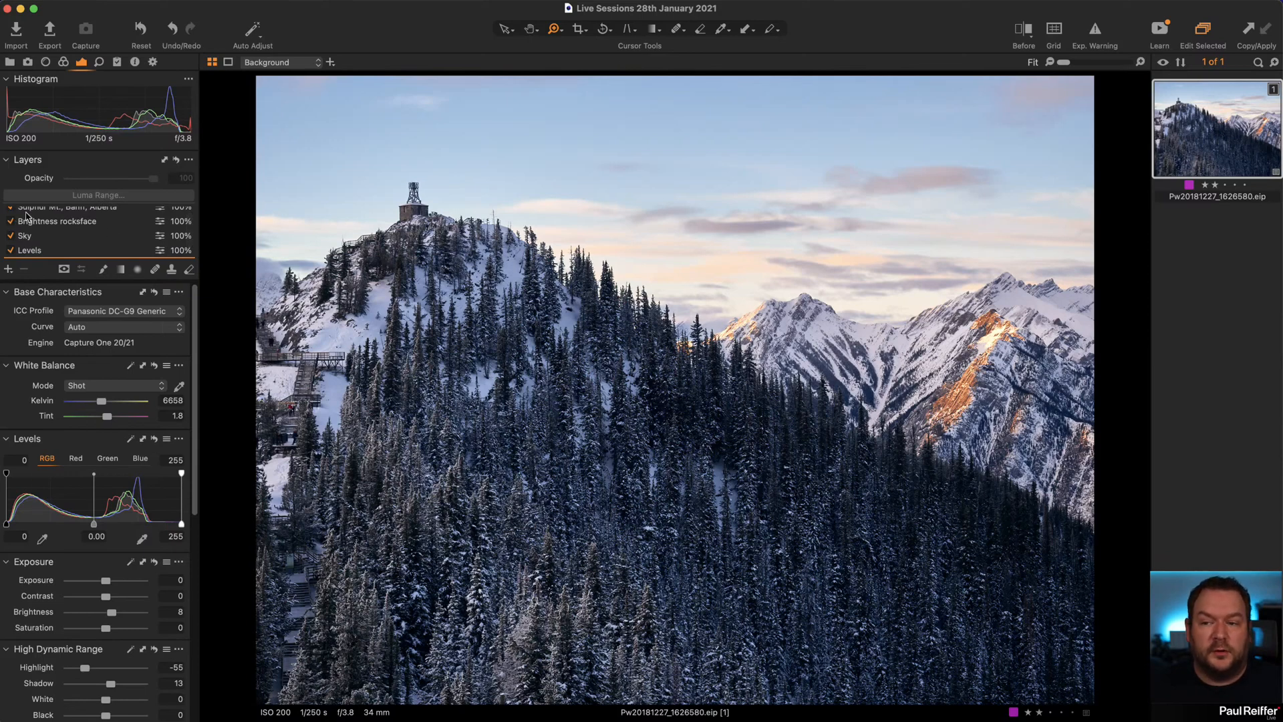
scroll(30, 226, "up", 1)
left_click(10, 214)
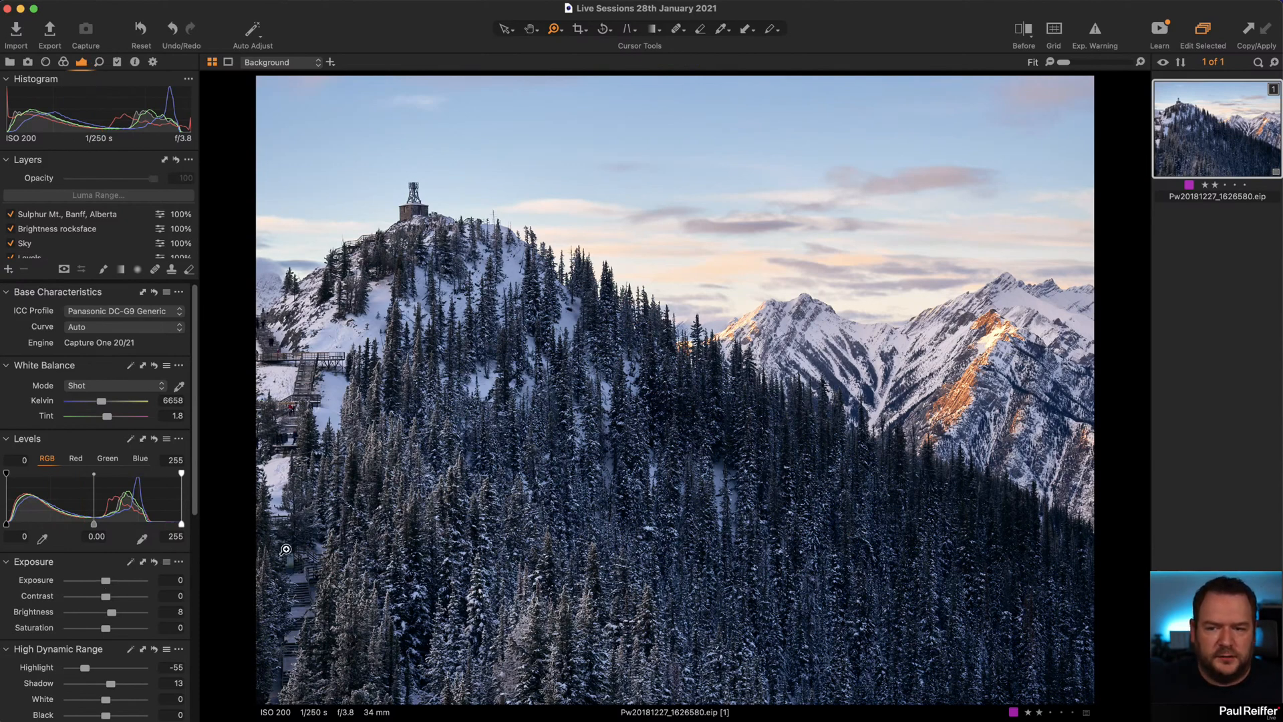
Clone the variant of the snowy mountain photo.
scroll(23, 235, "down", 2)
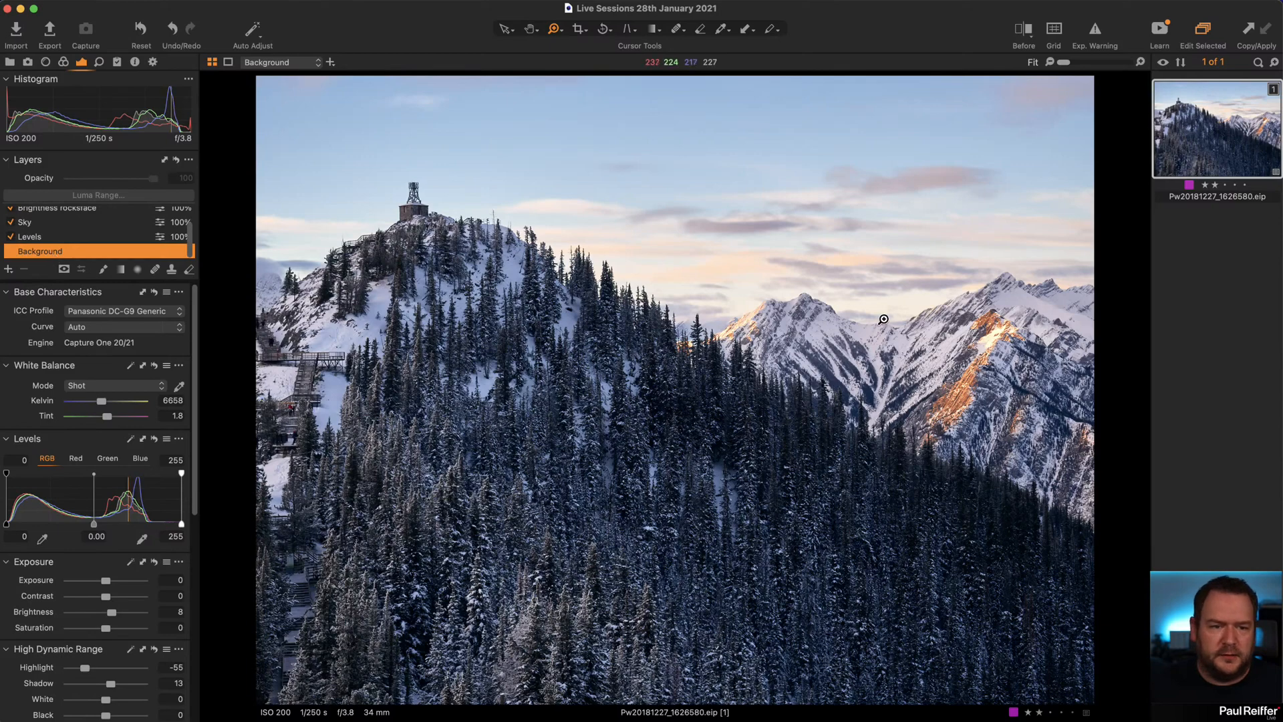
right_click(1241, 125)
left_click(1270, 182)
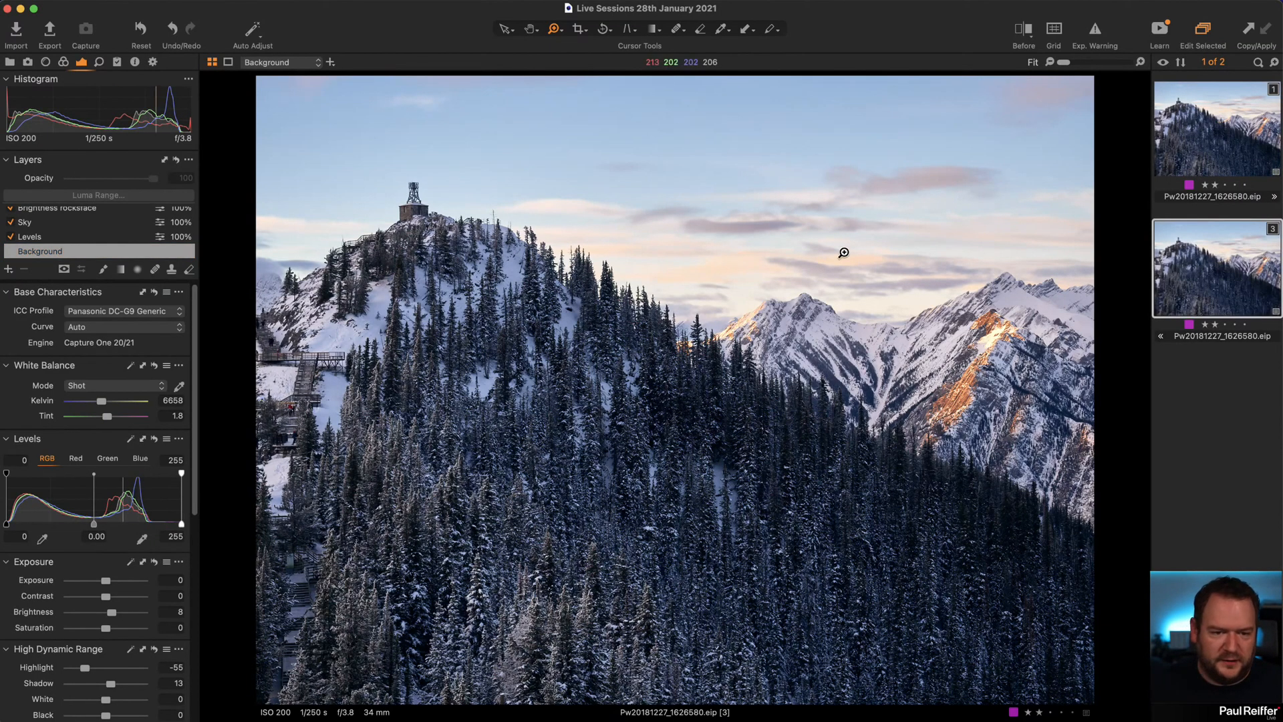
Try lowering the Background exposure to about -2.4 while inspecting the sunlit ridge and the dark forest, and reset it to 0.
left_click_drag(831, 243, 1096, 444)
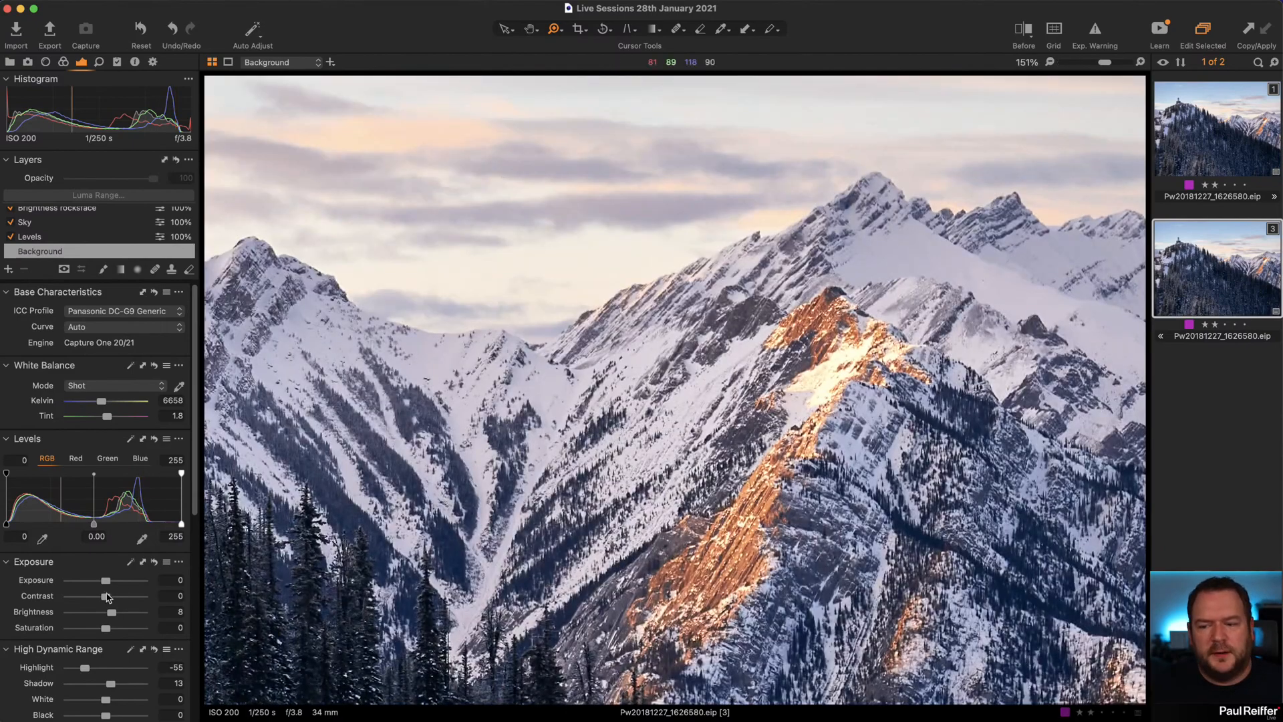
left_click_drag(106, 580, 78, 582)
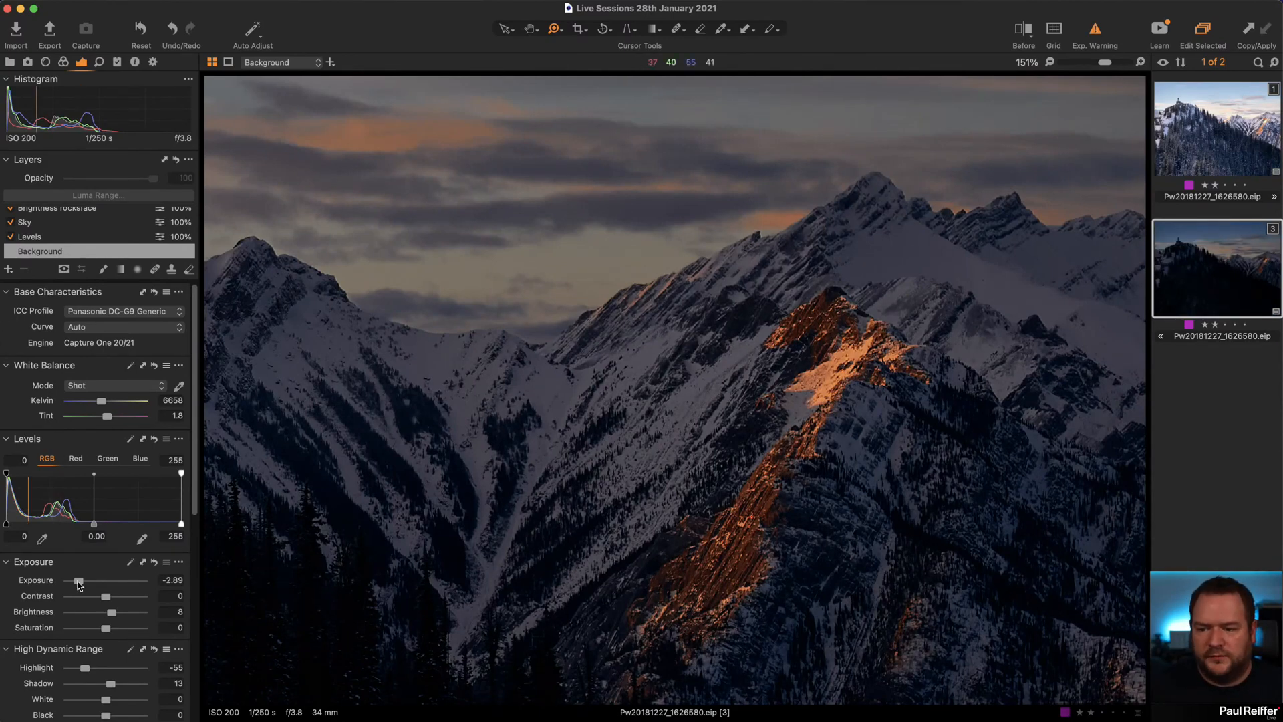
mouse_move(78, 581)
left_mouse_down()
mouse_move(97, 582)
mouse_move(81, 583)
left_mouse_up()
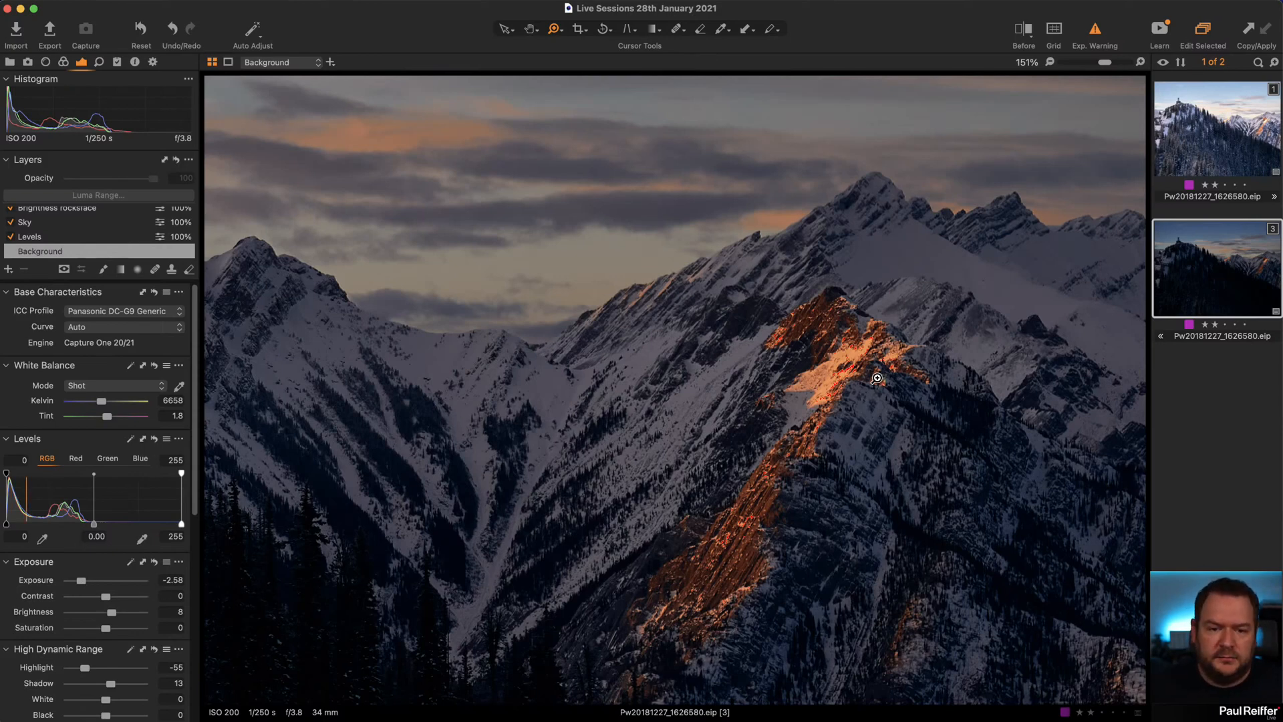
mouse_move(82, 581)
left_mouse_down()
mouse_move(101, 585)
mouse_move(82, 586)
left_mouse_up()
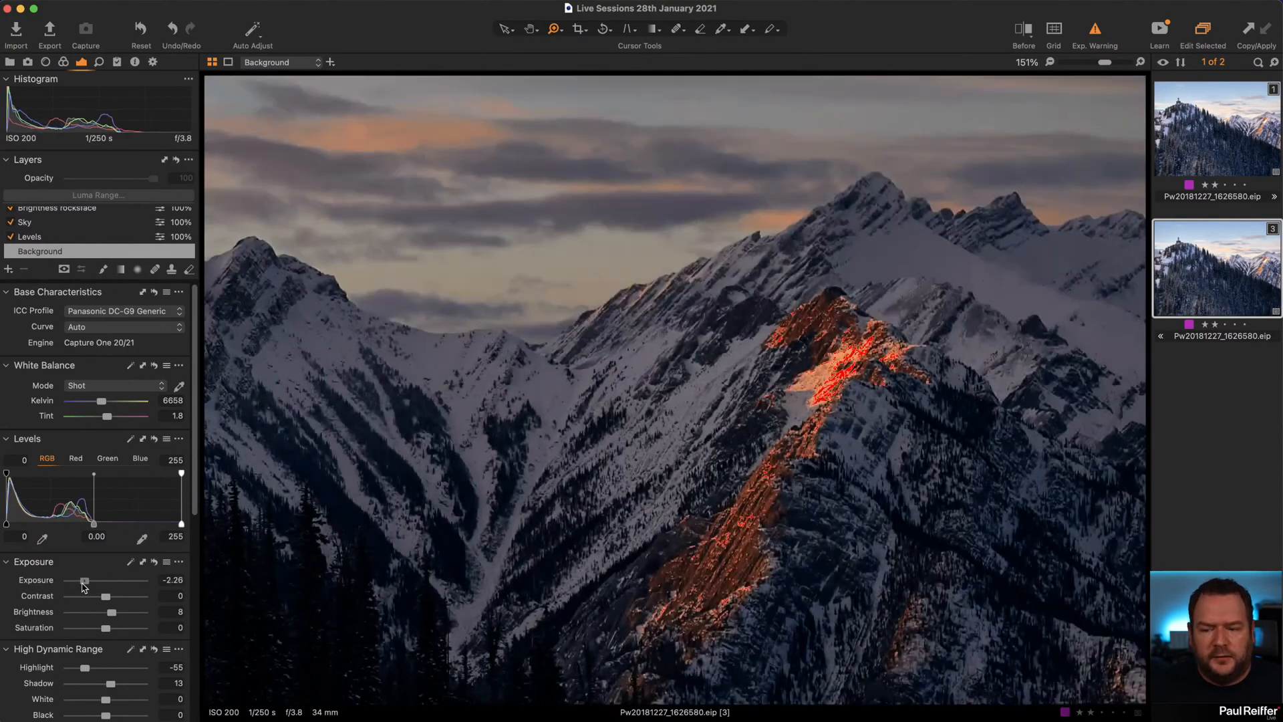
left_click_drag(687, 465, 1116, 205)
left_click_drag(837, 258, 595, 273)
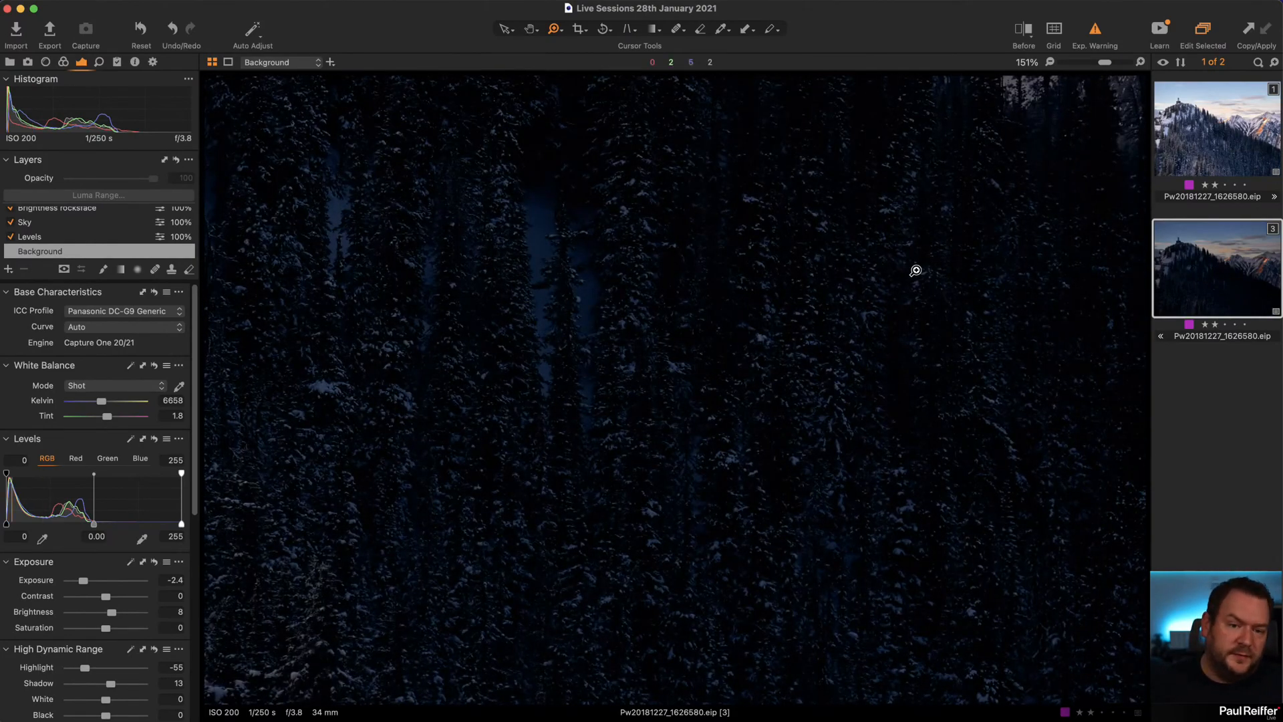
left_click_drag(83, 580, 106, 580)
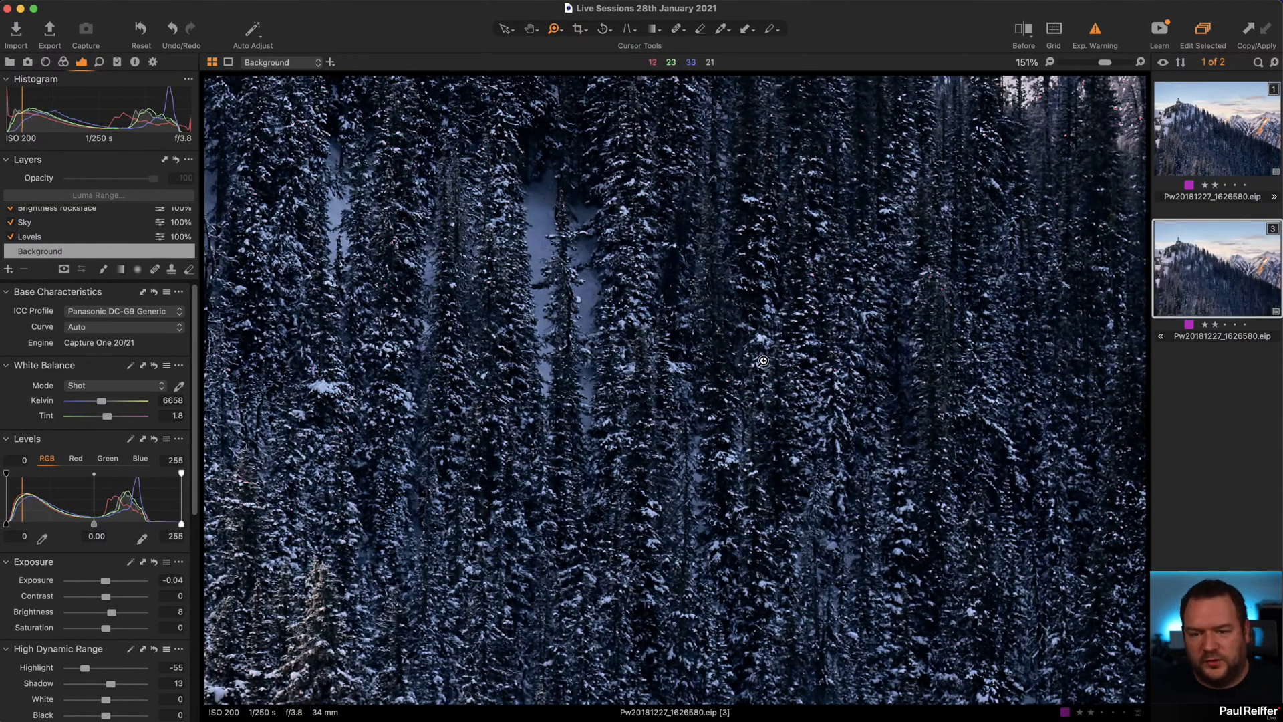
double_click(106, 580)
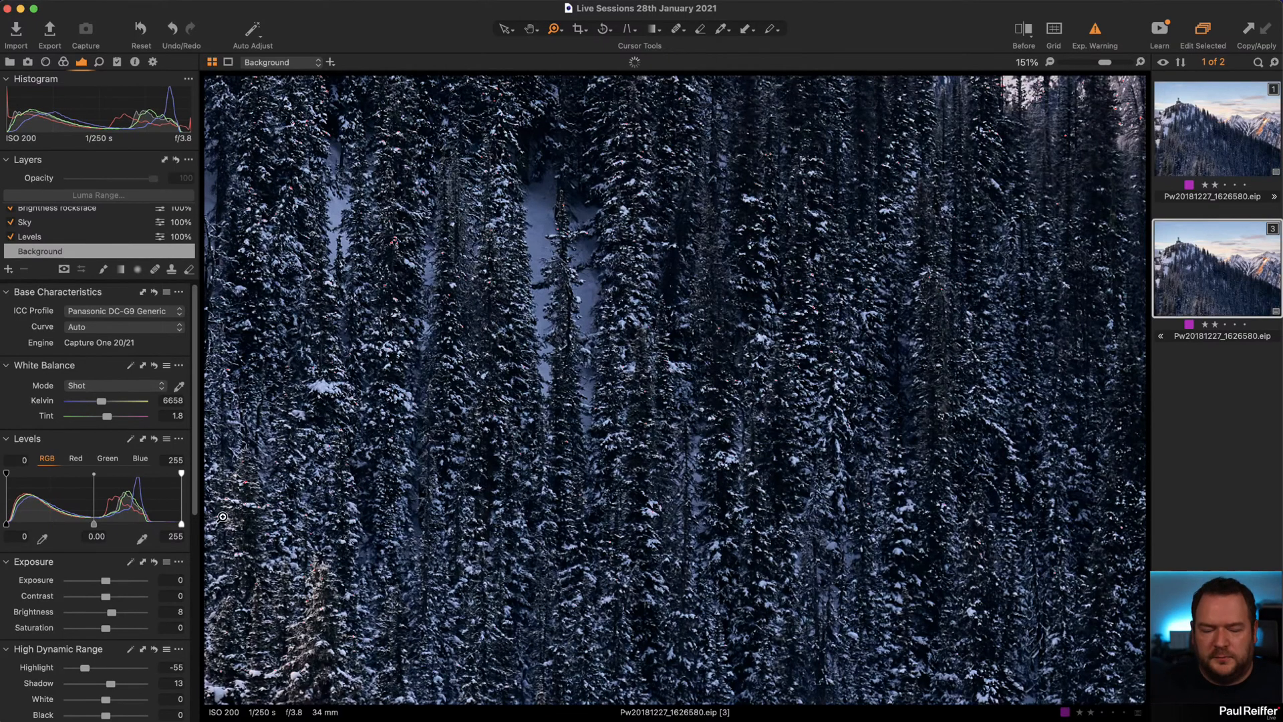
Set the Background curve of the cloned variant to Linear Response.
left_click(729, 262, "alt")
left_click(728, 263, "alt")
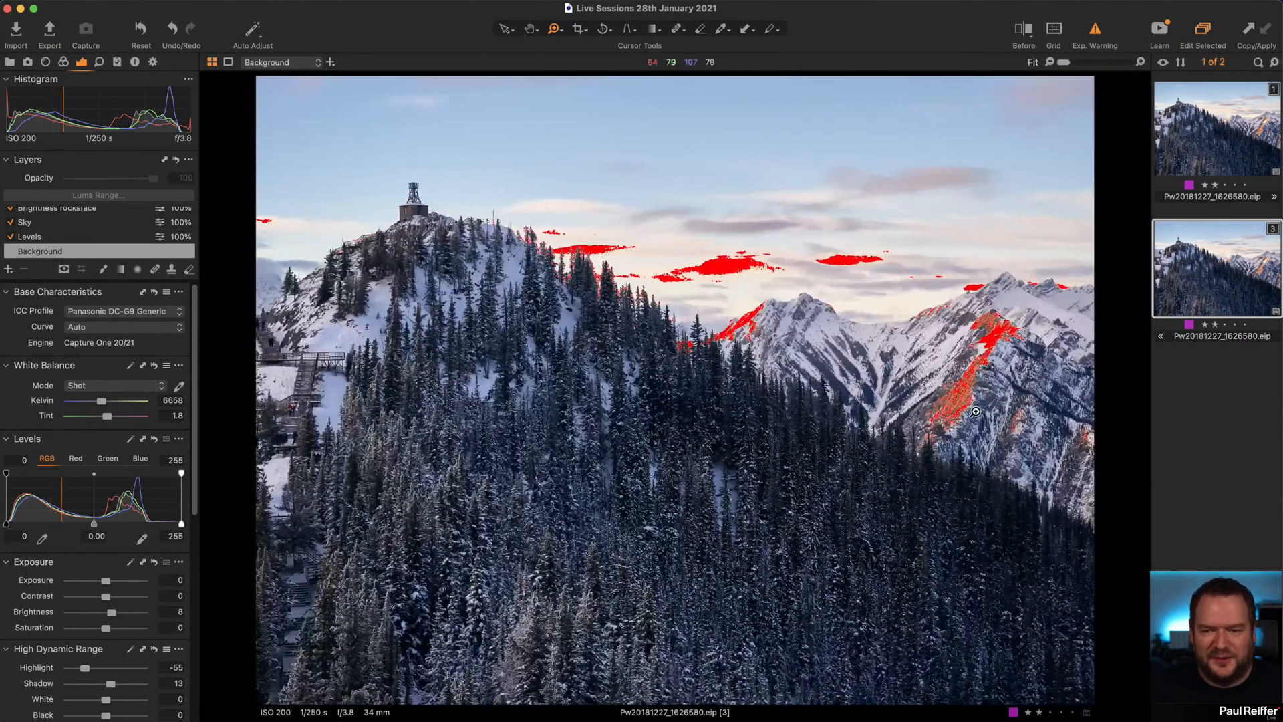
left_click(93, 330)
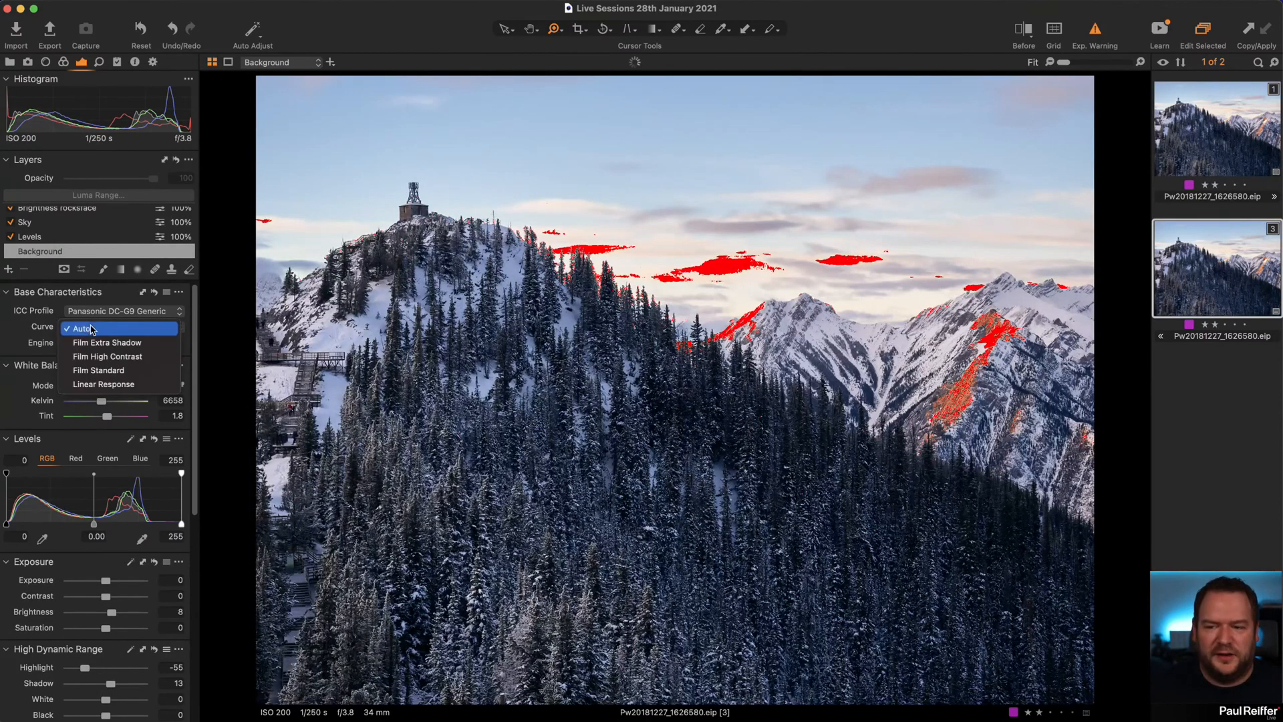
left_click(94, 391)
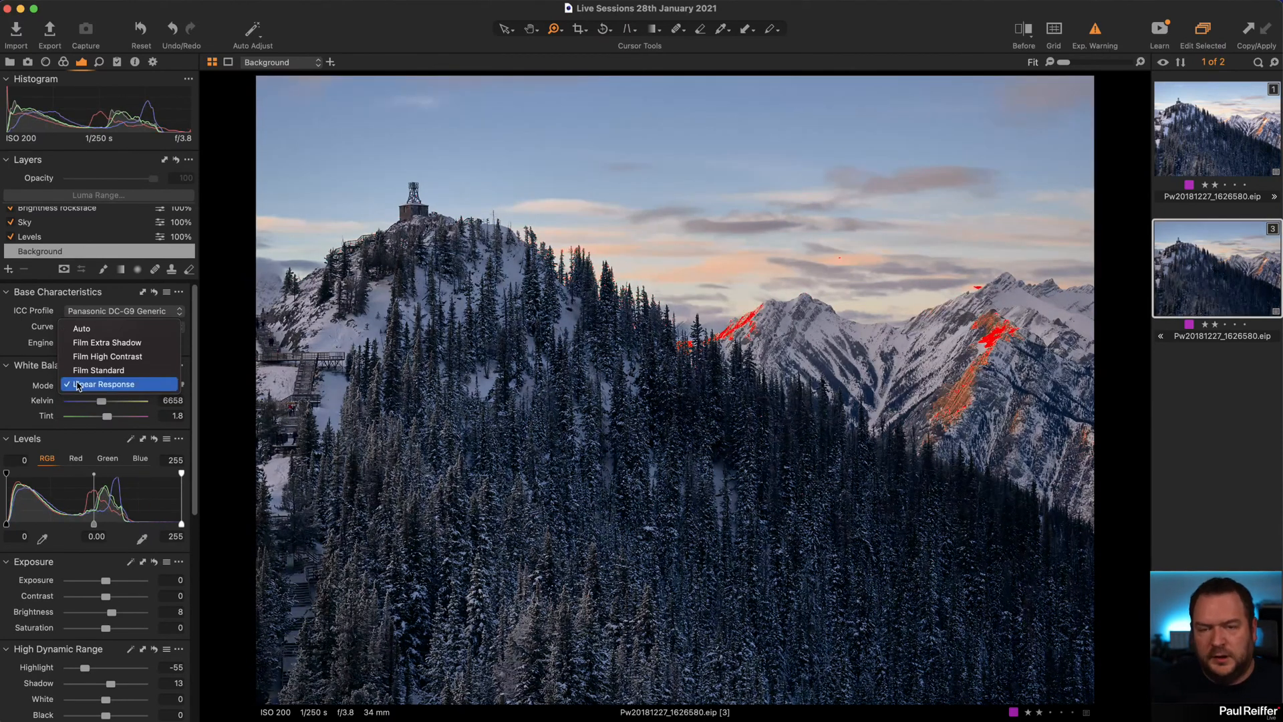
left_click(78, 385)
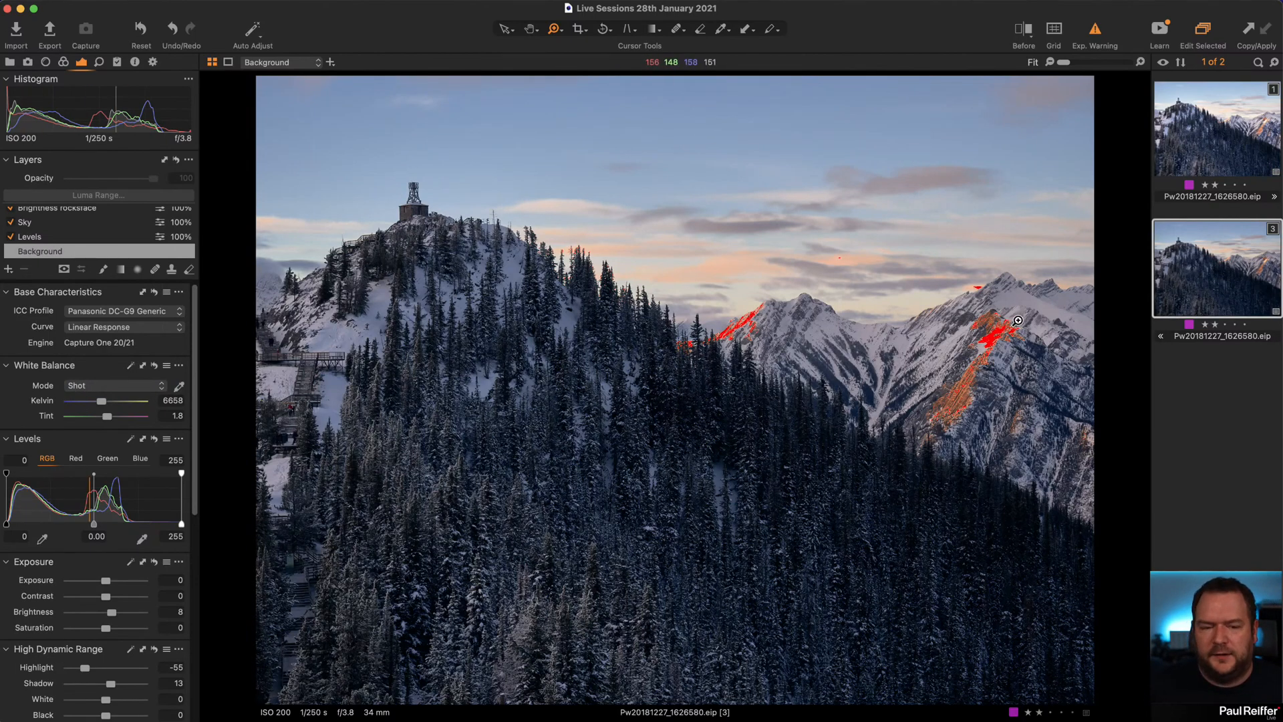
Try an exposure of -1.5 on the Background while inspecting the clipped sunlit ridge, and reset it to 0.
left_click_drag(907, 283, 1092, 447)
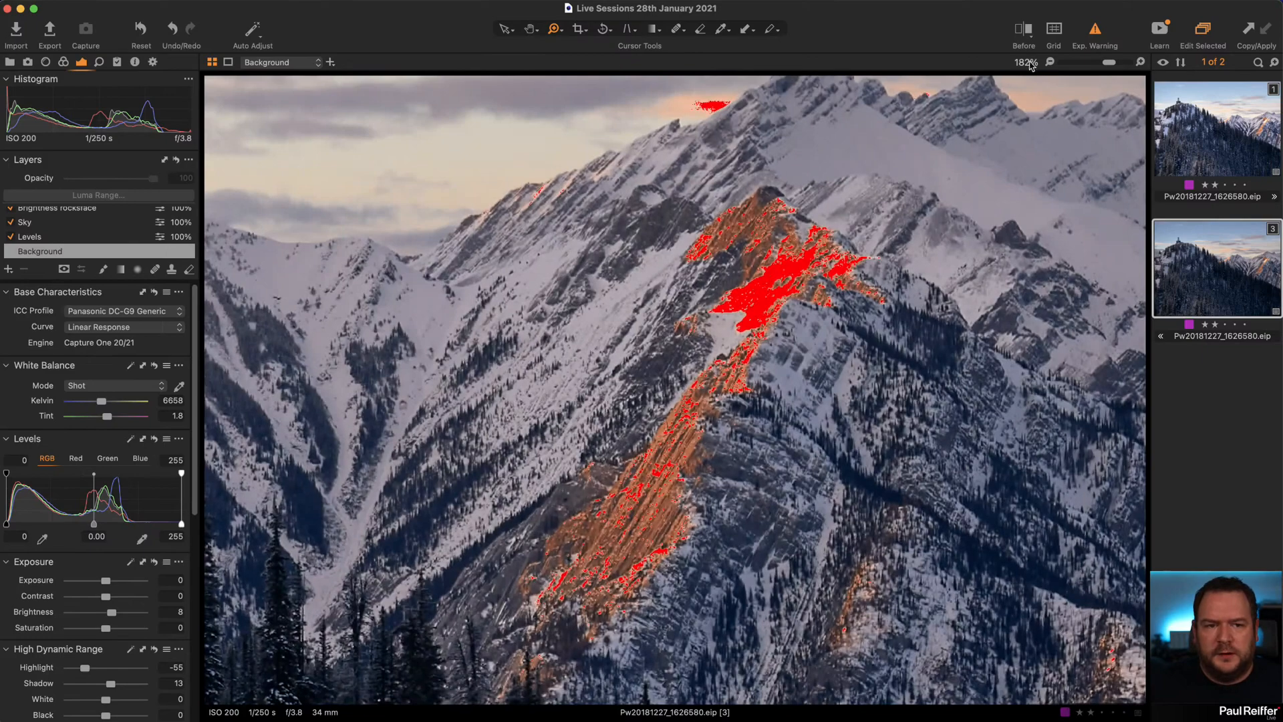
left_click_drag(108, 584, 94, 586)
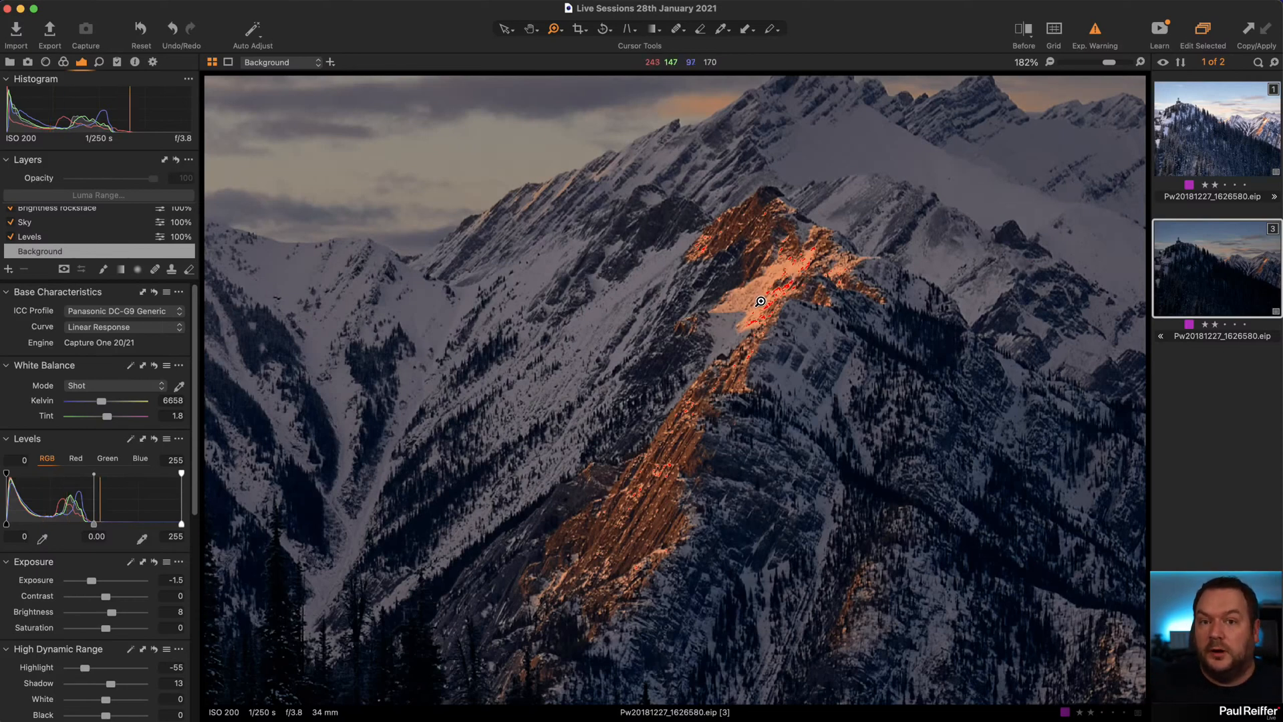
double_click(92, 581)
Set the High Dynamic Range Highlight to -72 and White to -64, and inspect the sunlit ridge with the exposure warning off.
scroll(88, 574, "down", 3)
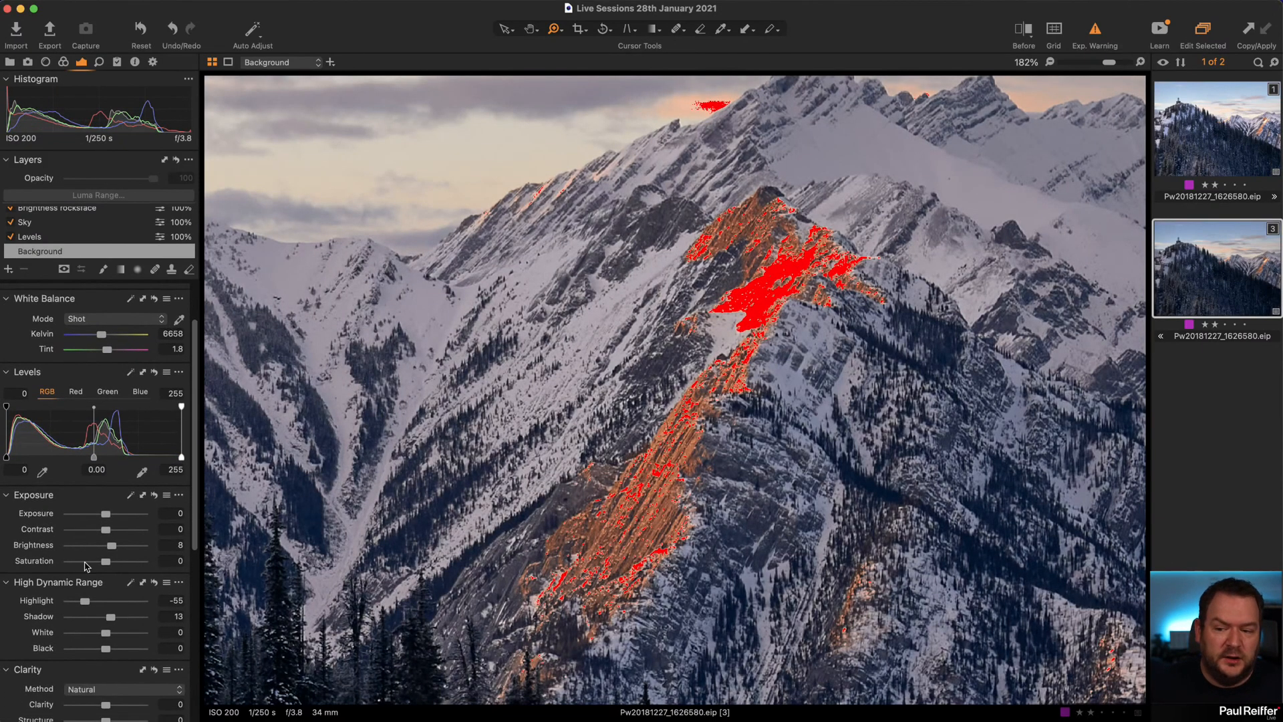
left_click_drag(106, 633, 77, 602)
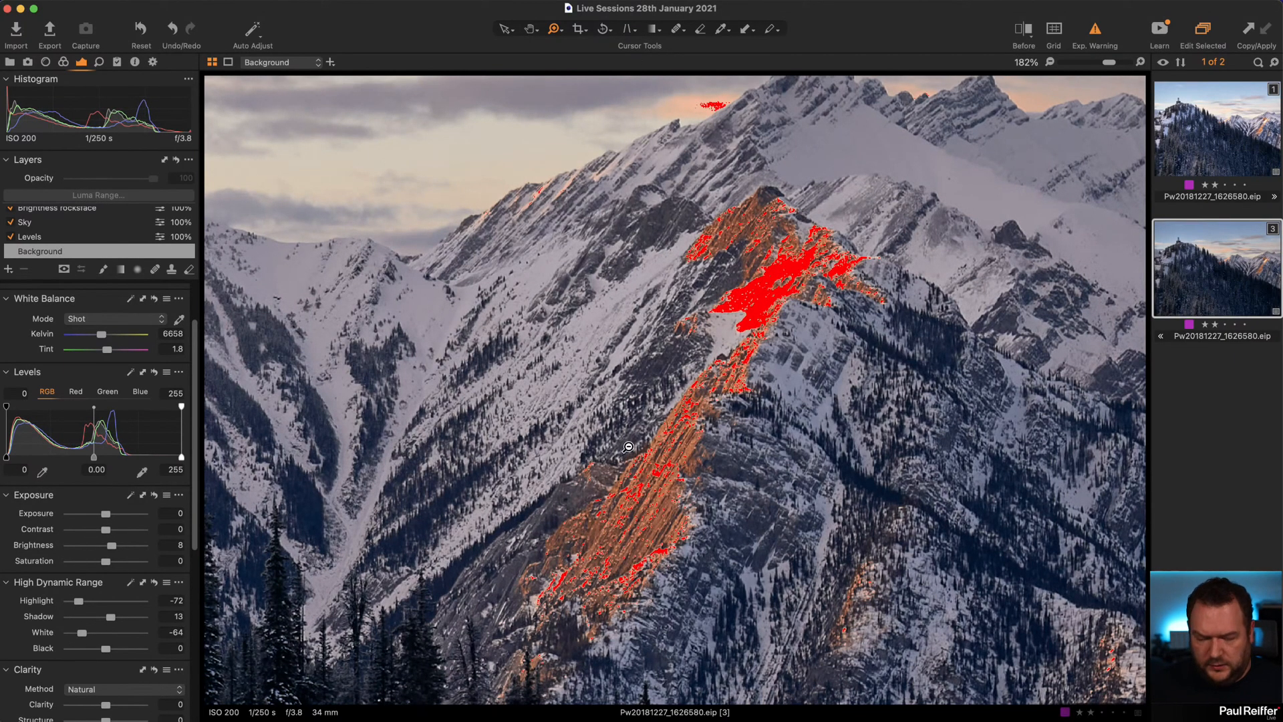
scroll(628, 446, "down", 6)
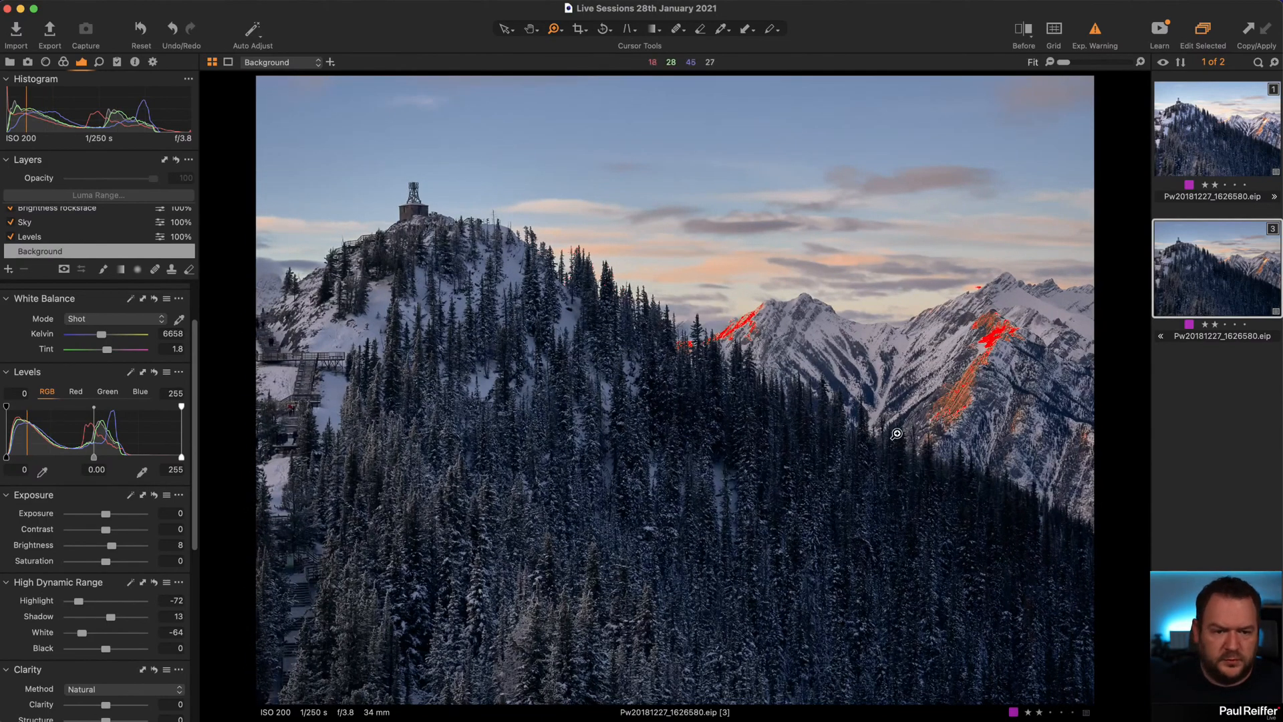
left_click(1093, 32)
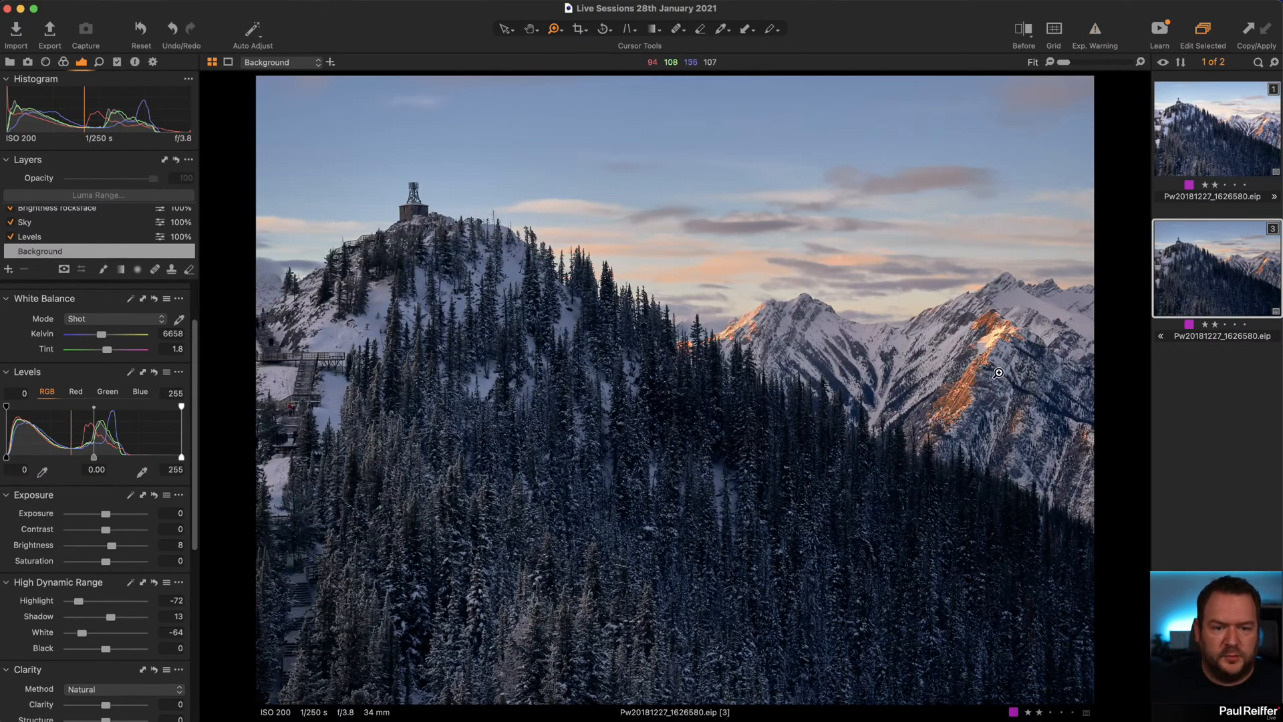
left_click(1053, 398)
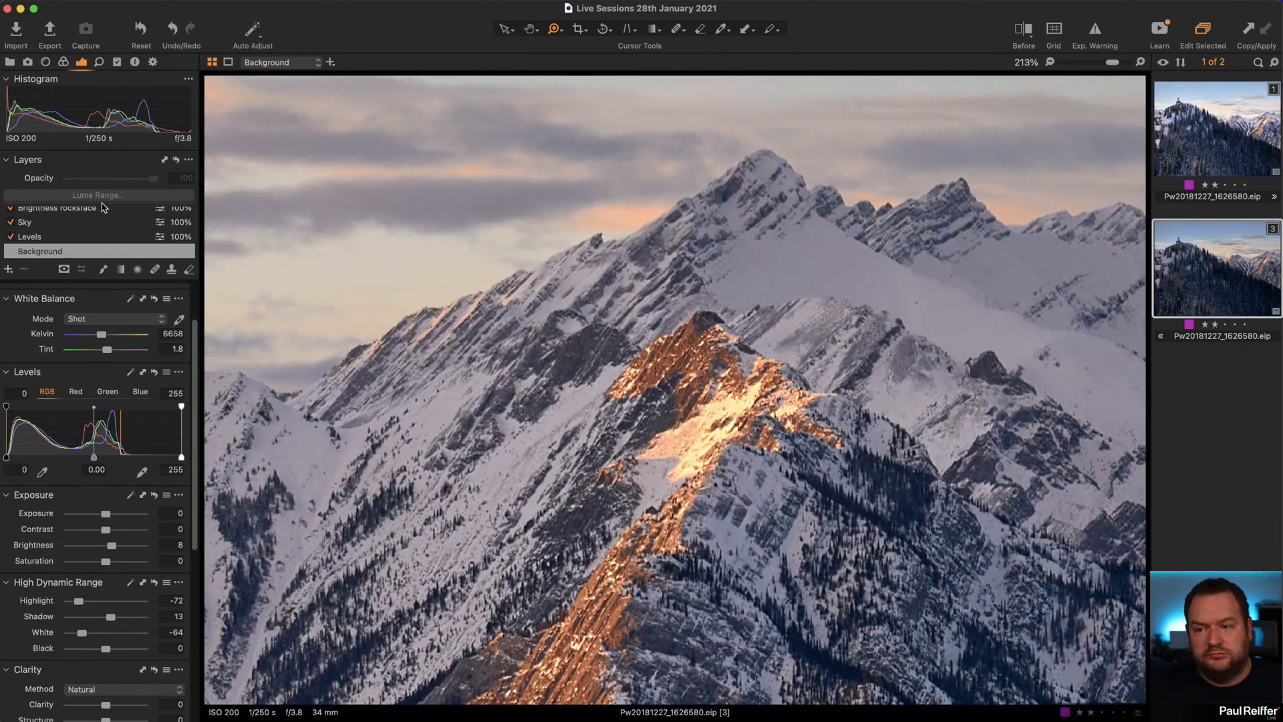
Add a new filled adjustment layer to the cloned variant.
scroll(103, 208, "up", 2)
left_click(8, 269)
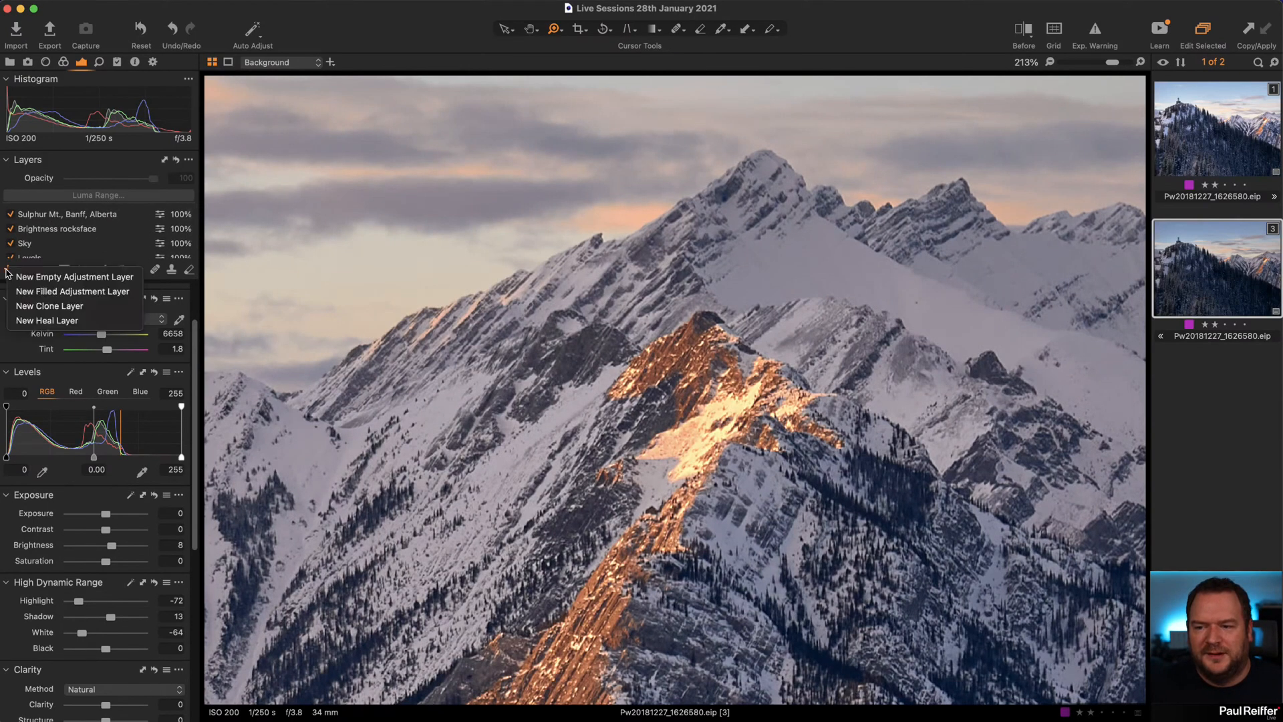
left_click(72, 291)
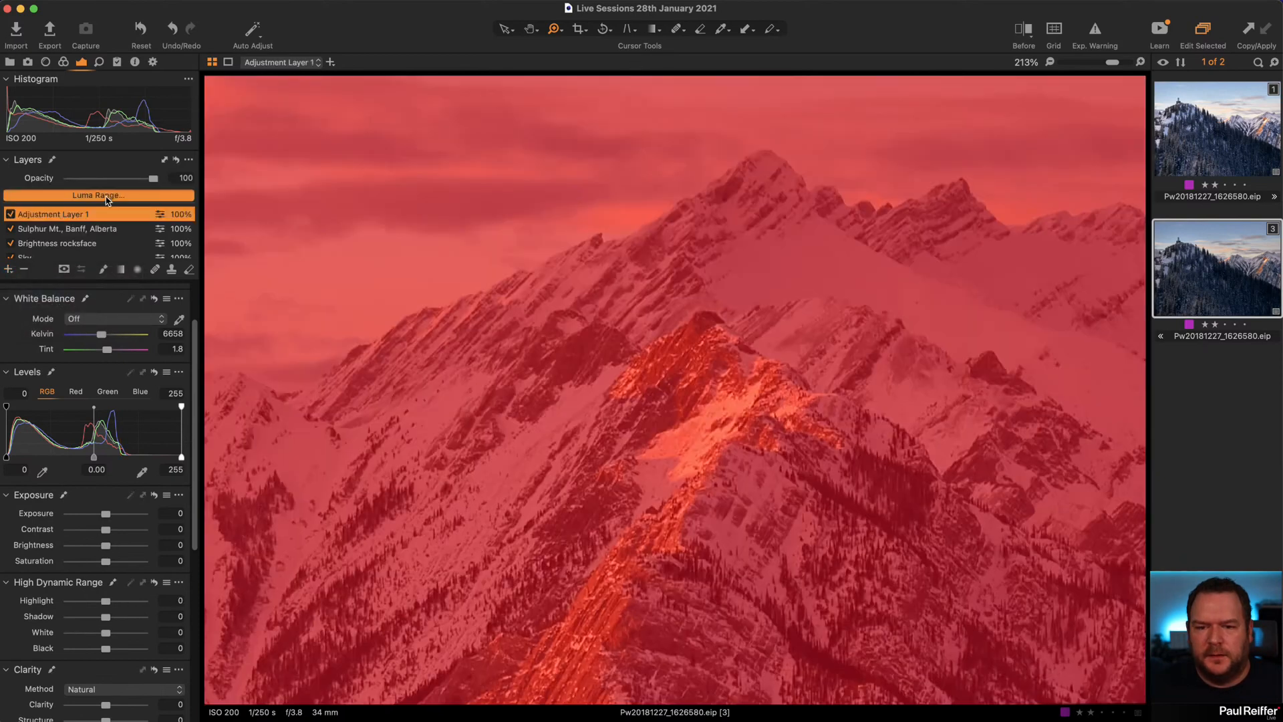
Restrict the filled layer to the brightest highlights with a luma range of 240 to 255, lower falloff of 207 and radius of 1.6.
left_click(107, 200)
left_click_drag(443, 104, 457, 104)
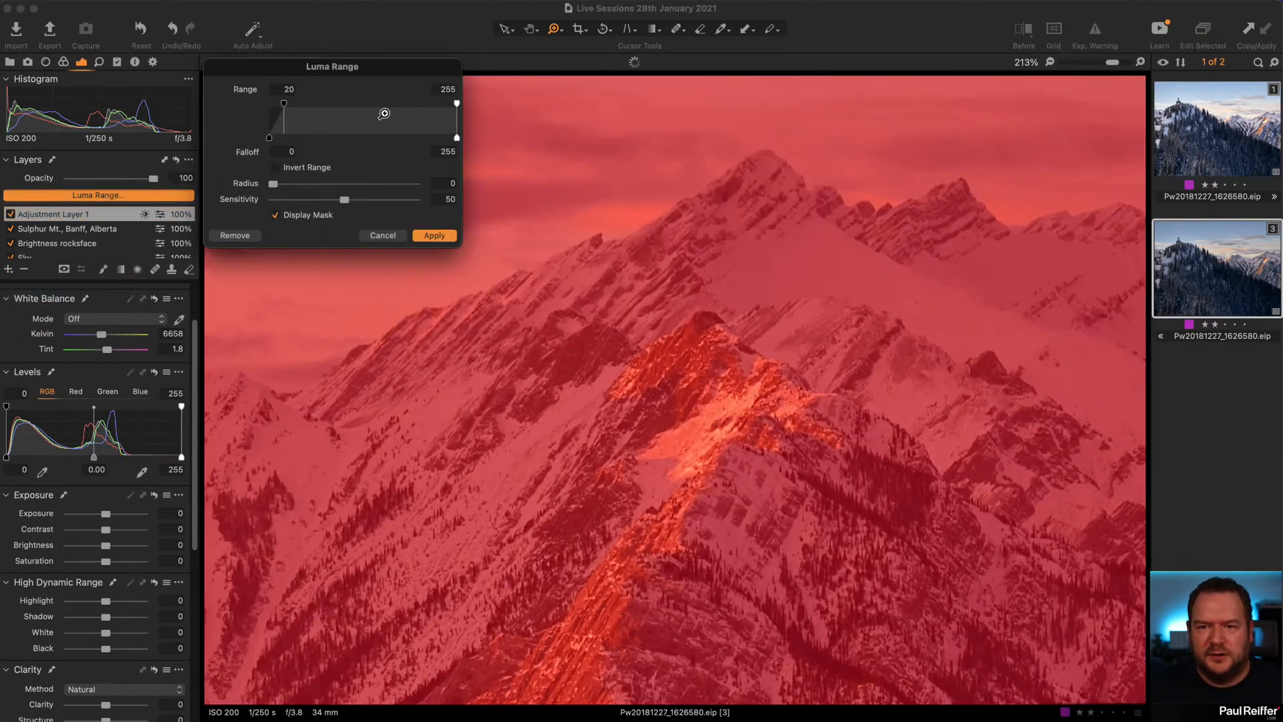
left_click_drag(284, 104, 421, 137)
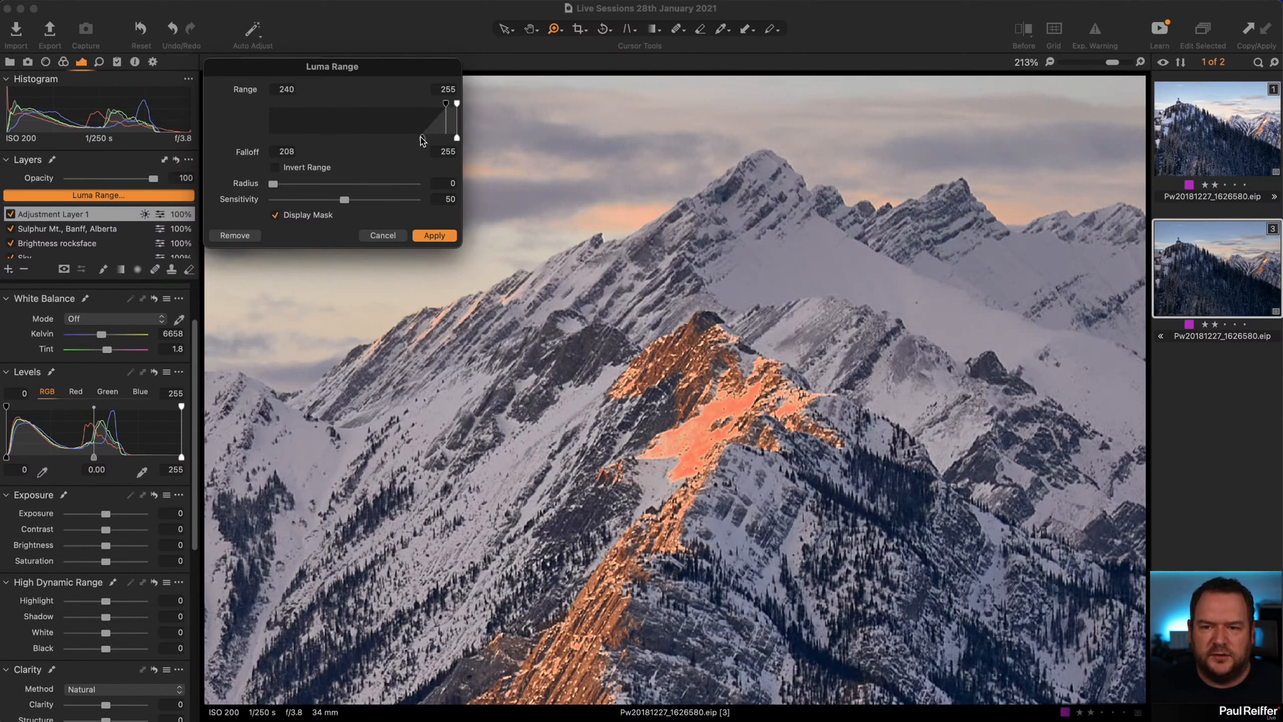
left_click(297, 184)
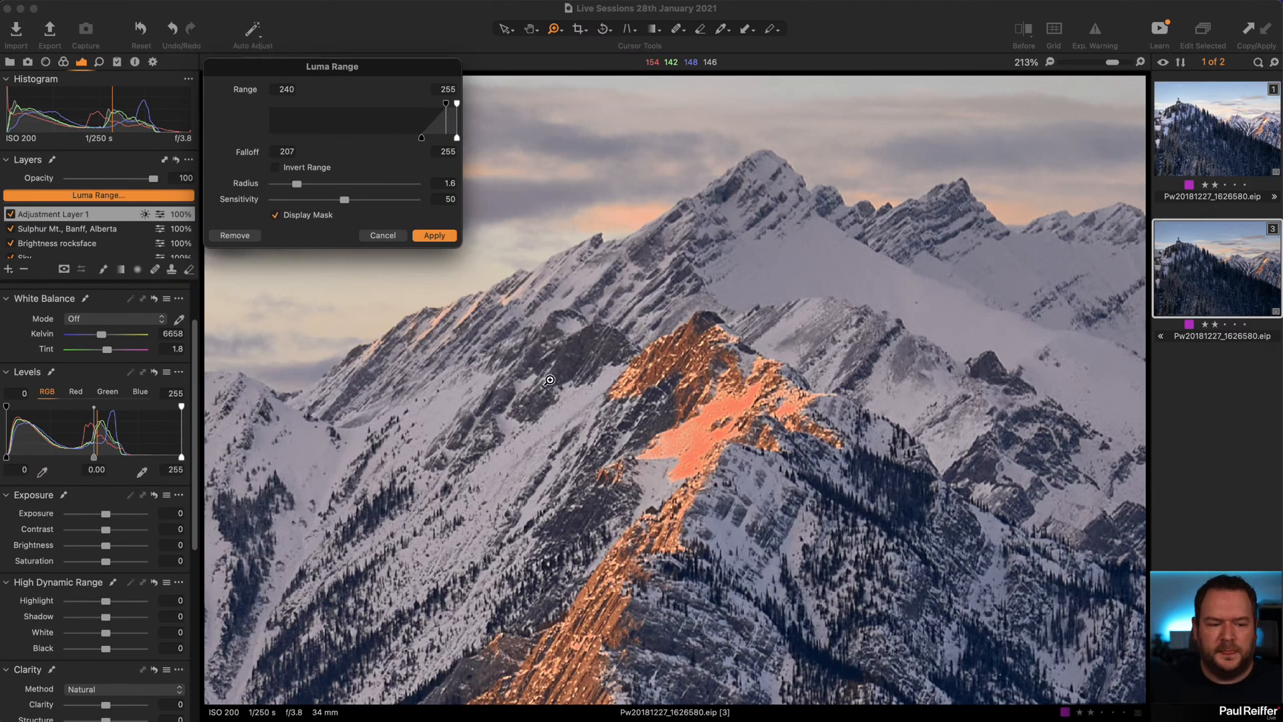
left_click(435, 234)
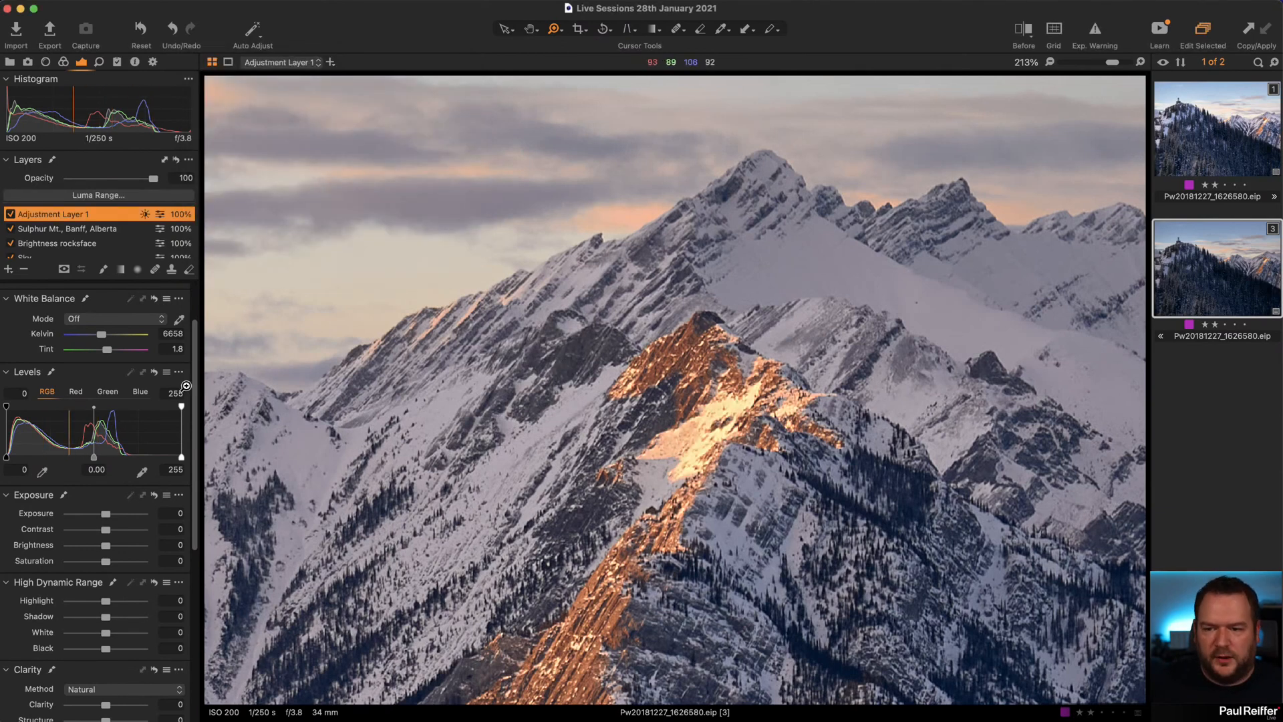
Set the exposure of the luma-masked highlight layer to -0.43 and check the result on the wider scene.
left_click_drag(104, 519, 102, 516)
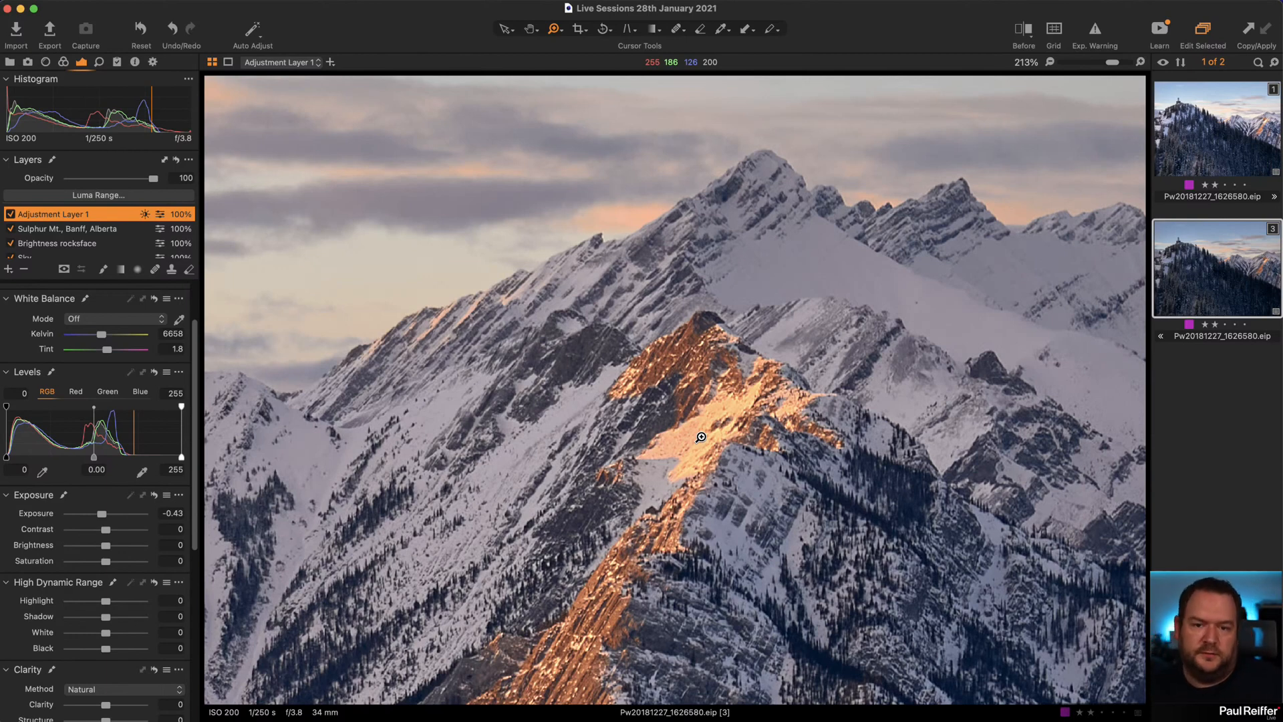
left_click(701, 437, "alt")
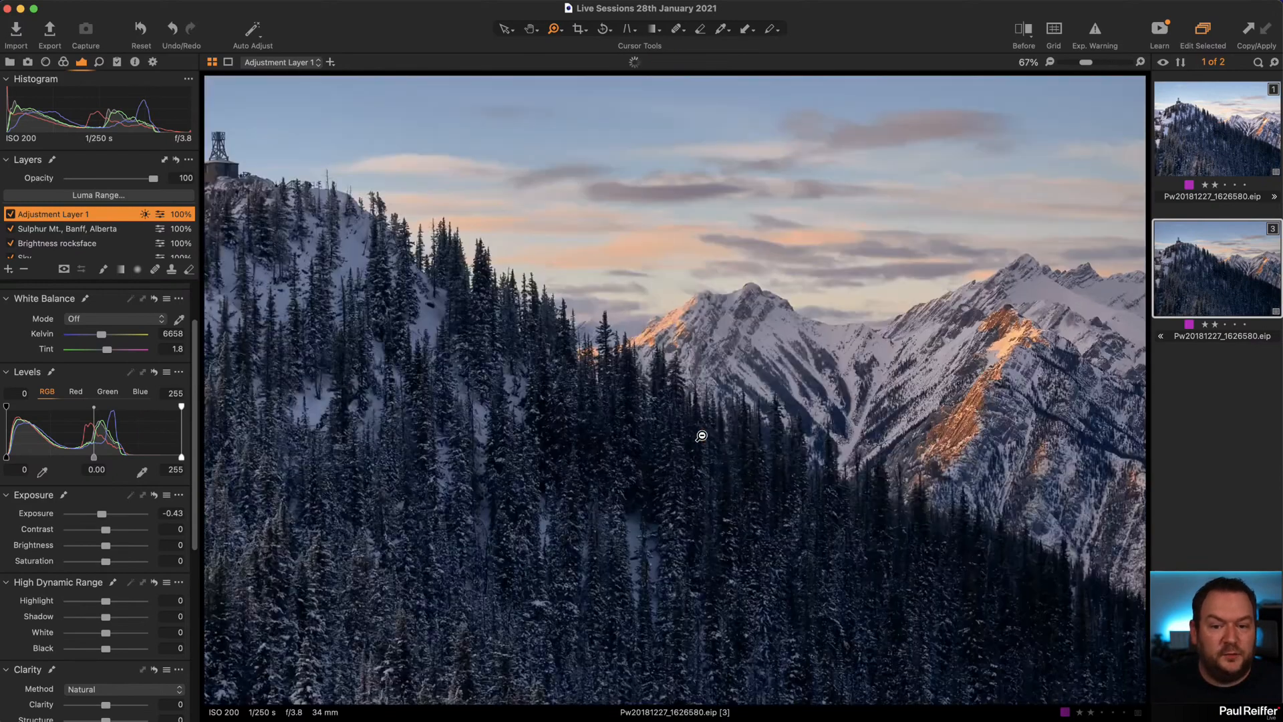
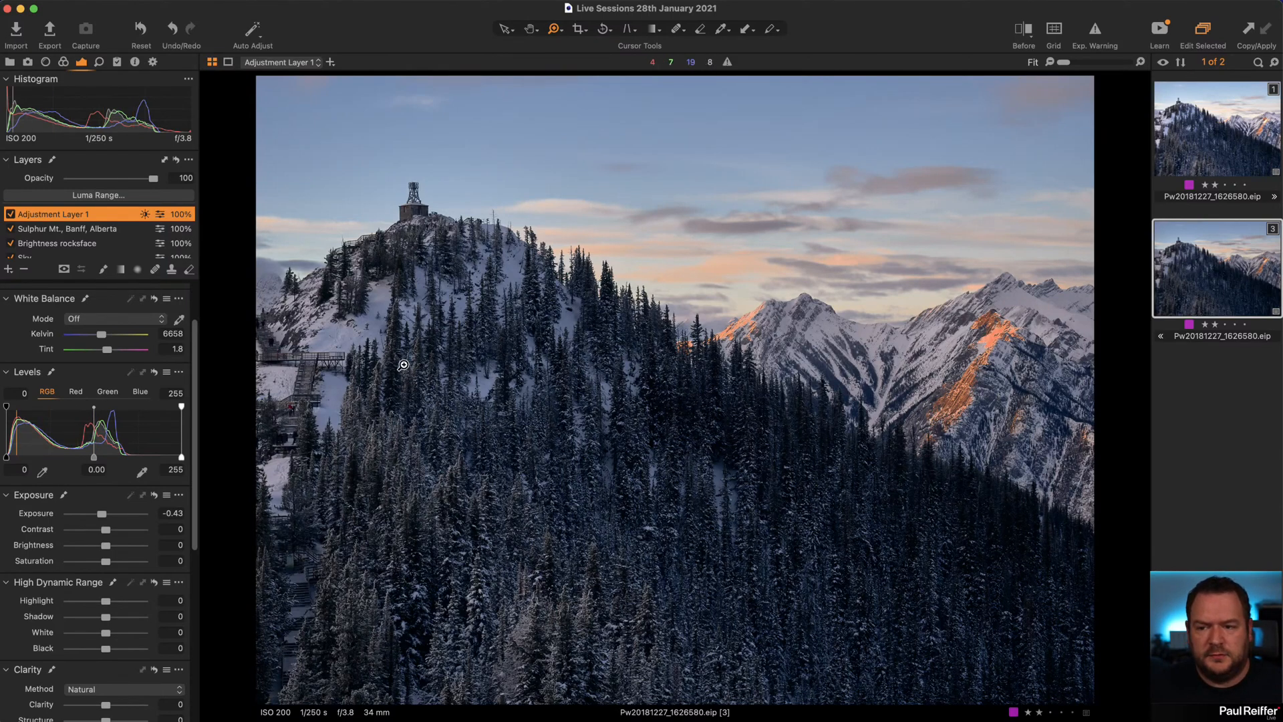
Inspect the highlight layer's luma mask in grayscale around the sunlit ridges, and turn the mask display off.
left_click(64, 270)
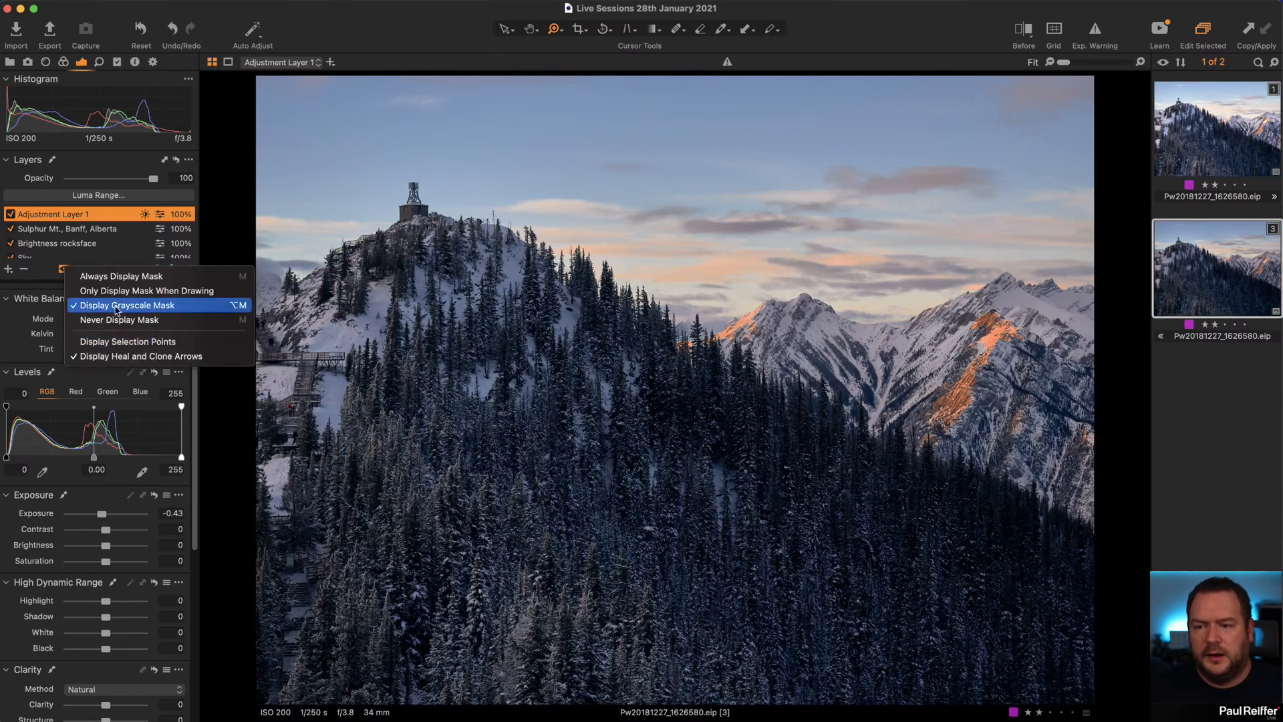
left_click(87, 300)
left_click(64, 270)
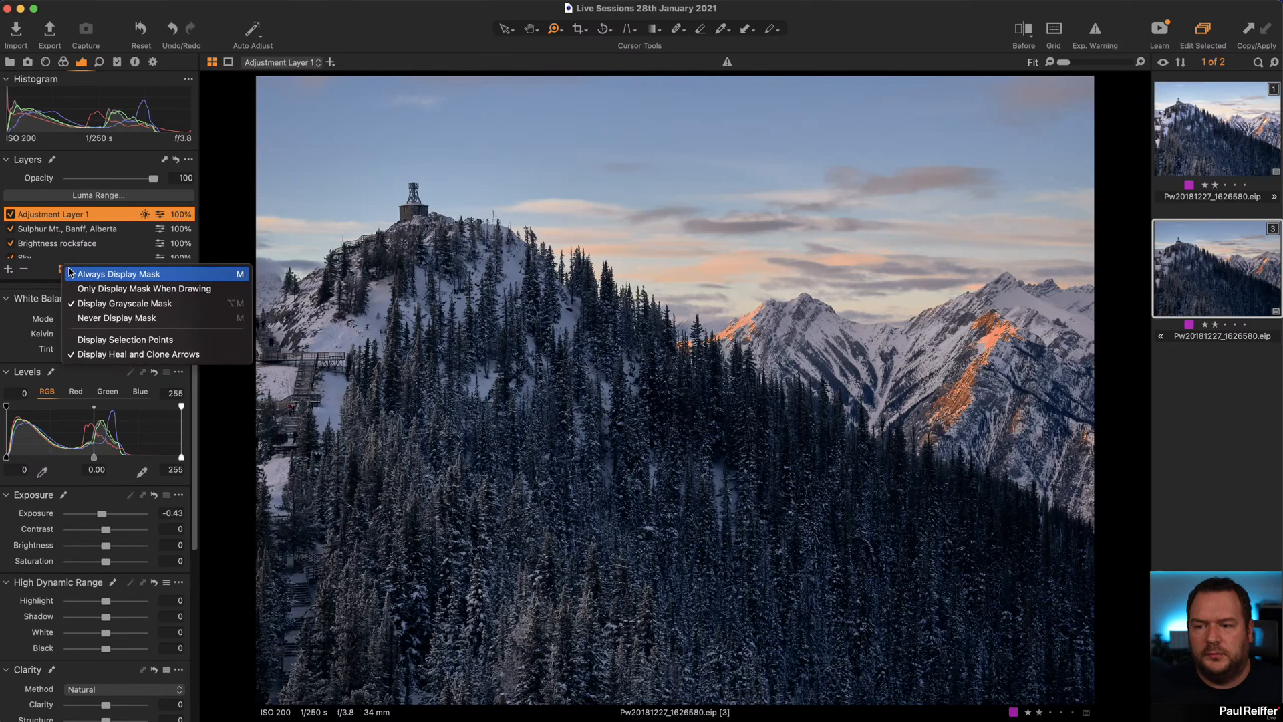
left_click(126, 302)
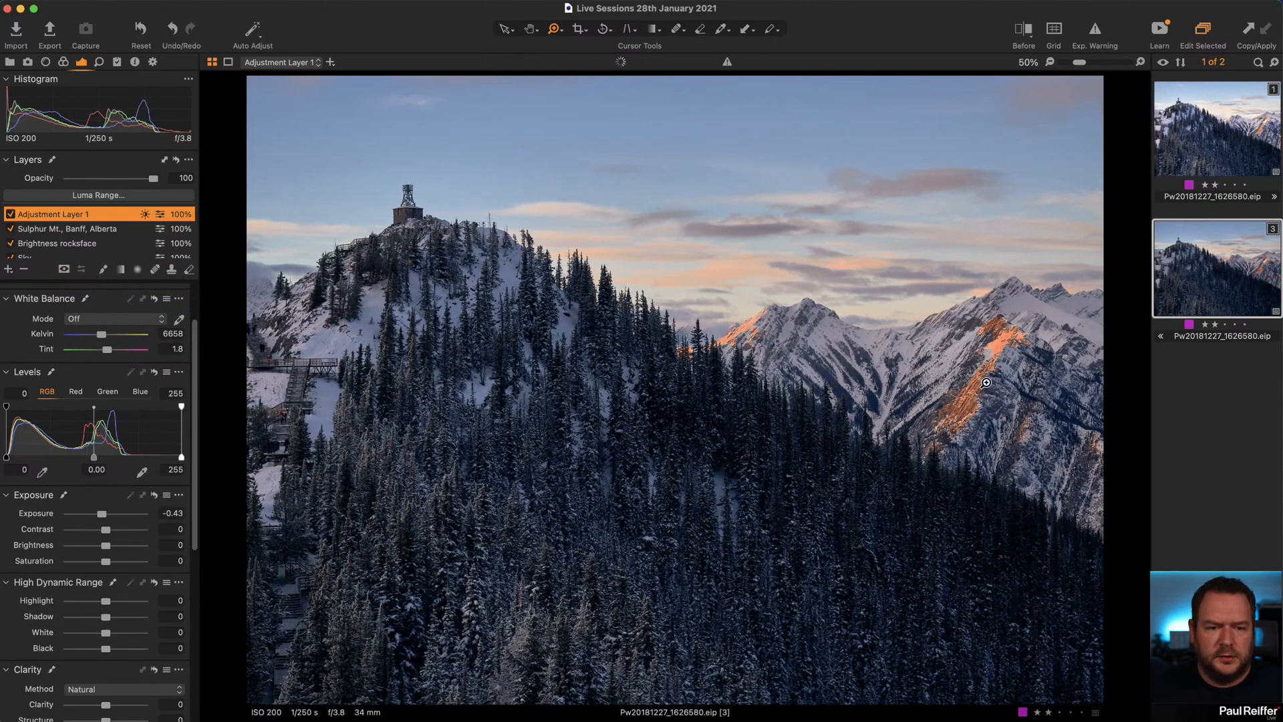
left_click(985, 384)
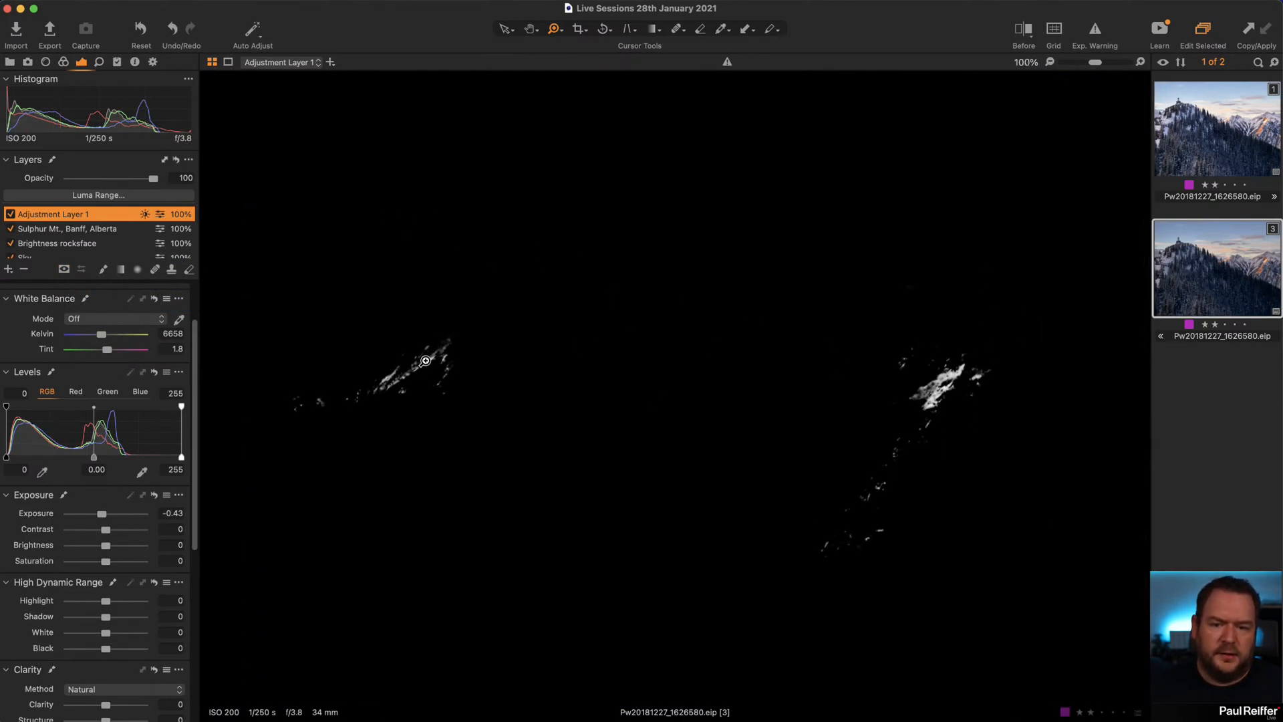
left_click(741, 478, "alt")
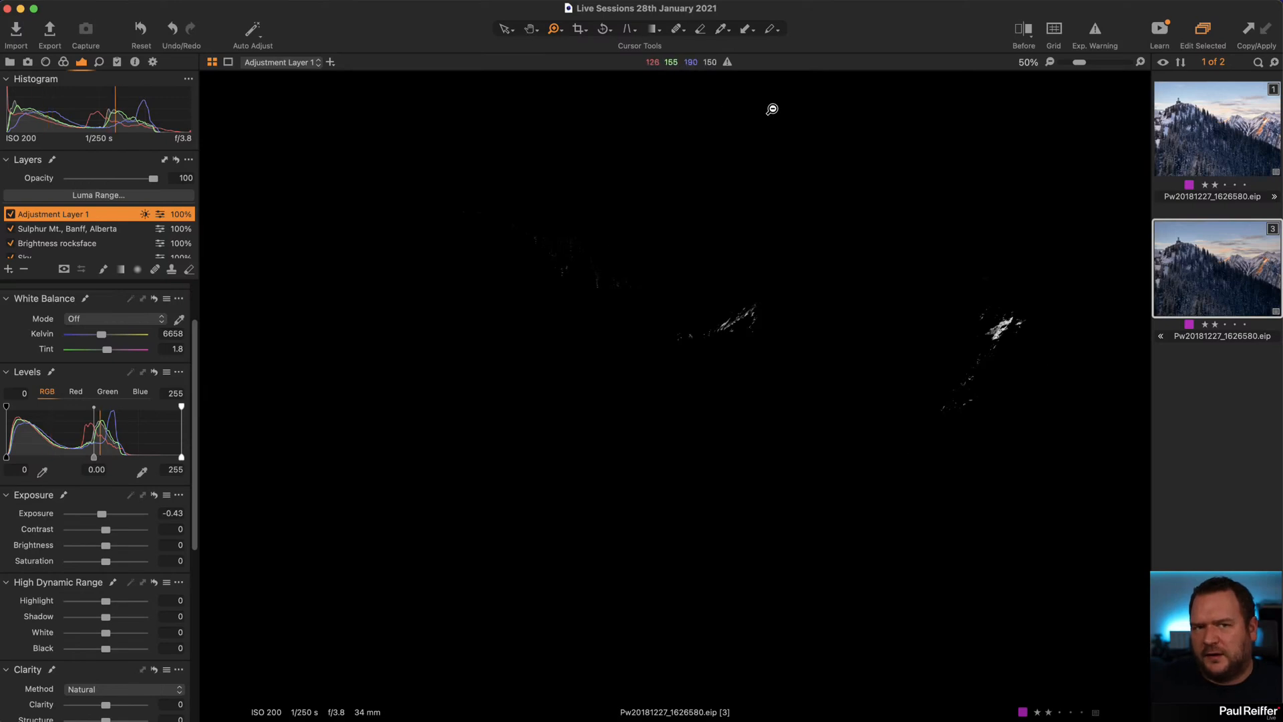
left_click(781, 267, "alt")
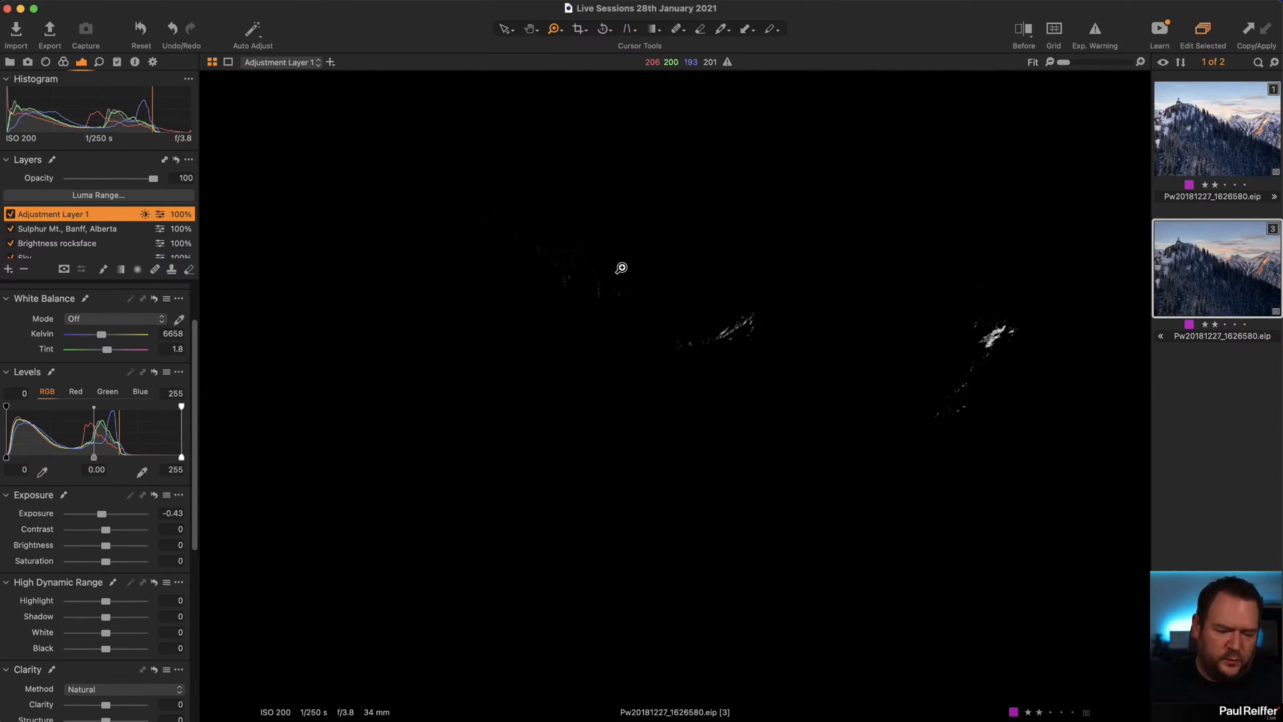
left_click(64, 269)
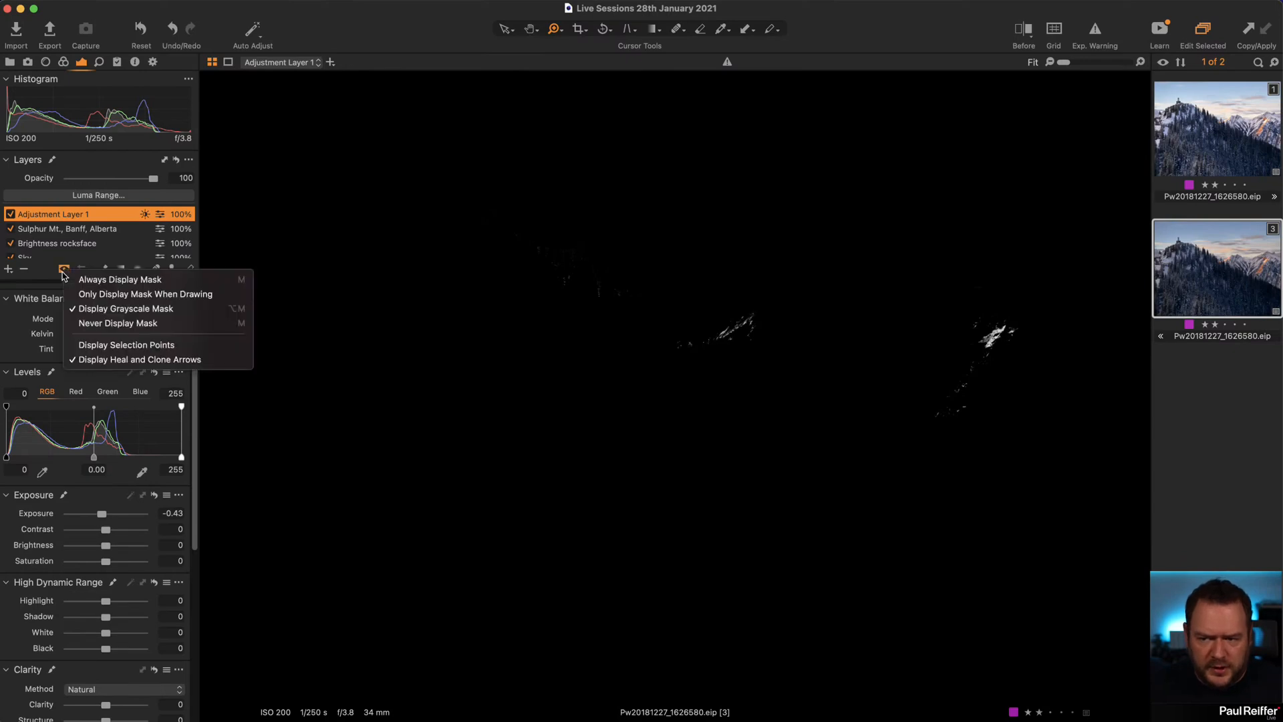
left_click(96, 322)
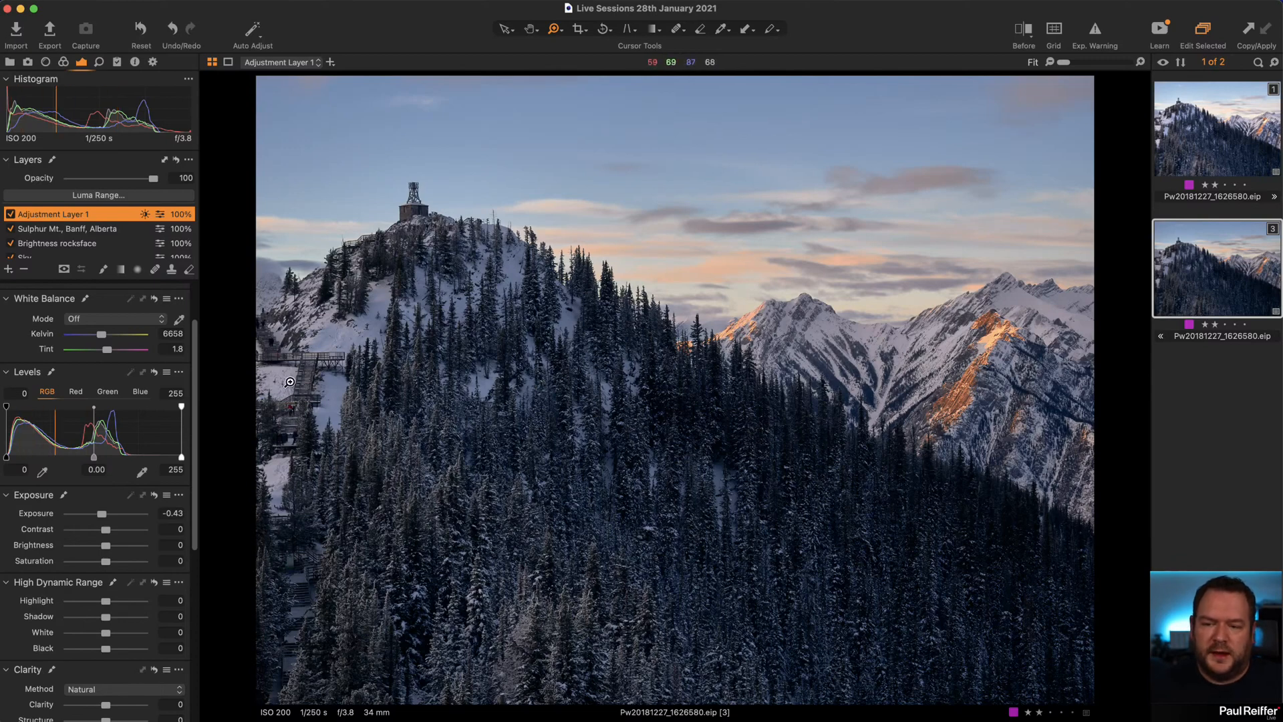
Add an empty adjustment layer for a linear gradient mask, and rename the luma-masked highlight layer as Mountain.
left_click(122, 271)
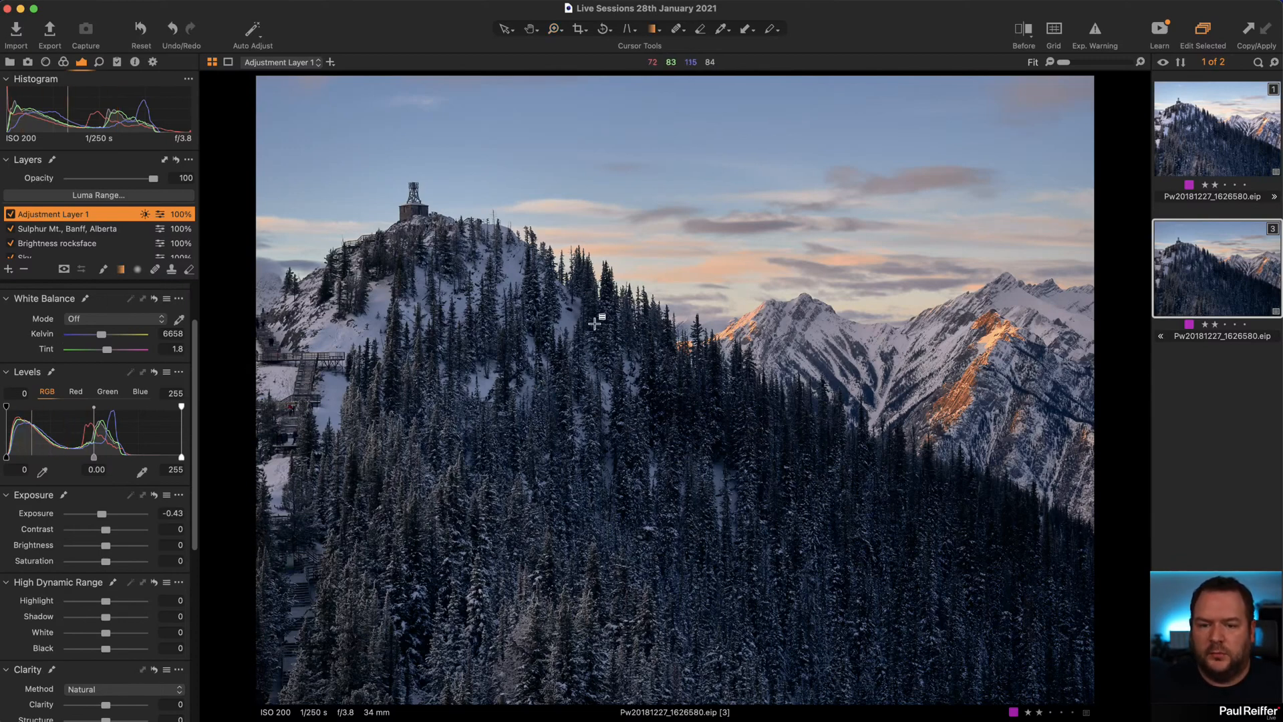
left_click(8, 269)
double_click(61, 228)
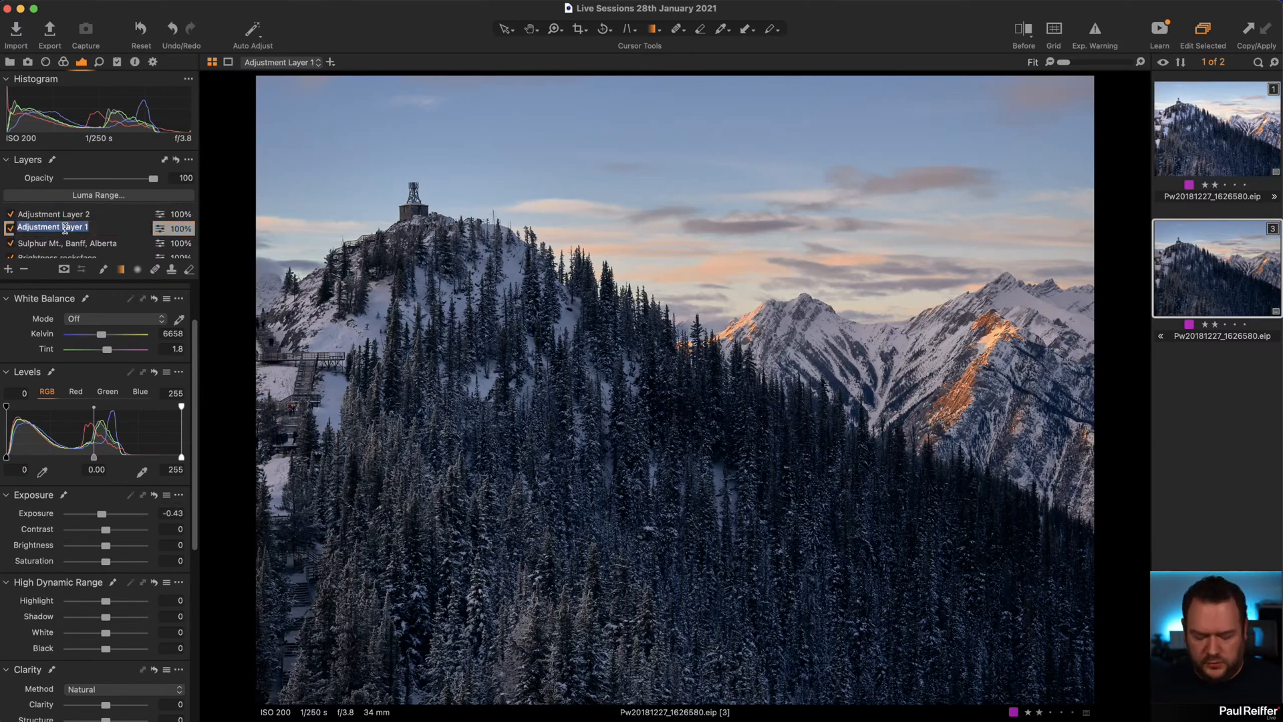
type("Mountain")
key("Return")
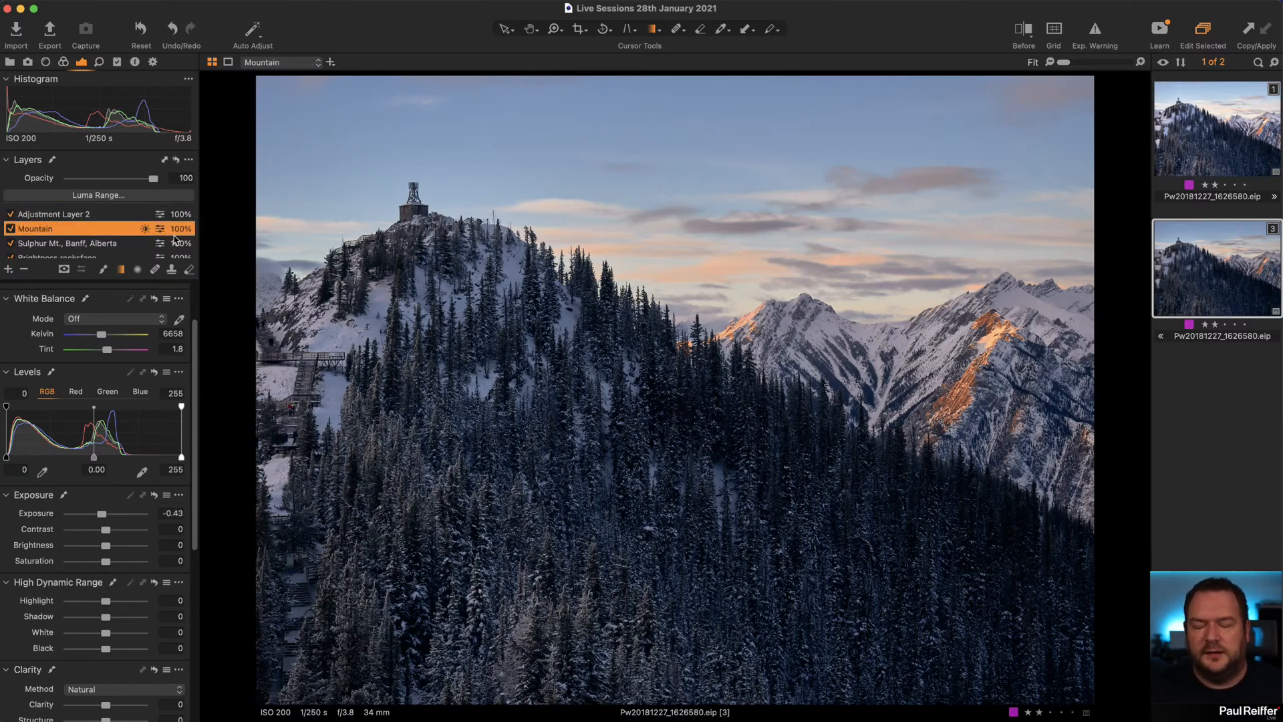
Draw a linear gradient mask on Adjustment Layer 2 covering the forest, tilted along the tree slope and moved slightly up toward the summit.
left_click(54, 214)
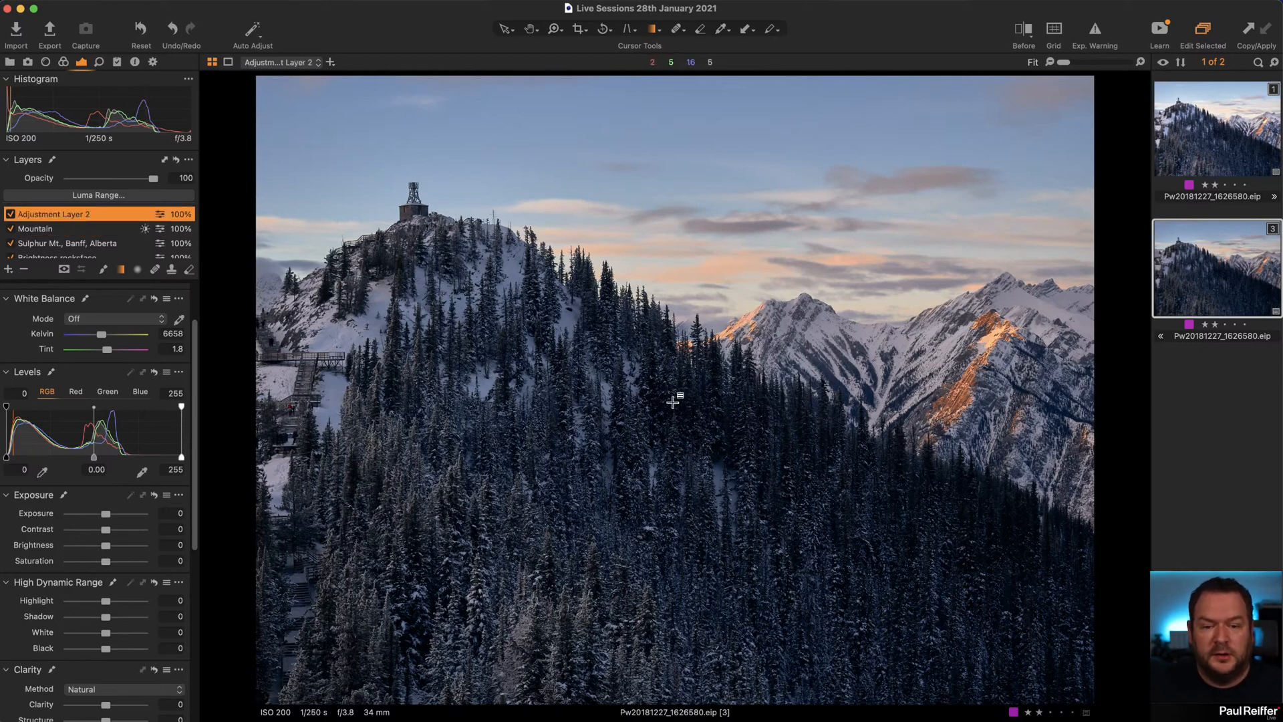
left_click_drag(671, 403, 700, 289)
left_click_drag(751, 363, 752, 377)
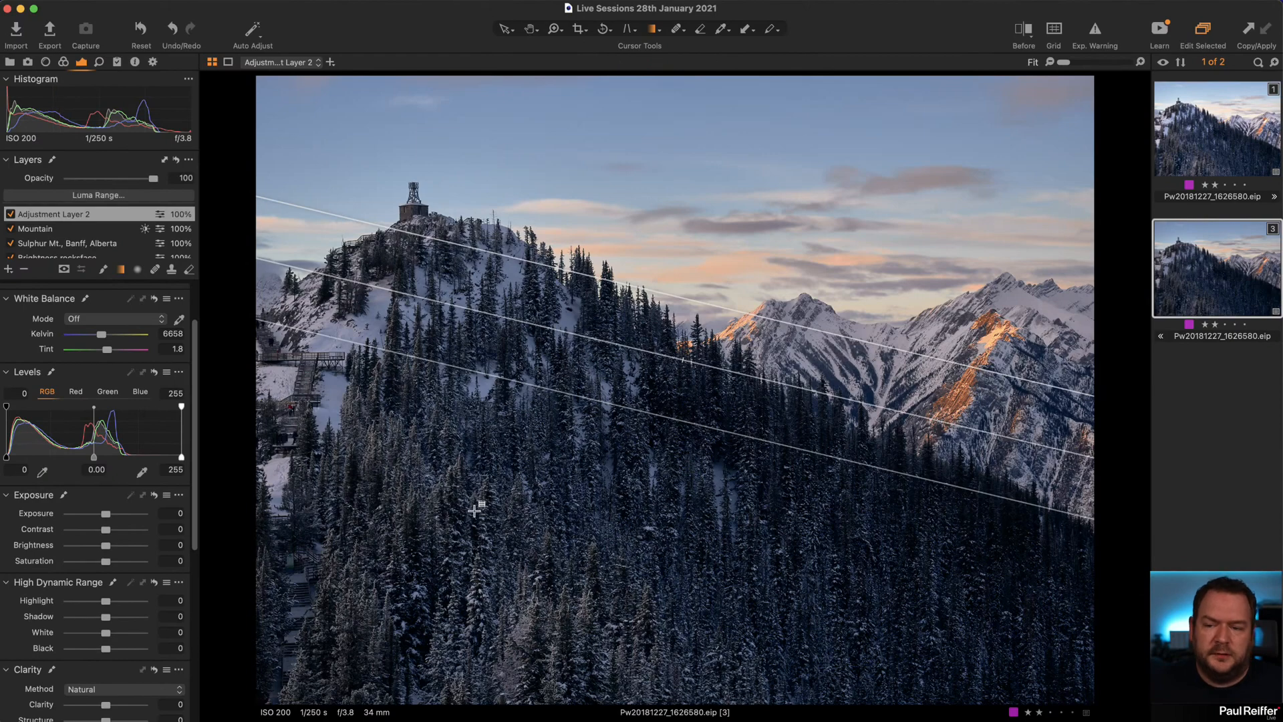
key("m")
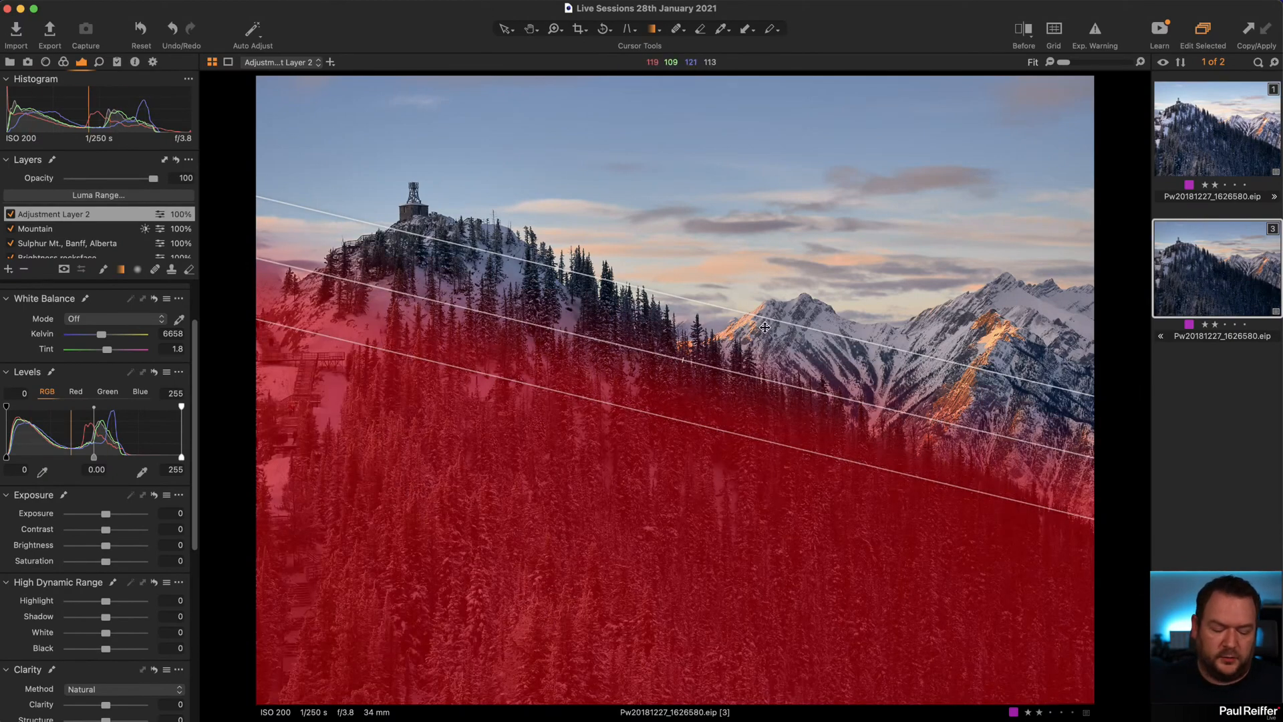
left_click_drag(738, 335, 735, 312)
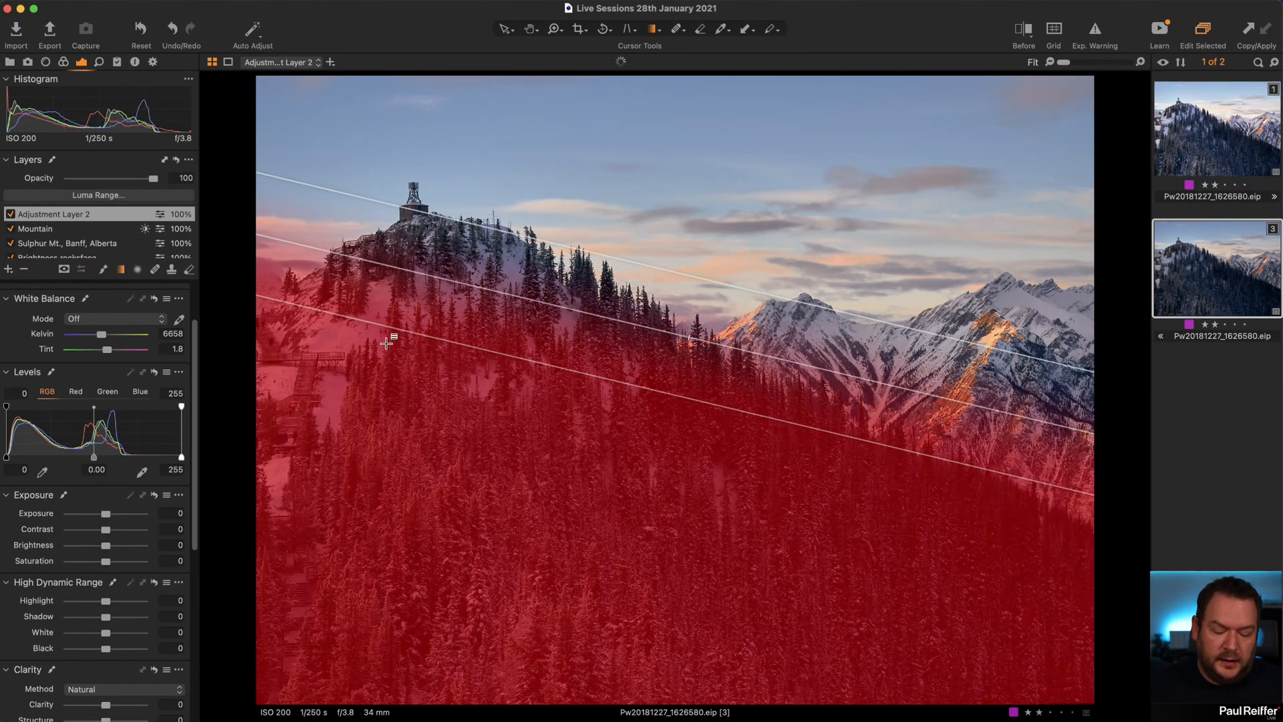
key("m")
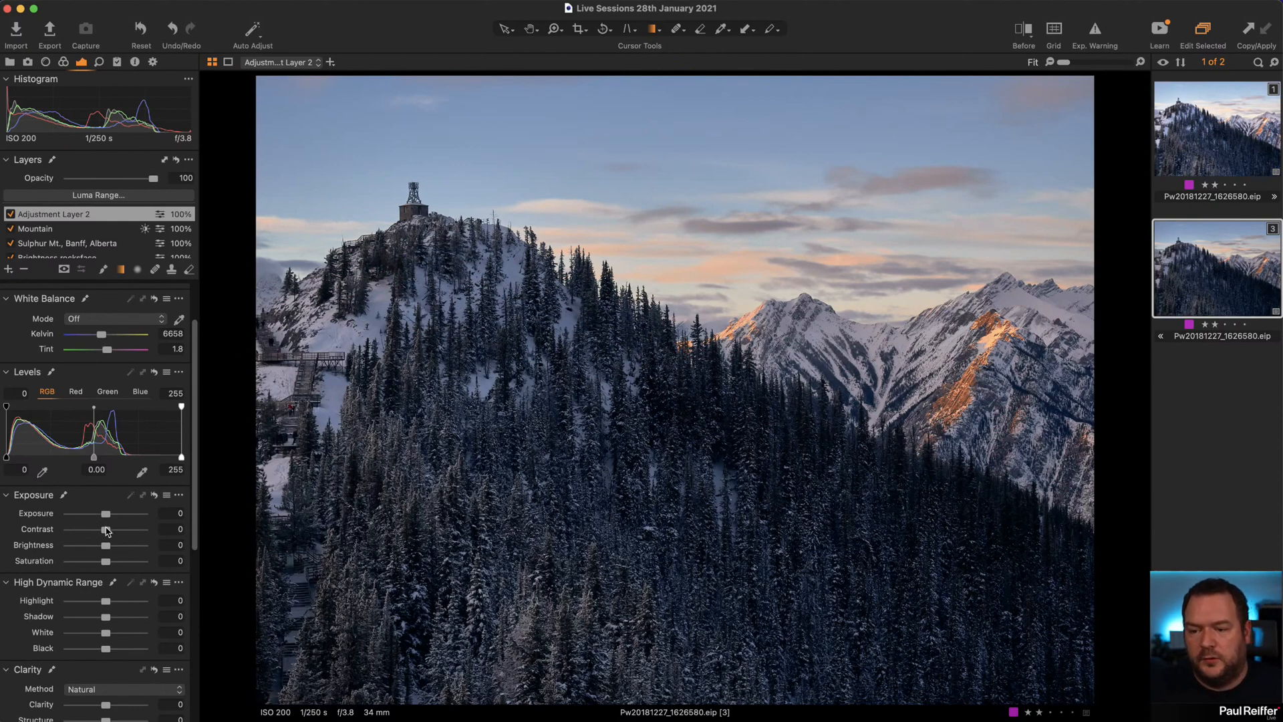
Set the forest gradient layer's contrast to 13 and brightness to 16, and compare the result with the original variant.
left_click_drag(107, 530, 119, 549)
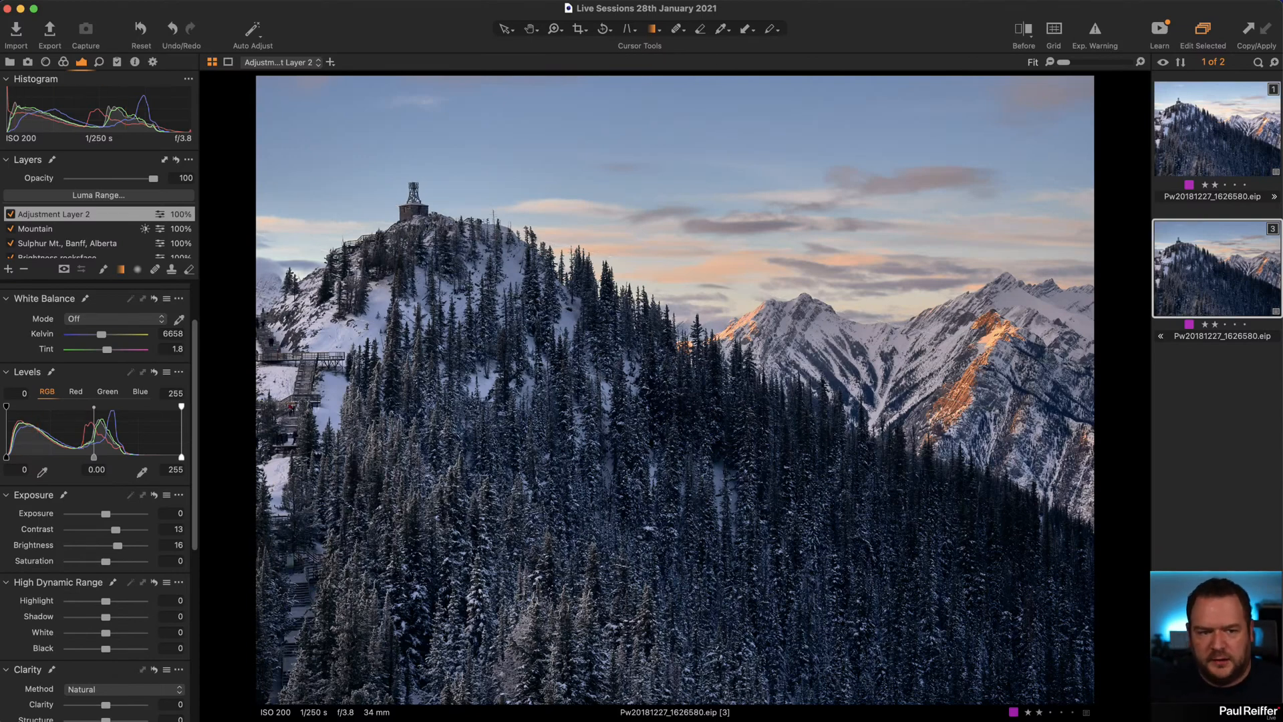
left_click(1217, 156)
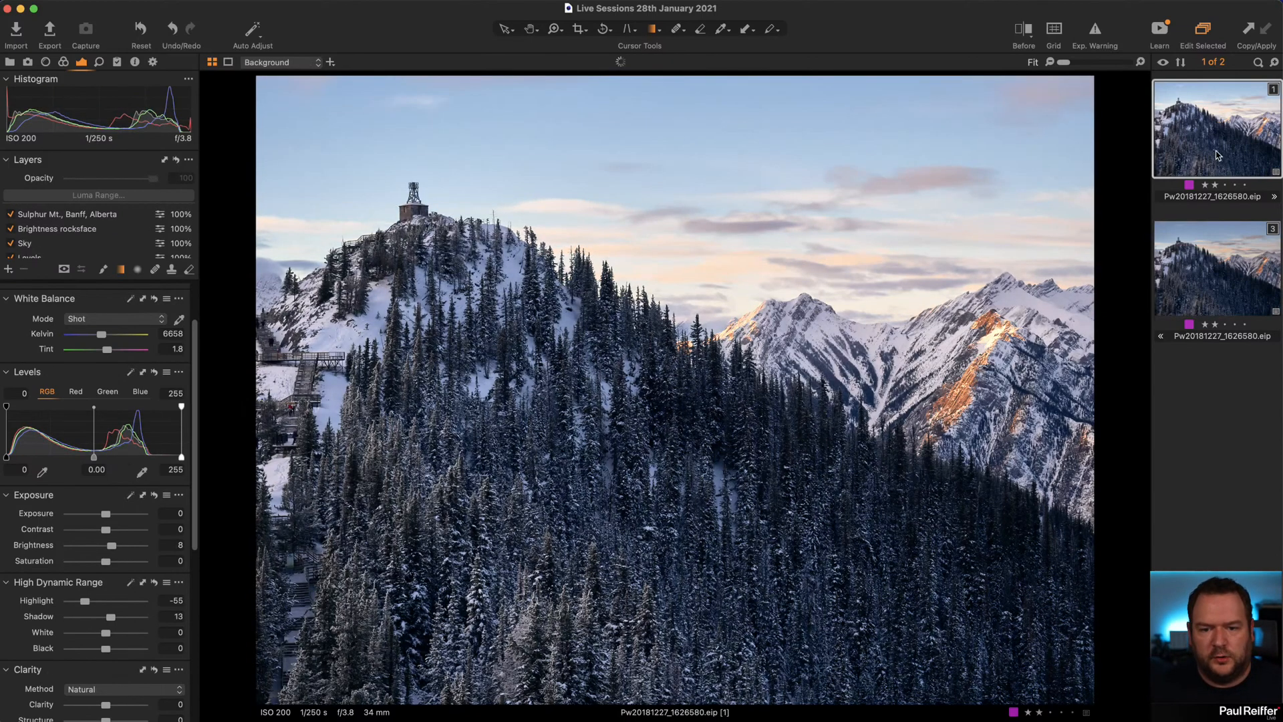
left_click(1207, 287)
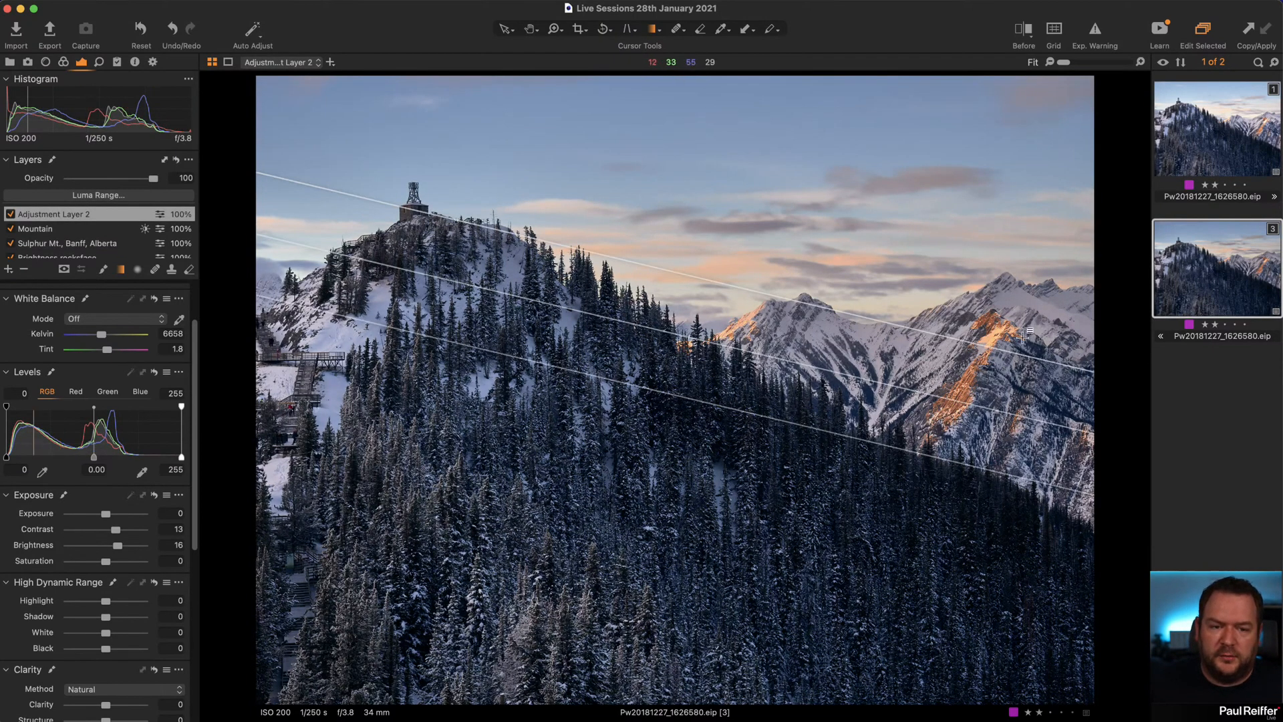
Compare the sunlit ridge at 200% between the original and edited variants, individually and side by side.
key("z")
left_click(967, 359)
left_click(966, 359)
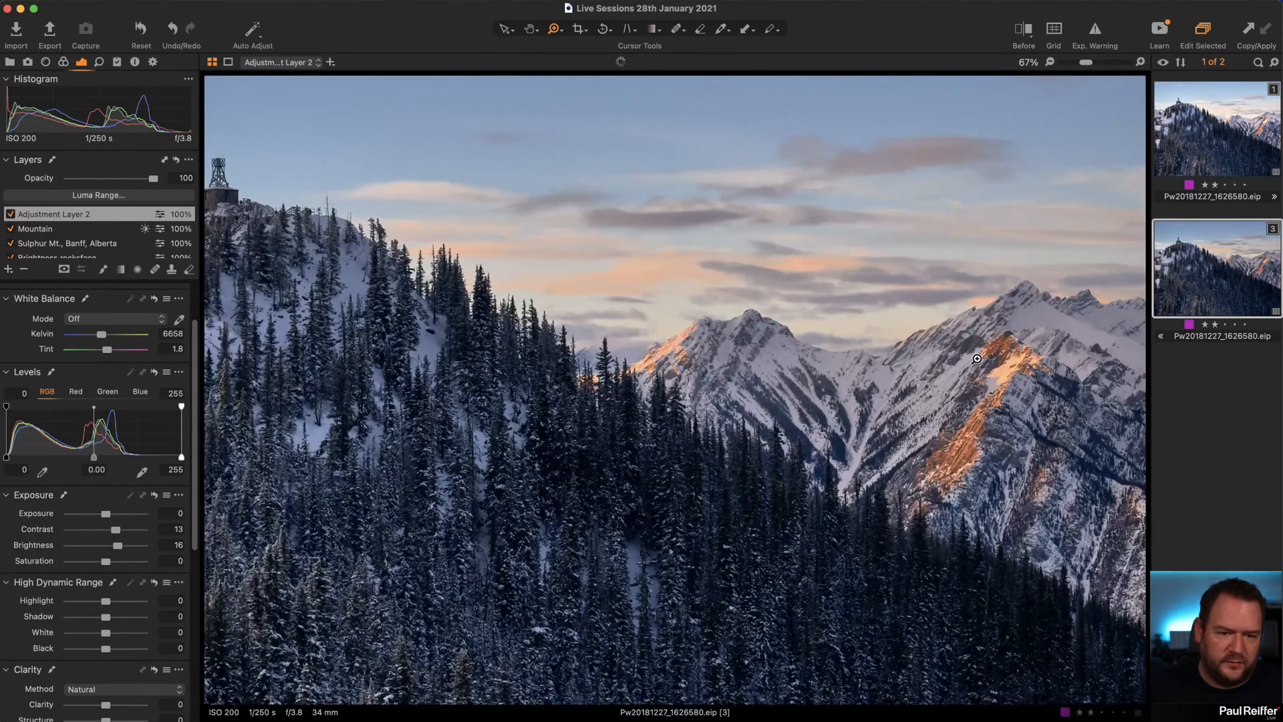
left_click(973, 423)
left_click(920, 417)
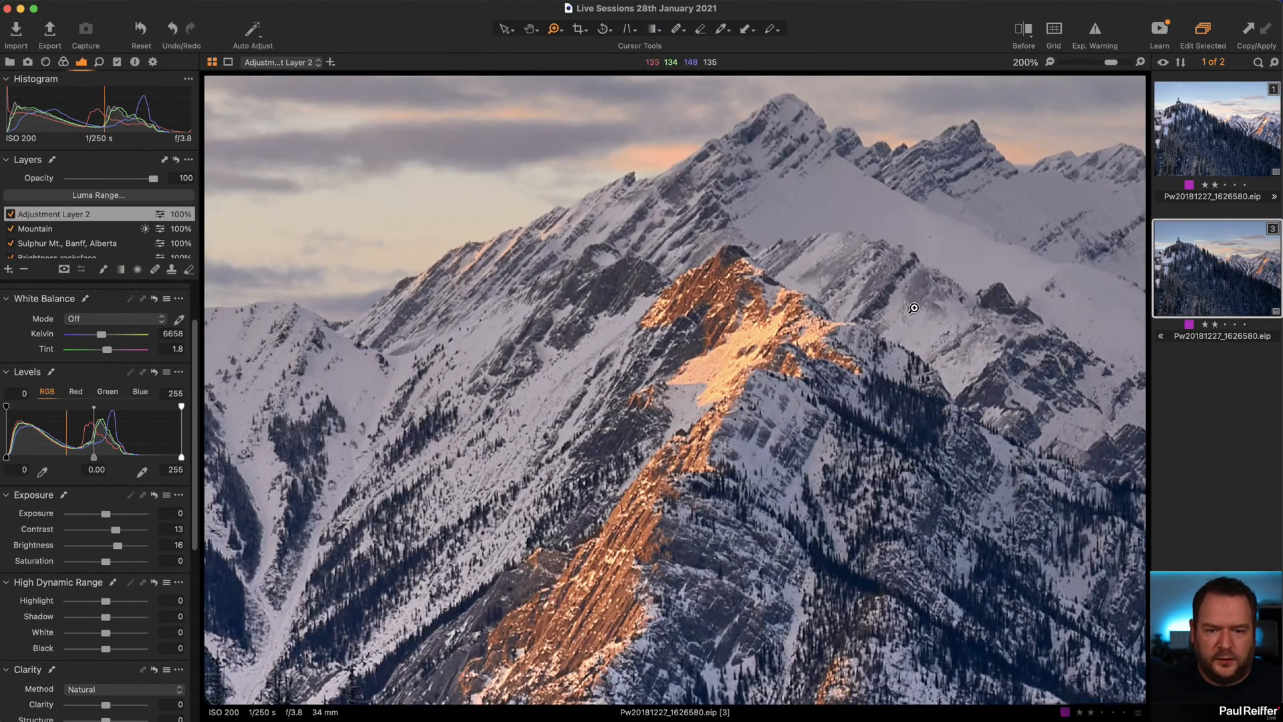
left_click(1208, 144)
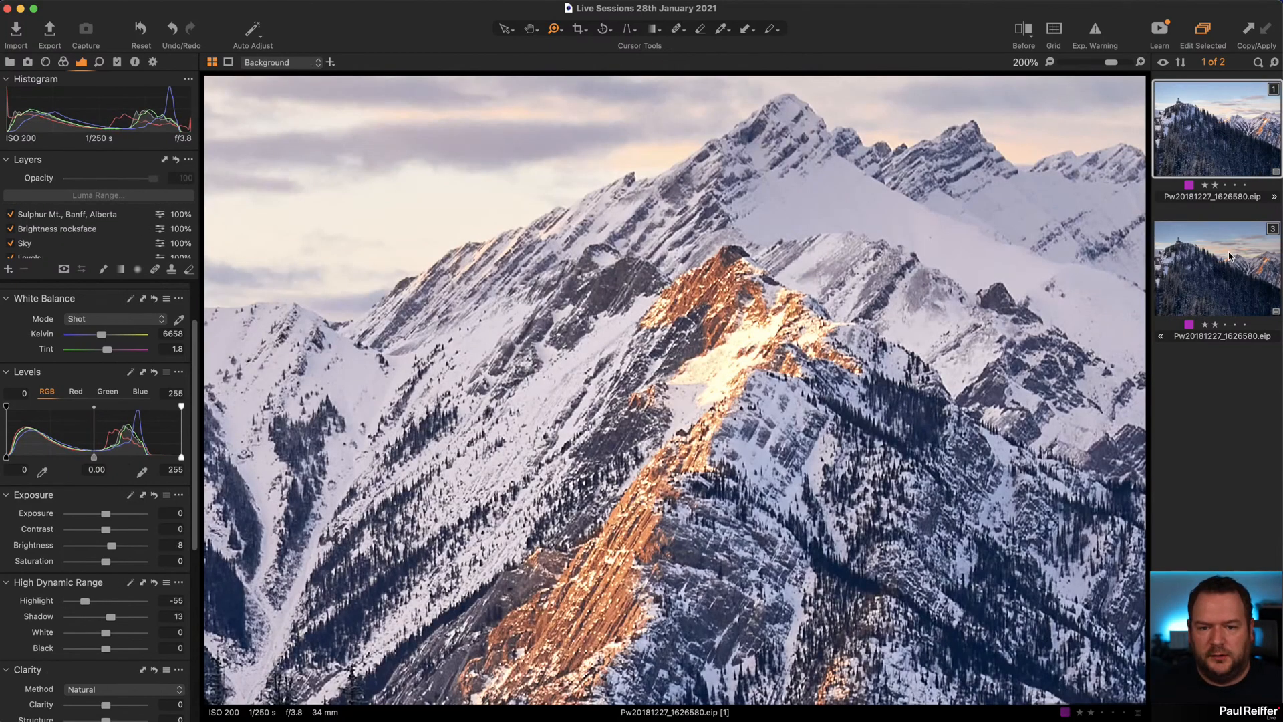
left_click(1207, 295)
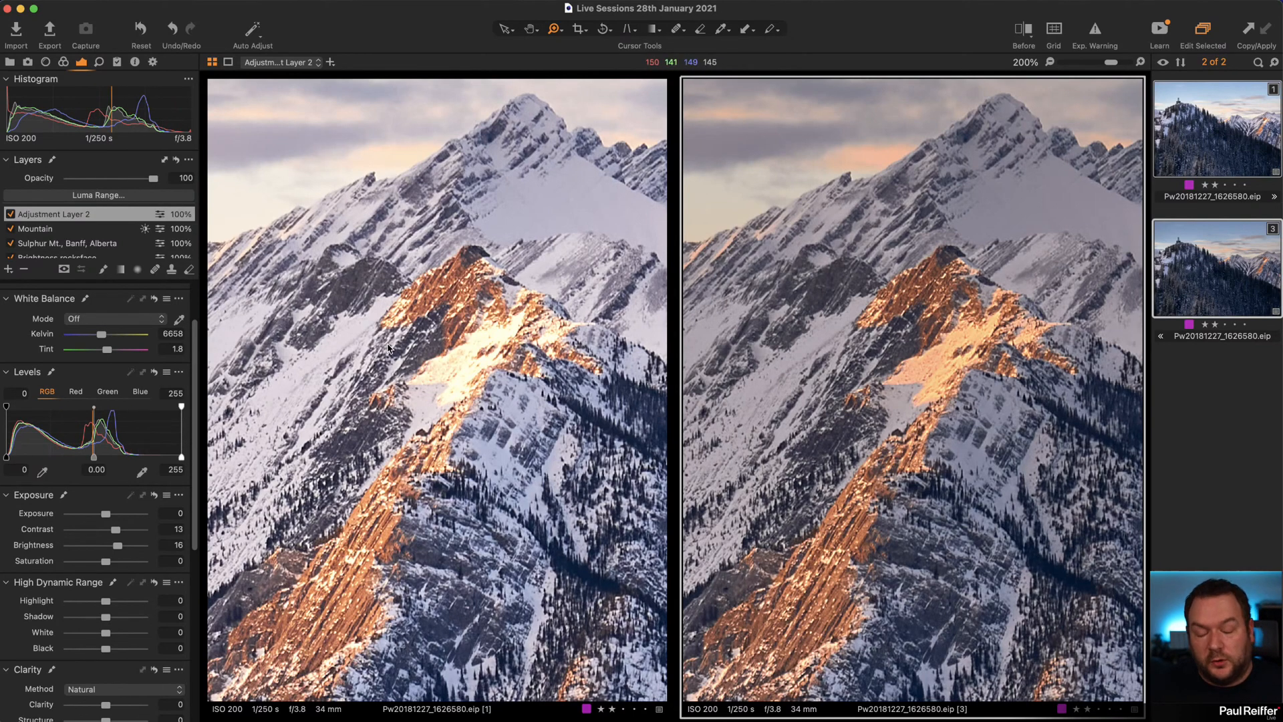
Crop the edited variant to a full-width 1x2 panorama, shifted down to trim the upper sky, and compare it with the original variant.
left_click(1174, 393)
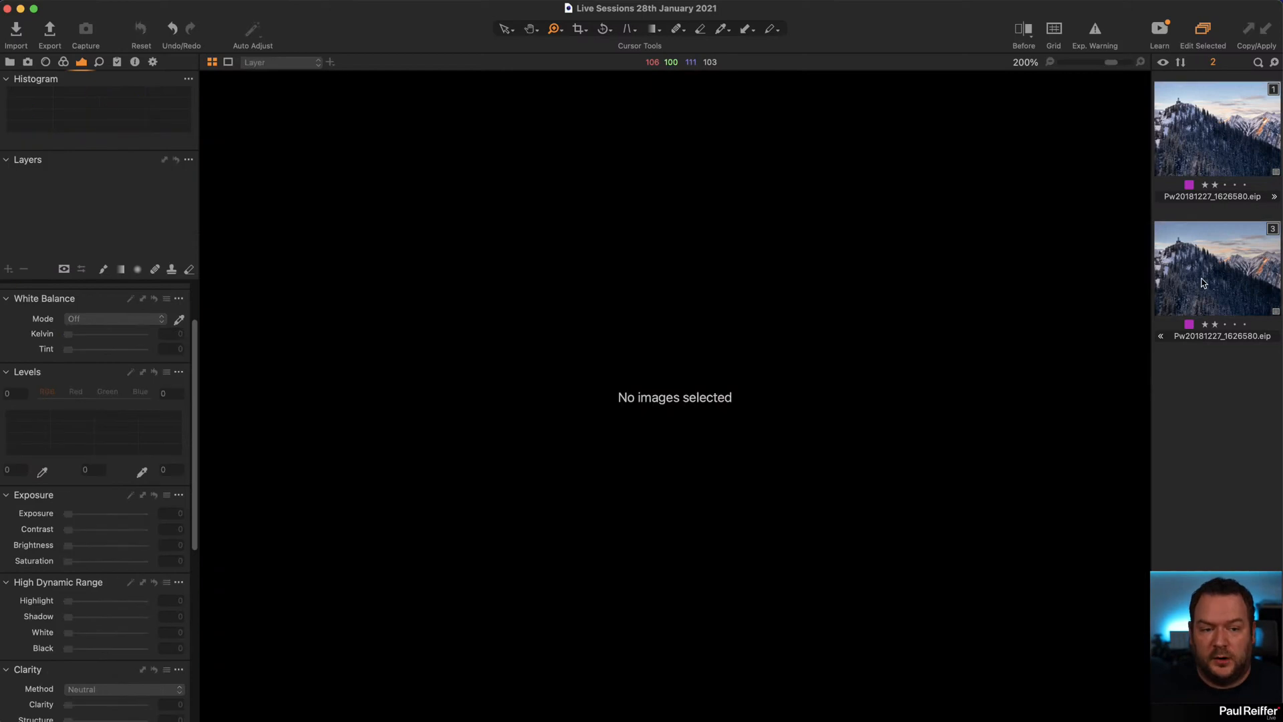
left_click(1203, 275)
scroll(665, 402, "down", 5)
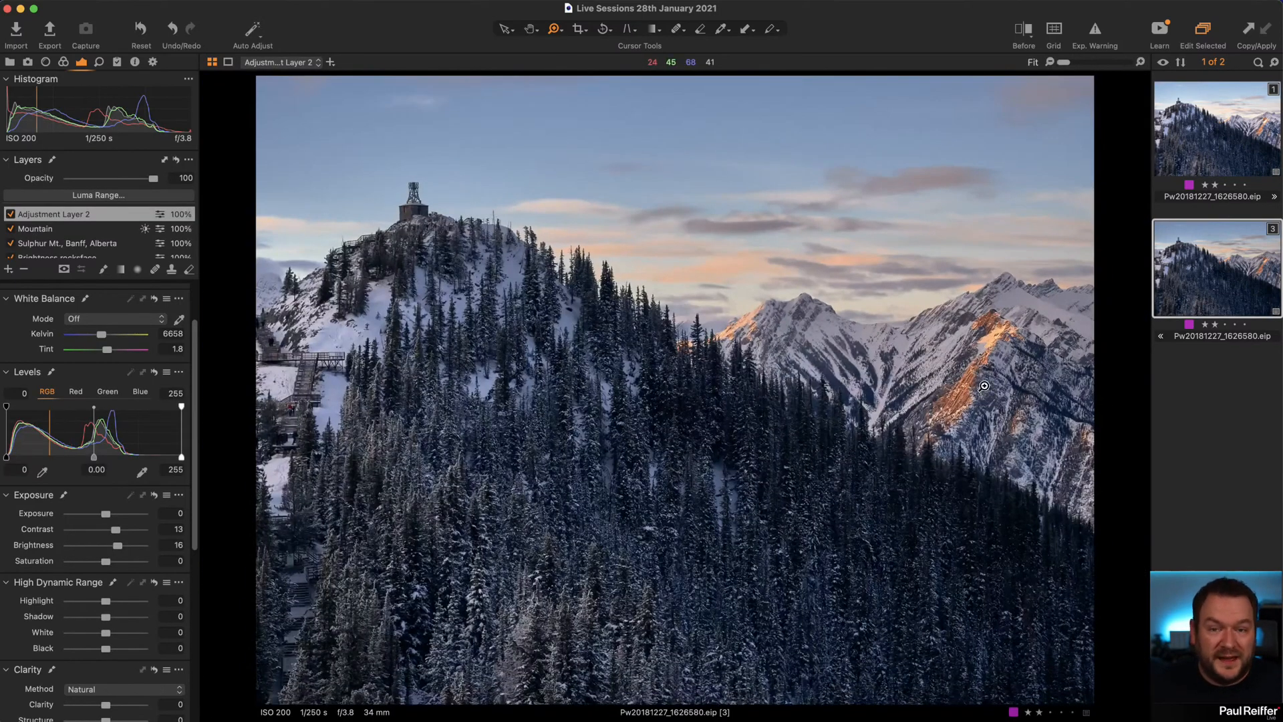
left_click(579, 31)
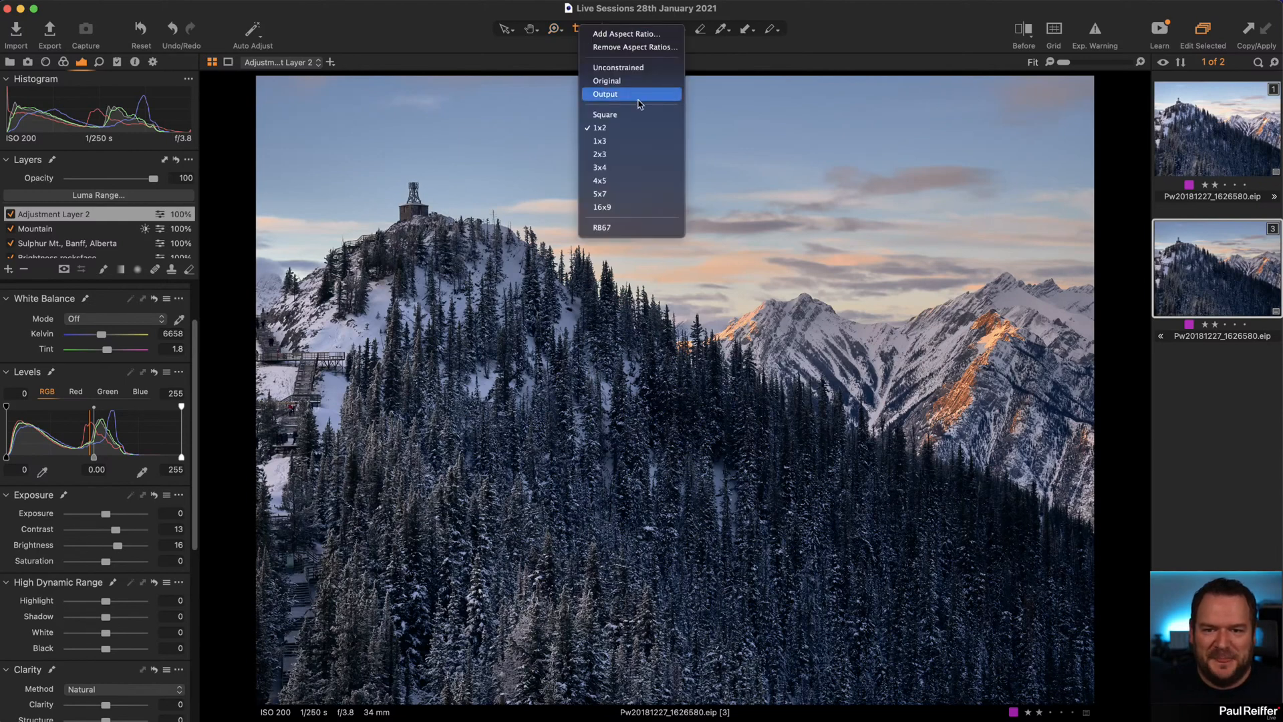
left_click(588, 128)
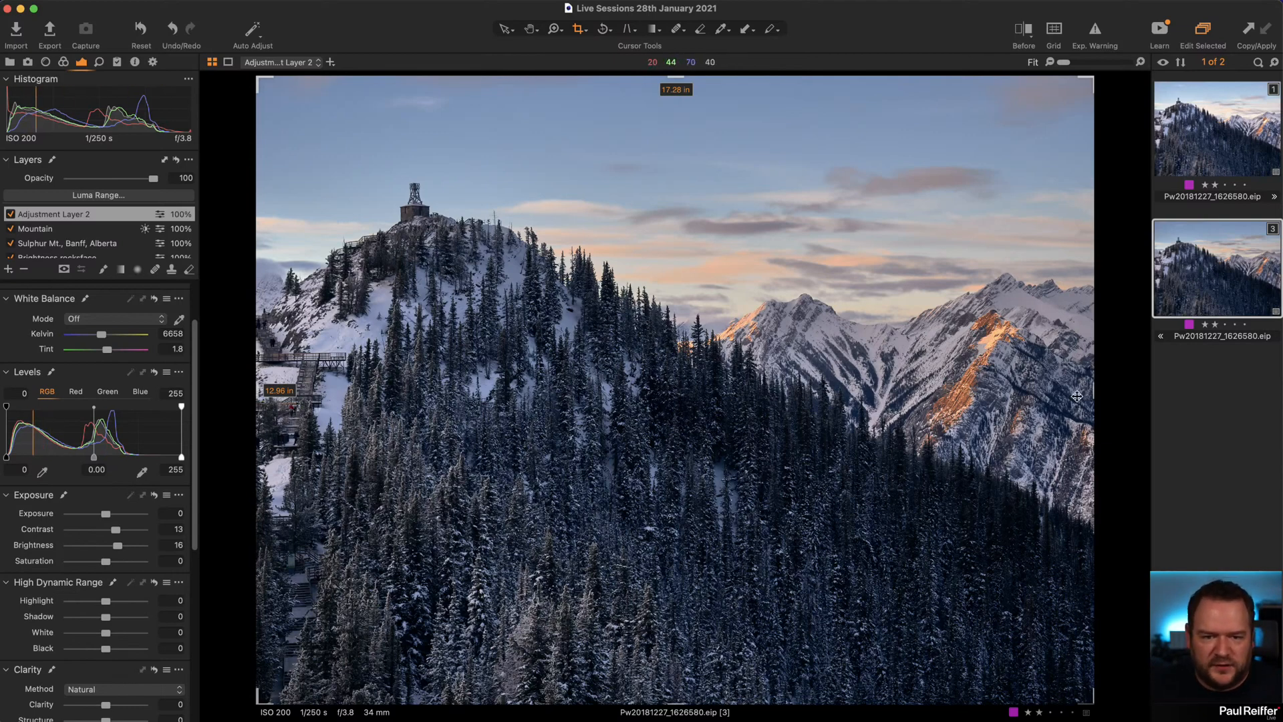
left_click_drag(1091, 701, 1131, 618)
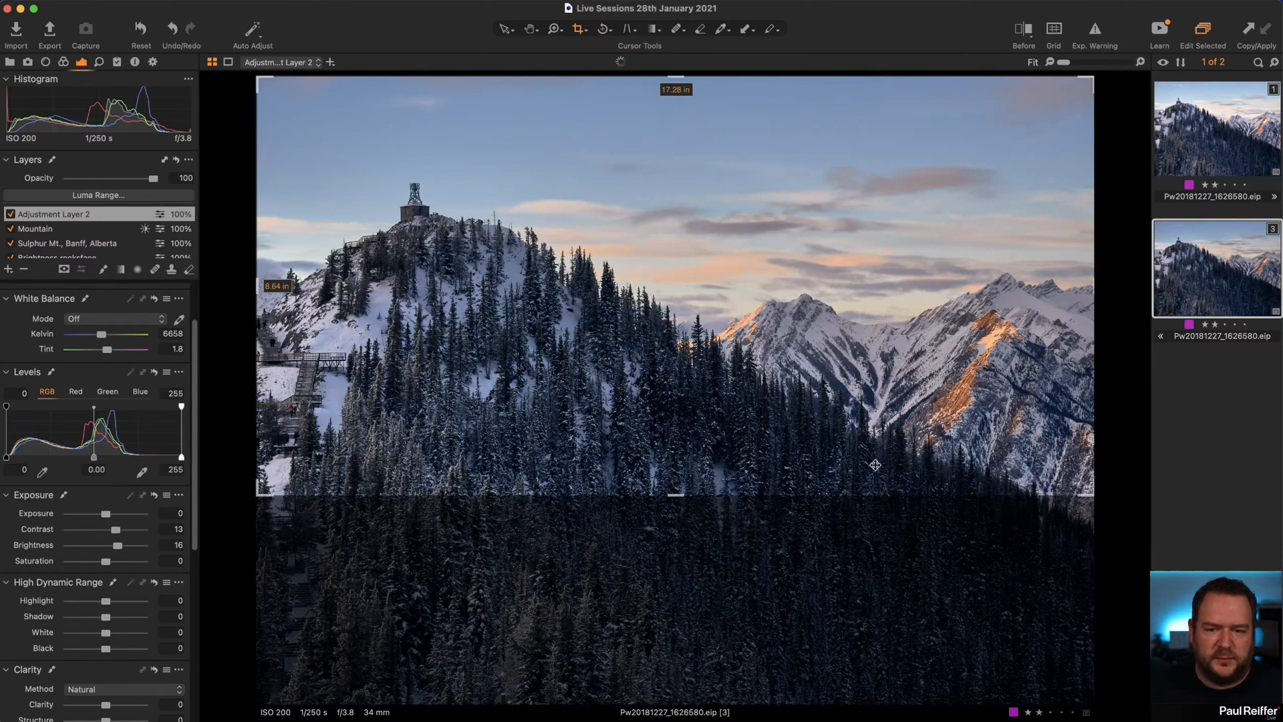
left_click_drag(805, 363, 805, 412)
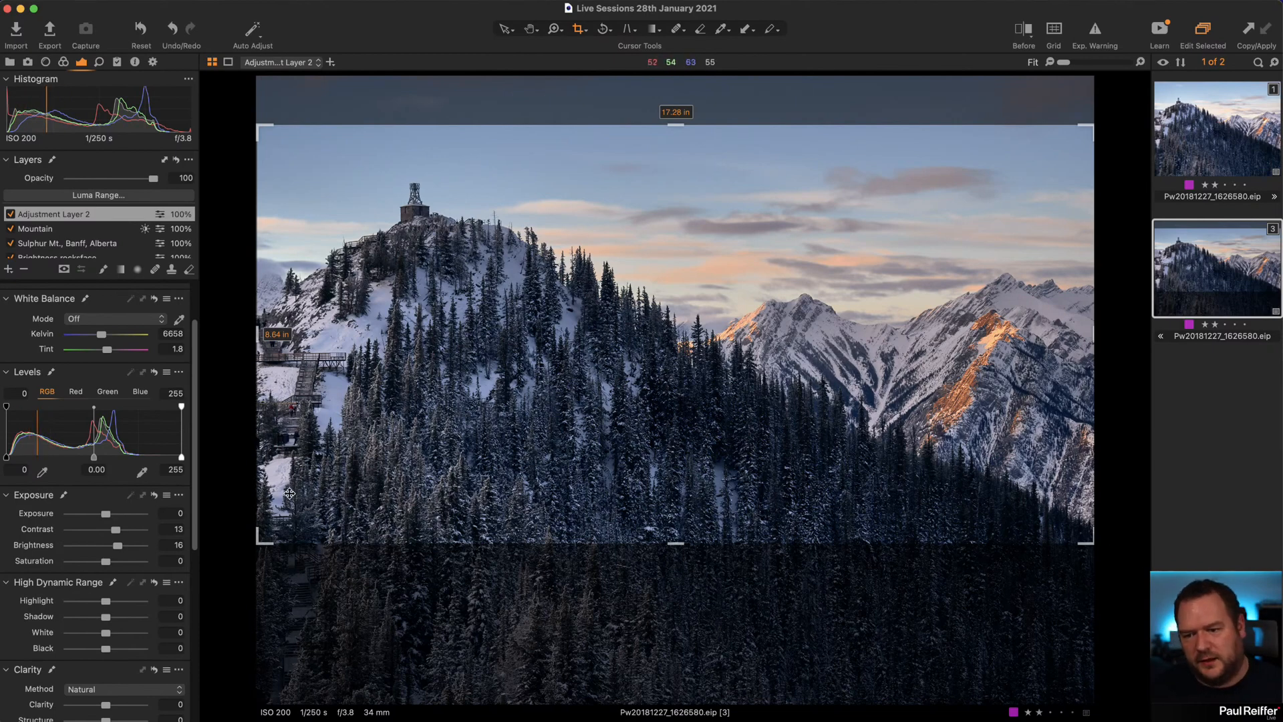
left_click(505, 29)
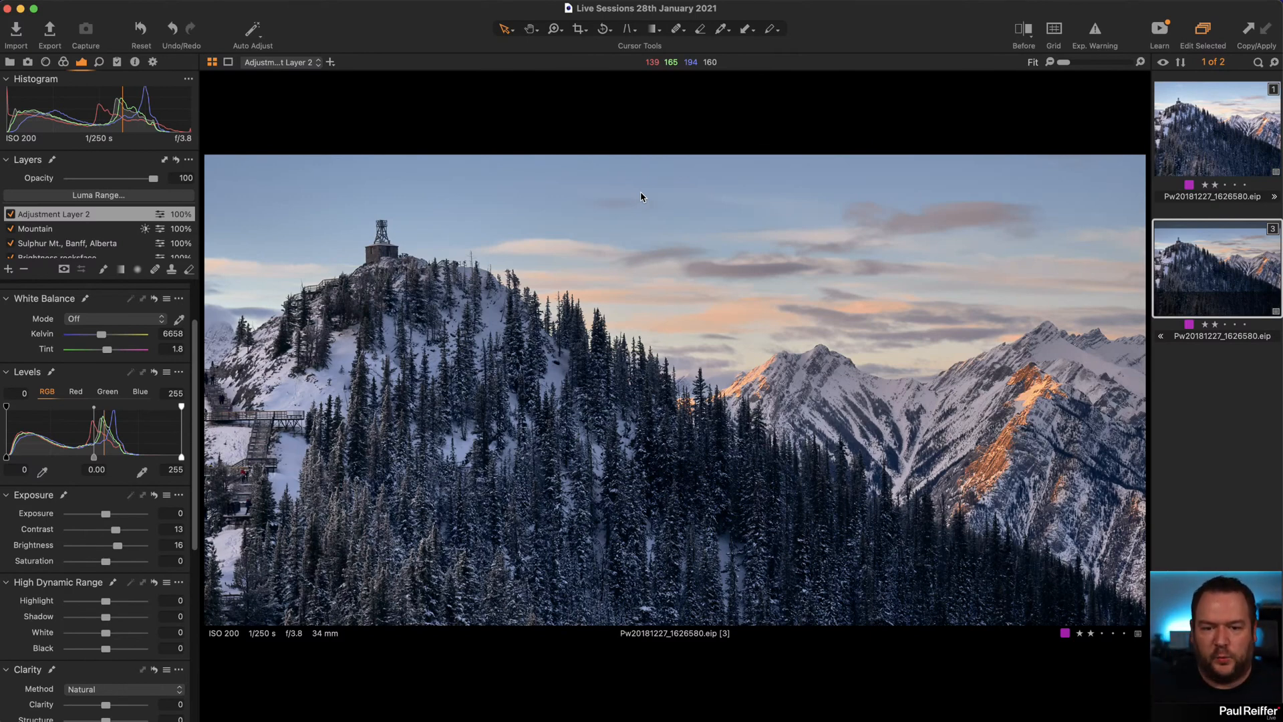
left_click(1218, 143)
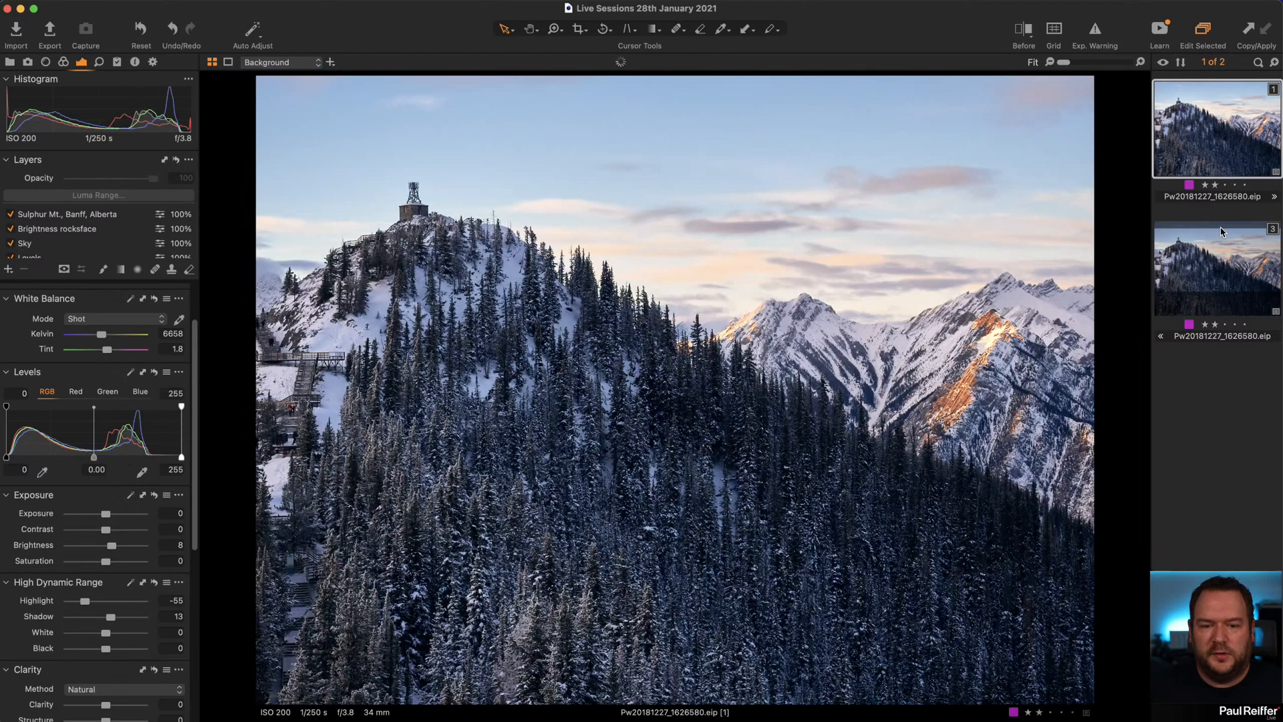
left_click(1224, 265)
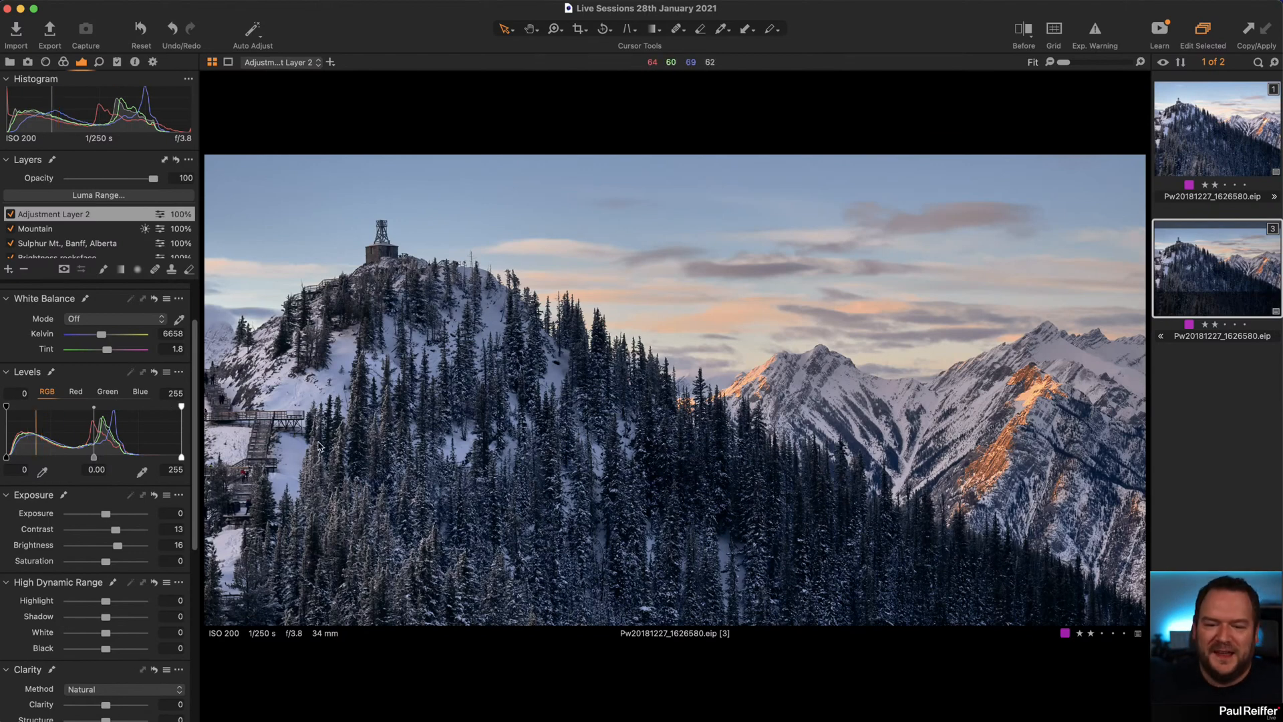
Check the forest gradient mask on Adjustment Layer 2, set its Clarity to 42, and compare the trees with and without it.
key("m")
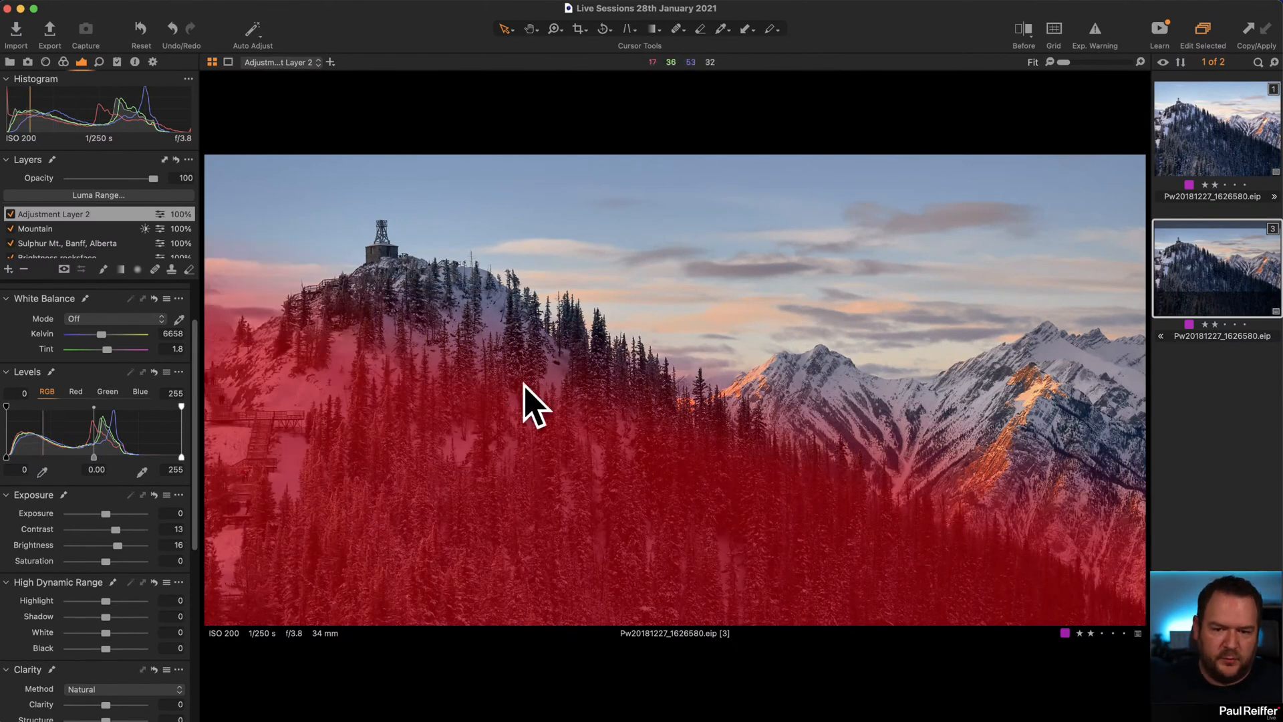
key("m")
scroll(67, 535, "down", 2)
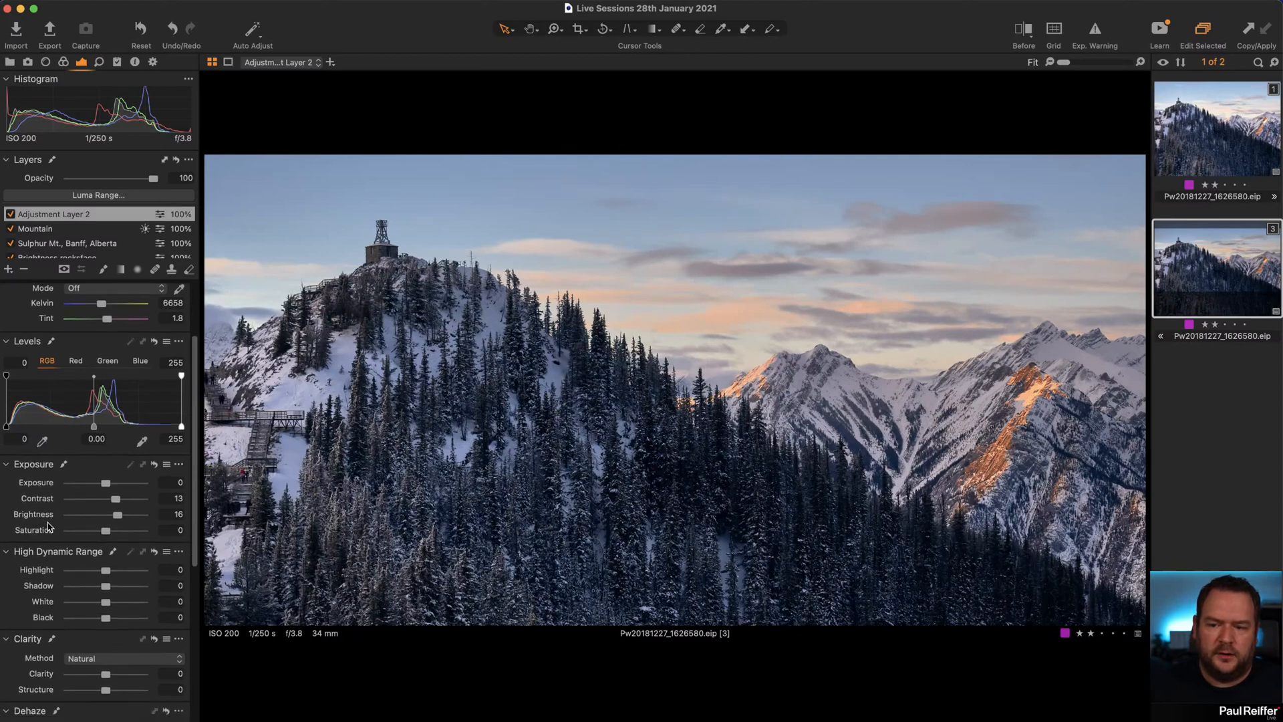
left_click(122, 674)
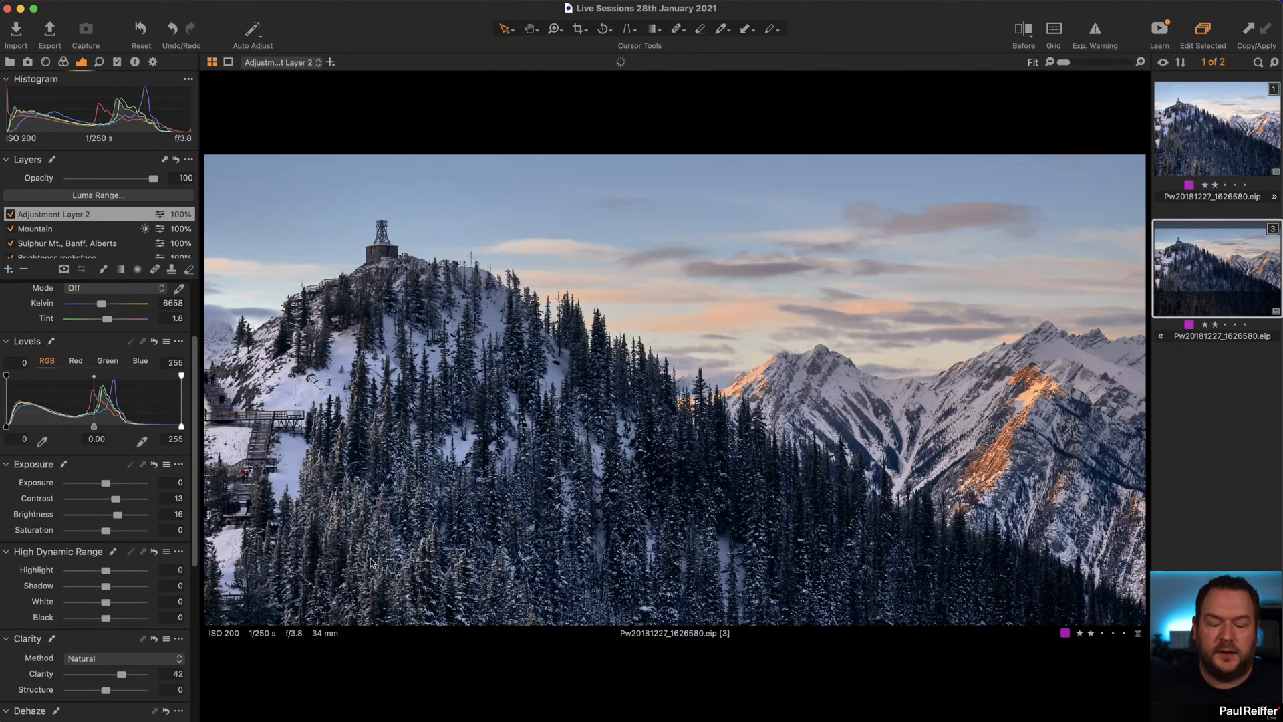
left_click(154, 640)
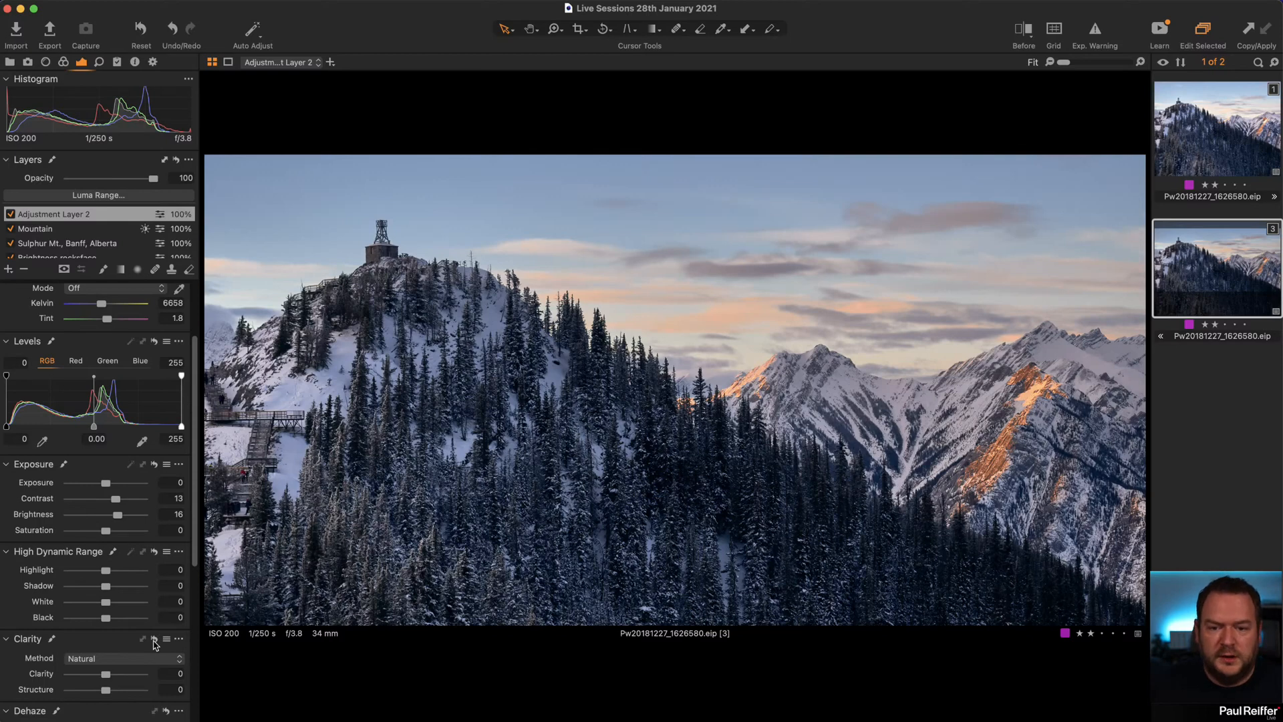
left_click(154, 640)
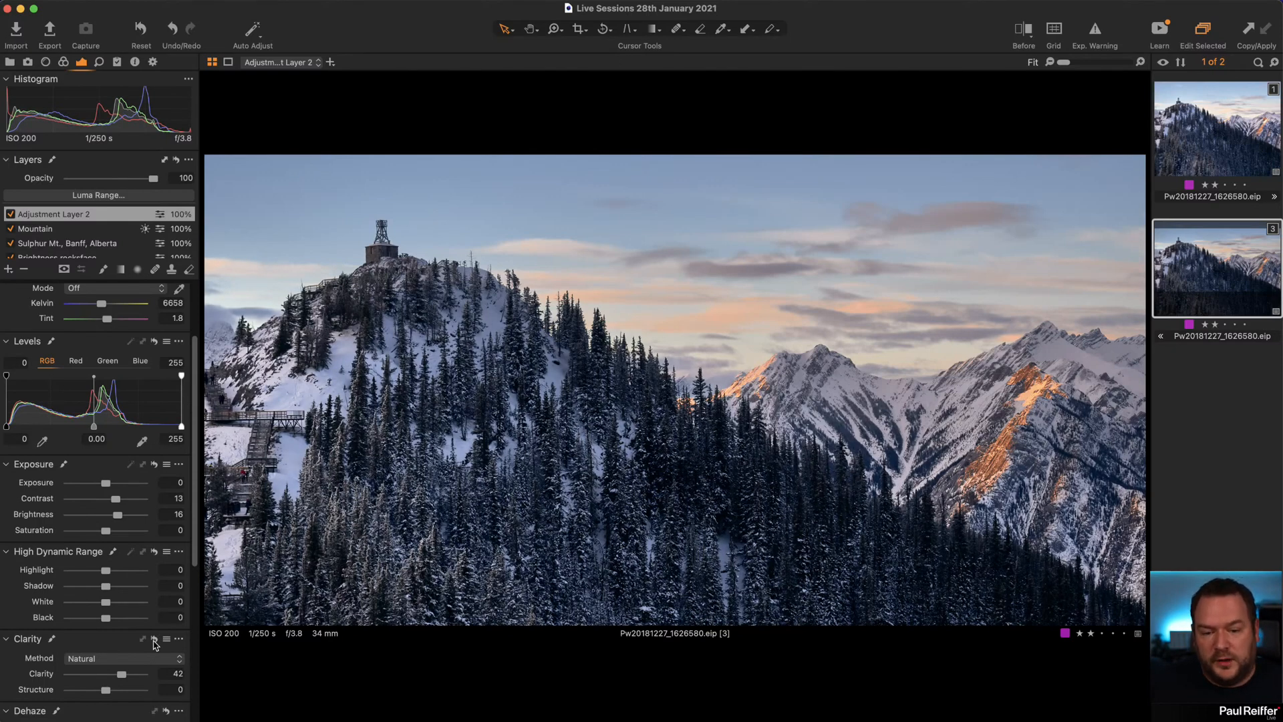
left_click(155, 639)
left_click(154, 640)
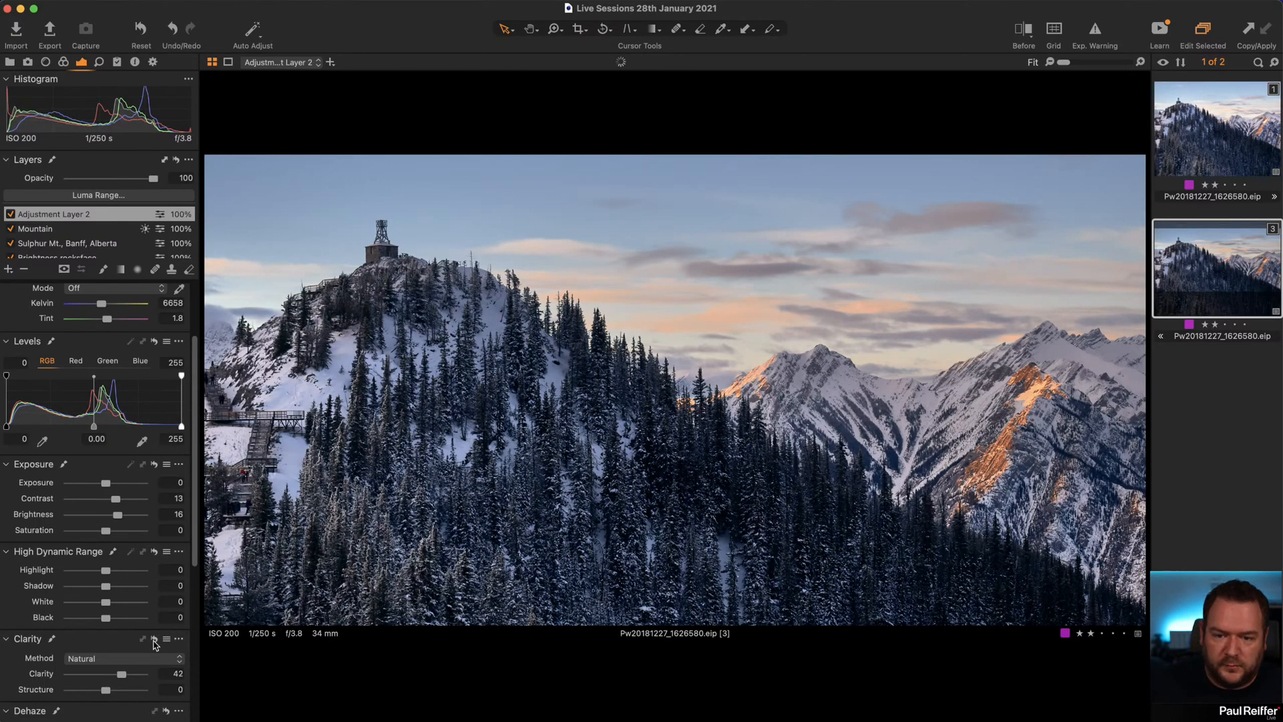
left_click(155, 639)
left_click(155, 640)
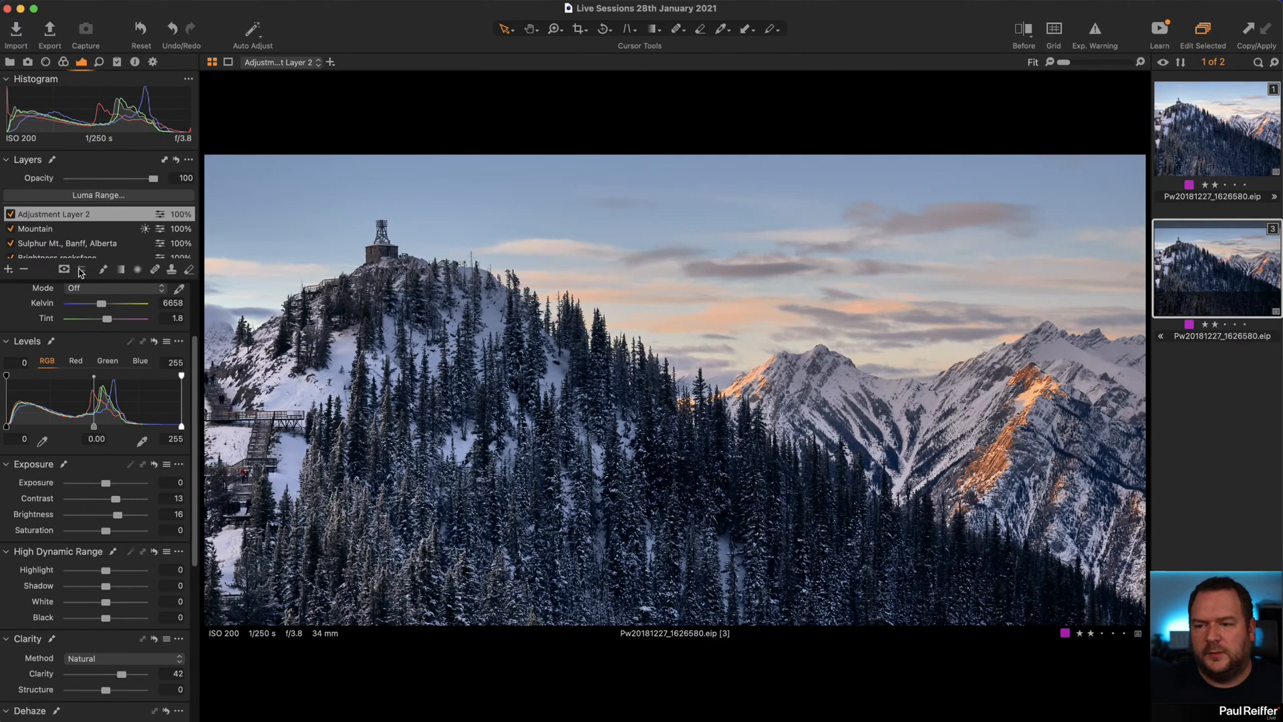
Add an empty adjustment layer named Sky, and rename the forest gradient layer as Foreground Pop.
left_click(8, 269)
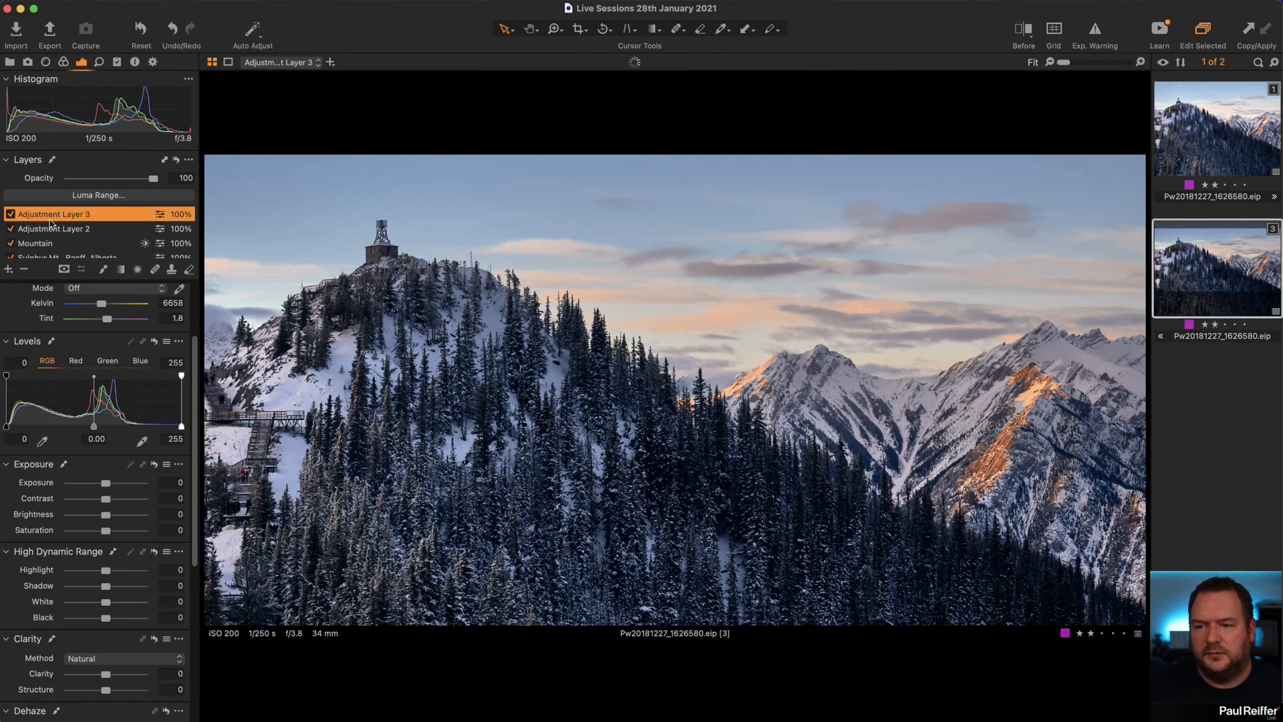
double_click(53, 228)
type("Foreground Pop")
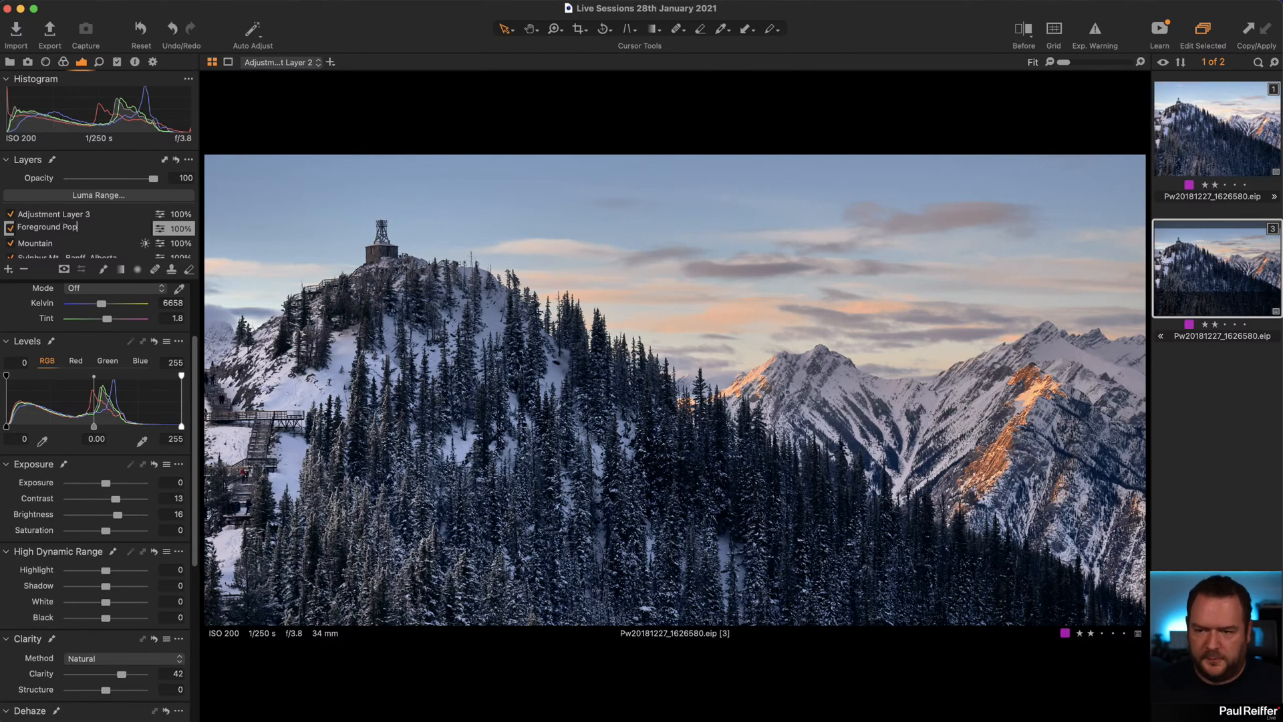
key("Return")
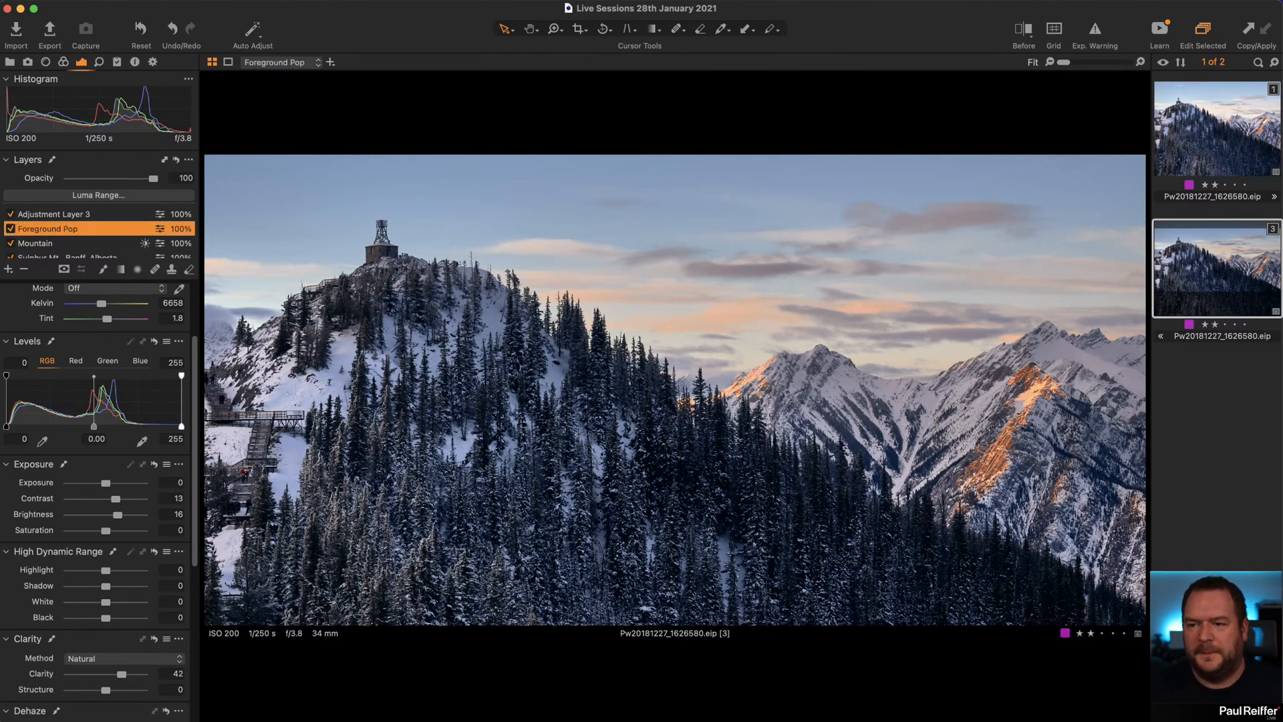
left_click(42, 215)
double_click(42, 215)
type("Sky")
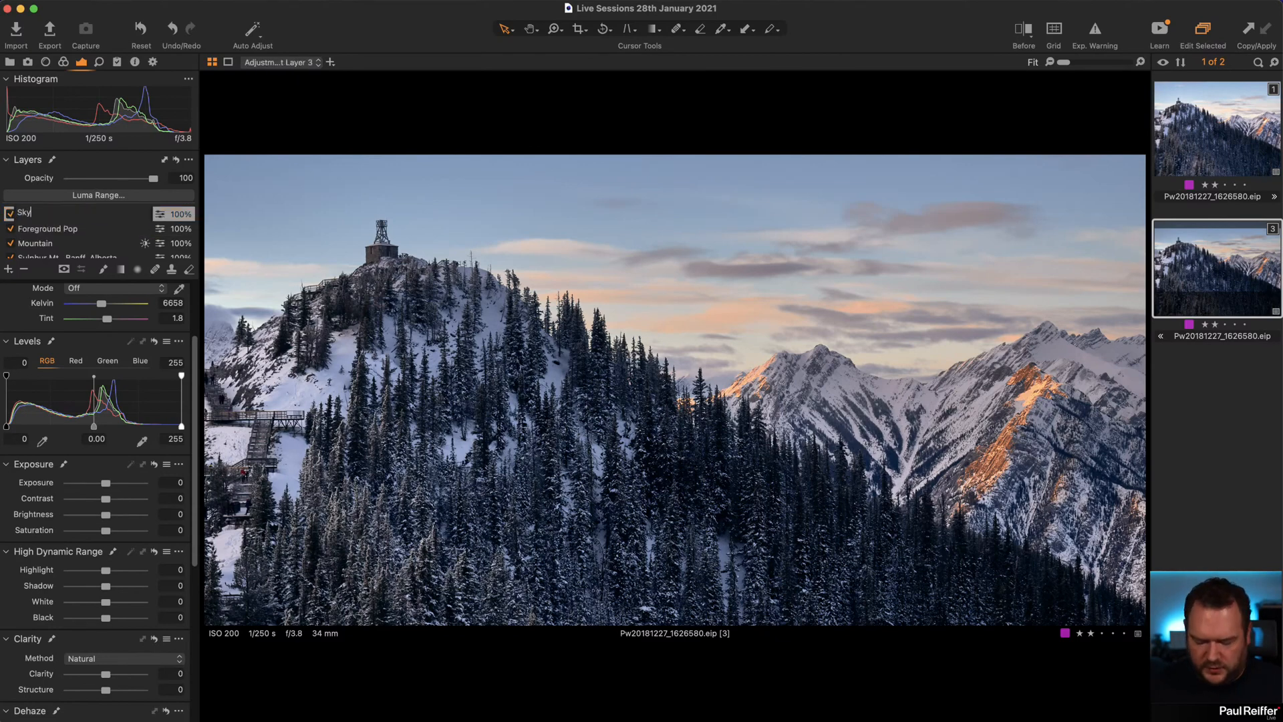
key("Return")
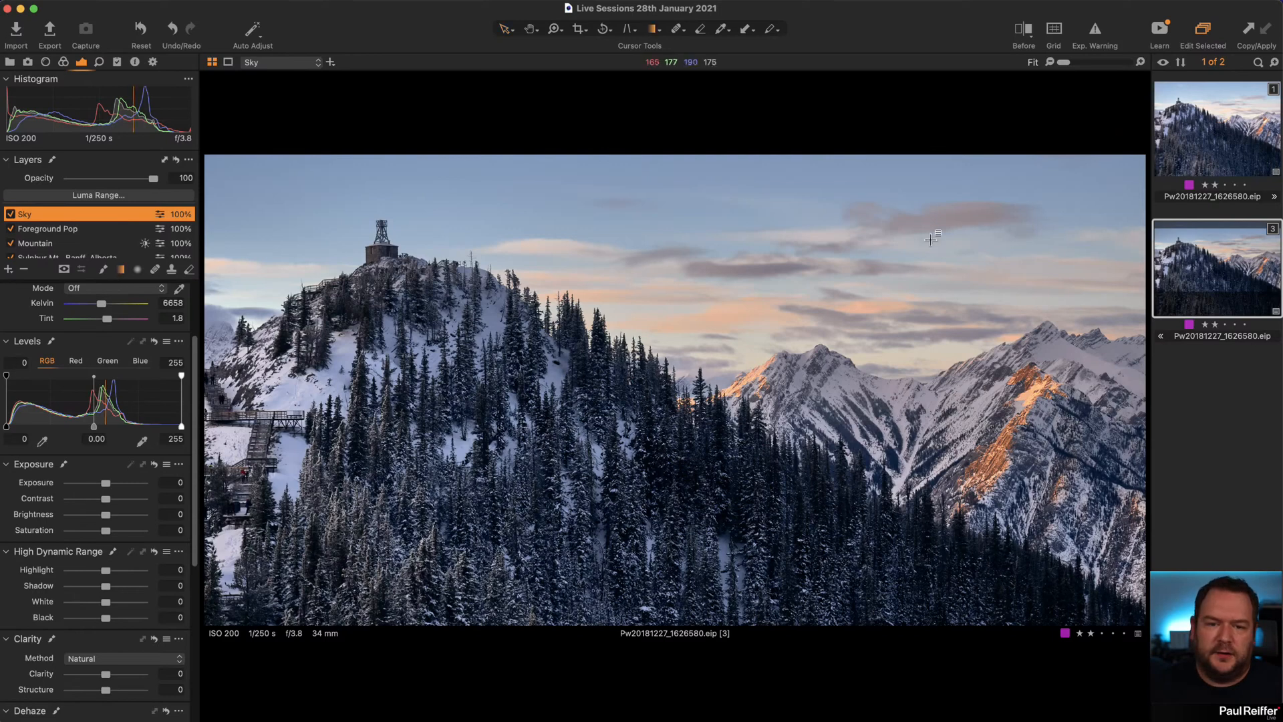
Draw a linear gradient mask on the Sky layer, tilted along the tree slope and shifted up toward the sky's upper-right corner.
left_click(120, 270)
left_click_drag(847, 194, 770, 441)
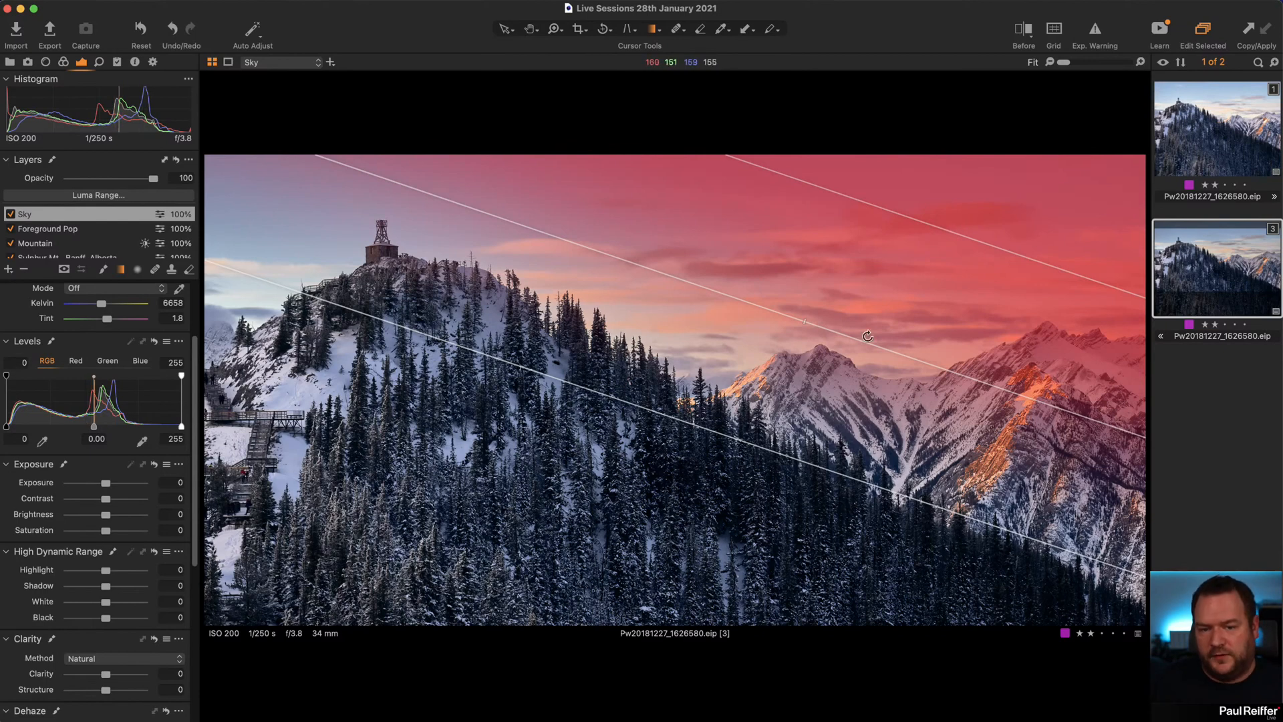
left_click_drag(968, 314, 1018, 207)
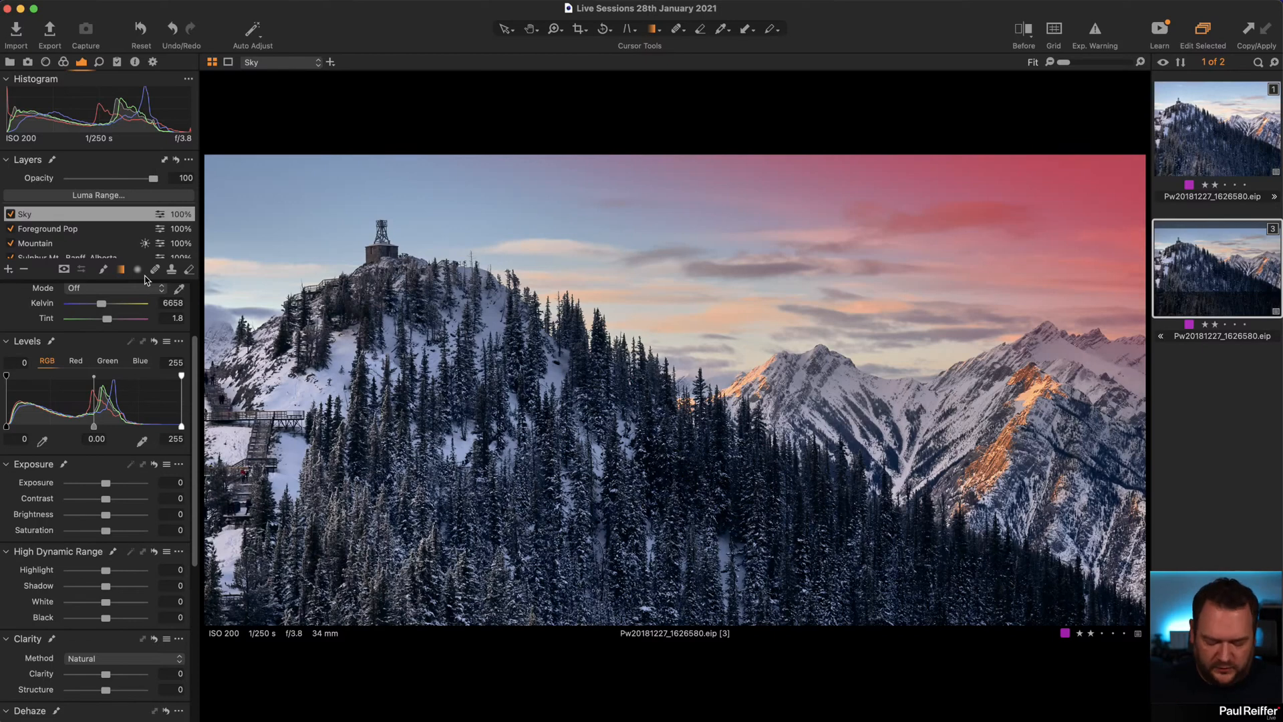
Hide the mask overlay and set the Sky layer's Exposure to -0.15 and Clarity to 63.
key("m")
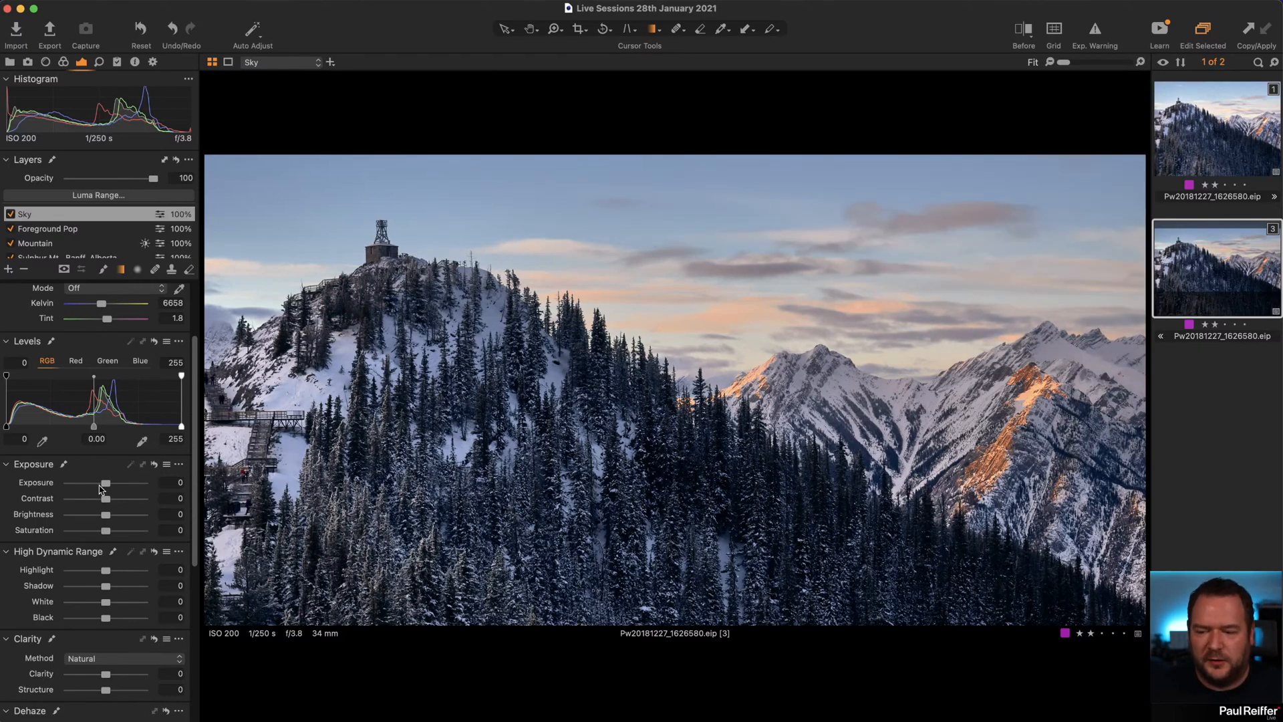
left_click_drag(107, 486, 105, 486)
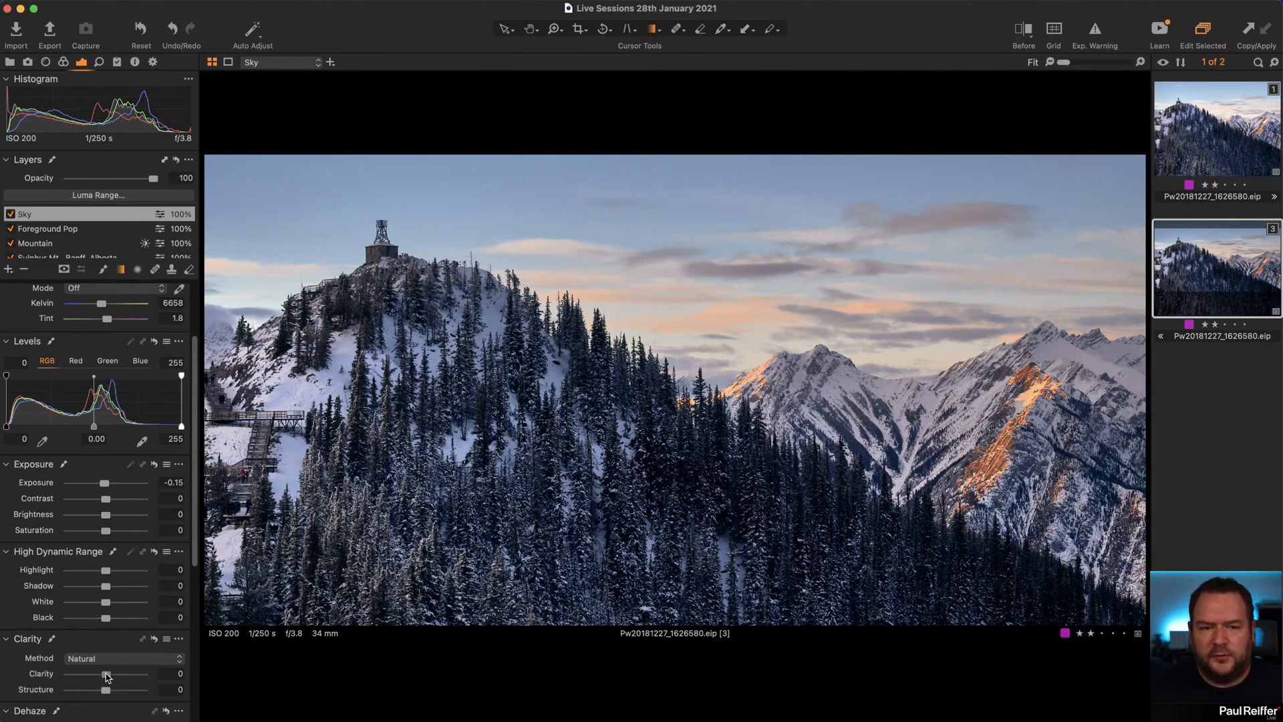
left_click_drag(107, 676, 131, 679)
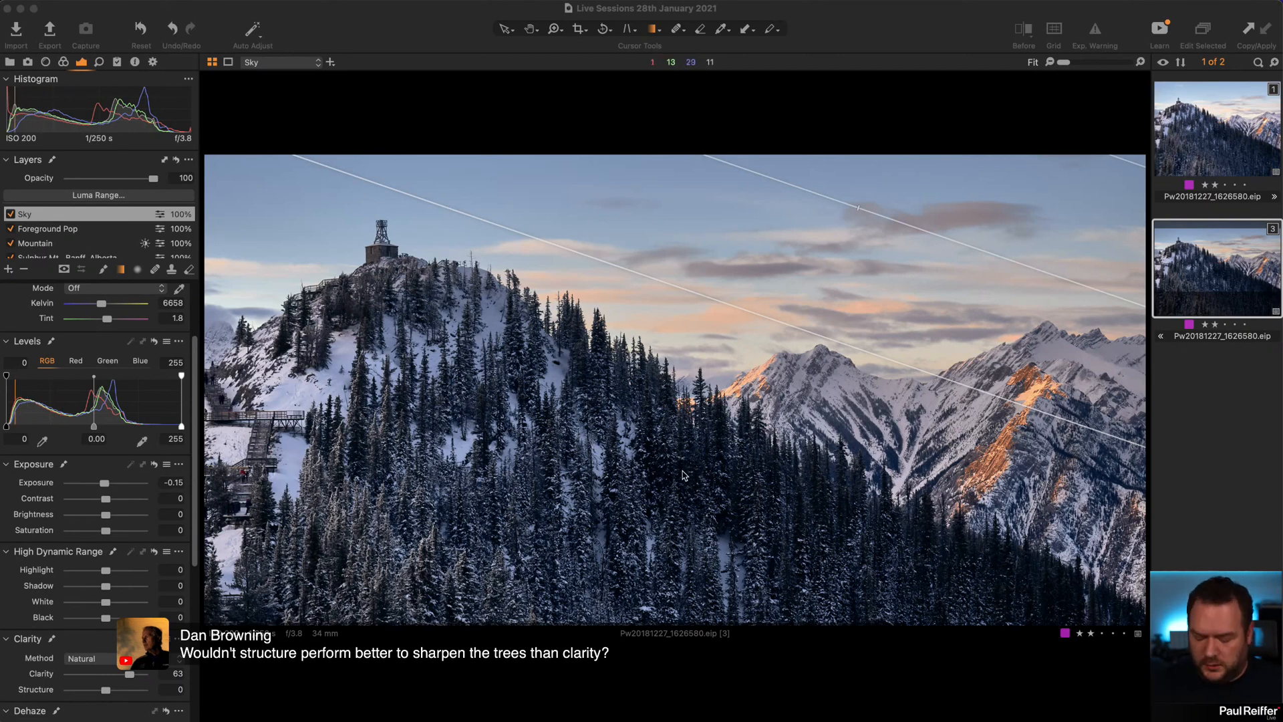
Try Structure at 50 and 41 on the Foreground Pop layer, inspect the trees up close and from further out, and reset Structure to 0.
left_click(661, 436)
key("z")
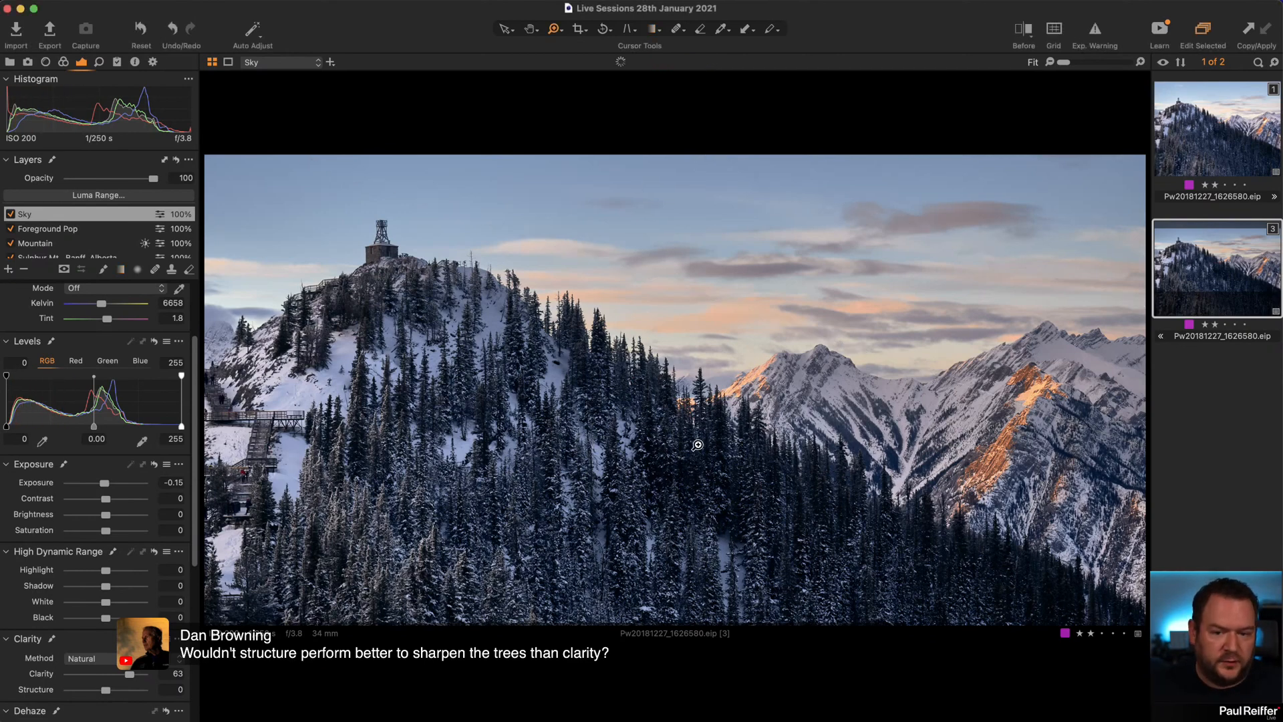
left_click_drag(570, 396, 883, 637)
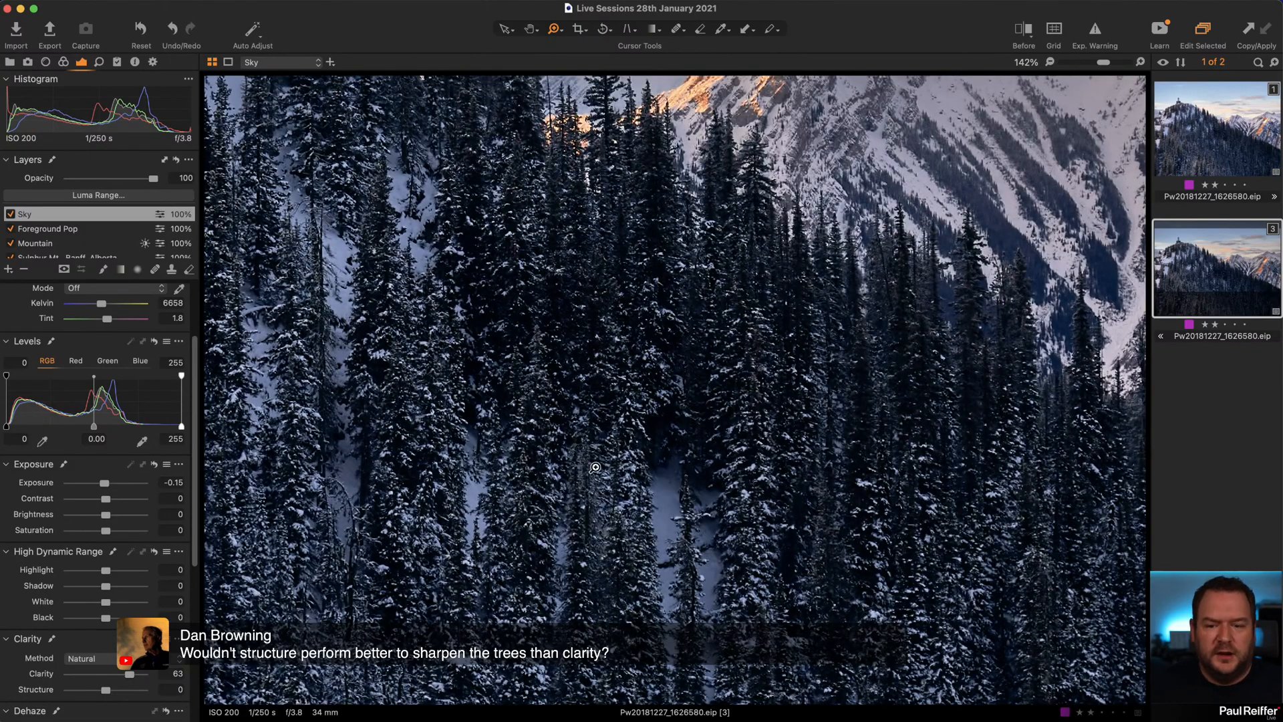
left_click_drag(988, 508, 517, 506)
left_click(68, 230)
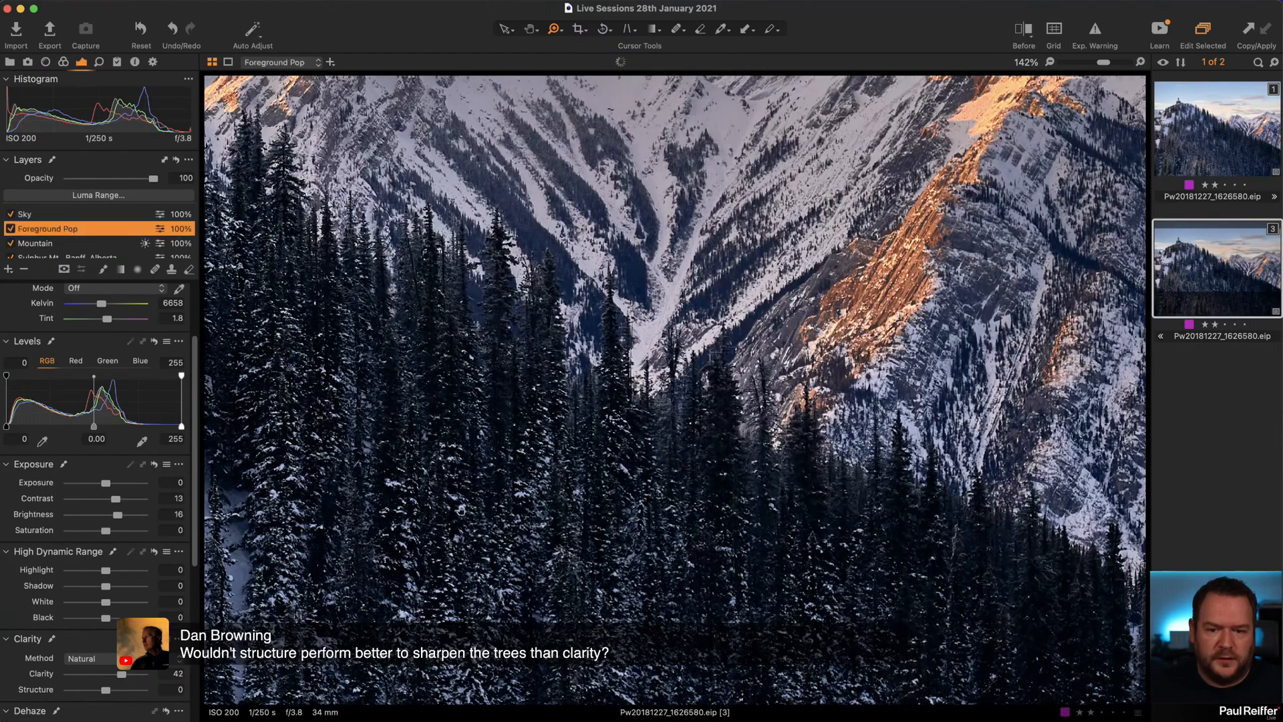
left_click_drag(254, 429, 825, 434)
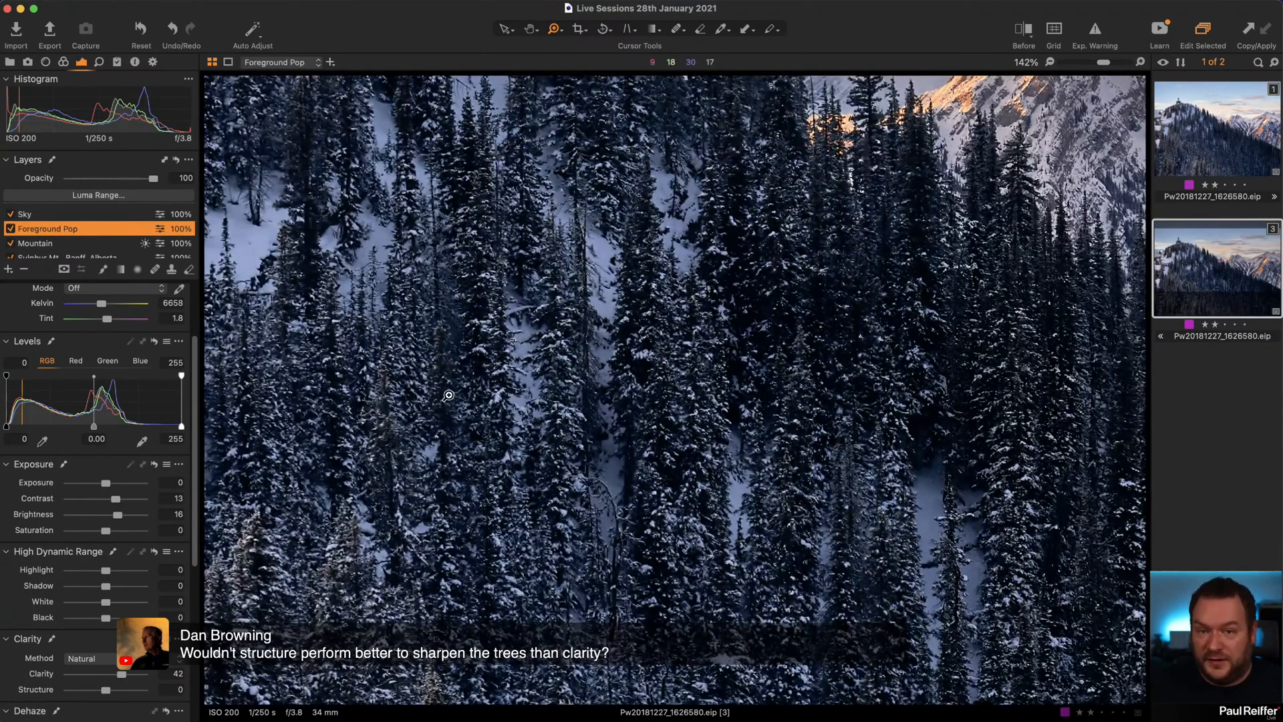
scroll(94, 534, "down", 5)
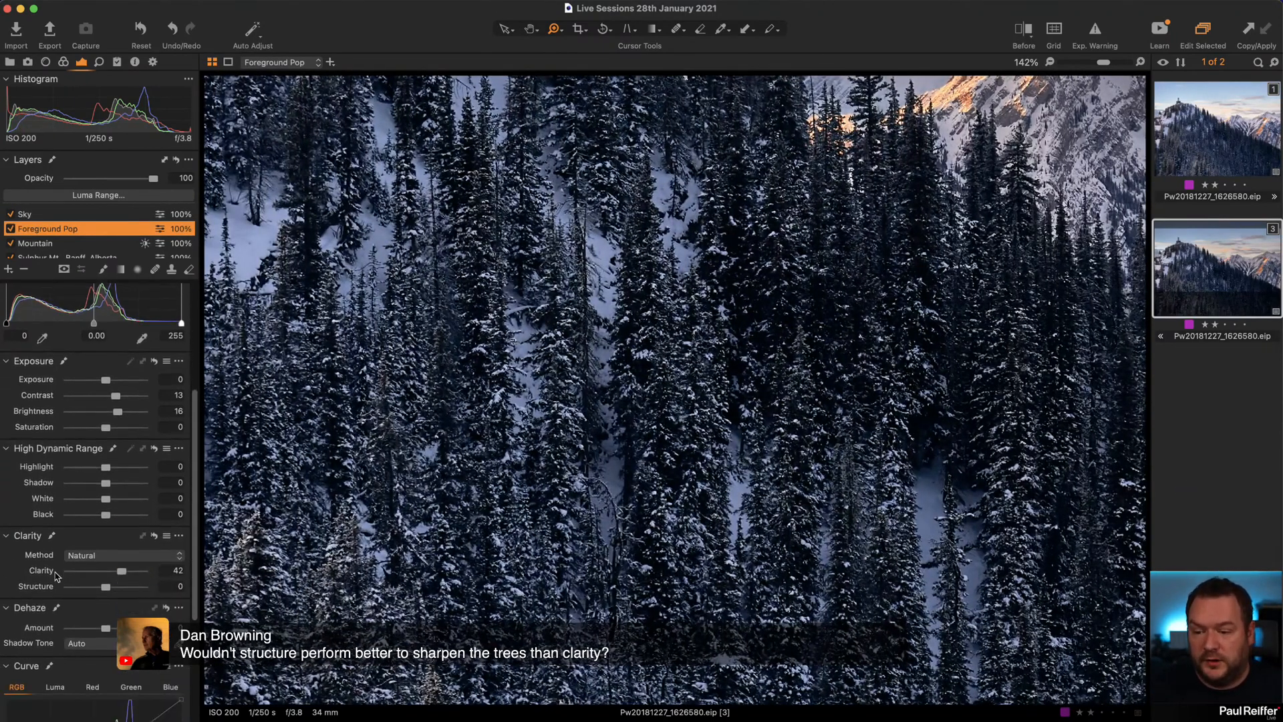
left_click(126, 588)
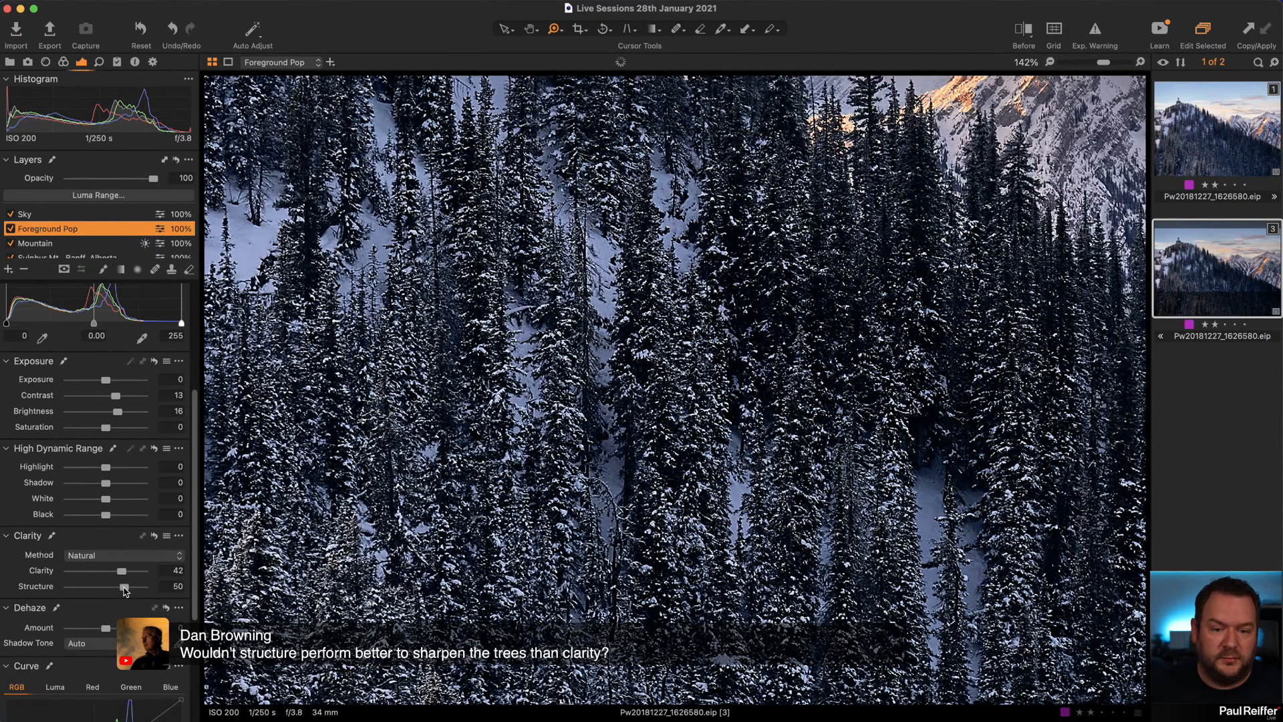
left_click_drag(124, 588, 121, 588)
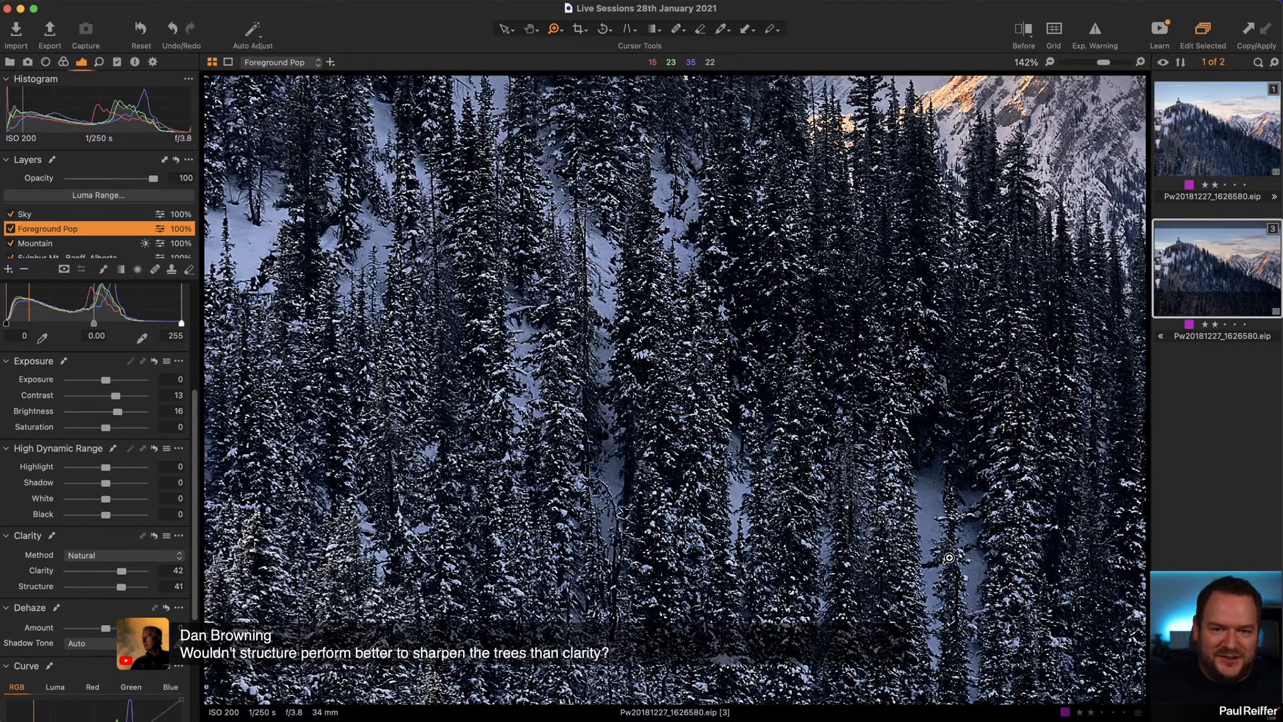
left_click(786, 497, "alt")
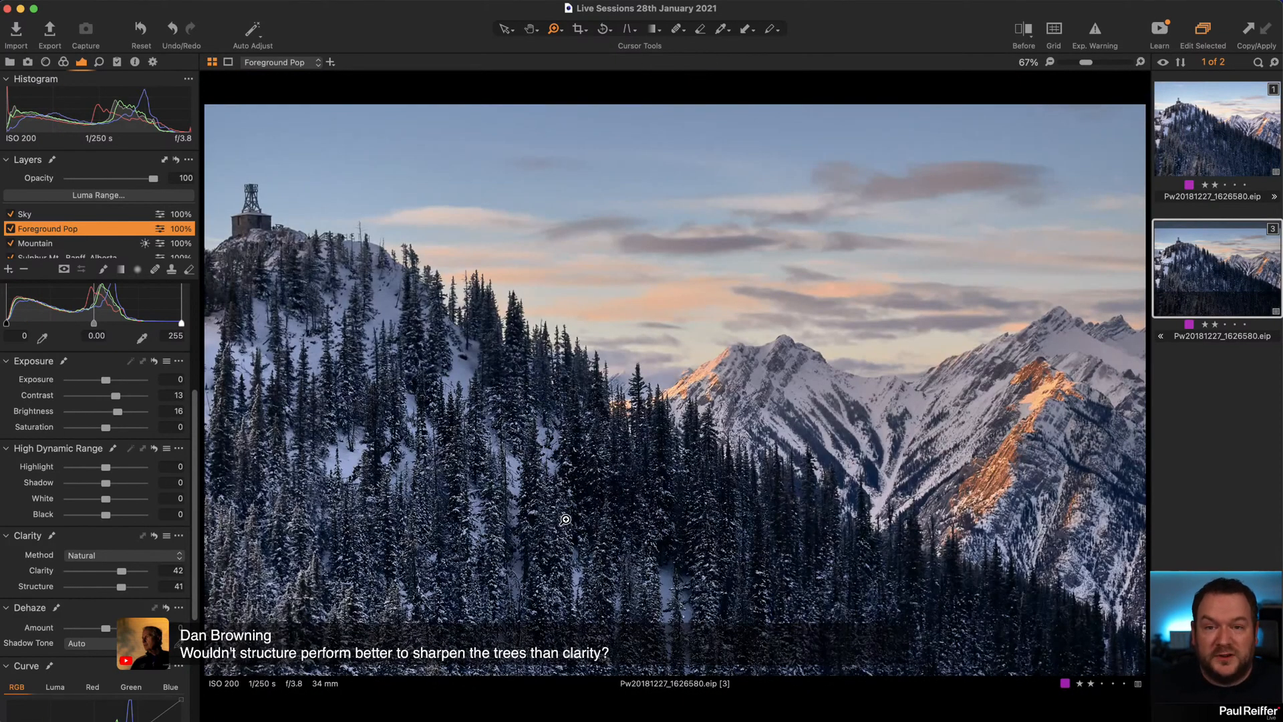
double_click(121, 588)
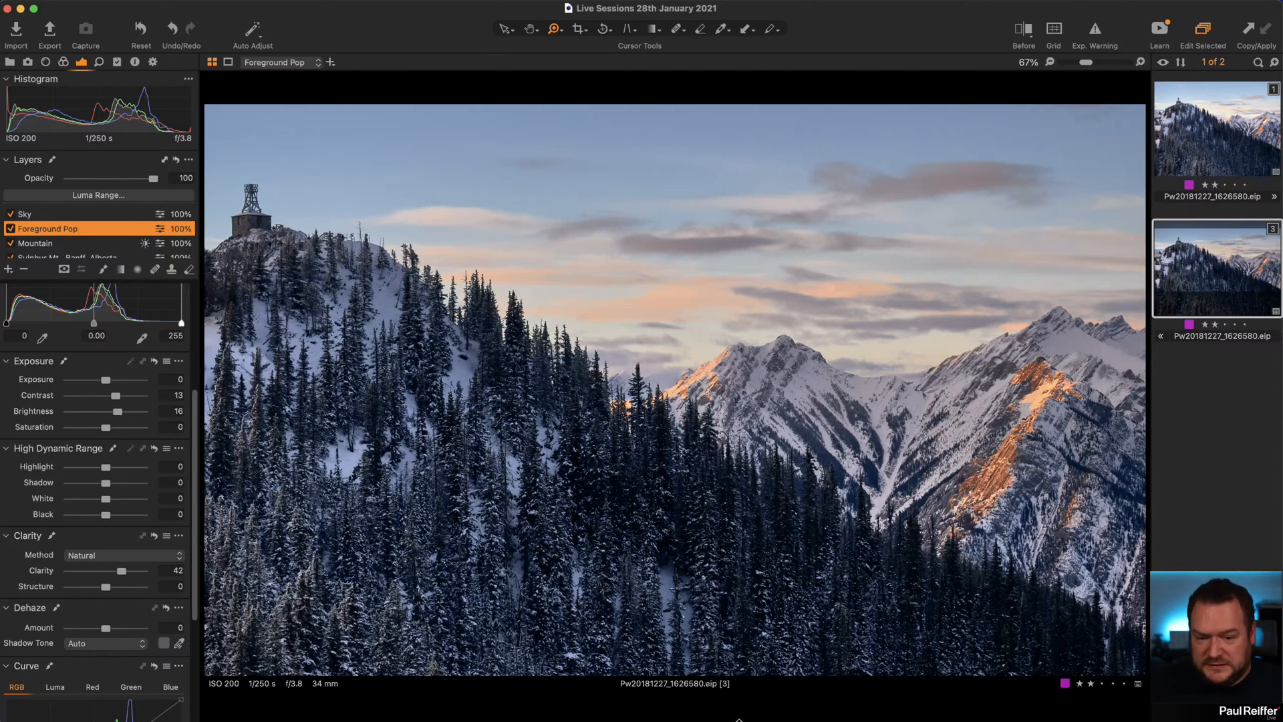
Inspect the trees up close, then review the color settings of the Background layer and the uppermost Sky layer.
scroll(846, 639, "up", 5)
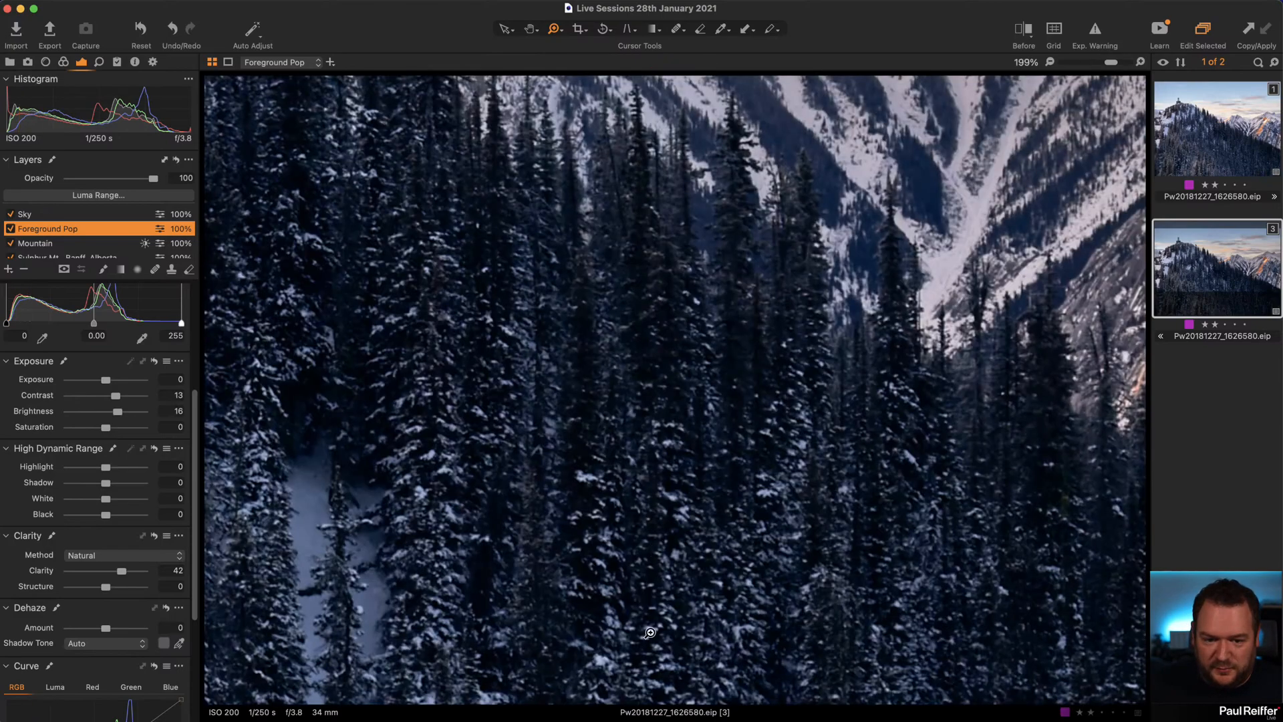
scroll(813, 526, "down", 5)
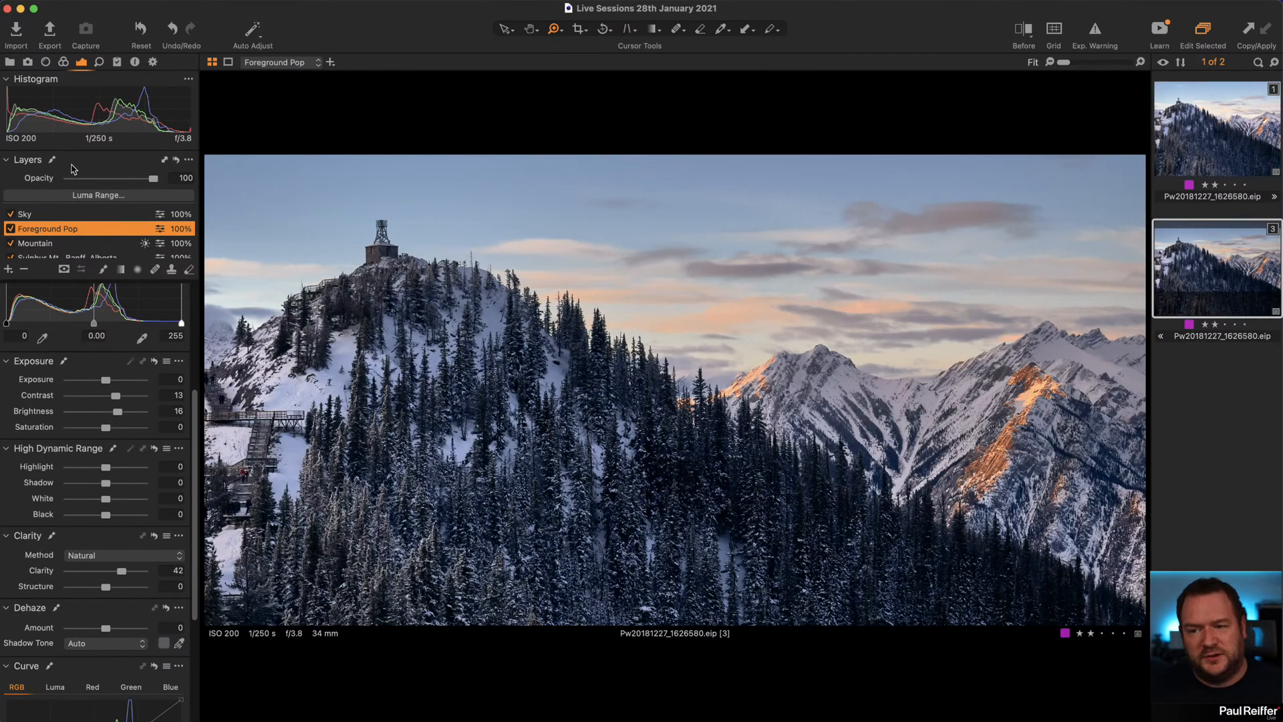
left_click(63, 62)
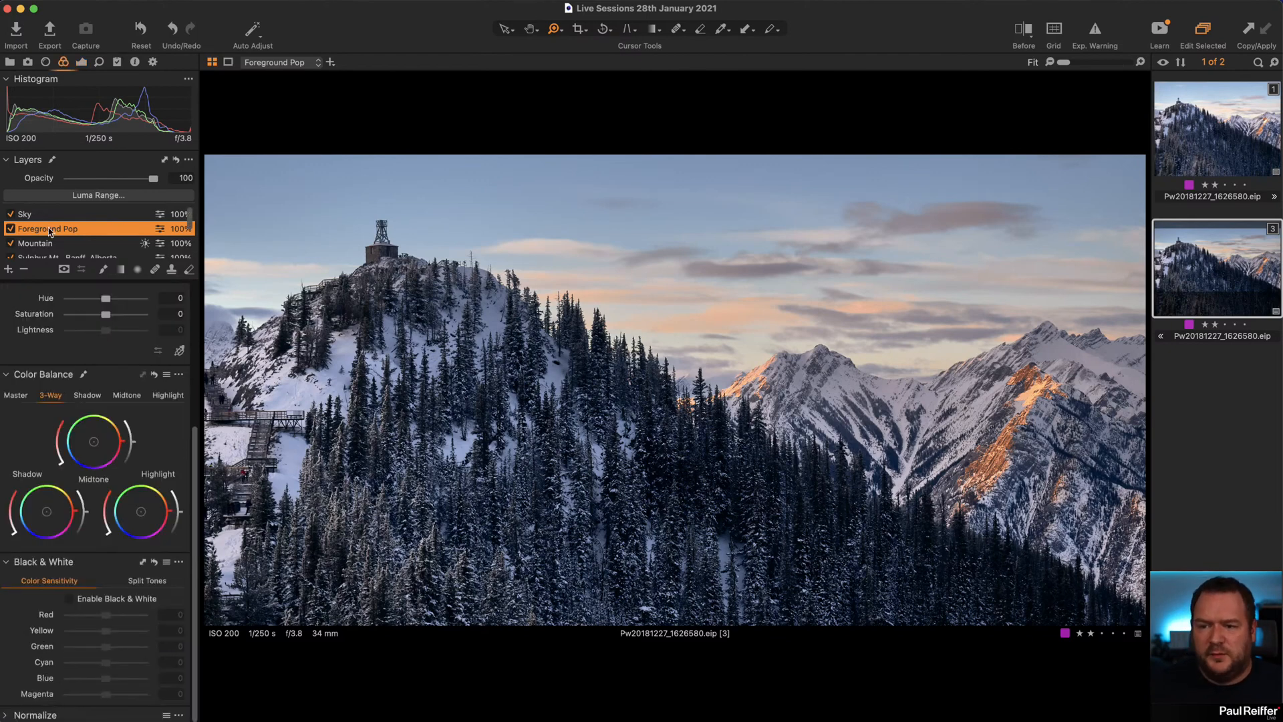
scroll(54, 254, "down", 3)
left_click(53, 253)
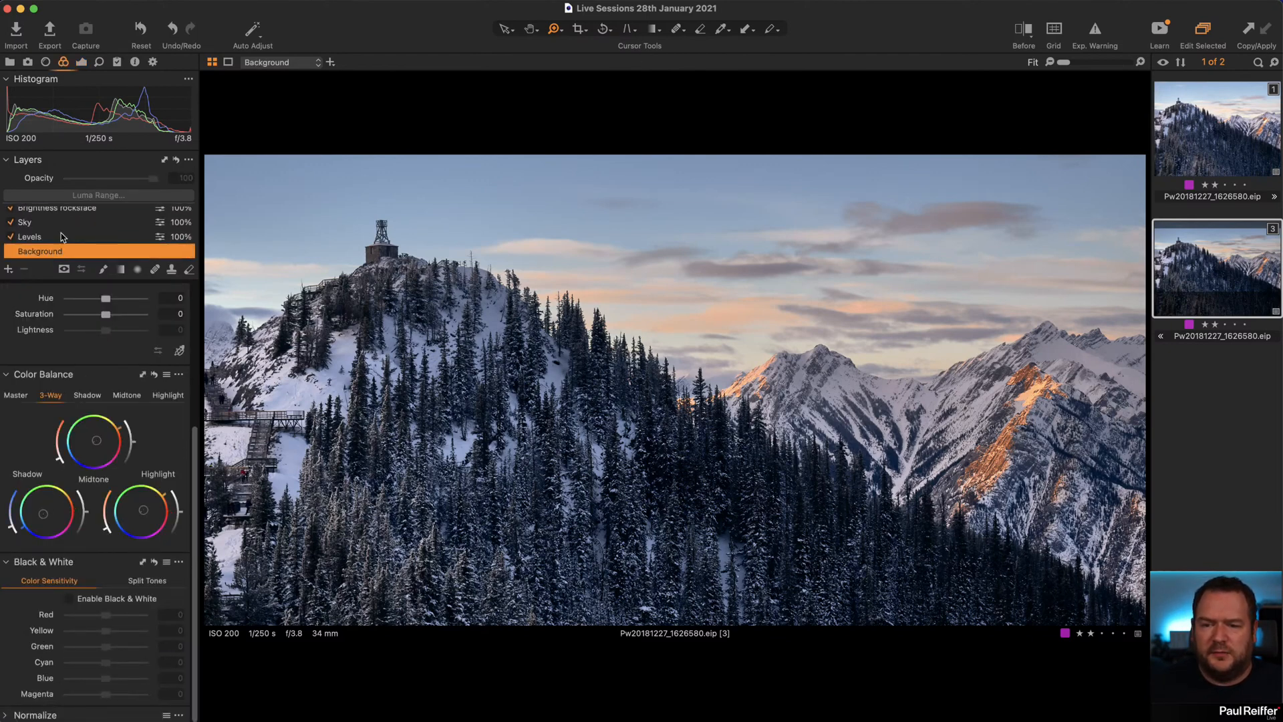
scroll(59, 217, "up", 3)
left_click(39, 215)
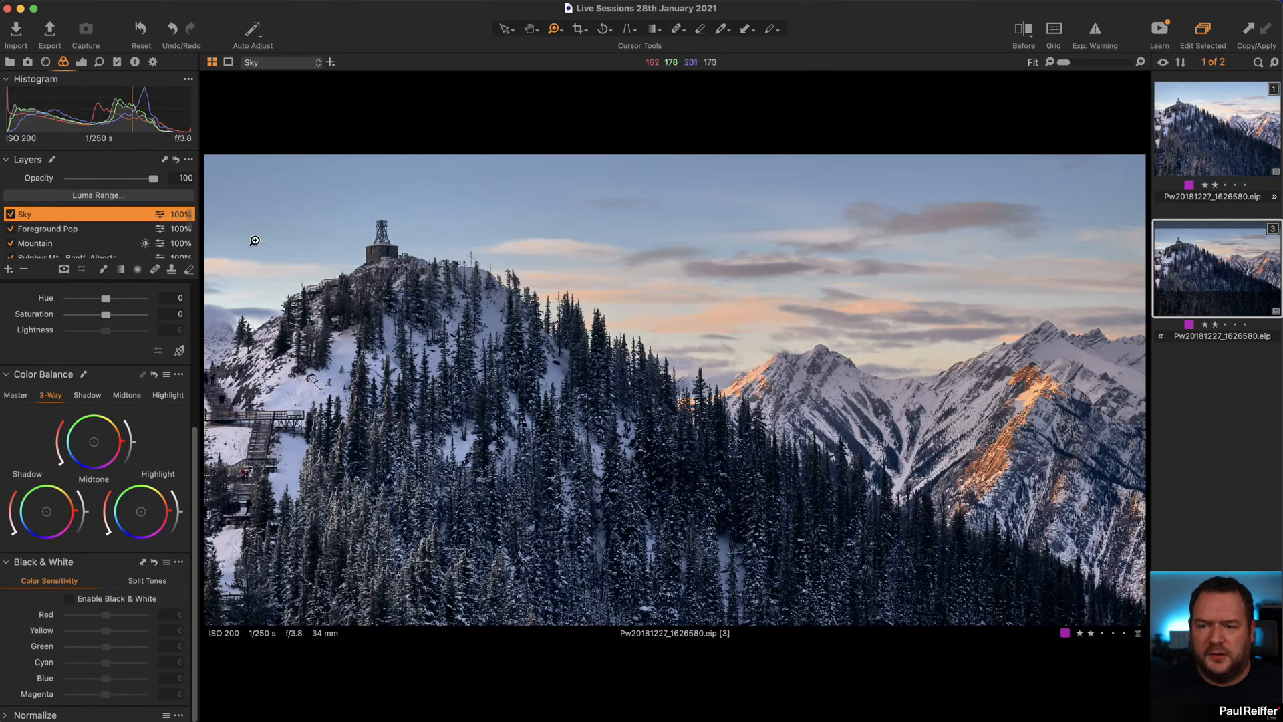
scroll(78, 235, "down", 3)
left_click(27, 252)
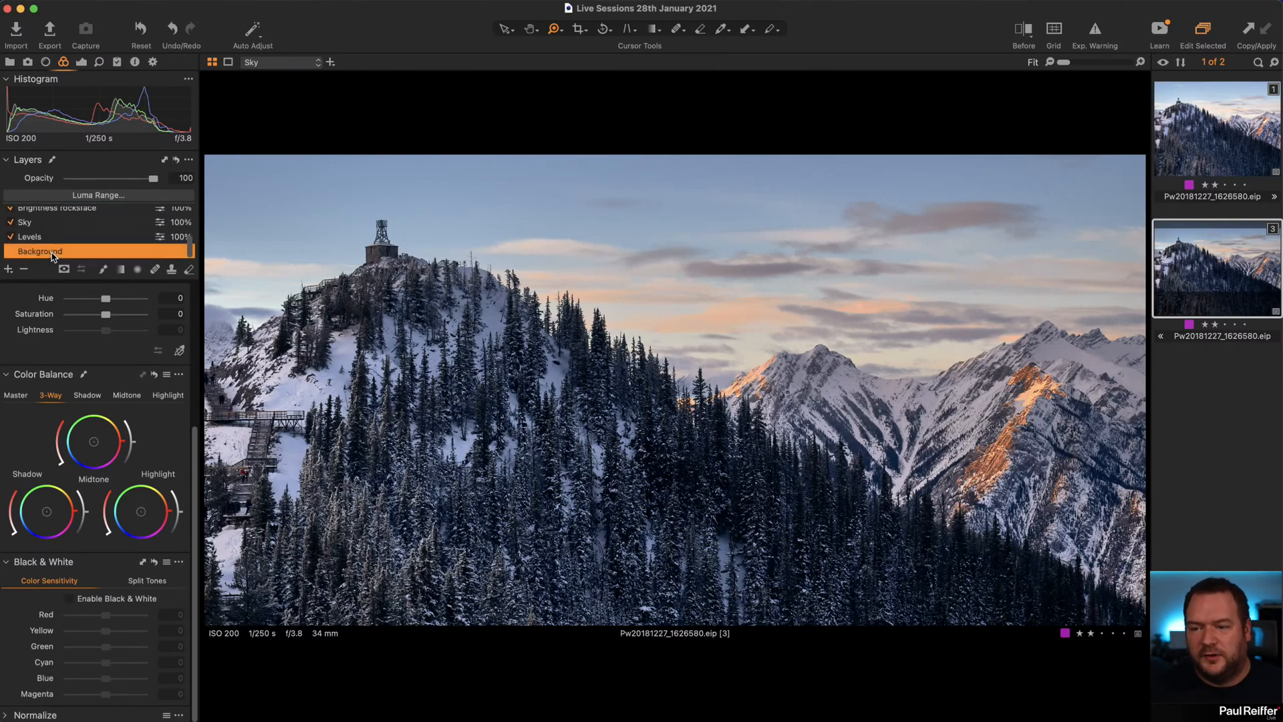
Lower the Lightness of the blue color range on the Sky layer directly above the Levels layer.
left_click(33, 223)
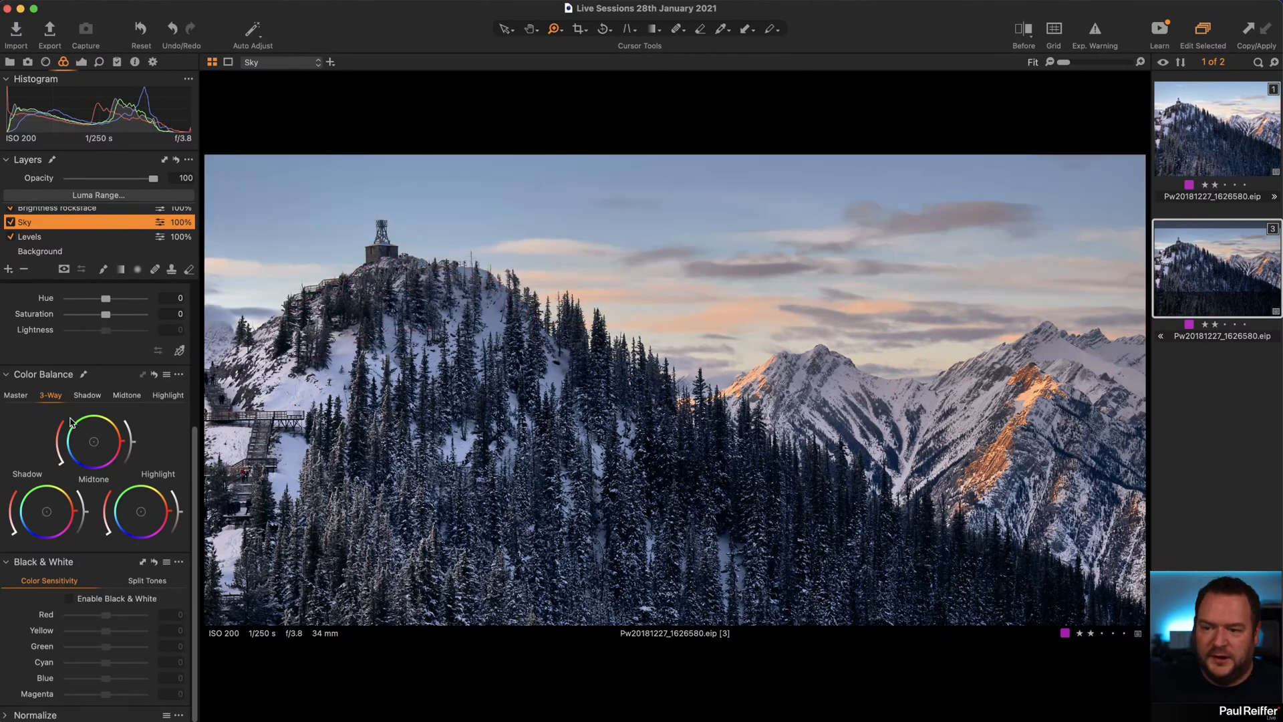
scroll(78, 333, "up", 5)
left_click(103, 486)
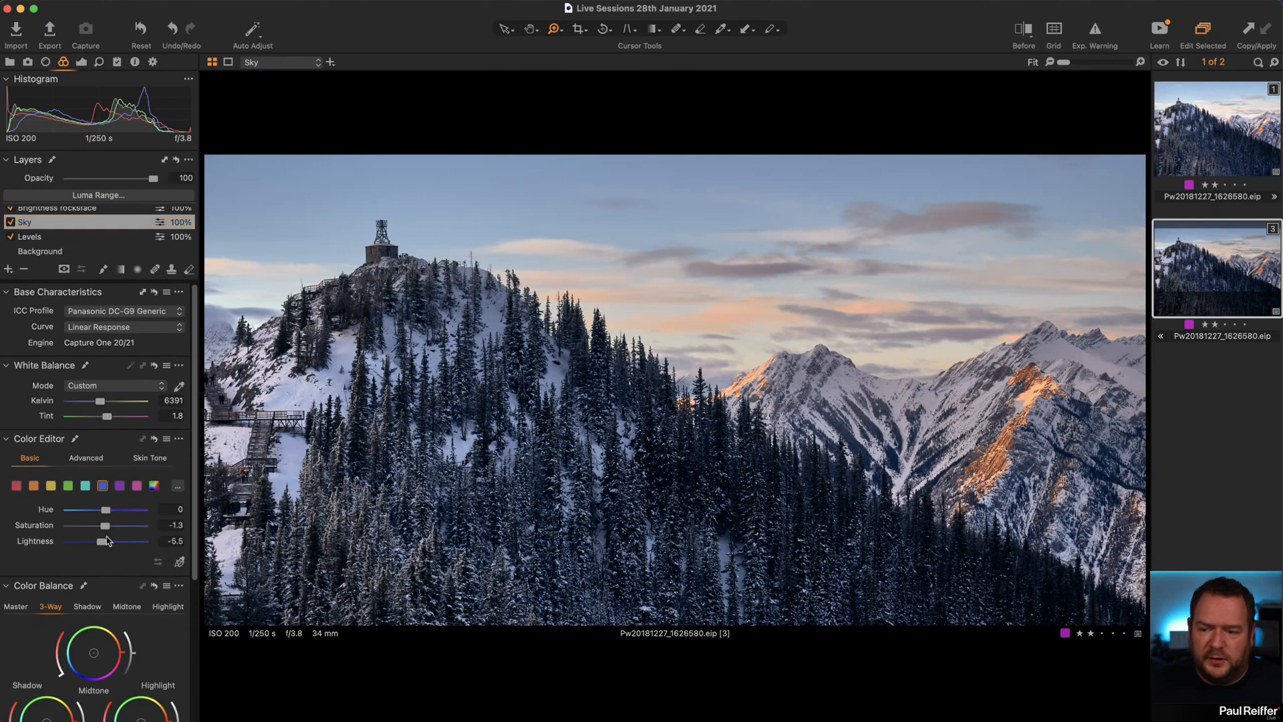
mouse_move(105, 541)
left_mouse_down()
mouse_move(96, 546)
mouse_move(108, 527)
mouse_move(100, 542)
left_mouse_up()
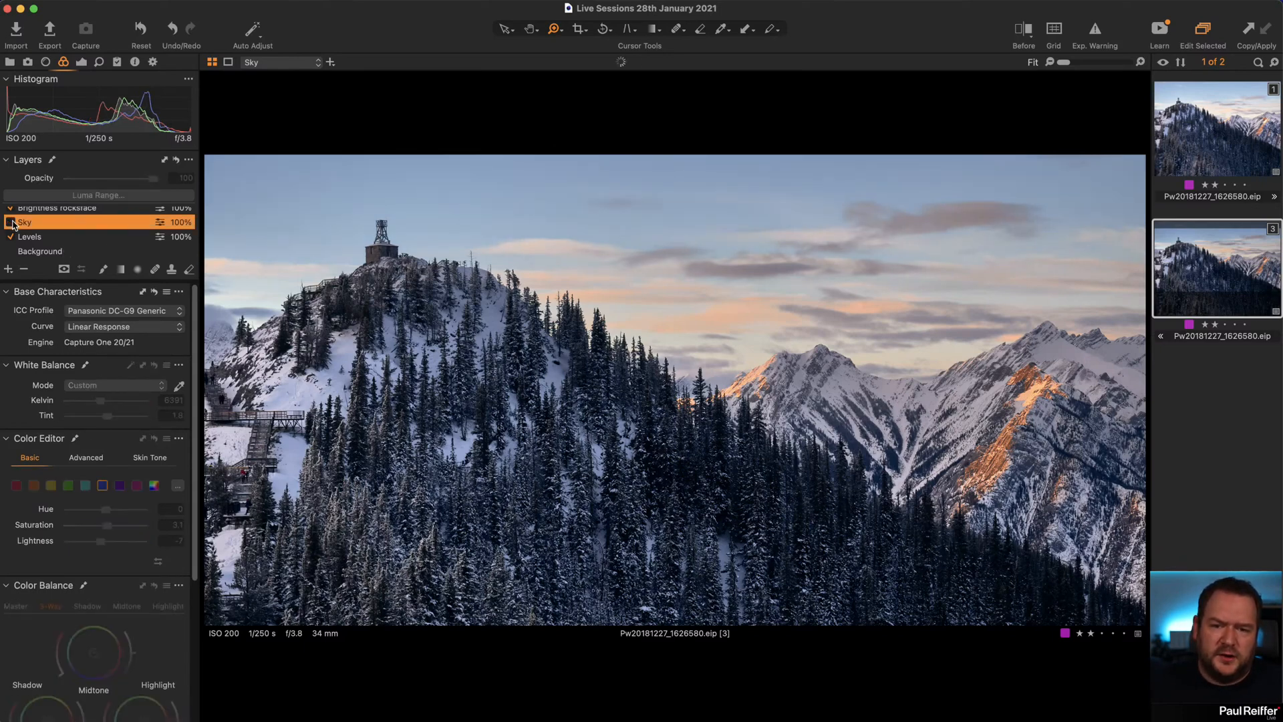
Set the Background's white balance to Kelvin 7024 and Tint 2.8, and compare the result with the original variant.
left_click(38, 254)
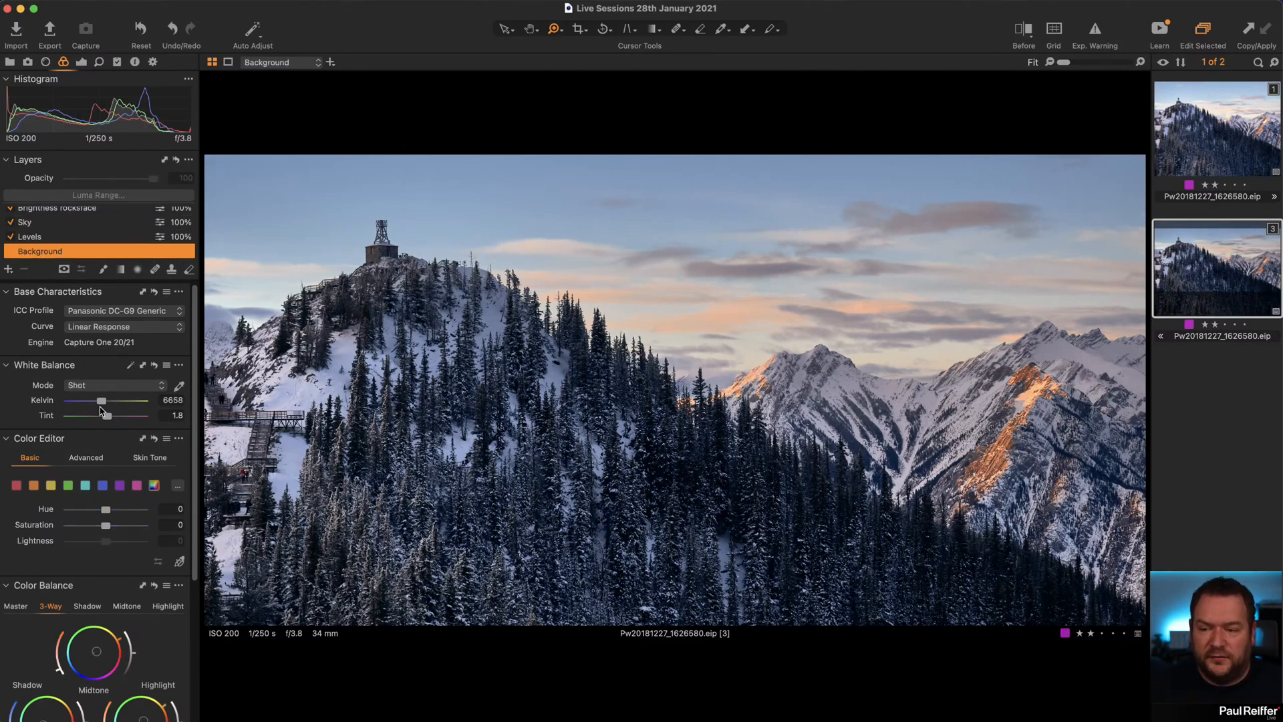
left_click_drag(107, 416, 103, 405)
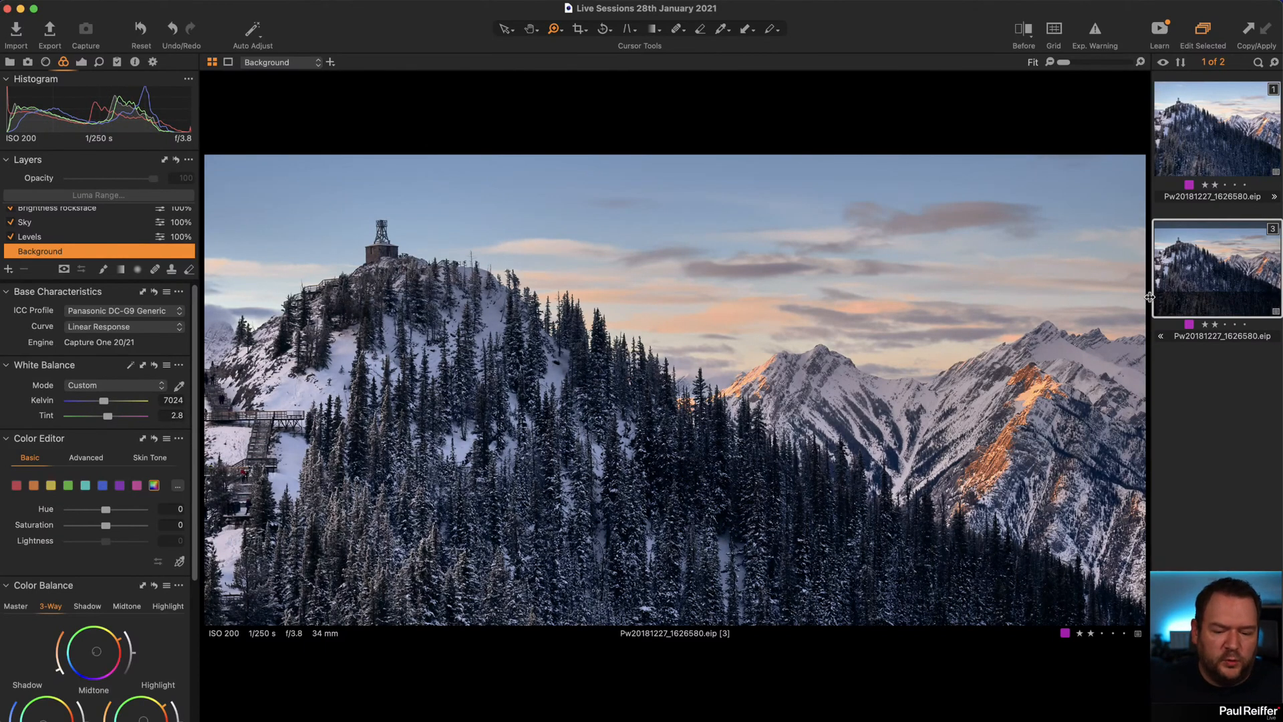
left_click(1193, 148)
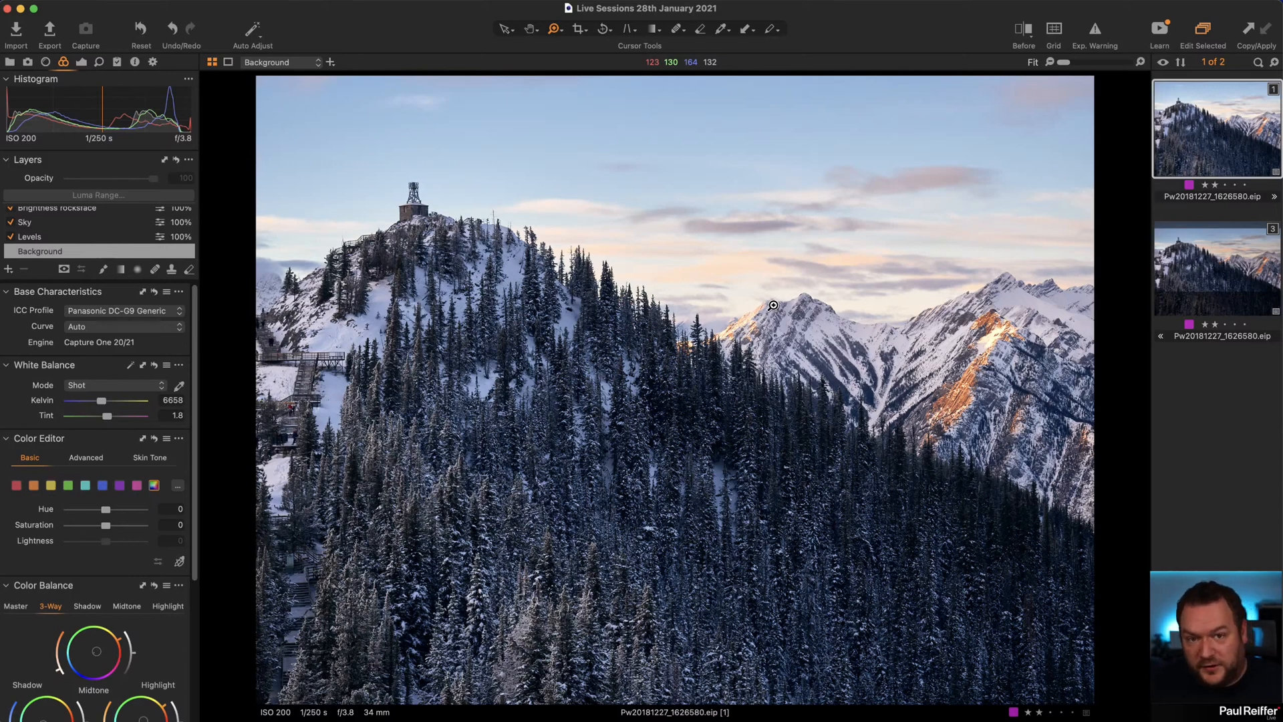
left_click(1203, 281)
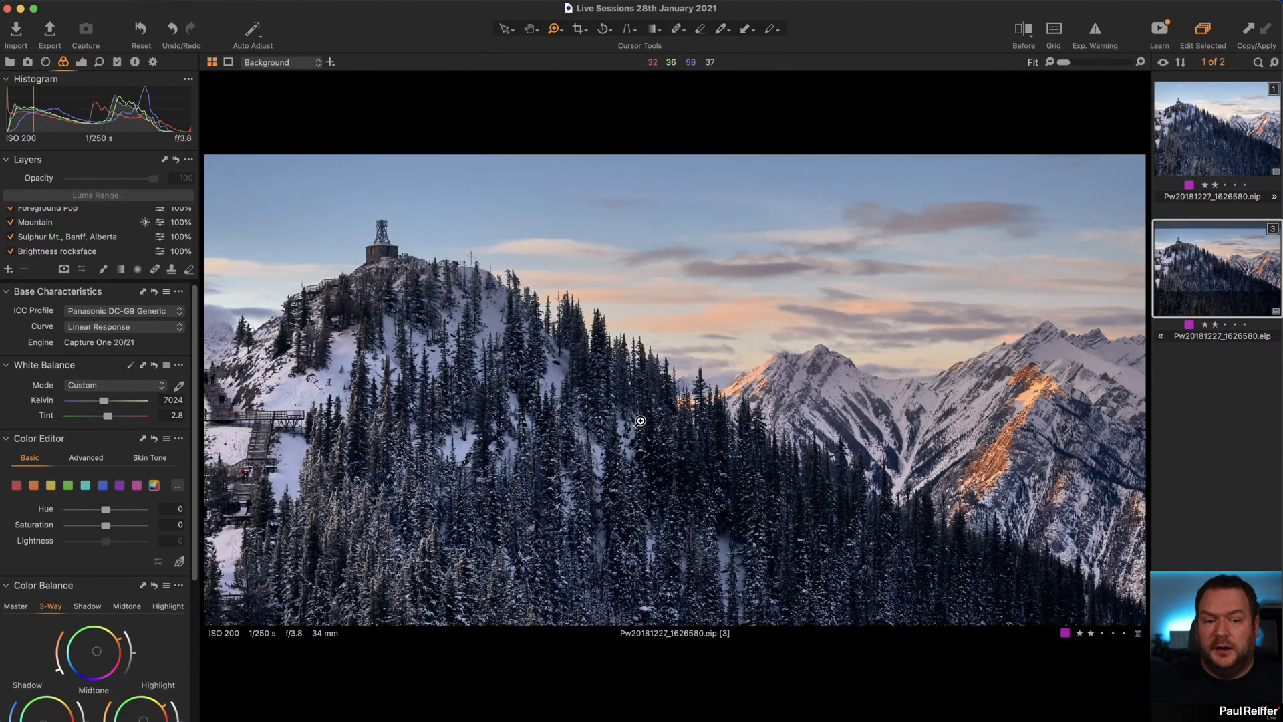
Set the midtone point of the Background's RGB Levels to 0.03.
scroll(83, 401, "down", 5)
scroll(89, 411, "down", 1)
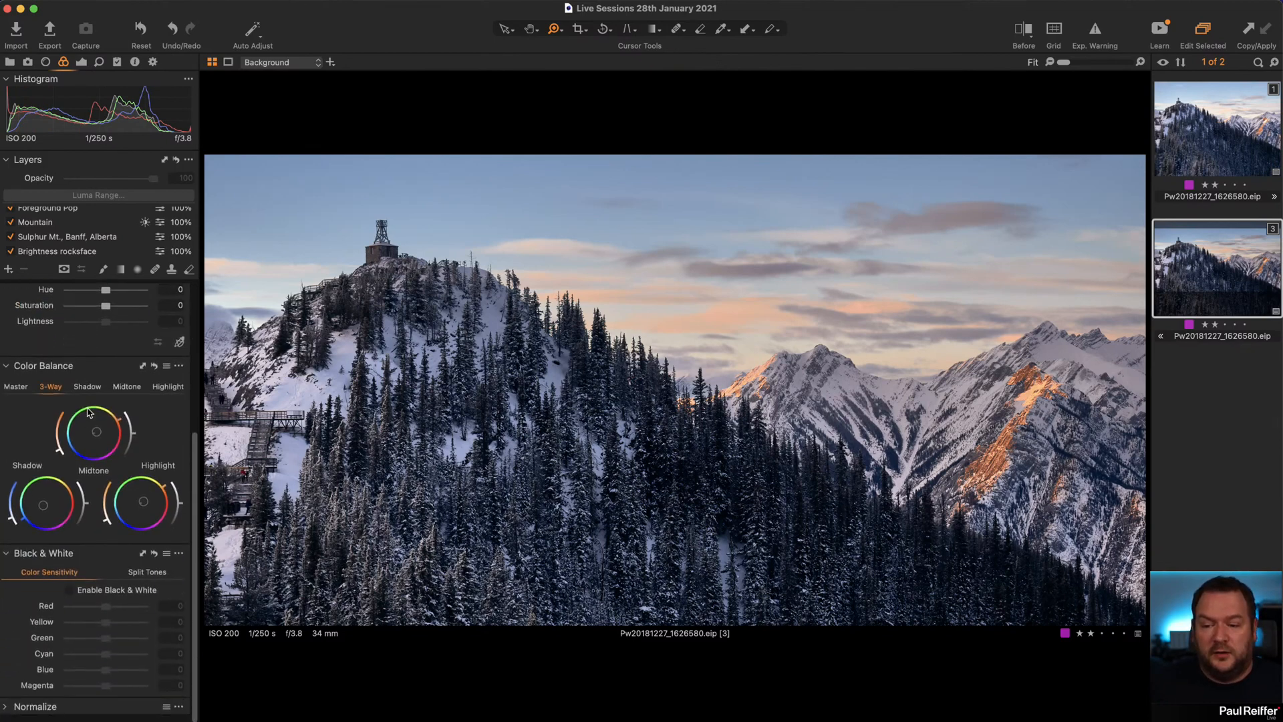
left_click(80, 61)
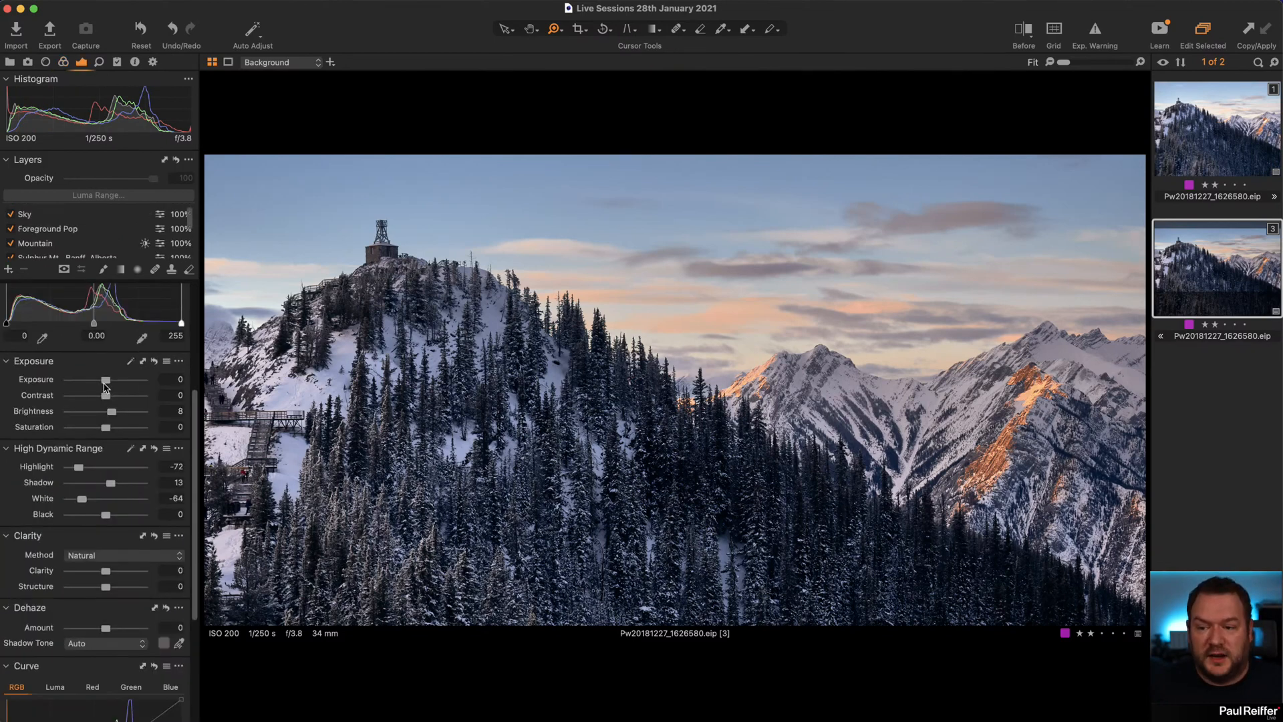
scroll(106, 387, "down", 1)
scroll(105, 386, "up", 3)
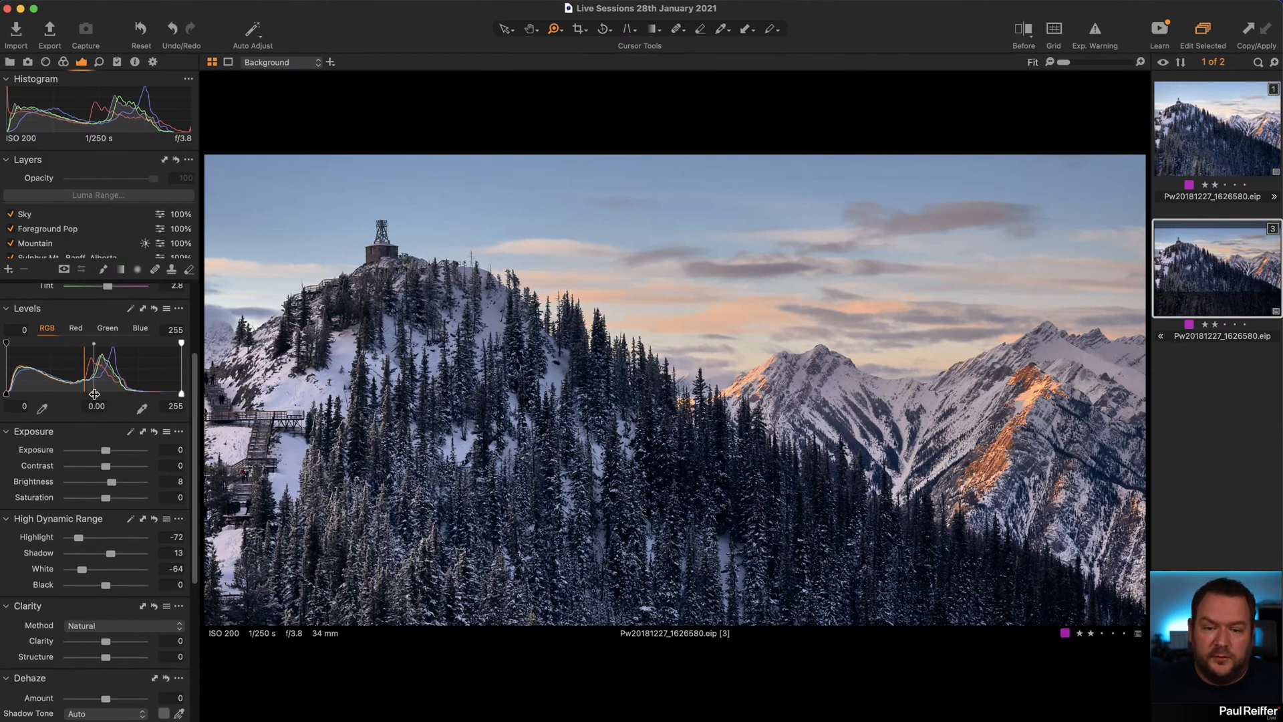
left_click_drag(94, 394, 91, 394)
left_click_drag(5, 396, 7, 398)
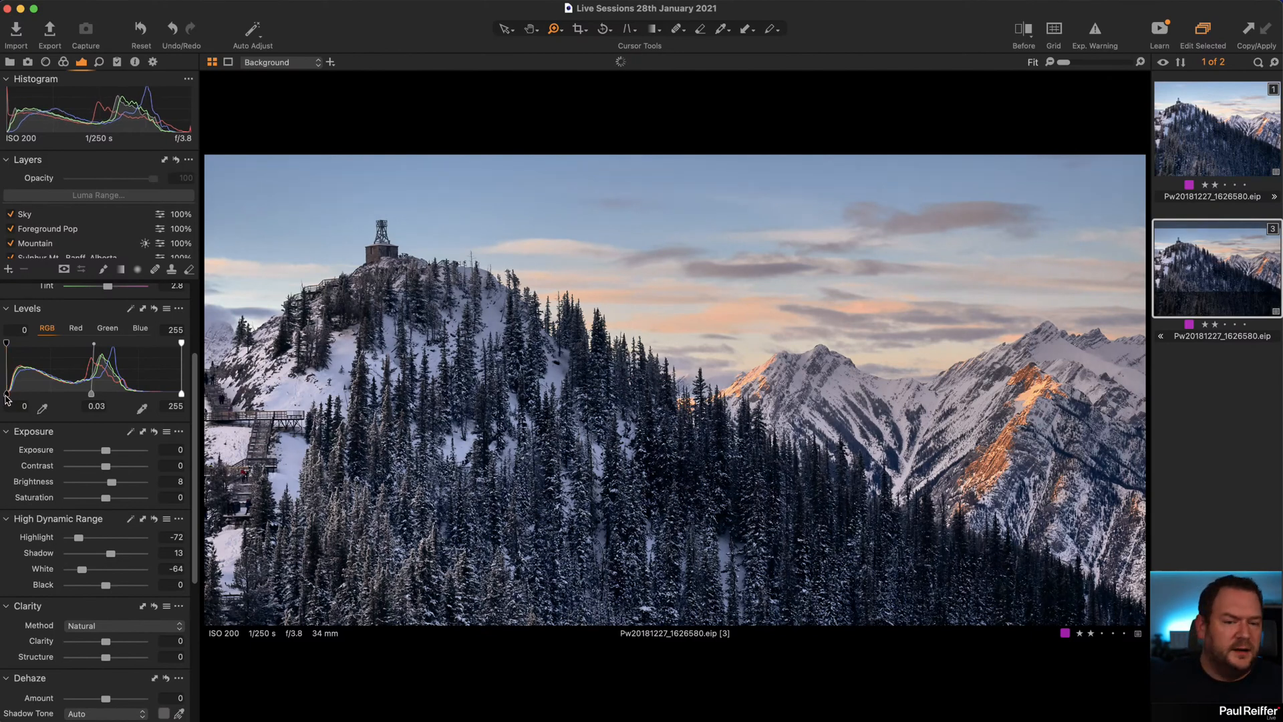
scroll(79, 255, "down", 4)
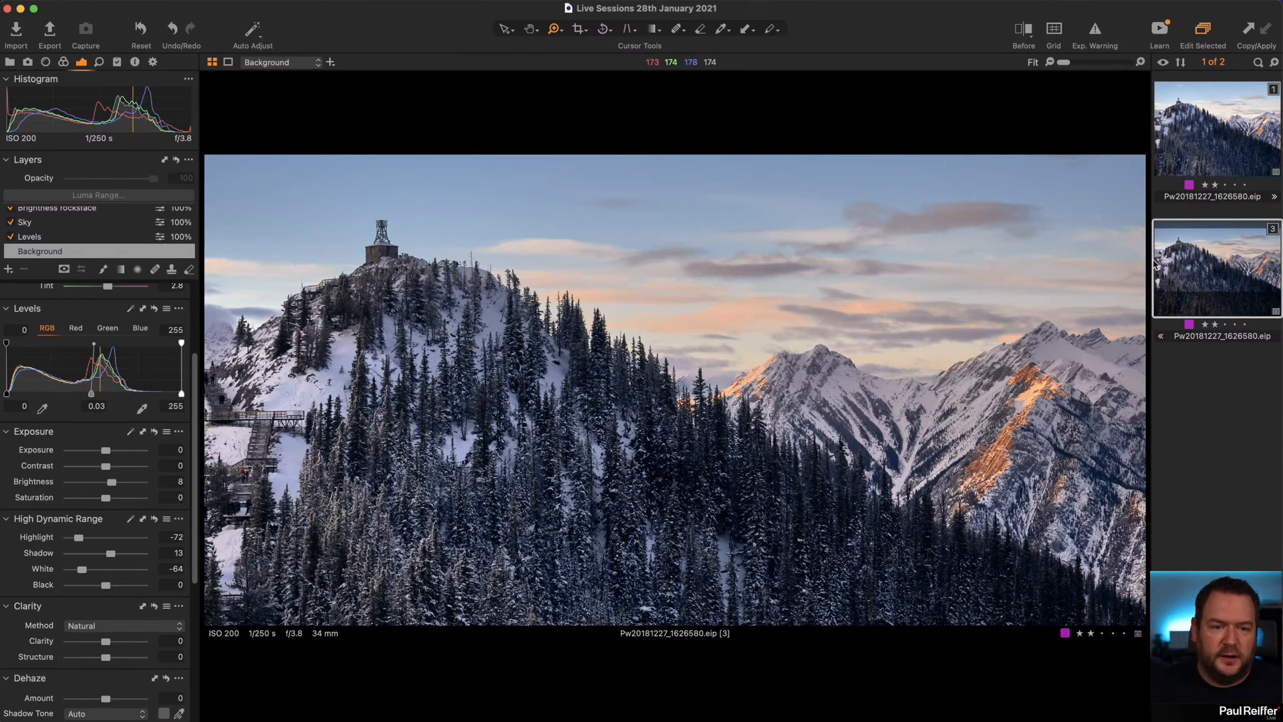
Open the ProStandard collection and compare the two variants of the misty castle sunrise photo.
left_click(10, 61)
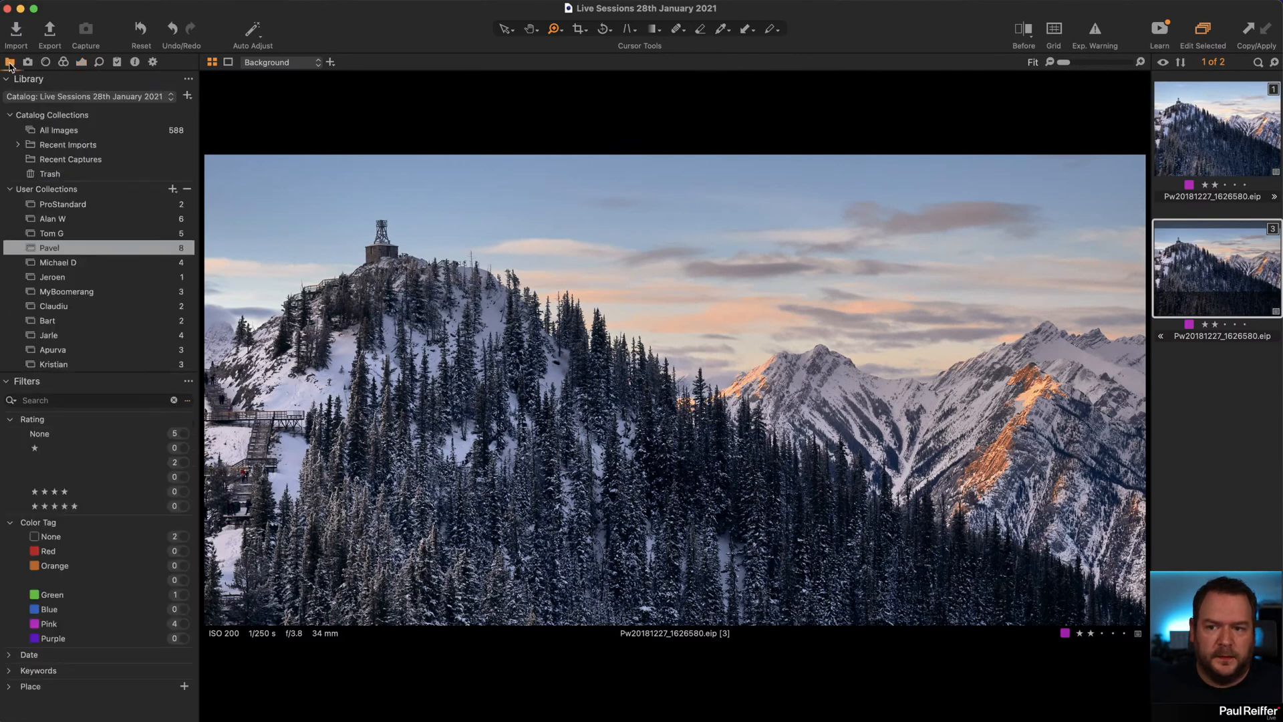
left_click(91, 204)
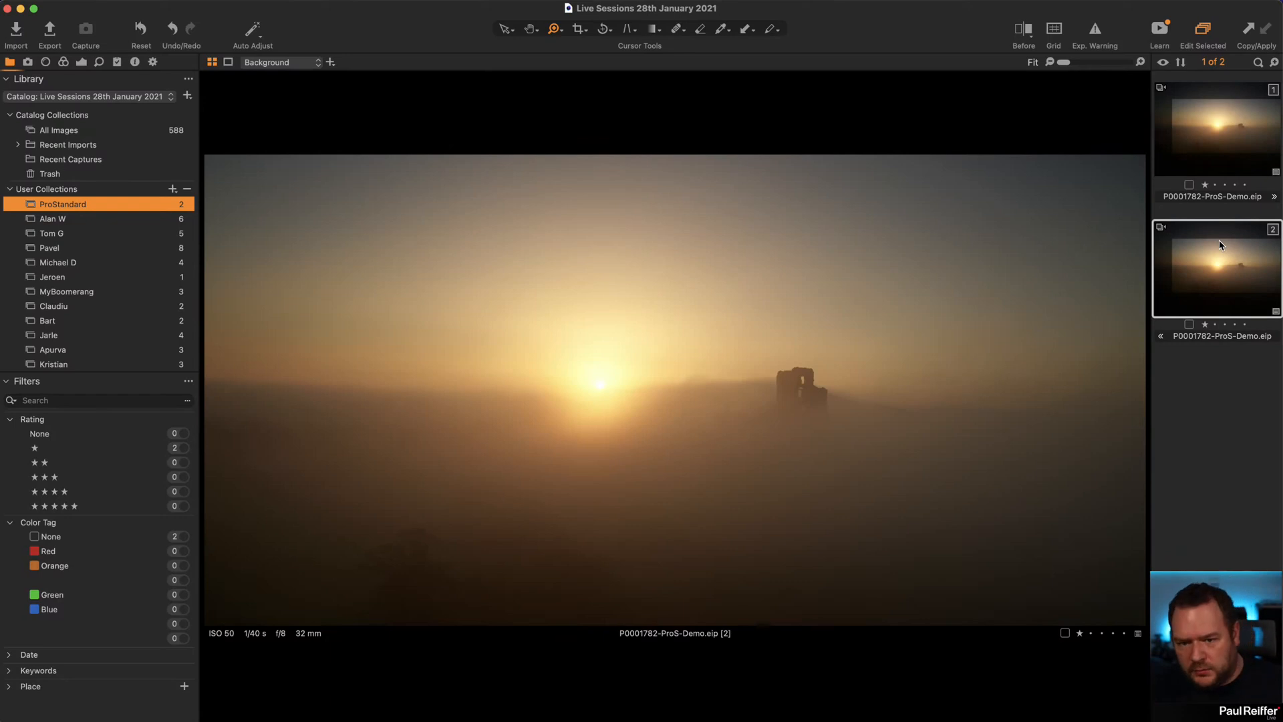
left_click(1225, 138)
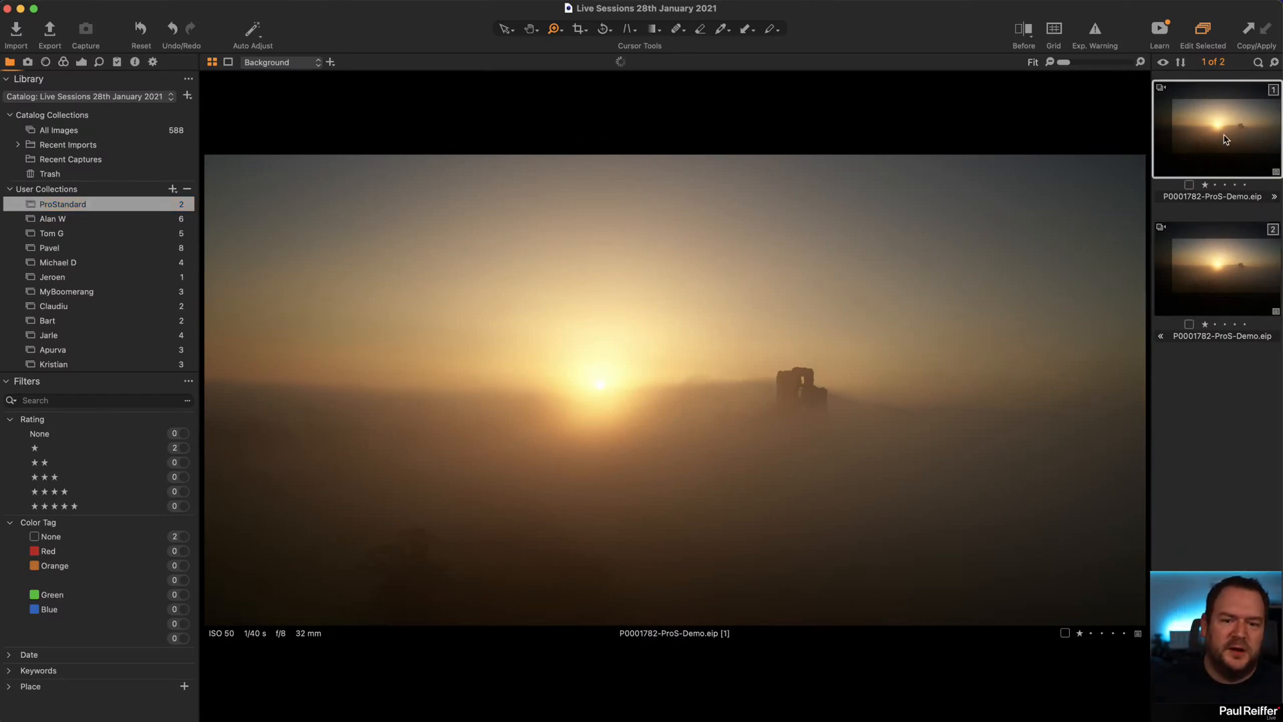
left_click(1213, 249)
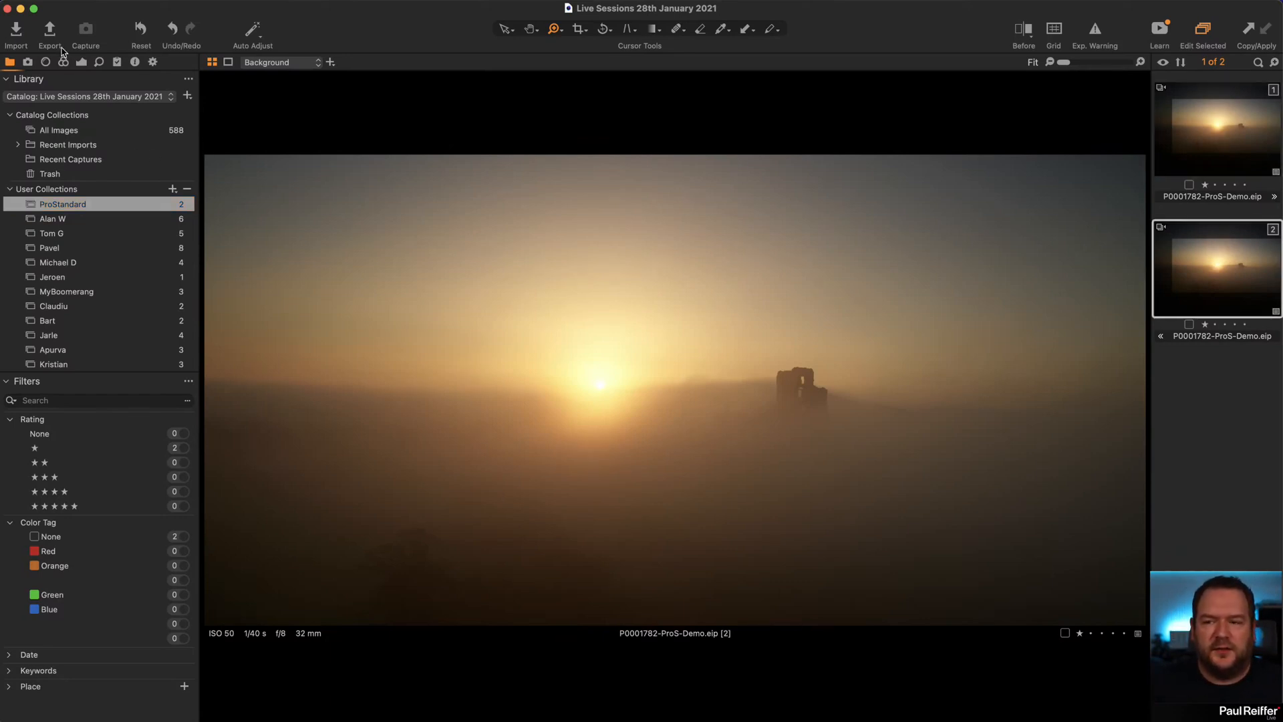
Assign the Phase One IQ4 150MP ProStandard ICC profile to the second variant of the misty sunrise photo.
left_click(81, 63)
left_click(64, 62)
scroll(121, 334, "up", 8)
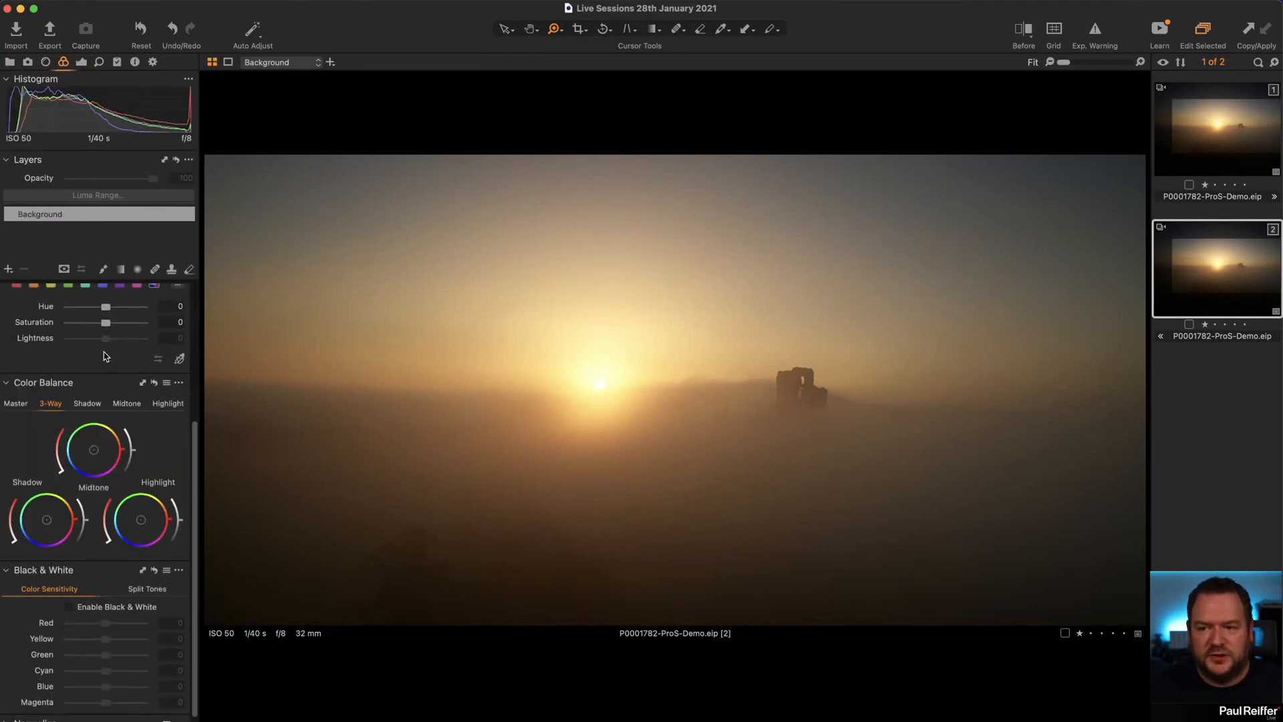
left_click(132, 317)
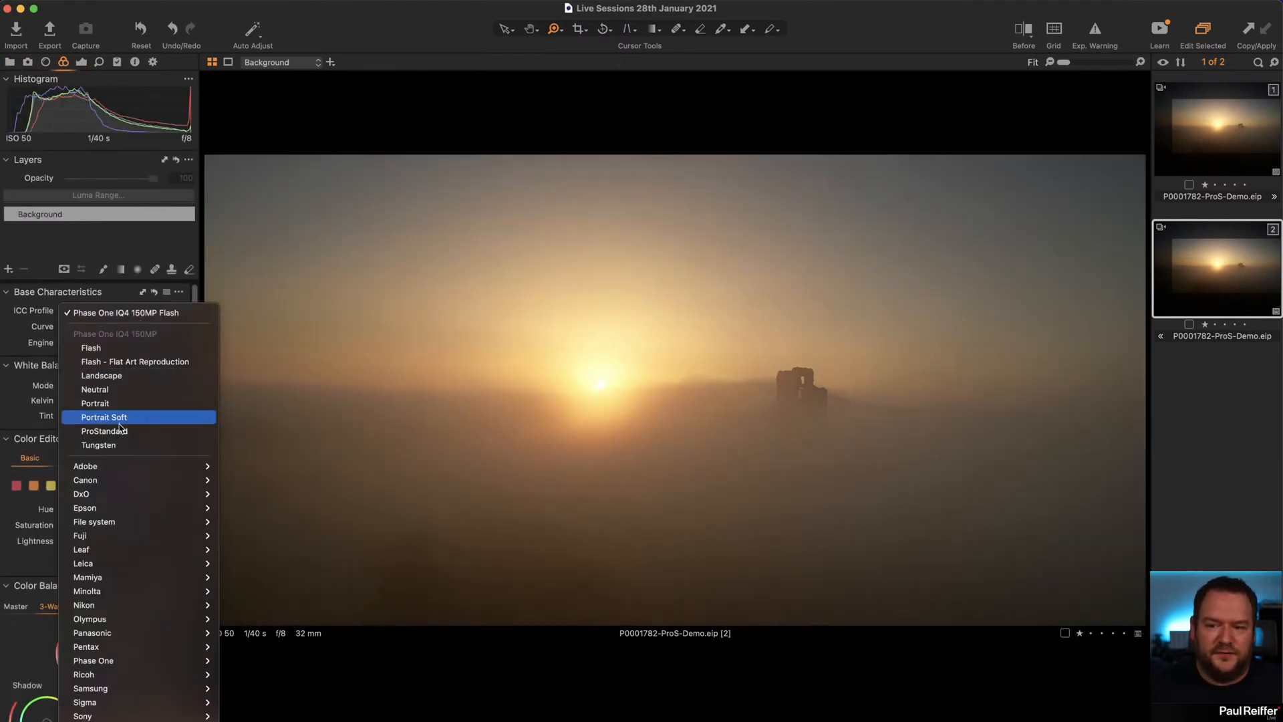
left_click(124, 430)
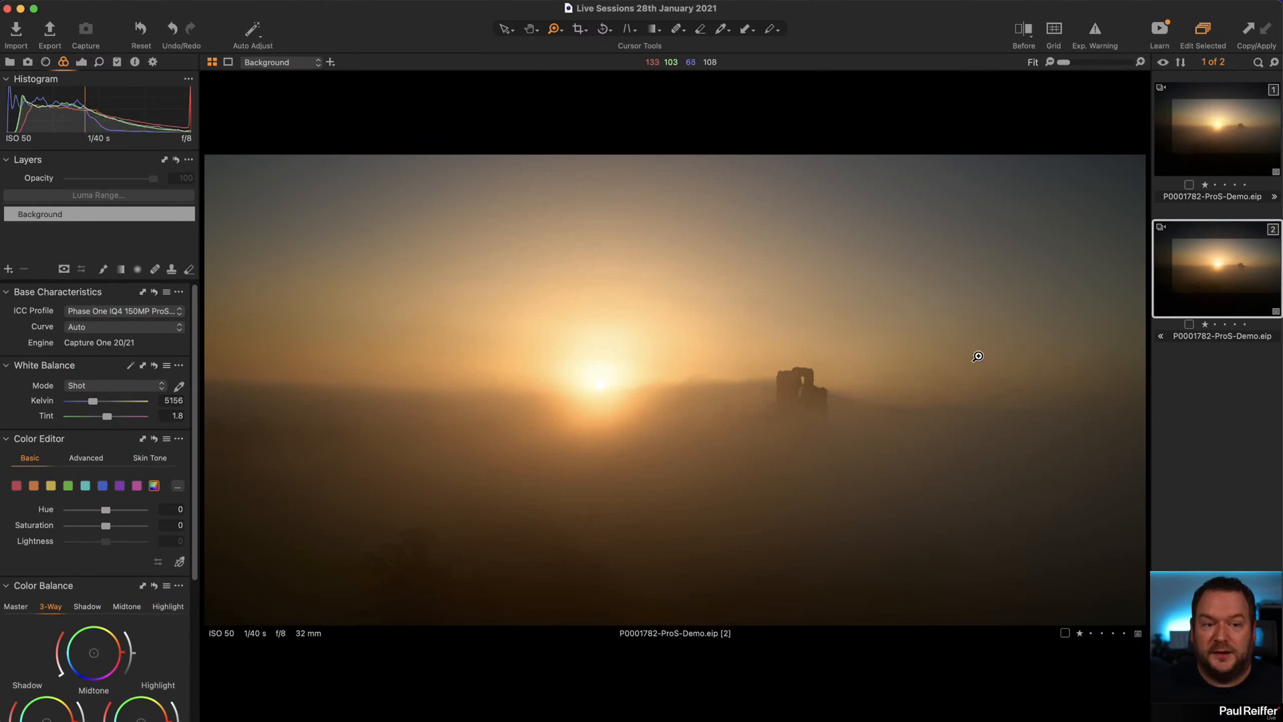
Open the collection with the black-and-white stone archway photo and enable its Option 2 layer.
left_click(9, 62)
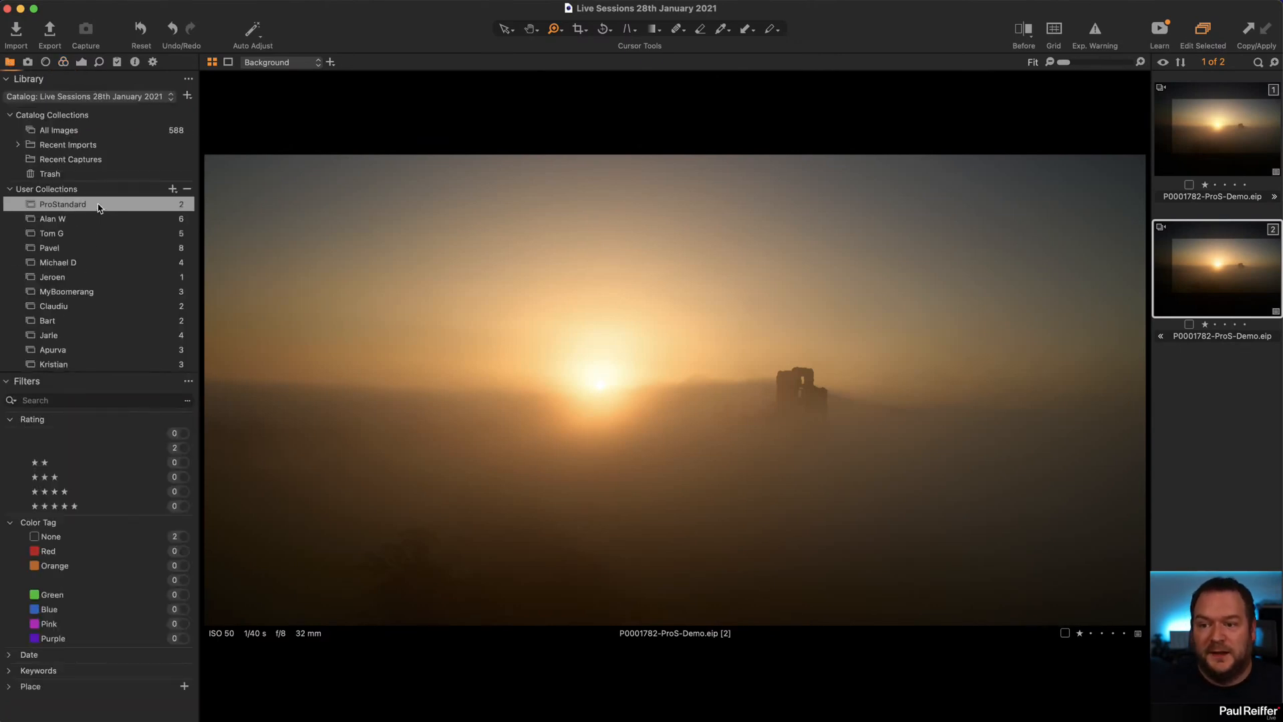
left_click(73, 218)
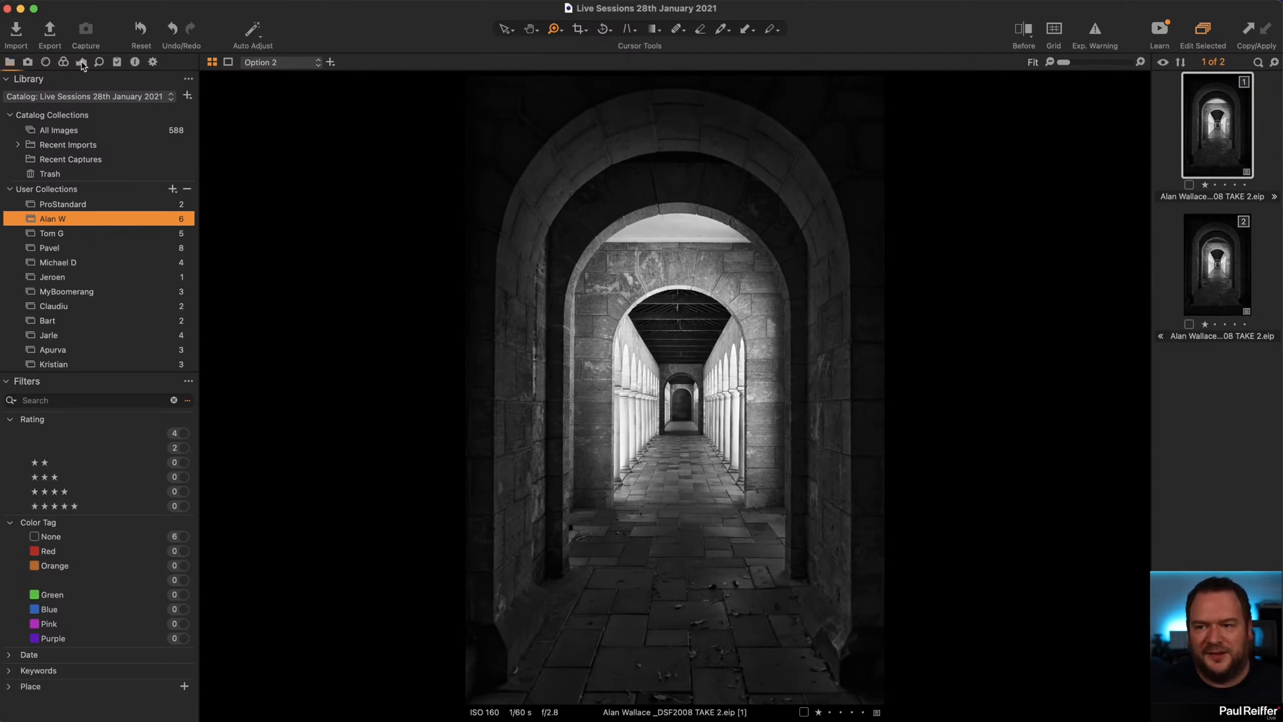
left_click(81, 61)
left_click(10, 214)
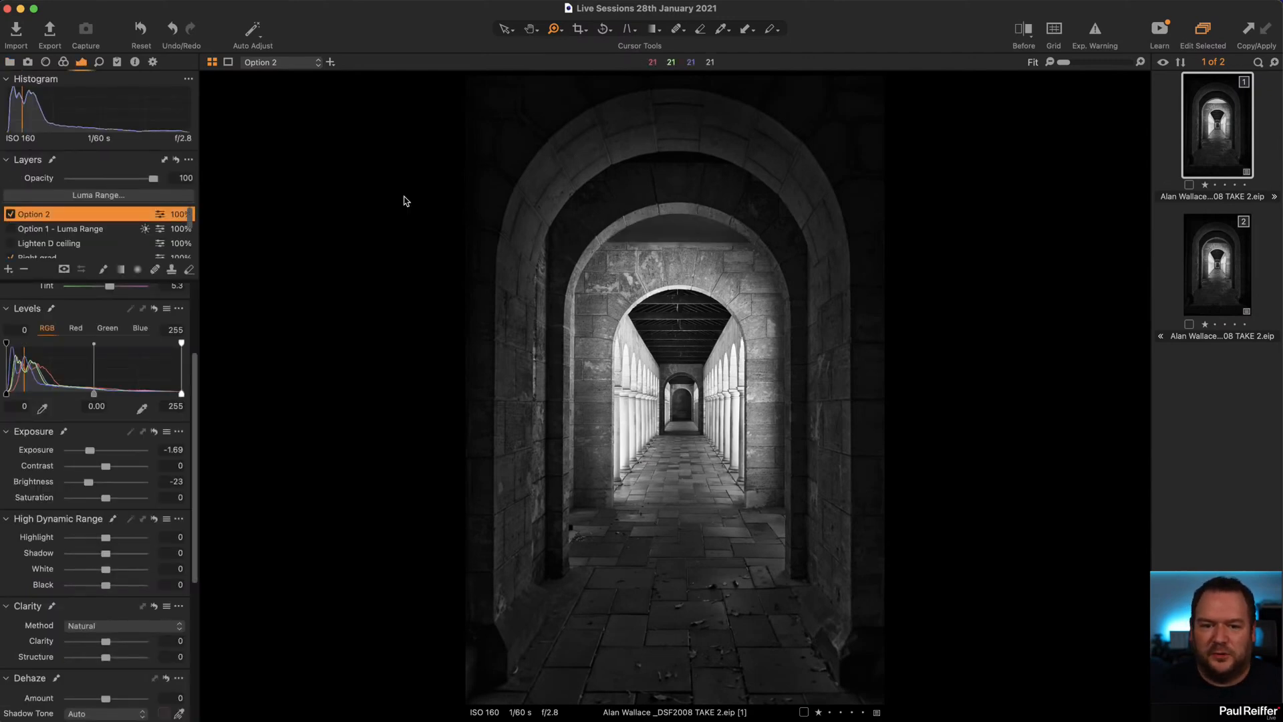
View the third variant of the sunset field photo, and return to the collection with the Banff mountain photo.
left_click(10, 62)
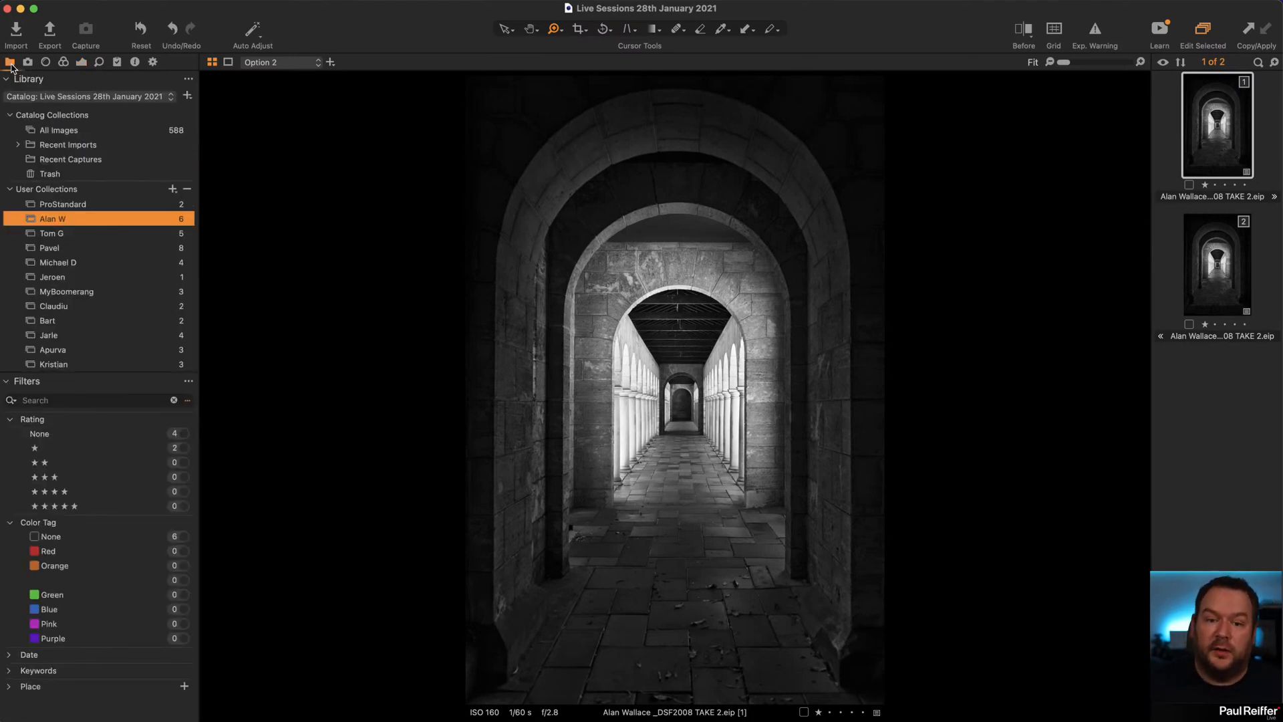
left_click(74, 234)
left_click(1223, 426)
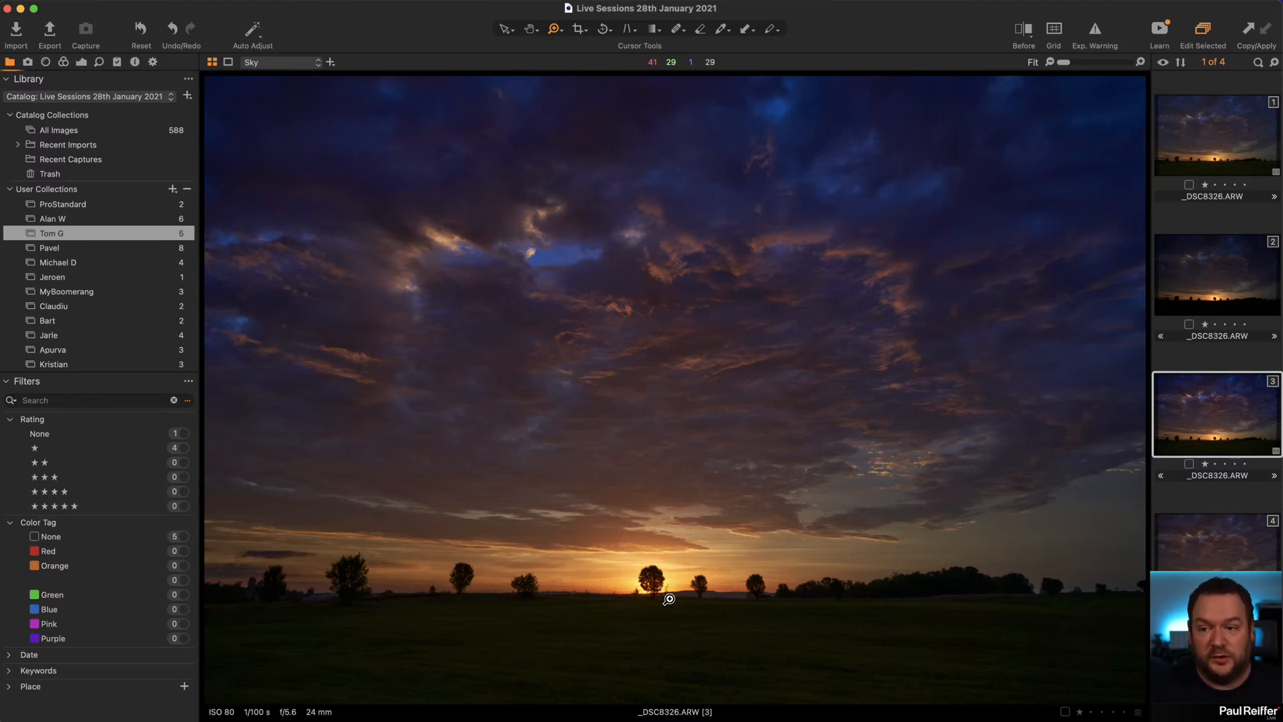
left_click(127, 248)
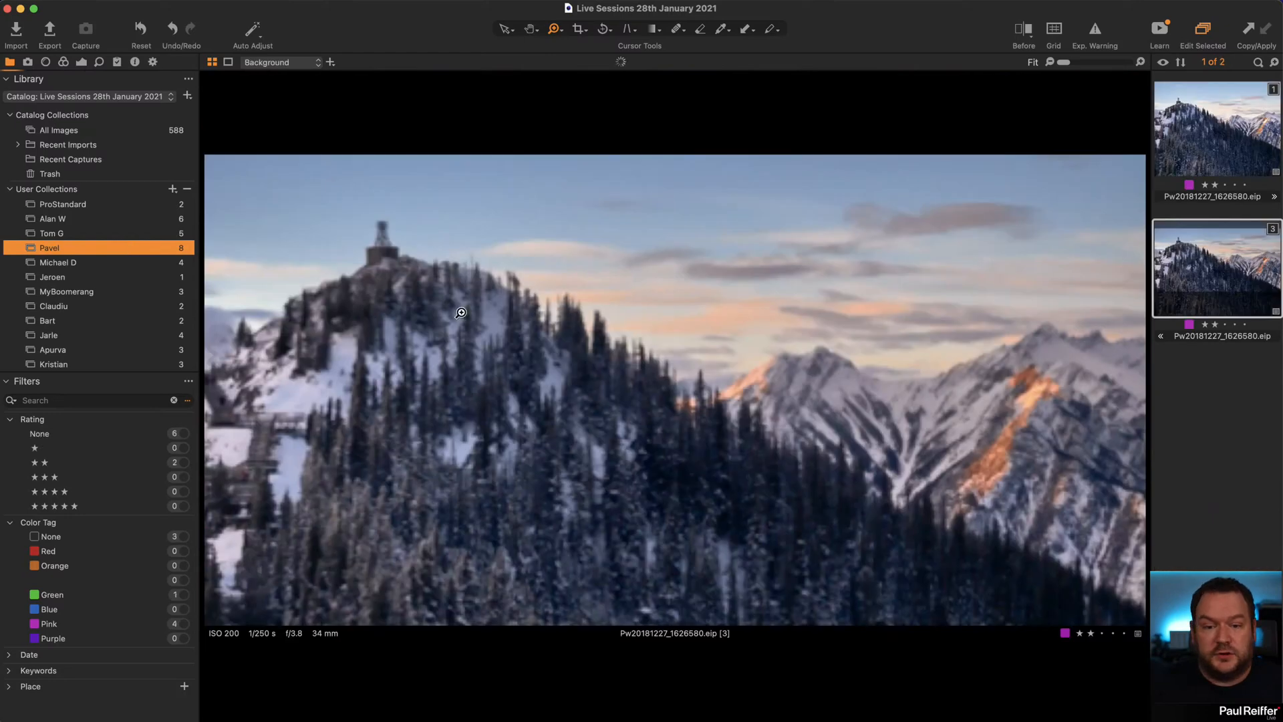